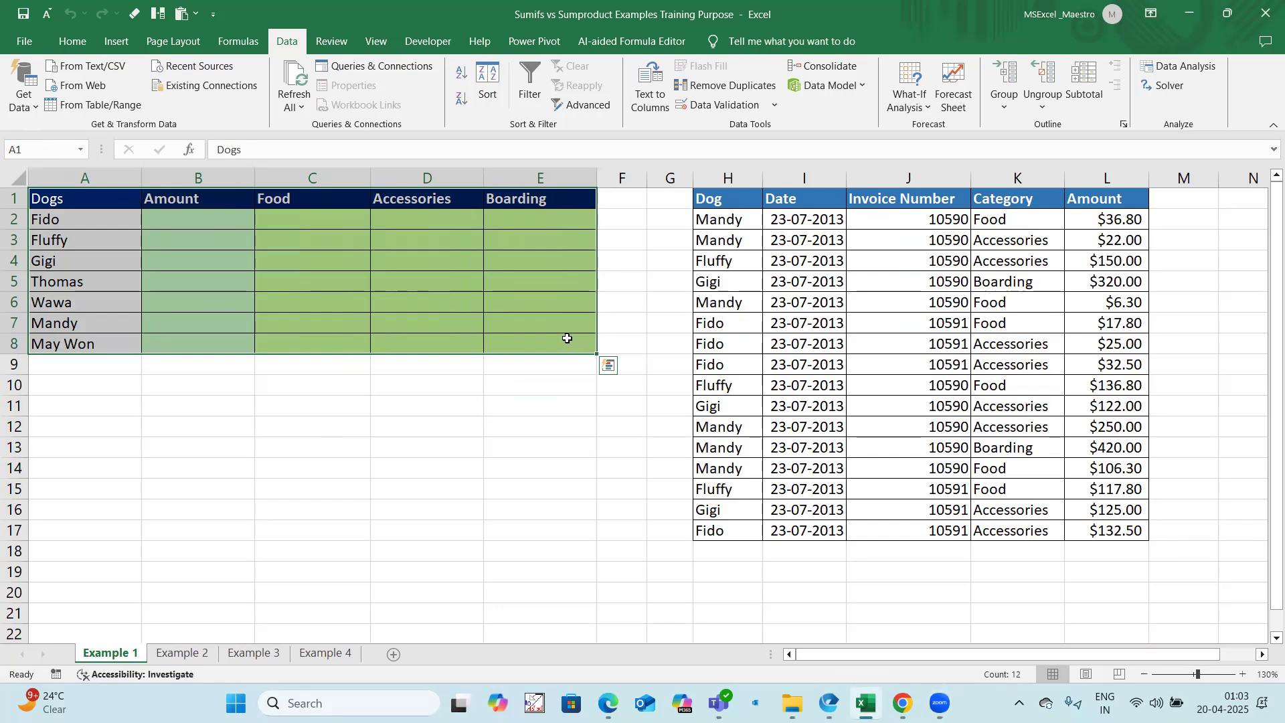
{"action": "left_click_drag", "start_coordinate": [722, 199], "coordinate": [1100, 527]}
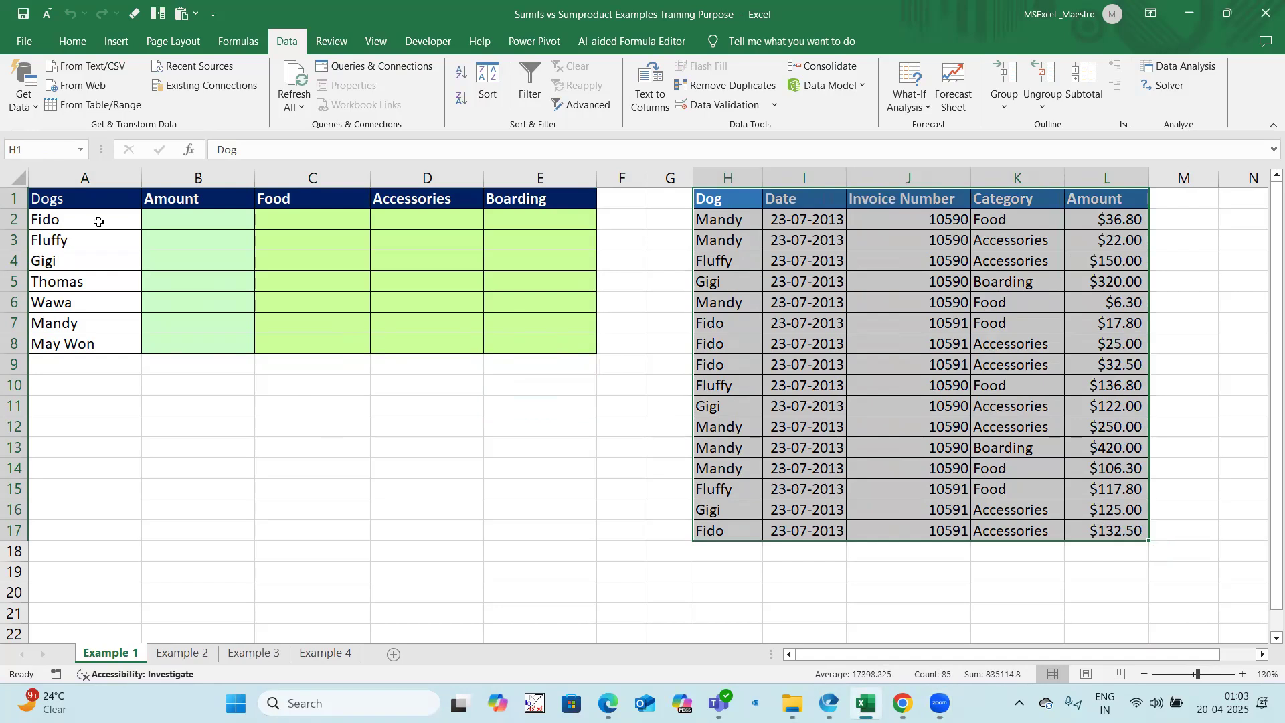
{"action": "left_click", "coordinate": [178, 215]}
{"action": "left_click_drag", "start_coordinate": [107, 214], "coordinate": [109, 343]}
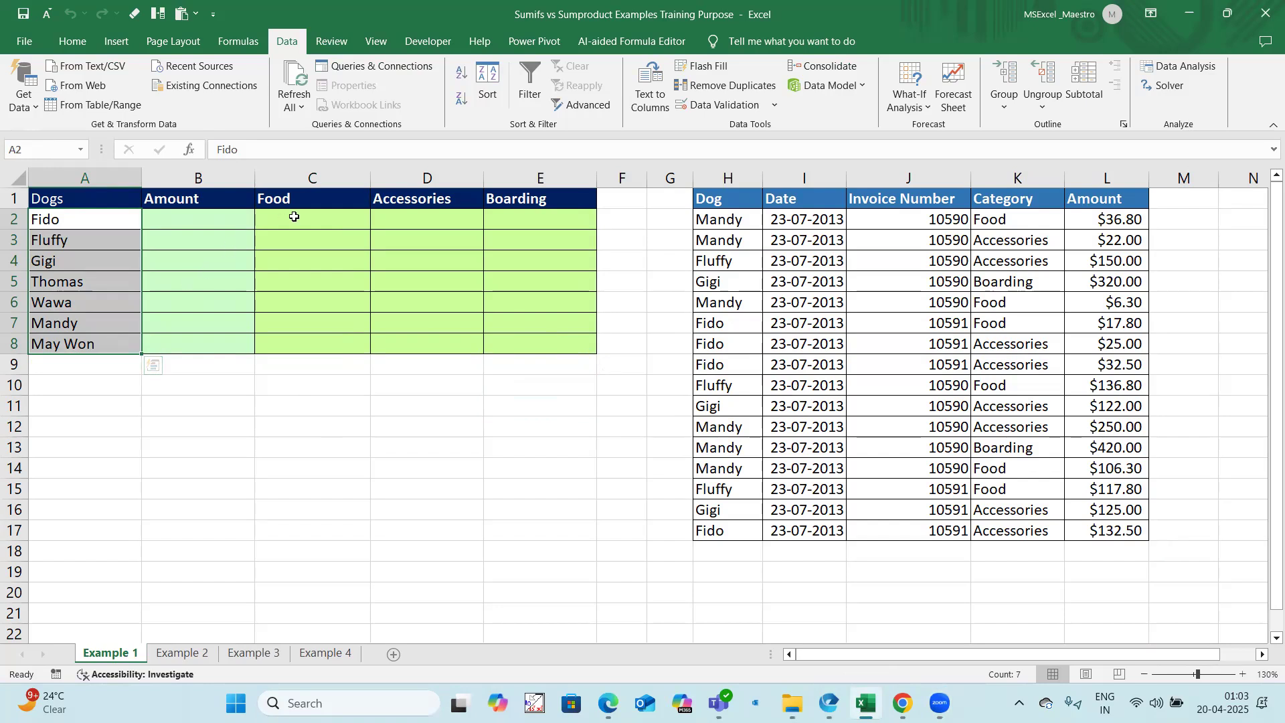
{"action": "left_click_drag", "start_coordinate": [294, 218], "coordinate": [521, 347]}
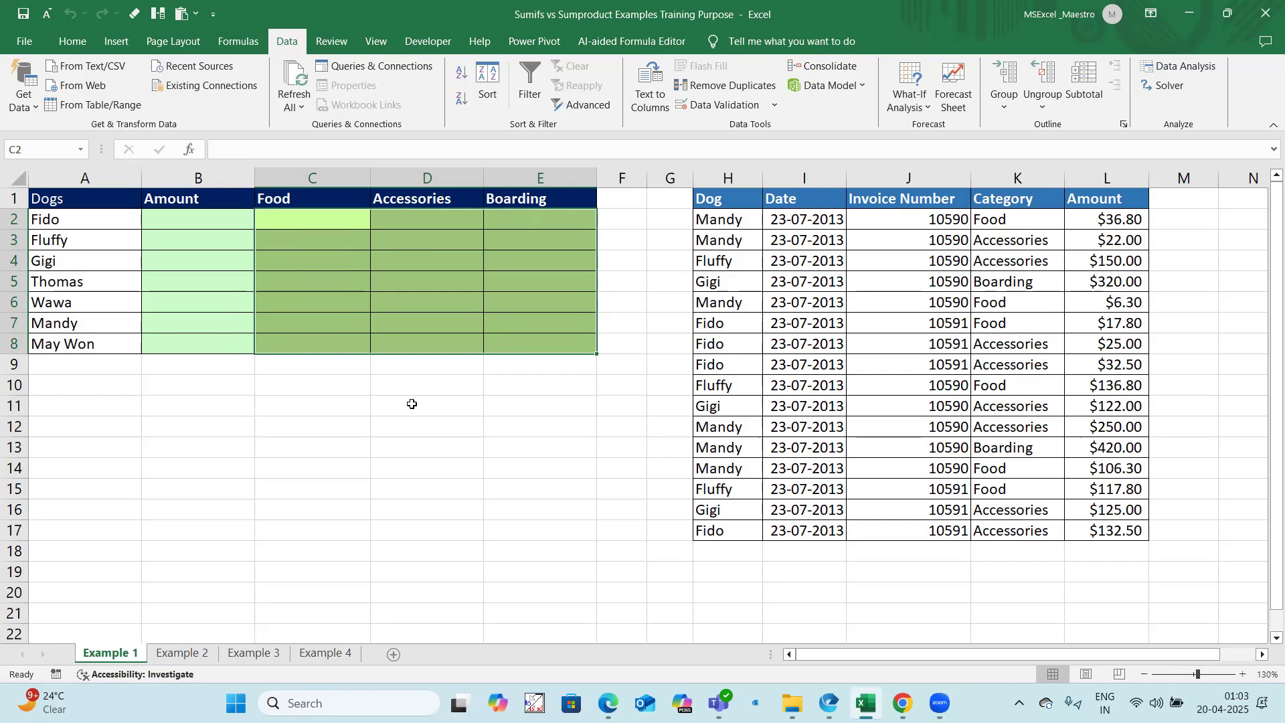
Step: Enter the labels Sumif in C13 and Sumifs in C14 below the summary table
{"action": "left_click", "coordinate": [287, 445]}
{"action": "type", "text": "Sumif"}
{"action": "key", "text": "Return"}
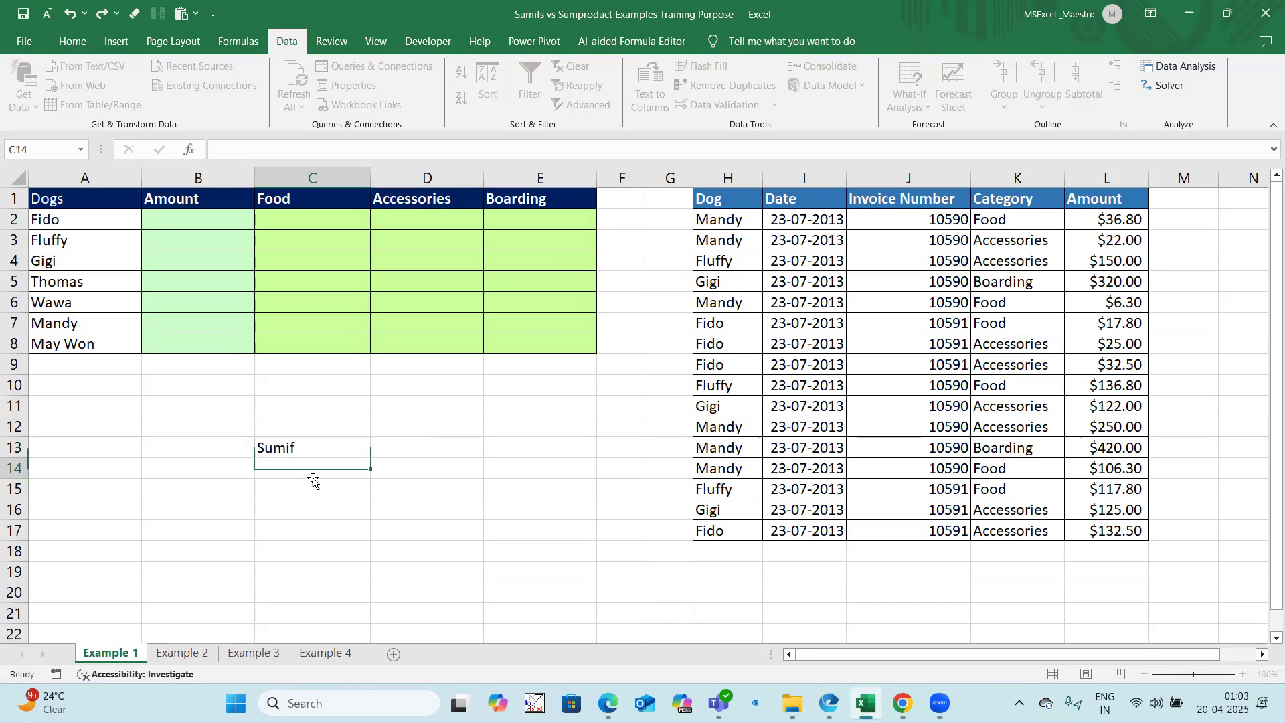
{"action": "type", "text": "Sumifs"}
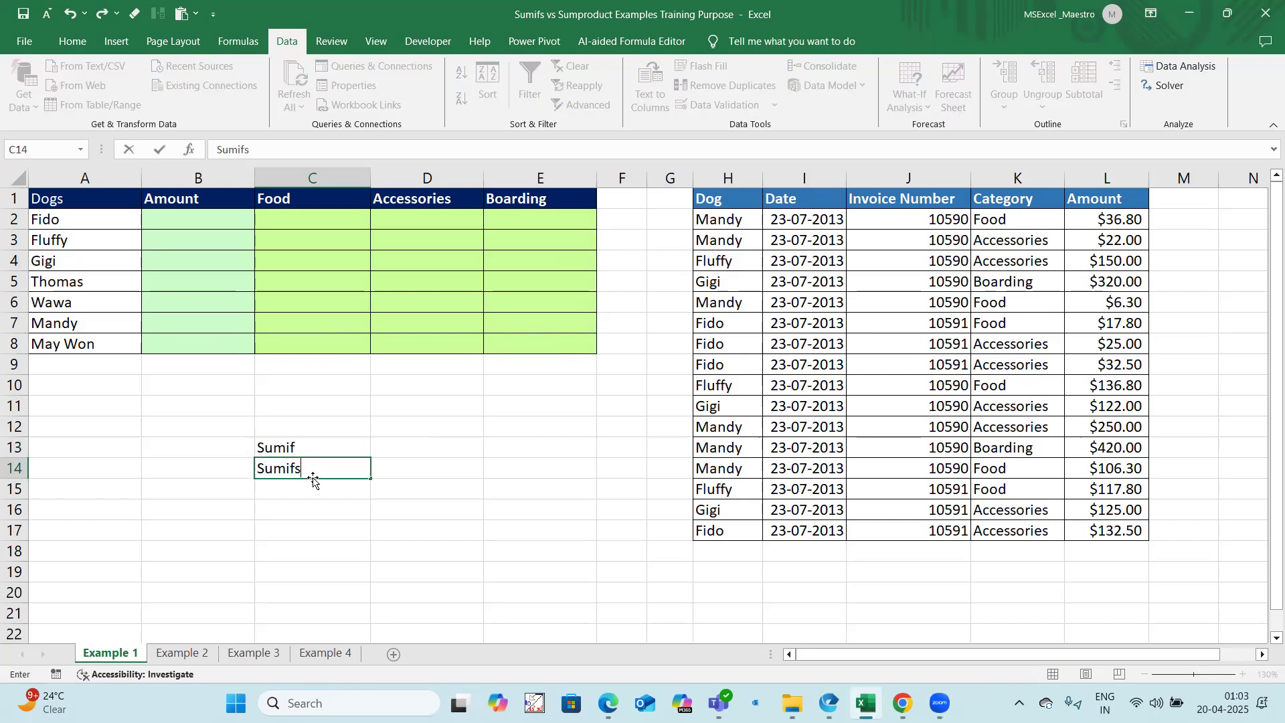
{"action": "key", "text": "Return"}
{"action": "key", "text": "Return"}
{"action": "left_click_drag", "start_coordinate": [330, 451], "coordinate": [330, 462]}
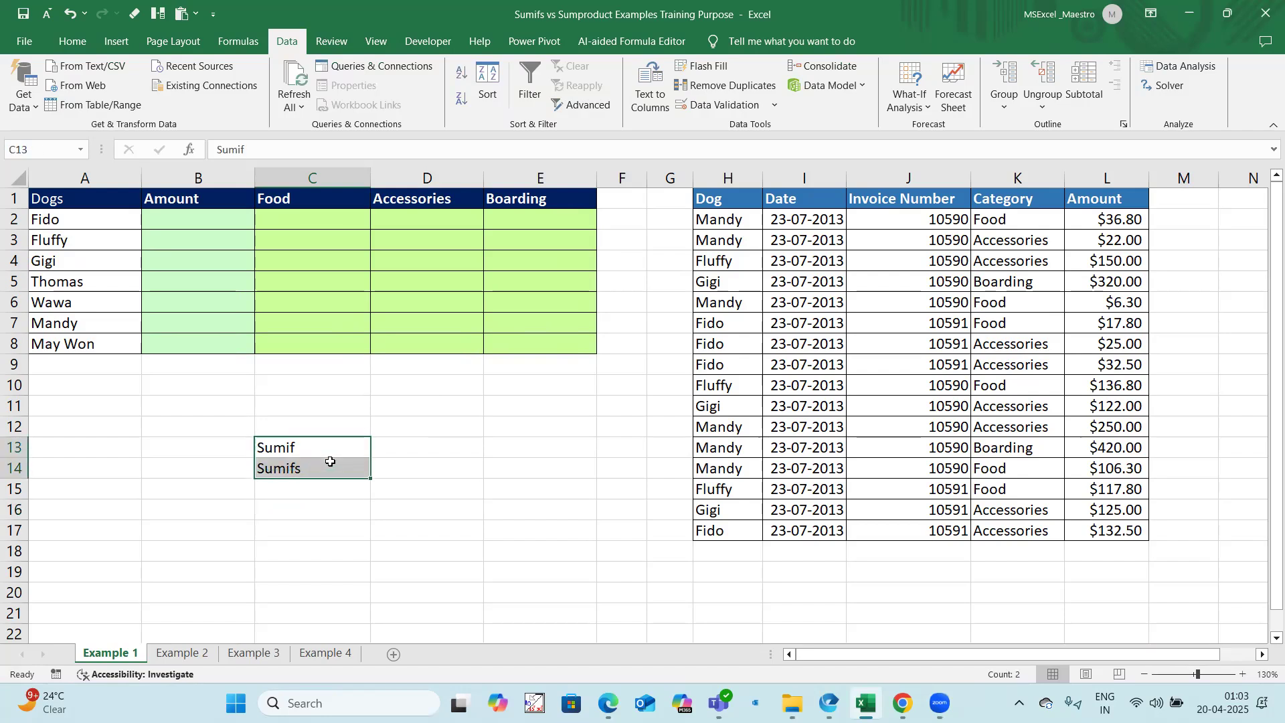
{"action": "left_click", "coordinate": [309, 449]}
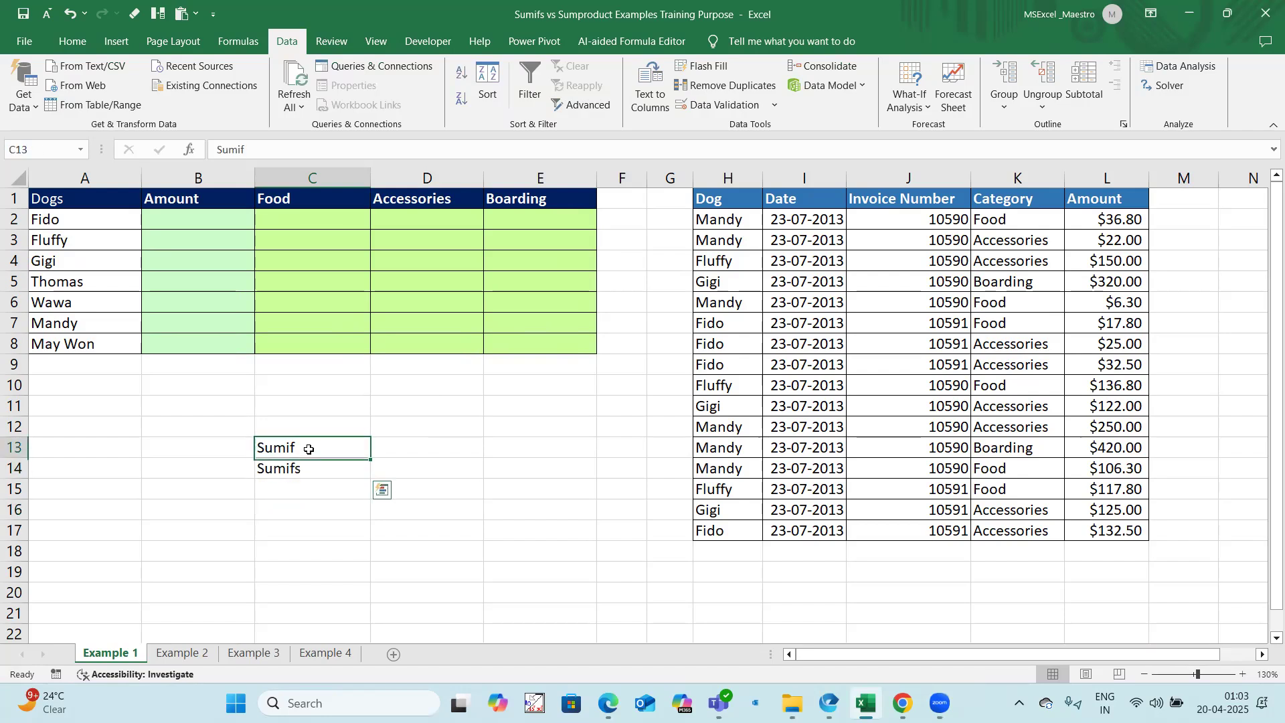
{"action": "left_click", "coordinate": [308, 471]}
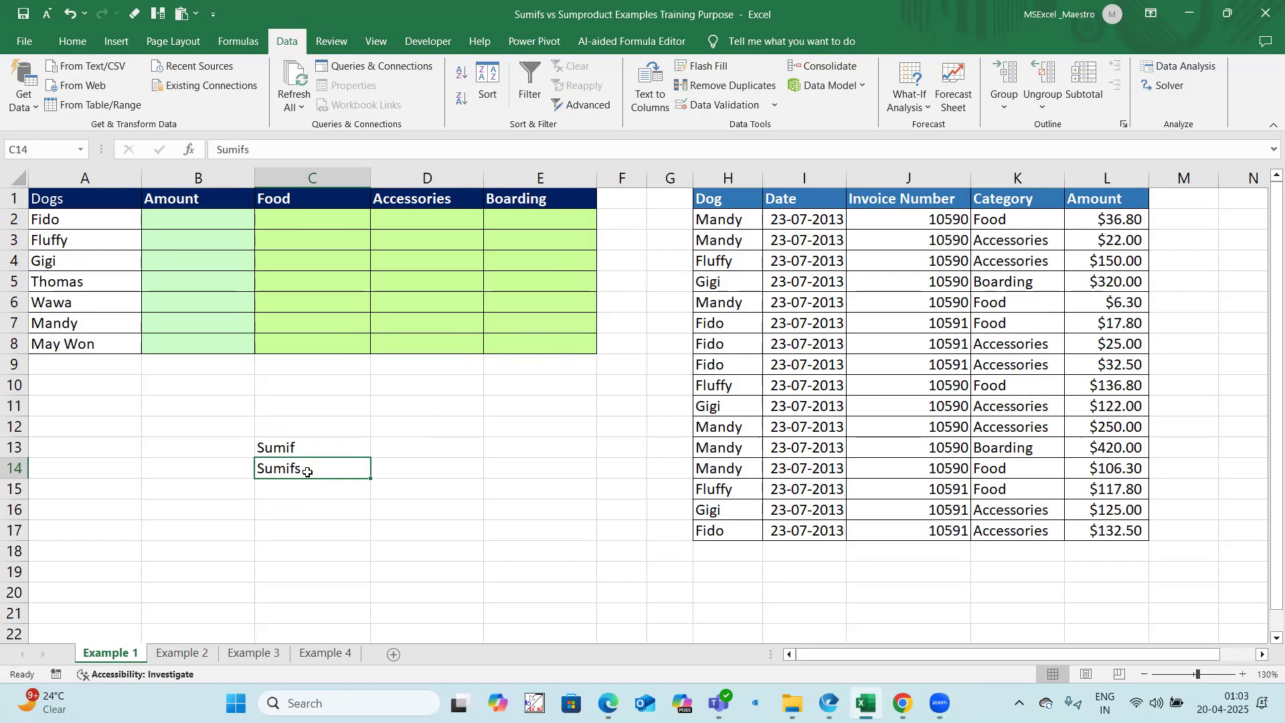
Step: Start a SUMIFS formula in B2 with the absolute sum range $L$2:$L$17
{"action": "left_click", "coordinate": [214, 218]}
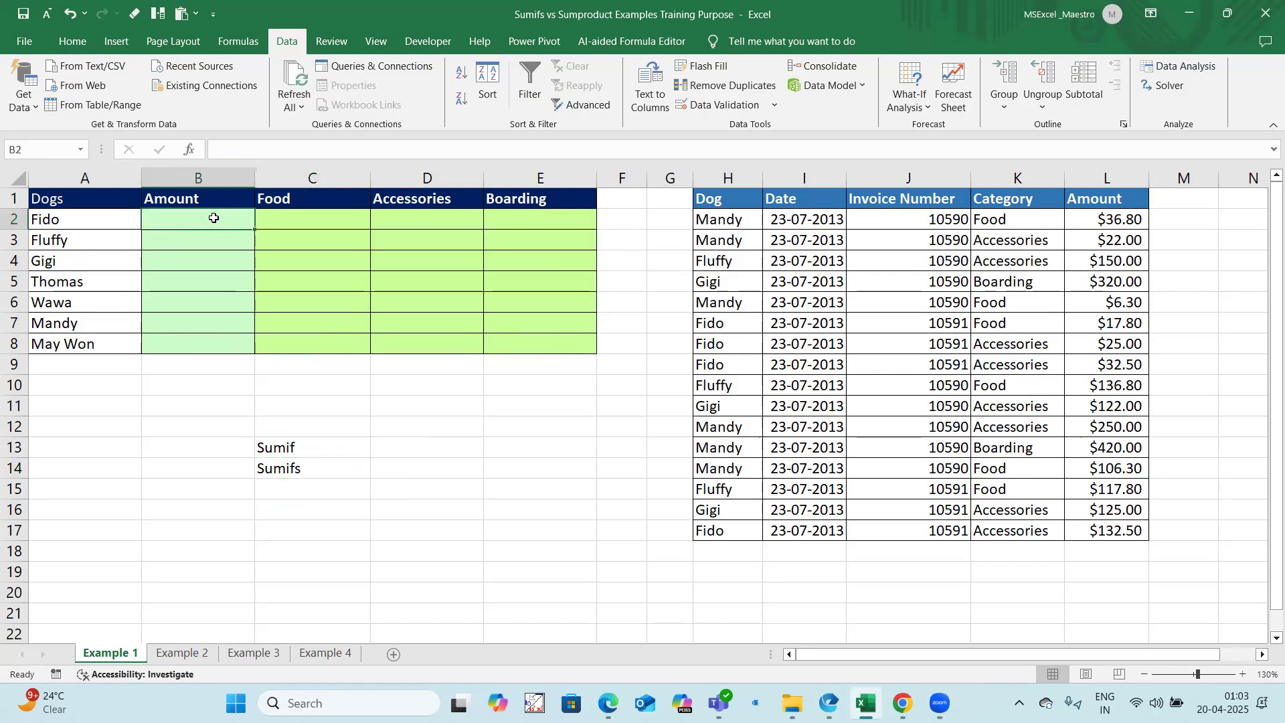
{"action": "type", "text": "=sumif"}
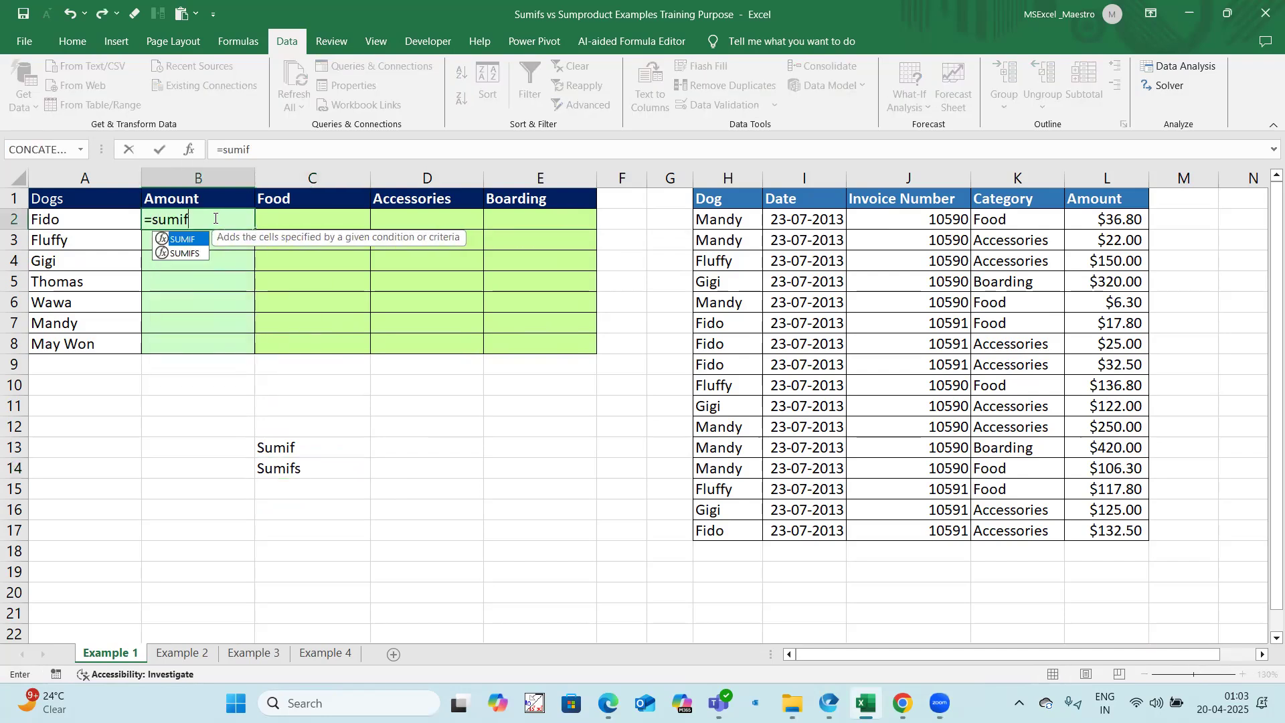
{"action": "type", "text": "s("}
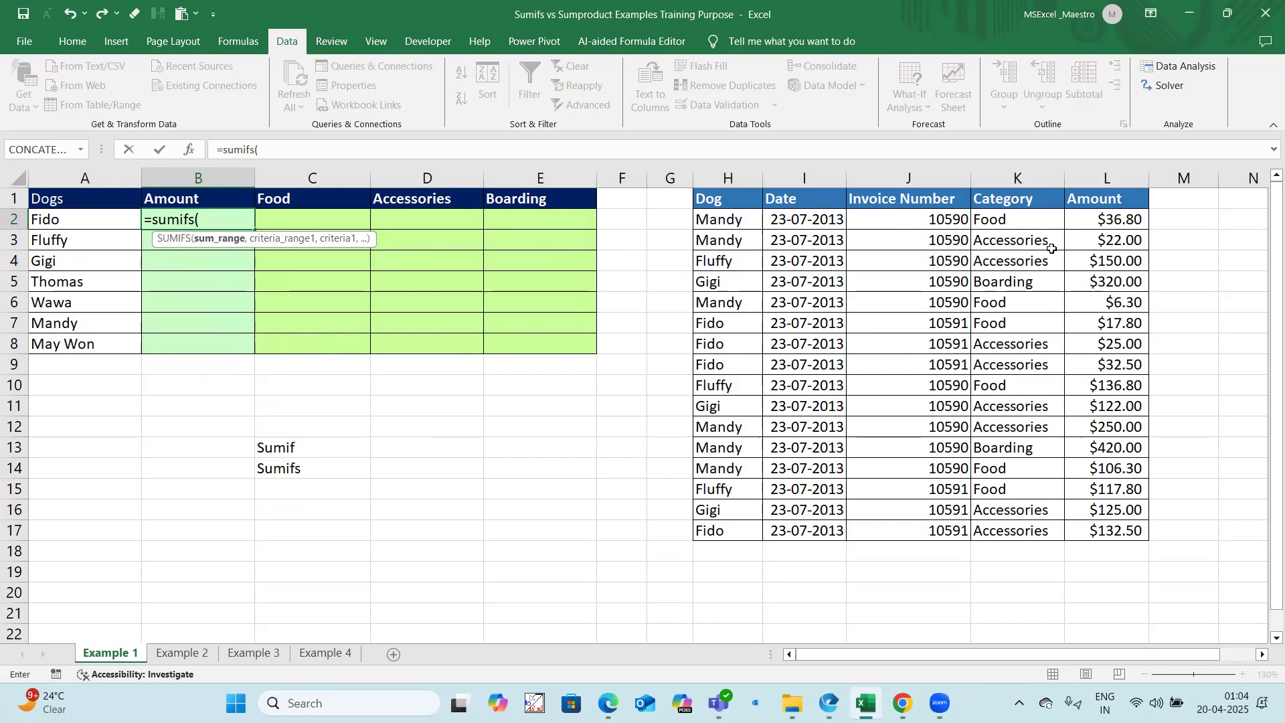
{"action": "left_click_drag", "start_coordinate": [1109, 214], "coordinate": [1109, 531]}
{"action": "key", "text": "F4"}
{"action": "type", "text": ","}
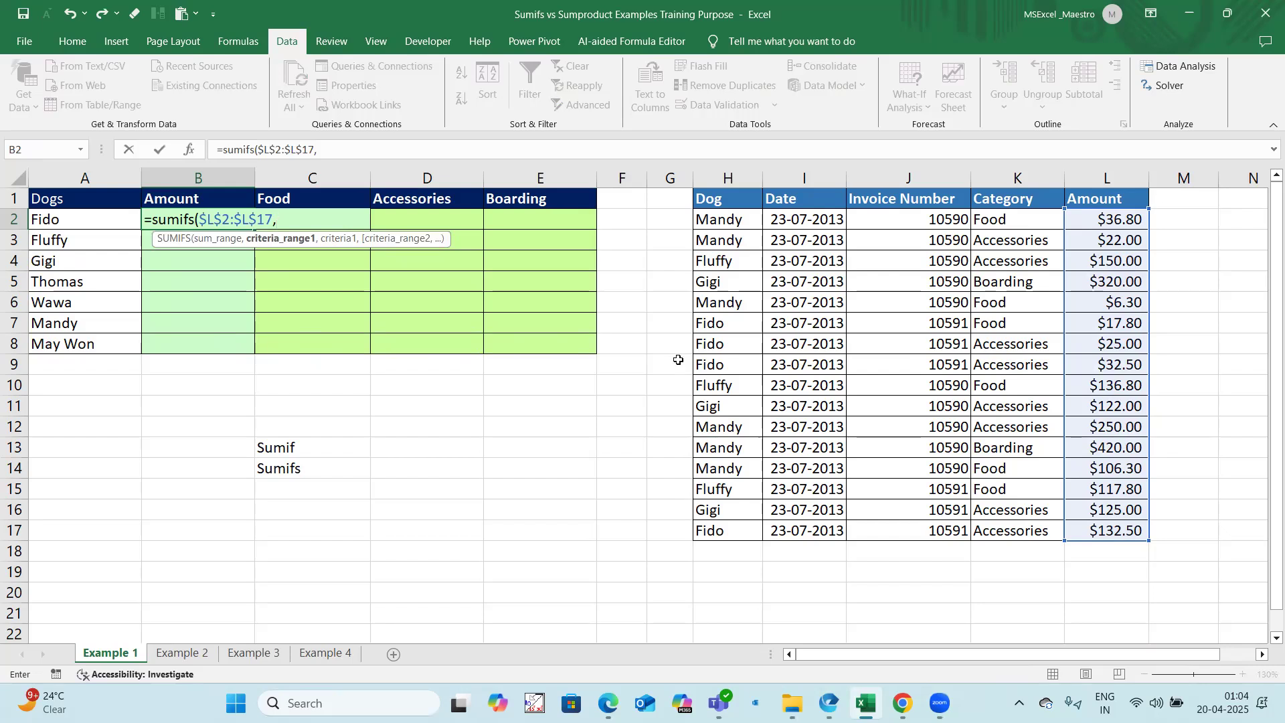
Step: Complete the B2 formula with criteria range $H$2:$H$17 and criterion A2, and fill it down through B8
{"action": "left_click_drag", "start_coordinate": [738, 219], "coordinate": [742, 526]}
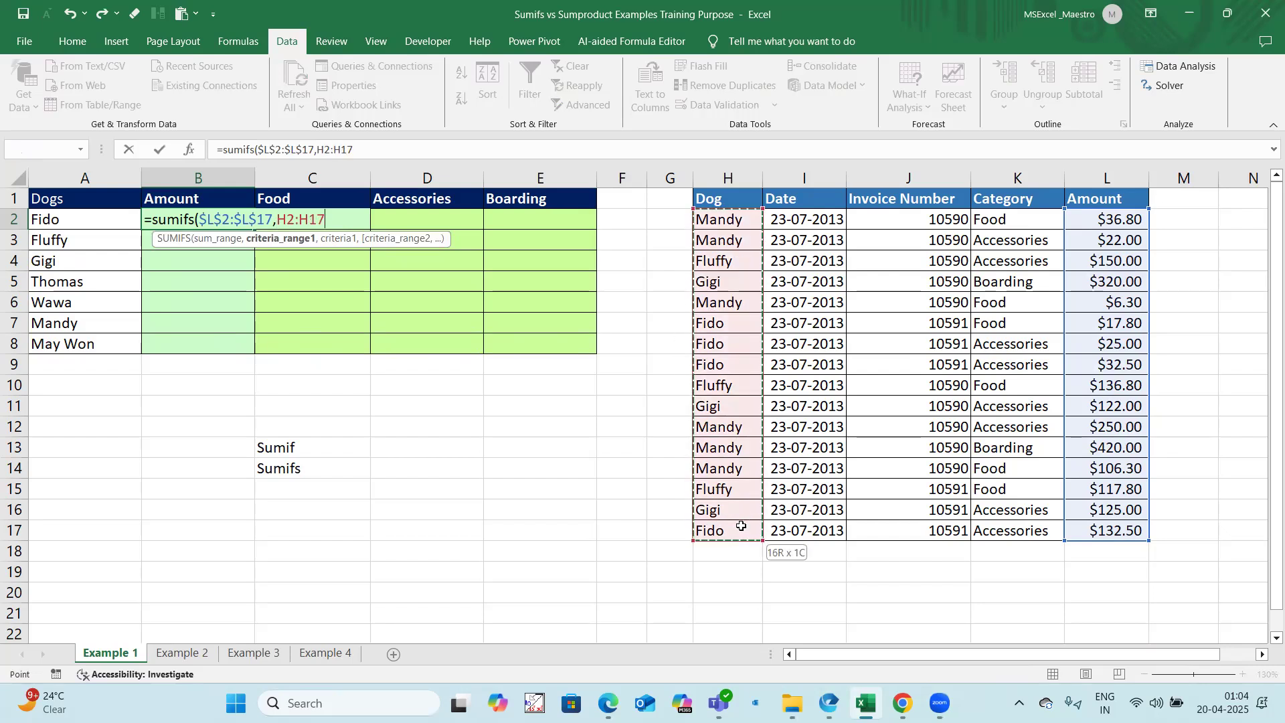
{"action": "key", "text": "F4"}
{"action": "type", "text": ","}
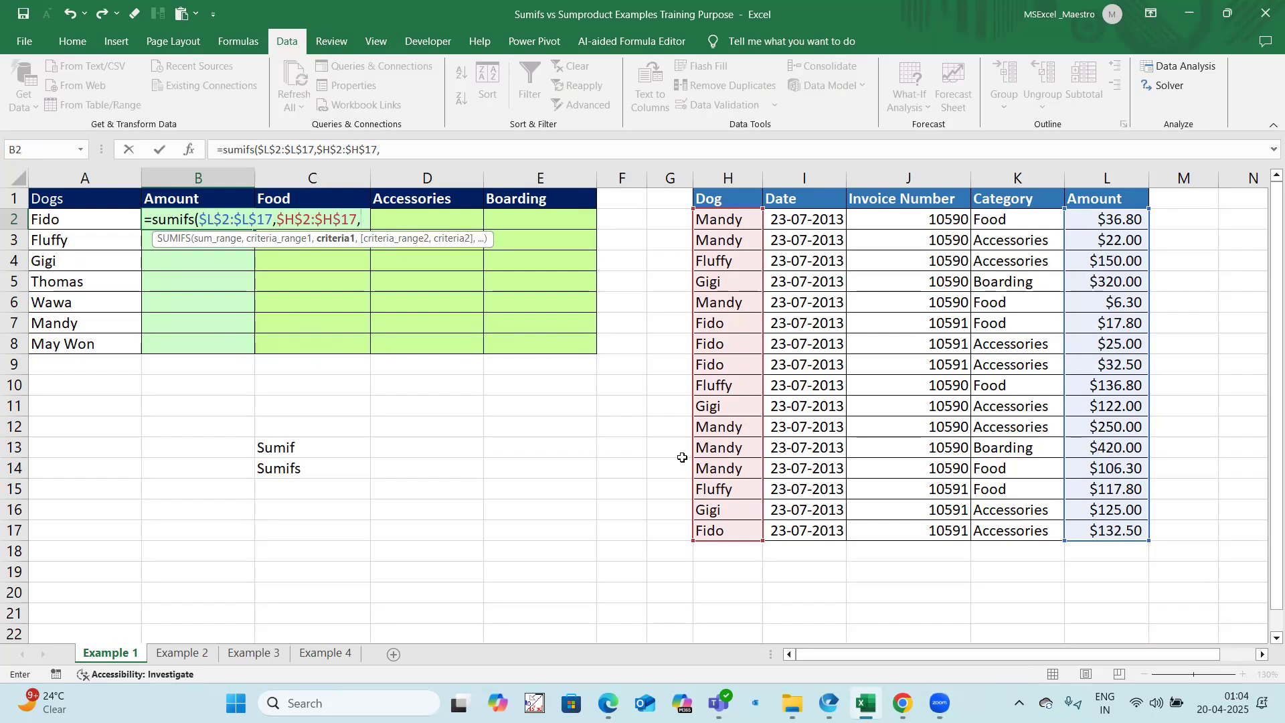
{"action": "left_click", "coordinate": [102, 219]}
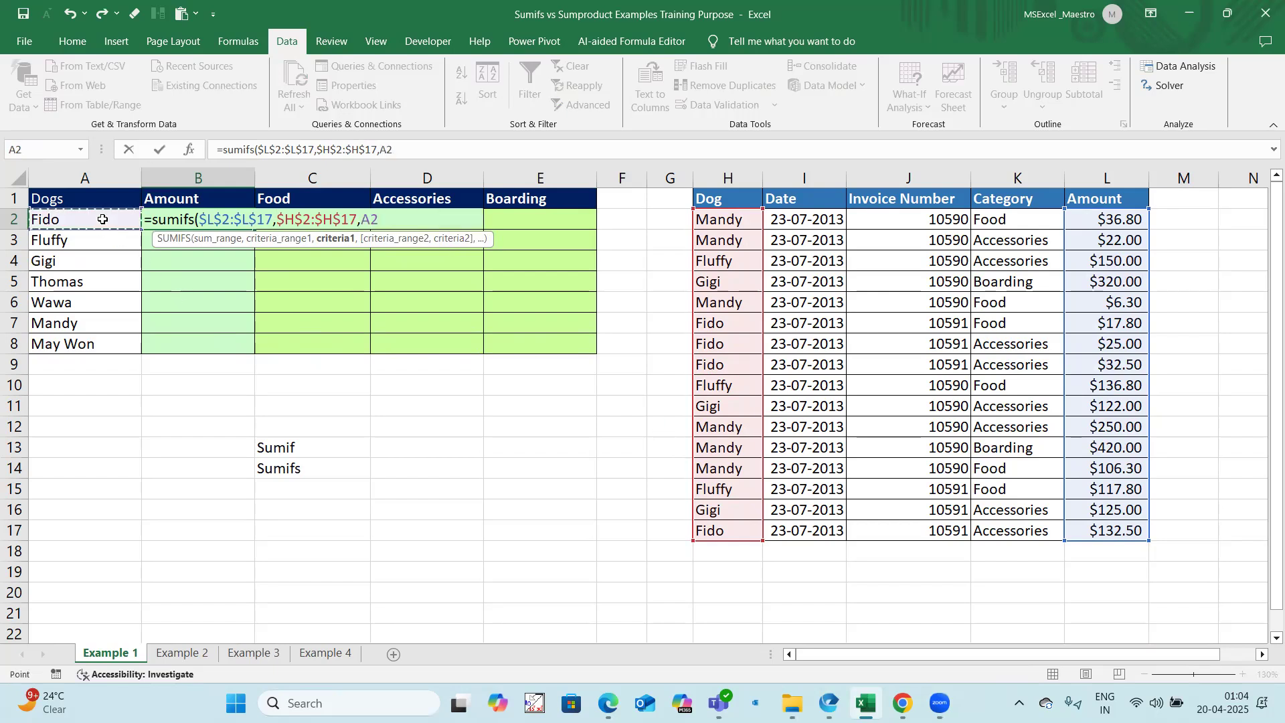
{"action": "type", "text": ")"}
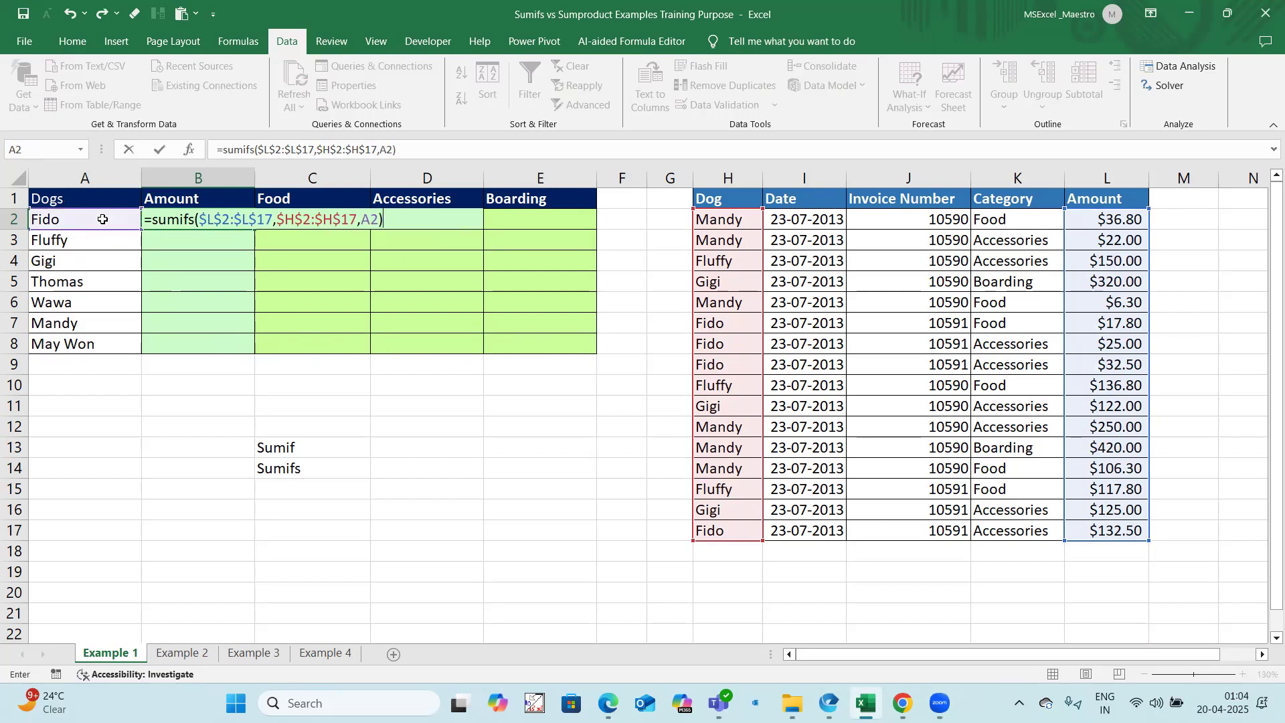
{"action": "key", "text": "Return"}
{"action": "left_click", "coordinate": [249, 224]}
{"action": "mouse_move", "coordinate": [255, 229]}
{"action": "left_mouse_down"}
{"action": "mouse_move", "coordinate": [253, 358]}
{"action": "mouse_move", "coordinate": [249, 271]}
{"action": "left_mouse_up"}
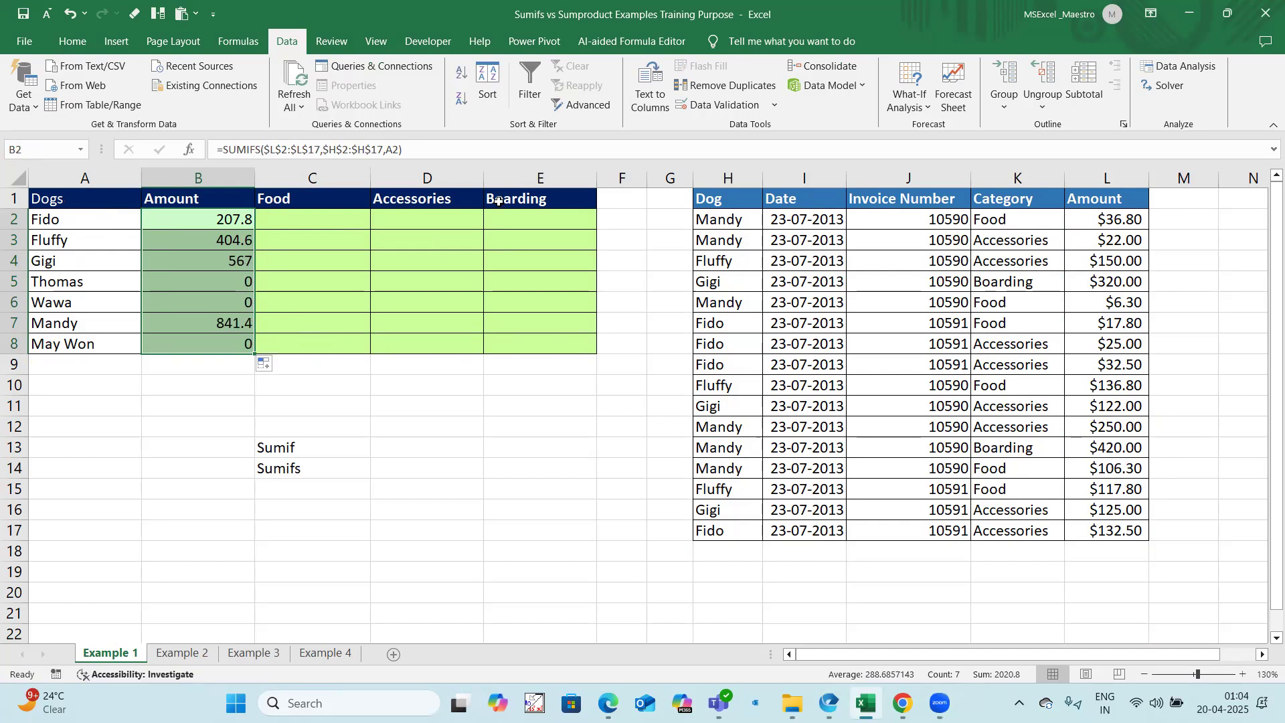
Step: Start a SUMIFS formula in C2 with sum range $L$2:$L$17, criteria range $H$2:$H$17 and criterion A2
{"action": "left_click", "coordinate": [324, 221]}
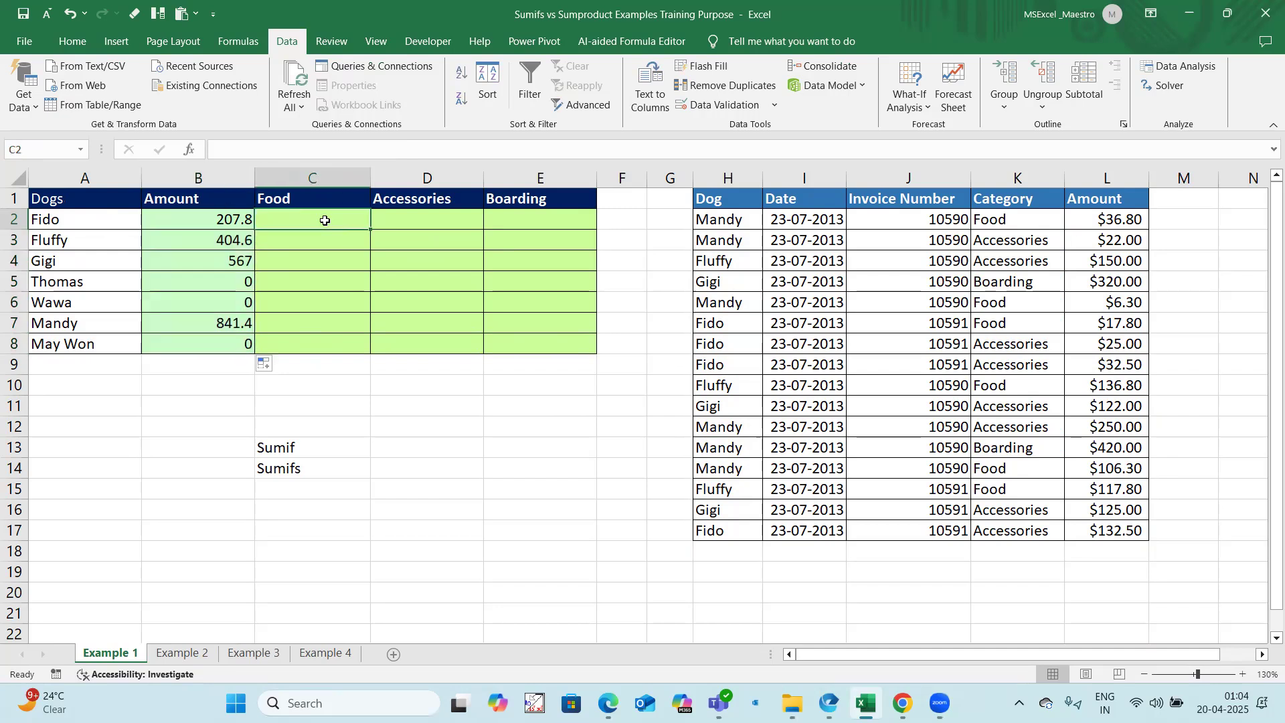
{"action": "type", "text": "=sumifs"}
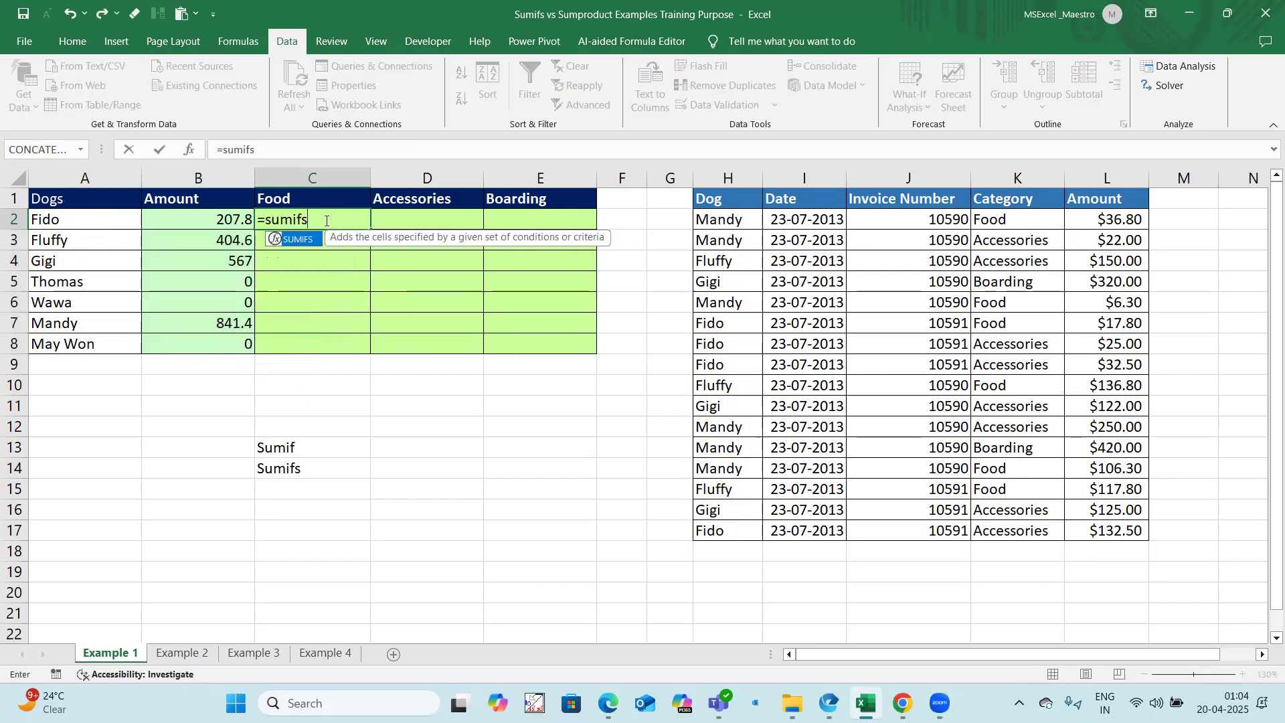
{"action": "type", "text": "("}
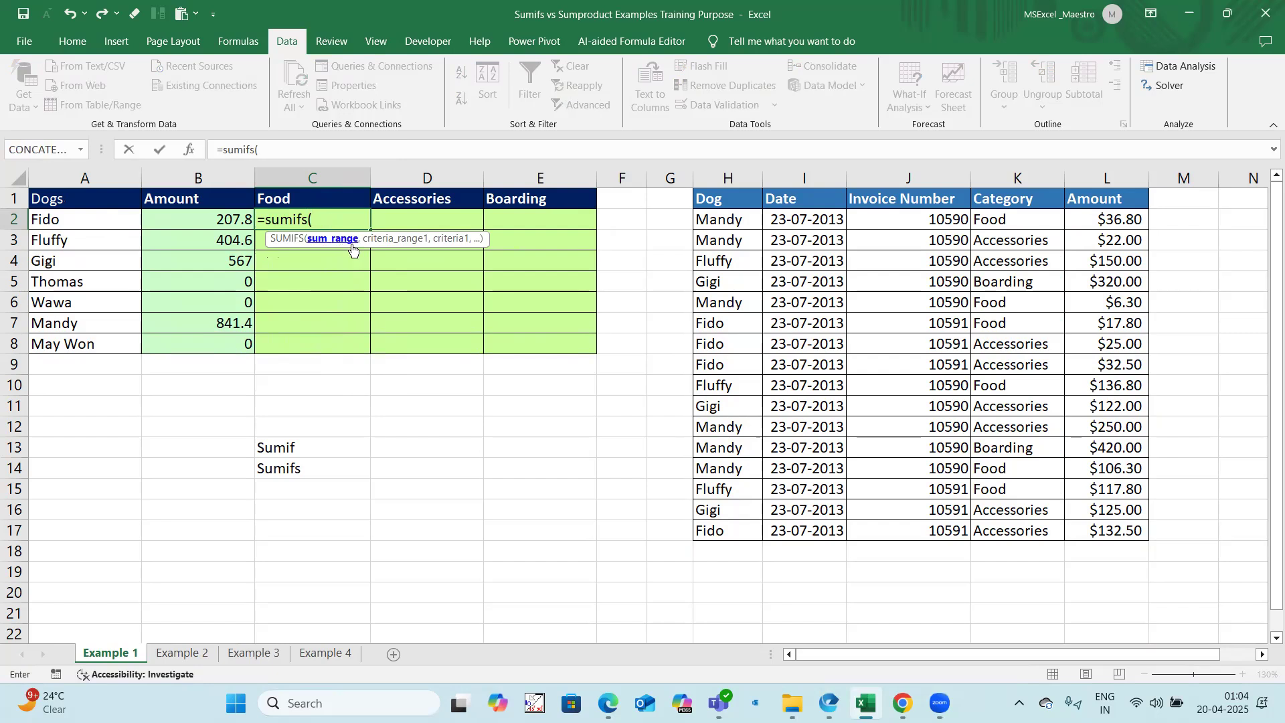
{"action": "left_click_drag", "start_coordinate": [1111, 220], "coordinate": [1109, 531]}
{"action": "key", "text": "F4"}
{"action": "type", "text": ","}
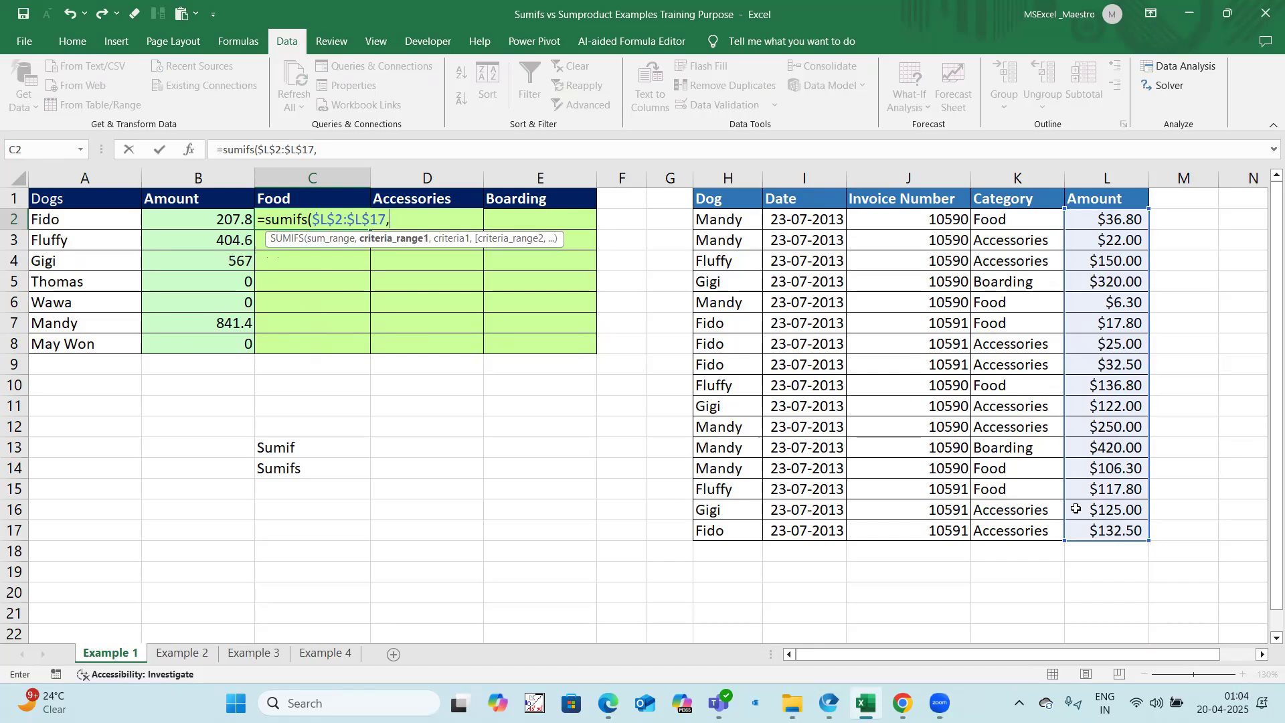
{"action": "left_click_drag", "start_coordinate": [719, 218], "coordinate": [723, 531]}
{"action": "key", "text": "F4"}
{"action": "type", "text": ","}
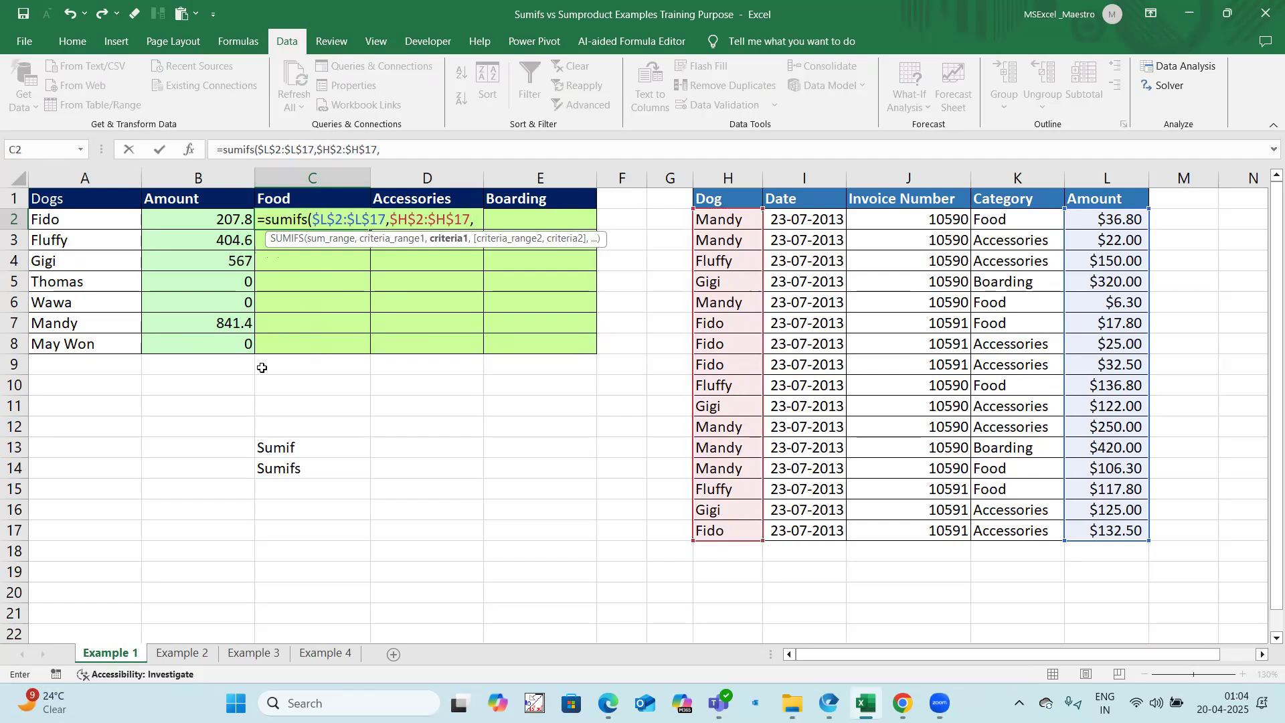
{"action": "left_click", "coordinate": [98, 219]}
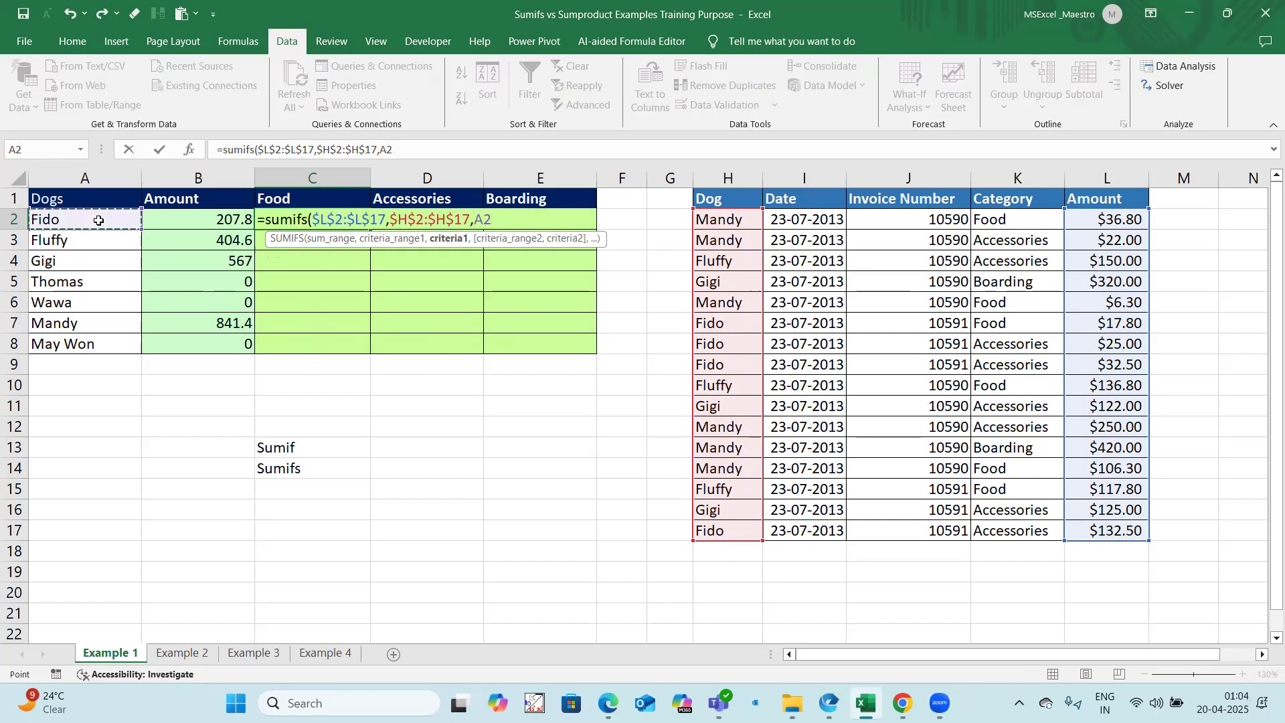
{"action": "type", "text": ","}
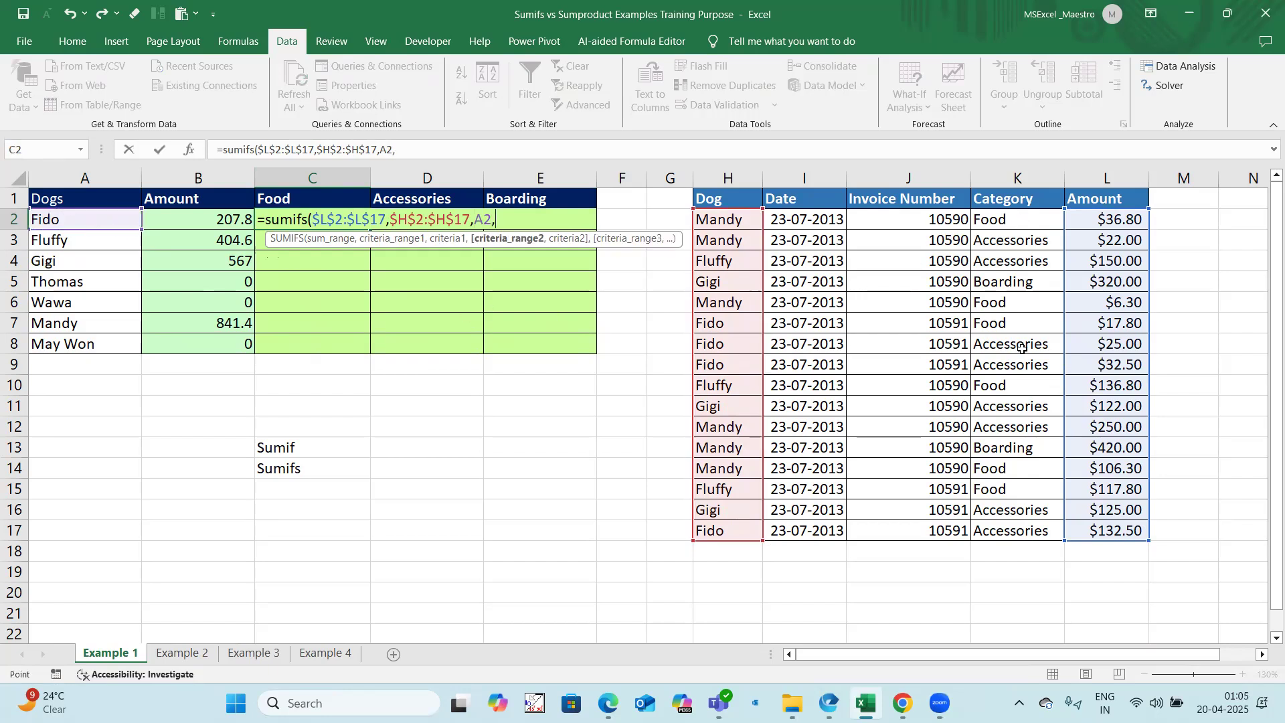
Step: Add $K$2:$K$17 as the second criteria range with criterion C1 and close the C2 formula
{"action": "left_click_drag", "start_coordinate": [1017, 219], "coordinate": [1020, 528]}
{"action": "key", "text": "F4"}
{"action": "type", "text": ","}
{"action": "left_click", "coordinate": [324, 199]}
{"action": "type", "text": ")"}
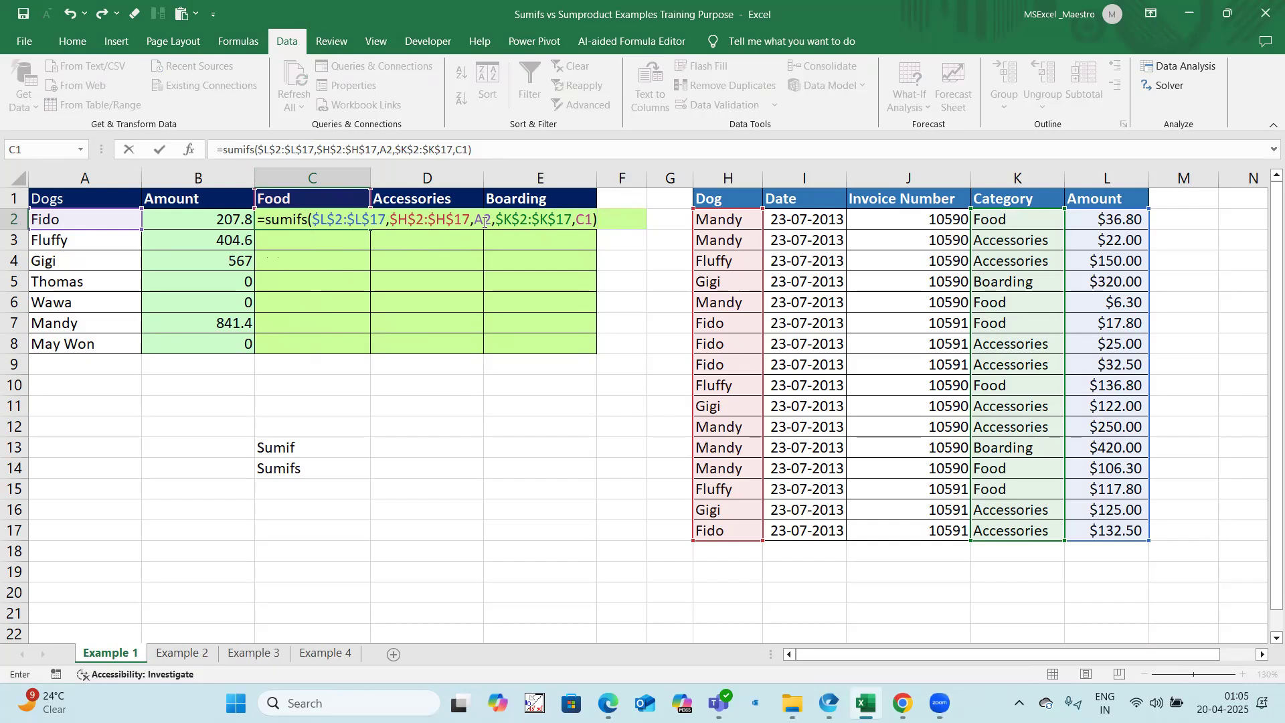
Step: Change the criteria in the C2 formula to the mixed references $A2 and C$1, and commit the formula
{"action": "left_click_drag", "start_coordinate": [491, 221], "coordinate": [475, 221]}
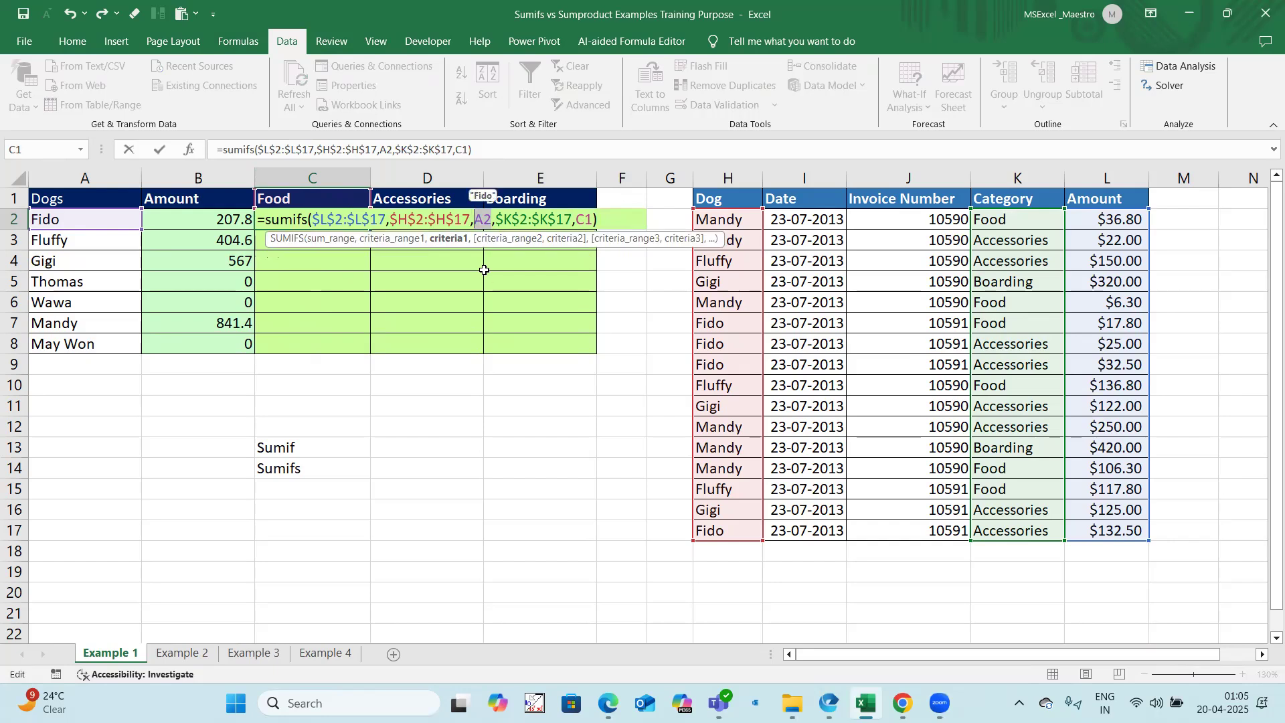
{"action": "key", "text": "F4"}
{"action": "key", "text": "F4"}
{"action": "key", "text": "F4"}
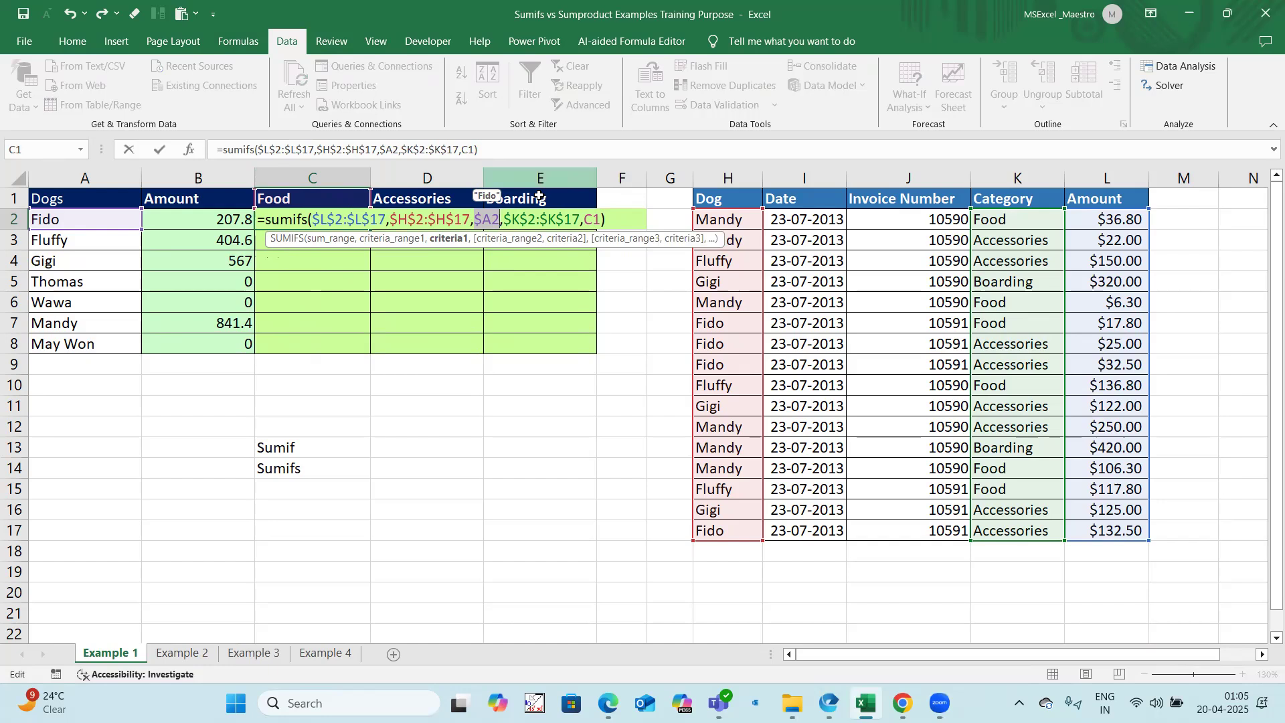
{"action": "double_click", "coordinate": [592, 221]}
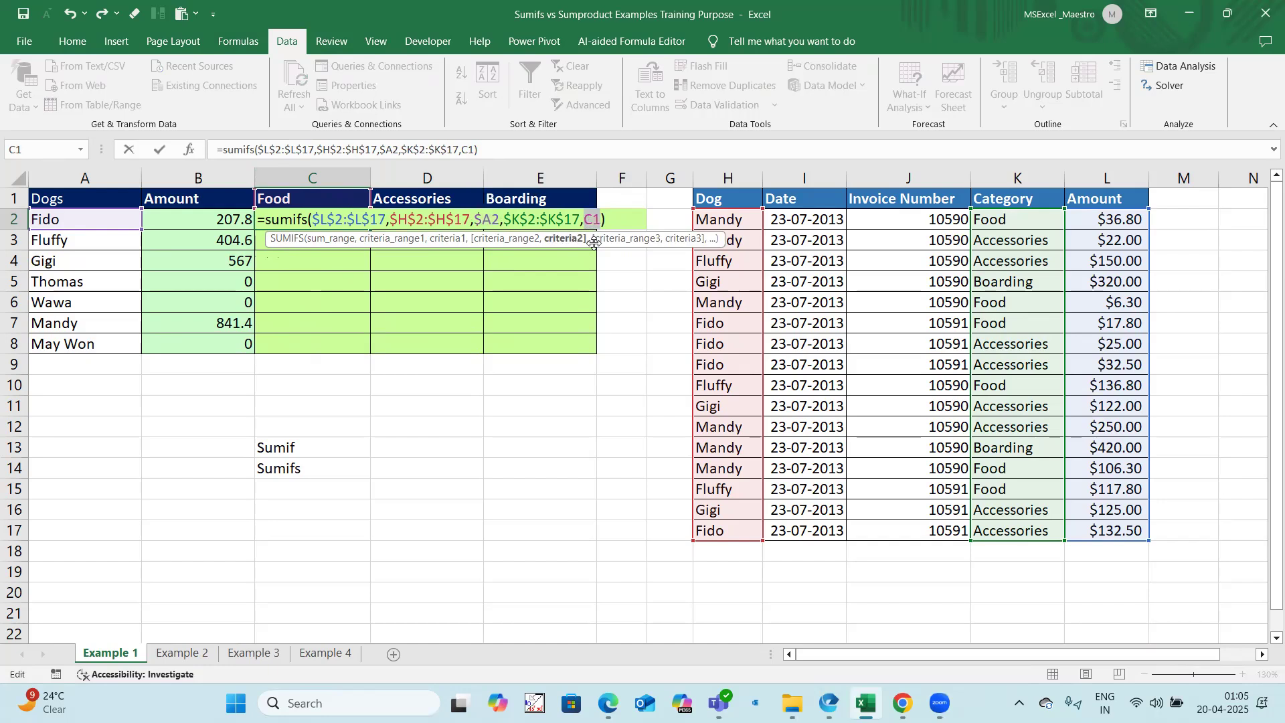
{"action": "key", "text": "F4"}
{"action": "key", "text": "F4"}
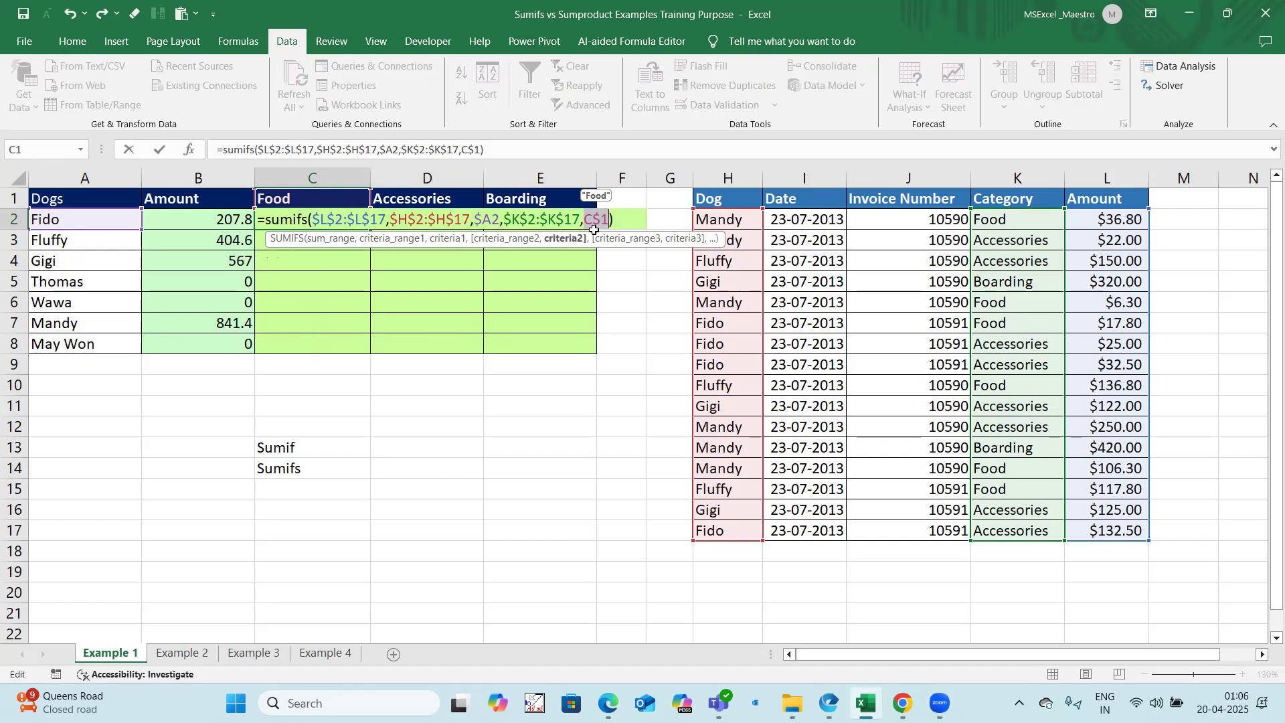
{"action": "key", "text": "ctrl+Return"}
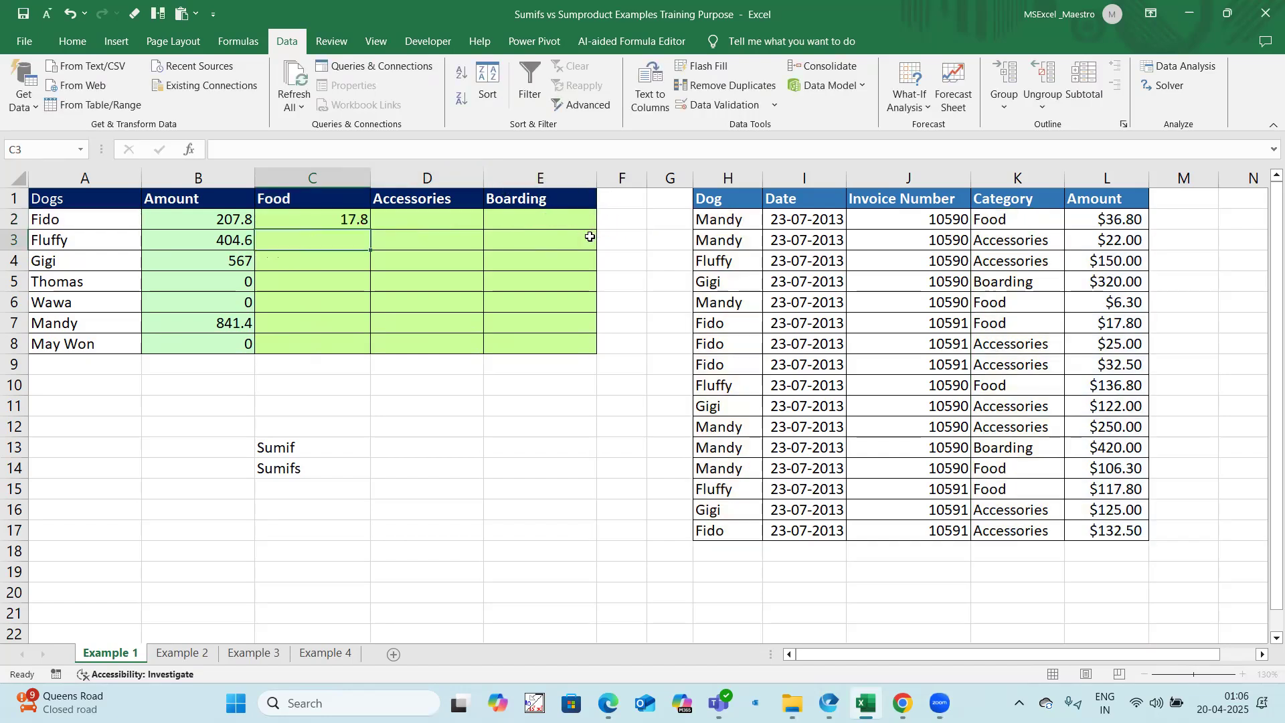
Step: Copy the C2 formula right and down across the range C2:E8
{"action": "left_click_drag", "start_coordinate": [340, 219], "coordinate": [533, 345]}
{"action": "key", "text": "ctrl+r"}
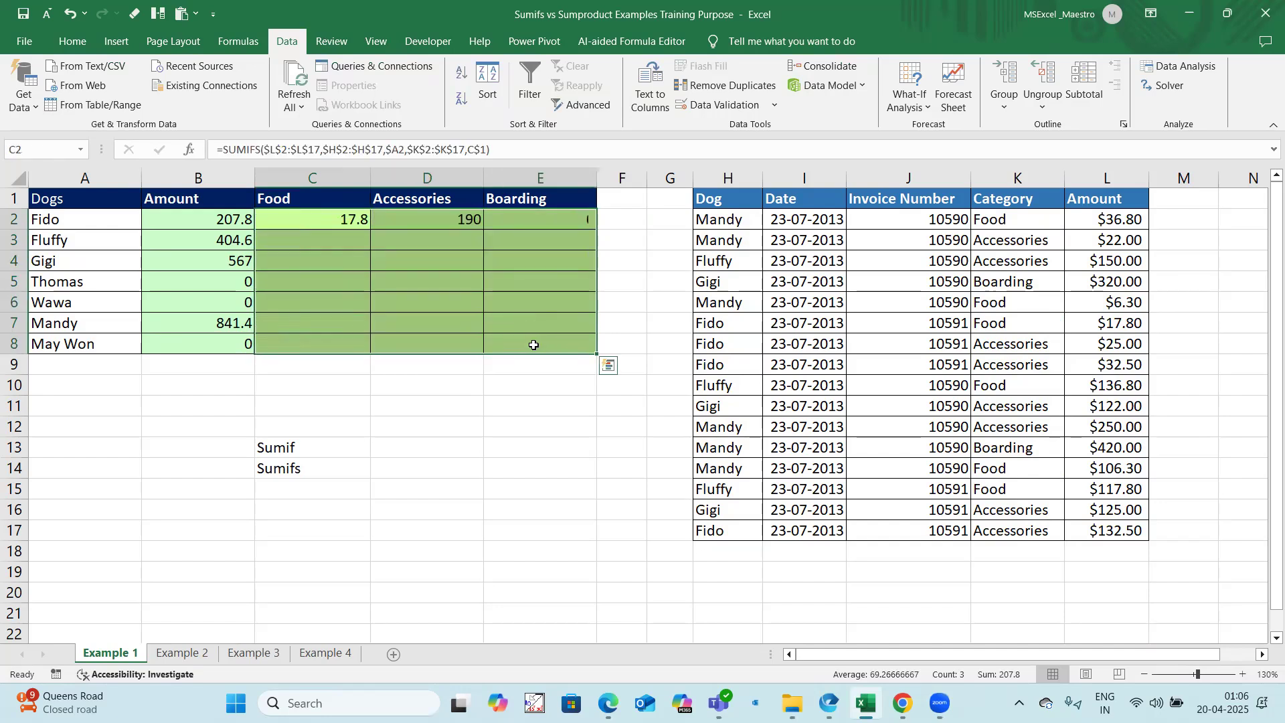
{"action": "key", "text": "ctrl+d"}
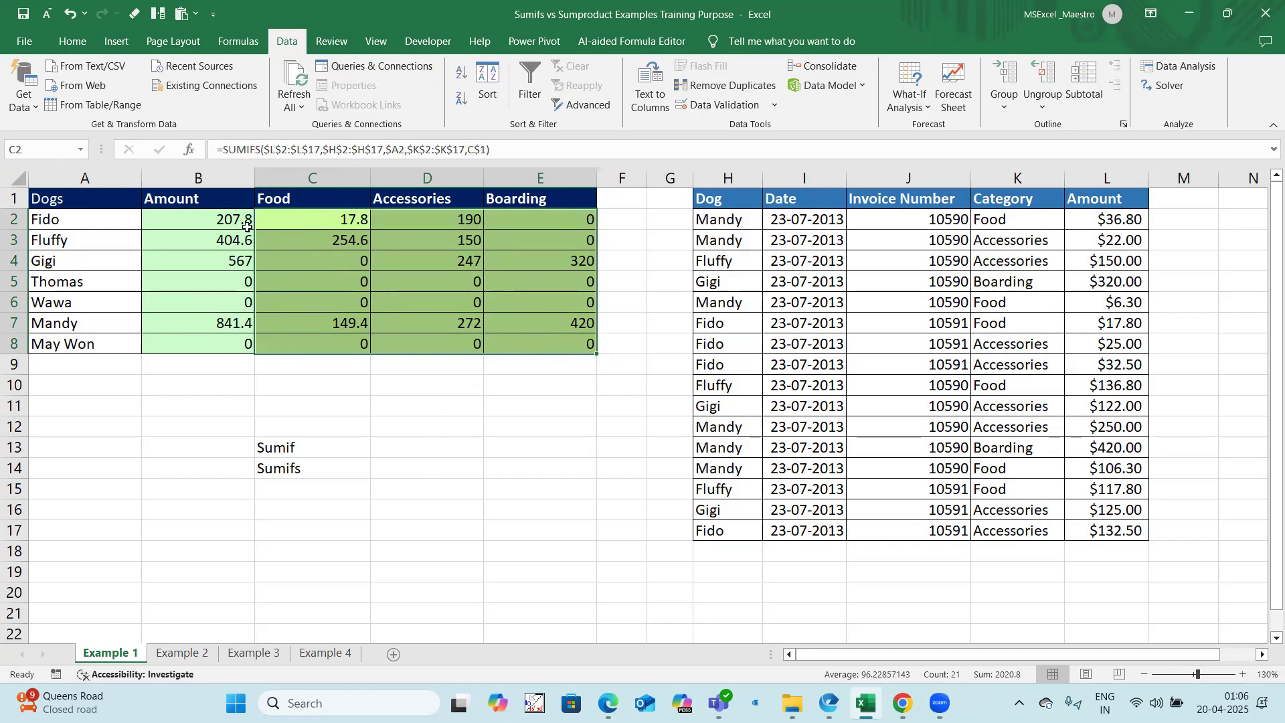
Step: Check the sums of C2:E2, C3:E3 and C4:E4 against the matching totals in the Amount column
{"action": "left_click_drag", "start_coordinate": [312, 223], "coordinate": [515, 222]}
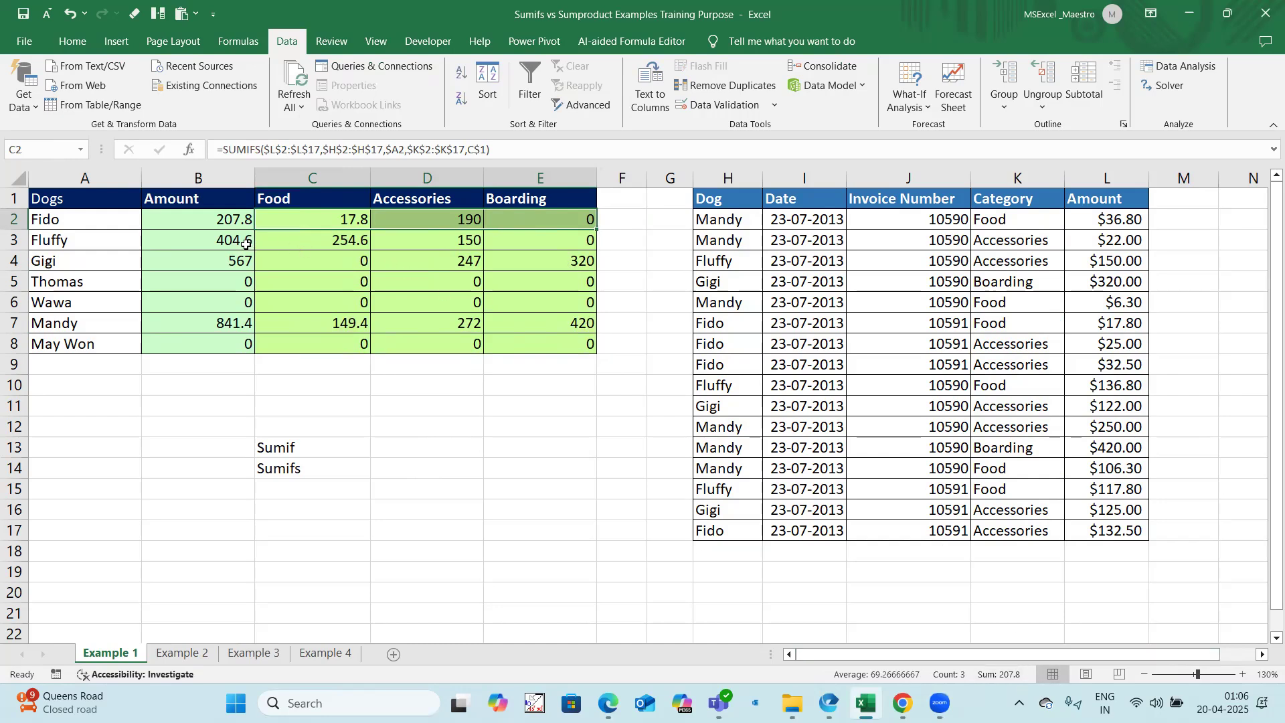
{"action": "left_click_drag", "start_coordinate": [323, 240], "coordinate": [529, 239]}
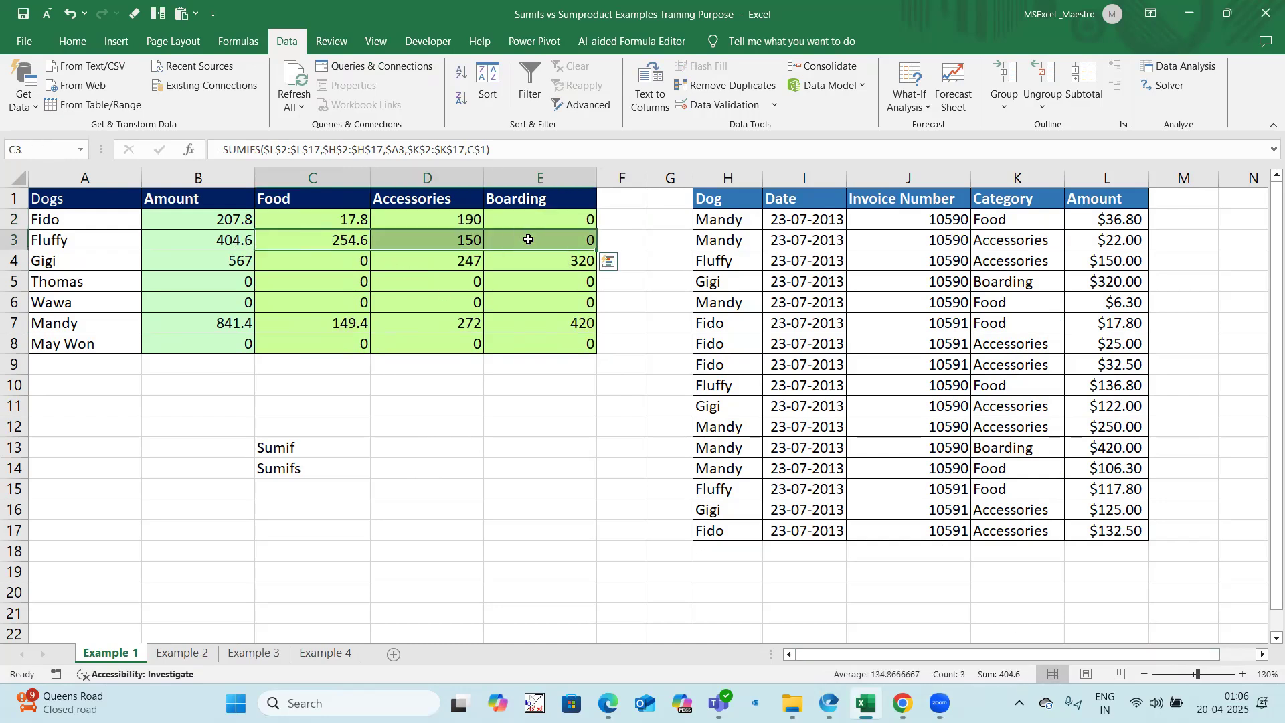
{"action": "left_click_drag", "start_coordinate": [349, 262], "coordinate": [522, 261]}
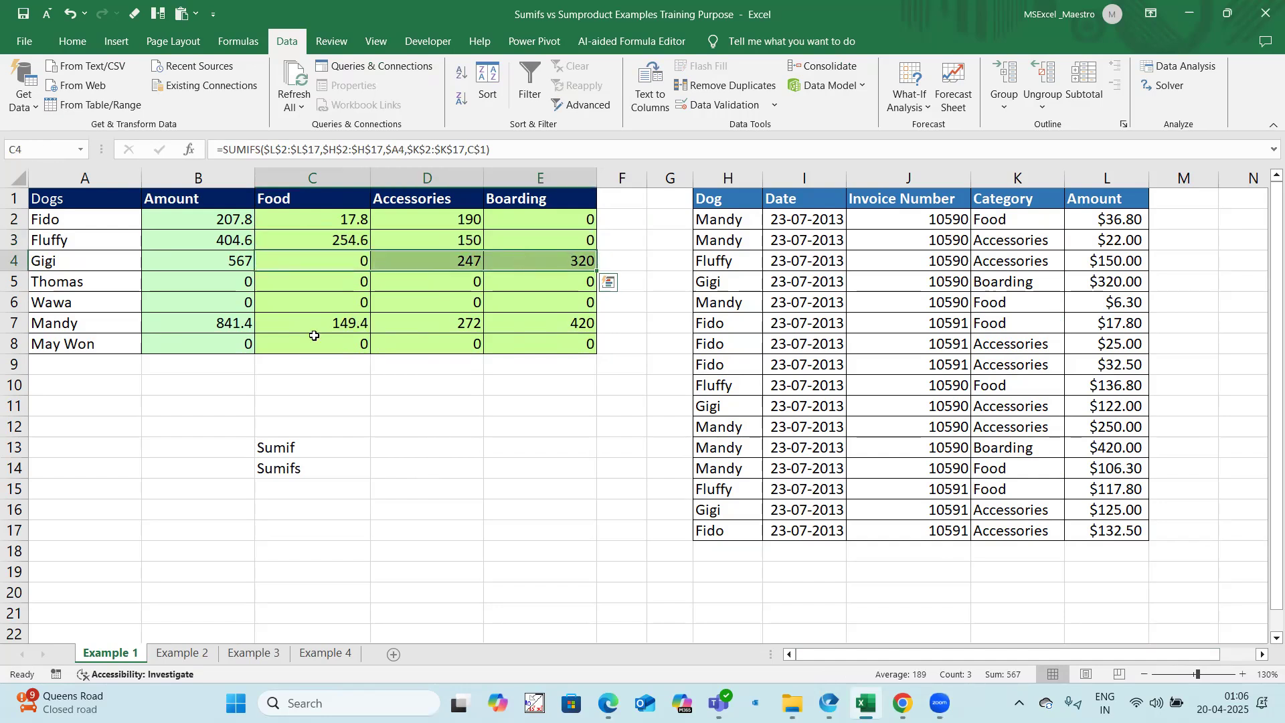
Step: Check the sum of C7:E7 against Mandy's total, and review the C2 and B2 formulas against the rows below the invoice data
{"action": "left_click_drag", "start_coordinate": [338, 325], "coordinate": [584, 324]}
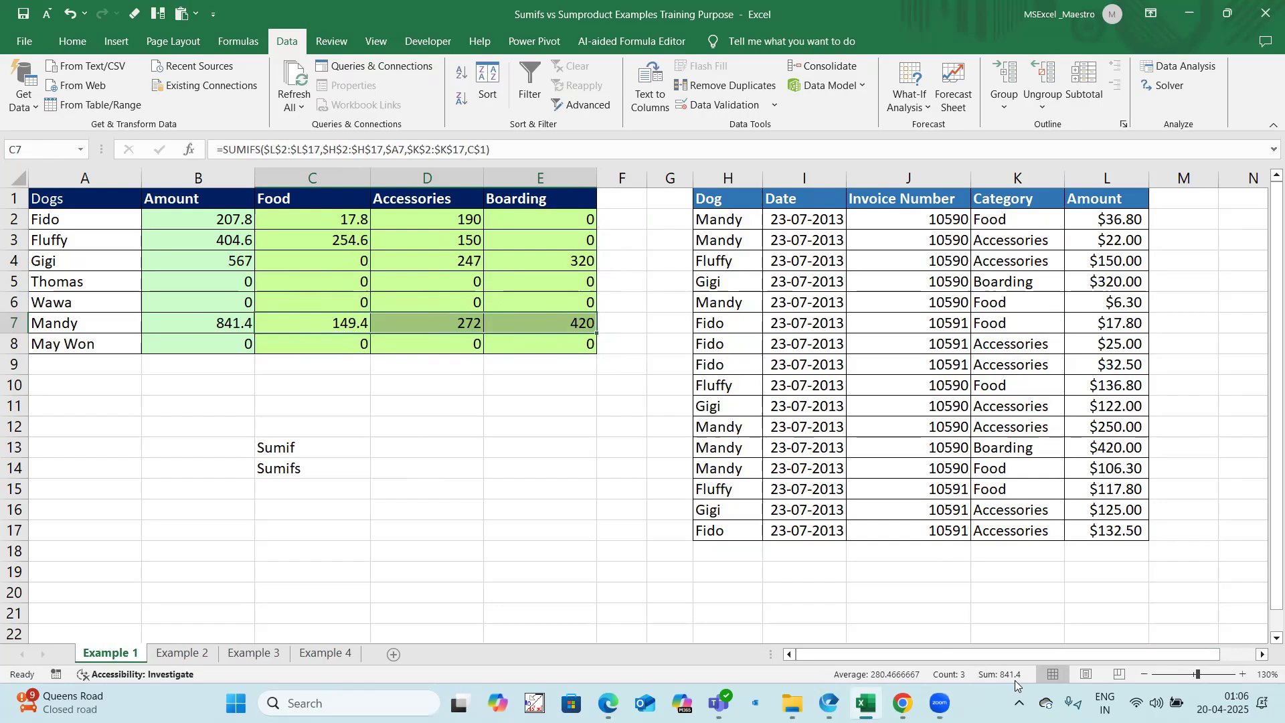
{"action": "left_click", "coordinate": [310, 224]}
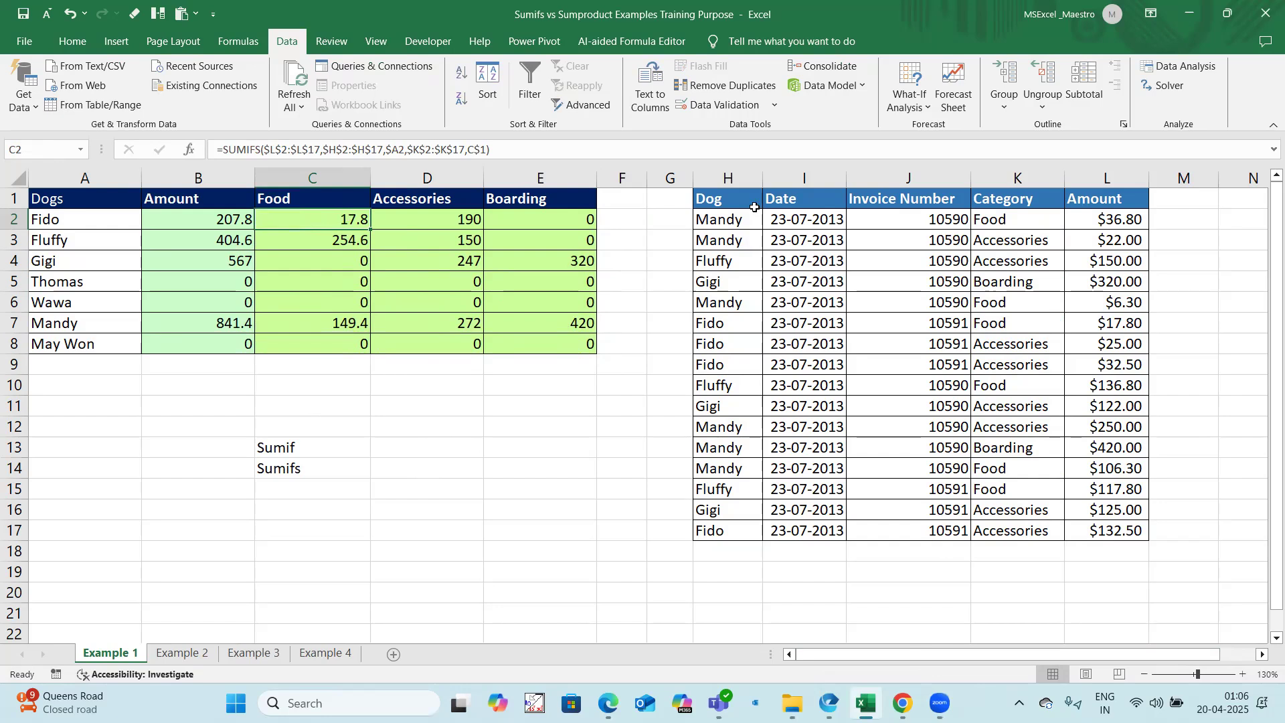
{"action": "left_click_drag", "start_coordinate": [858, 595], "coordinate": [1093, 595]}
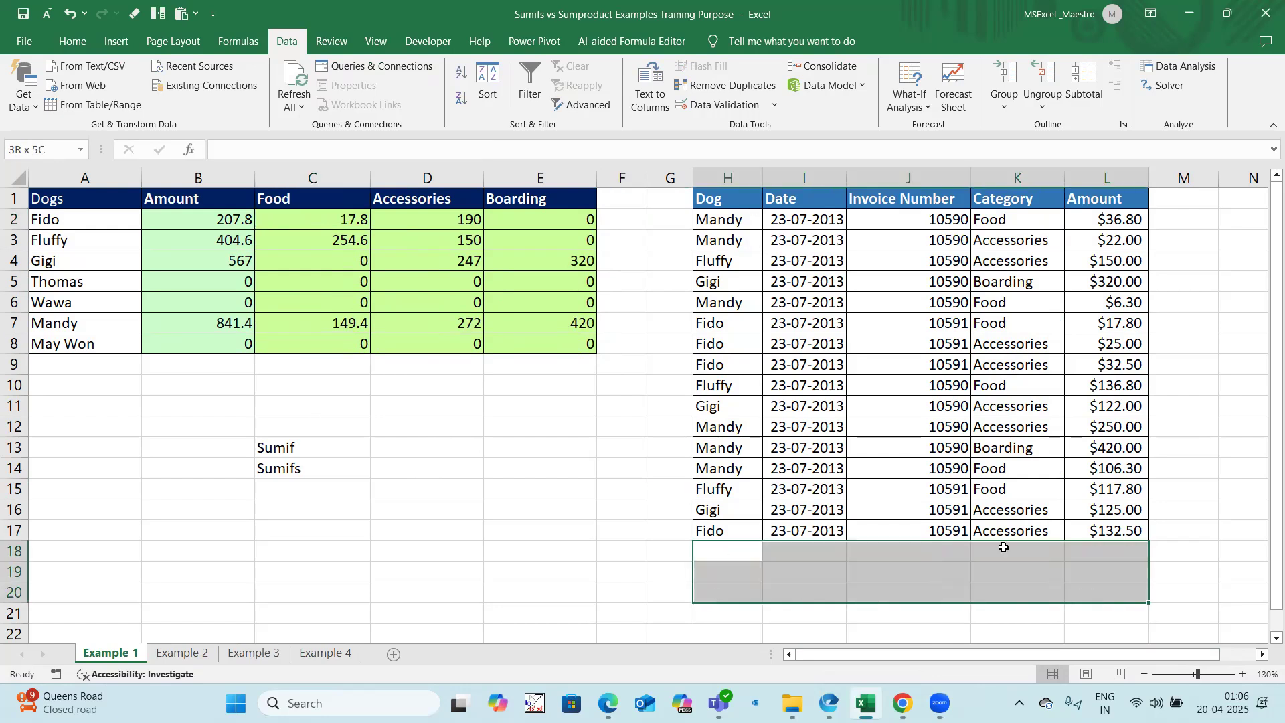
{"action": "left_click", "coordinate": [207, 223]}
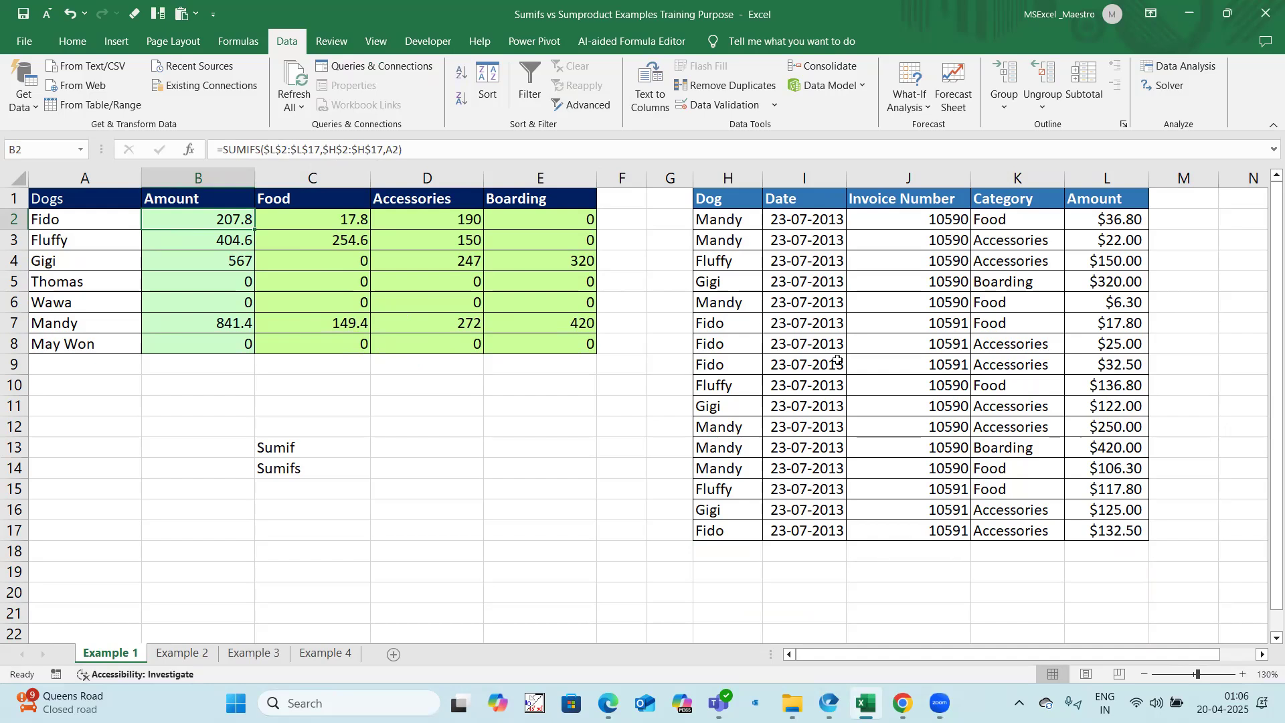
Step: Copy the range A1:L18 from Example 1 and paste it at A1 of a new worksheet
{"action": "left_click_drag", "start_coordinate": [74, 204], "coordinate": [1133, 562]}
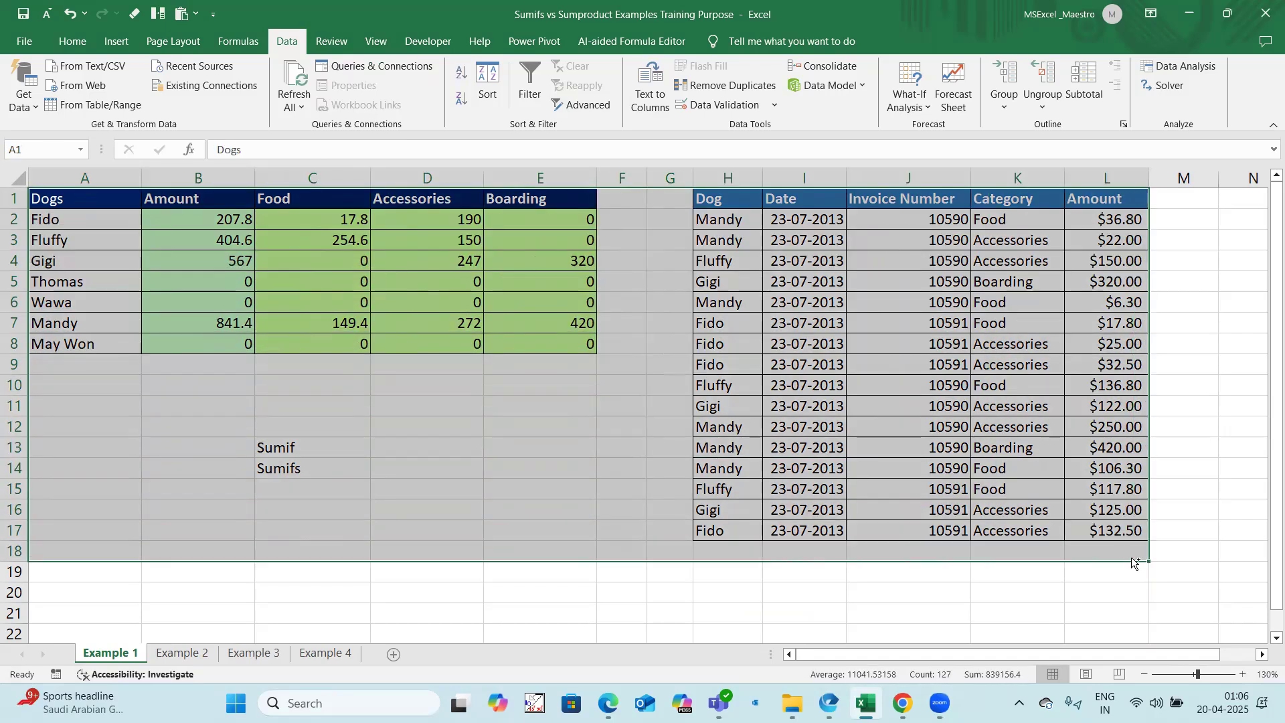
{"action": "key", "text": "ctrl+c"}
{"action": "left_click", "coordinate": [393, 654]}
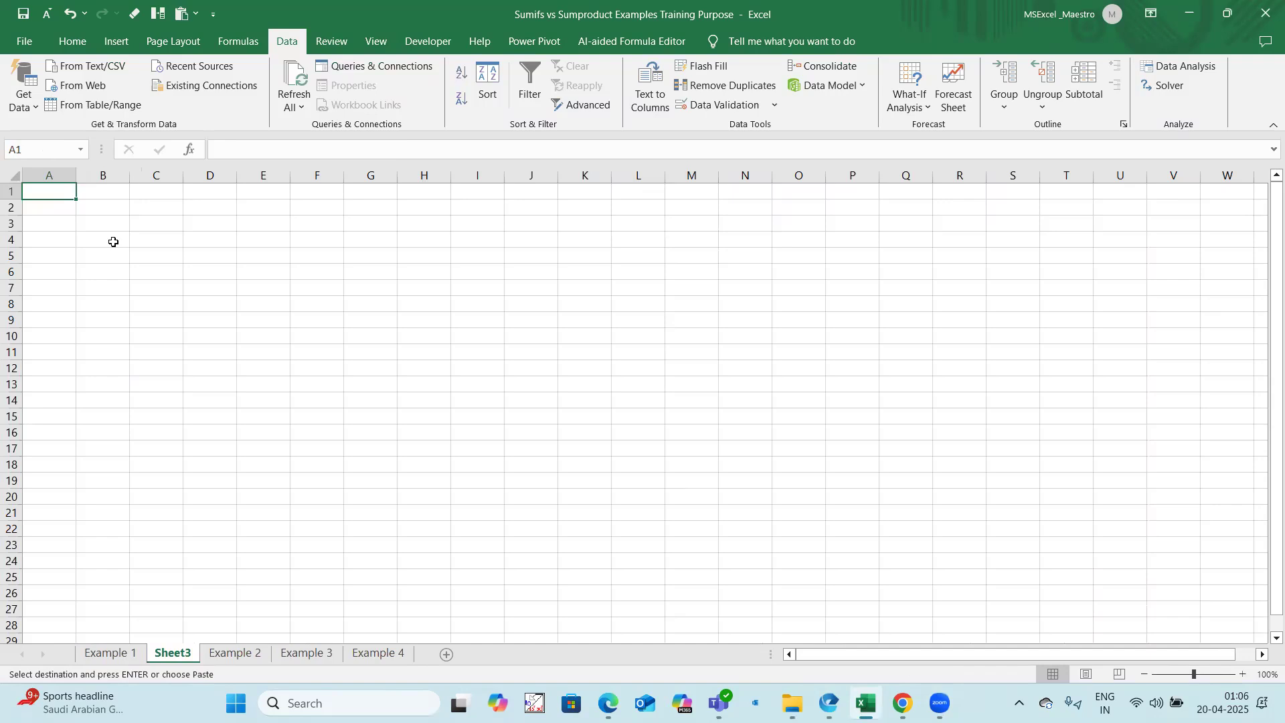
{"action": "key", "text": "ctrl+v"}
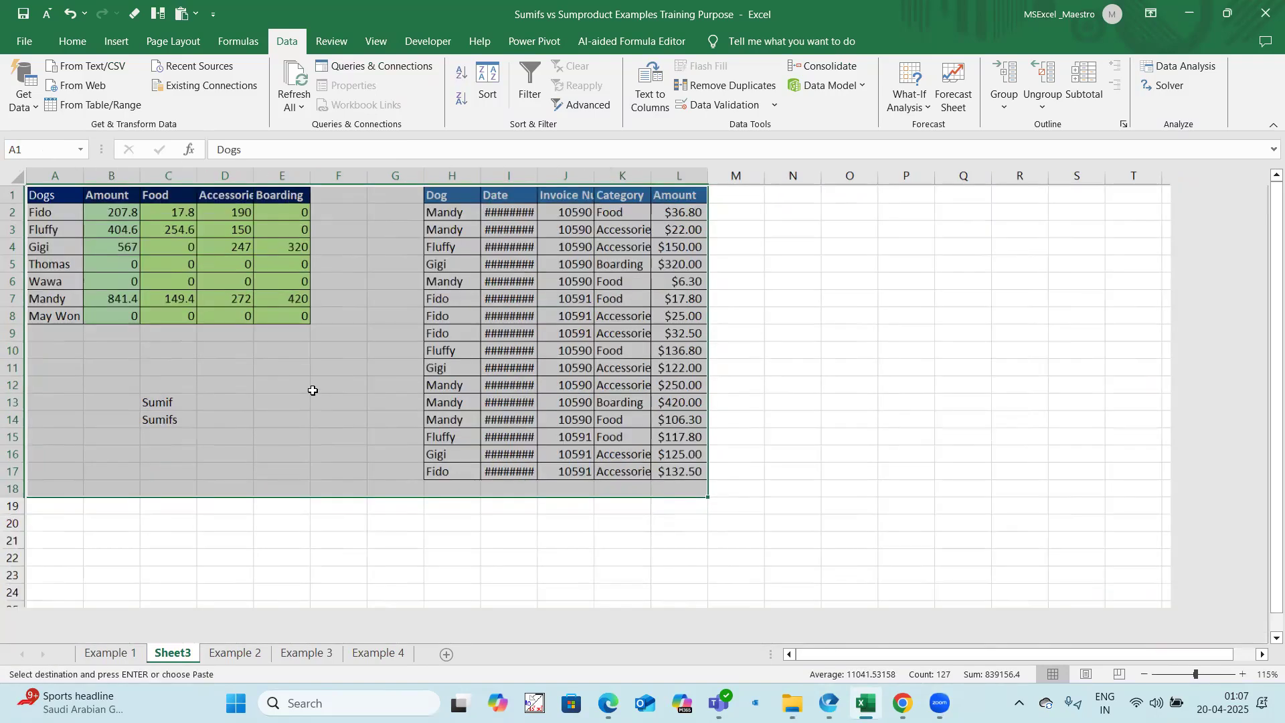
{"action": "scroll", "coordinate": [313, 390], "scroll_direction": "up", "scroll_amount": 2}
Step: Copy the dog summary A1:E8 and paste it as values starting at N1
{"action": "left_click_drag", "start_coordinate": [173, 219], "coordinate": [376, 363]}
{"action": "left_click_drag", "start_coordinate": [84, 204], "coordinate": [364, 360]}
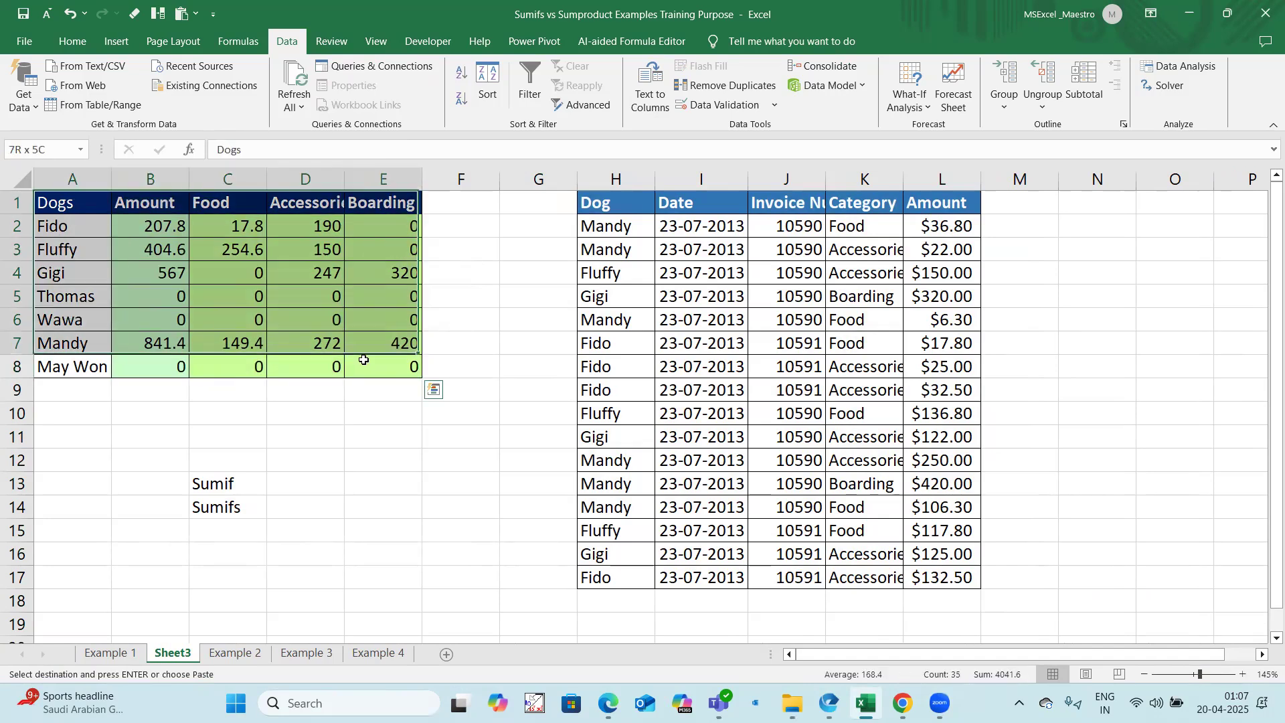
{"action": "left_click", "coordinate": [1076, 206]}
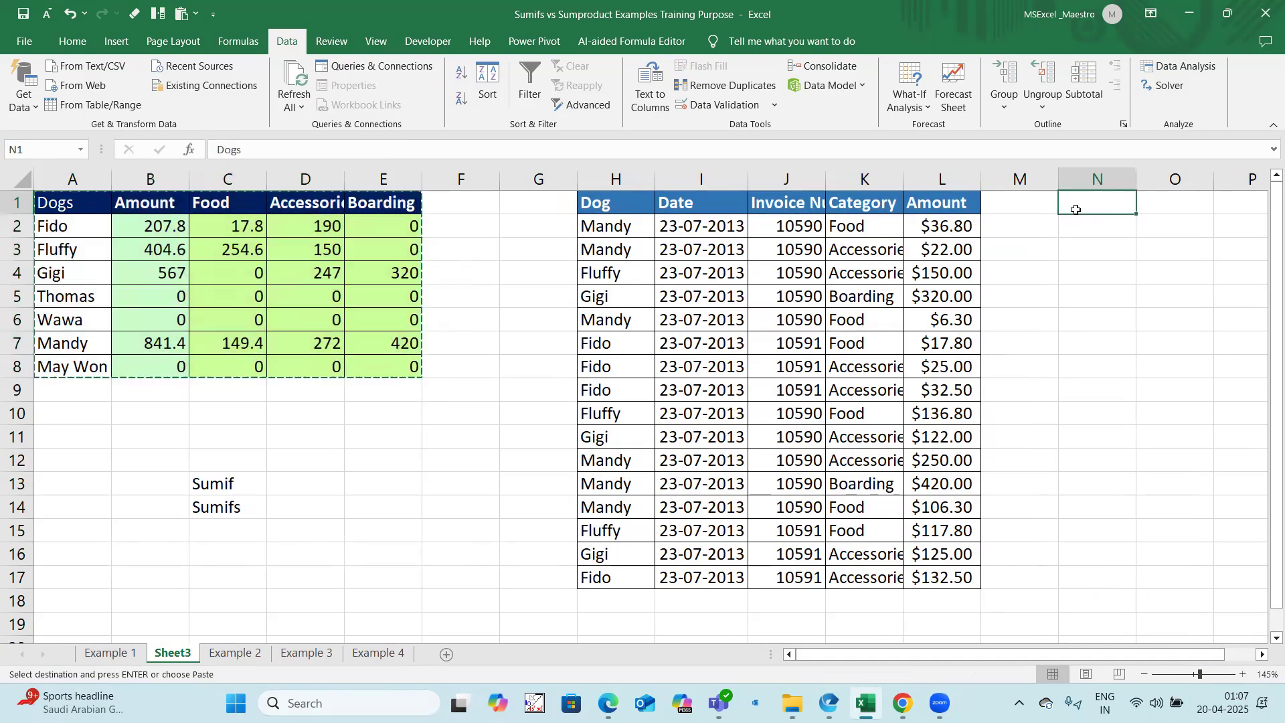
{"action": "right_click", "coordinate": [1074, 208]}
{"action": "left_click", "coordinate": [1134, 313]}
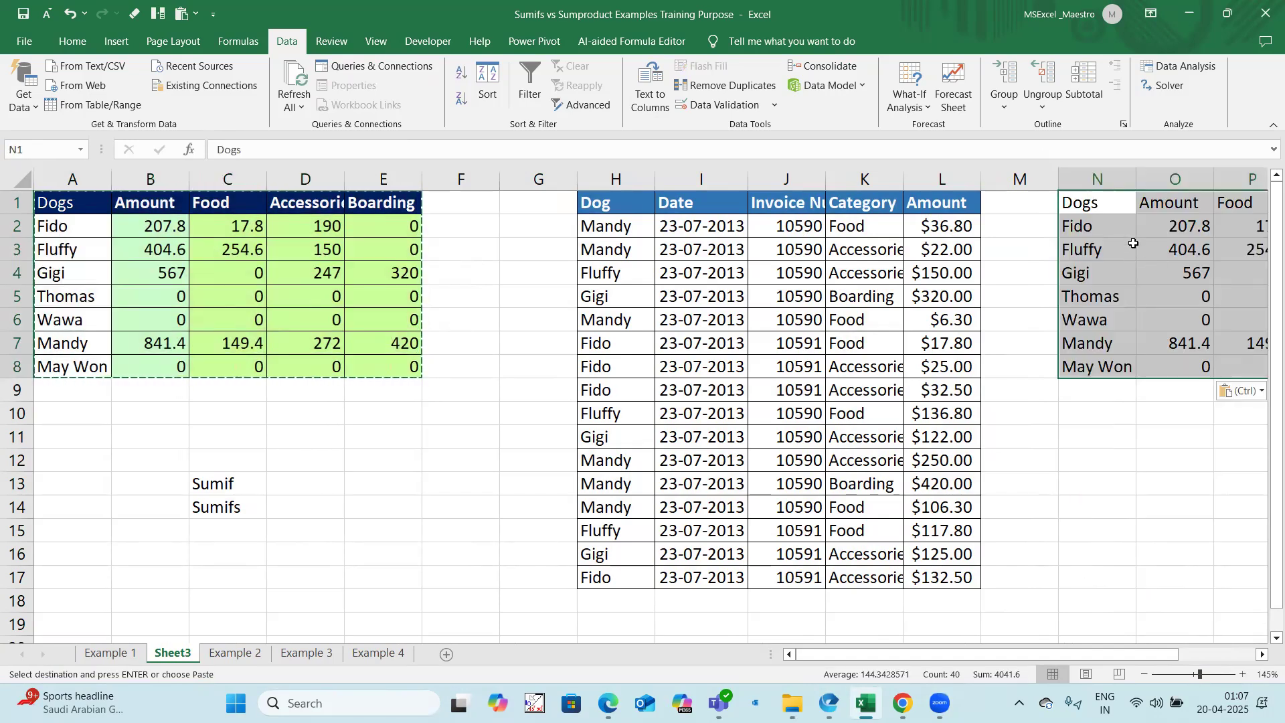
Step: Paste the summary's formats onto the copy at N1 with Paste Special, check its Amount cells and end the copy mode
{"action": "right_click", "coordinate": [1108, 208]}
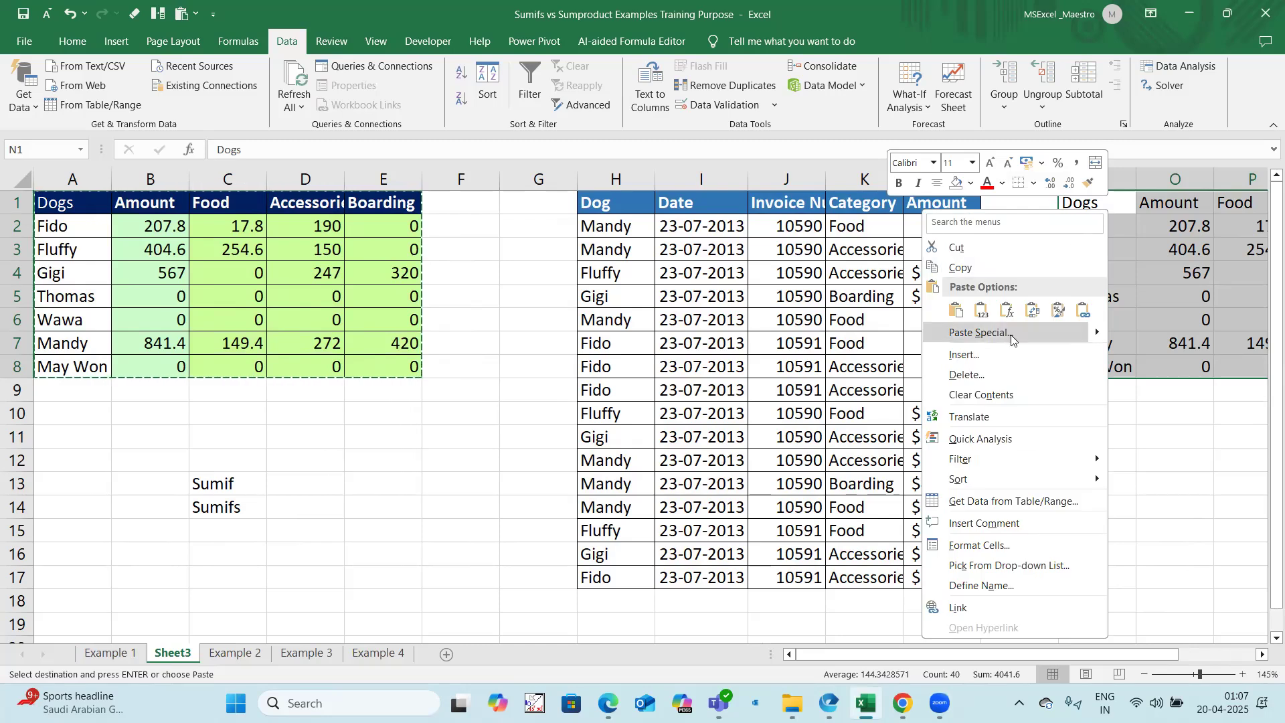
{"action": "mouse_move", "coordinate": [1097, 330]}
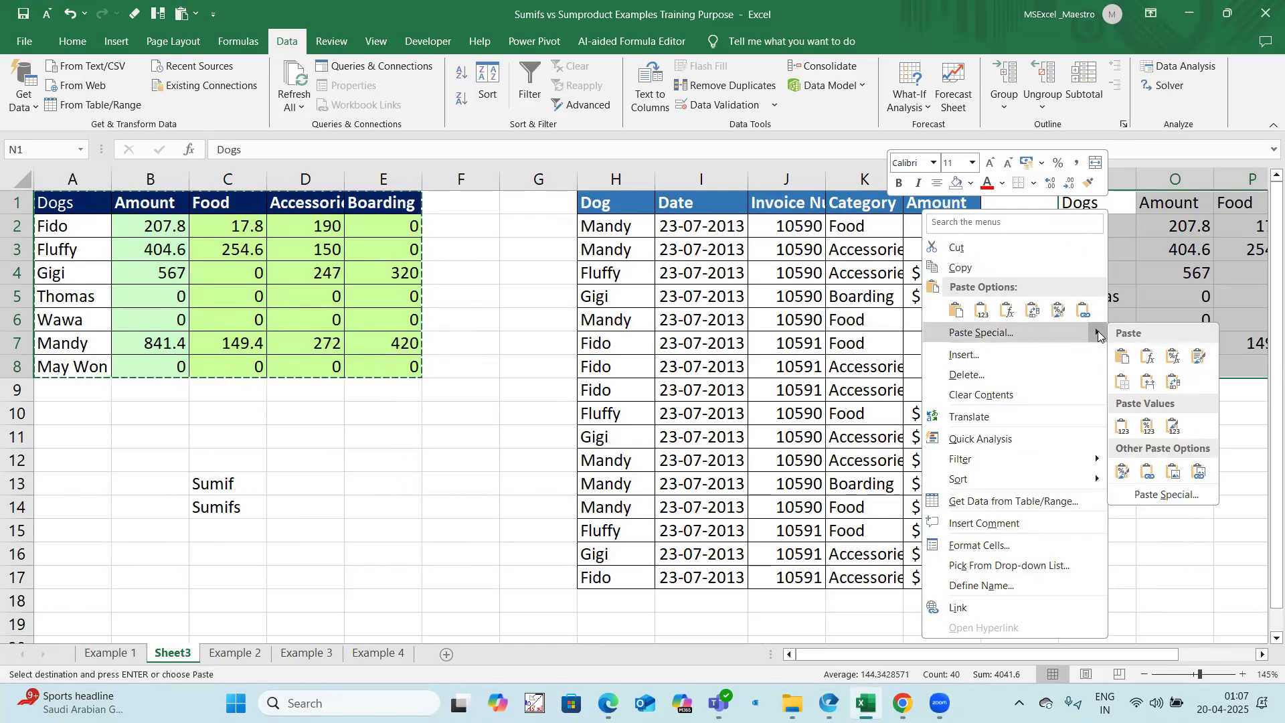
{"action": "left_click", "coordinate": [1166, 494]}
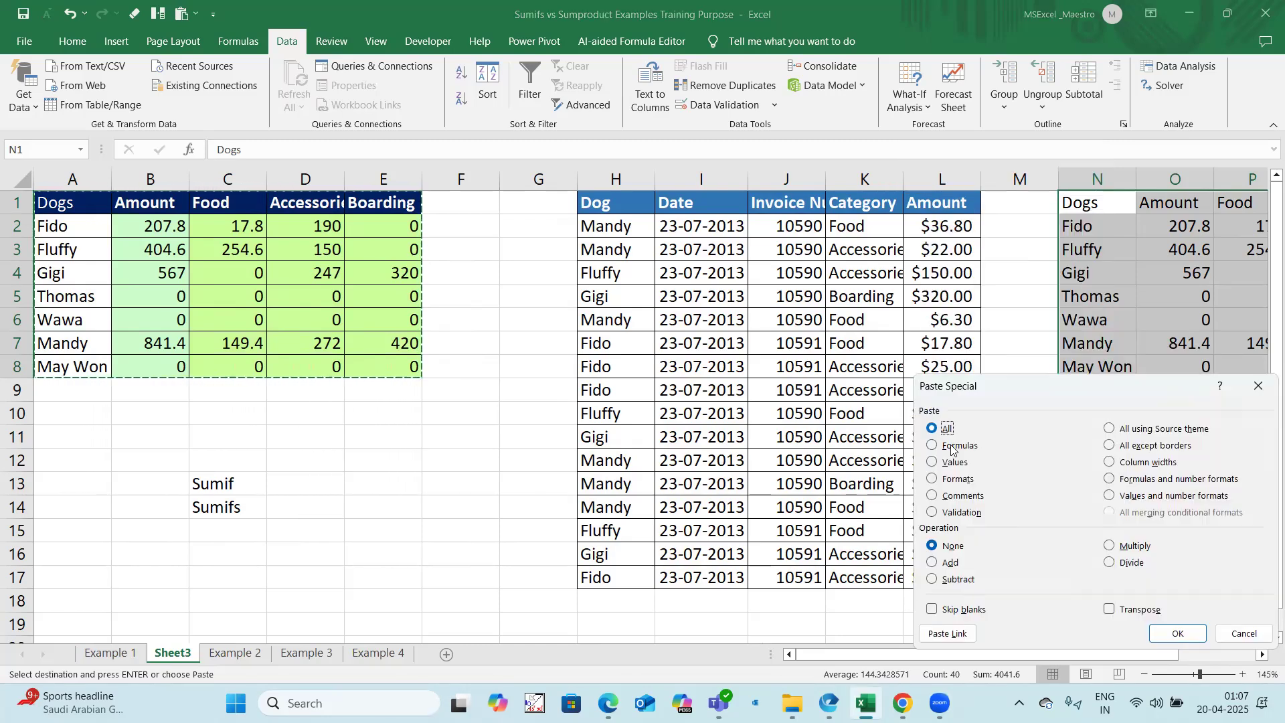
{"action": "left_click", "coordinate": [958, 479]}
{"action": "left_click", "coordinate": [1177, 633]}
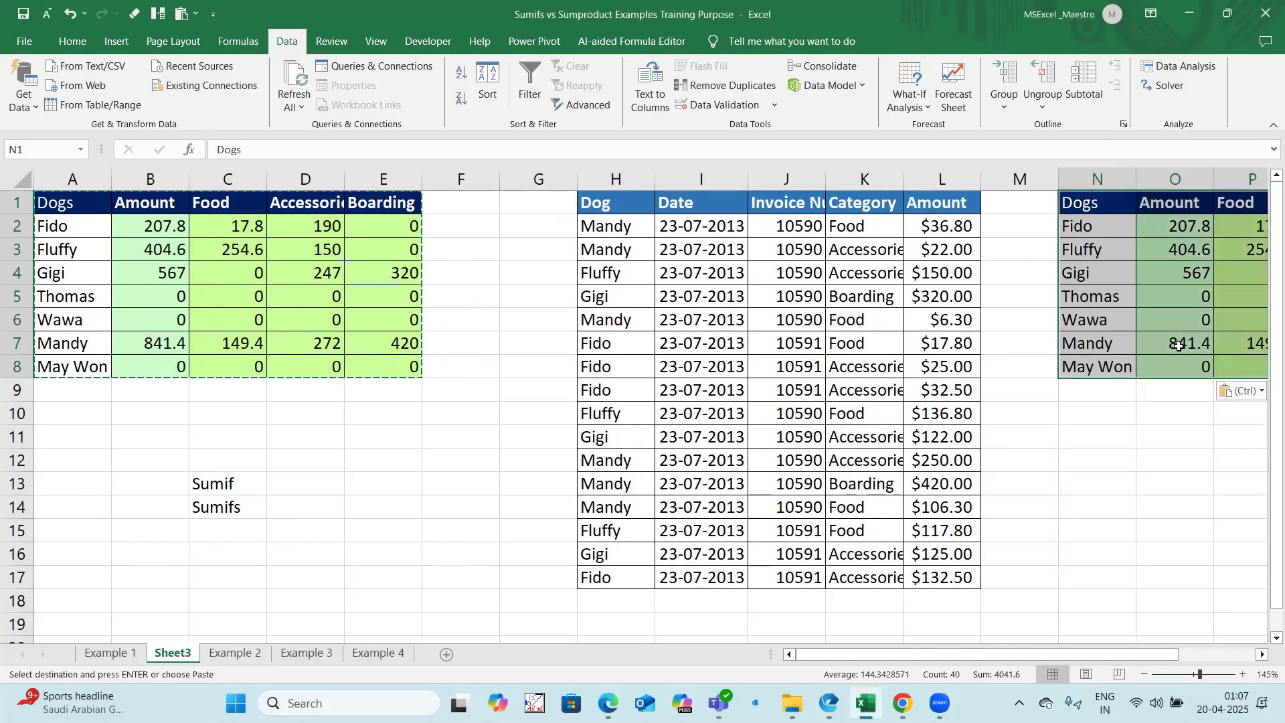
{"action": "left_click", "coordinate": [1174, 230]}
{"action": "left_click", "coordinate": [1177, 272]}
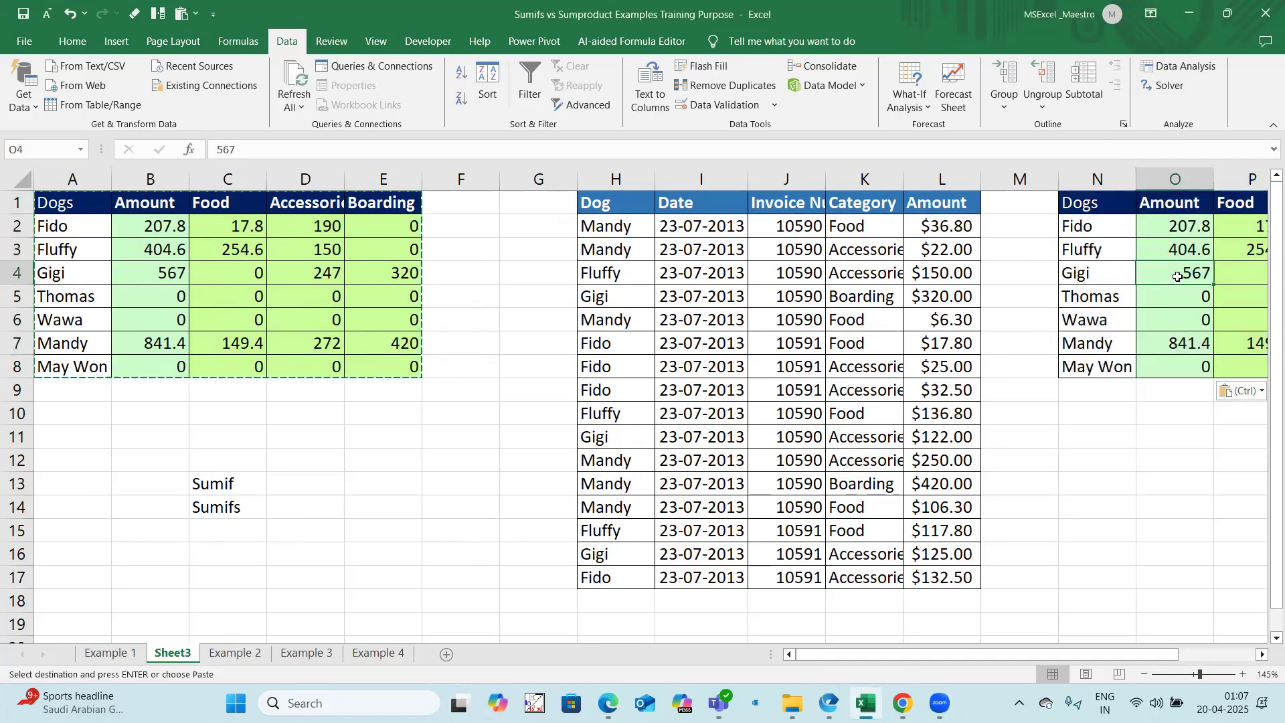
{"action": "key", "text": "Escape"}
Step: Clear the formulas from the original summary range B2:E8
{"action": "left_click_drag", "start_coordinate": [186, 236], "coordinate": [391, 369]}
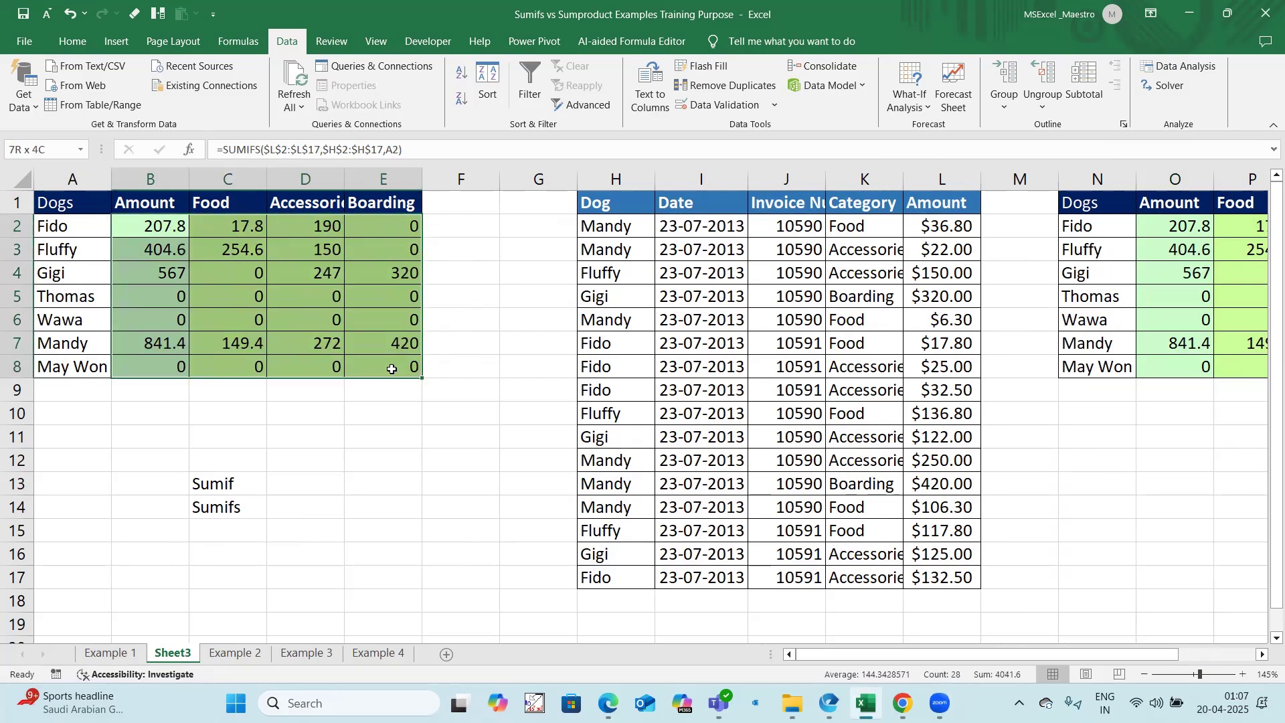
{"action": "key", "text": "Delete"}
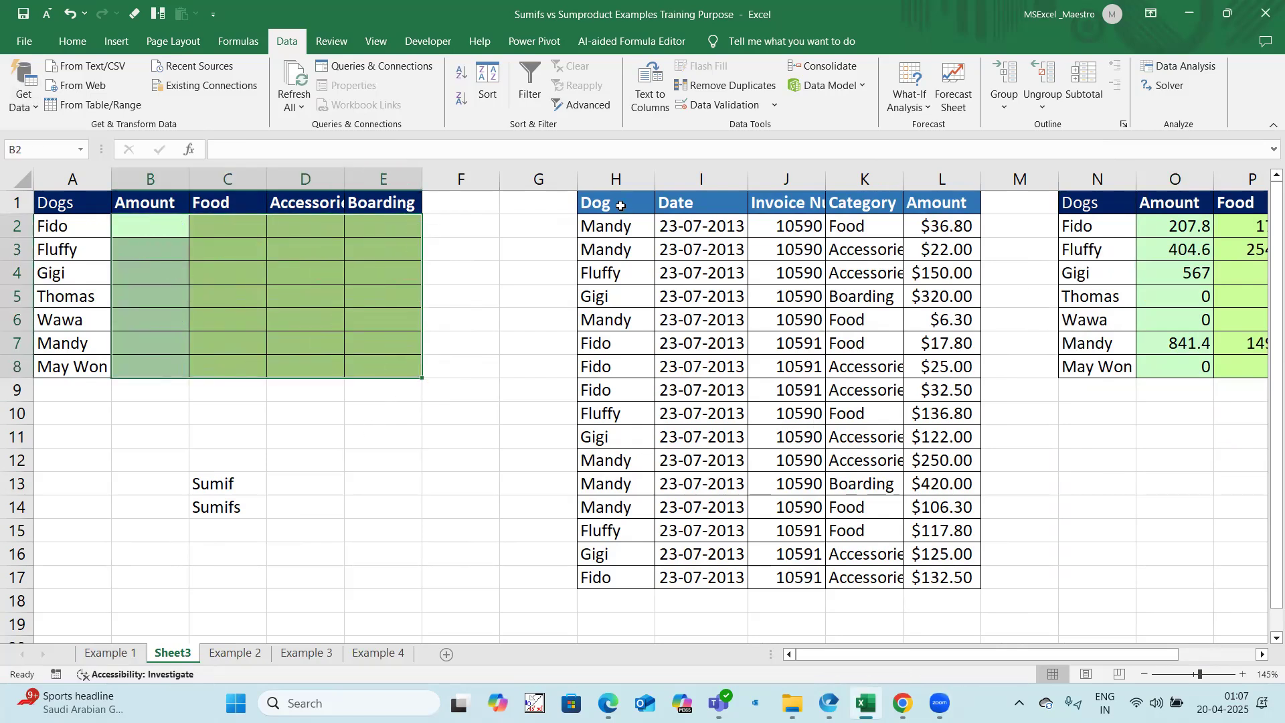
Step: Fit the Invoice Number column to its contents and convert the invoice data H1:L17 into an Excel table
{"action": "left_click_drag", "start_coordinate": [620, 206], "coordinate": [930, 575]}
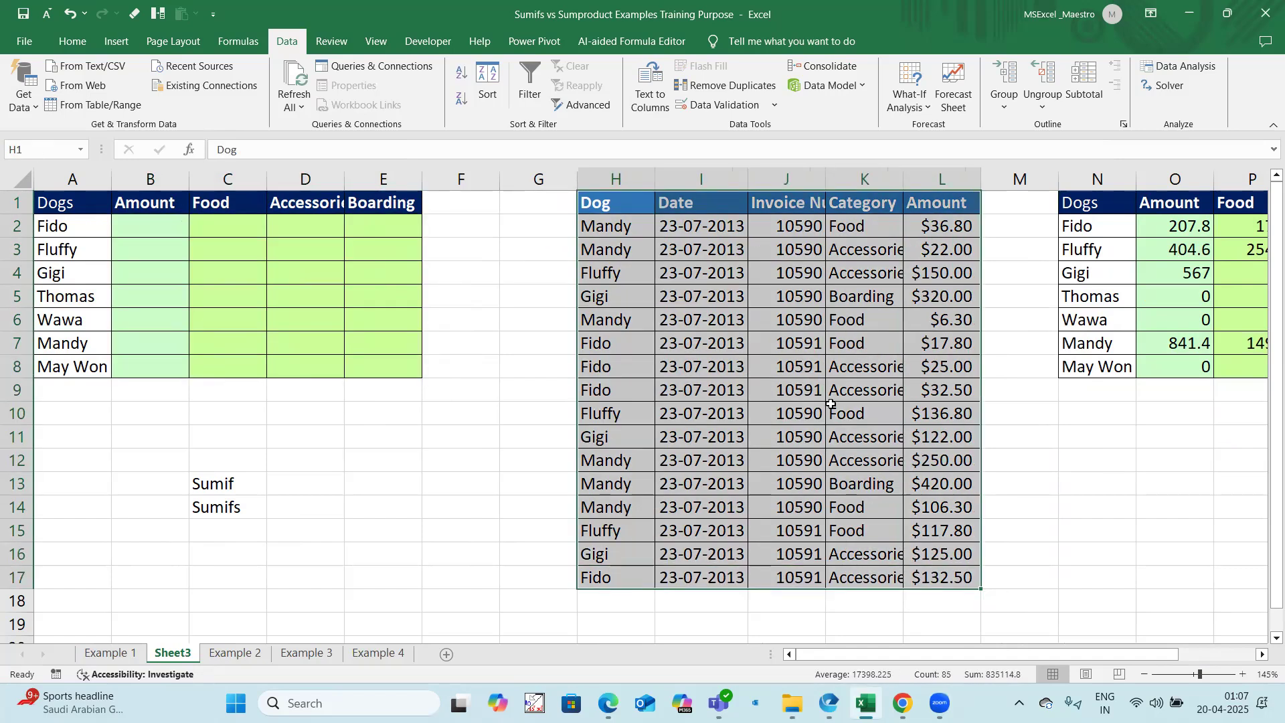
{"action": "double_click", "coordinate": [826, 179]}
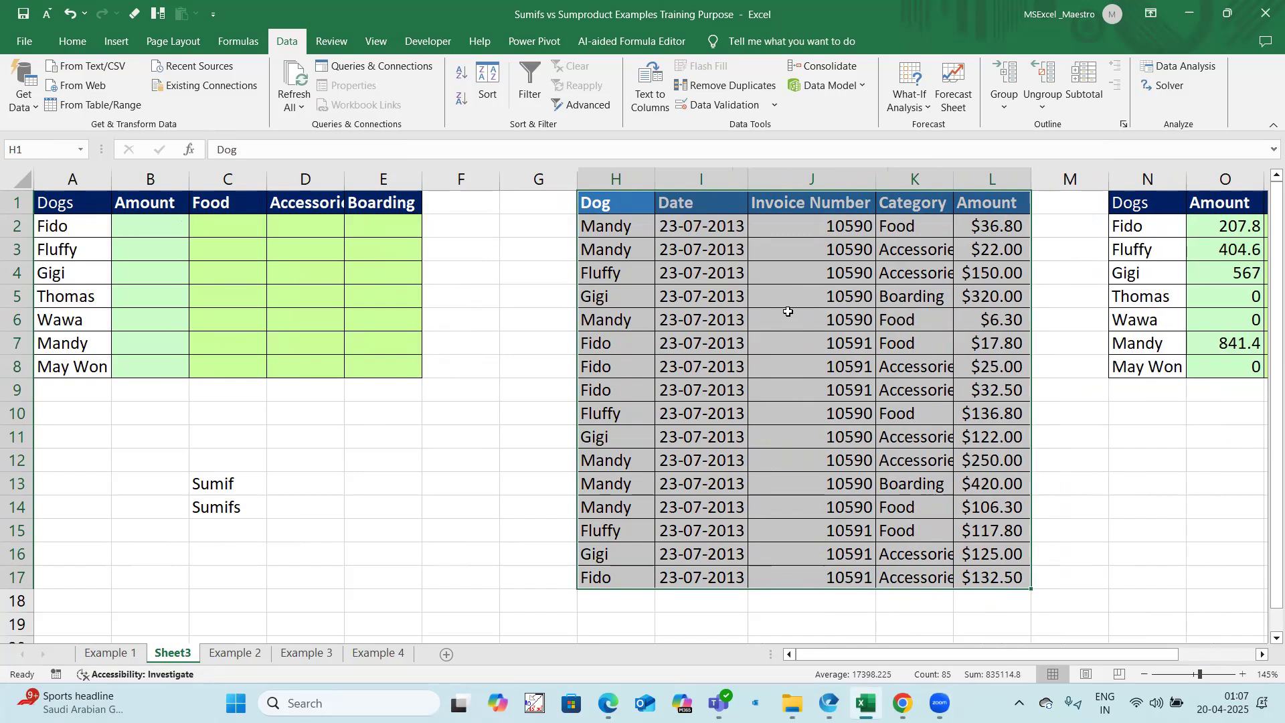
{"action": "key", "text": "ctrl+t"}
{"action": "left_click", "coordinate": [668, 392]}
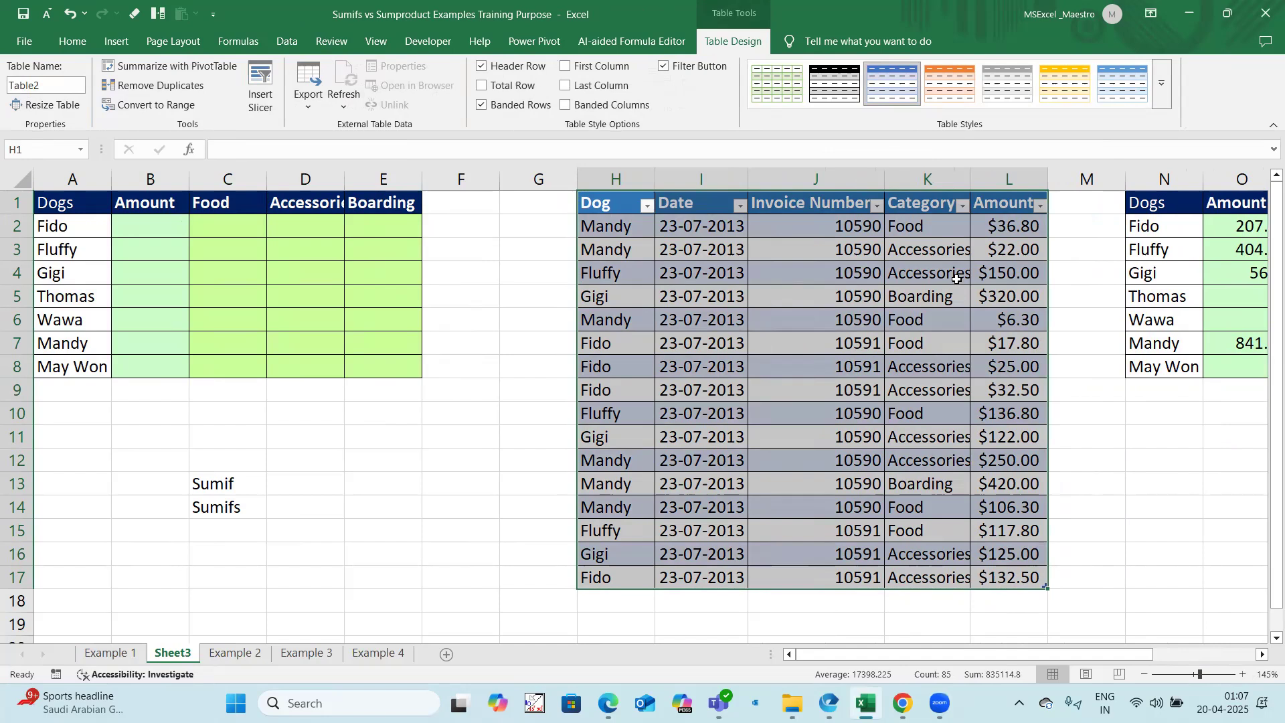
Step: Copy the two Fido rows H7:L8, paste them directly below the table at H18, and check the table's new last rows
{"action": "left_click", "coordinate": [612, 600]}
{"action": "left_click_drag", "start_coordinate": [610, 342], "coordinate": [990, 369]}
{"action": "key", "text": "ctrl+c"}
{"action": "key", "text": "ctrl+q"}
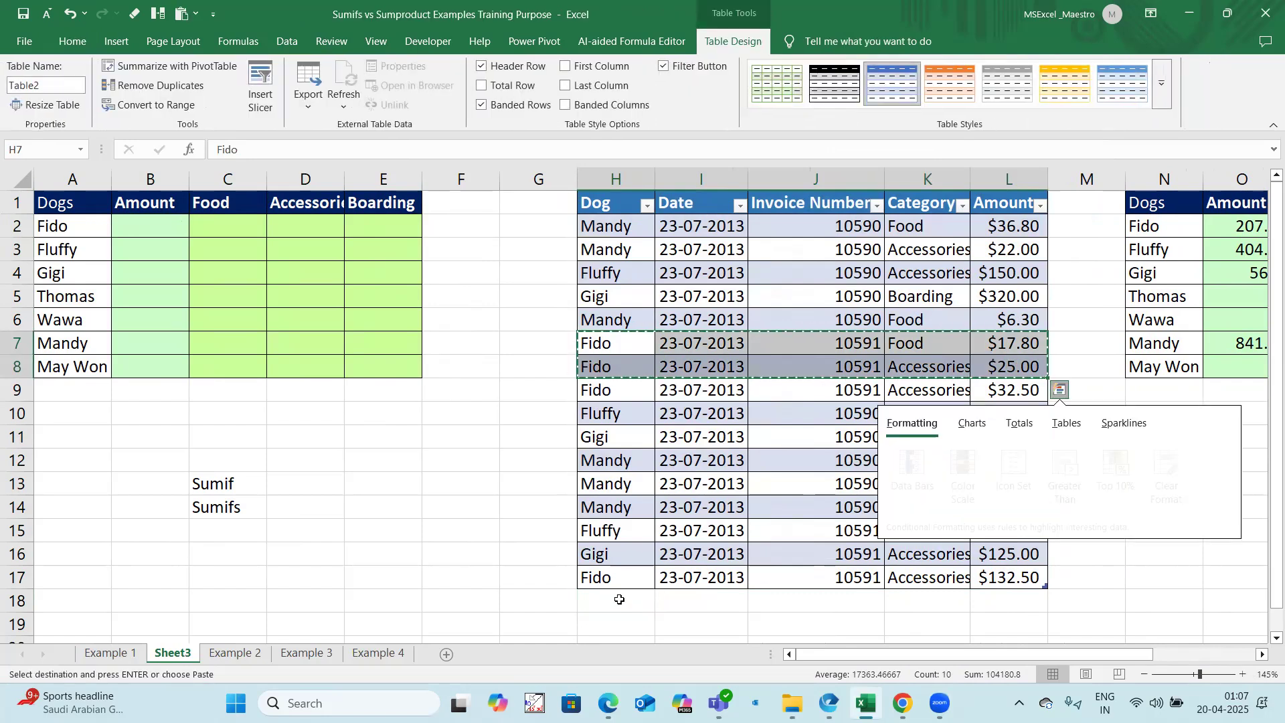
{"action": "left_click", "coordinate": [619, 600]}
{"action": "right_click", "coordinate": [619, 600]}
{"action": "left_click", "coordinate": [684, 299]}
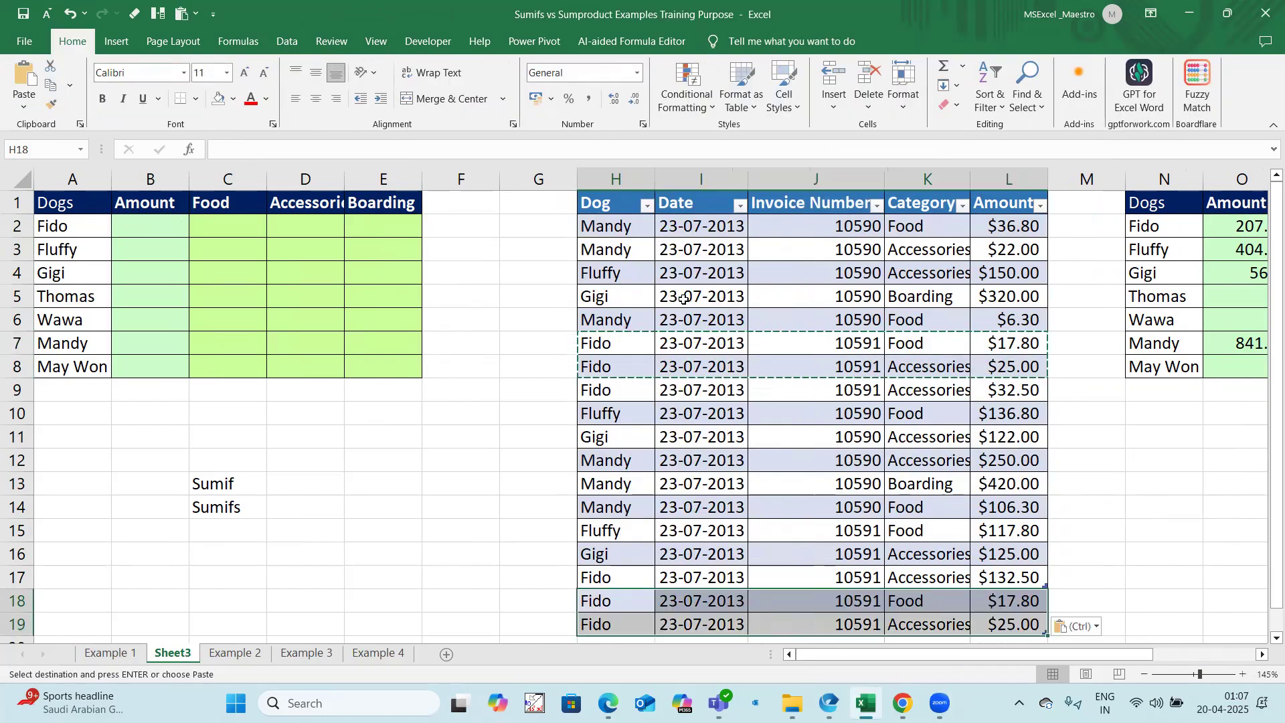
{"action": "scroll", "coordinate": [702, 428], "scroll_direction": "down", "scroll_amount": 1}
{"action": "scroll", "coordinate": [937, 460], "scroll_direction": "down", "scroll_amount": 2}
{"action": "left_click", "coordinate": [937, 460]}
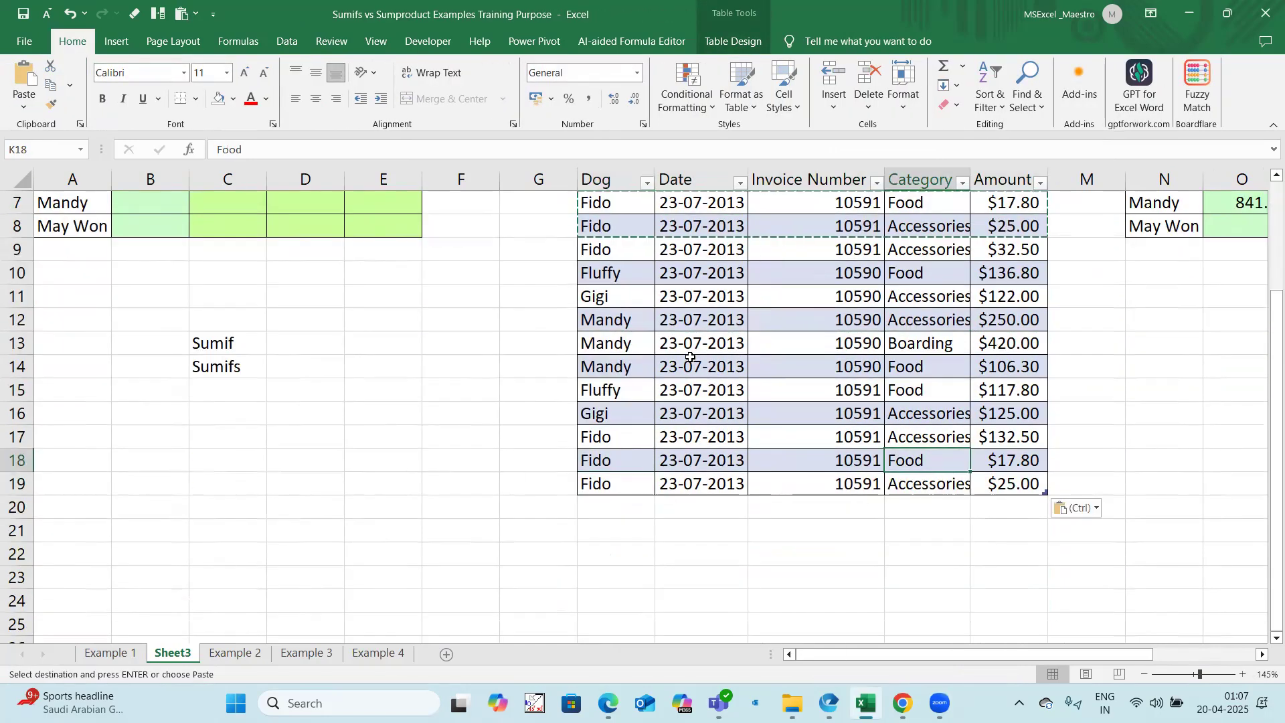
{"action": "scroll", "coordinate": [693, 391], "scroll_direction": "up", "scroll_amount": 2}
{"action": "left_click", "coordinate": [767, 367]}
{"action": "key", "text": "Escape"}
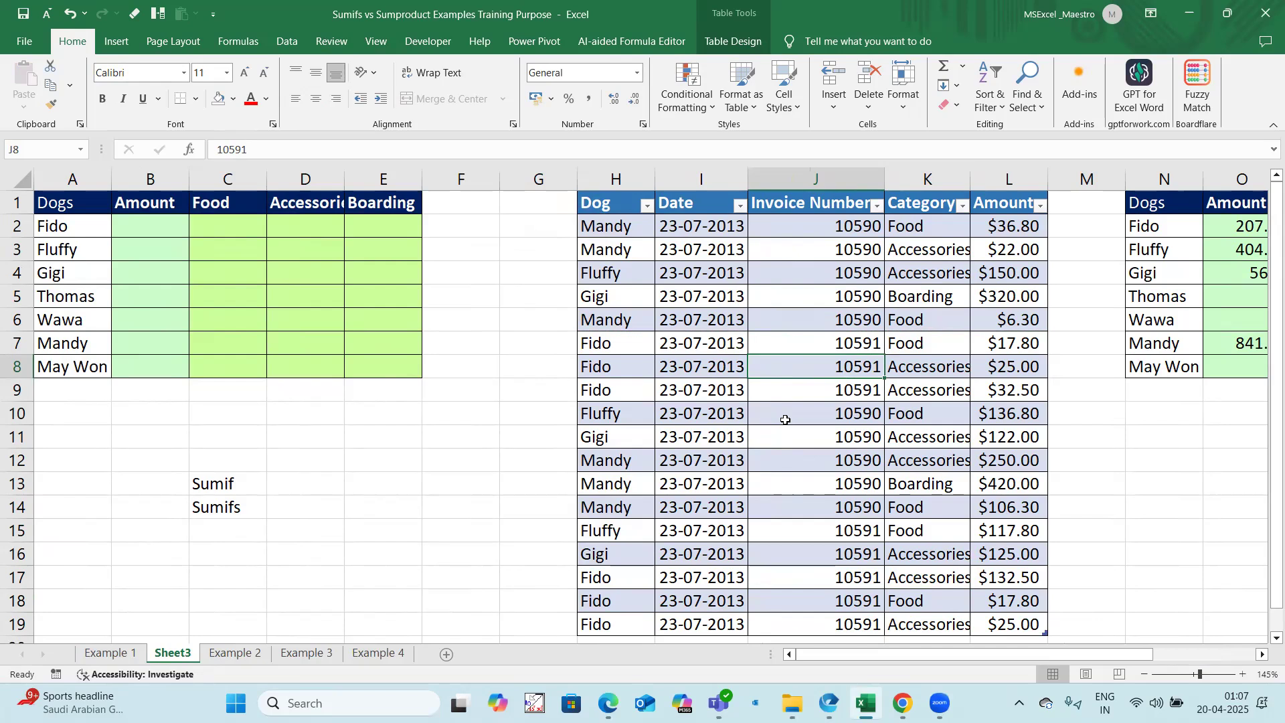
Step: Check the Include new rows and columns in table setting under AutoFormat As You Type in the proofing options, and close the options
{"action": "left_click", "coordinate": [24, 41]}
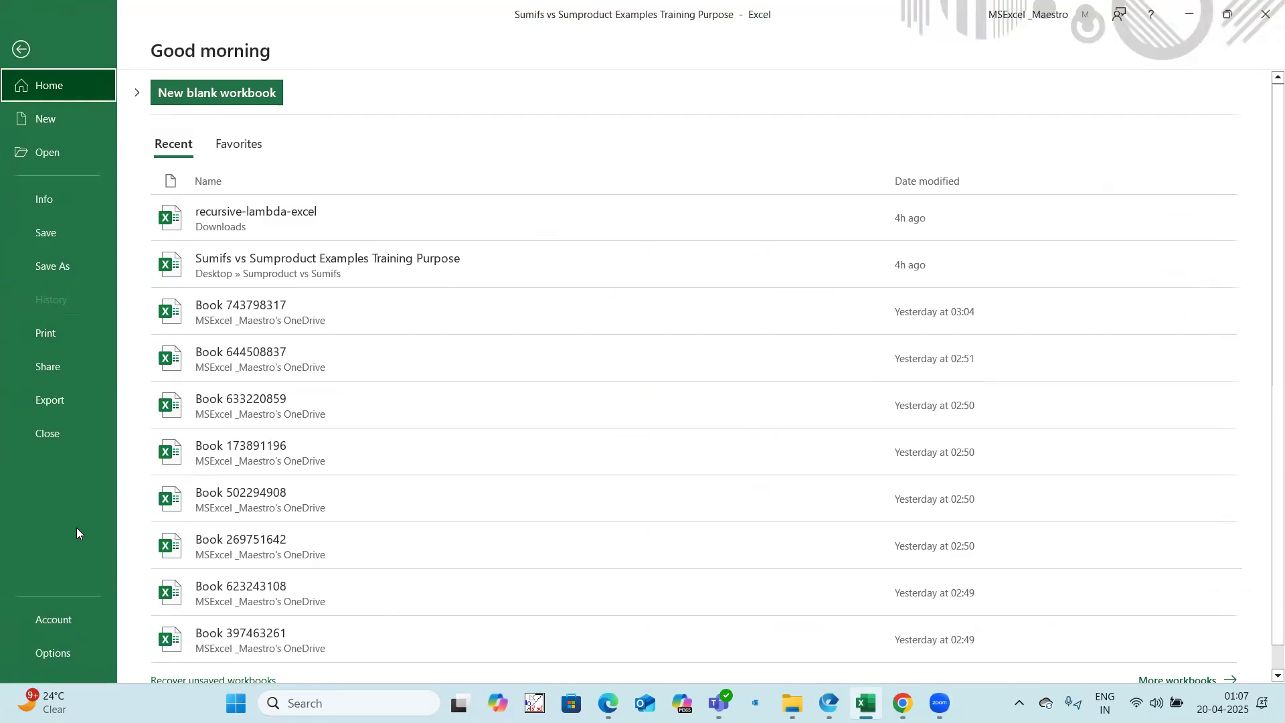
{"action": "left_click", "coordinate": [69, 646]}
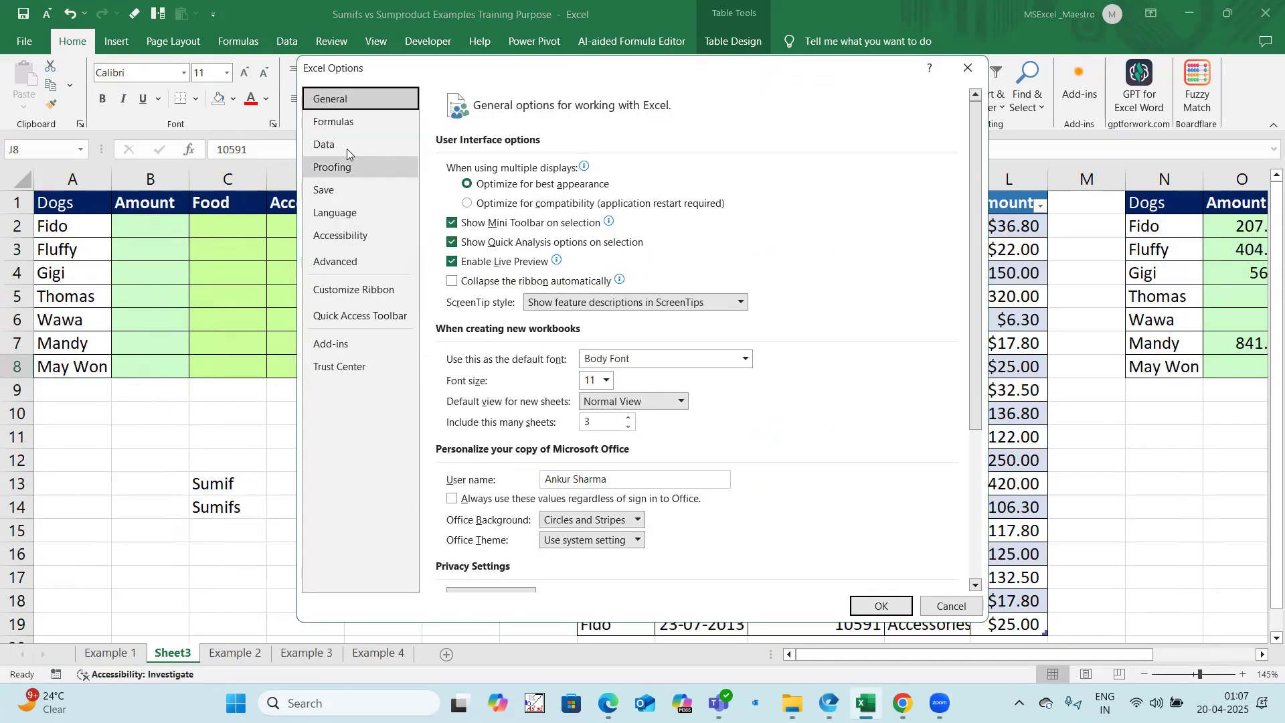
{"action": "left_click", "coordinate": [344, 166]}
{"action": "left_click", "coordinate": [755, 173]}
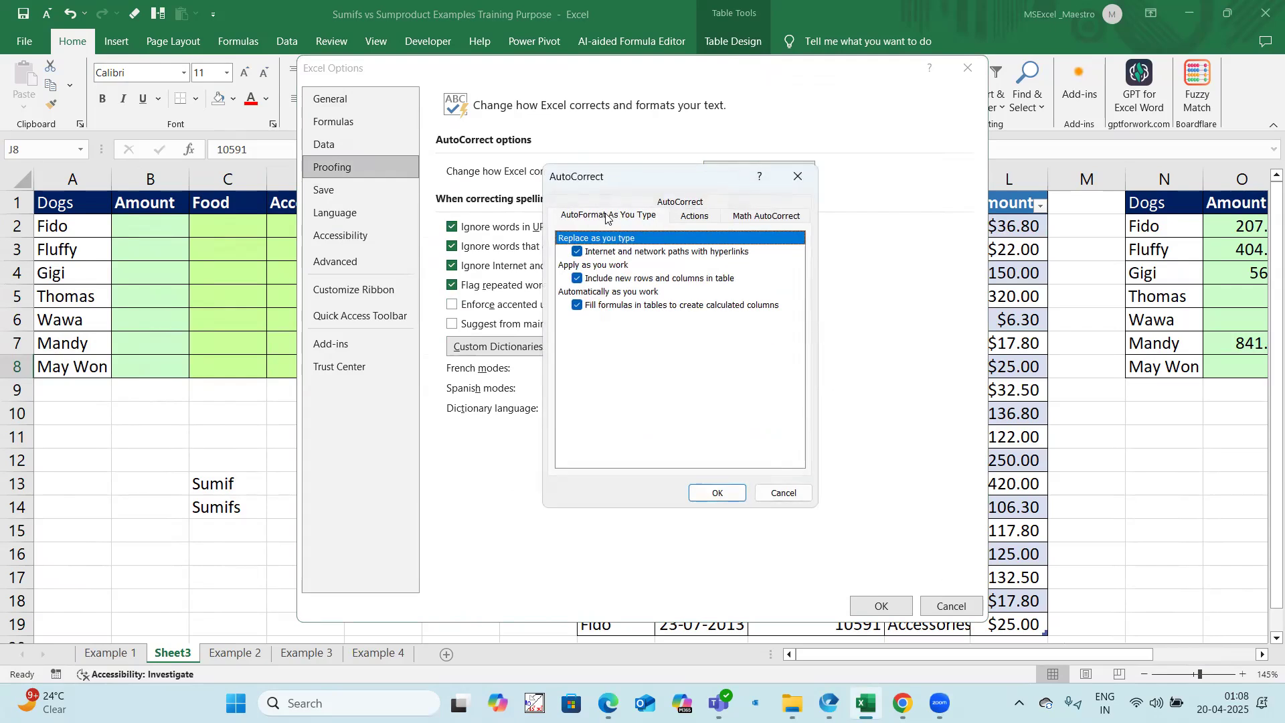
{"action": "left_click", "coordinate": [606, 214]}
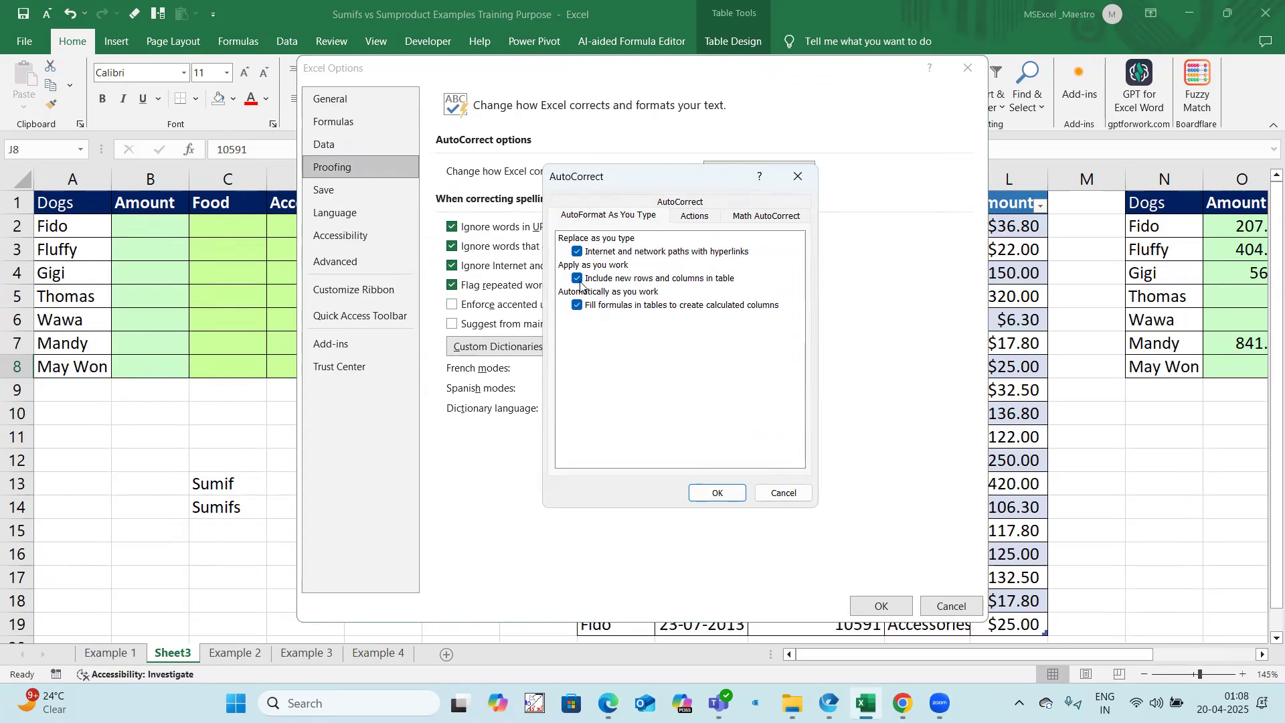
{"action": "left_click", "coordinate": [717, 492]}
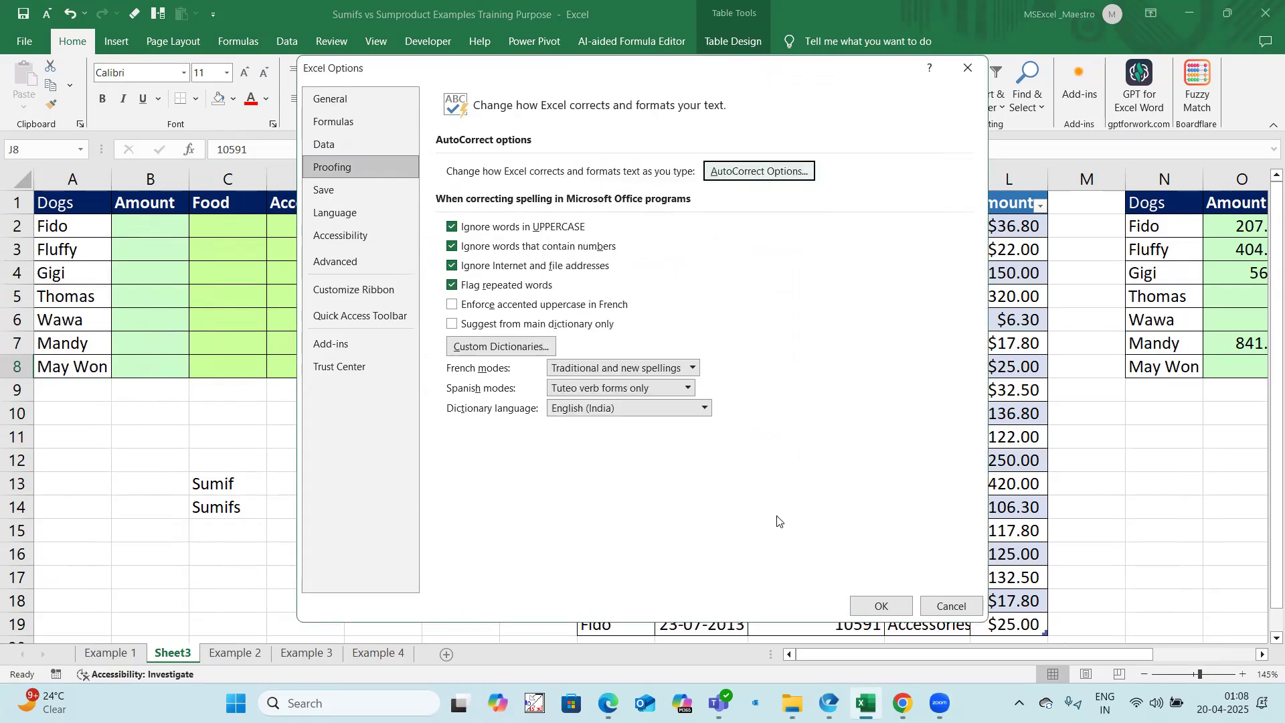
{"action": "left_click", "coordinate": [868, 607]}
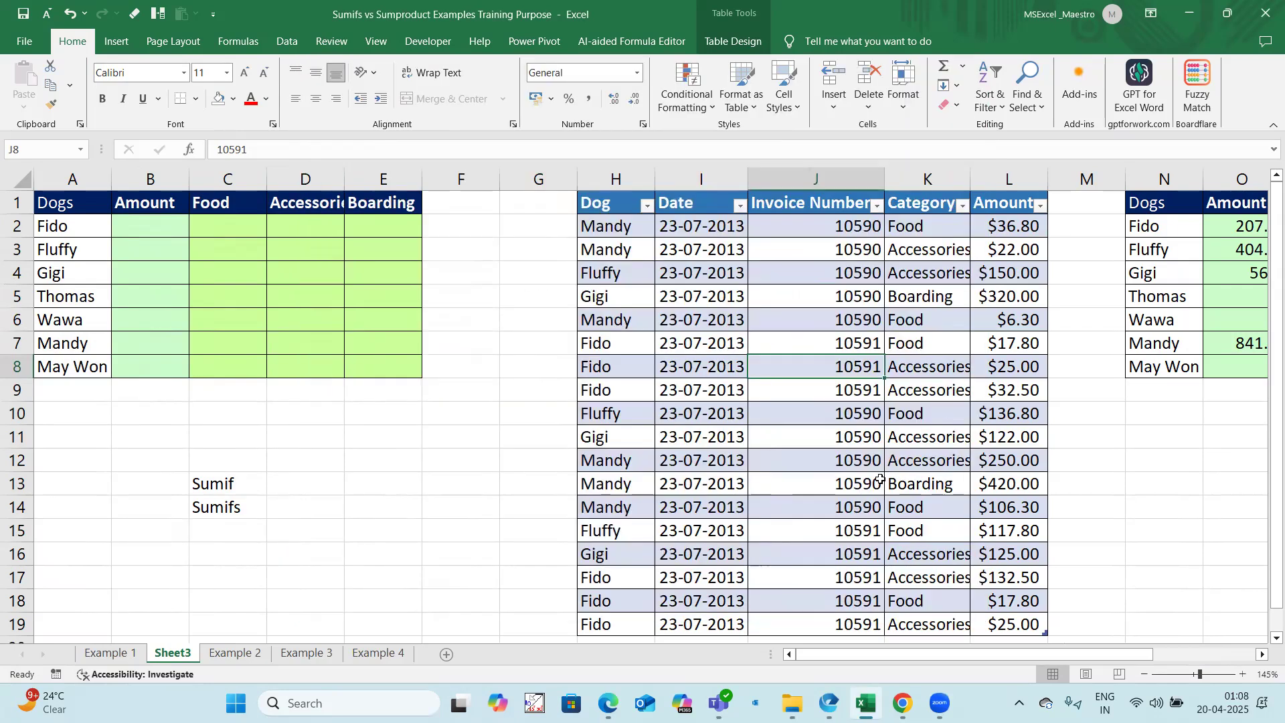
Step: Fit the invoice table's Category column and the summary's Accessories column to their contents
{"action": "left_click_drag", "start_coordinate": [629, 209], "coordinate": [1001, 507]}
{"action": "left_click", "coordinate": [957, 297]}
{"action": "double_click", "coordinate": [971, 179]}
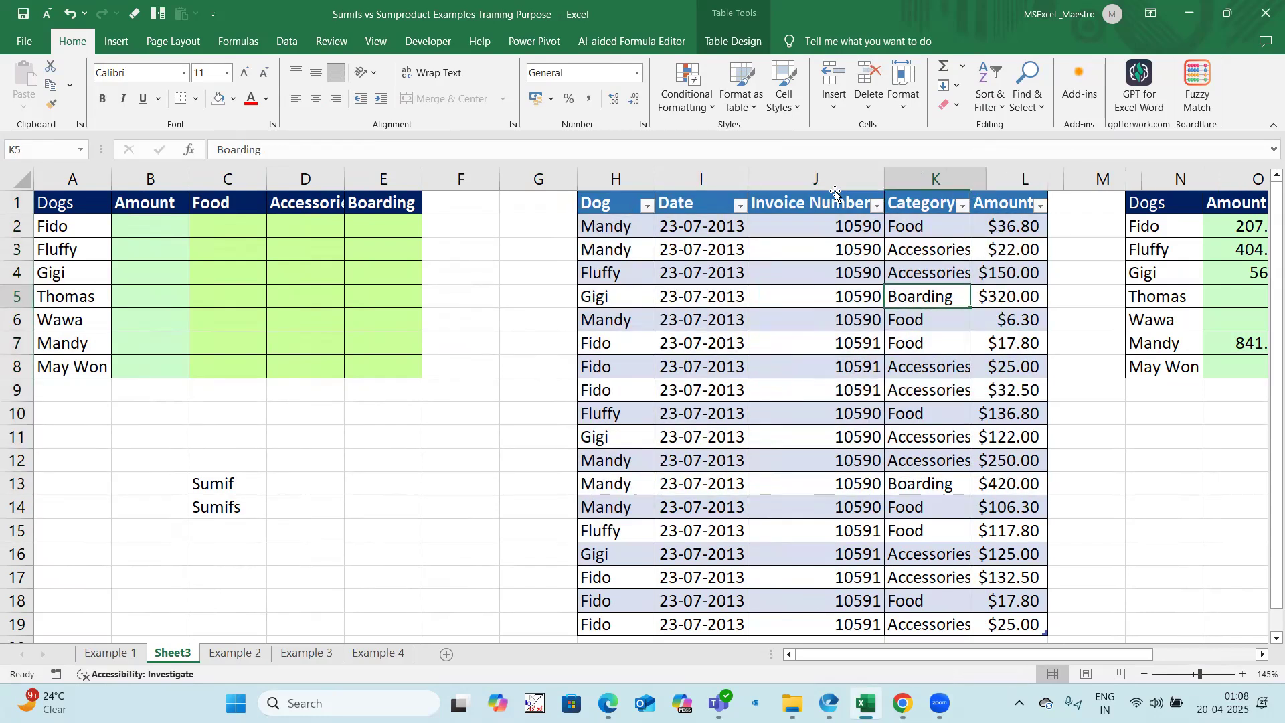
{"action": "left_click_drag", "start_coordinate": [222, 483], "coordinate": [221, 501]}
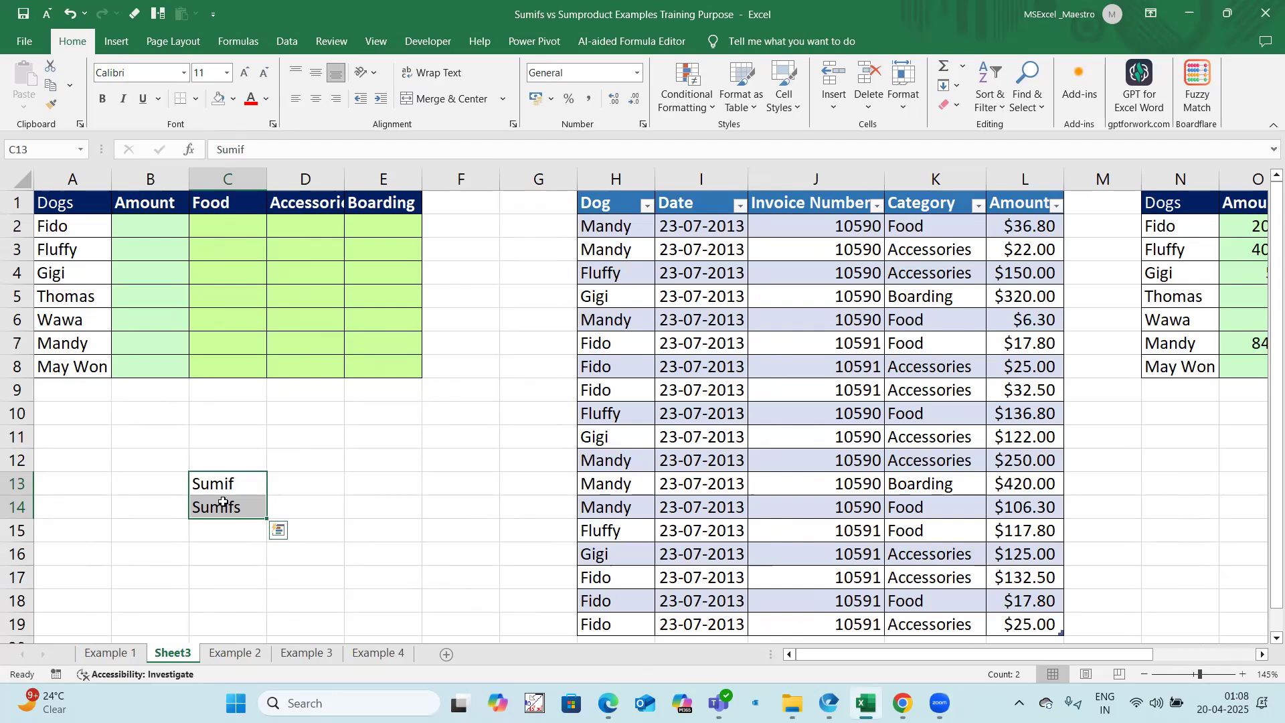
{"action": "double_click", "coordinate": [344, 176]}
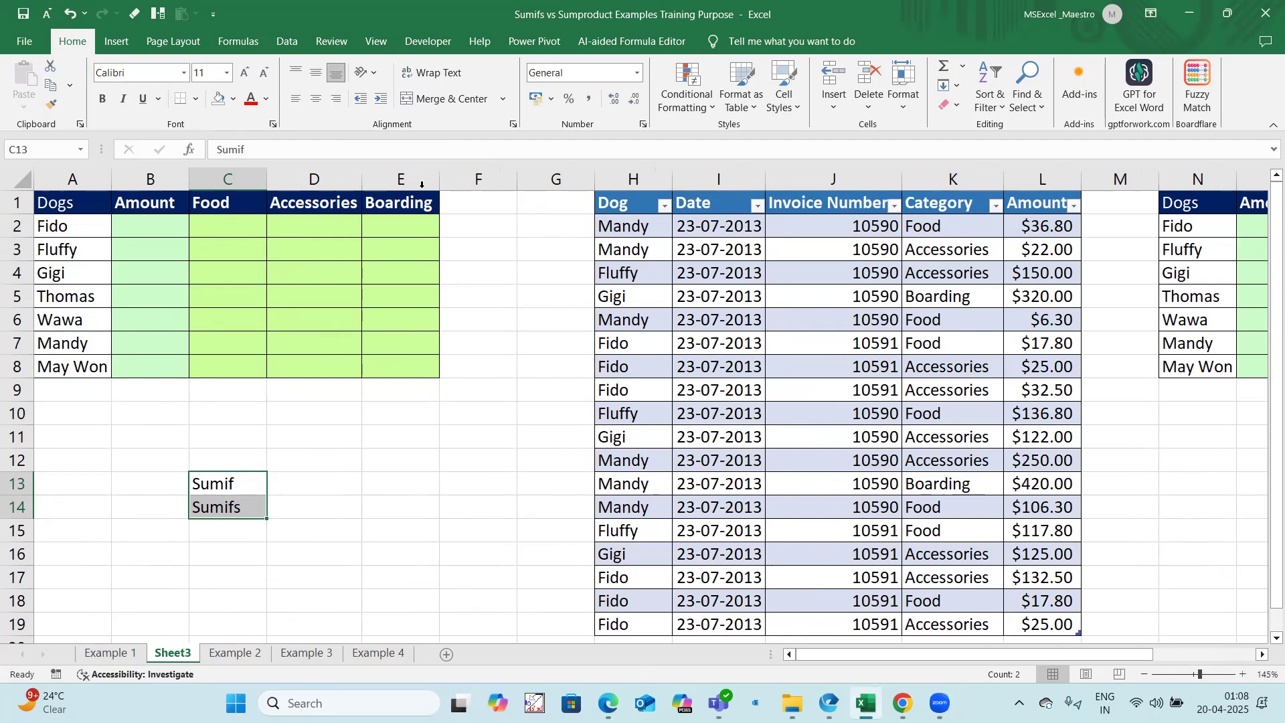
Step: Enter 99% in cell D17
{"action": "left_click", "coordinate": [280, 577]}
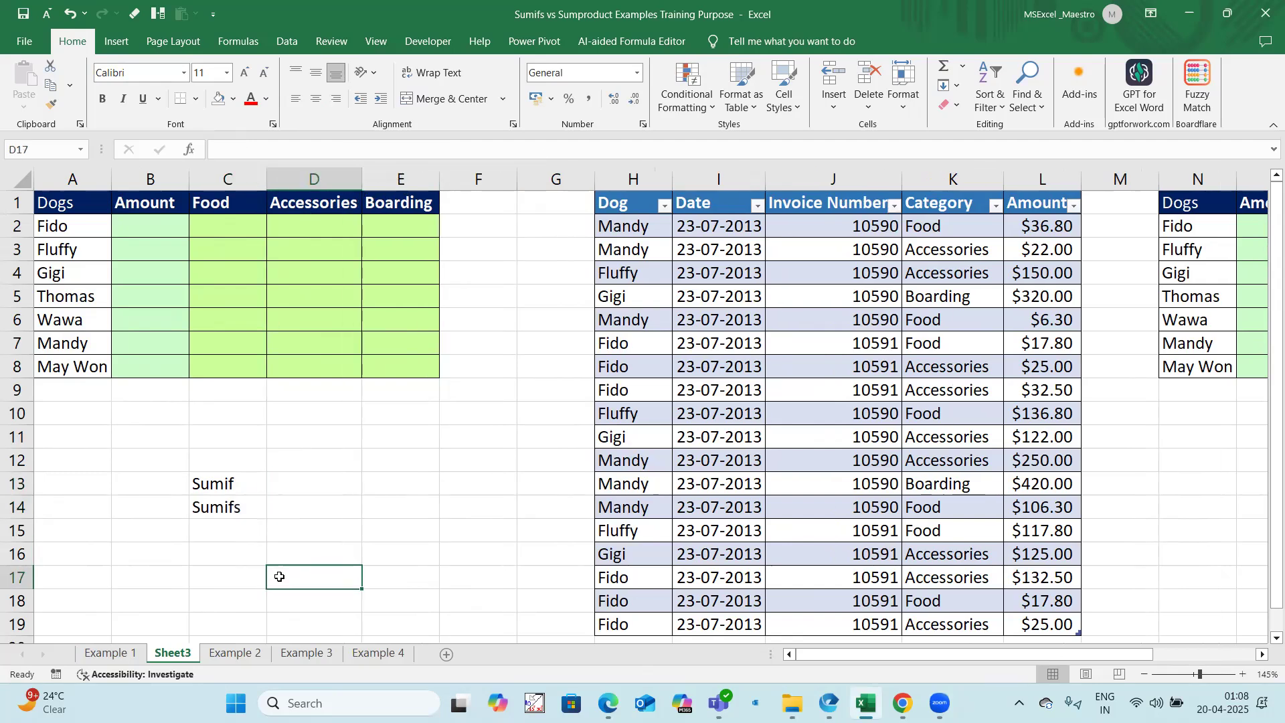
{"action": "type", "text": "99%"}
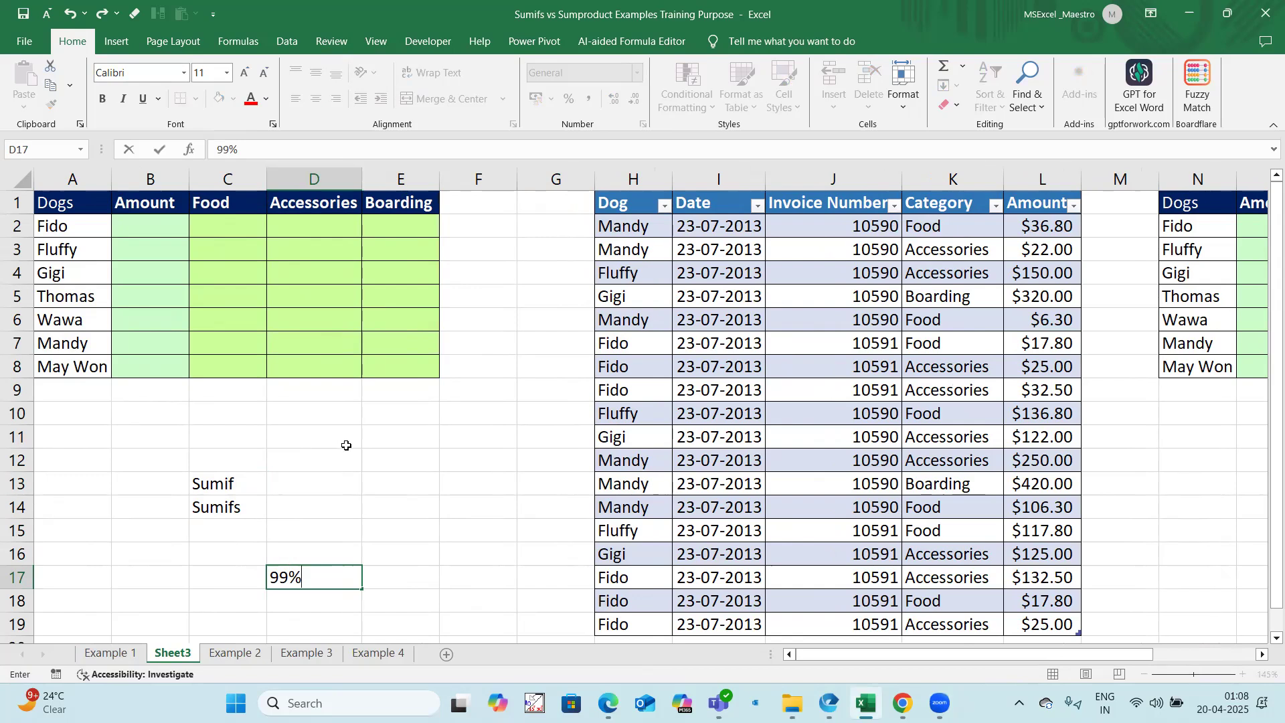
Step: Enter a SUMIFS in B2 summing Table2[Amount] where Table2[Dog] matches A2, and fill it down to B8
{"action": "left_click", "coordinate": [142, 229]}
{"action": "type", "text": "=sum"}
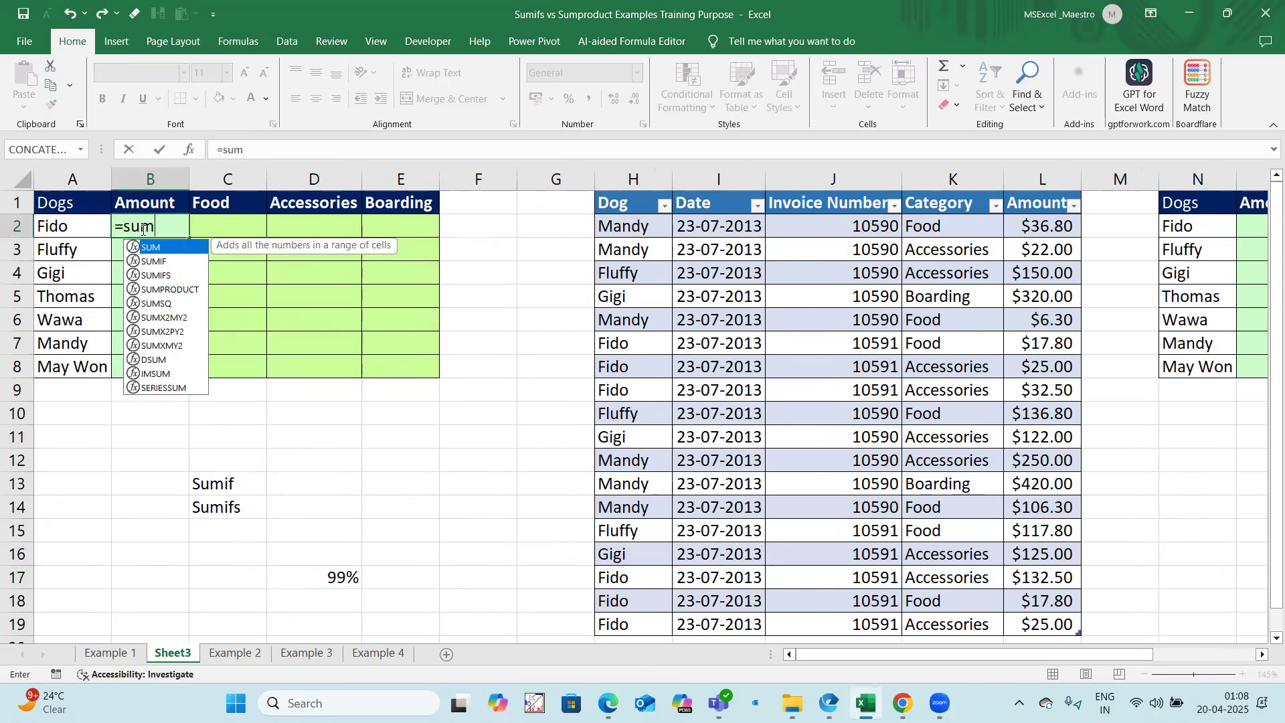
{"action": "type", "text": "ifs("}
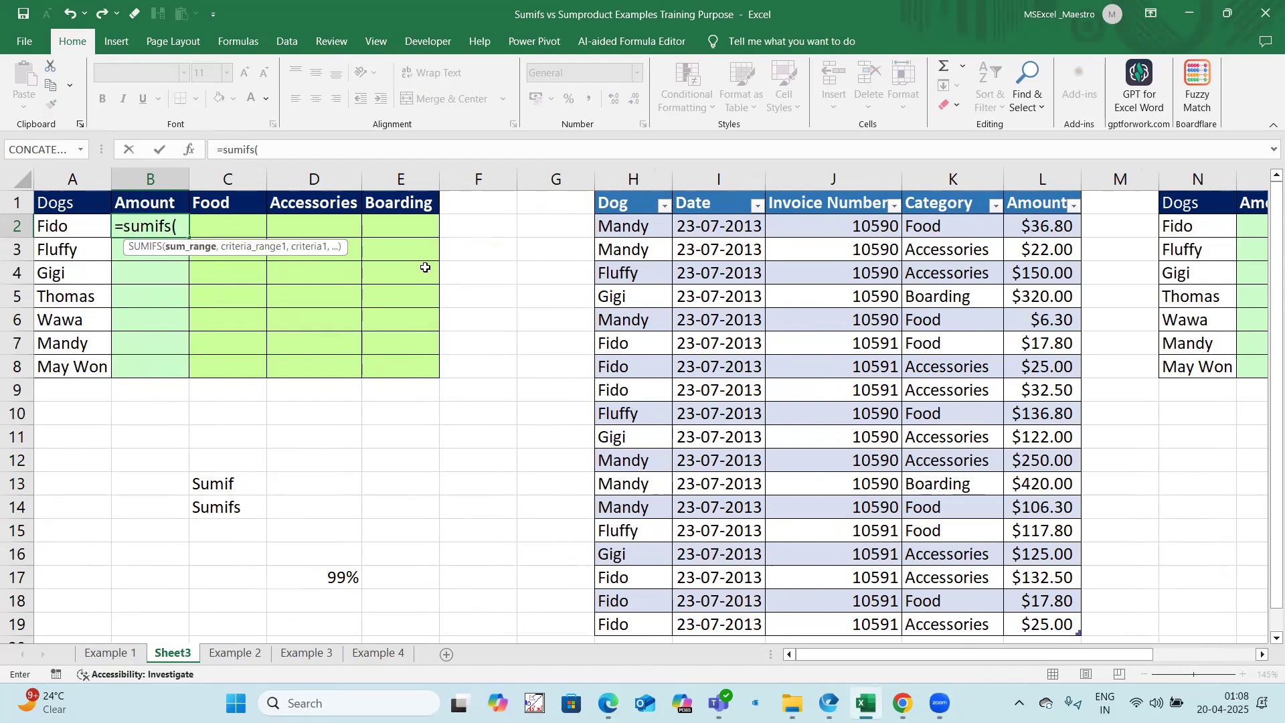
{"action": "left_click_drag", "start_coordinate": [1045, 230], "coordinate": [1036, 622]}
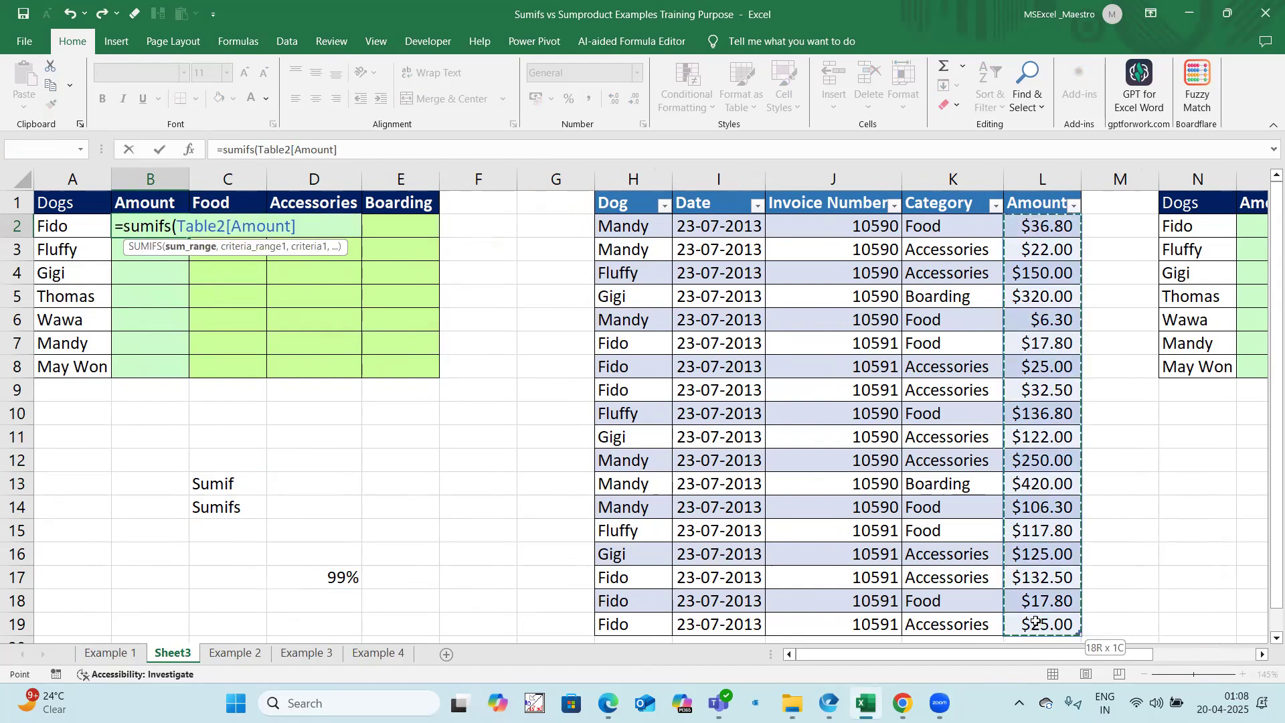
{"action": "type", "text": ","}
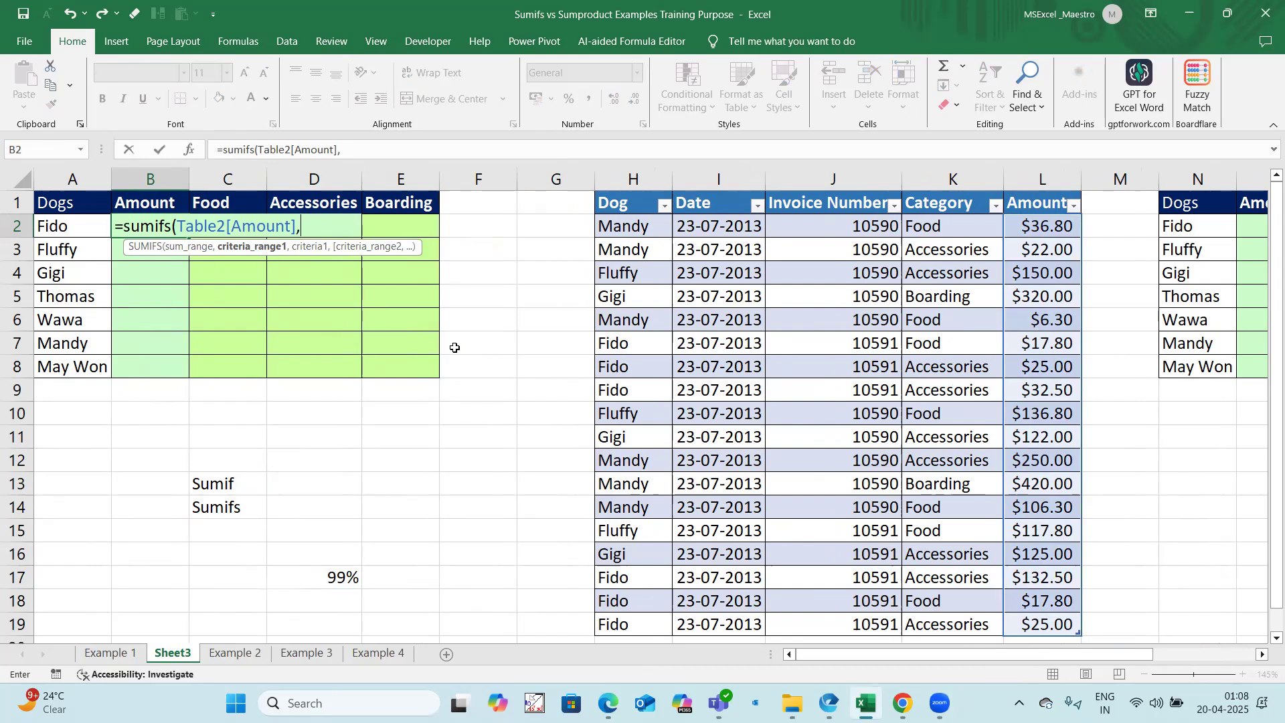
{"action": "left_click_drag", "start_coordinate": [623, 228], "coordinate": [619, 626]}
{"action": "type", "text": ","}
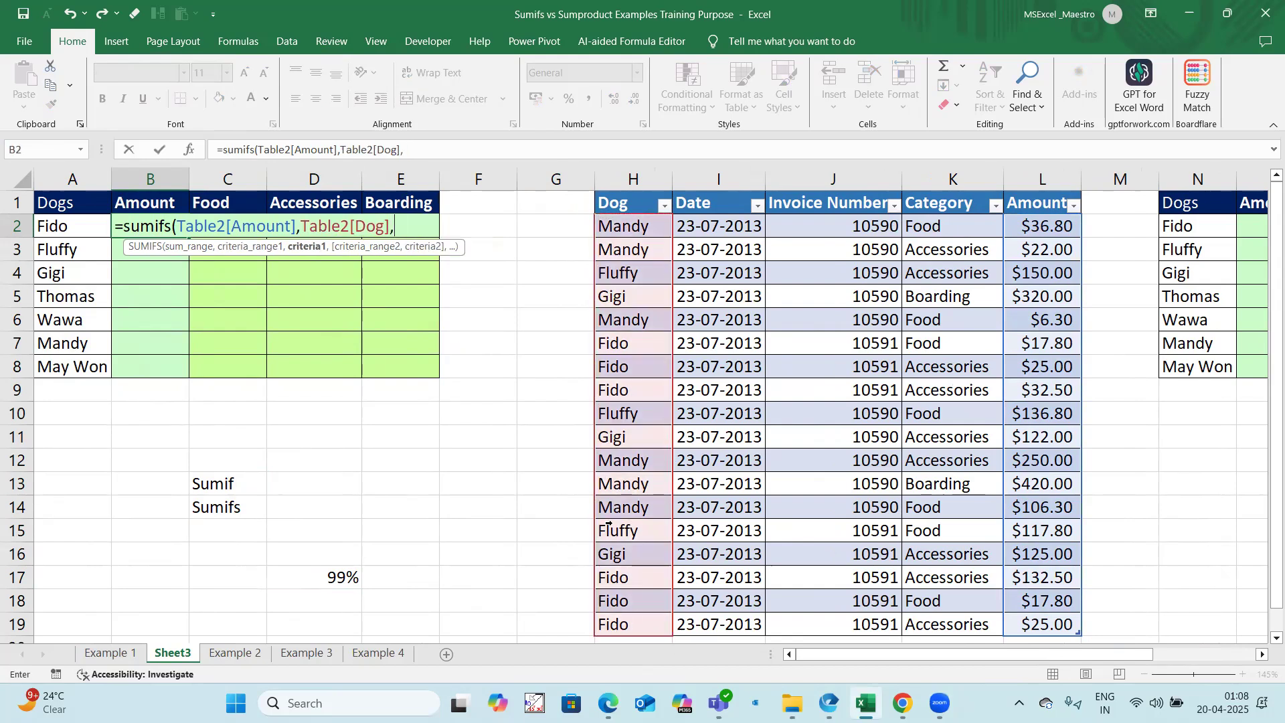
{"action": "left_click", "coordinate": [81, 219]}
{"action": "type", "text": ")"}
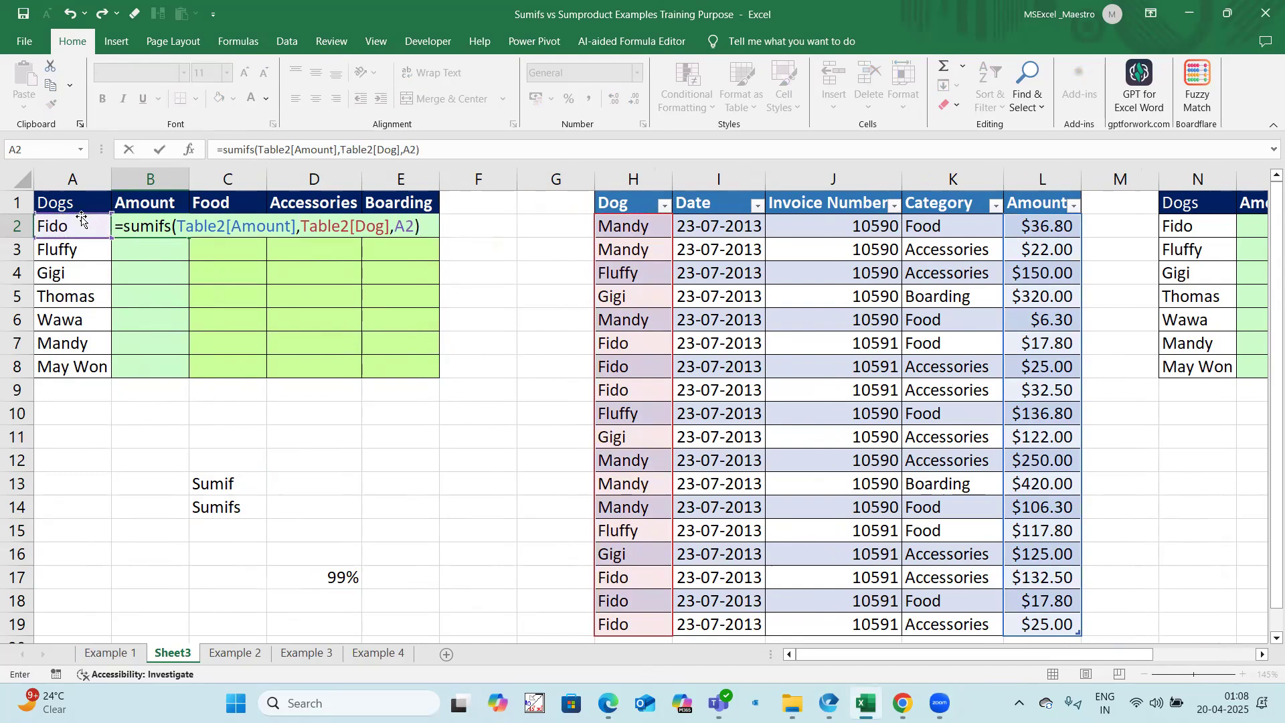
{"action": "key", "text": "Return"}
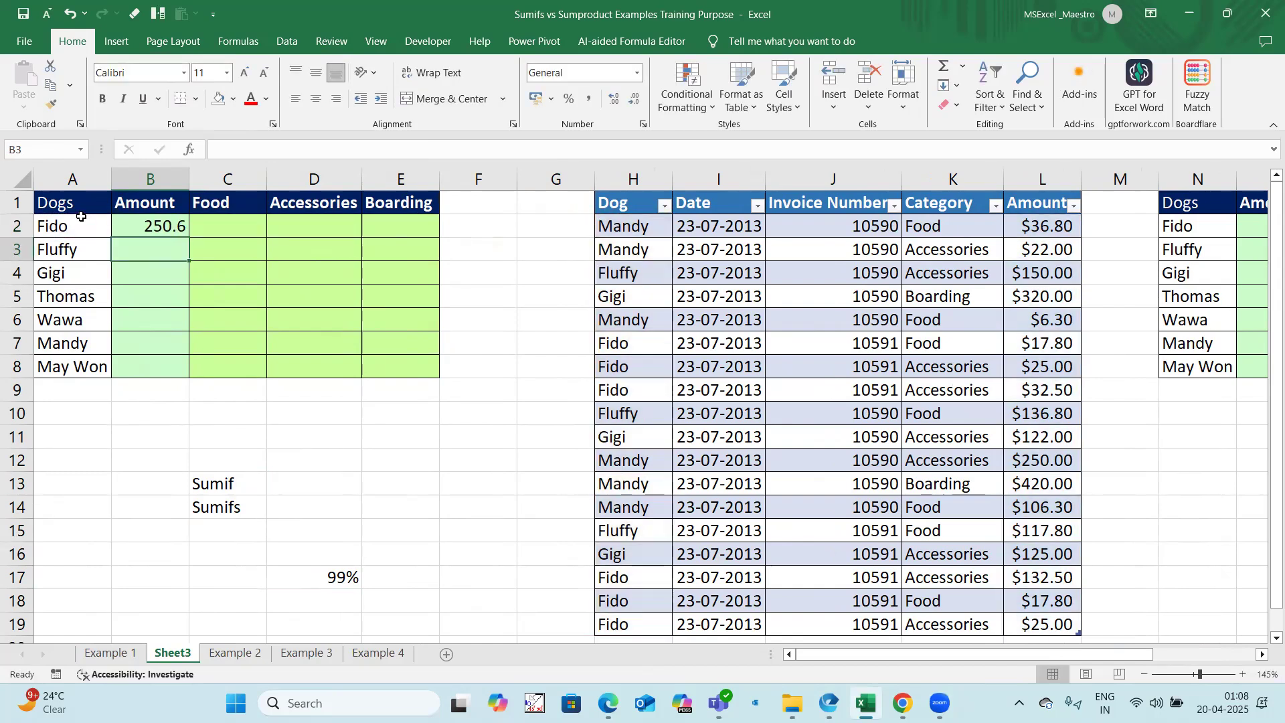
{"action": "left_click", "coordinate": [178, 224]}
{"action": "left_click_drag", "start_coordinate": [188, 238], "coordinate": [198, 374]}
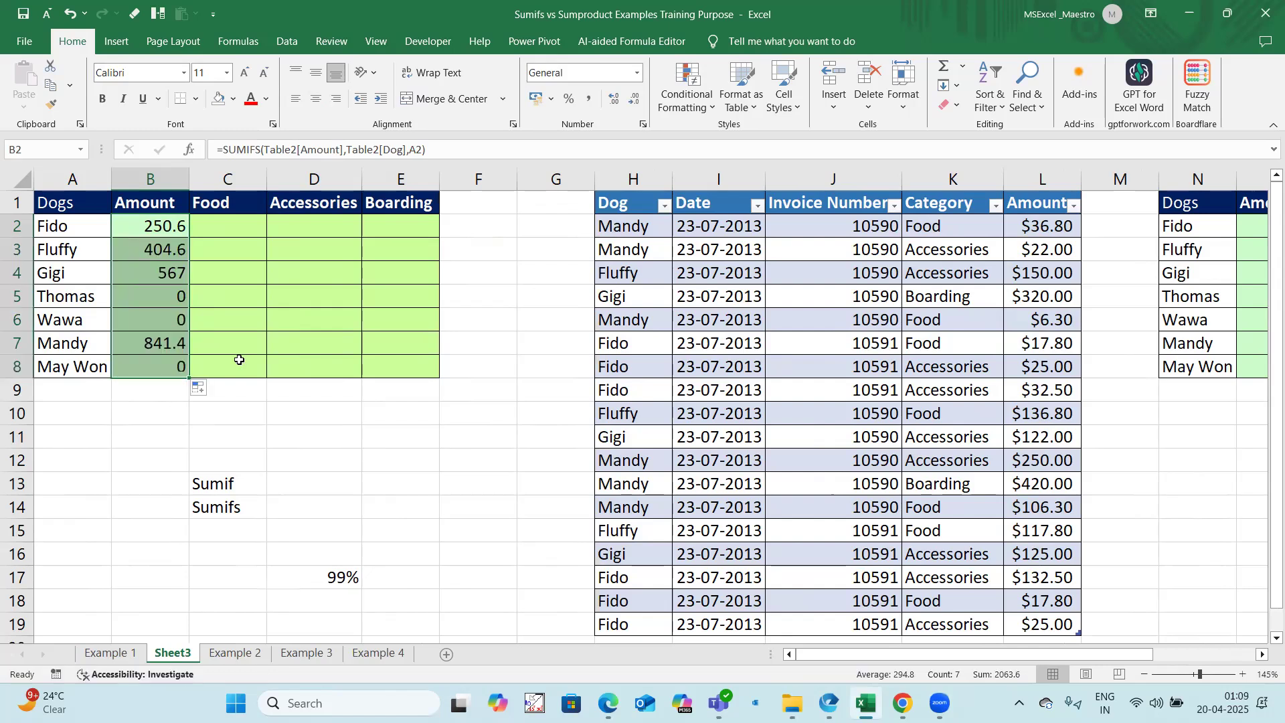
Step: Start a SUMIFS in C2 that sums Table2[Amount] with Table2[Dog] matched to the column-locked reference $A2
{"action": "left_click", "coordinate": [233, 227]}
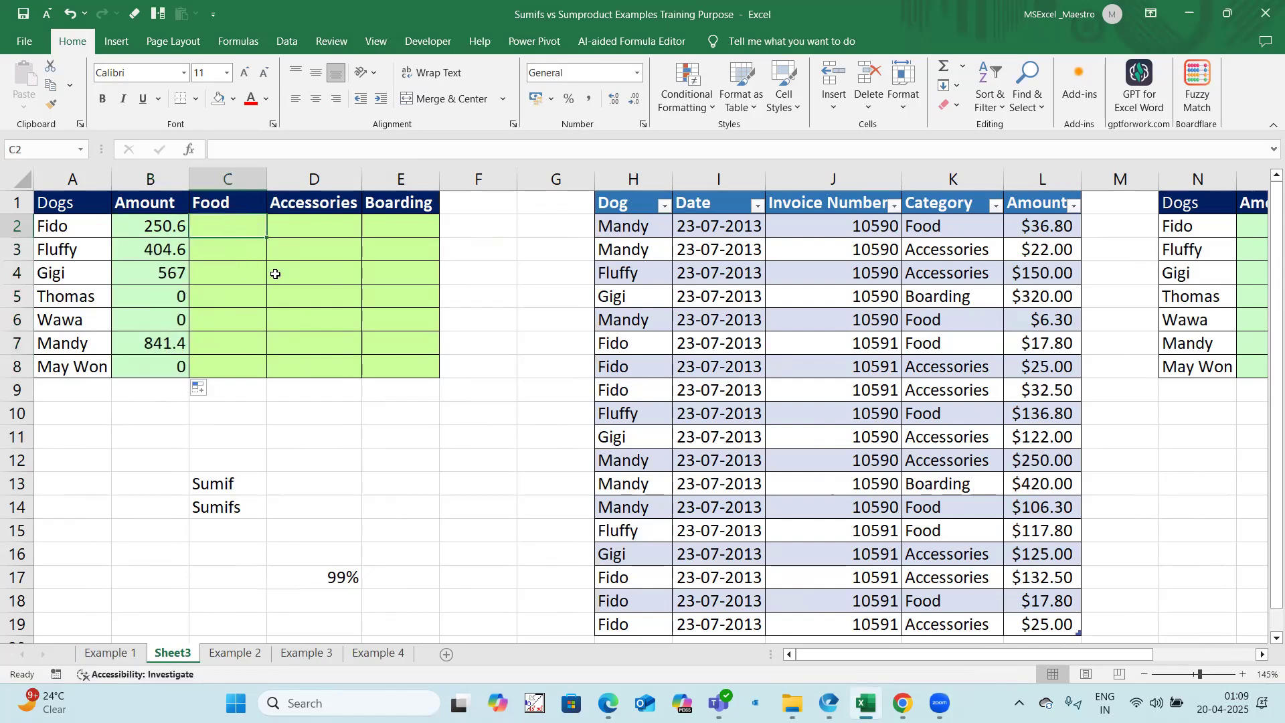
{"action": "type", "text": "=sumifs("}
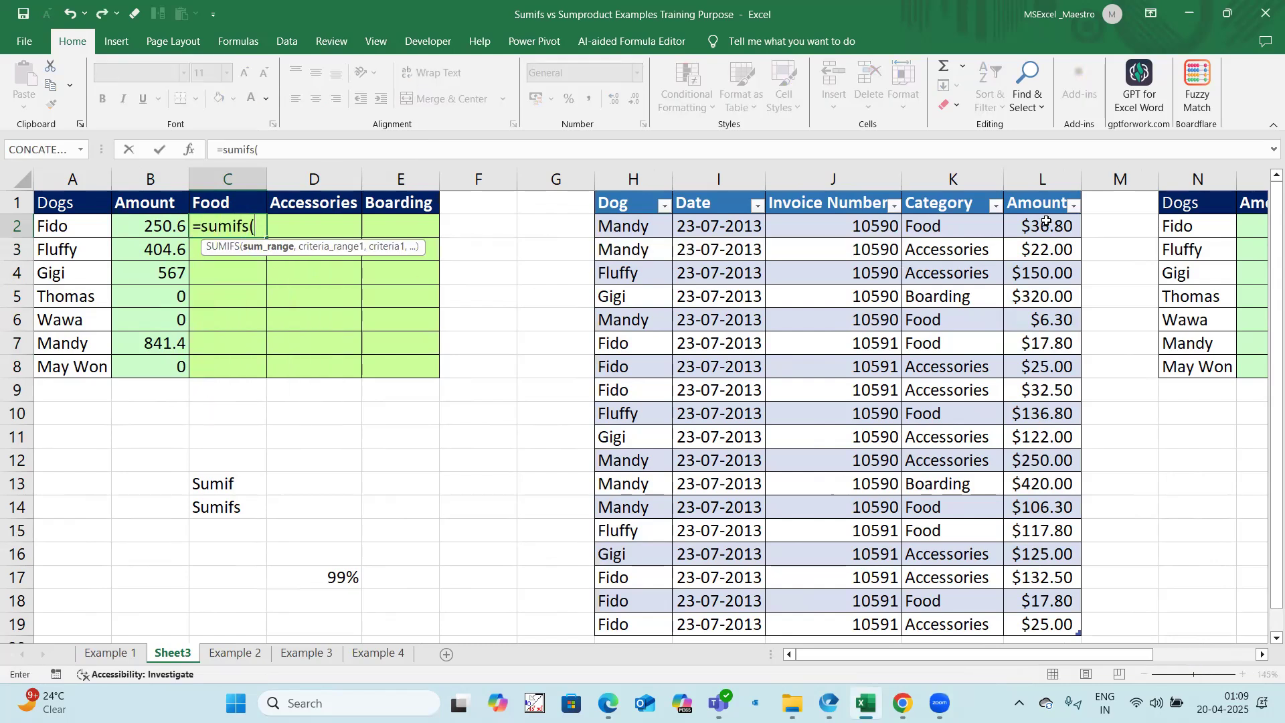
{"action": "left_click_drag", "start_coordinate": [1044, 222], "coordinate": [1048, 614]}
{"action": "type", "text": ","}
{"action": "left_click_drag", "start_coordinate": [633, 227], "coordinate": [661, 622]}
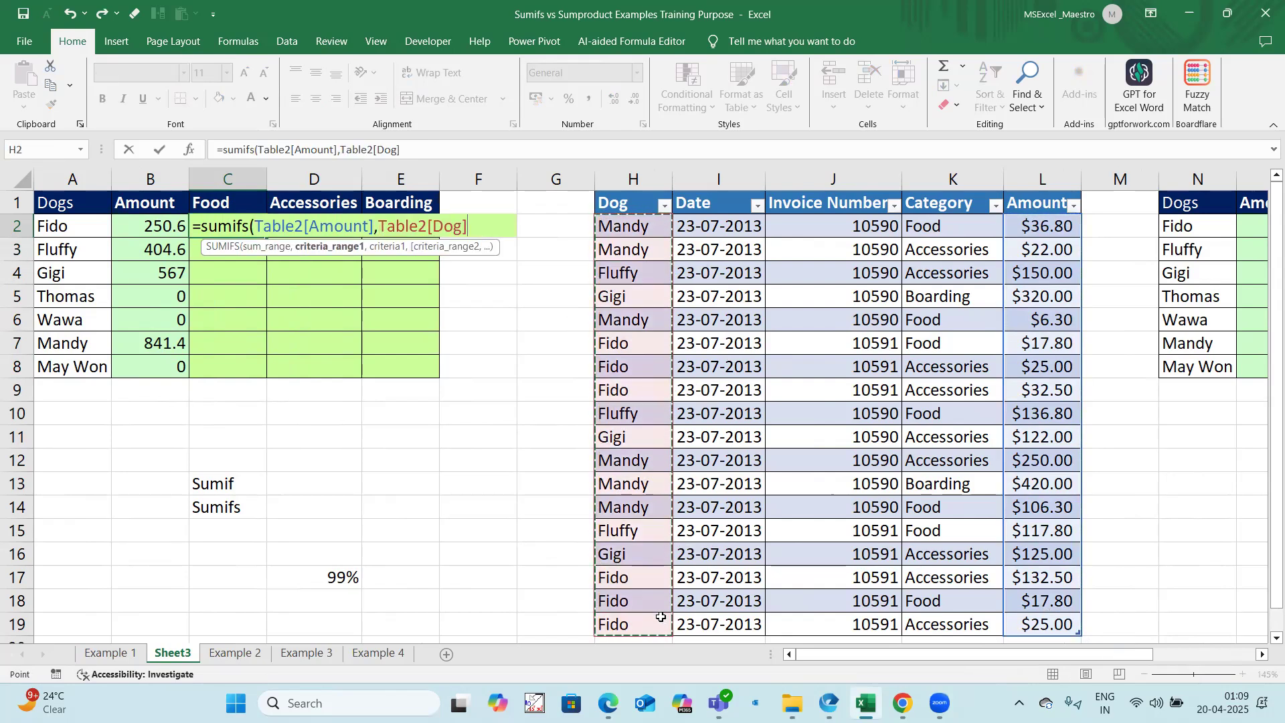
{"action": "type", "text": ","}
{"action": "left_click", "coordinate": [75, 228]}
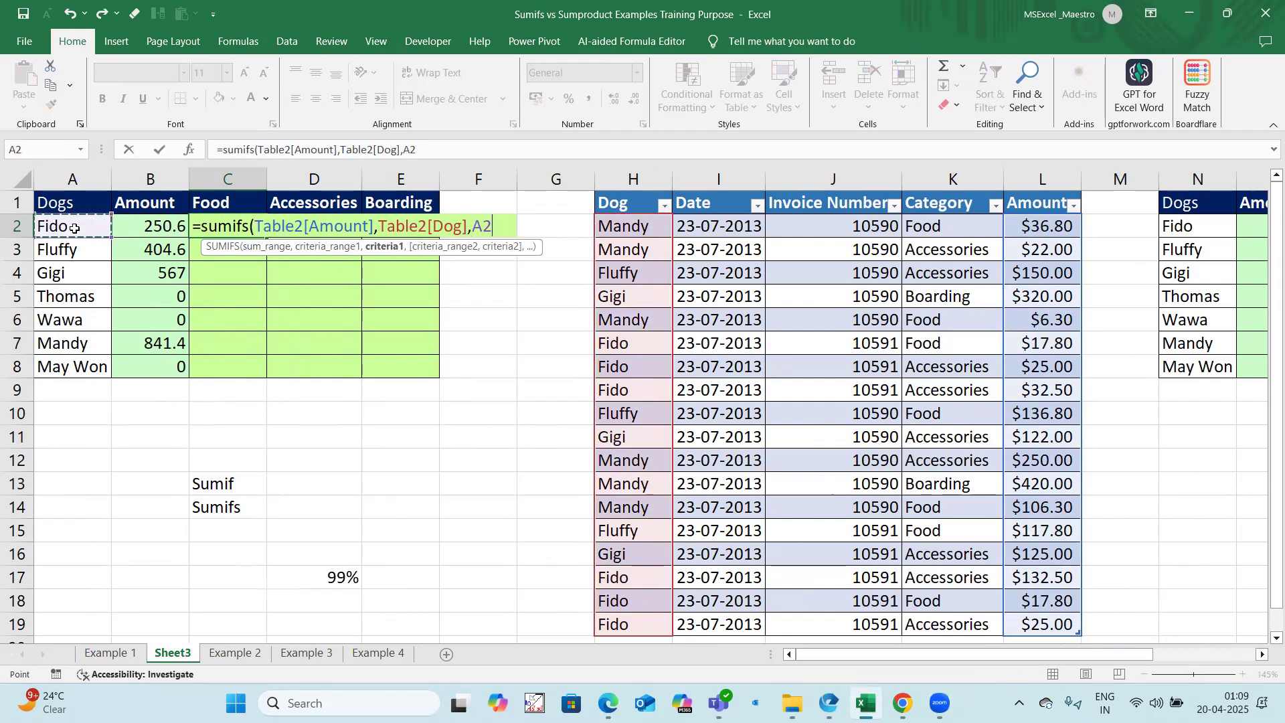
{"action": "key", "text": "F4"}
{"action": "key", "text": "F4"}
{"action": "key", "text": "F4"}
{"action": "type", "text": ","}
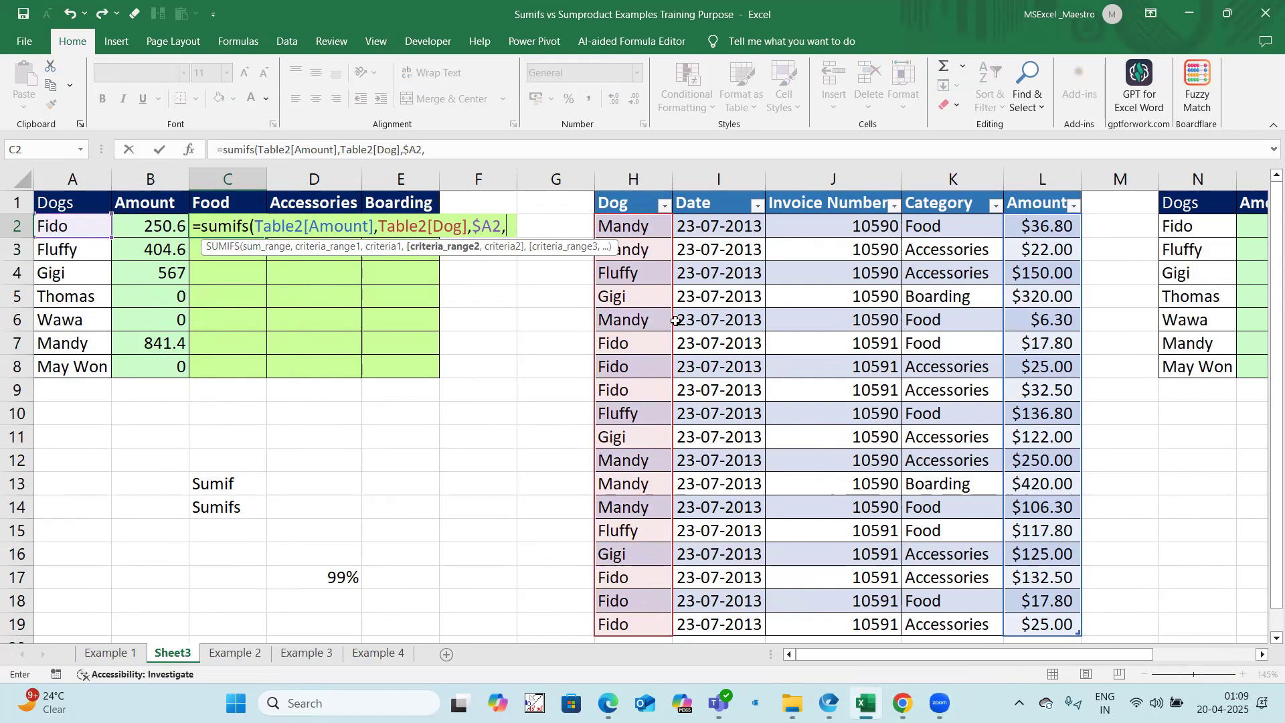
Step: Complete the C2 formula with Table2[Category] as second criteria range and the row-locked reference C$1 as its criterion
{"action": "left_click_drag", "start_coordinate": [935, 227], "coordinate": [949, 609]}
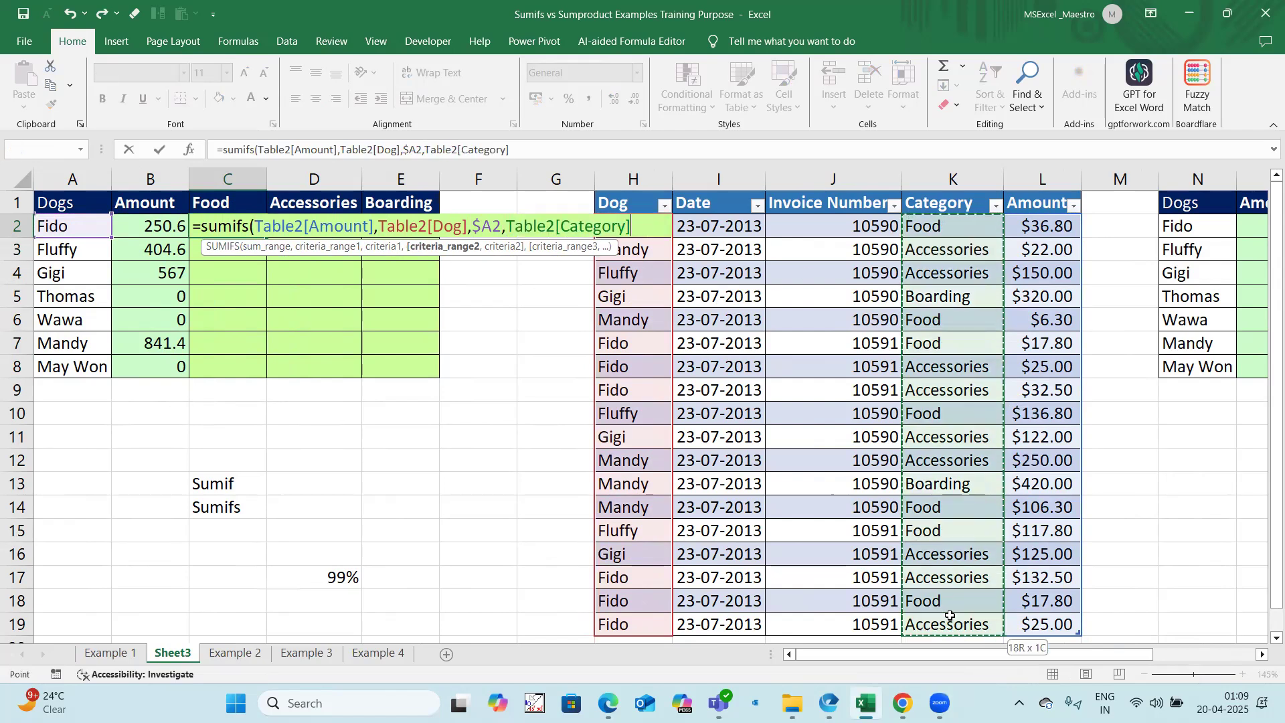
{"action": "type", "text": ","}
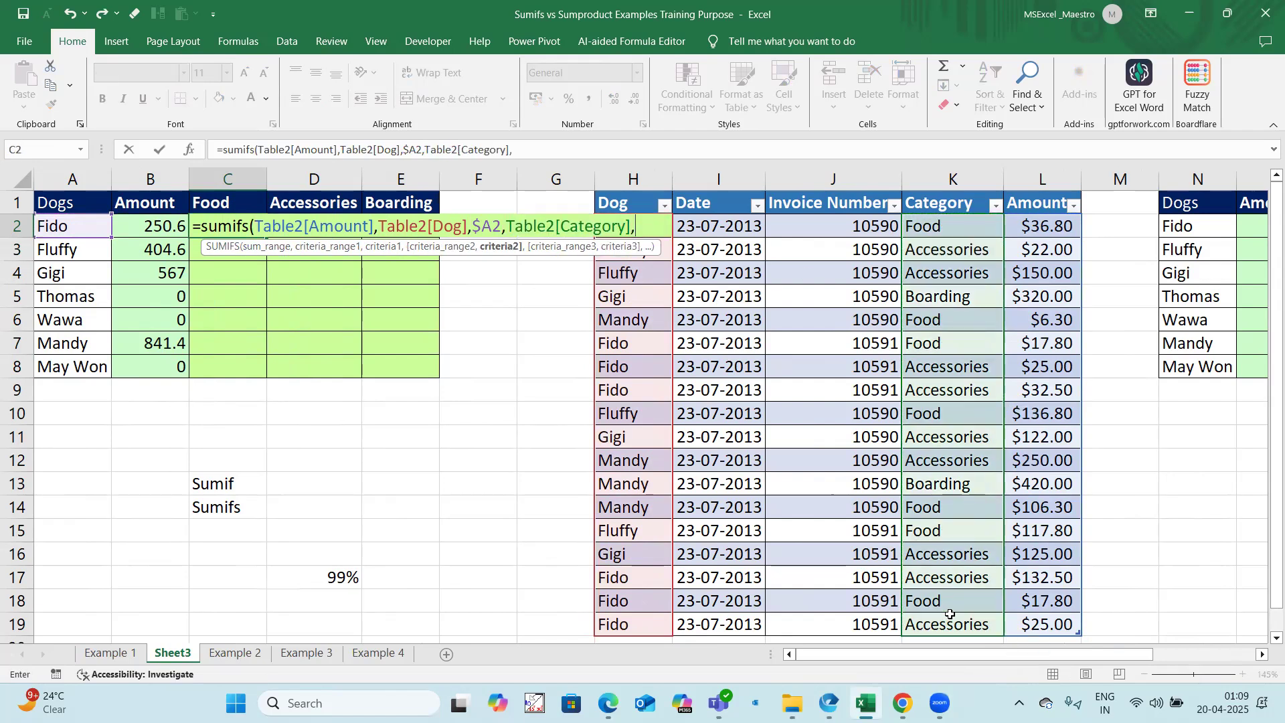
{"action": "left_click", "coordinate": [239, 204]}
{"action": "key", "text": "F4"}
{"action": "key", "text": "F4"}
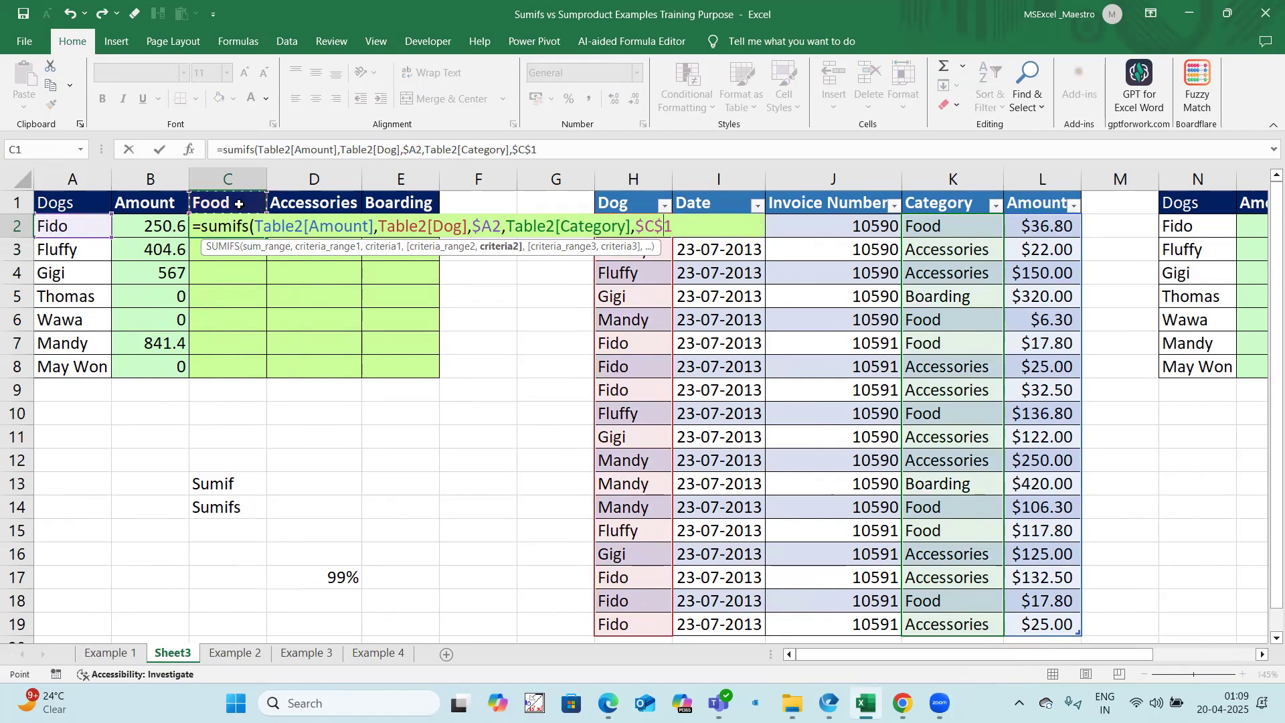
{"action": "type", "text": ")"}
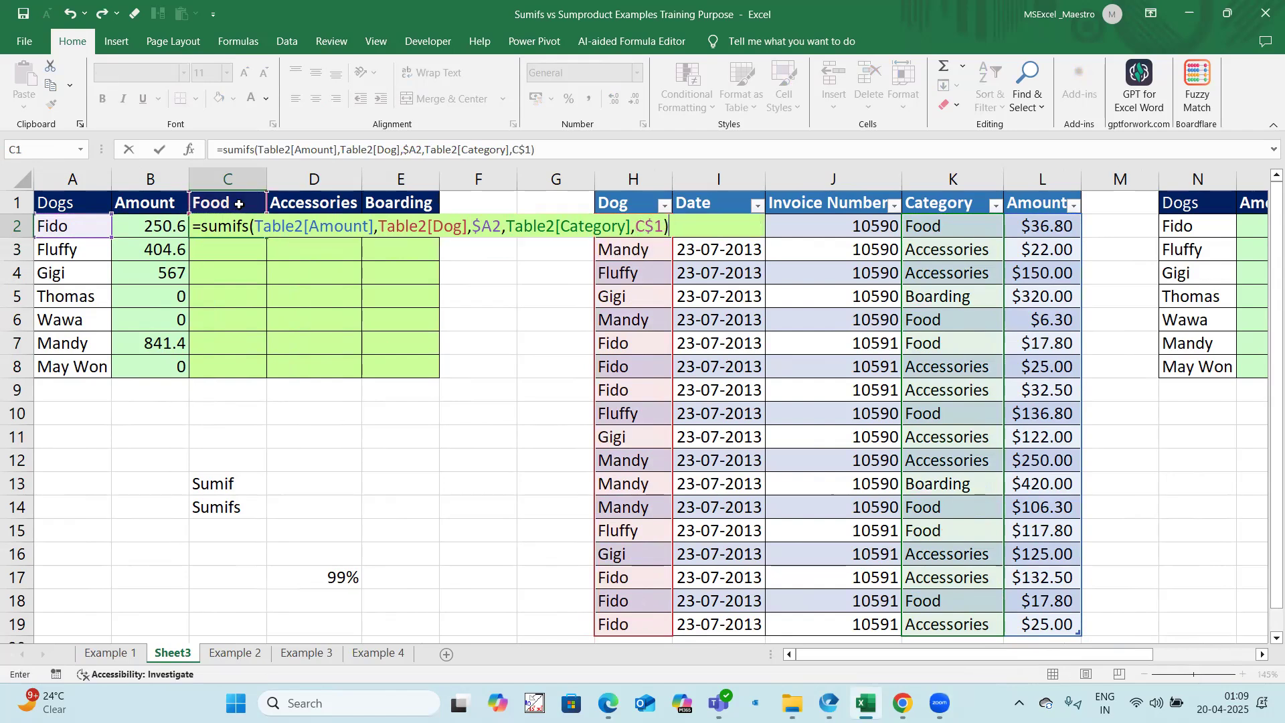
{"action": "key", "text": "Return"}
Step: Try to extend the C2 formula across and down to E8 with the fill handle, and undo the fills
{"action": "left_click", "coordinate": [250, 224]}
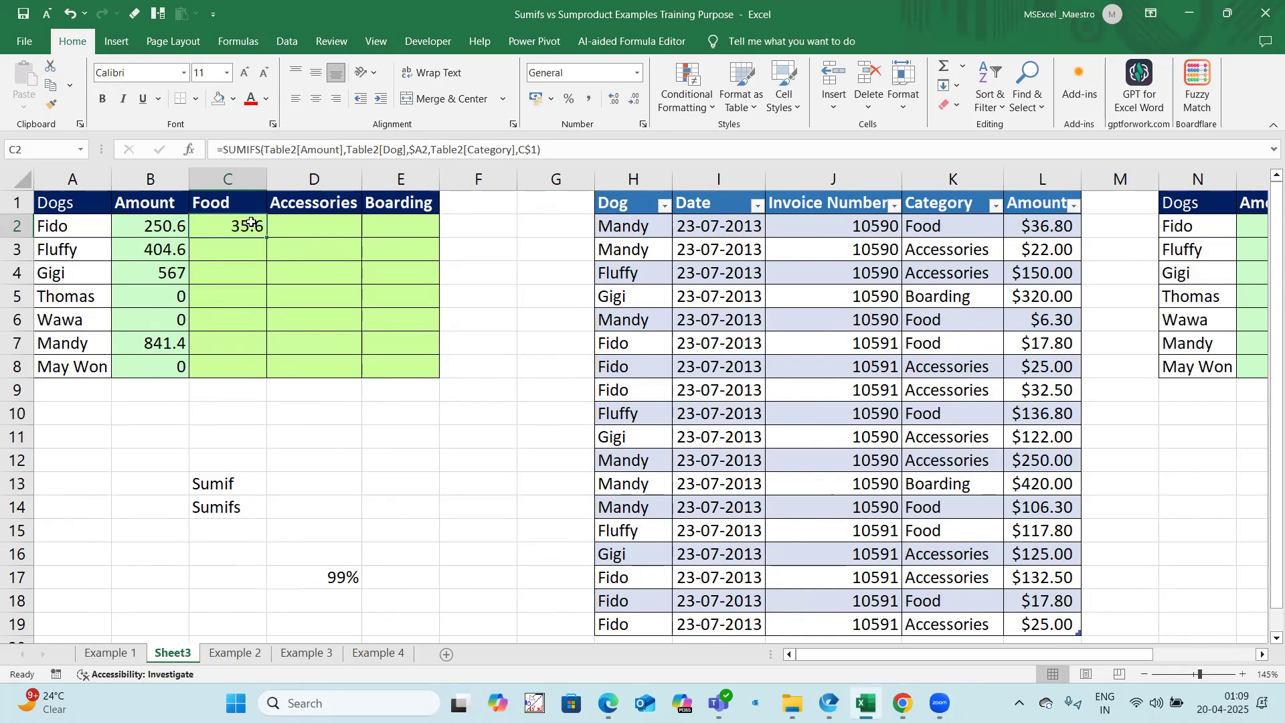
{"action": "left_click_drag", "start_coordinate": [266, 236], "coordinate": [435, 368]}
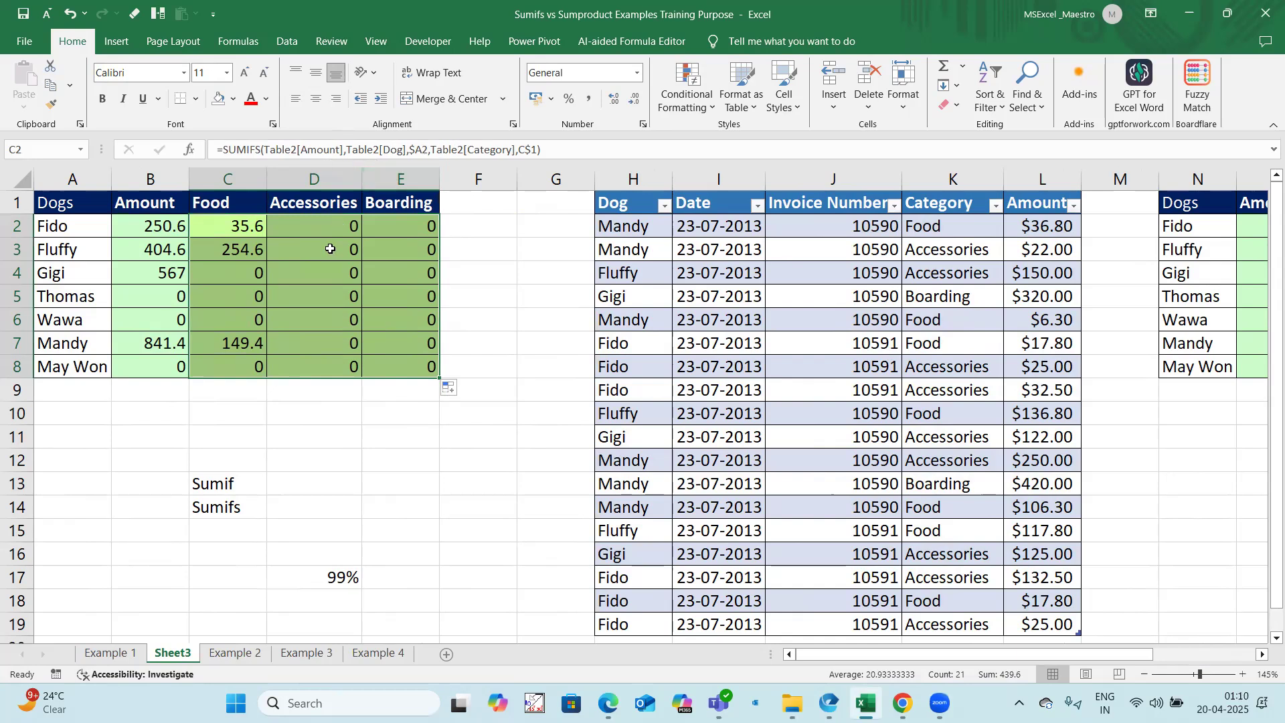
{"action": "key", "text": "ctrl+z"}
{"action": "key", "text": "ctrl+z"}
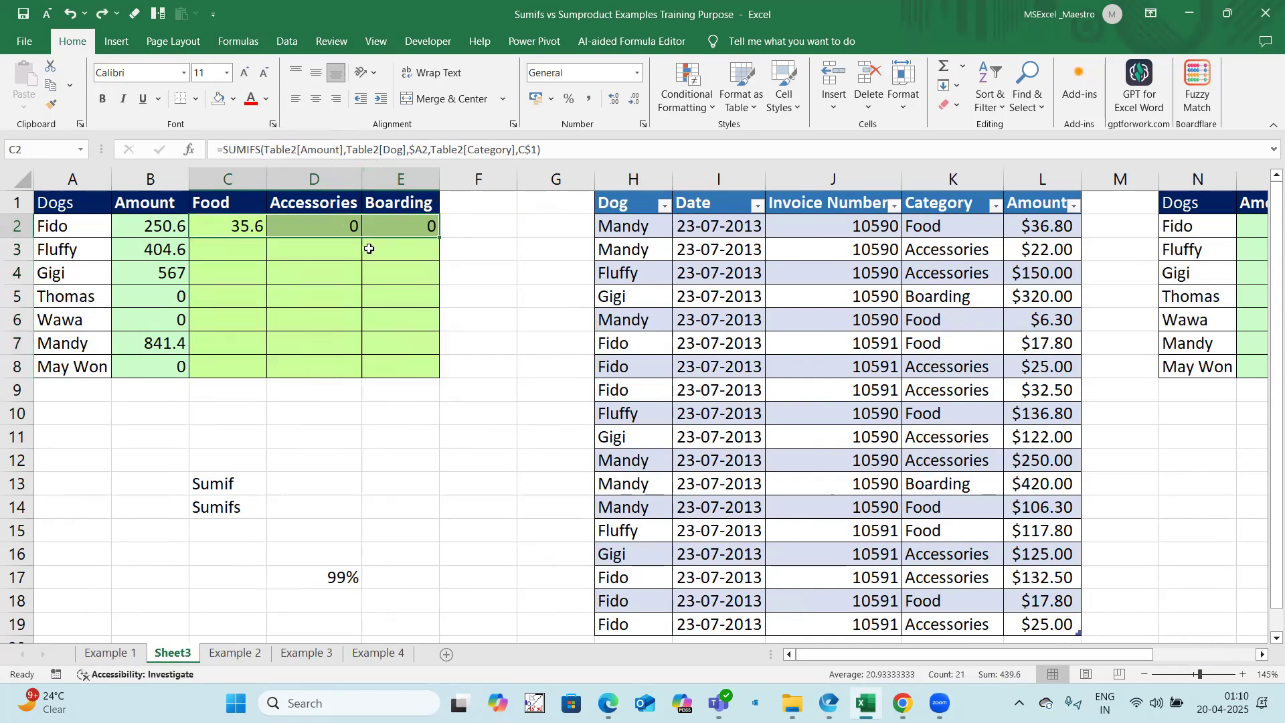
Step: Copy the C2 formula through C2:E8 using the Fill Right and Fill Down commands
{"action": "left_click_drag", "start_coordinate": [228, 226], "coordinate": [380, 365]}
{"action": "key", "text": "ctrl+r"}
{"action": "key", "text": "ctrl+d"}
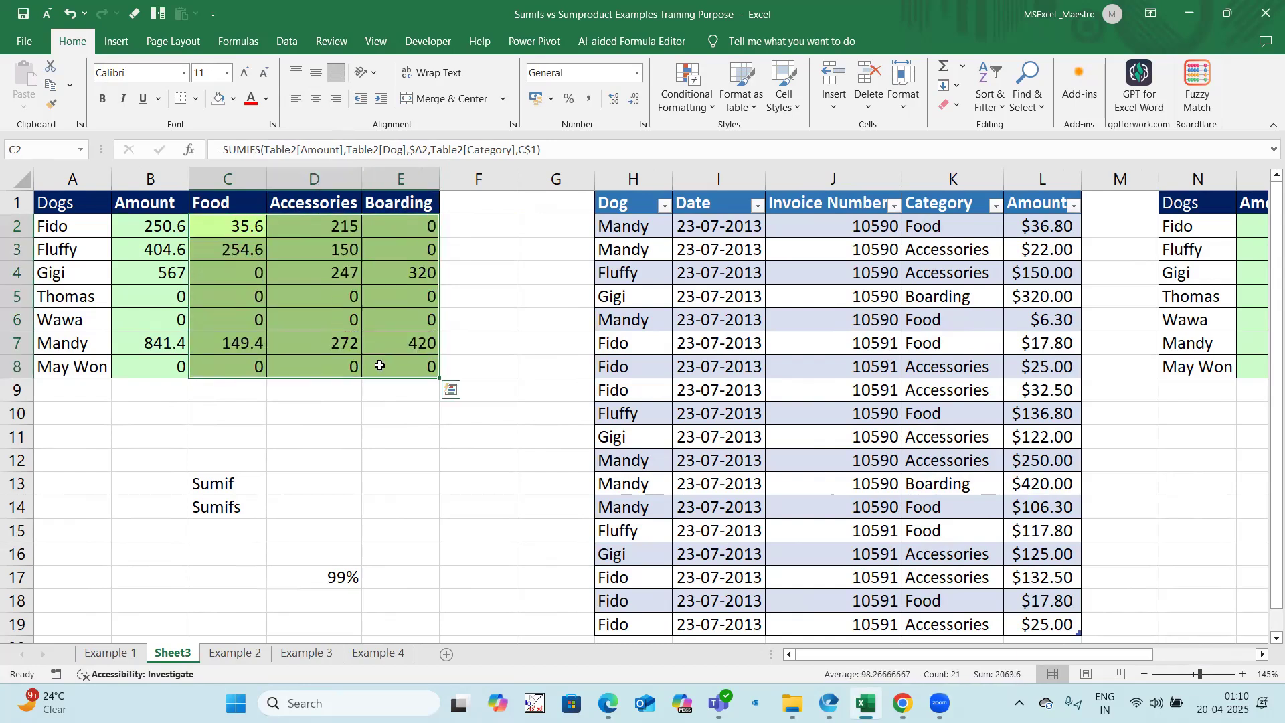
Step: Compare the new table-based summary with the fixed-range summary on the Example 1 sheet, and return to Sheet3
{"action": "left_click_drag", "start_coordinate": [892, 656], "coordinate": [918, 657]}
{"action": "scroll", "coordinate": [562, 506], "scroll_direction": "down", "scroll_amount": 1}
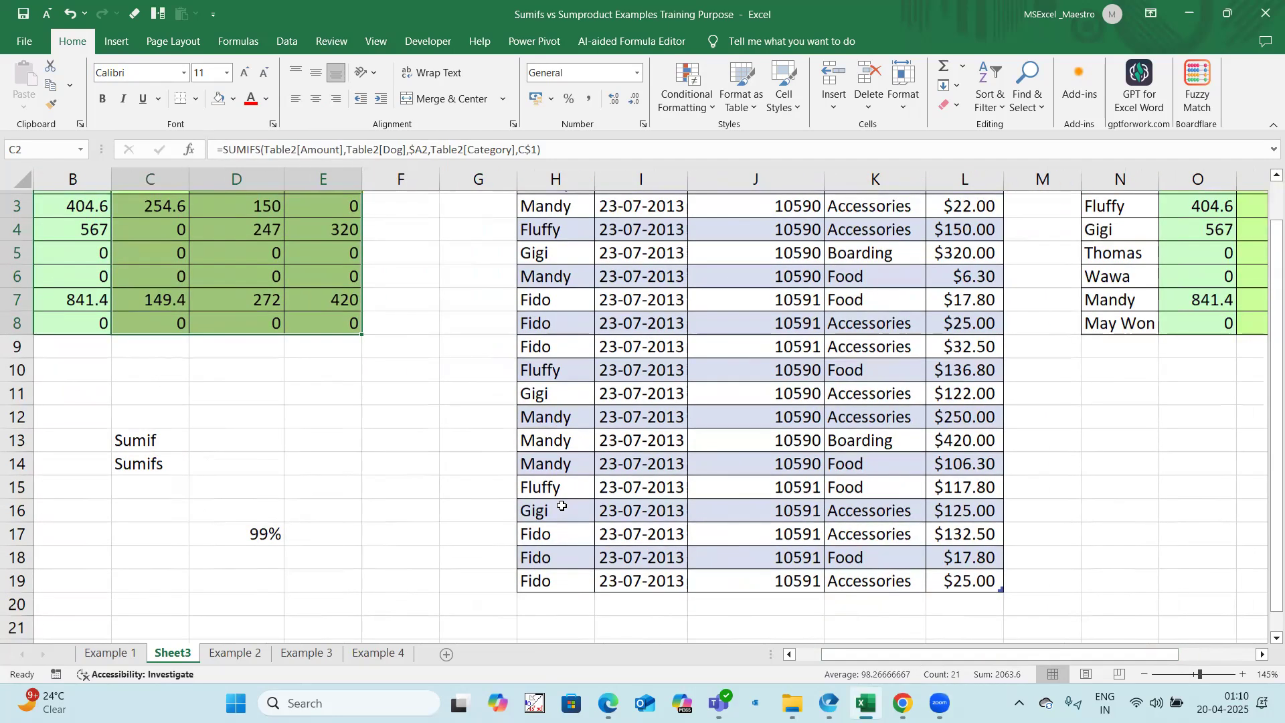
{"action": "scroll", "coordinate": [562, 507], "scroll_direction": "up", "scroll_amount": 1}
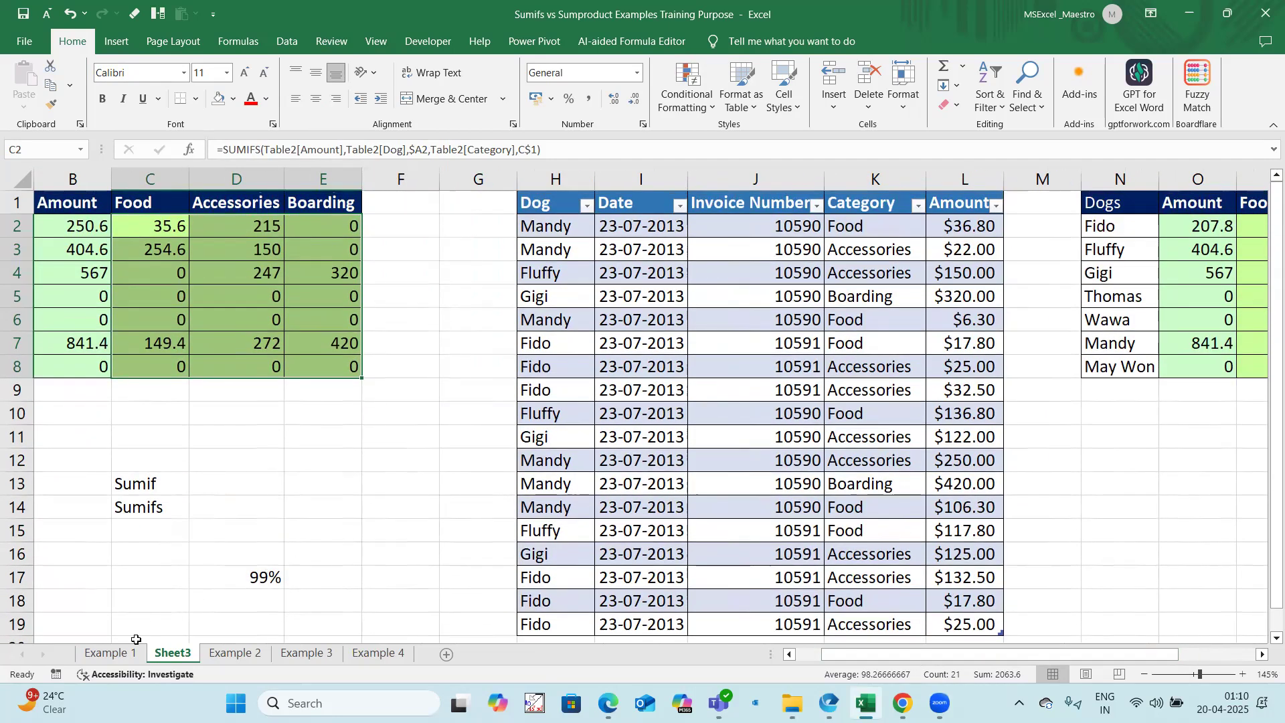
{"action": "left_click", "coordinate": [111, 653]}
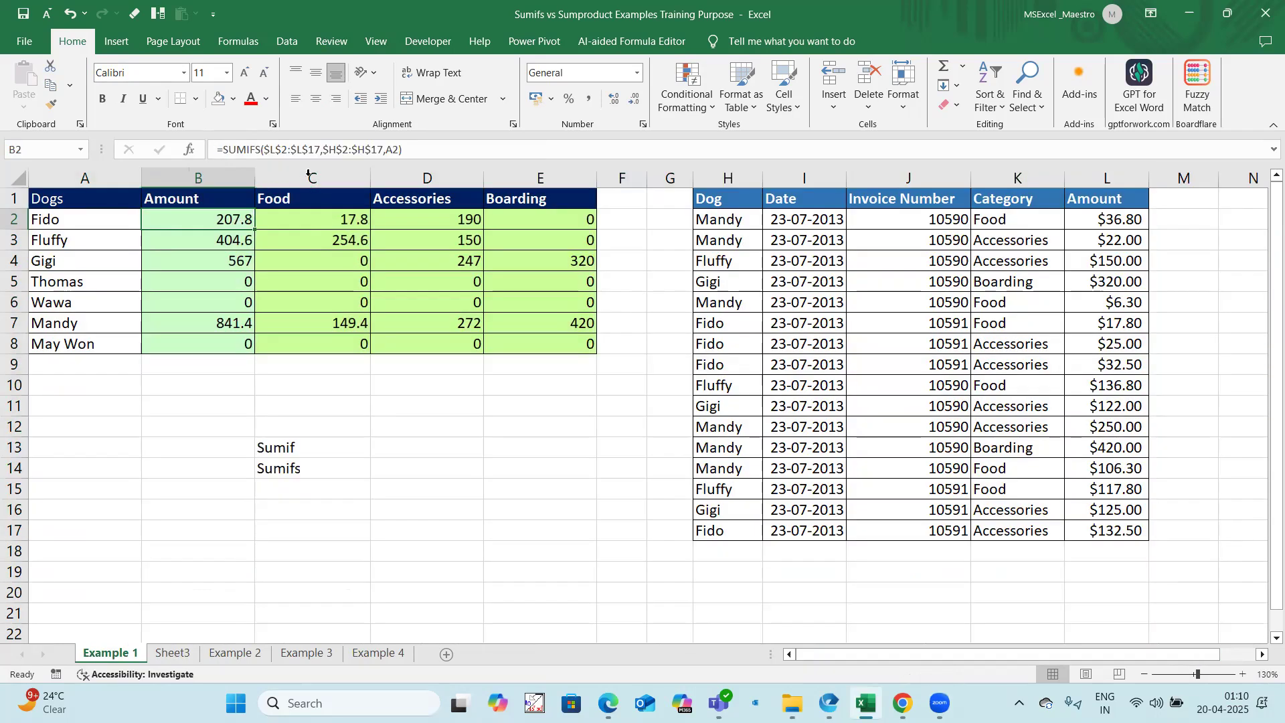
{"action": "left_click", "coordinate": [173, 653]}
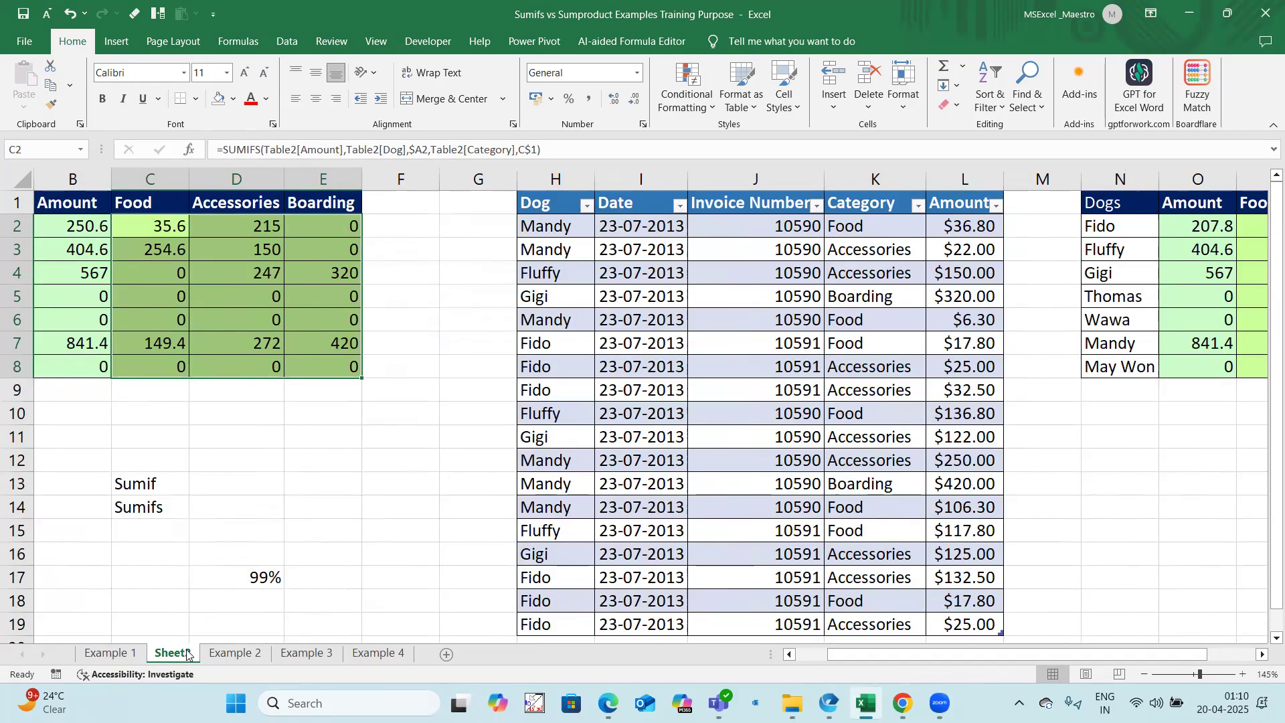
Step: Clear the contents of the last two invoice table rows H18:L19, and check the Amount totals in B2:B8
{"action": "left_click", "coordinate": [558, 577]}
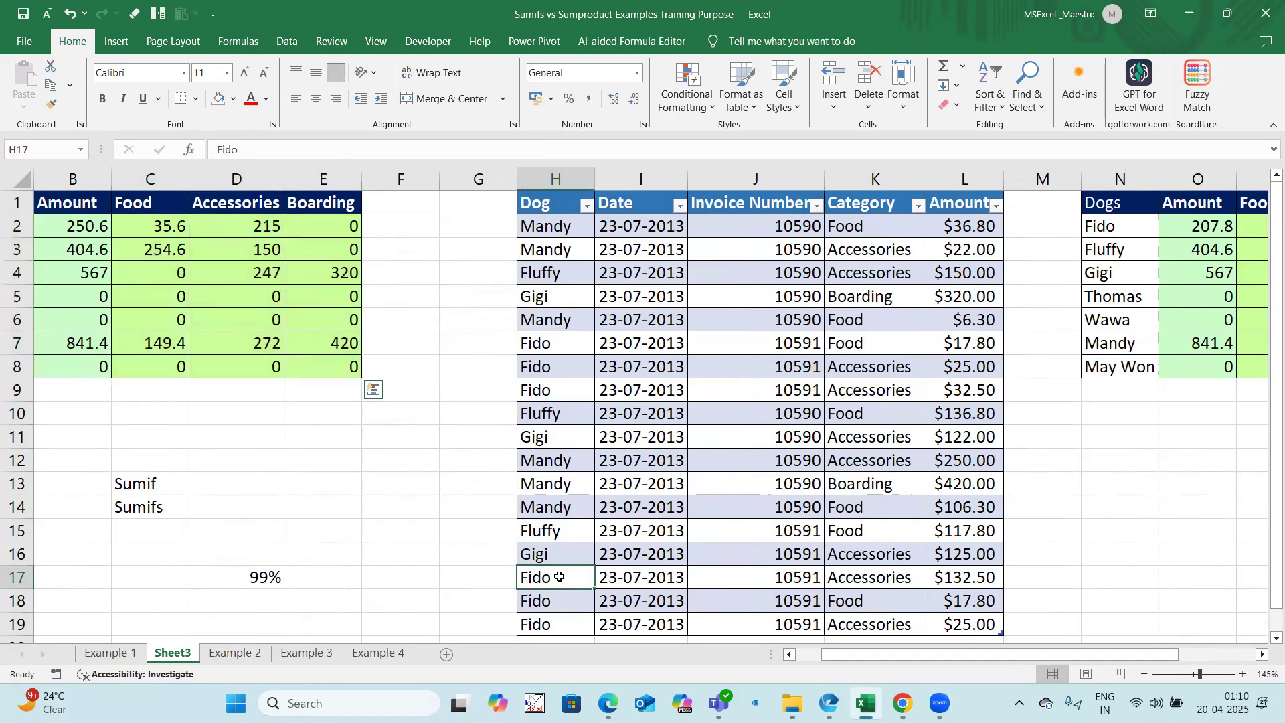
{"action": "scroll", "coordinate": [558, 576], "scroll_direction": "down", "scroll_amount": 1}
{"action": "left_click", "coordinate": [537, 534]}
{"action": "key", "text": "ctrl+shift+Right"}
{"action": "key", "text": "ctrl+shift+Down"}
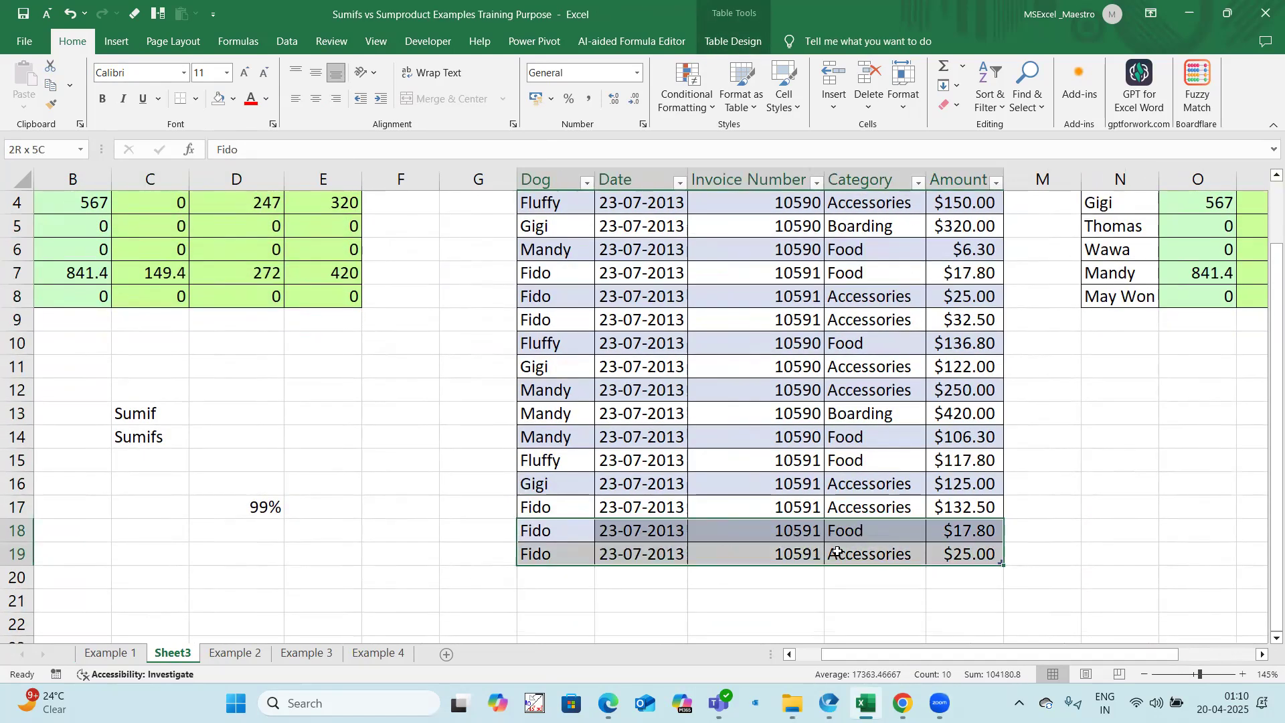
{"action": "key", "text": "Delete"}
{"action": "scroll", "coordinate": [397, 383], "scroll_direction": "up", "scroll_amount": 1}
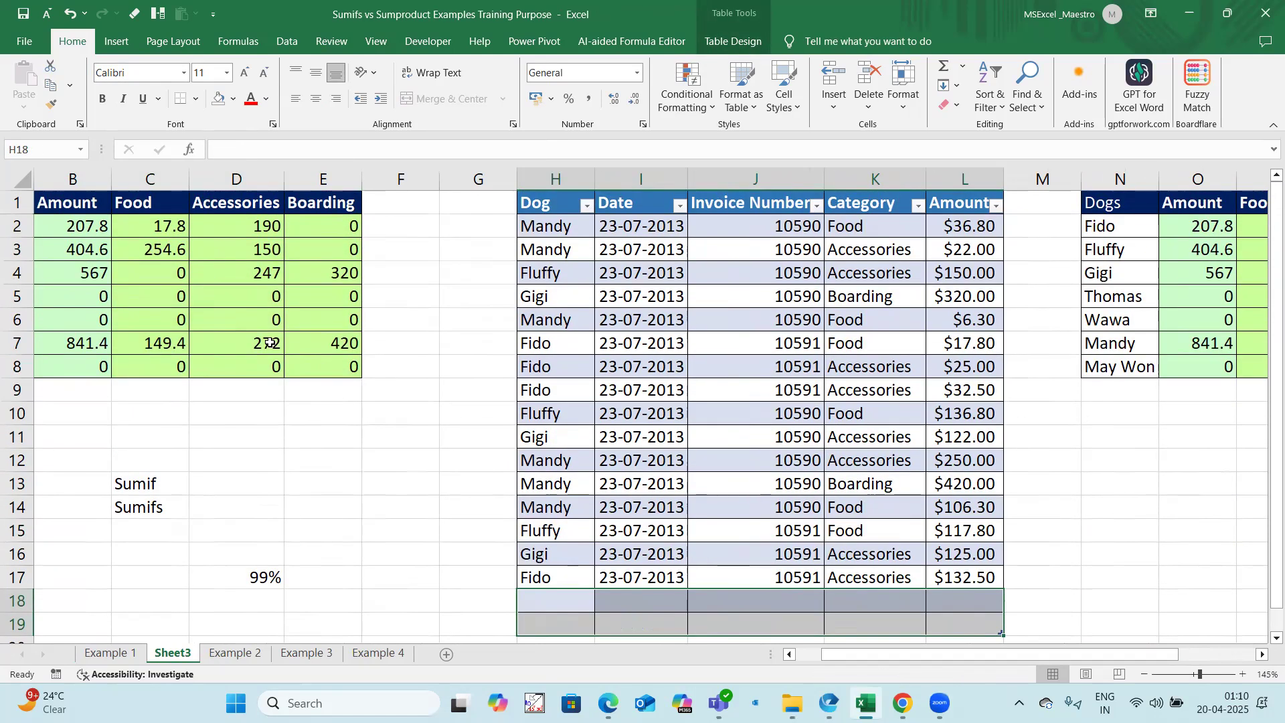
{"action": "left_click_drag", "start_coordinate": [94, 222], "coordinate": [86, 362]}
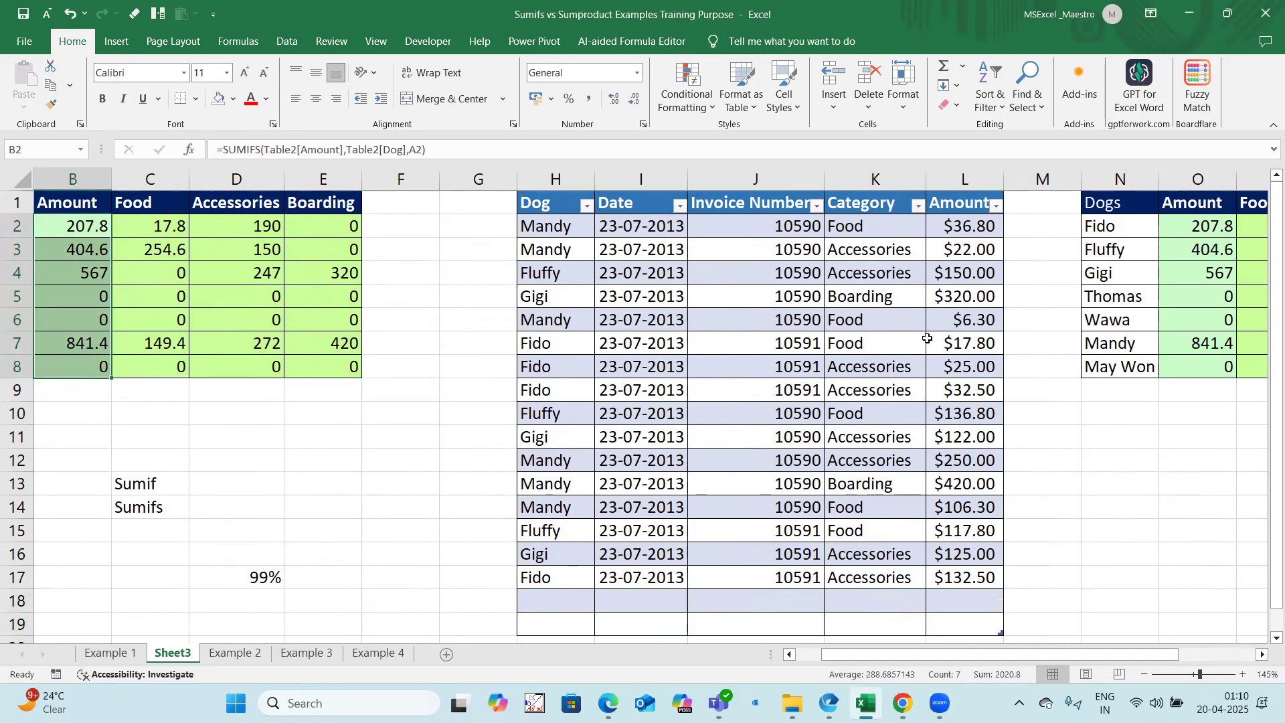
Step: Hide columns H:L to compare the category totals in C2:E8 with P2:R8, and undo the hiding
{"action": "left_click_drag", "start_coordinate": [964, 179], "coordinate": [574, 179]}
{"action": "right_click", "coordinate": [574, 179]}
{"action": "left_click", "coordinate": [612, 424]}
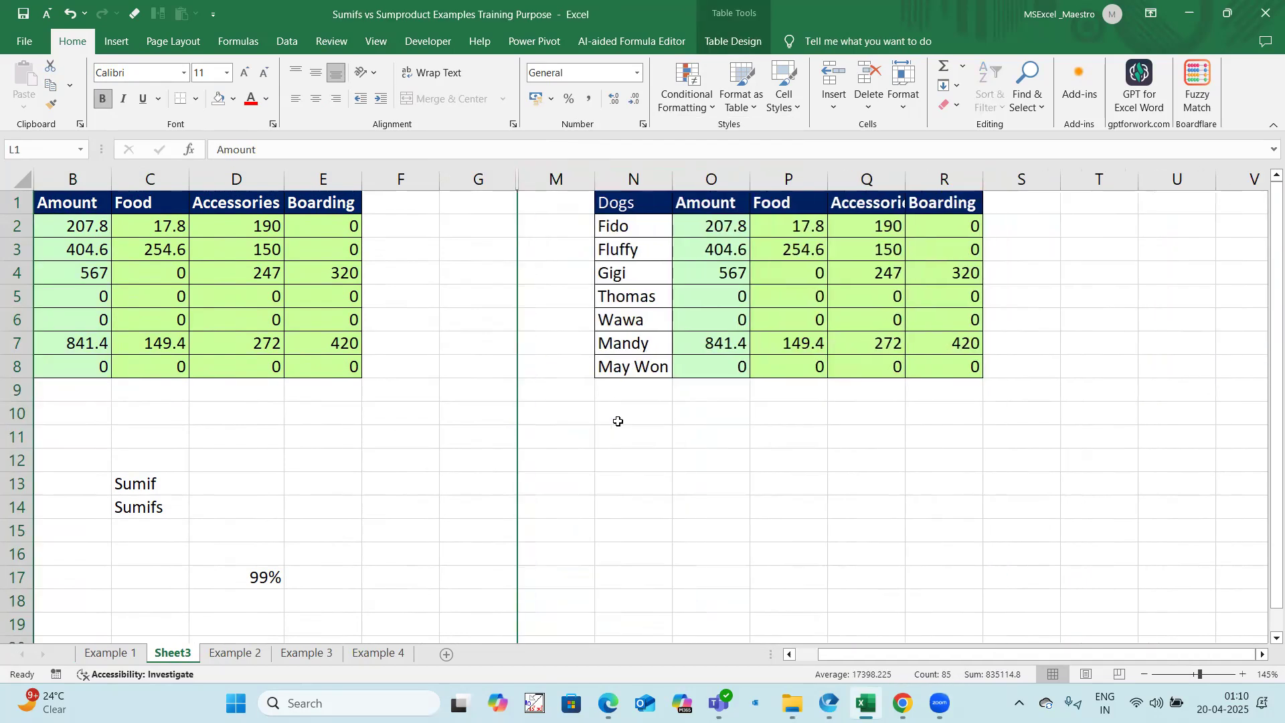
{"action": "left_click_drag", "start_coordinate": [153, 226], "coordinate": [314, 364]}
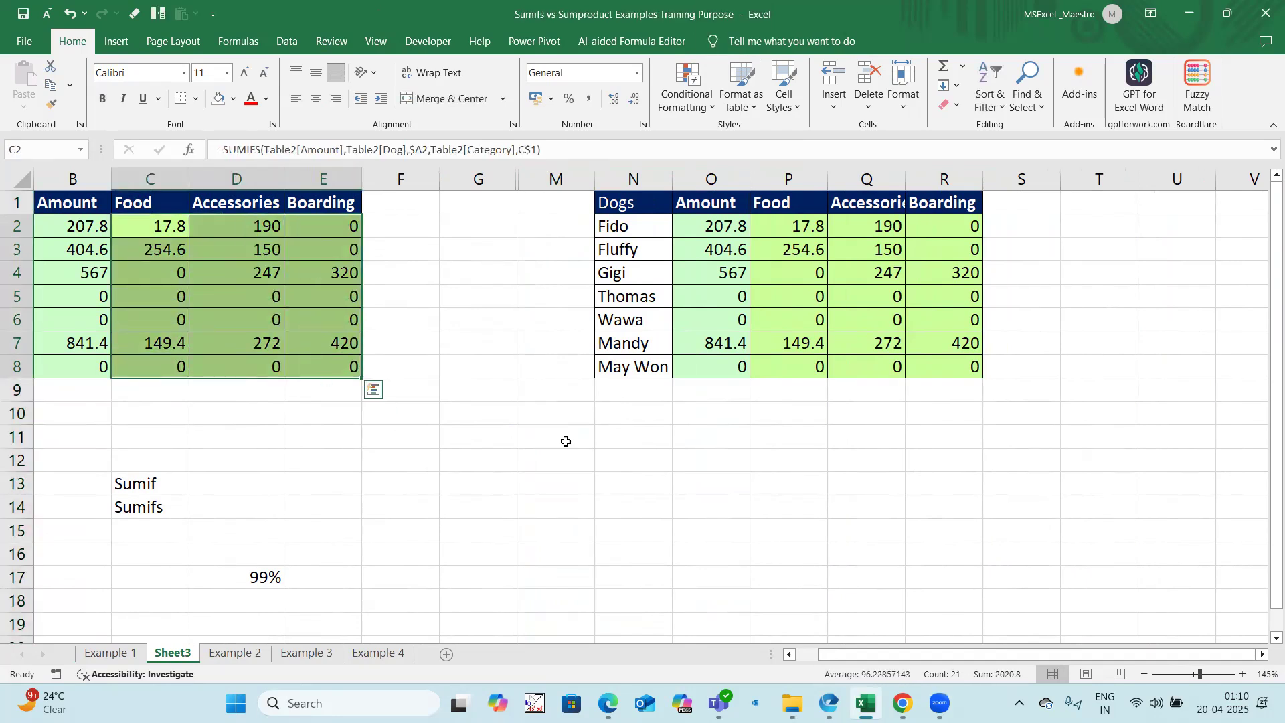
{"action": "left_click_drag", "start_coordinate": [788, 228], "coordinate": [957, 367]}
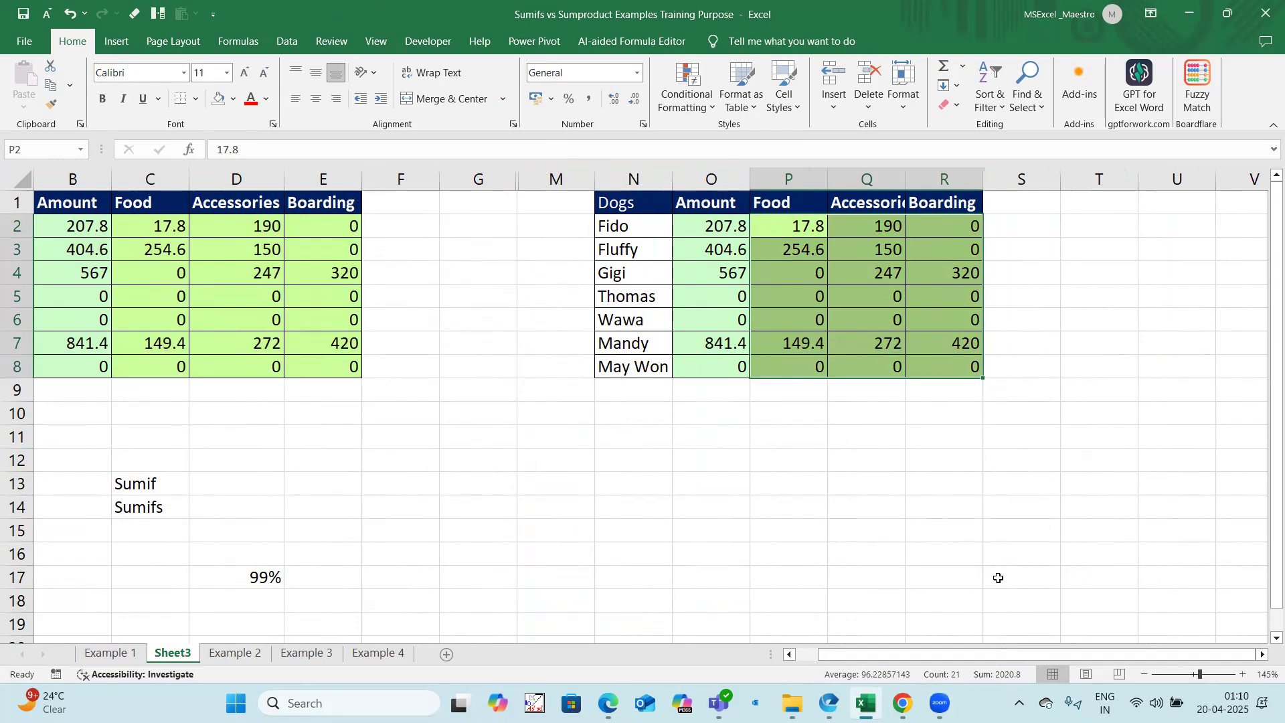
{"action": "left_click", "coordinate": [442, 415]}
{"action": "key", "text": "ctrl+z"}
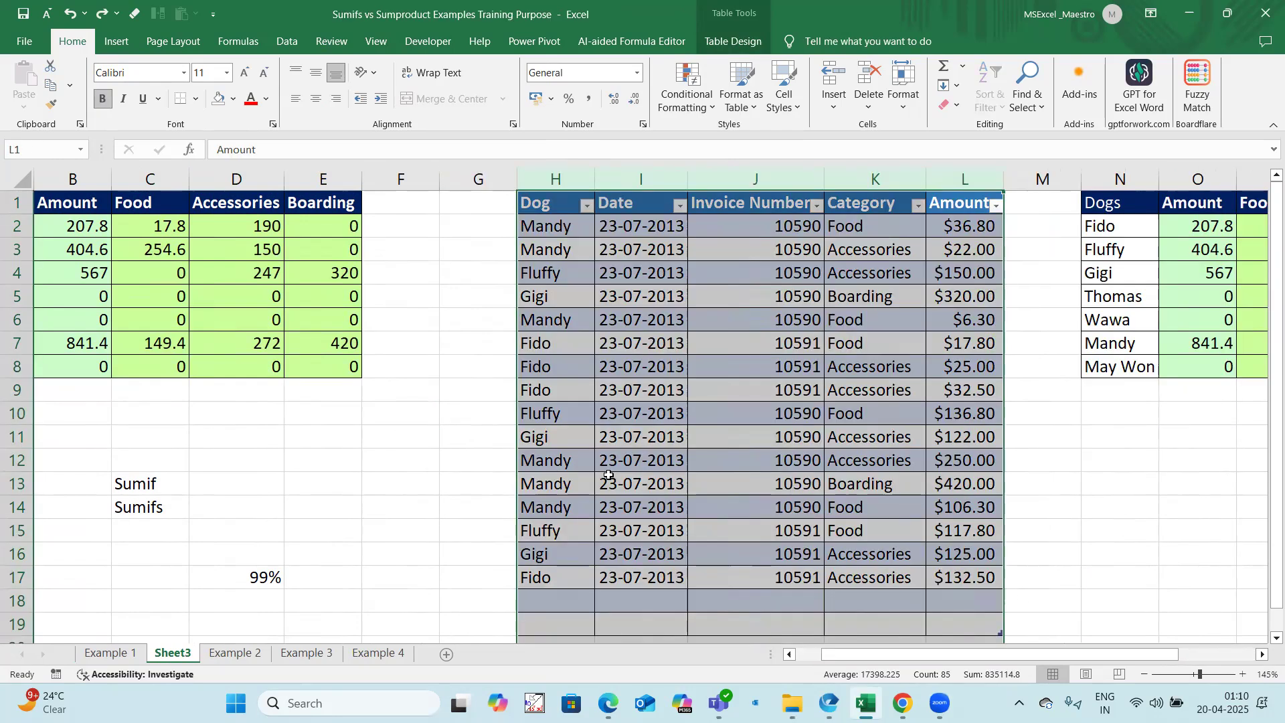
Step: Undo the clearing of the last two invoice rows H18:L19, and check Fido's Amount total in B2
{"action": "key", "text": "ctrl+z"}
{"action": "scroll", "coordinate": [620, 487], "scroll_direction": "down", "scroll_amount": 1}
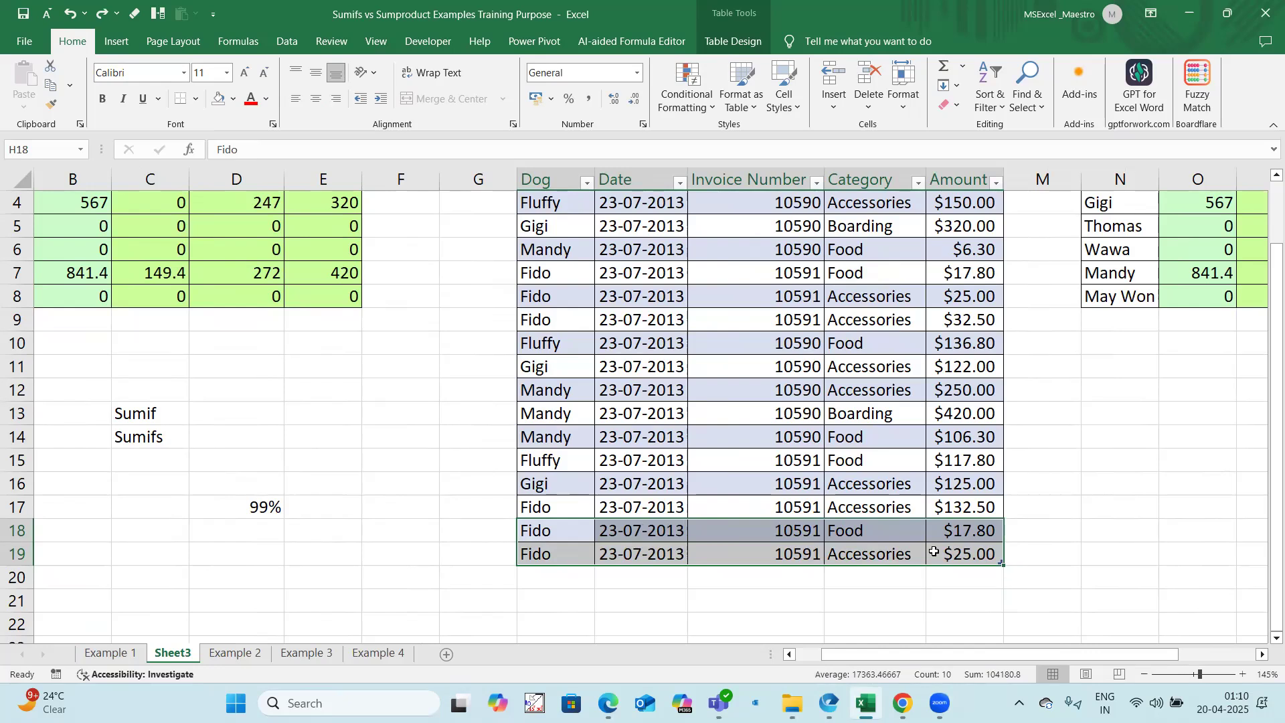
{"action": "scroll", "coordinate": [934, 551], "scroll_direction": "up", "scroll_amount": 1}
{"action": "left_click_drag", "start_coordinate": [876, 666], "coordinate": [850, 666]}
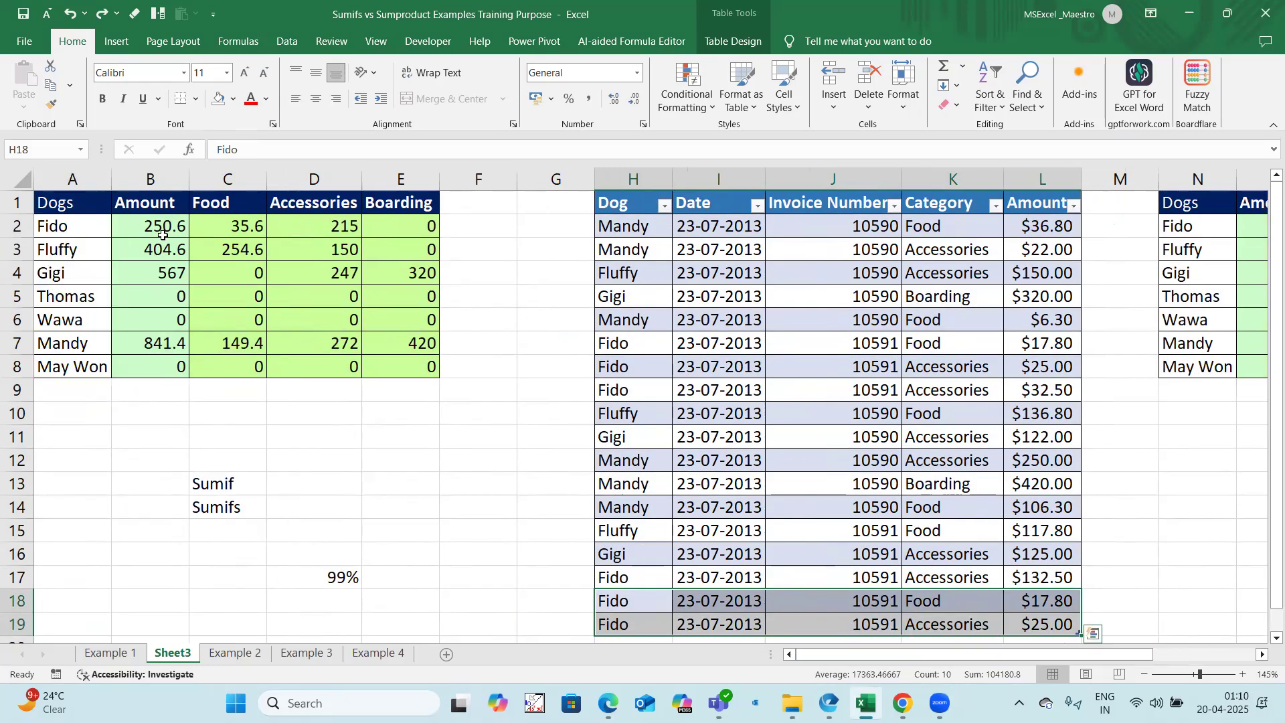
{"action": "scroll", "coordinate": [622, 468], "scroll_direction": "down", "scroll_amount": 2}
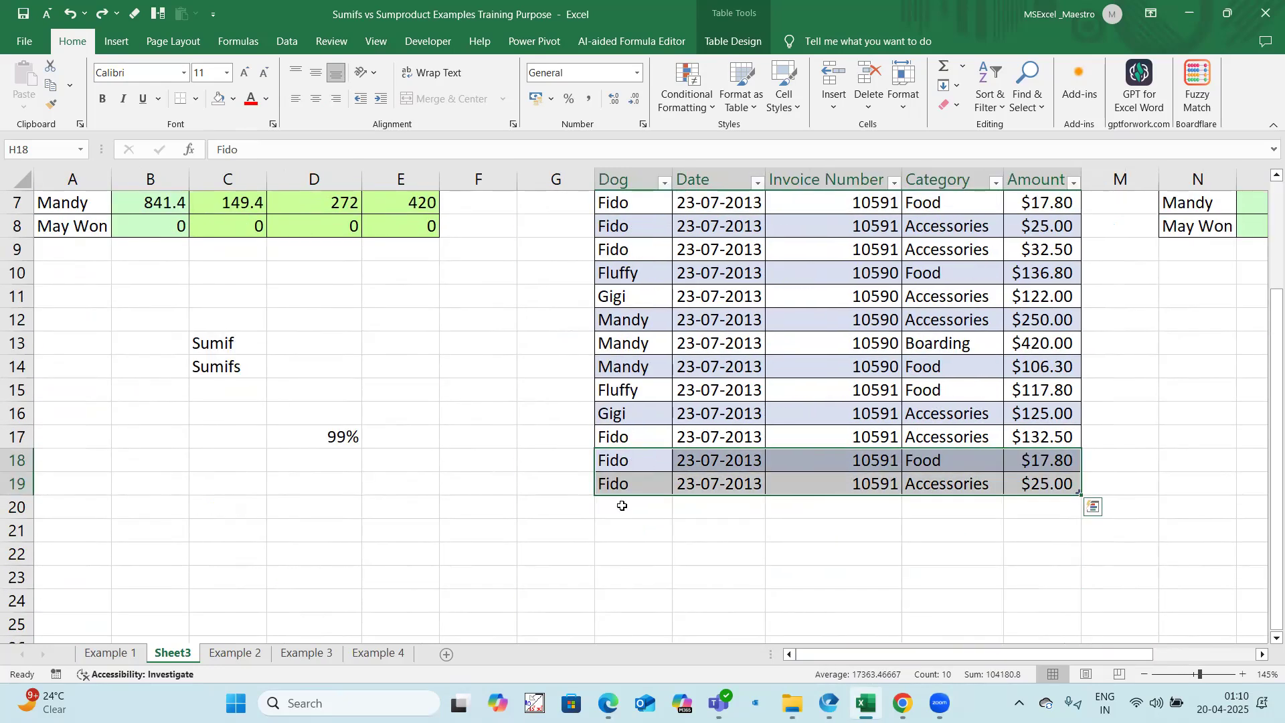
{"action": "scroll", "coordinate": [218, 252], "scroll_direction": "up", "scroll_amount": 2}
{"action": "left_click", "coordinate": [168, 224]}
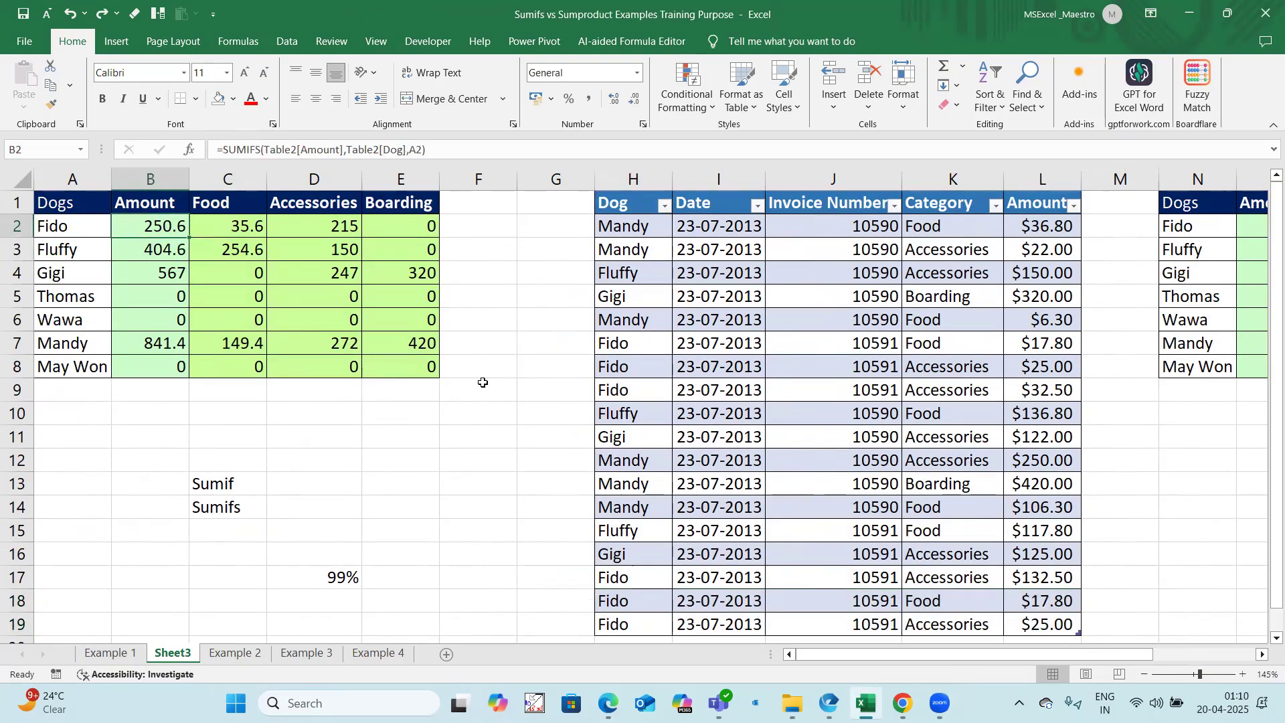
Step: Copy invoice rows H18:L19 to the row directly below the table at H20, and check Fido's Amount total
{"action": "scroll", "coordinate": [665, 453], "scroll_direction": "down", "scroll_amount": 3}
{"action": "left_click_drag", "start_coordinate": [648, 390], "coordinate": [1024, 414]}
{"action": "key", "text": "ctrl+c"}
{"action": "left_click", "coordinate": [656, 435]}
{"action": "key", "text": "ctrl+v"}
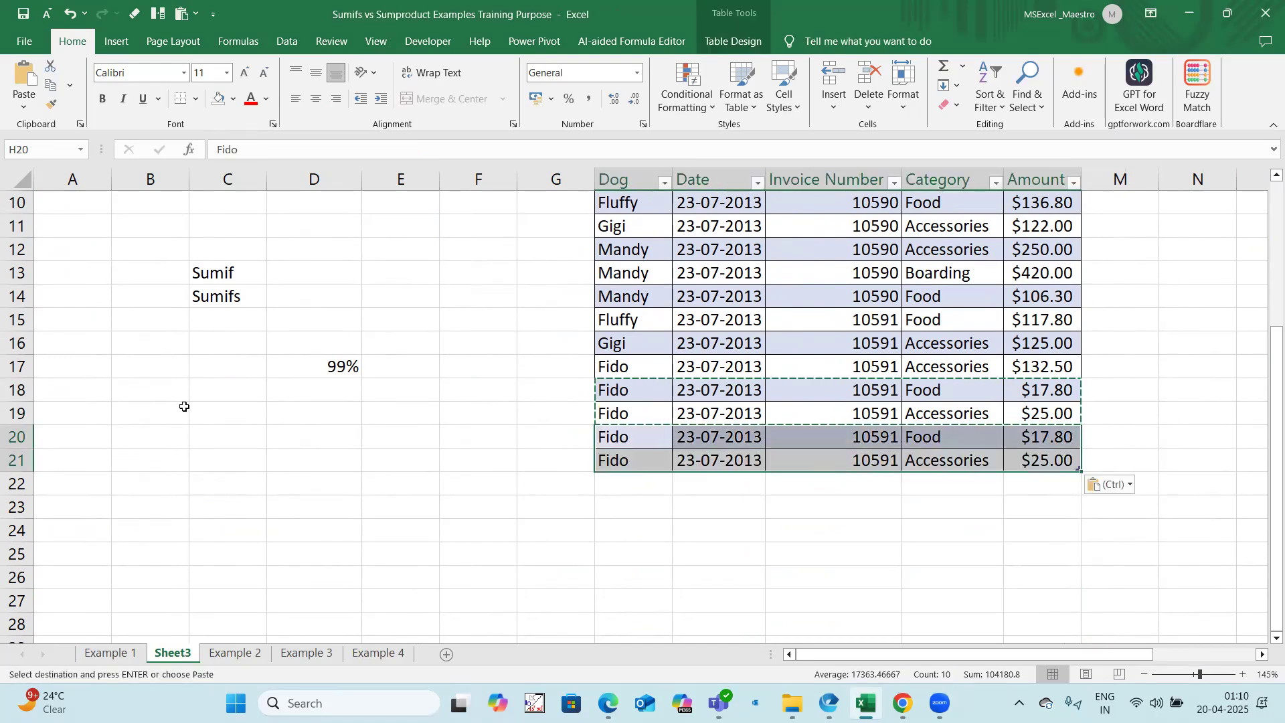
{"action": "scroll", "coordinate": [187, 404], "scroll_direction": "up", "scroll_amount": 3}
{"action": "left_click", "coordinate": [150, 225]}
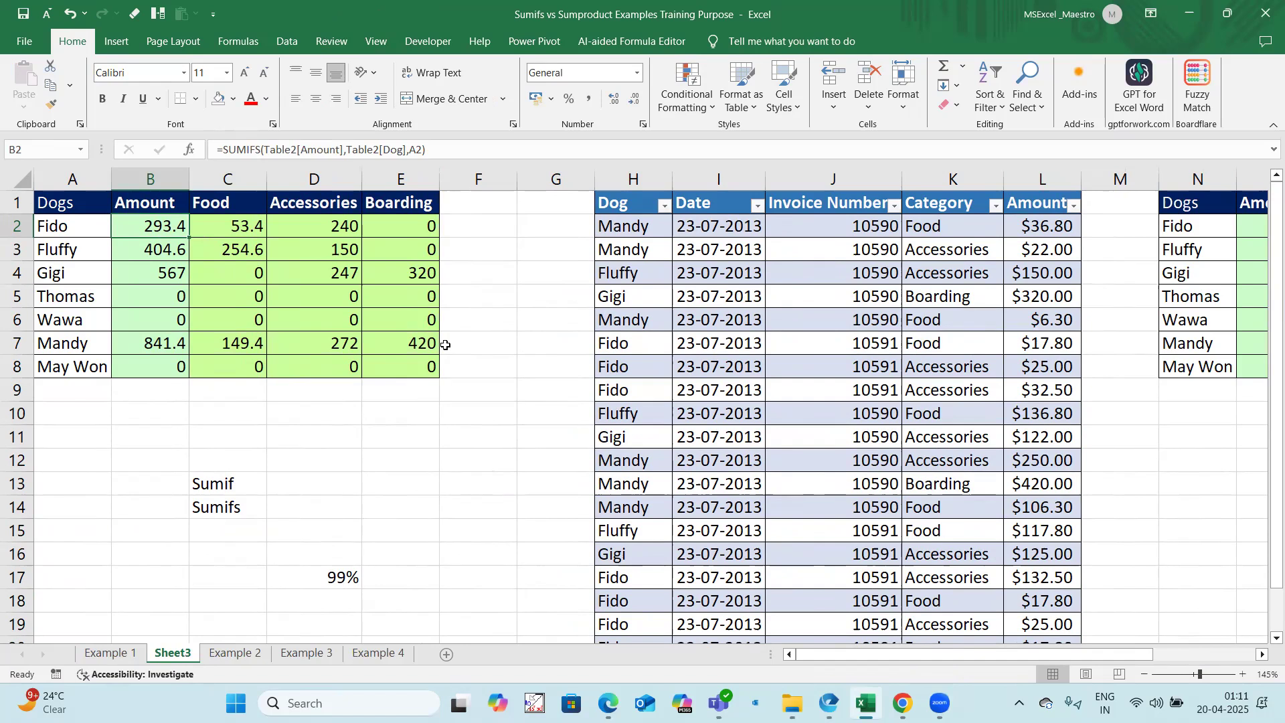
Step: Copy A1:M18 from the Example 1 sheet into a new worksheet, and autofit the Date column I
{"action": "key", "text": "ctrl+Page_Up"}
{"action": "left_click_drag", "start_coordinate": [103, 201], "coordinate": [1195, 552]}
{"action": "key", "text": "ctrl+c"}
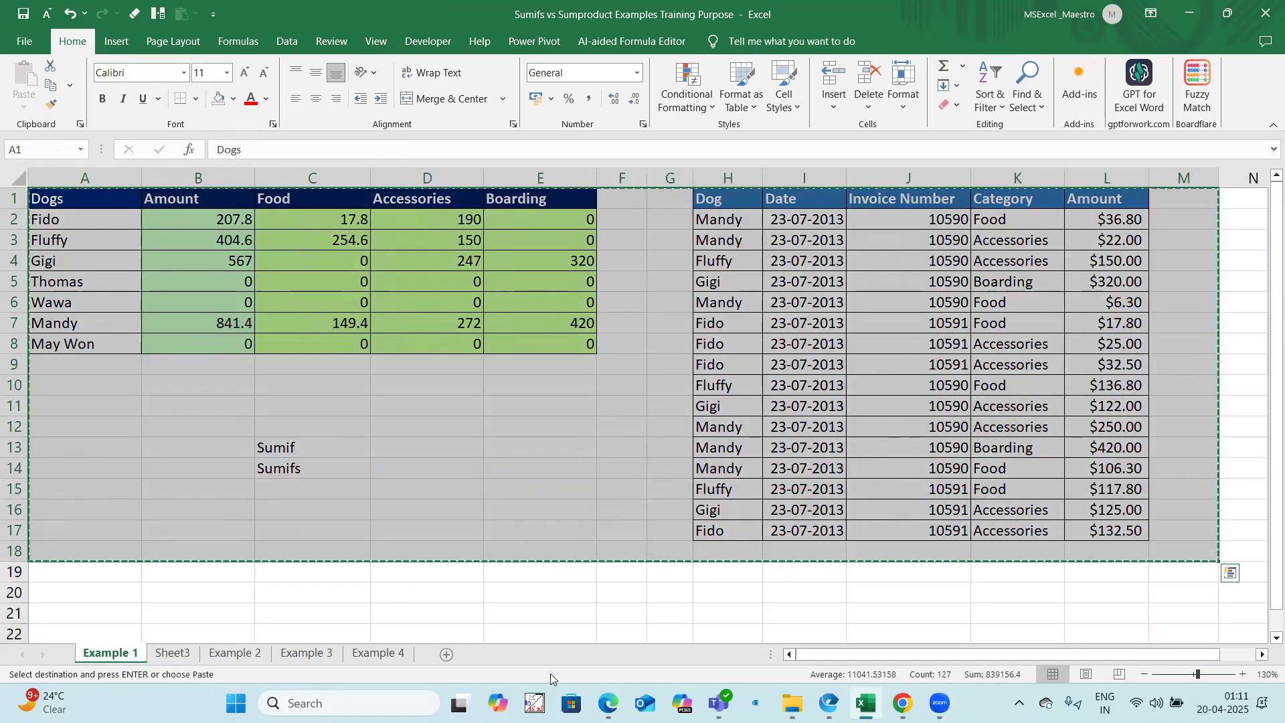
{"action": "key", "text": "shift+F11"}
{"action": "key", "text": "ctrl+v"}
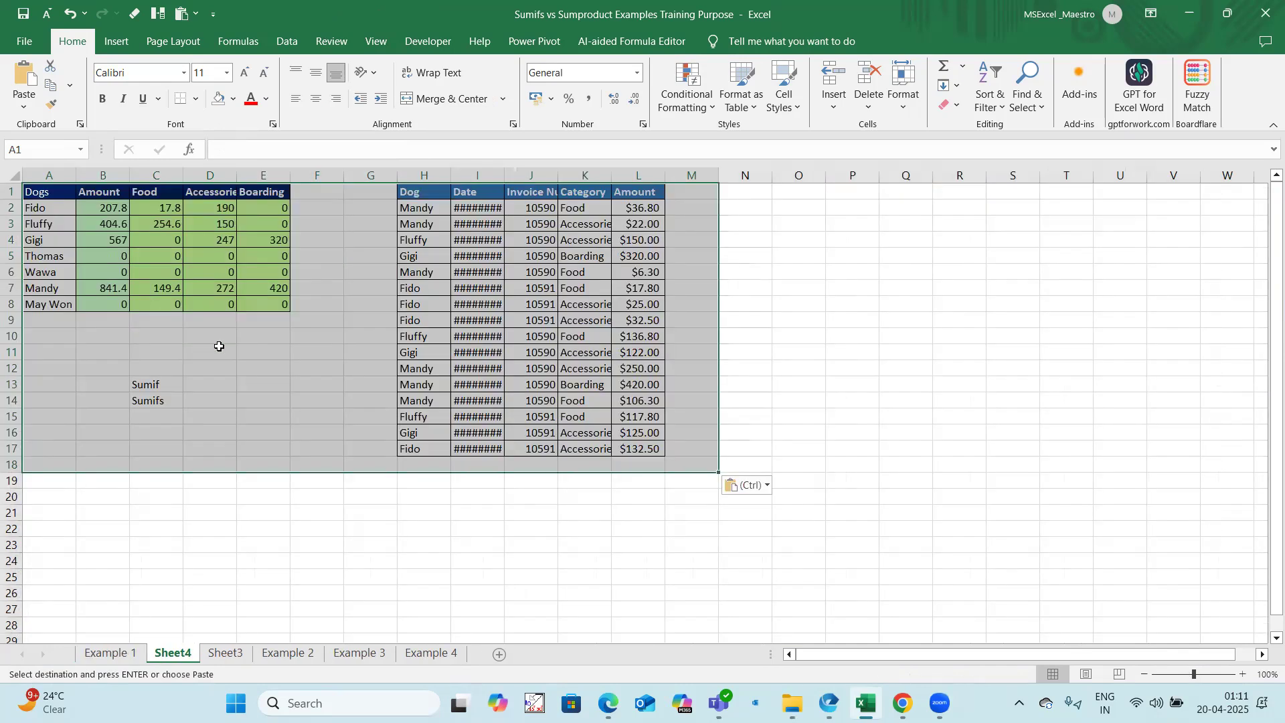
{"action": "scroll", "coordinate": [738, 173], "scroll_direction": "up", "scroll_amount": 2}
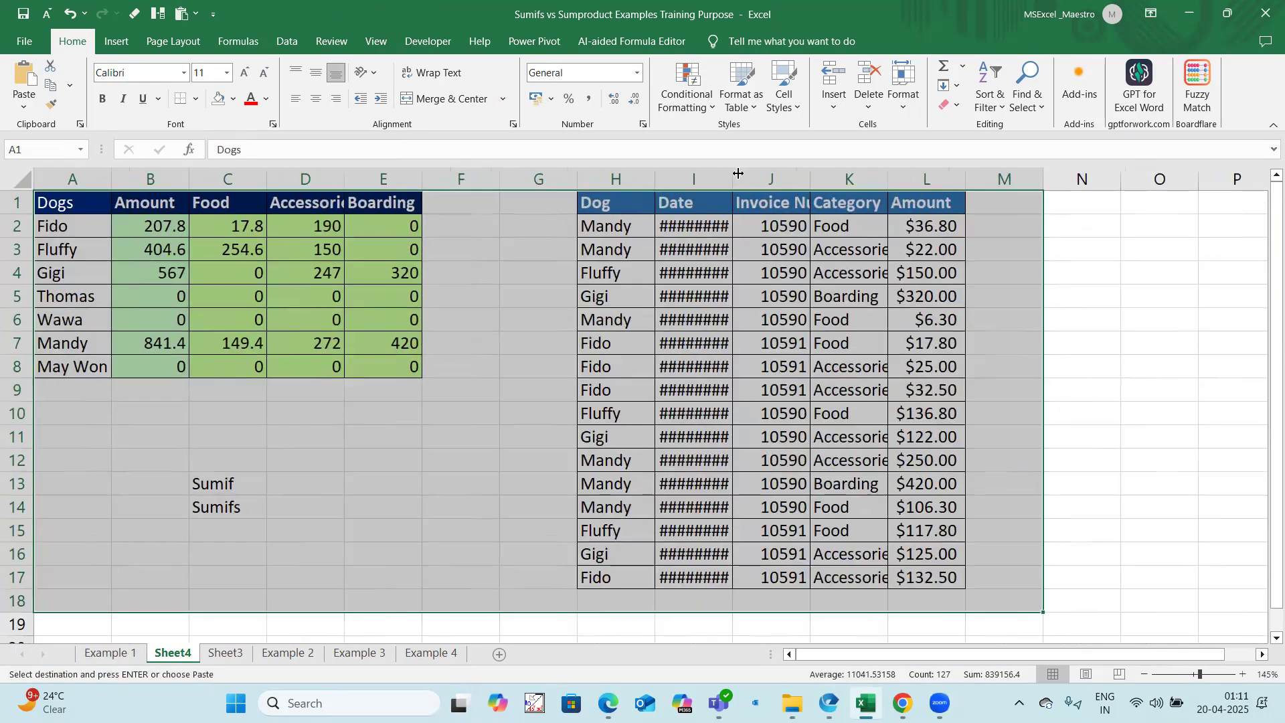
{"action": "double_click", "coordinate": [732, 180]}
Step: Review the fixed-range SUMIFS formulas in the Amount, Food and Accessories columns of the copied summary
{"action": "left_click", "coordinate": [238, 227]}
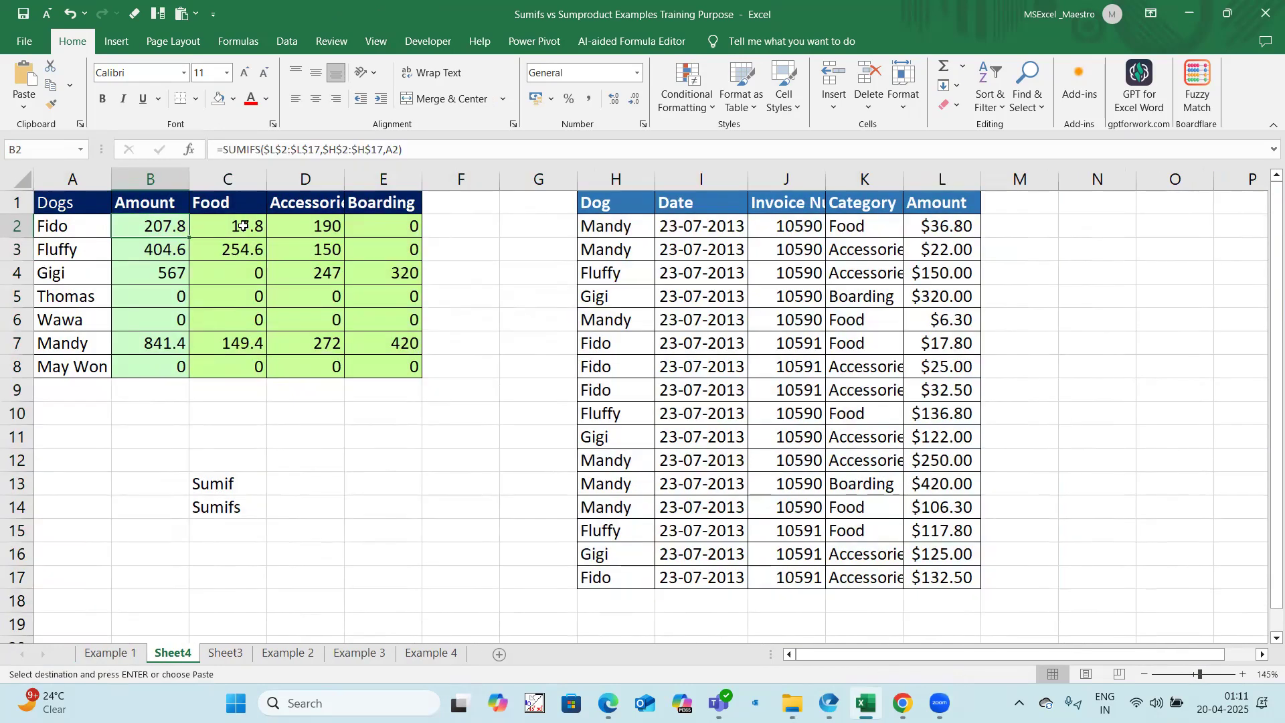
{"action": "left_click", "coordinate": [302, 229]}
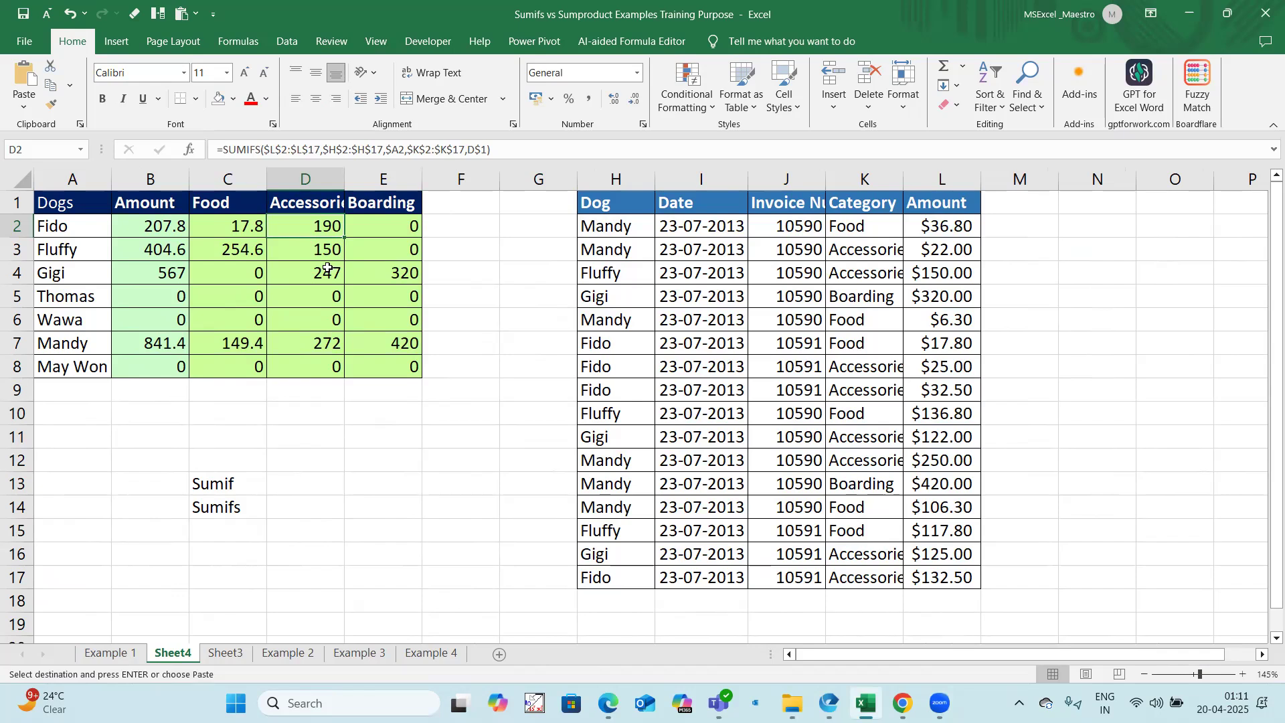
{"action": "left_click", "coordinate": [179, 227]}
{"action": "left_click", "coordinate": [222, 231]}
{"action": "left_click", "coordinate": [258, 269]}
{"action": "left_click", "coordinate": [312, 275]}
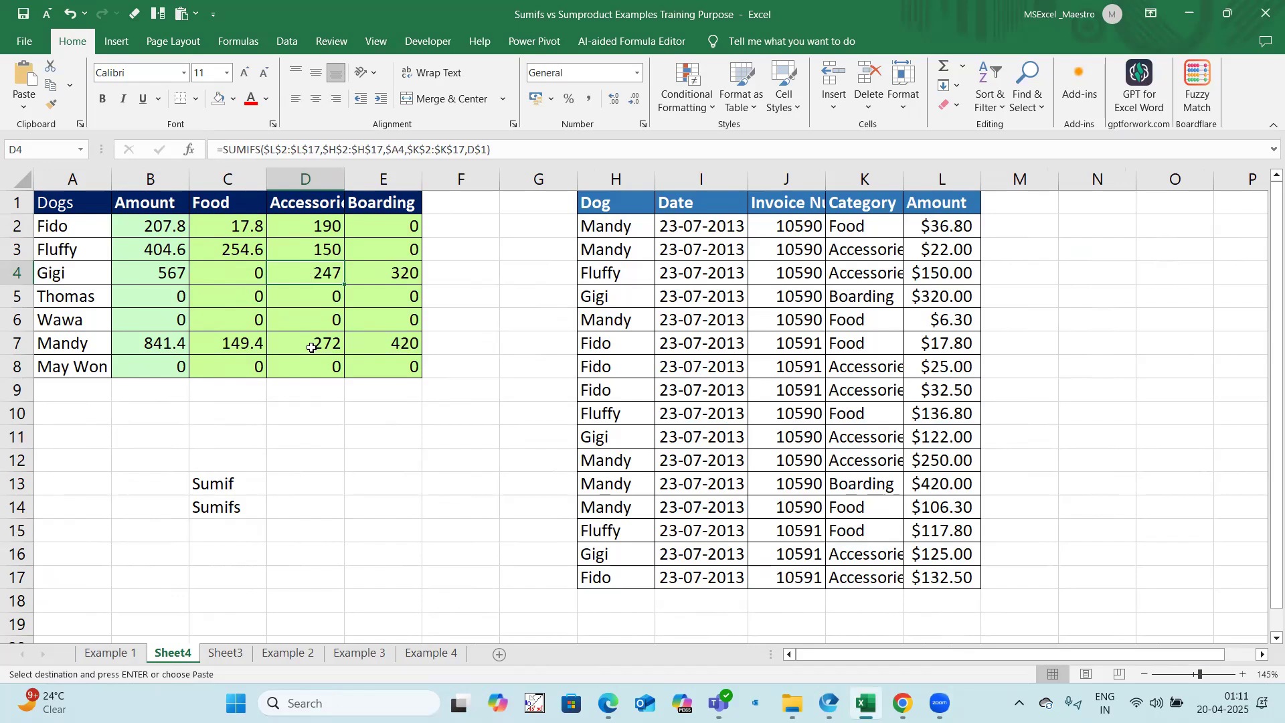
Step: Autofit the Invoice Number column J of the copied invoice data
{"action": "scroll", "coordinate": [312, 347], "scroll_direction": "up", "scroll_amount": 1}
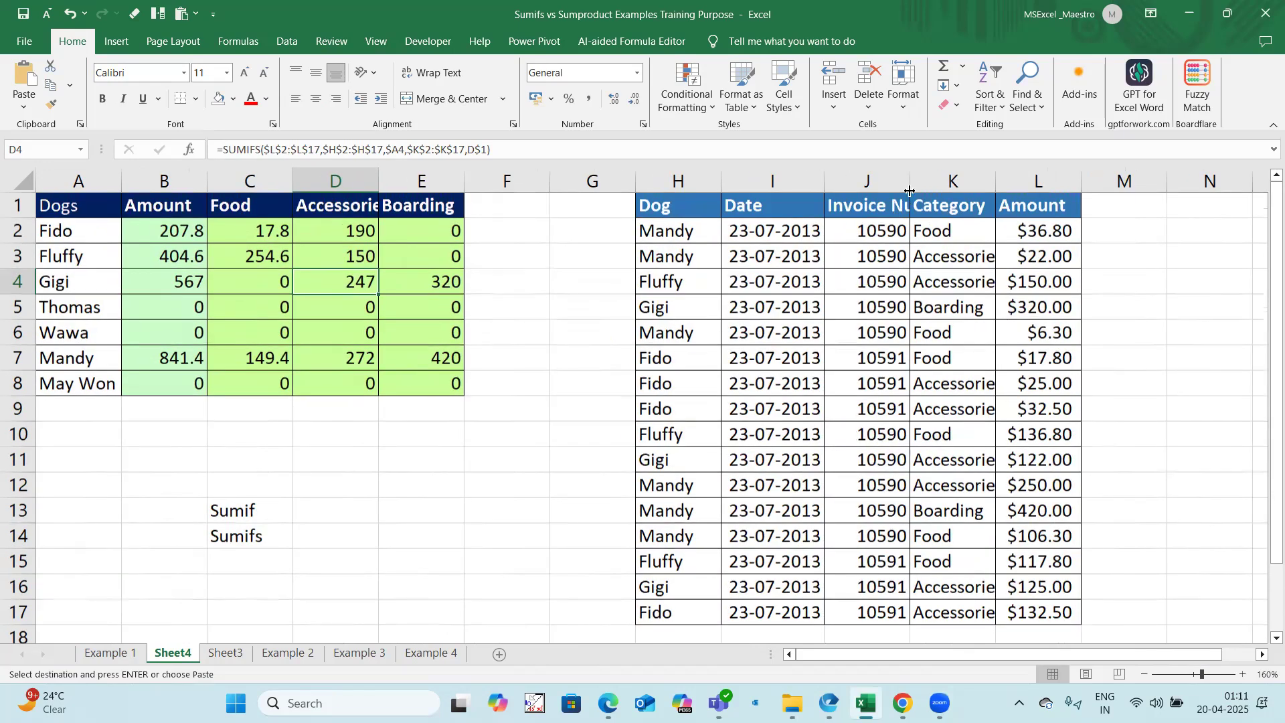
{"action": "double_click", "coordinate": [913, 178]}
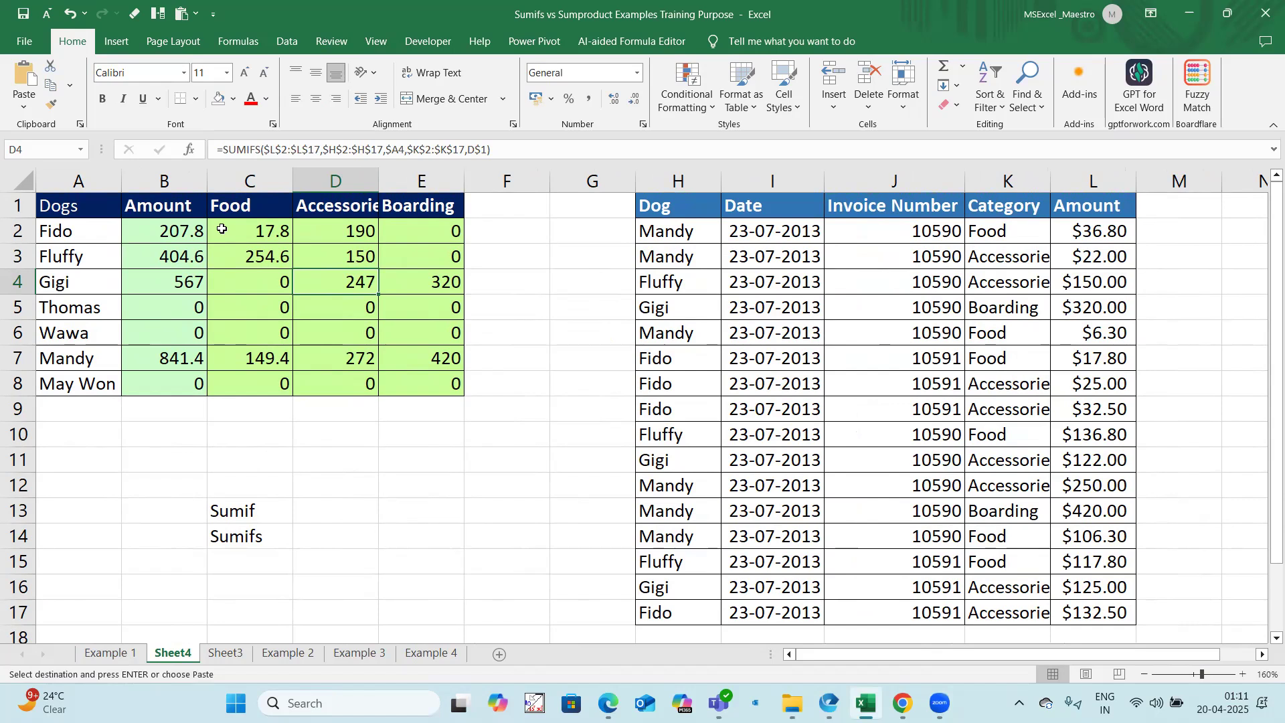
{"action": "left_click", "coordinate": [798, 328]}
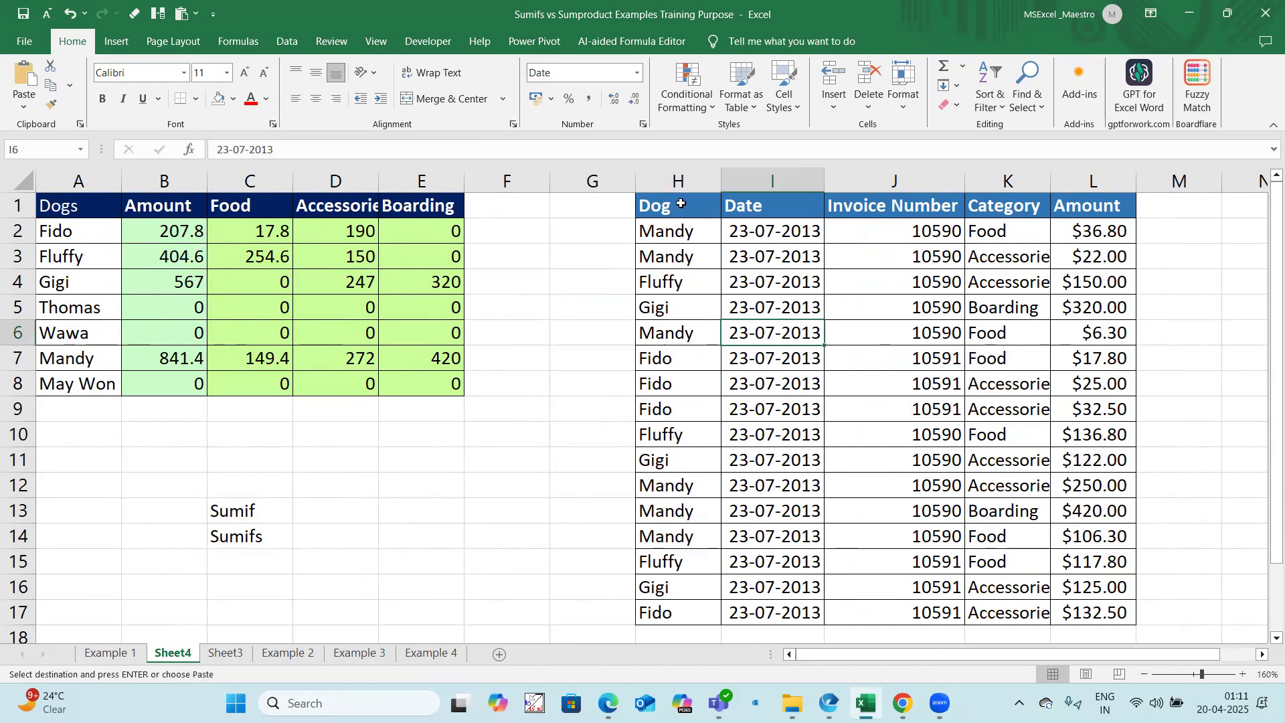
Step: Clear the existing summary formulas from B2:E8 on Sheet4
{"action": "left_click", "coordinate": [167, 226]}
{"action": "left_click_drag", "start_coordinate": [308, 261], "coordinate": [402, 374]}
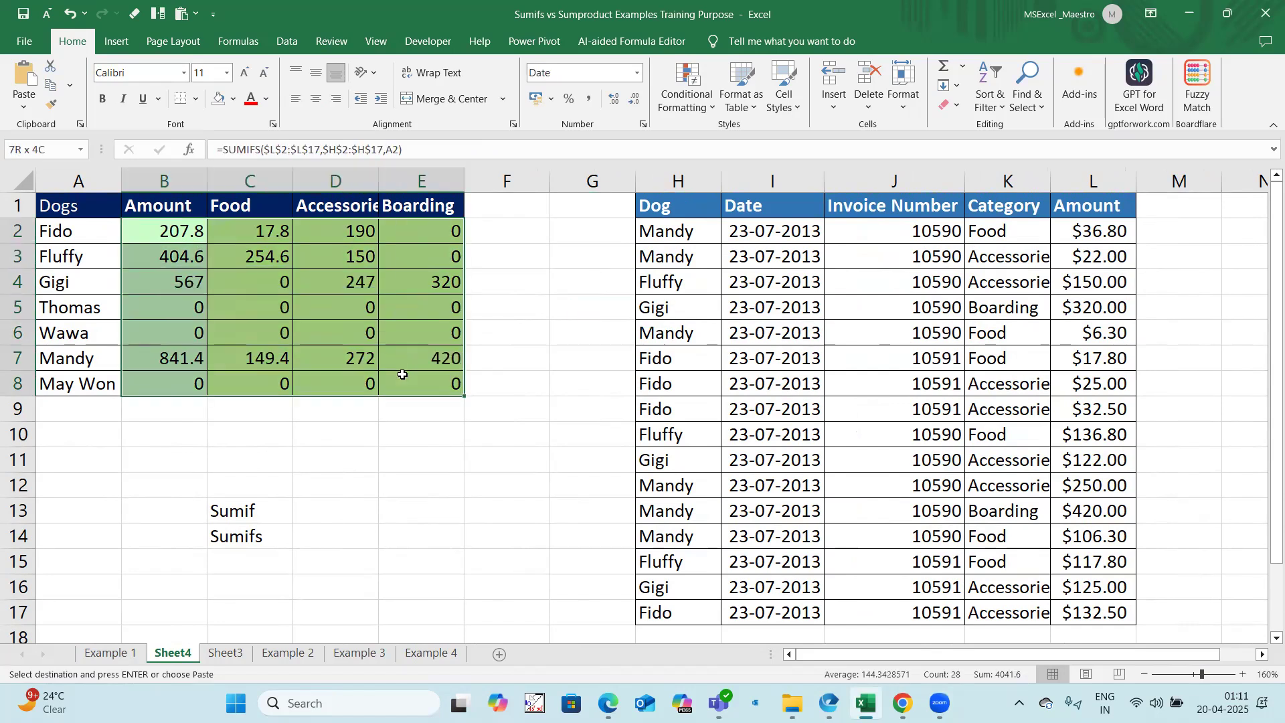
{"action": "key", "text": "Delete"}
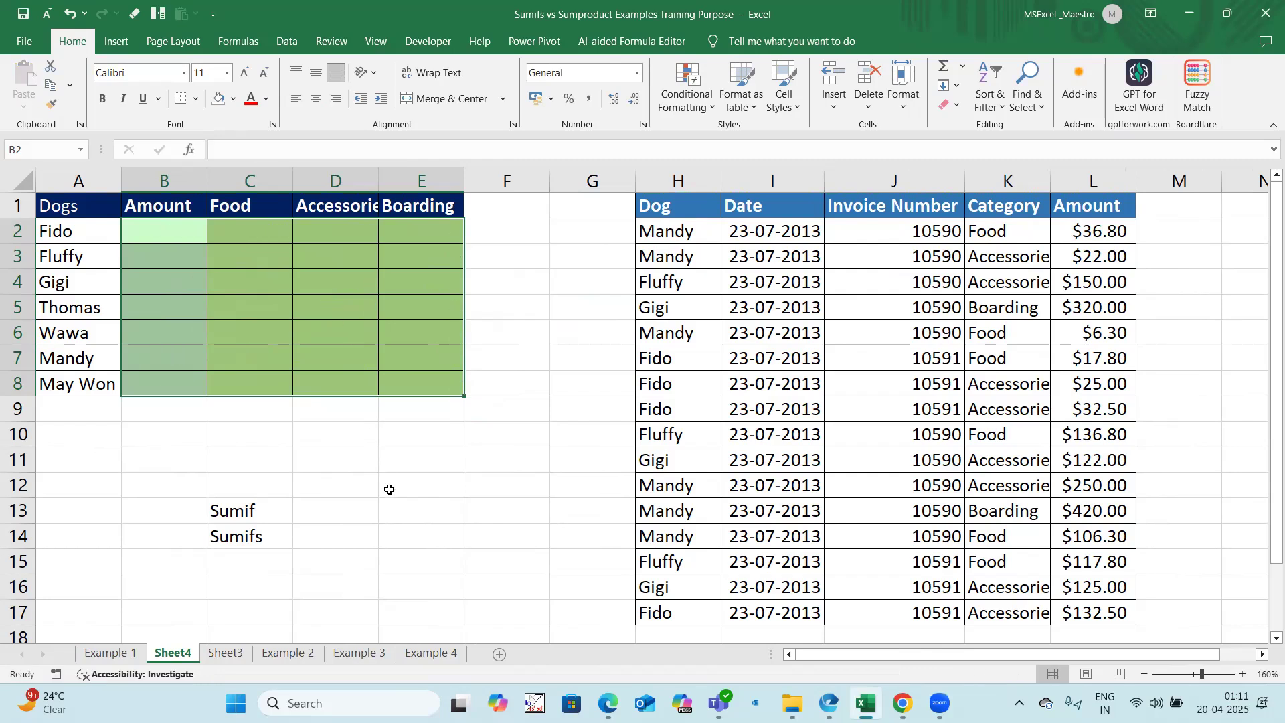
{"action": "left_click", "coordinate": [387, 486]}
Step: Create named ranges for the invoice data H1:L17 from the top row only, and review them in the Name Manager
{"action": "left_click_drag", "start_coordinate": [680, 206], "coordinate": [1104, 612]}
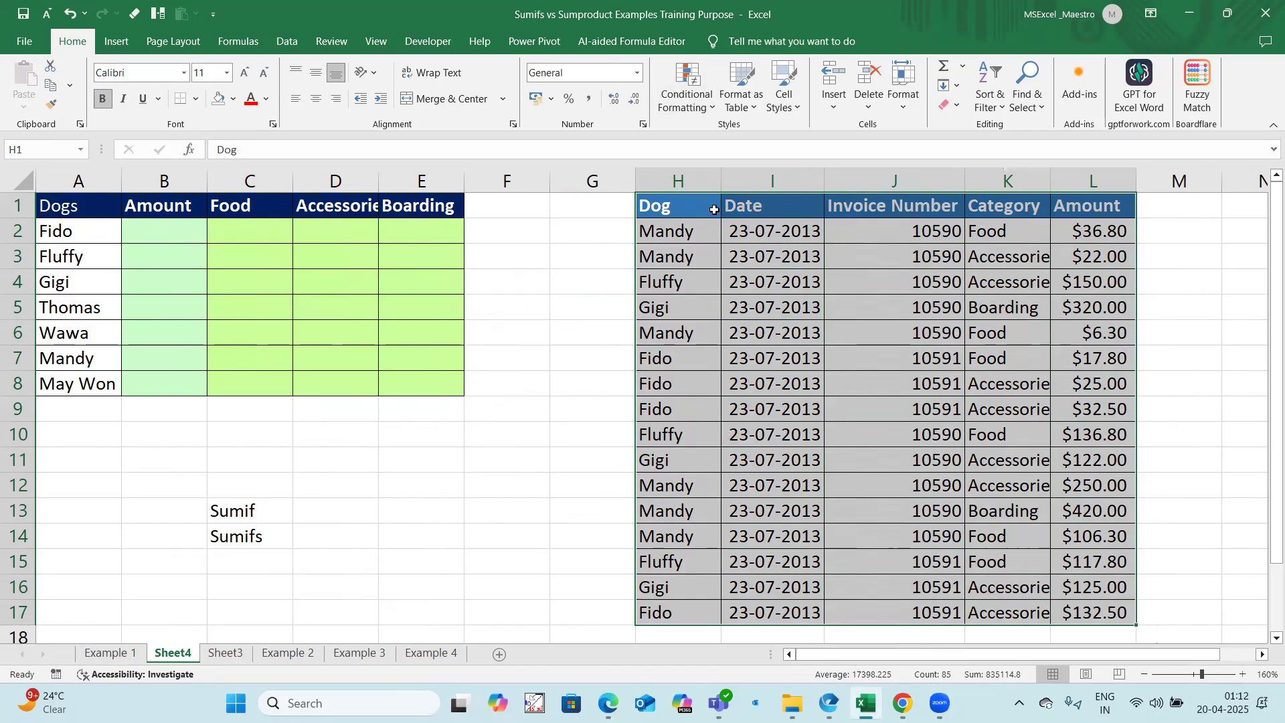
{"action": "left_click", "coordinate": [238, 41]}
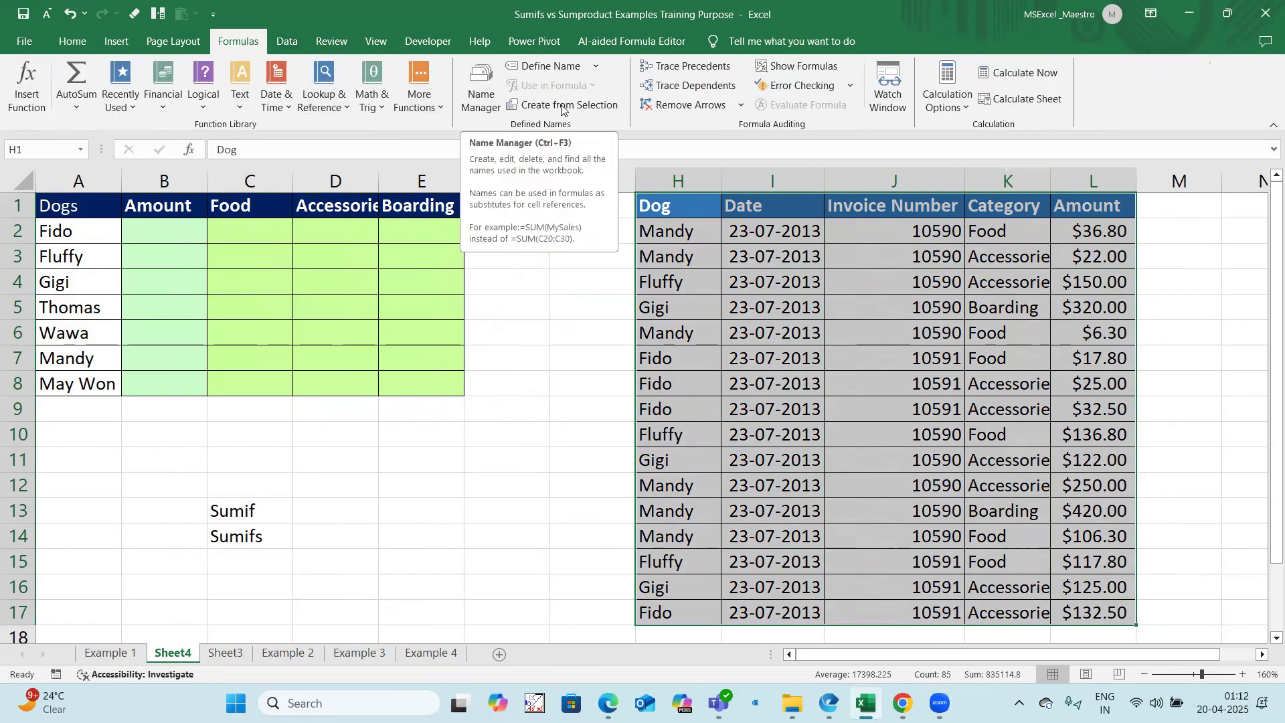
{"action": "left_click", "coordinate": [480, 91]}
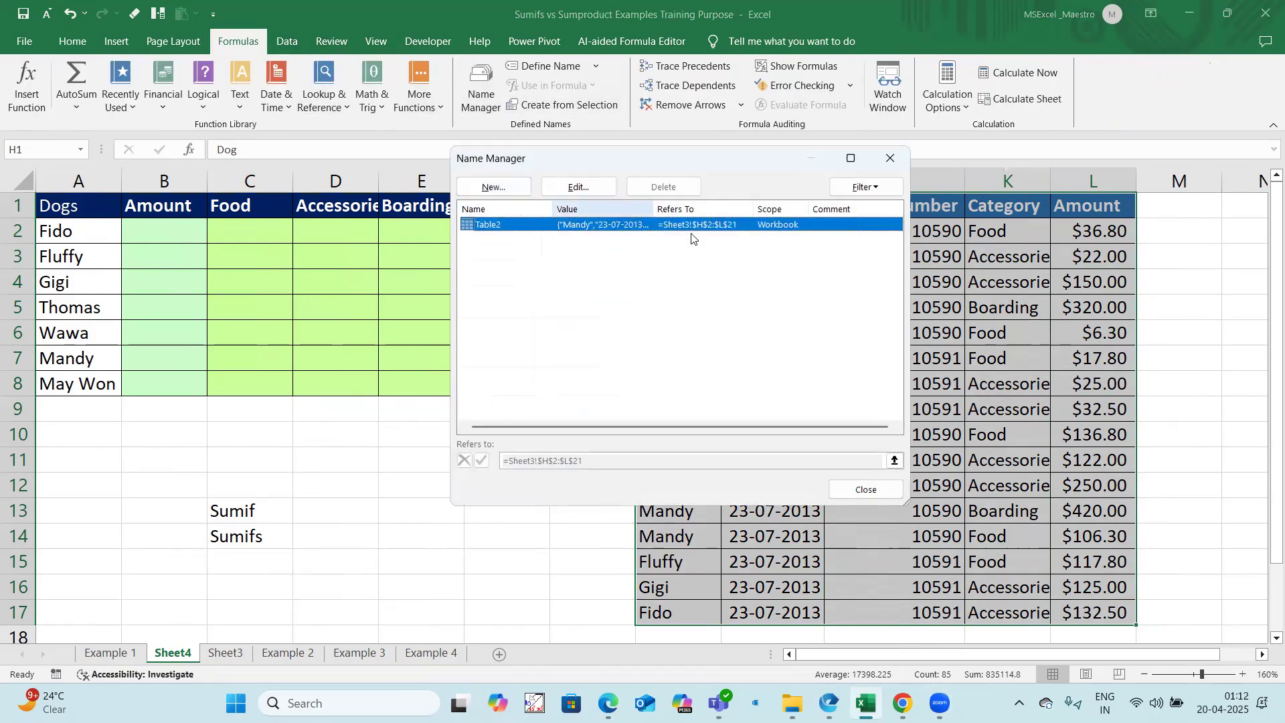
{"action": "left_click", "coordinate": [864, 489]}
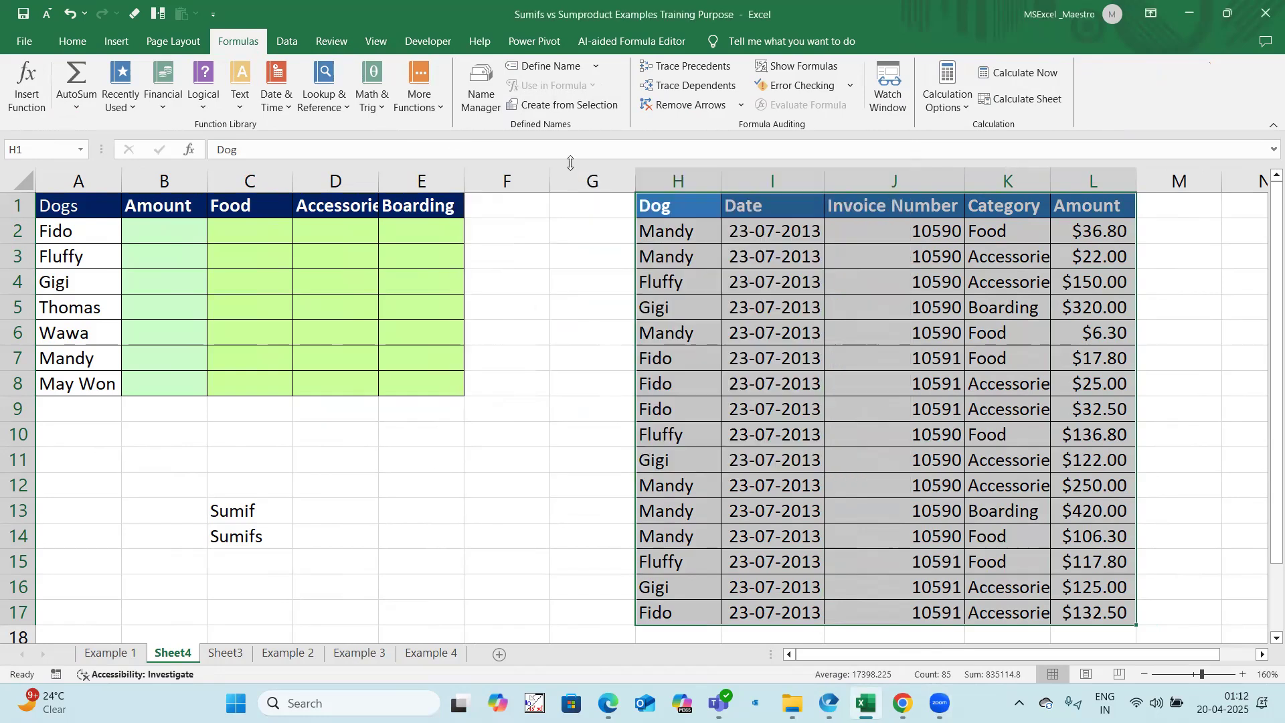
{"action": "left_click", "coordinate": [567, 105]}
{"action": "left_click", "coordinate": [629, 322]}
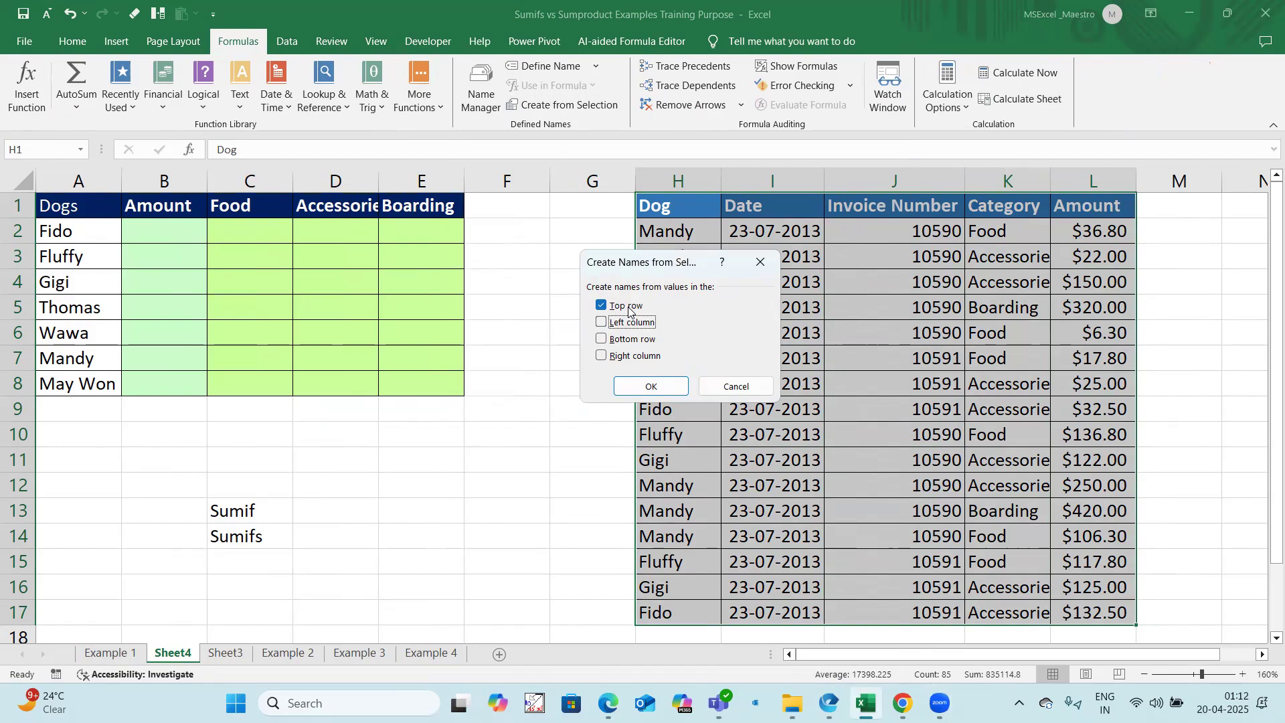
{"action": "left_click", "coordinate": [650, 385]}
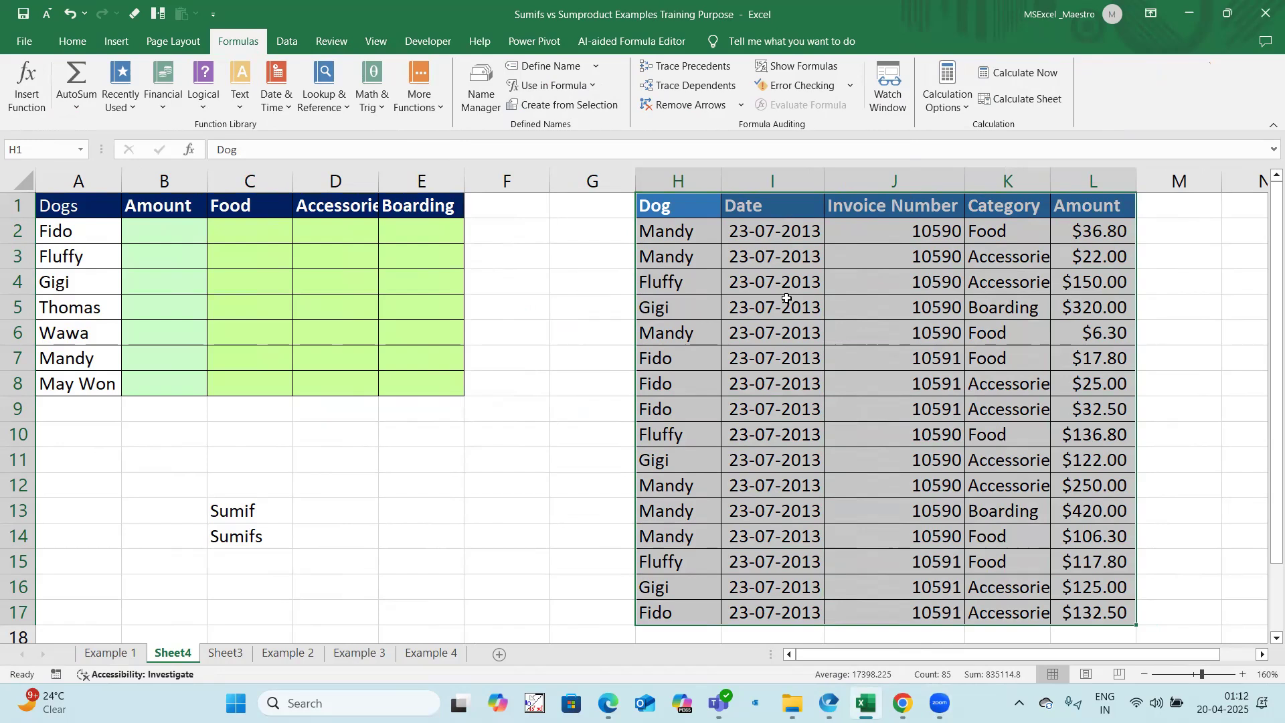
{"action": "left_click", "coordinate": [481, 90]}
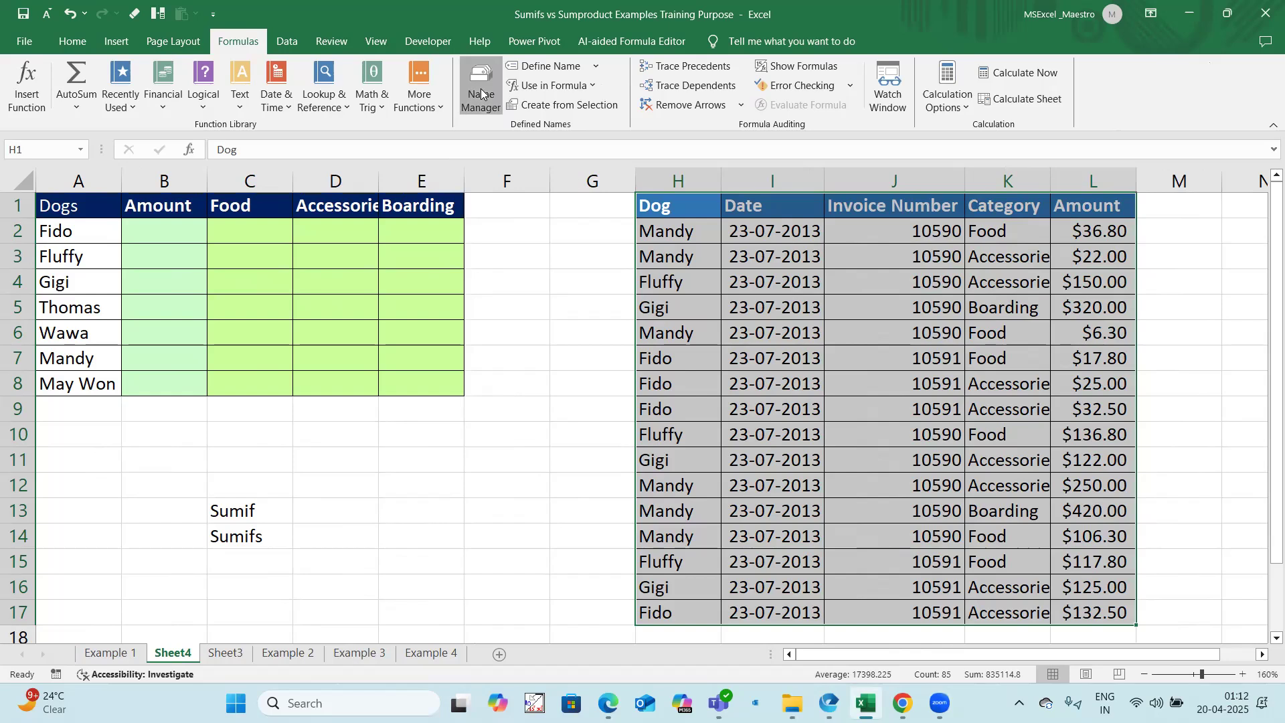
{"action": "left_click", "coordinate": [865, 489]}
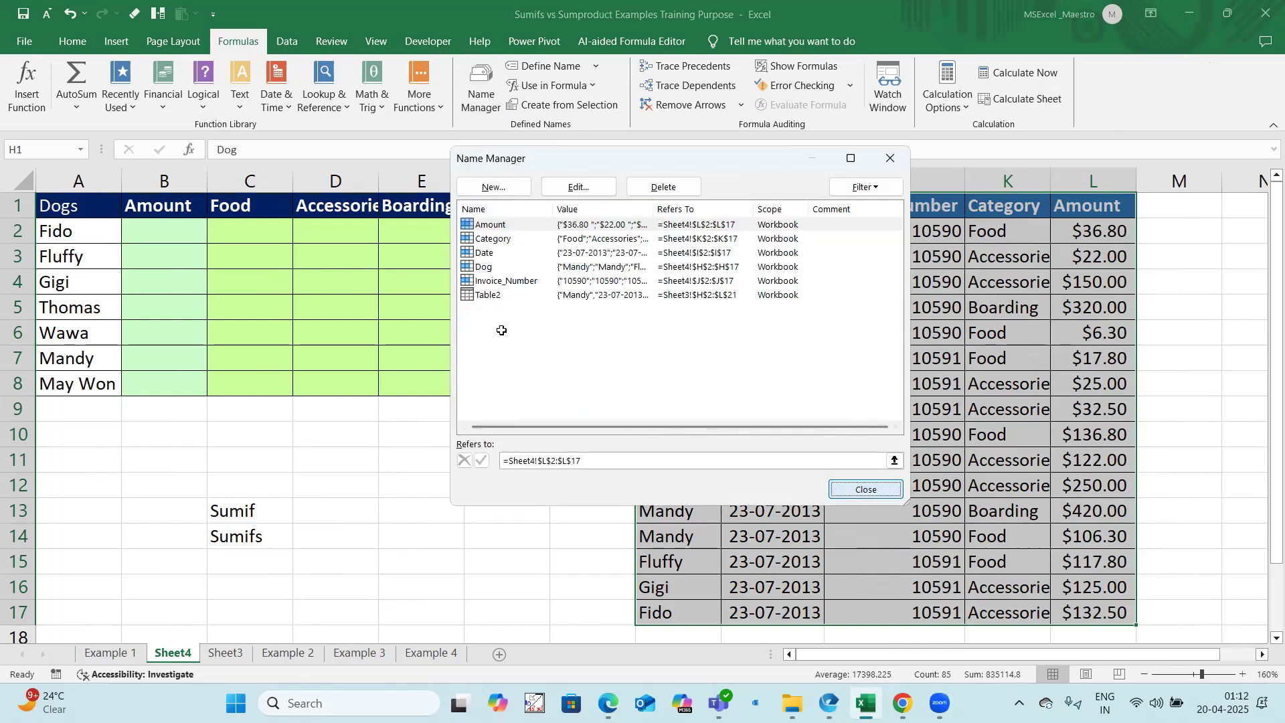
Step: Enter =SUMIFS(Amount,Dog,A2) in B2 and fill it down through B8
{"action": "left_click", "coordinate": [158, 231]}
{"action": "type", "text": "=sumifs"}
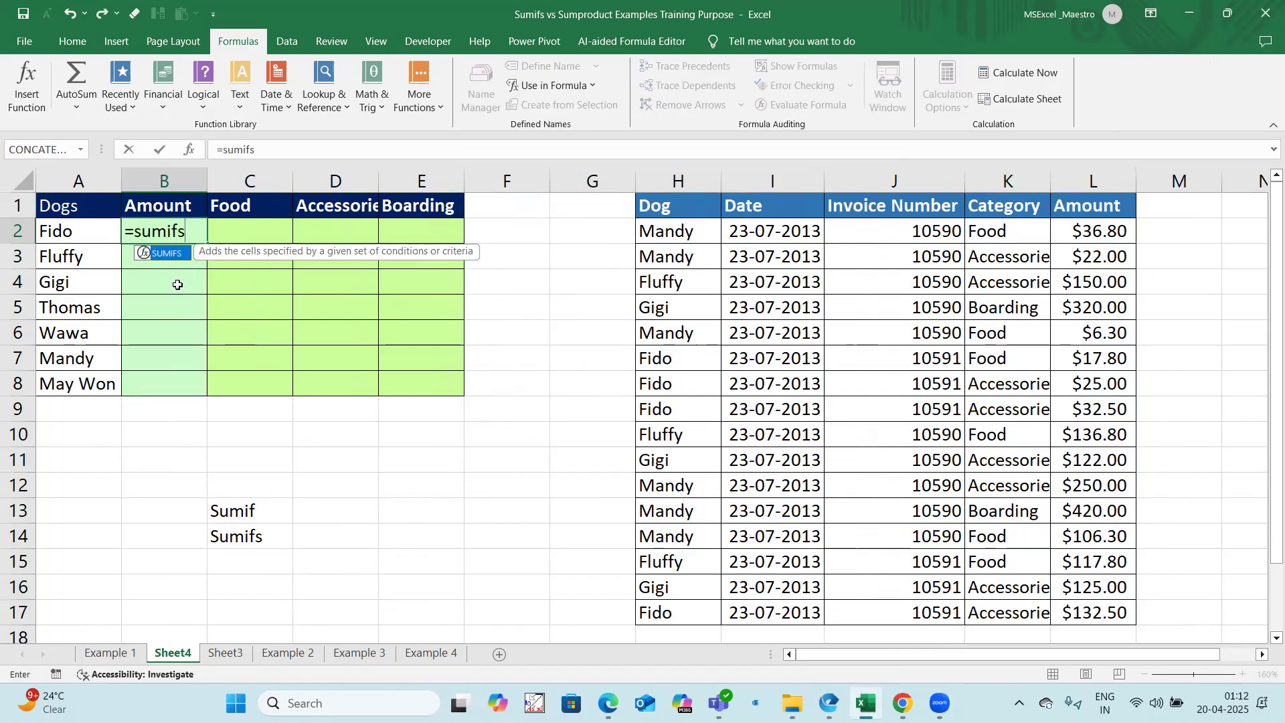
{"action": "type", "text": "(Amo"}
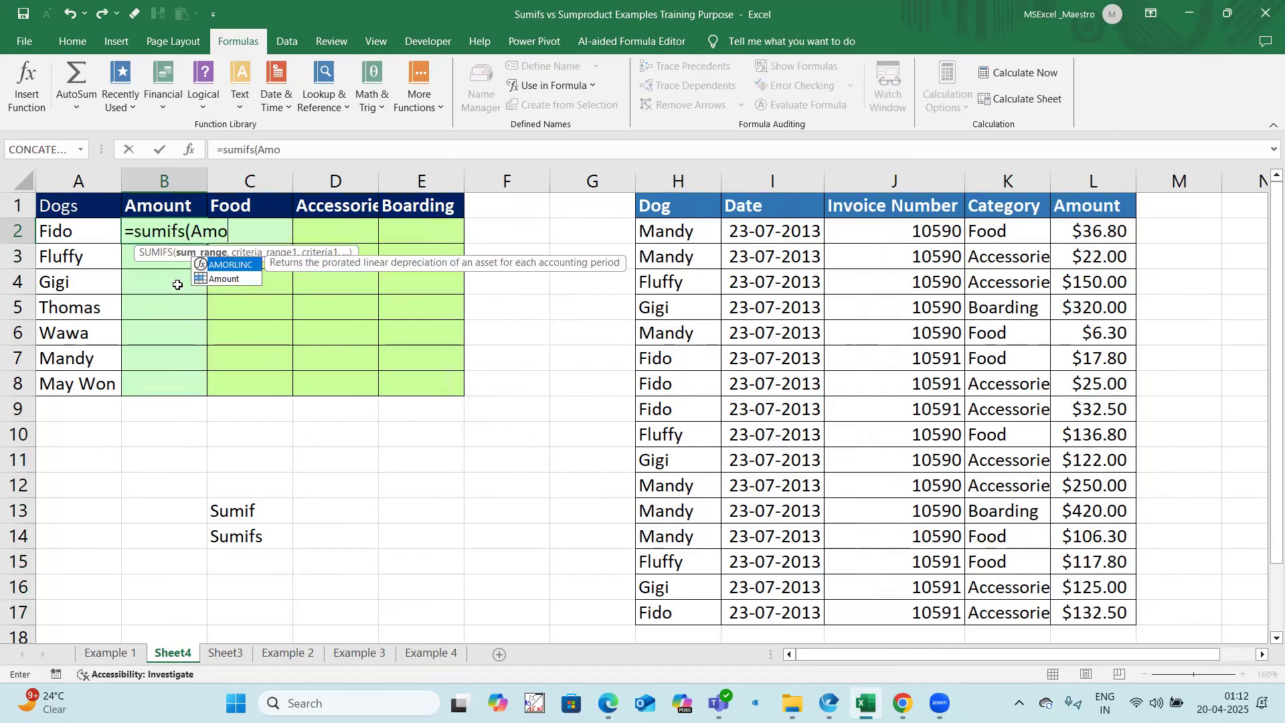
{"action": "type", "text": "unt,D"}
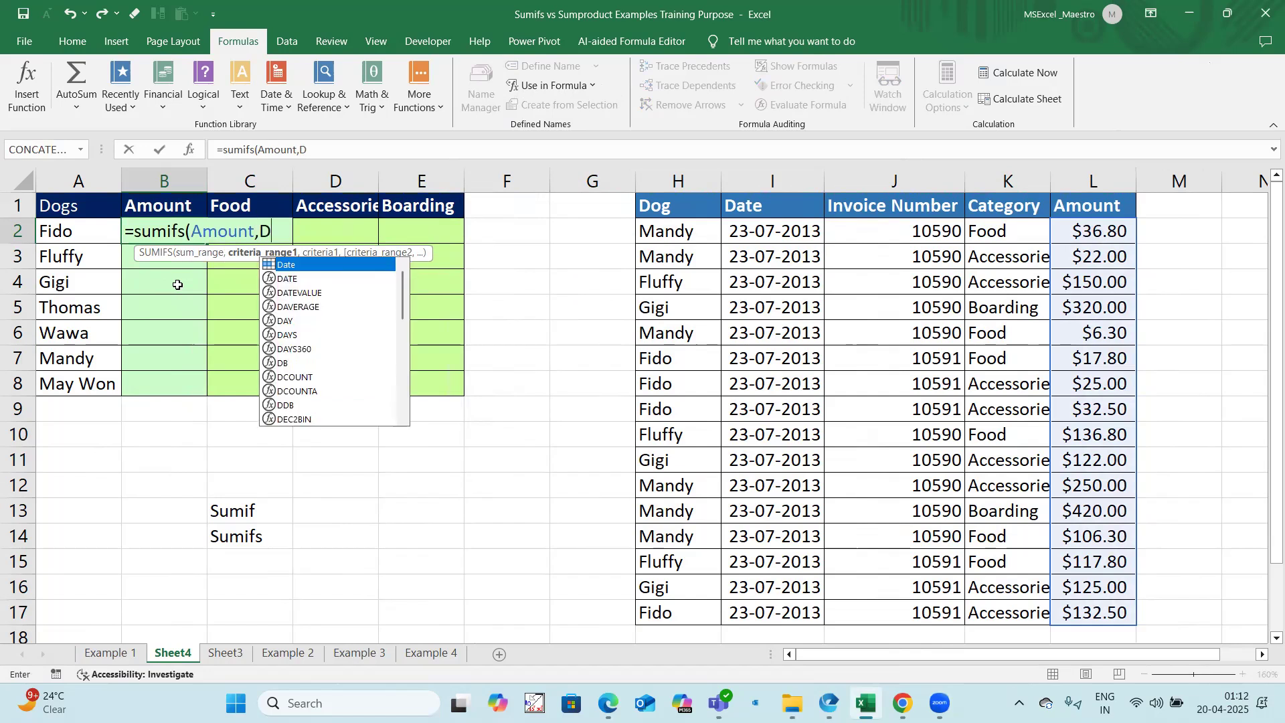
{"action": "type", "text": "og,A2)"}
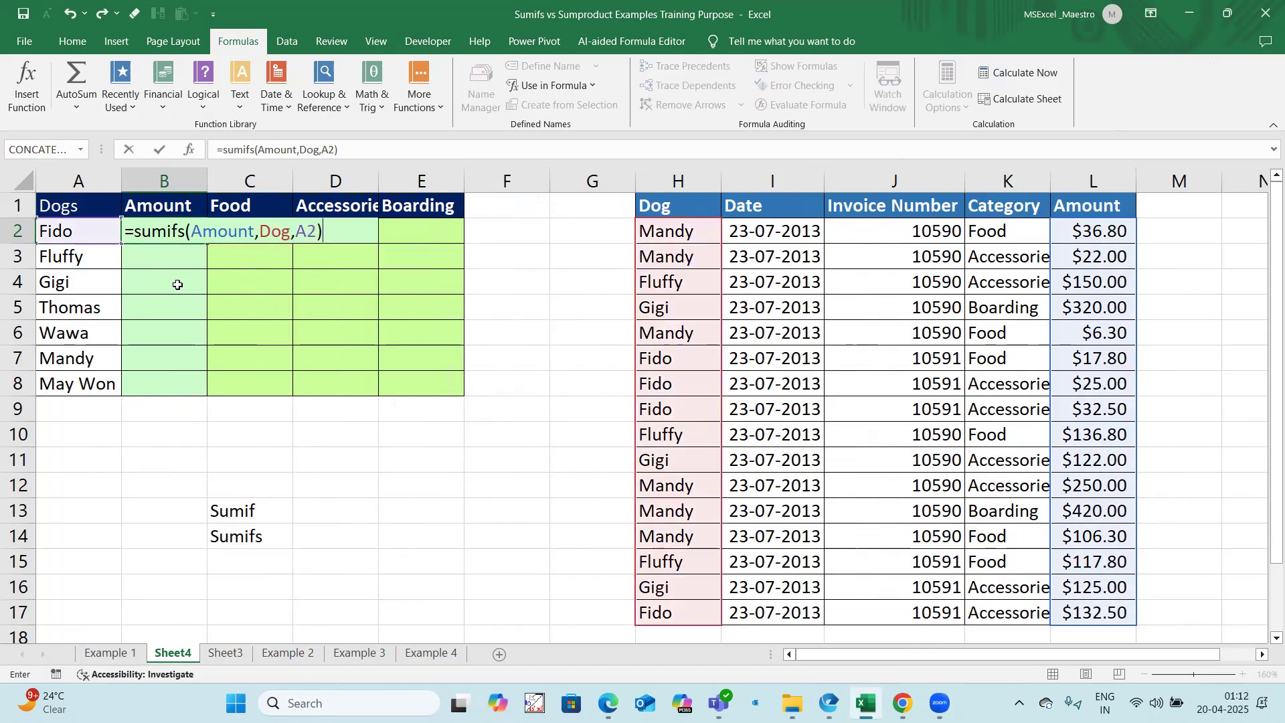
{"action": "key", "text": "Return"}
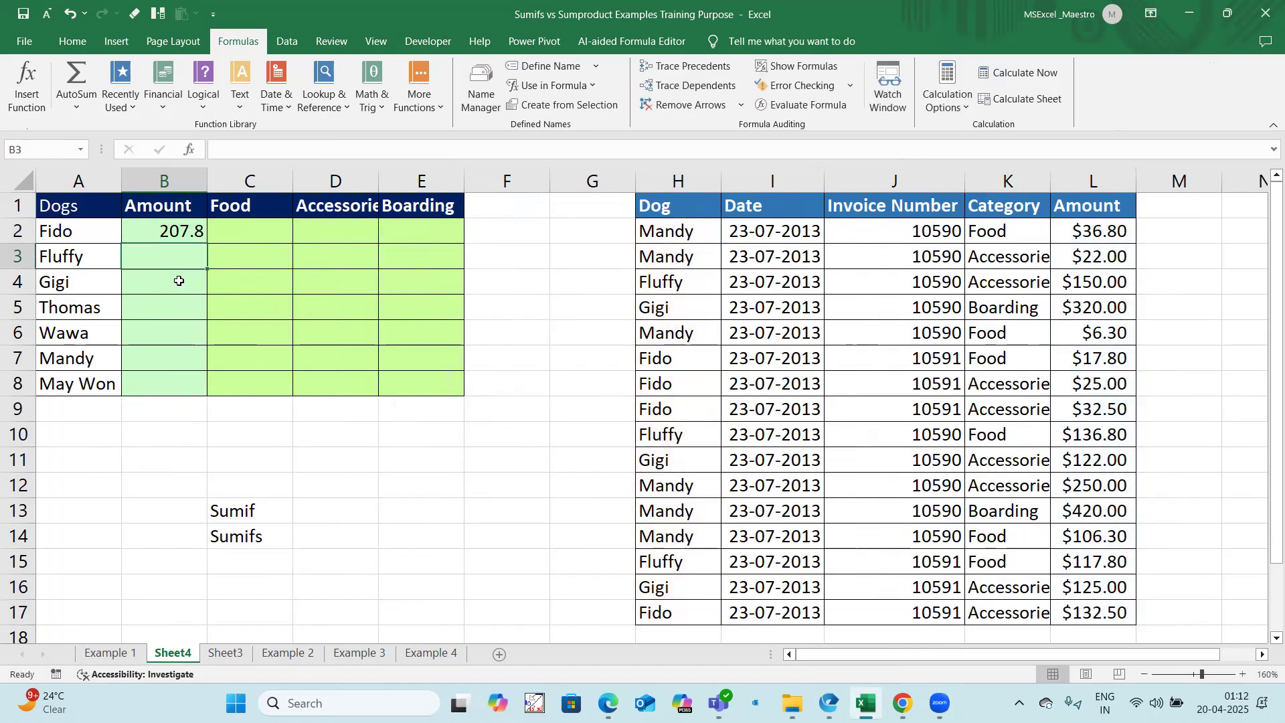
{"action": "left_click", "coordinate": [181, 231]}
{"action": "double_click", "coordinate": [210, 243]}
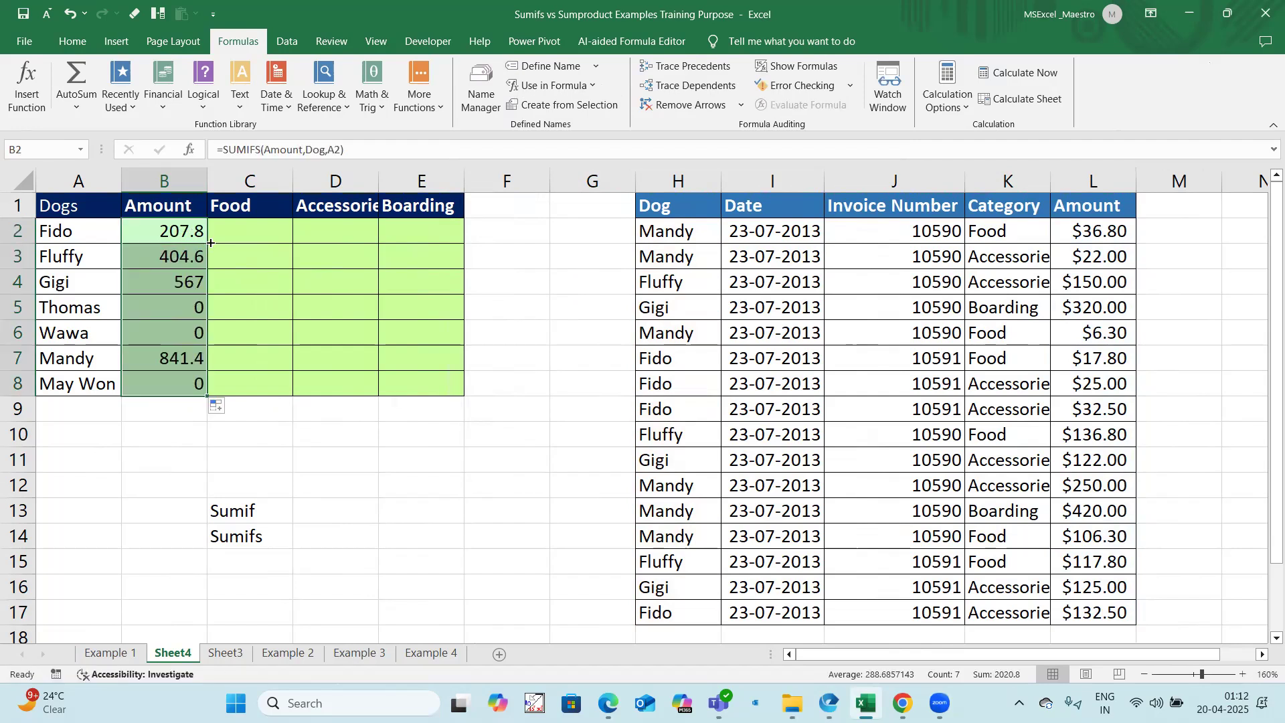
Step: Enter a SUMIFS formula in C2 that totals Amount where Dog matches A2 and Category matches C1
{"action": "left_click", "coordinate": [222, 239]}
{"action": "type", "text": "=sumi"}
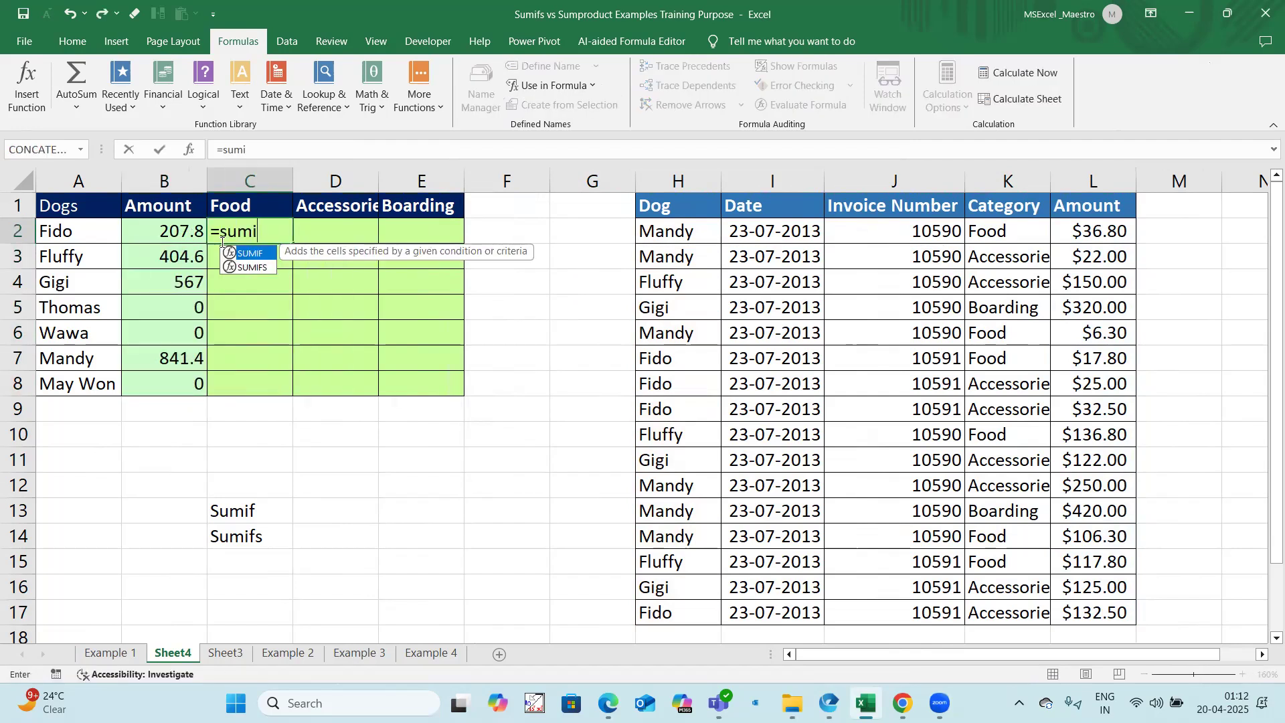
{"action": "type", "text": "fs(Amount"}
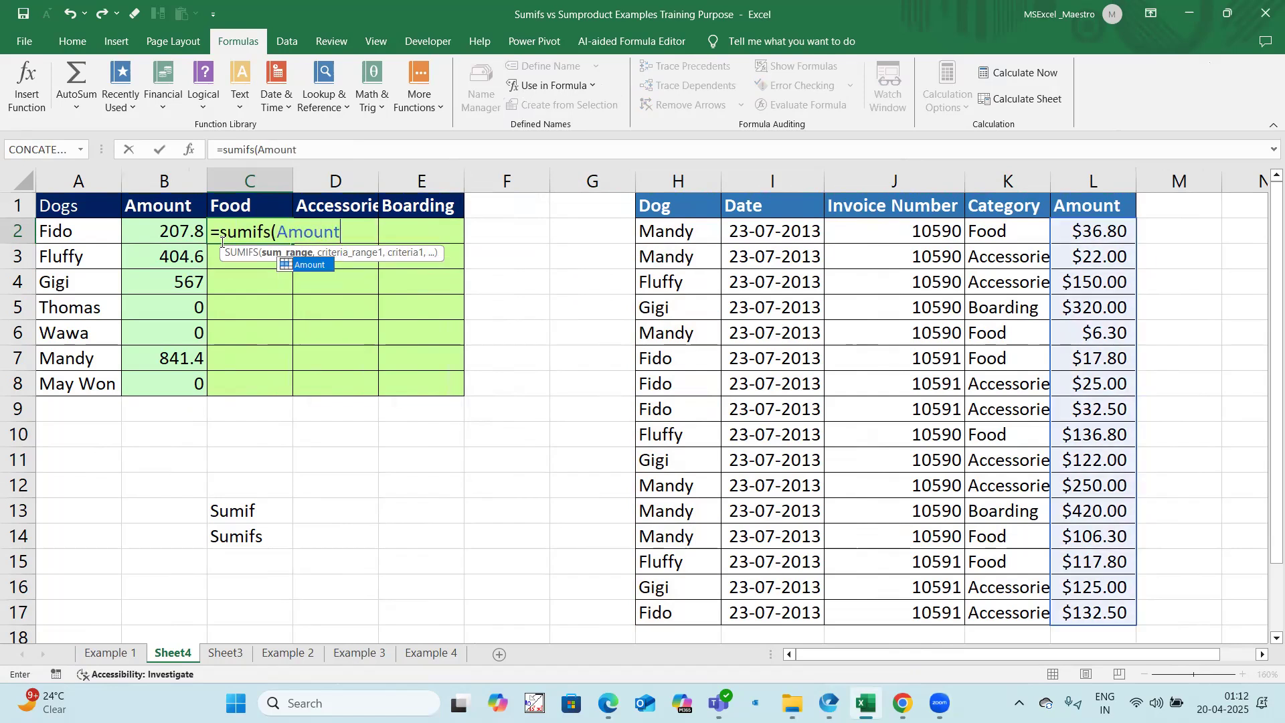
{"action": "type", "text": ",Dog"}
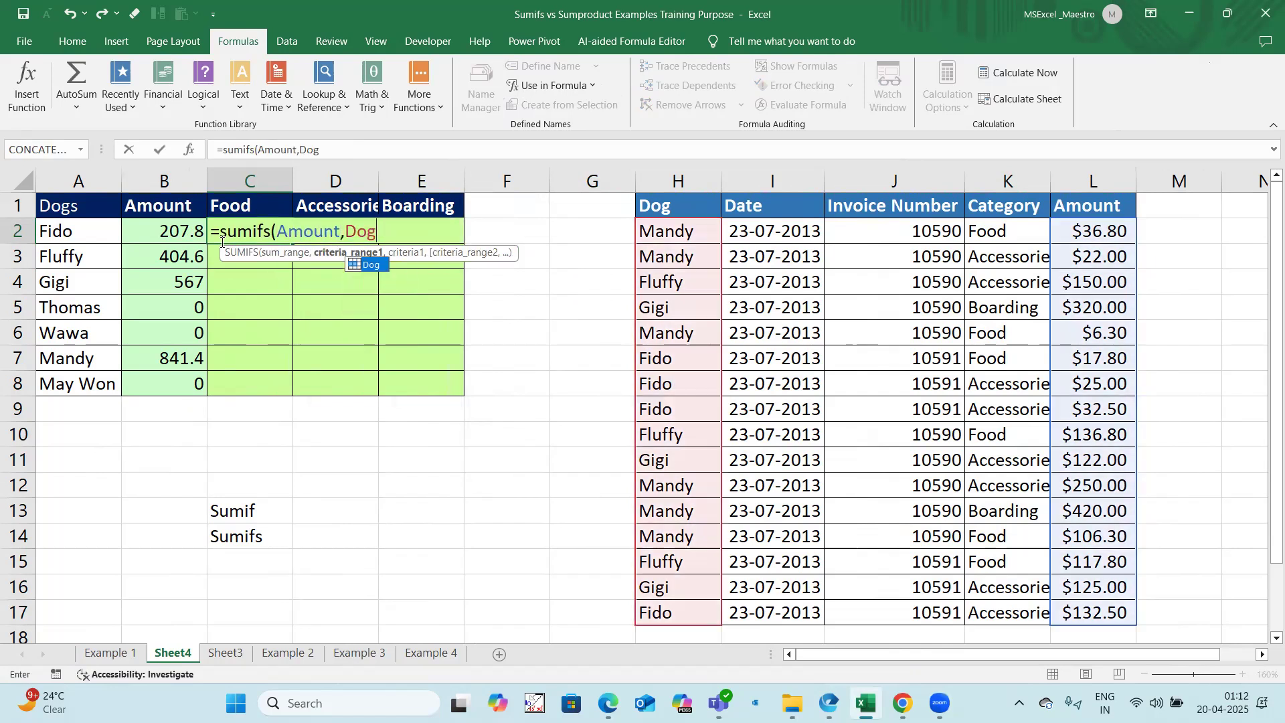
{"action": "type", "text": ",A2,Categ"}
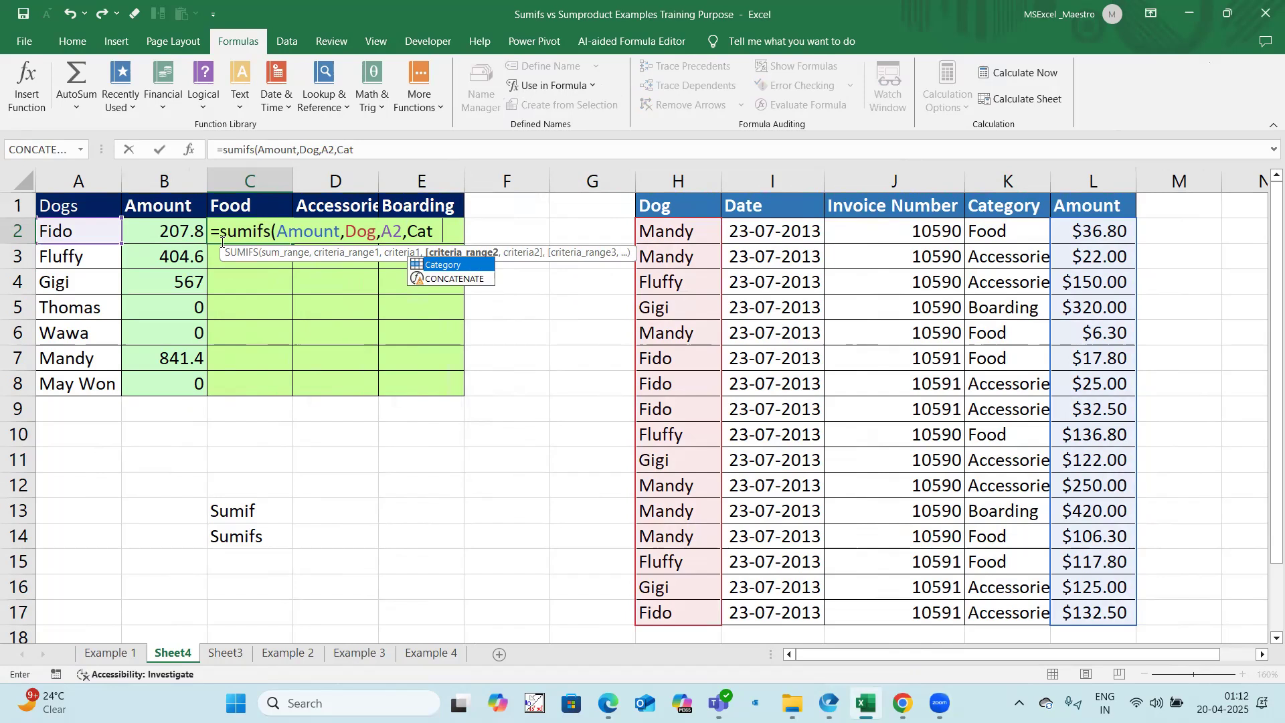
{"action": "double_click", "coordinate": [446, 265]}
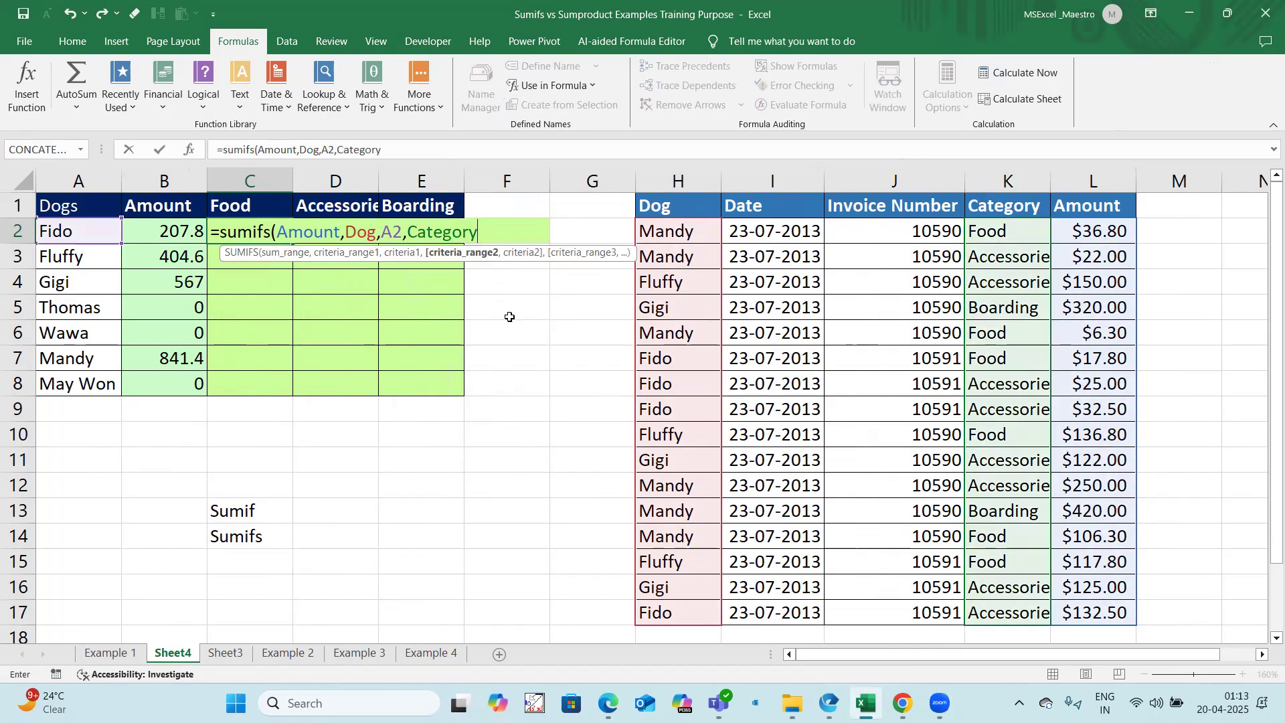
{"action": "type", "text": ",C1)"}
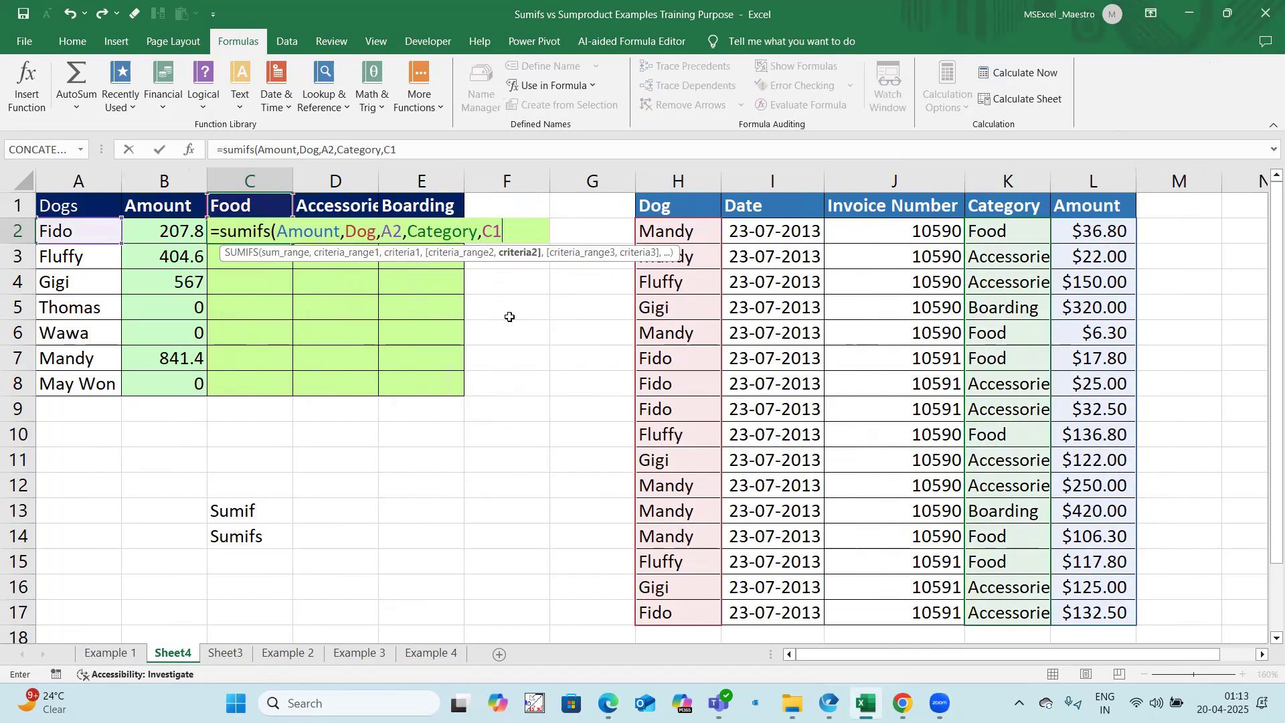
Step: Lock the column of the dog criterion as $A2 and the row of the category criterion as C$1, and commit the C2 formula
{"action": "double_click", "coordinate": [324, 150]}
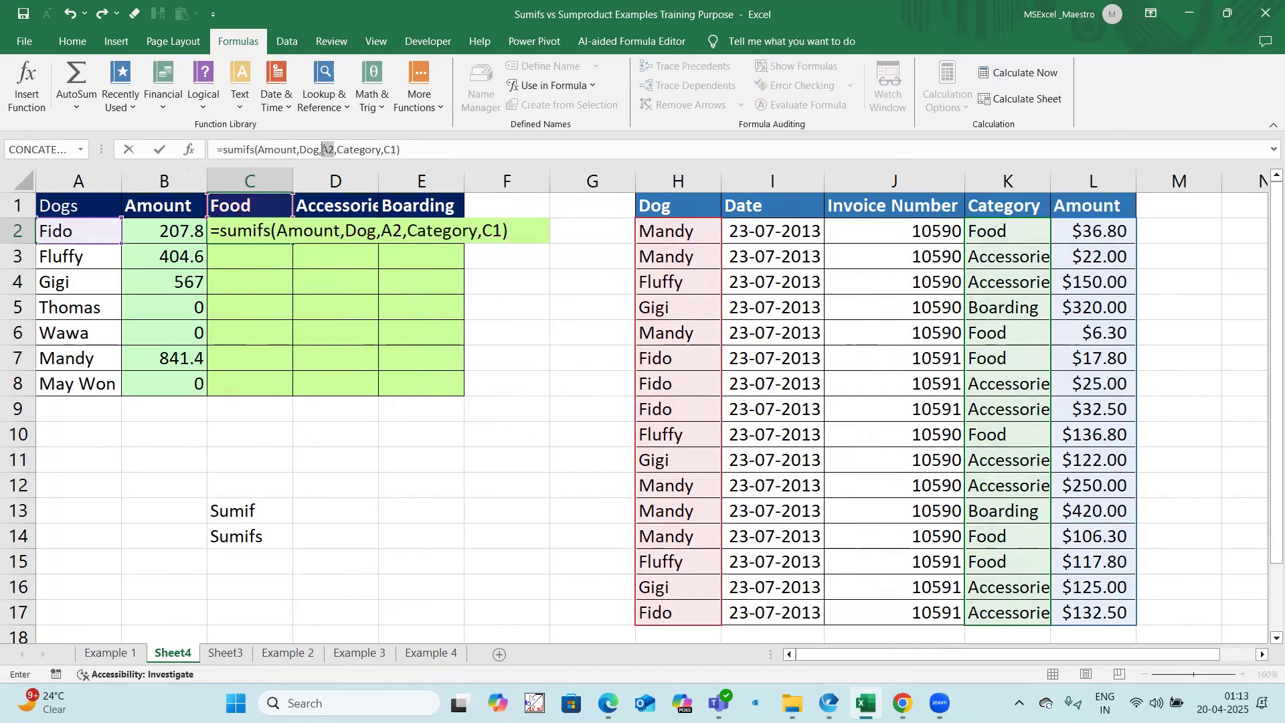
{"action": "key", "text": "F4"}
{"action": "key", "text": "F4"}
{"action": "key", "text": "F4"}
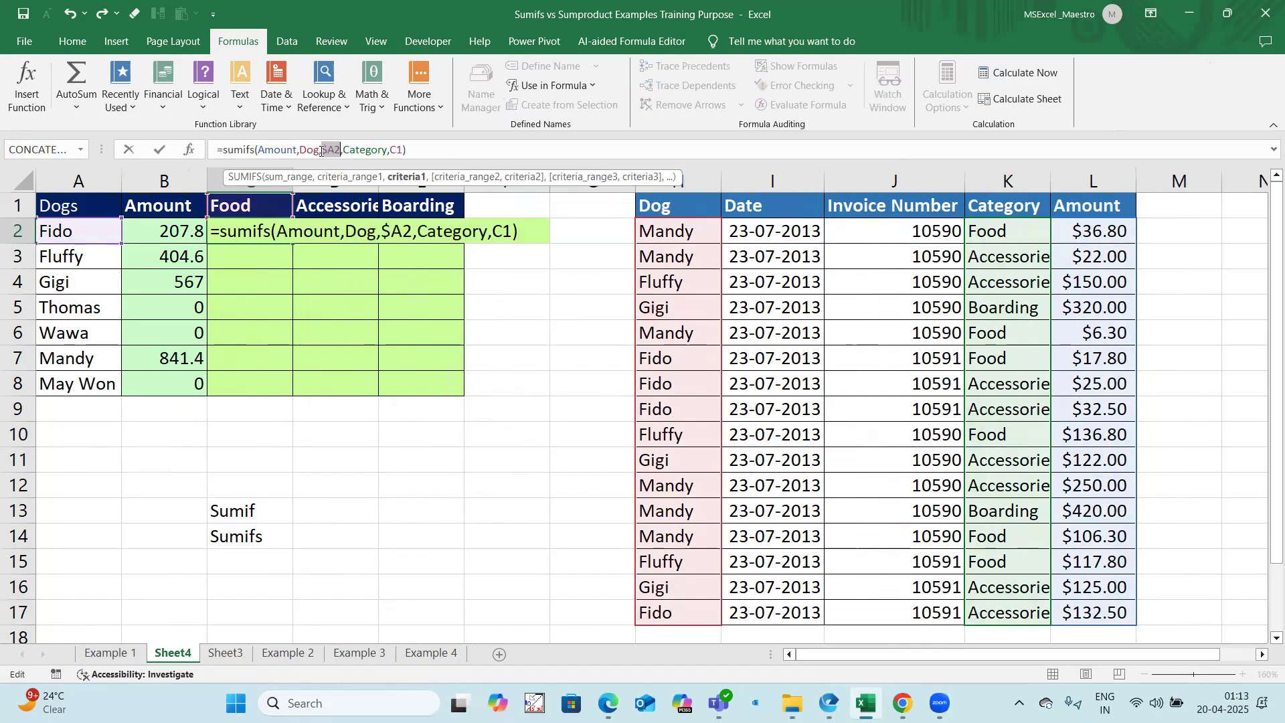
{"action": "double_click", "coordinate": [394, 150]}
{"action": "key", "text": "F4"}
{"action": "key", "text": "F4"}
{"action": "key", "text": "F4"}
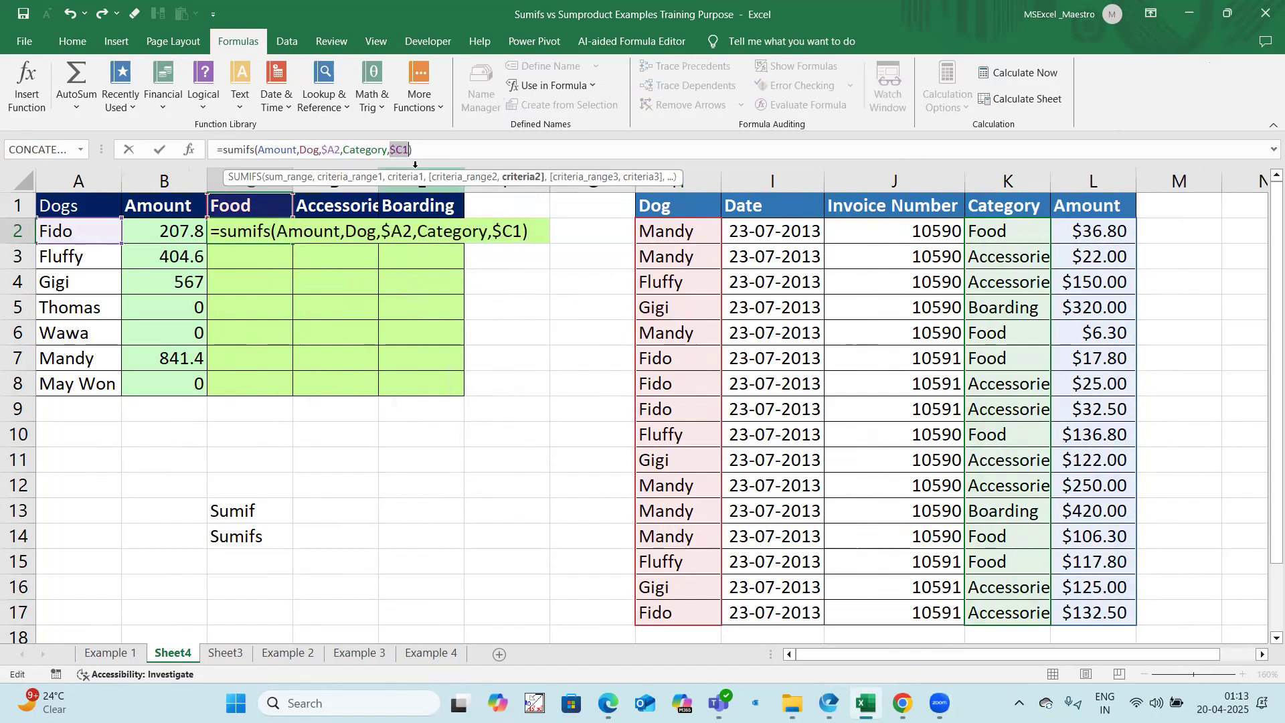
{"action": "key", "text": "F4"}
{"action": "key", "text": "F4"}
{"action": "key", "text": "F4"}
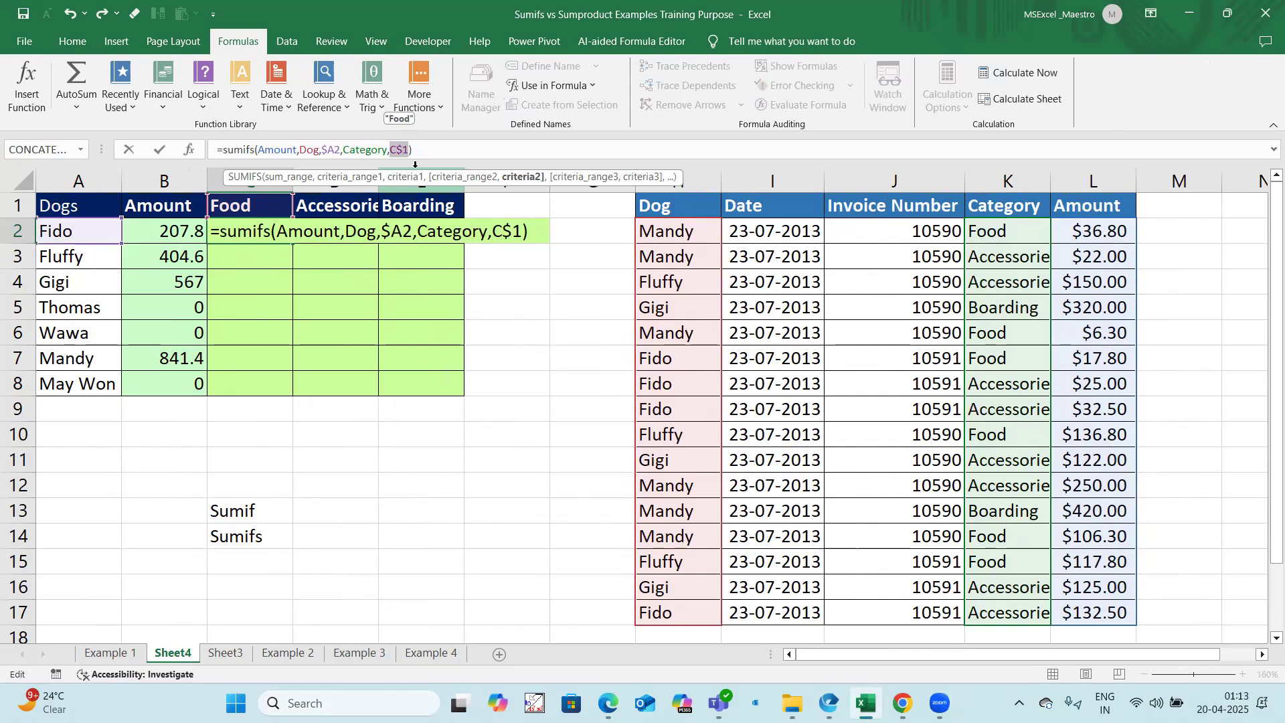
{"action": "key", "text": "Return"}
Step: Fill the C2 formula right and down through E8
{"action": "left_click_drag", "start_coordinate": [399, 369], "coordinate": [402, 382]}
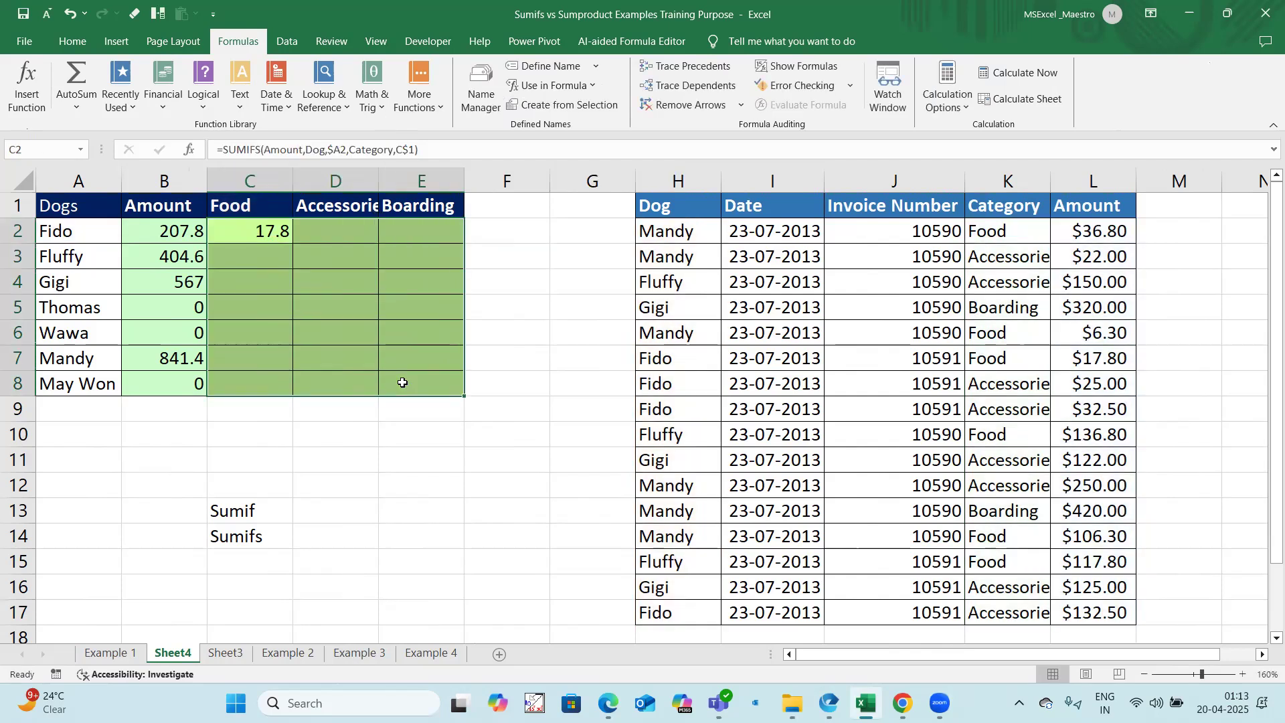
{"action": "key", "text": "ctrl+r"}
{"action": "key", "text": "ctrl+d"}
Step: Examine the named-range SUMIFS formulas and category amounts in rows 2, 3 and 7 on Sheet4
{"action": "left_click_drag", "start_coordinate": [265, 364], "coordinate": [397, 361]}
{"action": "left_click_drag", "start_coordinate": [268, 258], "coordinate": [435, 265]}
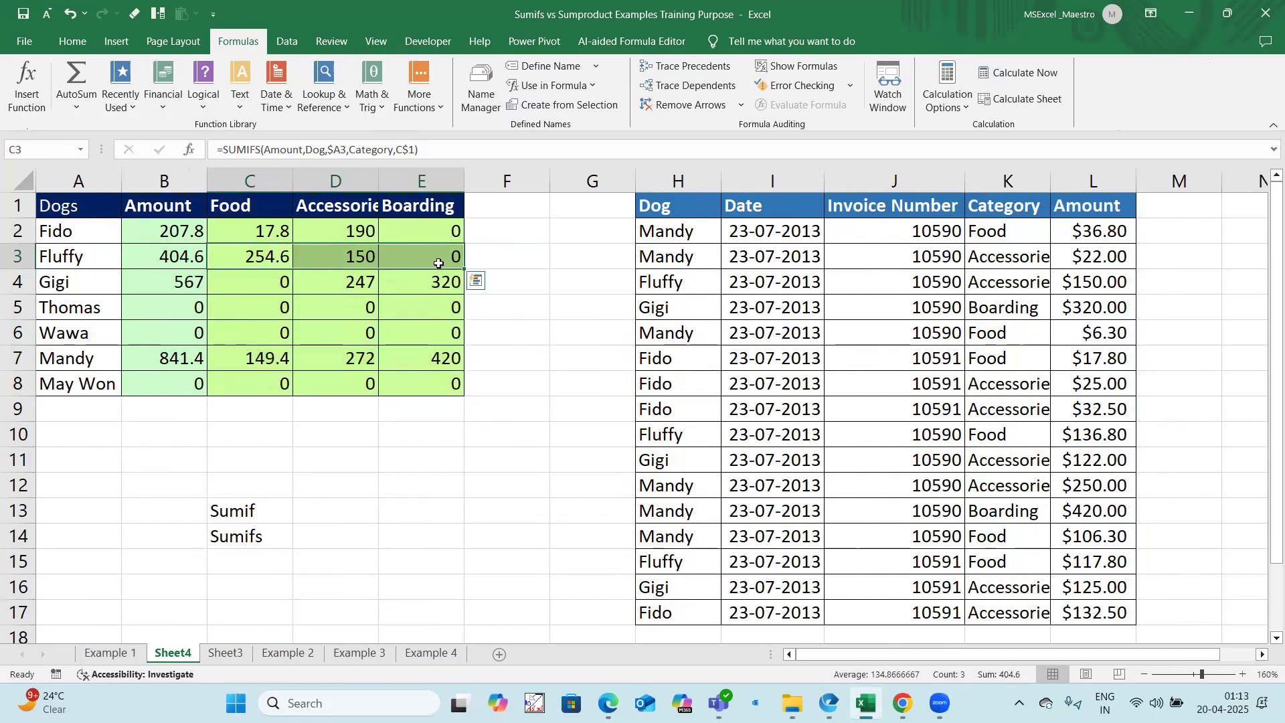
{"action": "left_click", "coordinate": [242, 227]}
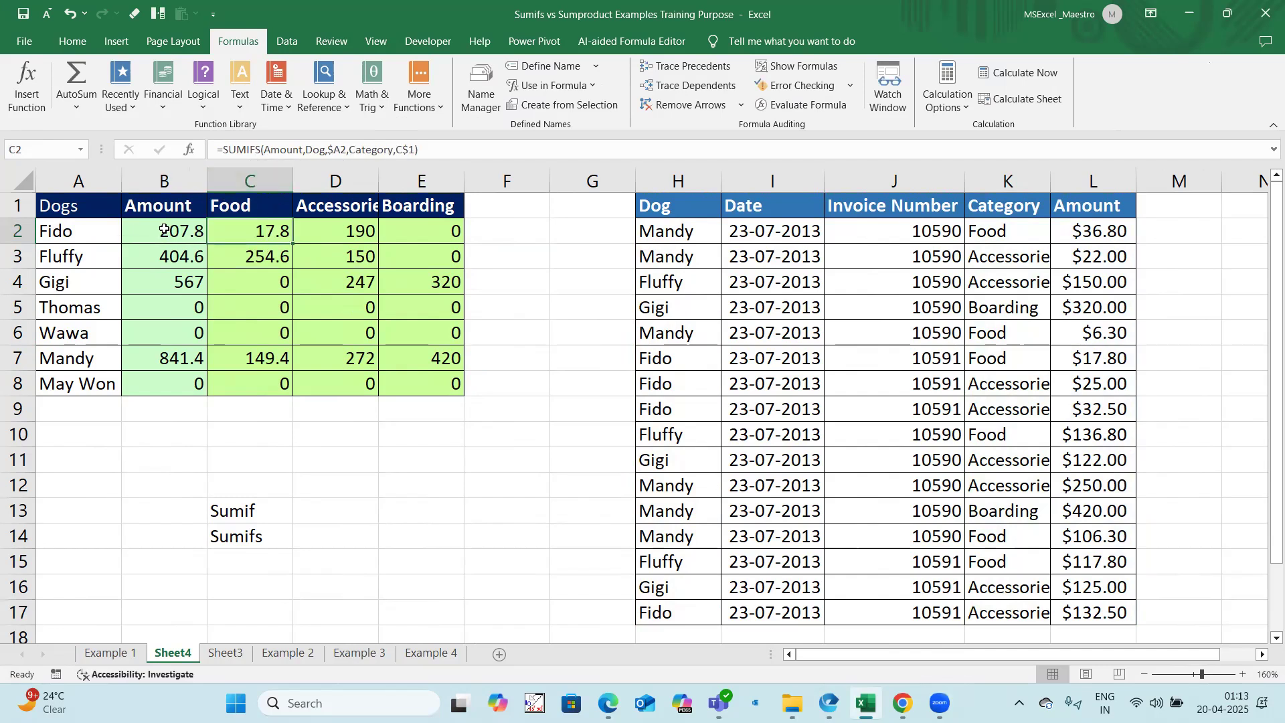
{"action": "left_click", "coordinate": [248, 258]}
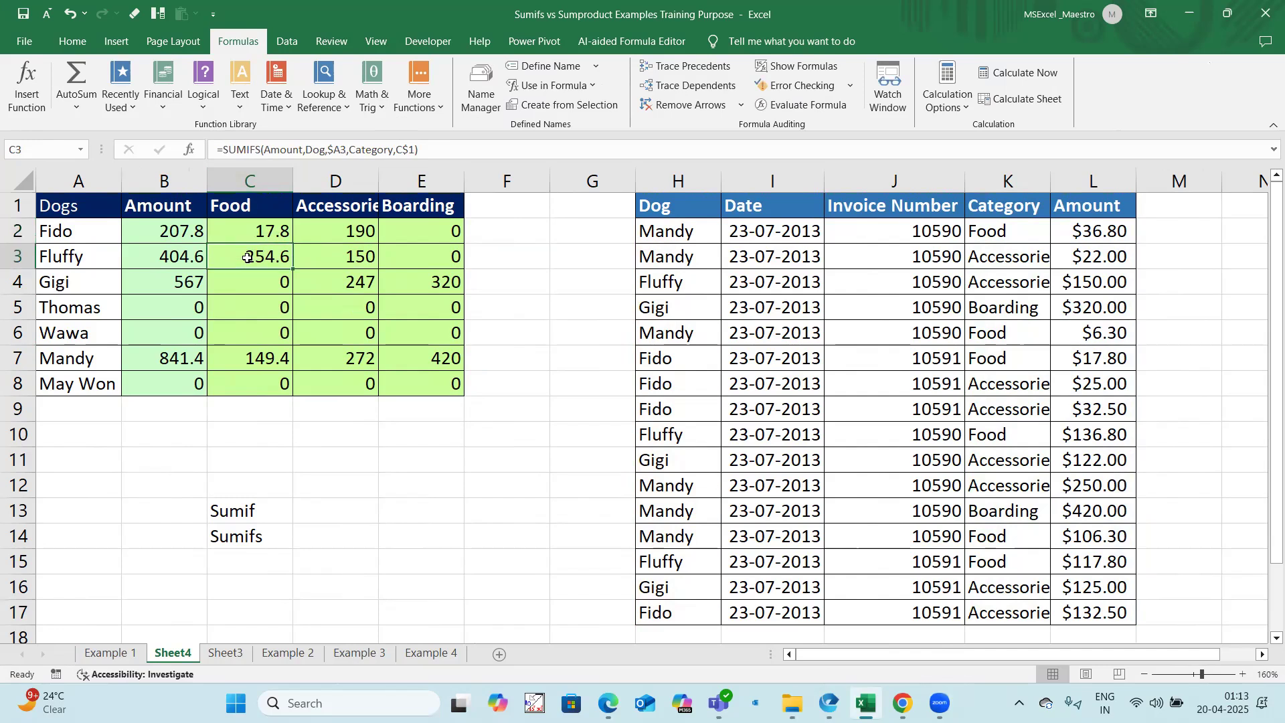
{"action": "left_click", "coordinate": [194, 258]}
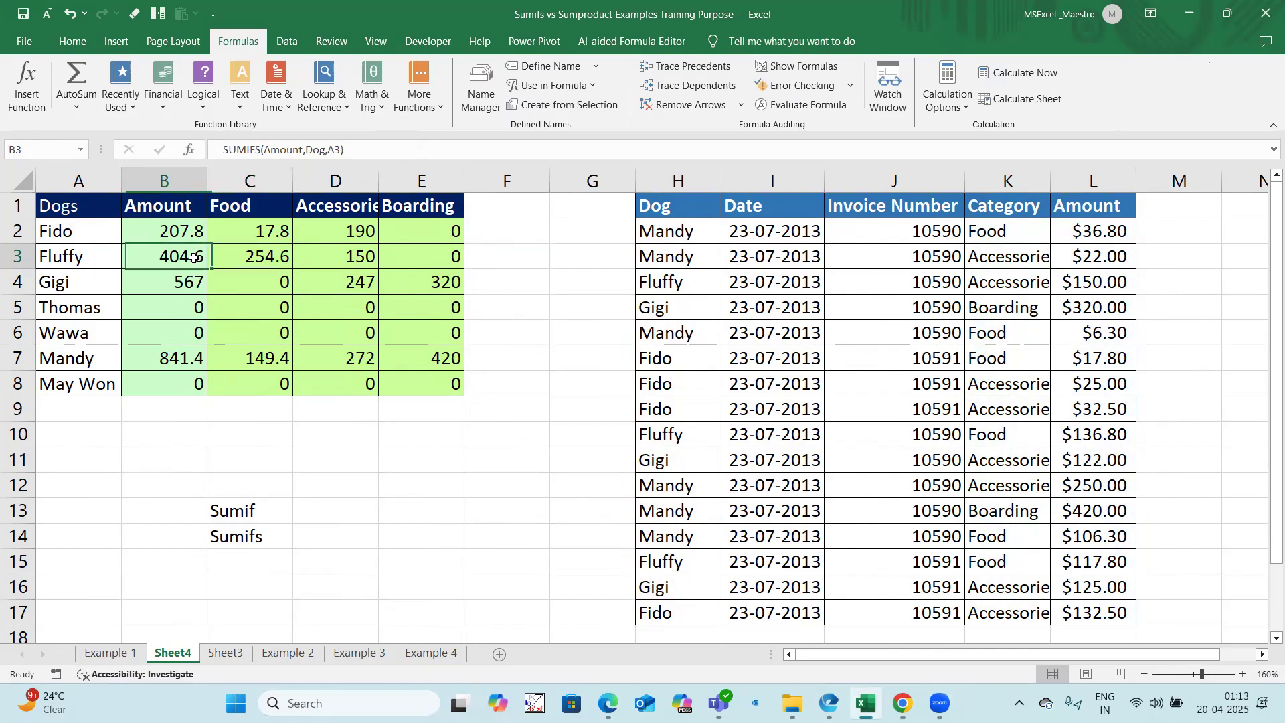
{"action": "left_click", "coordinate": [303, 256]}
{"action": "left_click", "coordinate": [264, 232]}
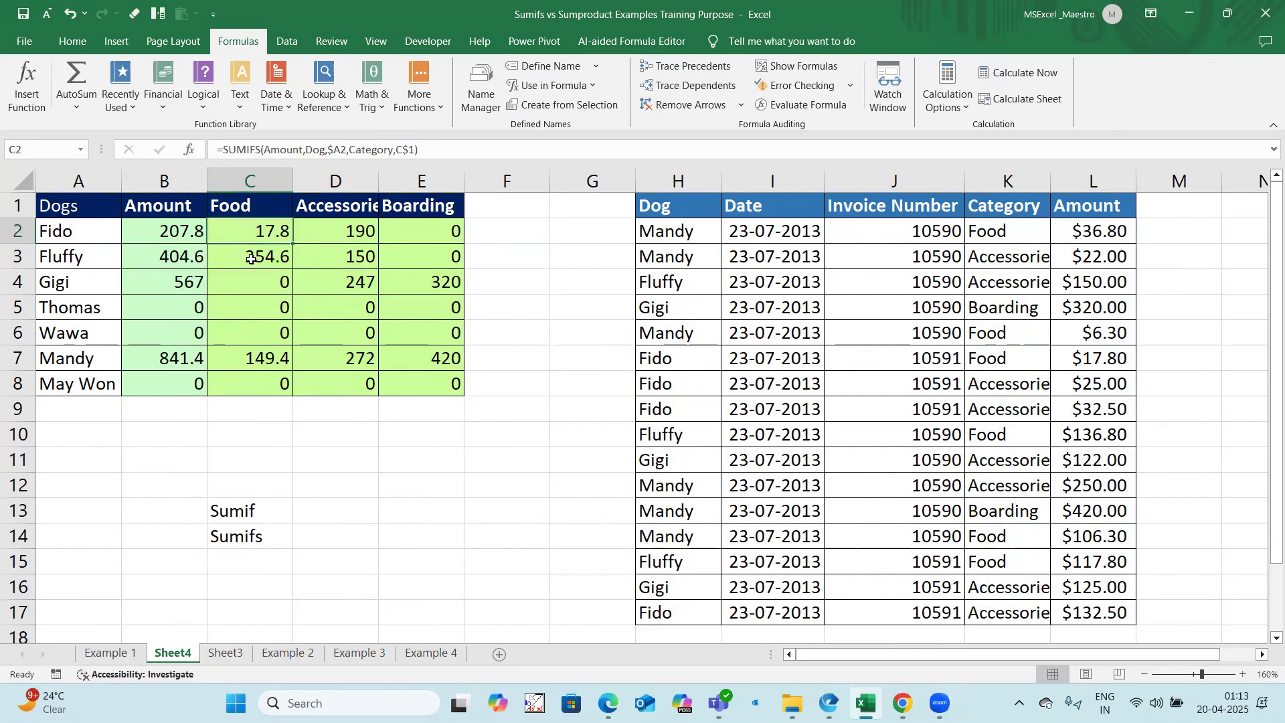
{"action": "left_click", "coordinate": [251, 259]}
Step: Examine the cell-reference SUMIFS formulas in the Food and Accessories columns on the Example 1 sheet for comparison
{"action": "left_click", "coordinate": [110, 653]}
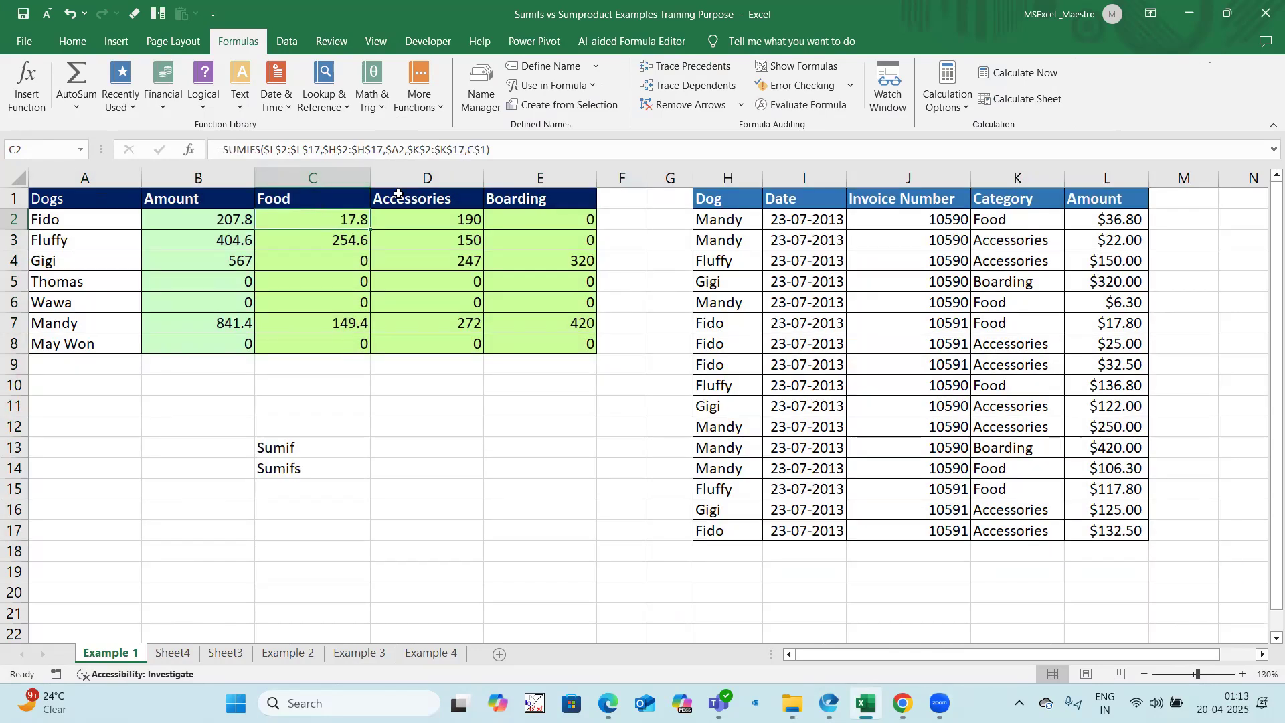
{"action": "left_click", "coordinate": [321, 245]}
{"action": "left_click", "coordinate": [414, 240]}
{"action": "left_click", "coordinate": [335, 319]}
{"action": "left_click", "coordinate": [435, 321]}
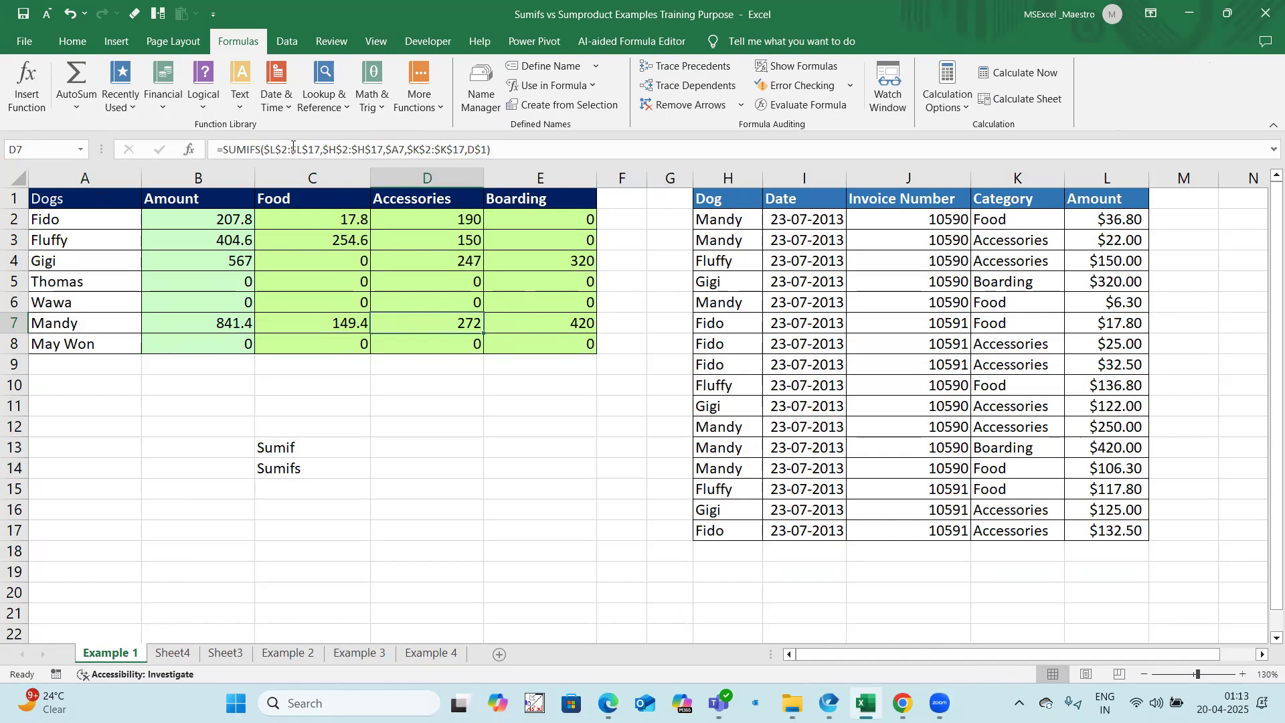
{"action": "left_click", "coordinate": [469, 262]}
{"action": "left_click", "coordinate": [468, 237]}
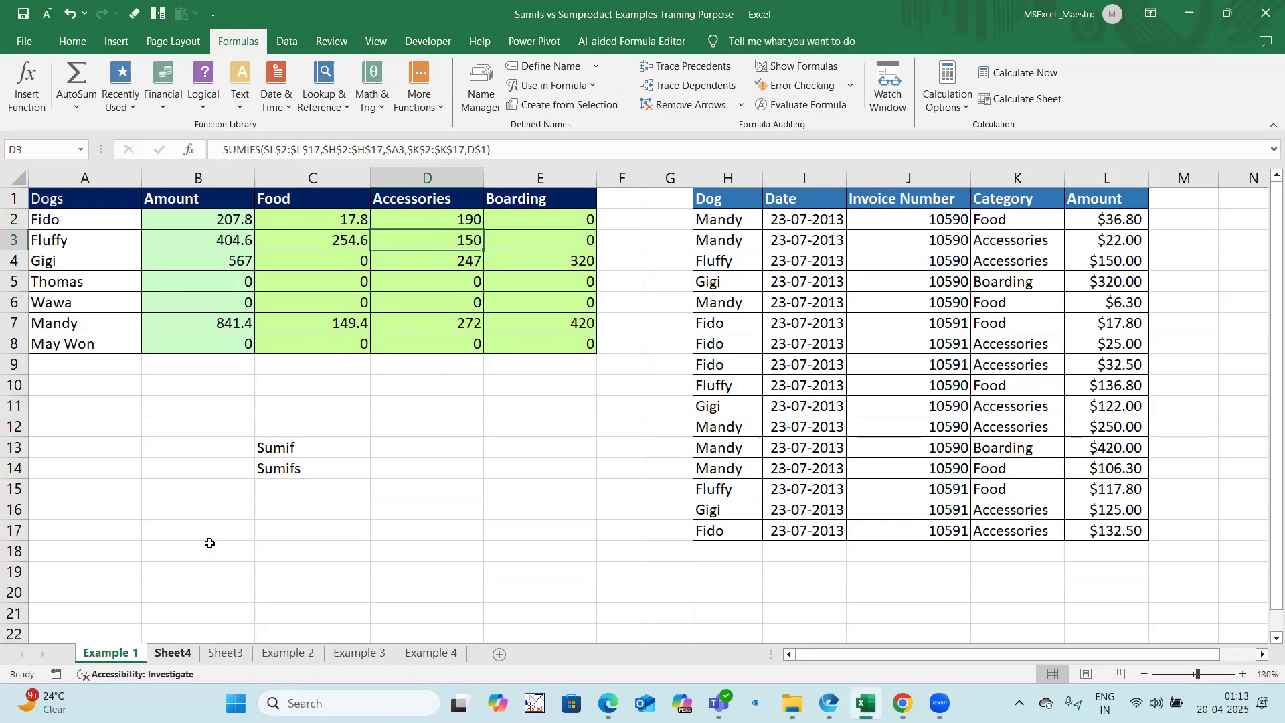
Step: Return to Sheet4 and examine the named-range formulas in the Gigi, Wawa and Mandy rows across the three category columns
{"action": "left_click", "coordinate": [173, 652]}
{"action": "left_click", "coordinate": [281, 281]}
{"action": "left_click", "coordinate": [332, 282]}
{"action": "left_click", "coordinate": [407, 284]}
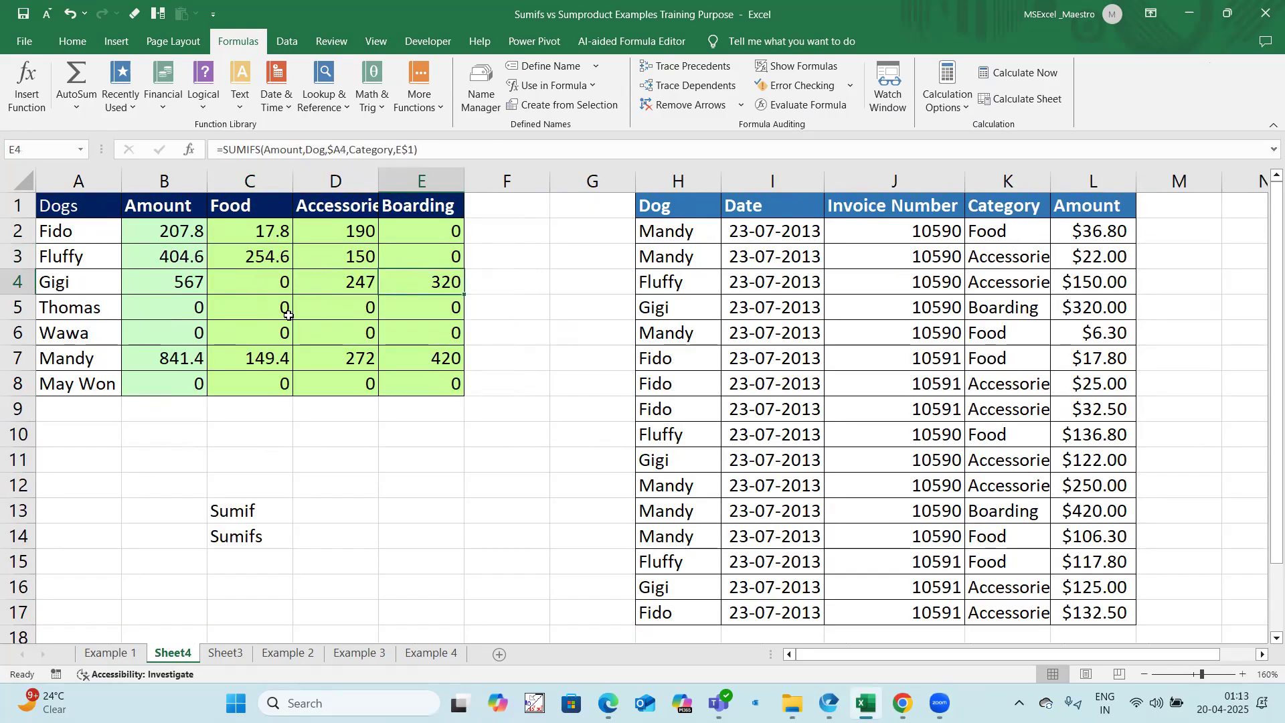
{"action": "left_click", "coordinate": [265, 330]}
{"action": "left_click", "coordinate": [338, 329]}
{"action": "left_click", "coordinate": [396, 328]}
{"action": "left_click", "coordinate": [261, 356]}
{"action": "left_click", "coordinate": [351, 359]}
{"action": "left_click", "coordinate": [413, 355]}
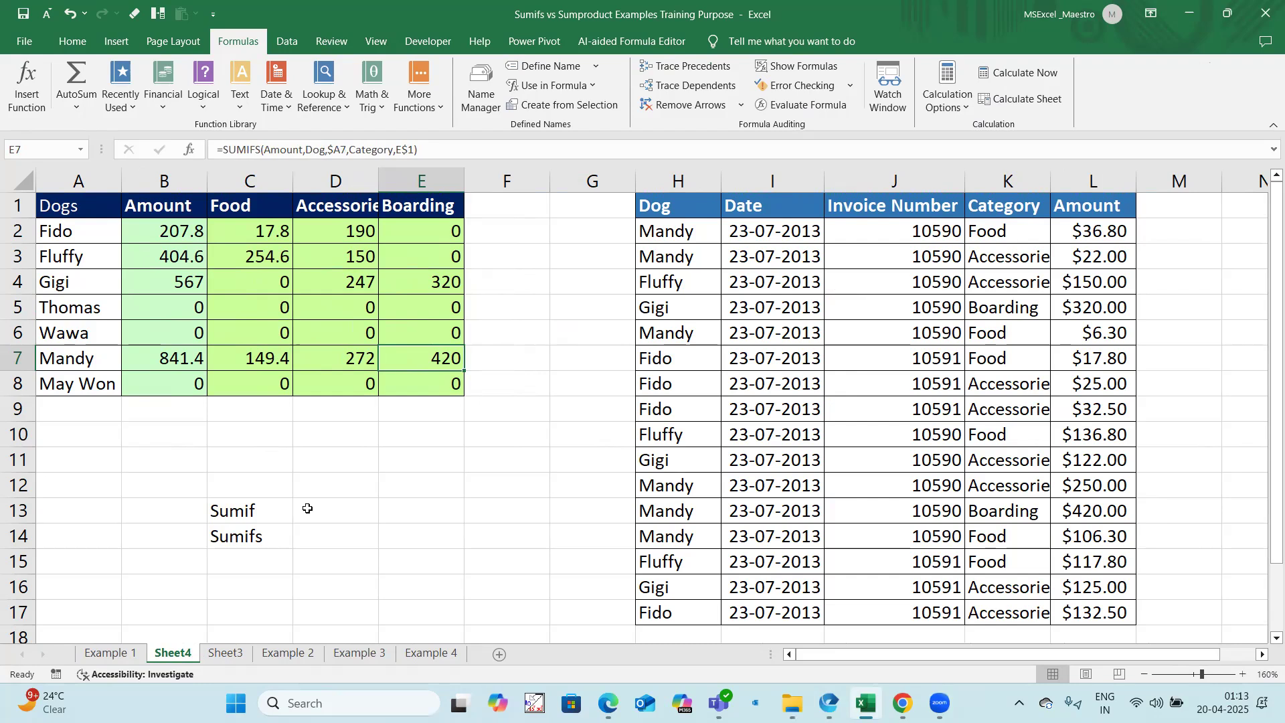
Step: Copy all of Sheet4 and paste it at A1 of the blank Sheet5 in the Excel for the web workbook open in Edge
{"action": "left_click", "coordinate": [29, 188]}
{"action": "key", "text": "ctrl+c"}
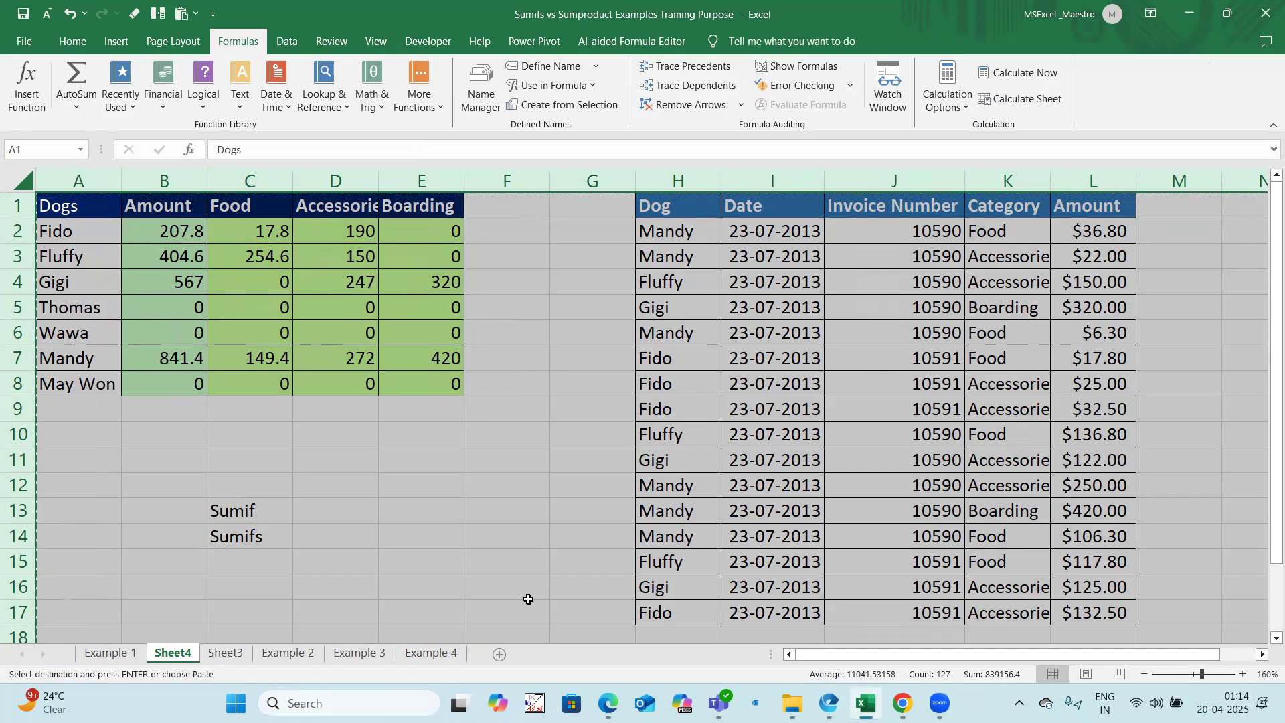
{"action": "mouse_move", "coordinate": [608, 703]}
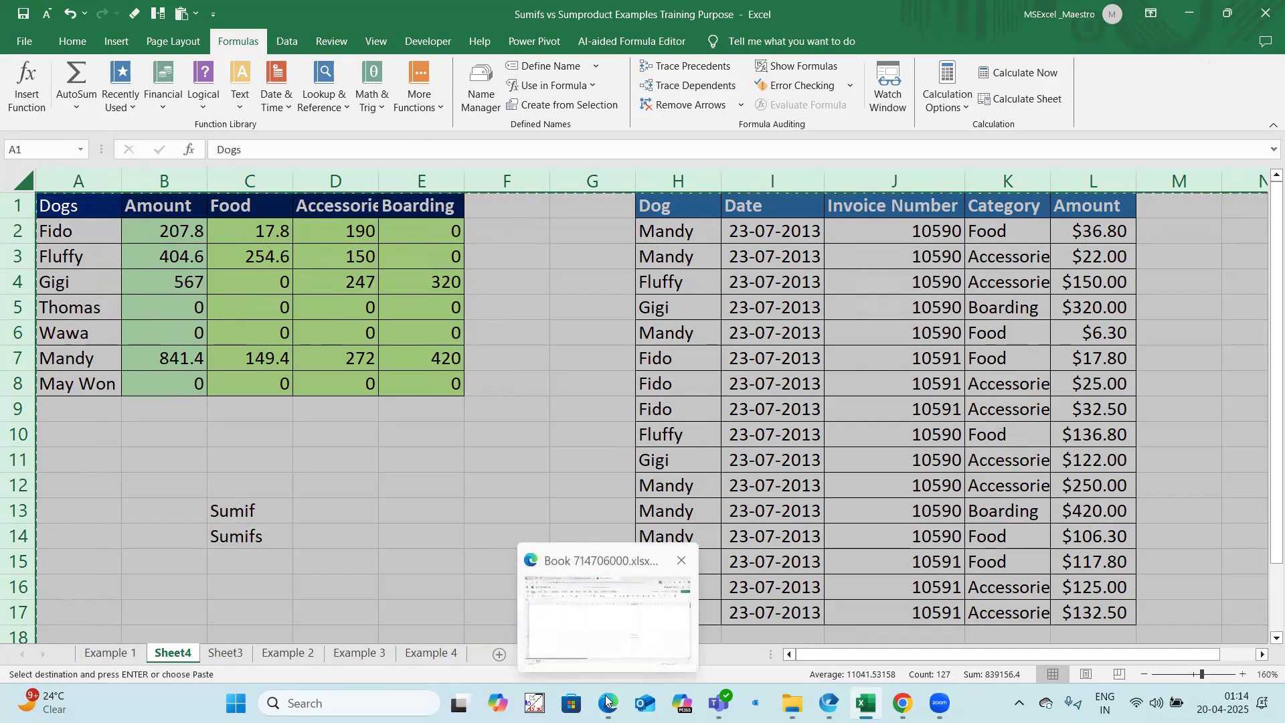
{"action": "left_click", "coordinate": [605, 582]}
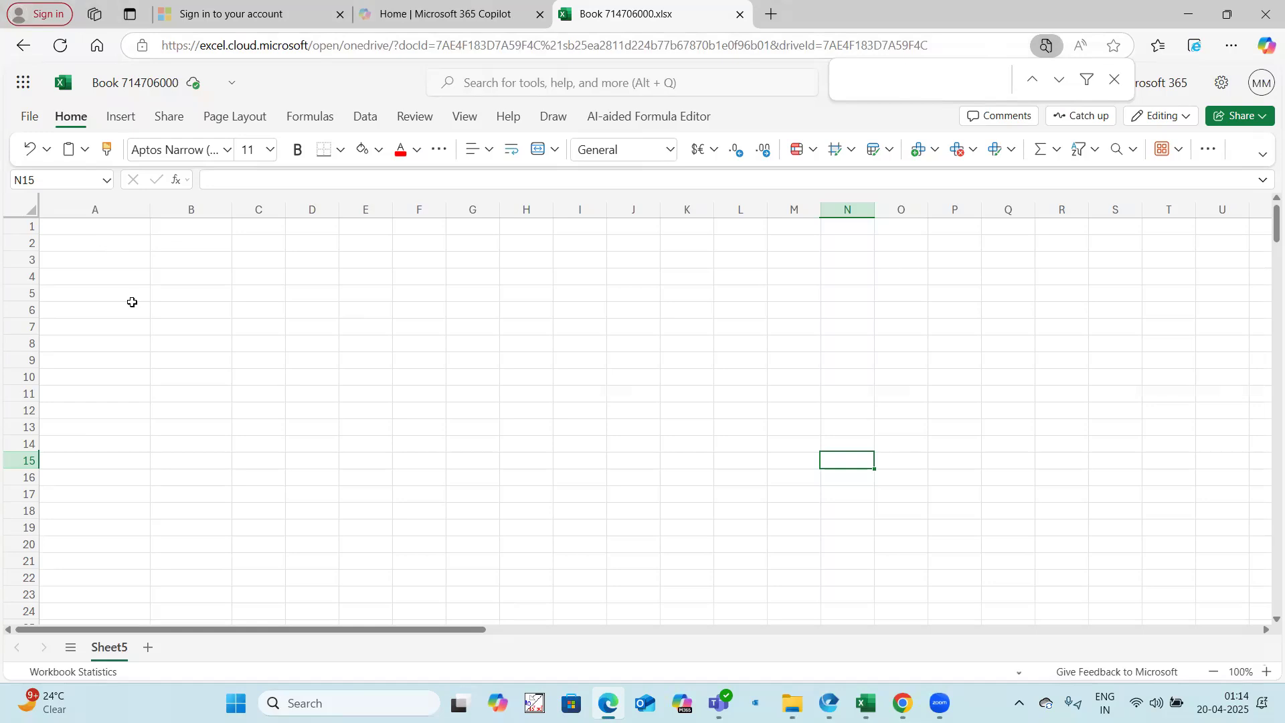
{"action": "left_click", "coordinate": [107, 260]}
{"action": "left_click", "coordinate": [100, 230]}
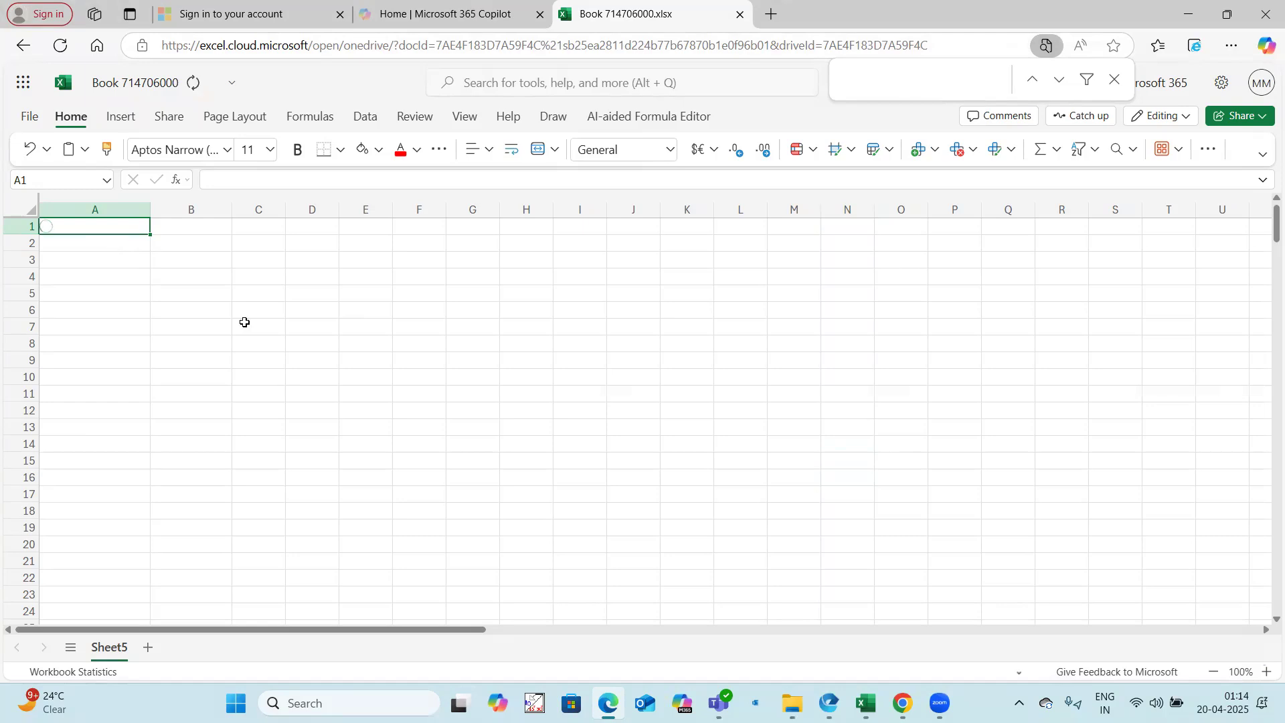
Step: Copy the summary A1:E8 to O1, pasting the values only and the formatting only
{"action": "left_click_drag", "start_coordinate": [115, 230], "coordinate": [399, 347]}
{"action": "key", "text": "ctrl+c"}
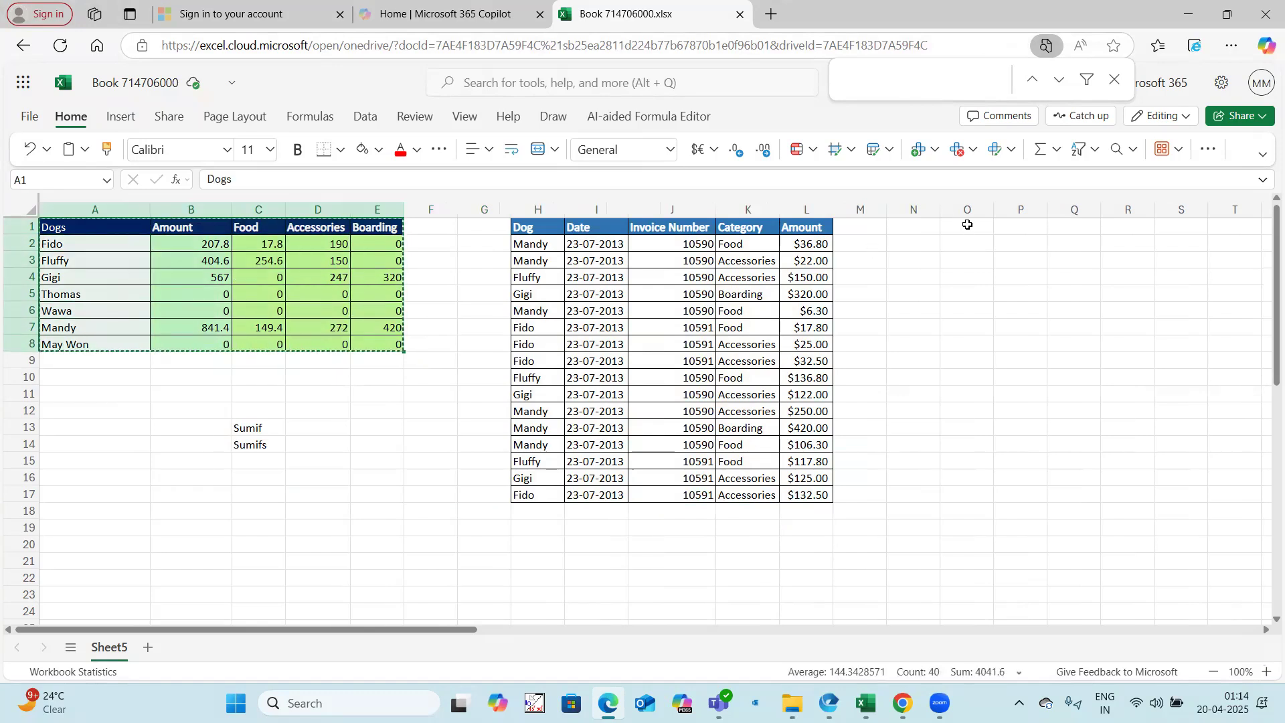
{"action": "left_click", "coordinate": [967, 225]}
{"action": "right_click", "coordinate": [970, 226]}
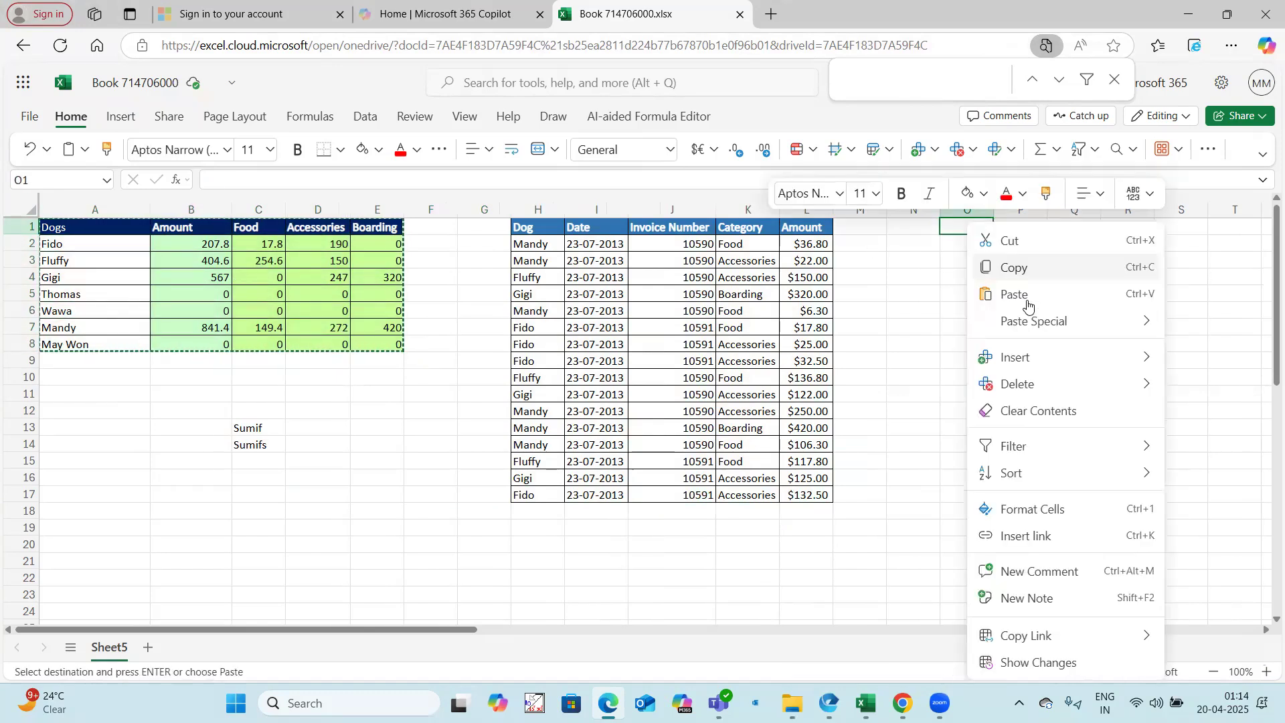
{"action": "mouse_move", "coordinate": [1024, 321]}
{"action": "left_click", "coordinate": [865, 320]}
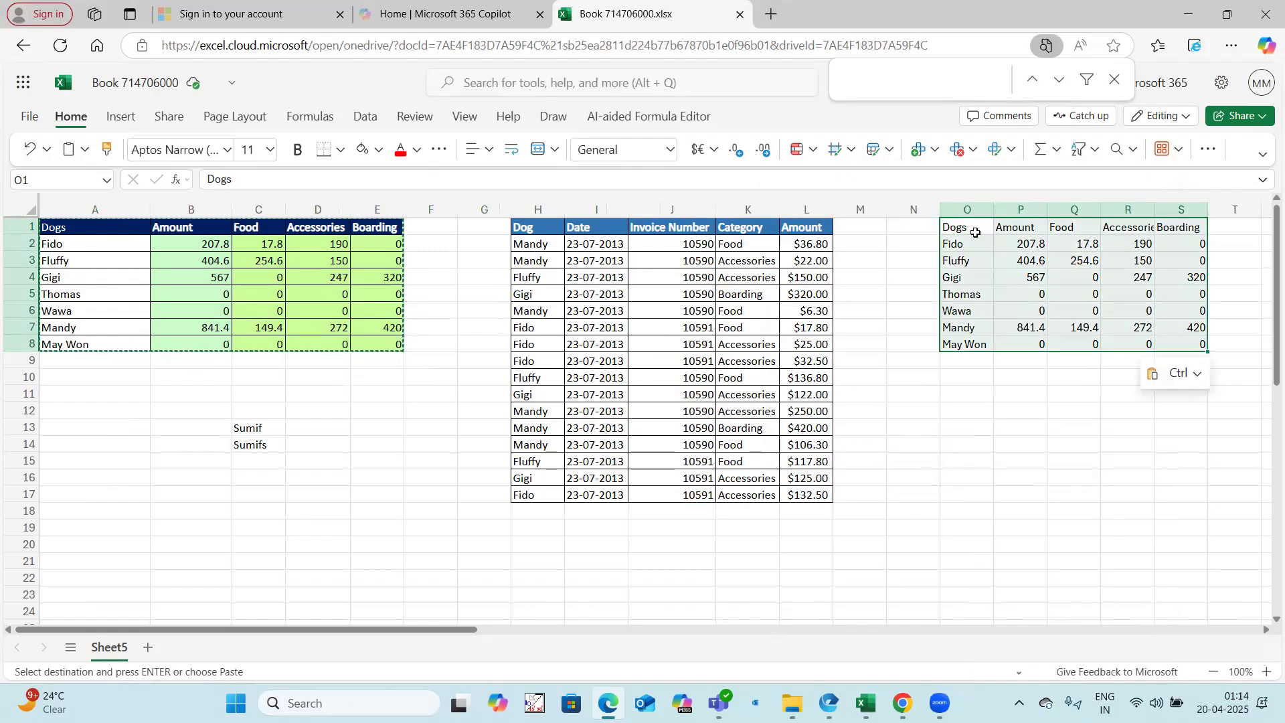
{"action": "right_click", "coordinate": [1045, 402]}
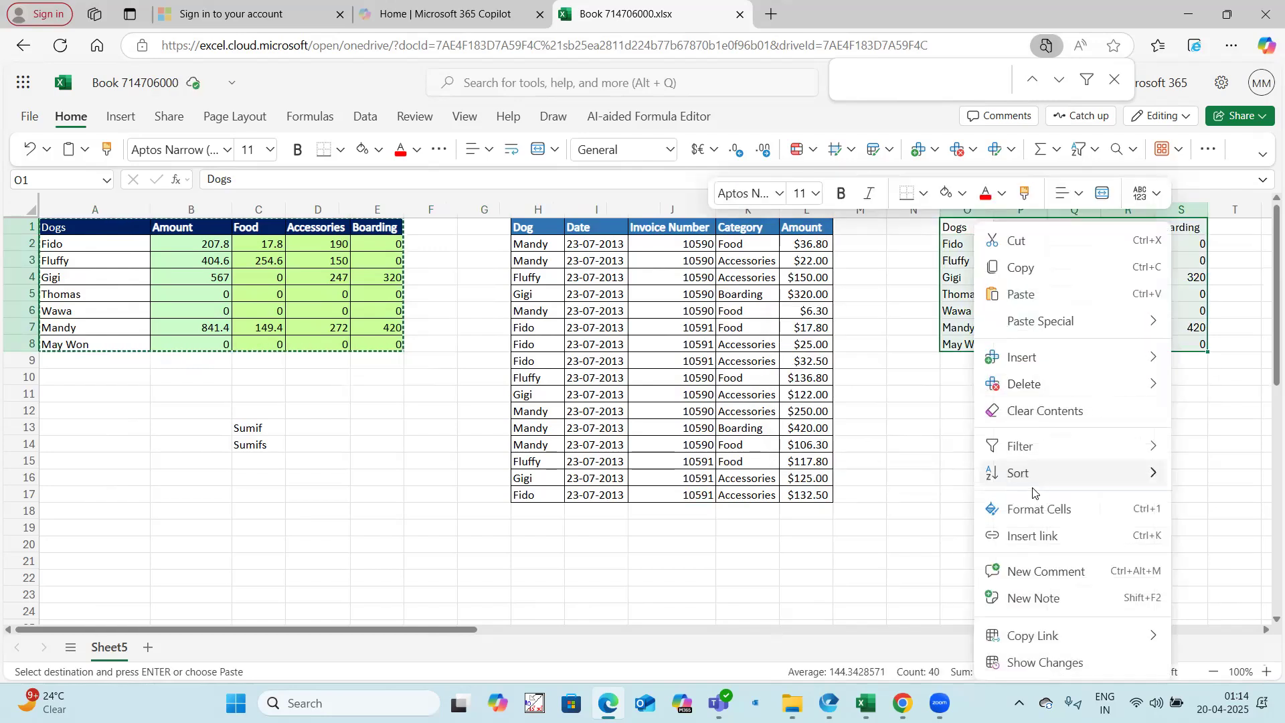
{"action": "mouse_move", "coordinate": [1053, 328]}
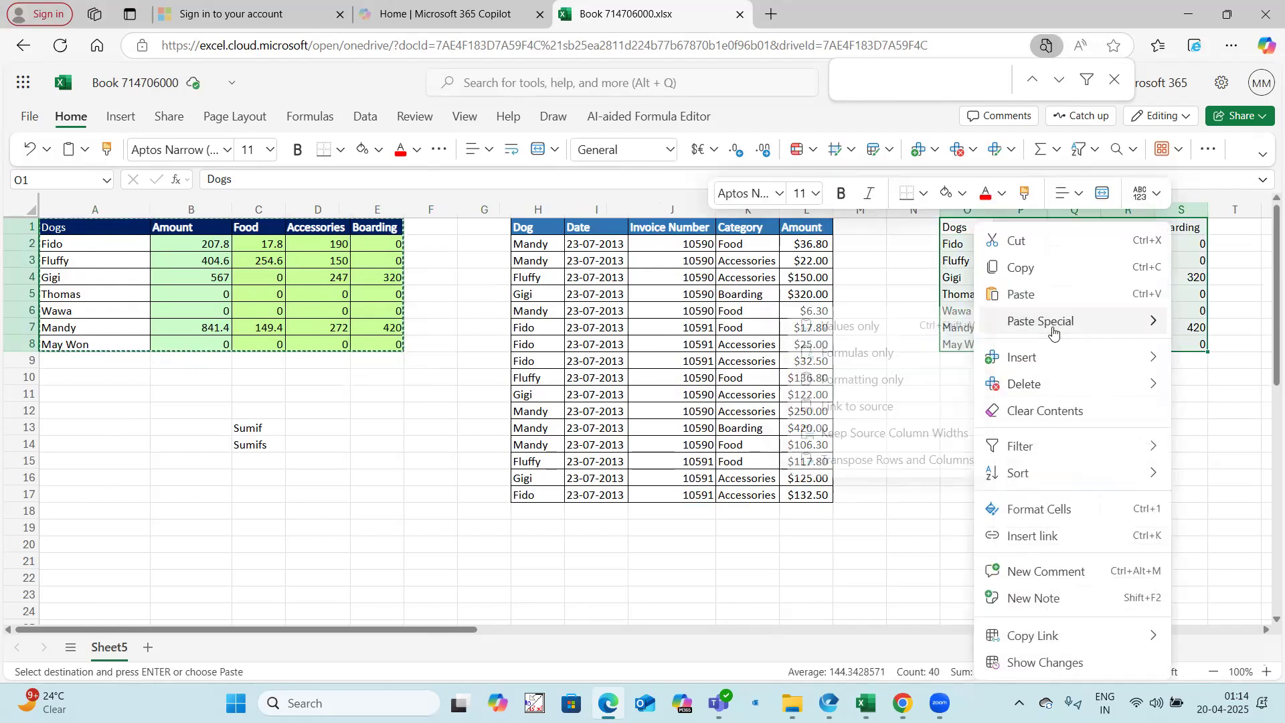
{"action": "left_click", "coordinate": [861, 379]}
Step: Clear the summary values from B2:E8 on Sheet5 and select B2
{"action": "left_click_drag", "start_coordinate": [190, 245], "coordinate": [375, 342]}
{"action": "key", "text": "Delete"}
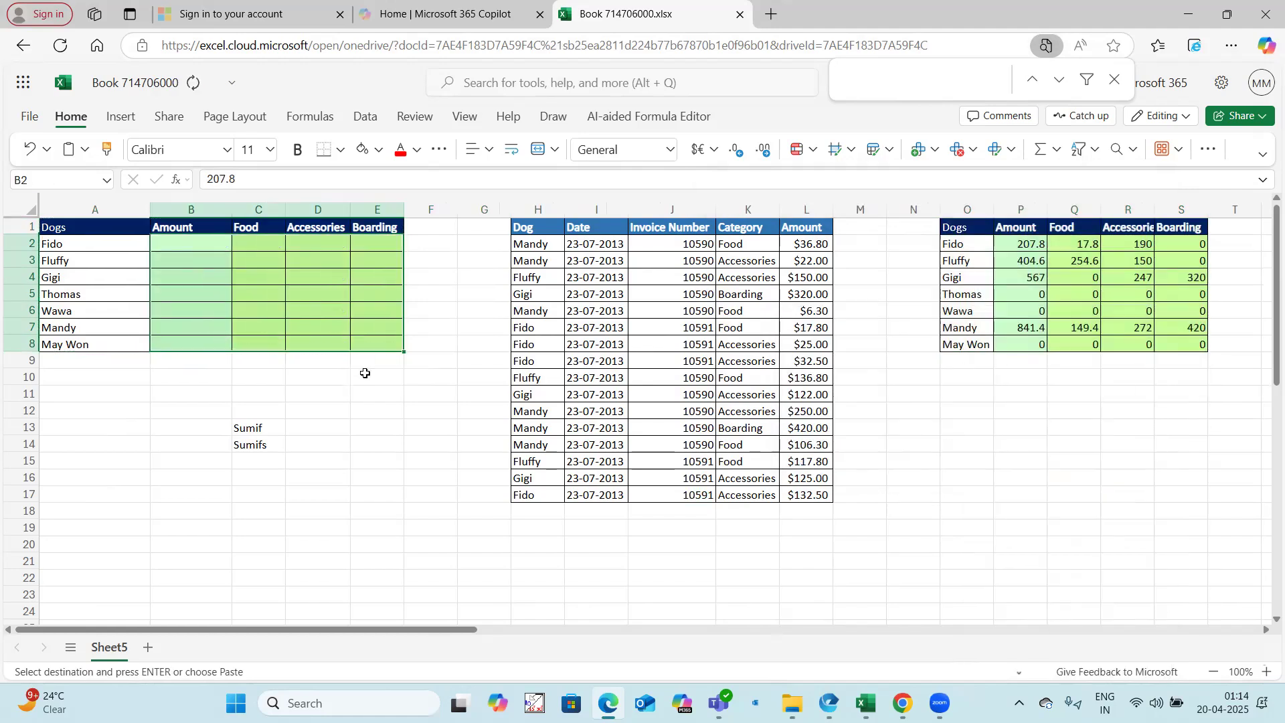
{"action": "left_click", "coordinate": [318, 444]}
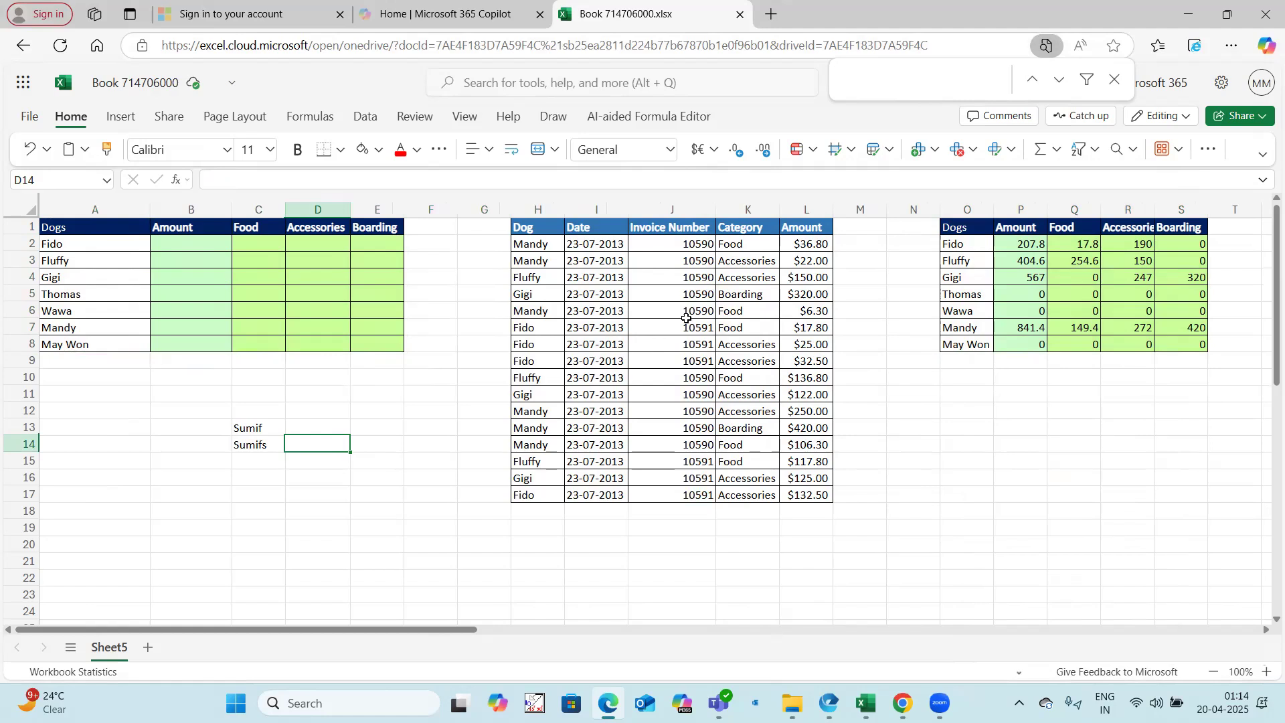
{"action": "scroll", "coordinate": [686, 318], "scroll_direction": "up", "scroll_amount": 2}
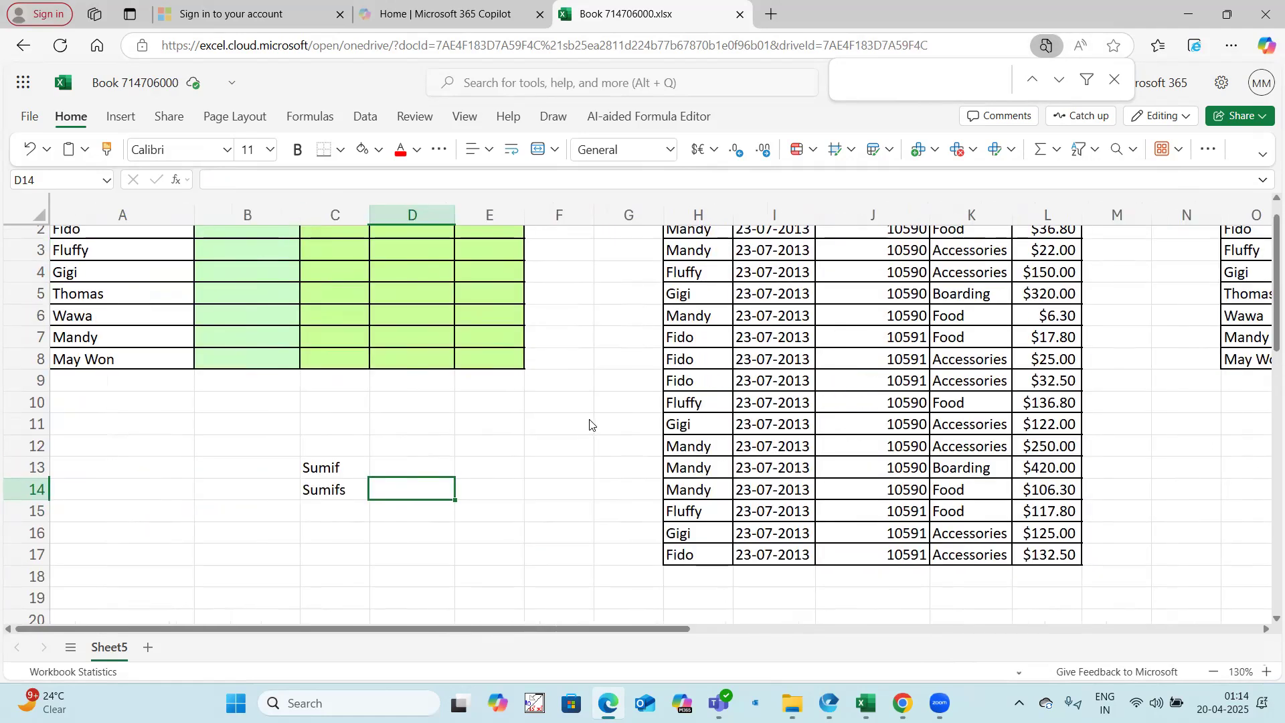
{"action": "scroll", "coordinate": [600, 420], "scroll_direction": "up", "scroll_amount": 1}
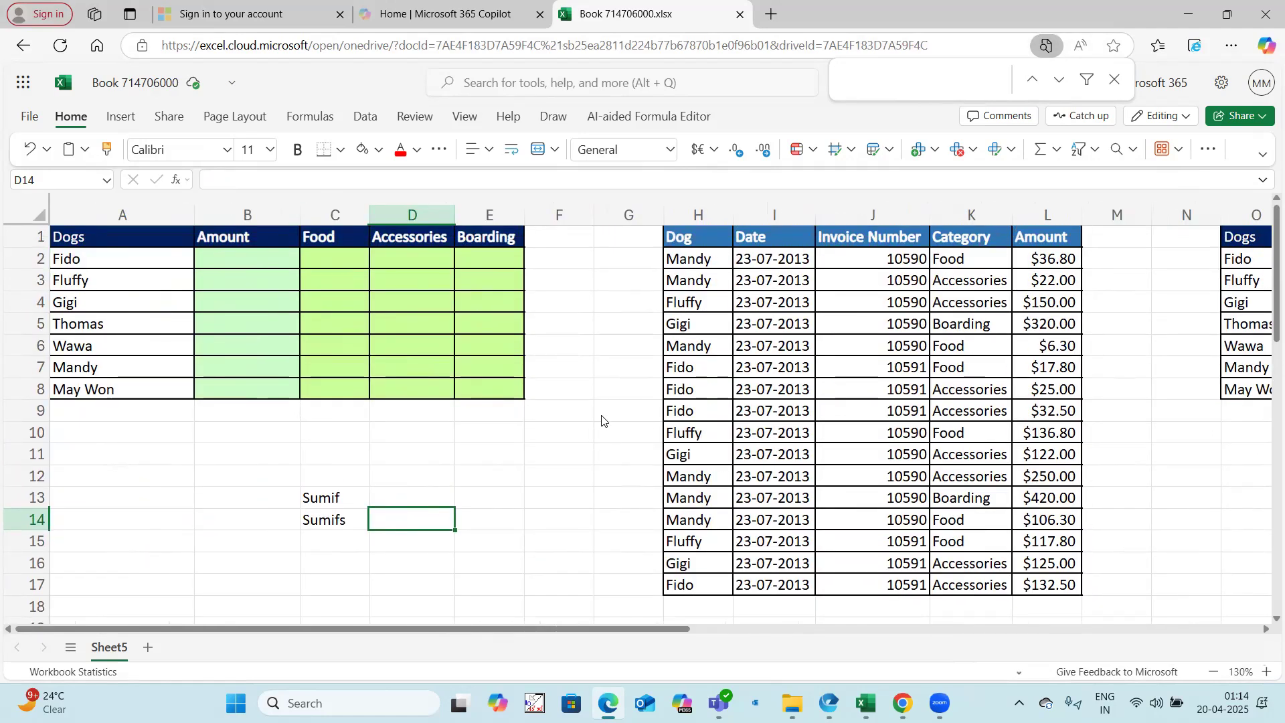
{"action": "left_click", "coordinate": [243, 265]}
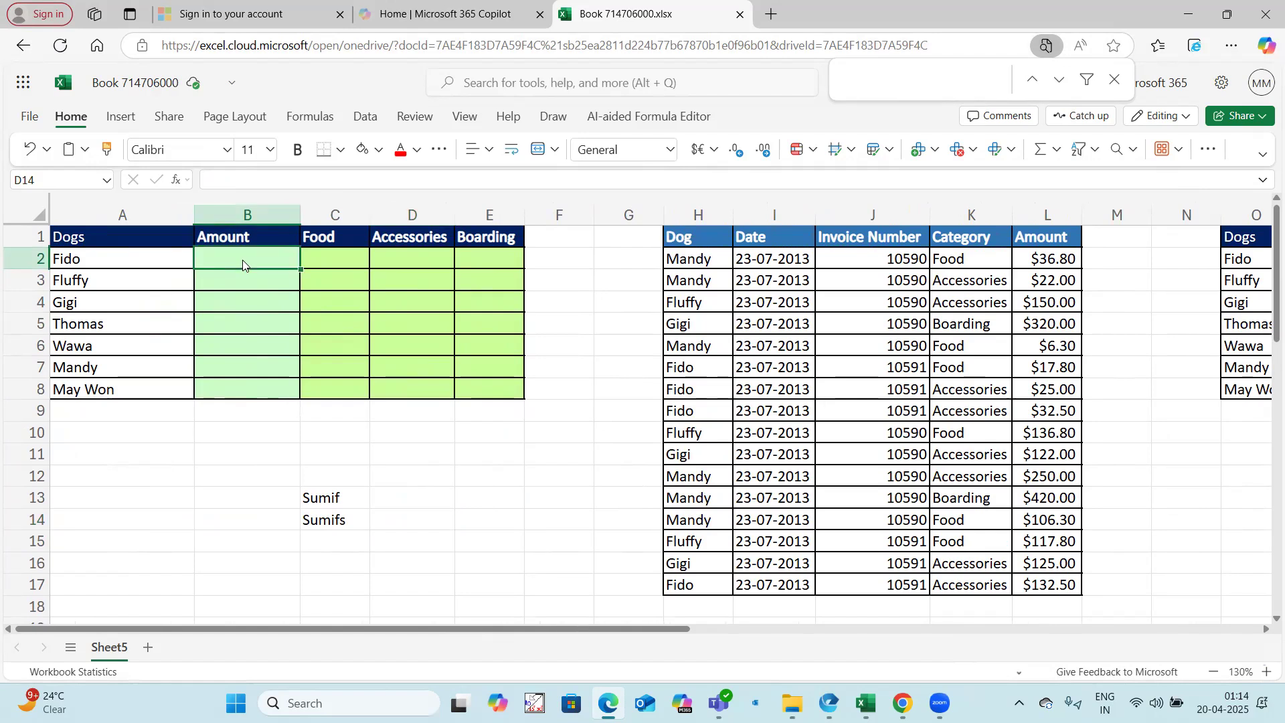
Step: Clear the Sumif and Sumifs labels from C13:C15 on Sheet5
{"action": "left_click_drag", "start_coordinate": [324, 497], "coordinate": [326, 534]}
{"action": "key", "text": "Delete"}
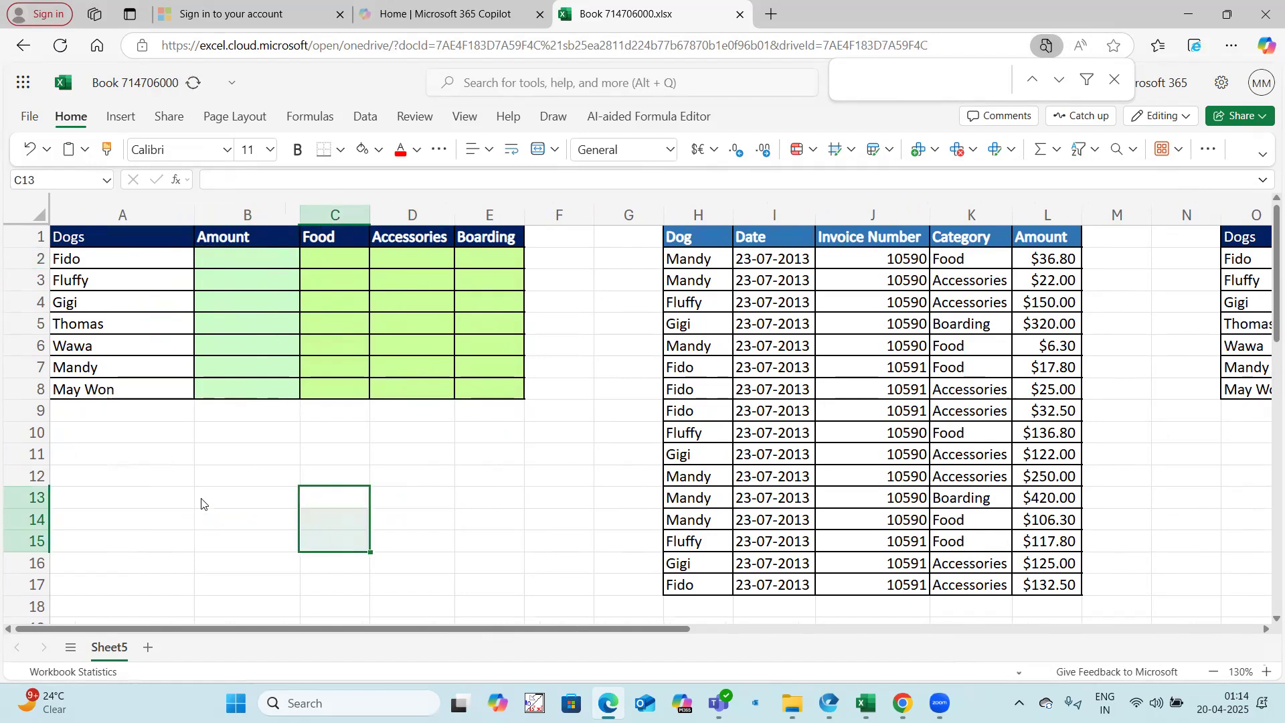
{"action": "left_click", "coordinate": [203, 502]}
Step: Enter =FILTER($L$2:$L$17,$H$2:$H$17=A2) in B11 to list Fido's amounts
{"action": "left_click", "coordinate": [224, 459]}
{"action": "type", "text": "=Filter("}
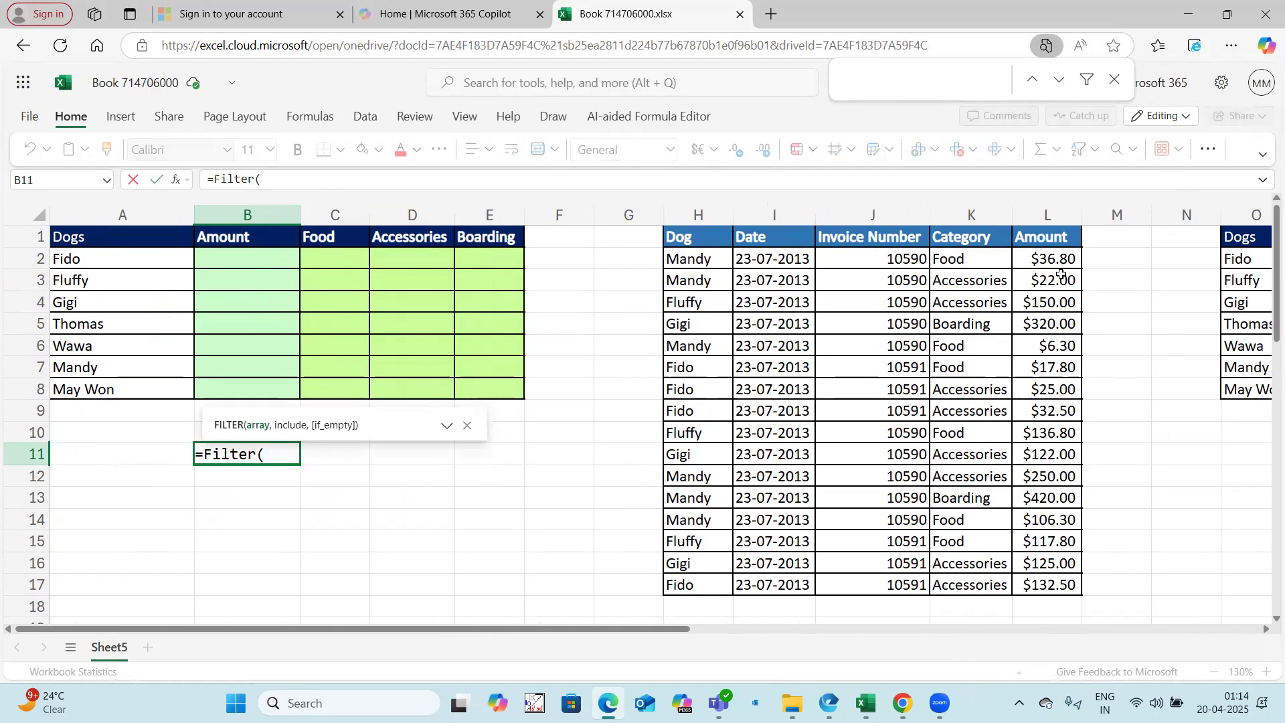
{"action": "left_click_drag", "start_coordinate": [1060, 261], "coordinate": [1058, 573]}
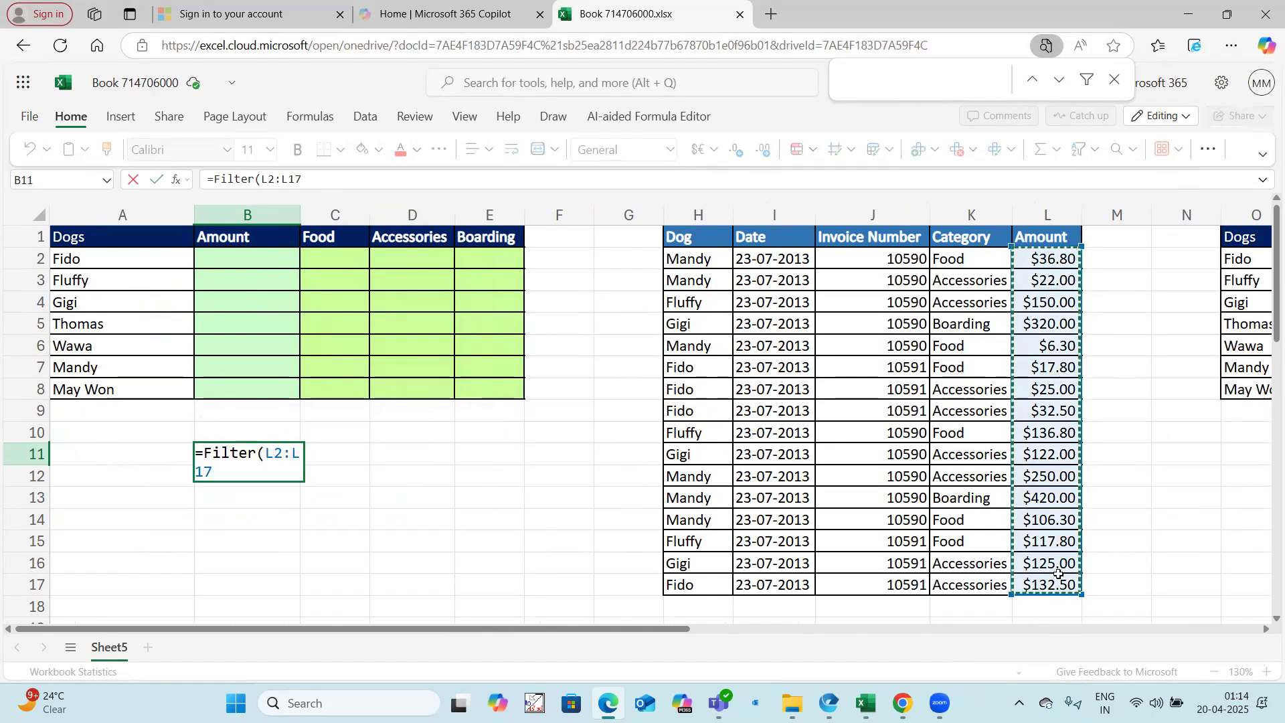
{"action": "key", "text": "F4"}
{"action": "type", "text": ","}
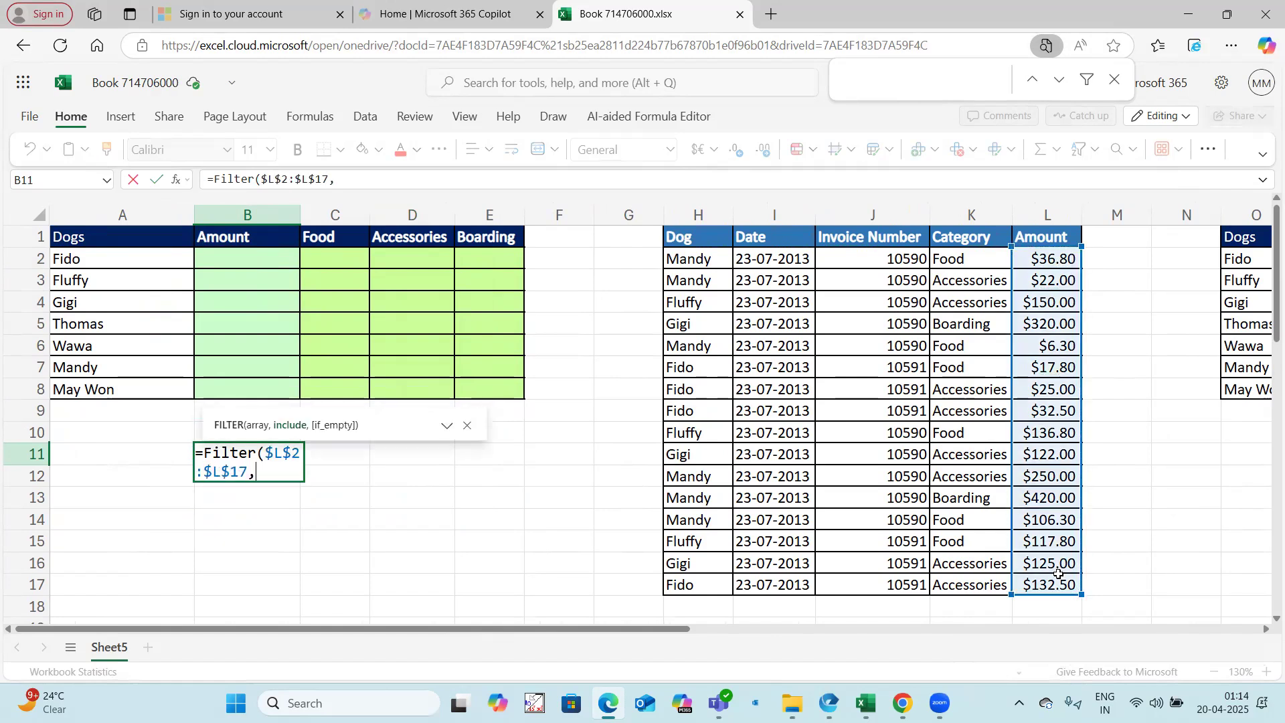
{"action": "left_click", "coordinate": [716, 263]}
{"action": "left_click_drag", "start_coordinate": [706, 358], "coordinate": [706, 575]}
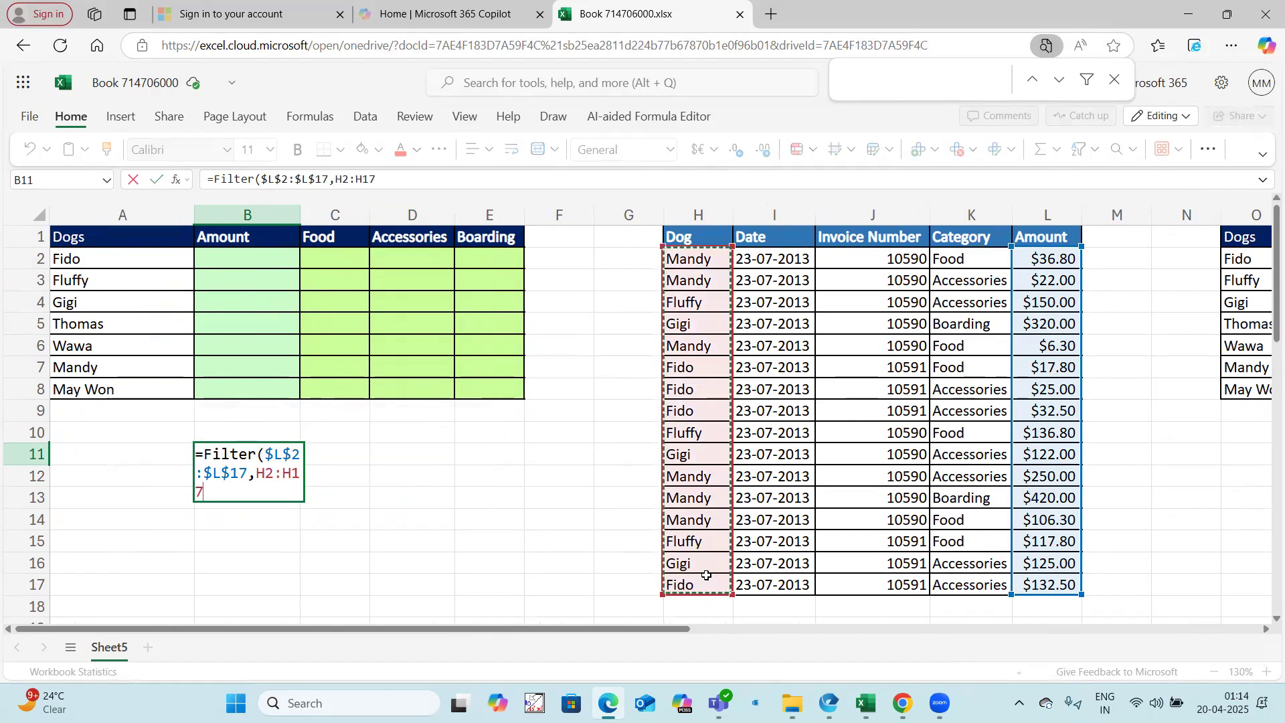
{"action": "key", "text": "F4"}
{"action": "type", "text": "="}
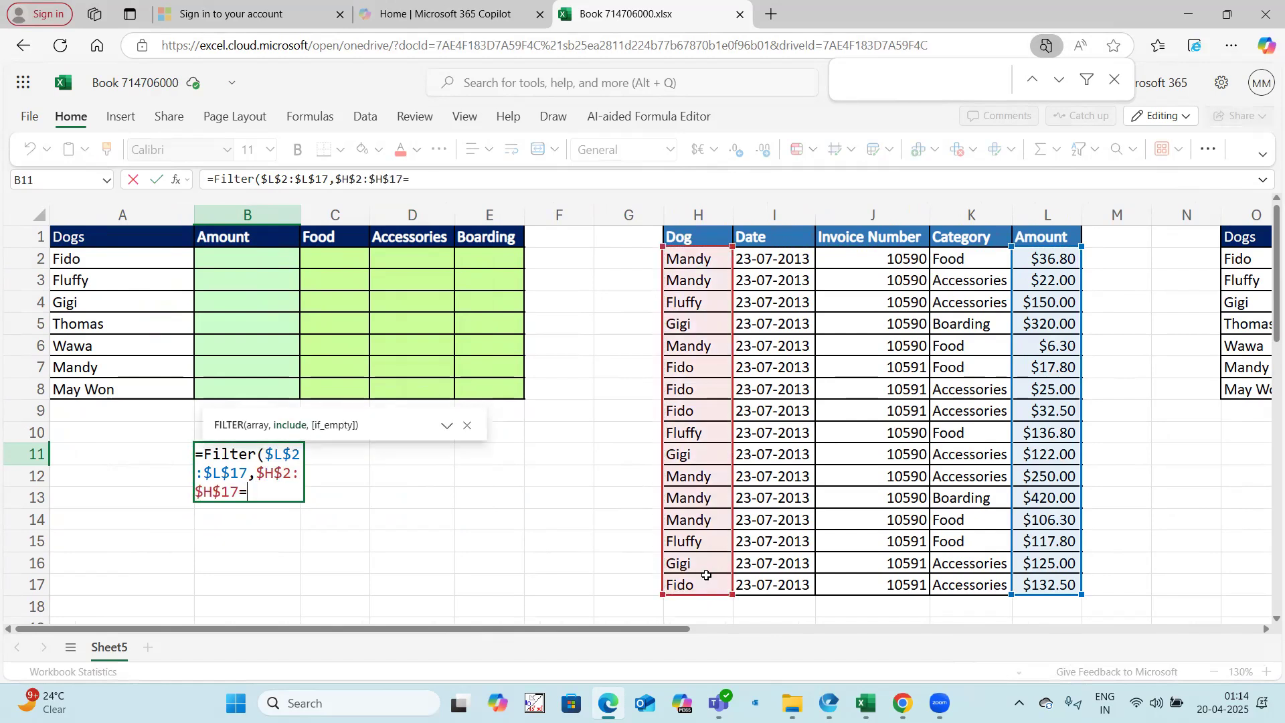
{"action": "left_click", "coordinate": [103, 263]}
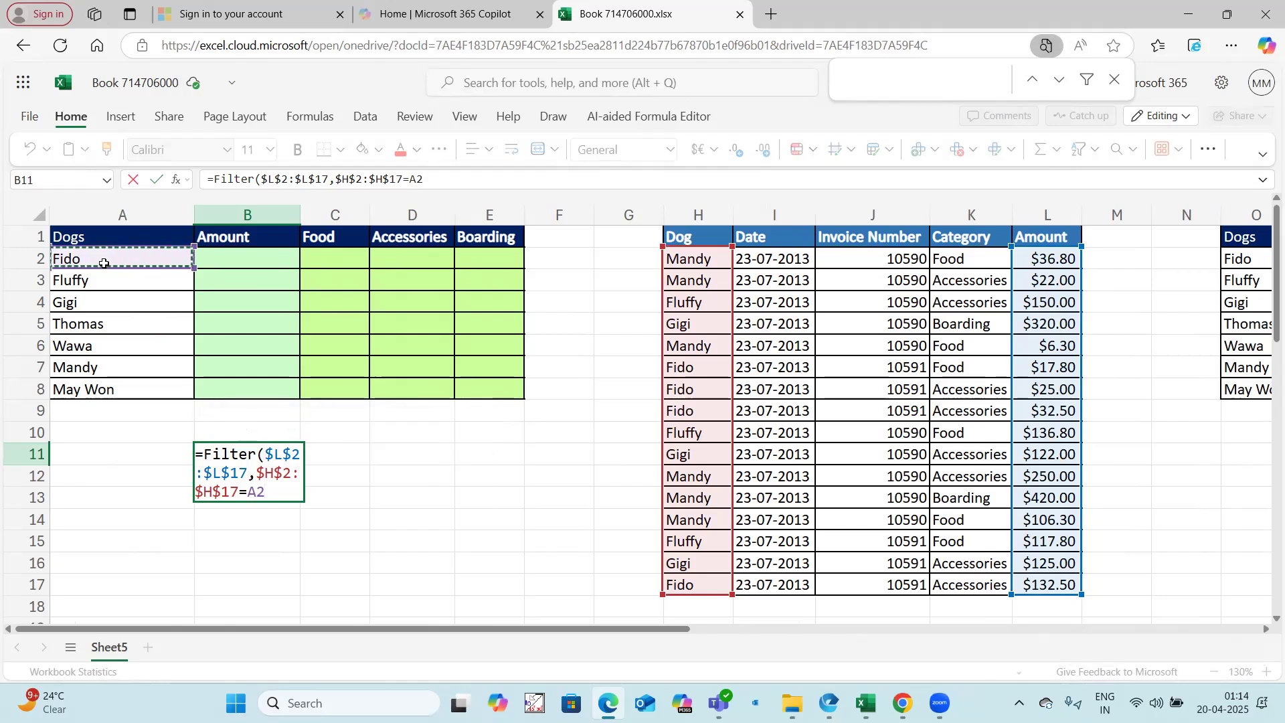
{"action": "type", "text": ")"}
{"action": "key", "text": "Return"}
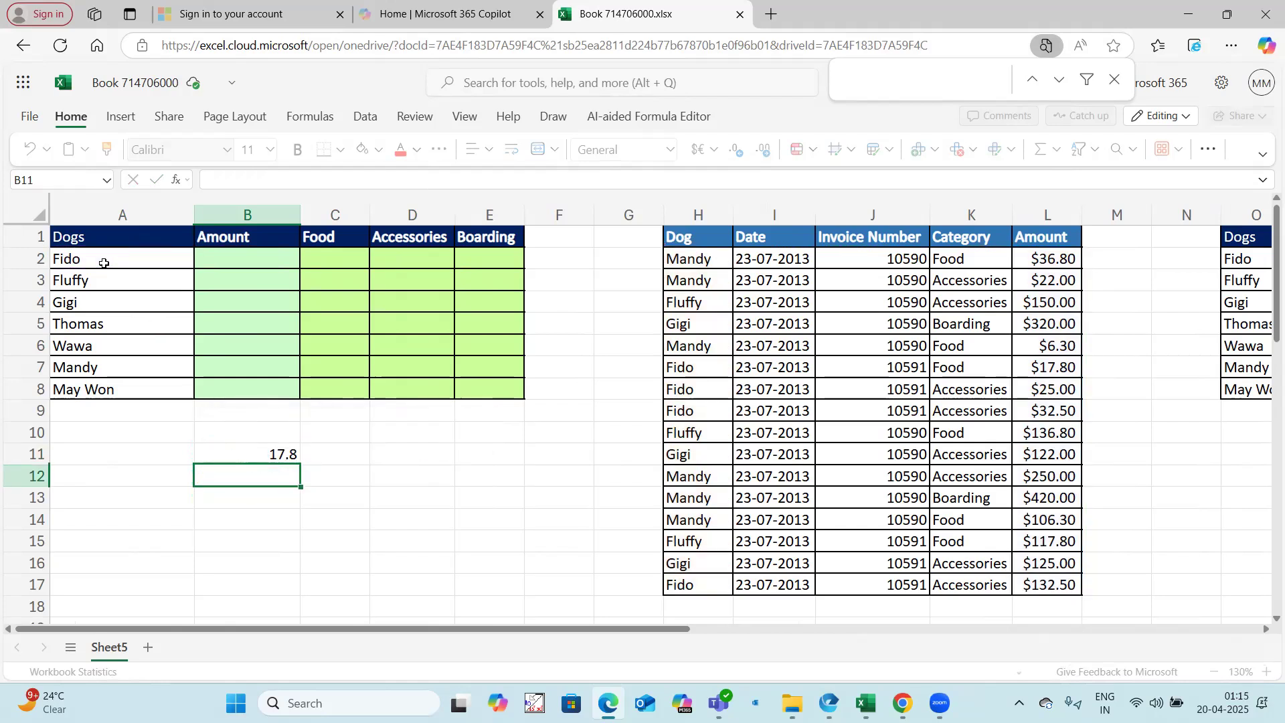
Step: Copy the FILTER formula from B11 into B2 and clear the trial formula from B11
{"action": "left_click", "coordinate": [275, 455]}
{"action": "left_click_drag", "start_coordinate": [215, 180], "coordinate": [492, 176]}
{"action": "key", "text": "ctrl+c"}
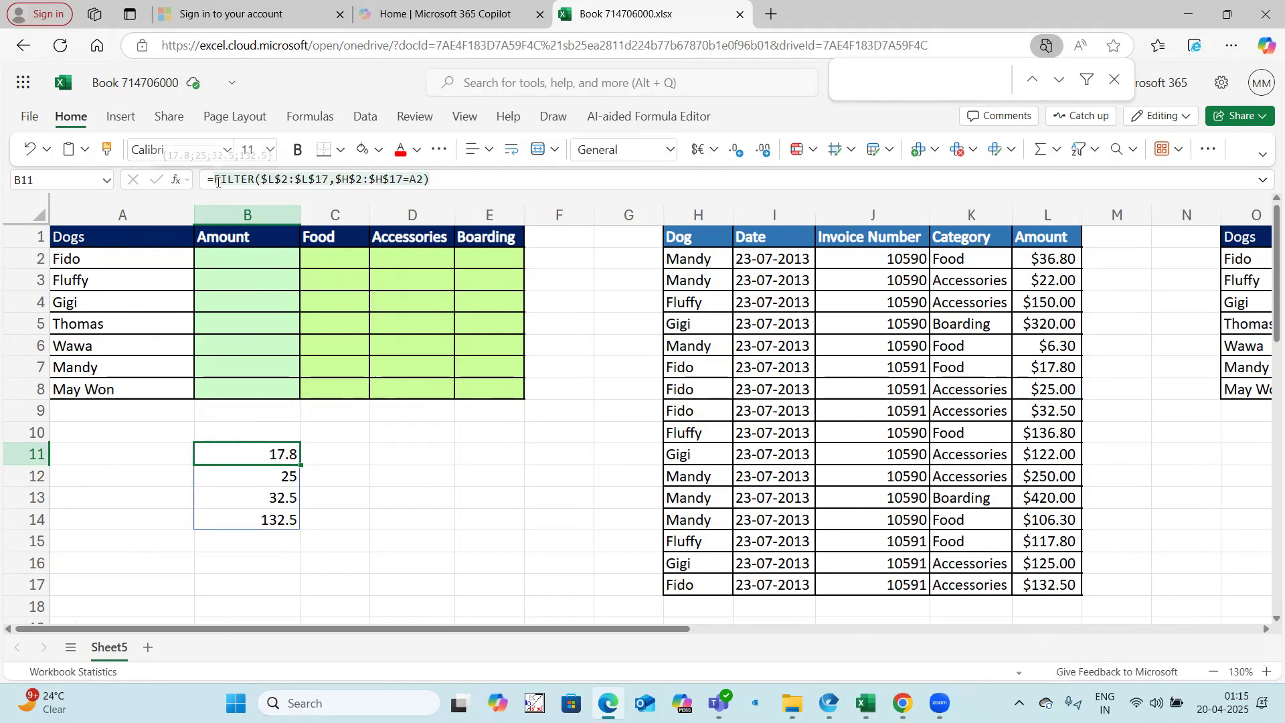
{"action": "key", "text": "Escape"}
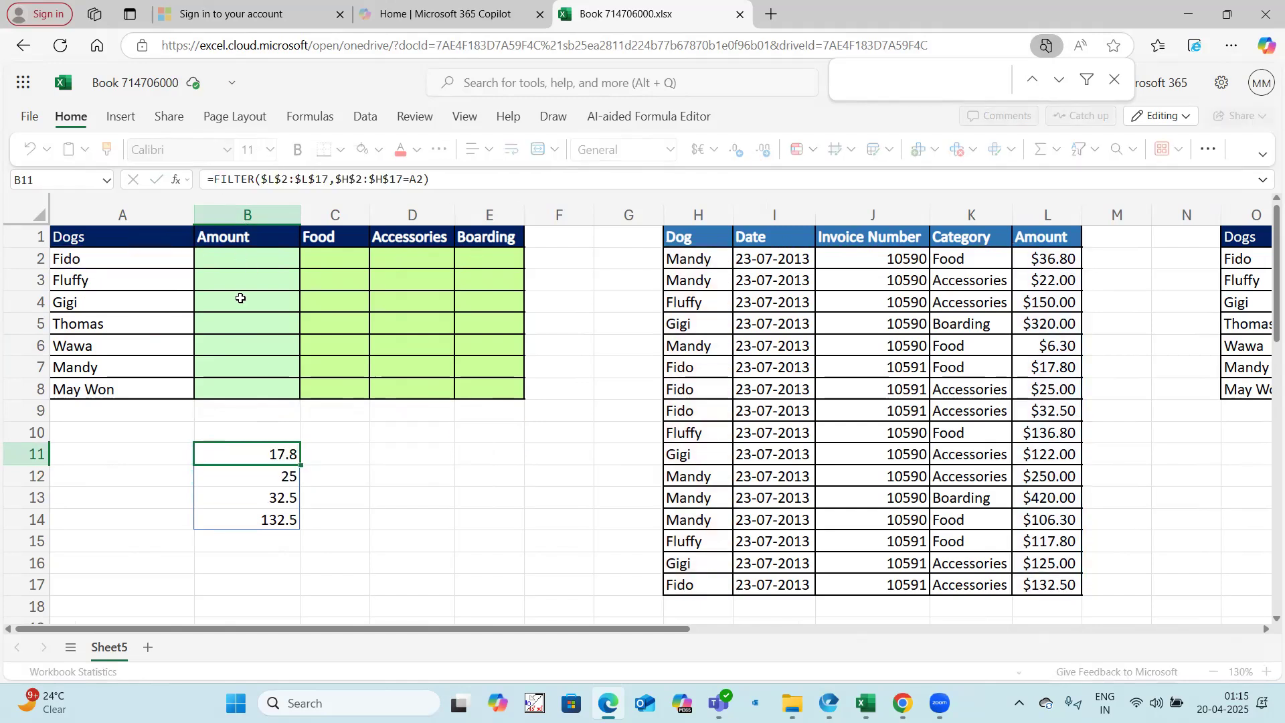
{"action": "left_click", "coordinate": [251, 260]}
{"action": "type", "text": "="}
{"action": "key", "text": "ctrl+v"}
{"action": "key", "text": "Return"}
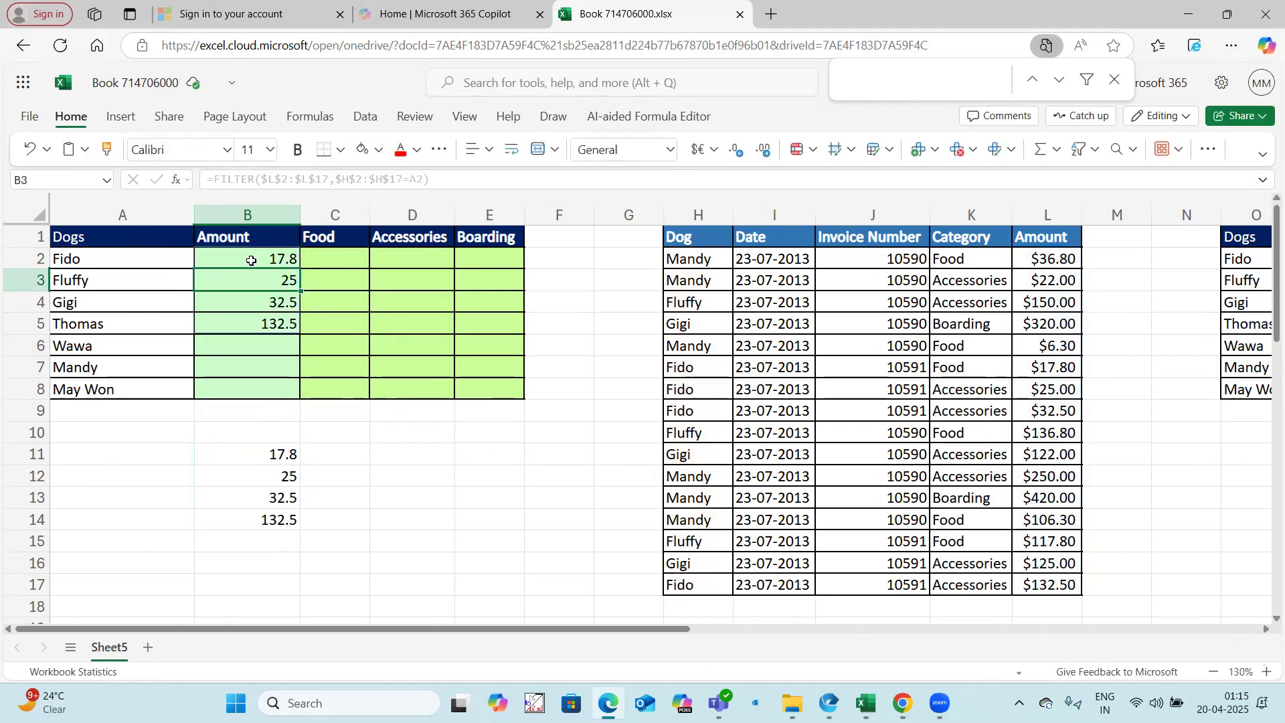
{"action": "left_click_drag", "start_coordinate": [287, 454], "coordinate": [280, 536]}
{"action": "key", "text": "Delete"}
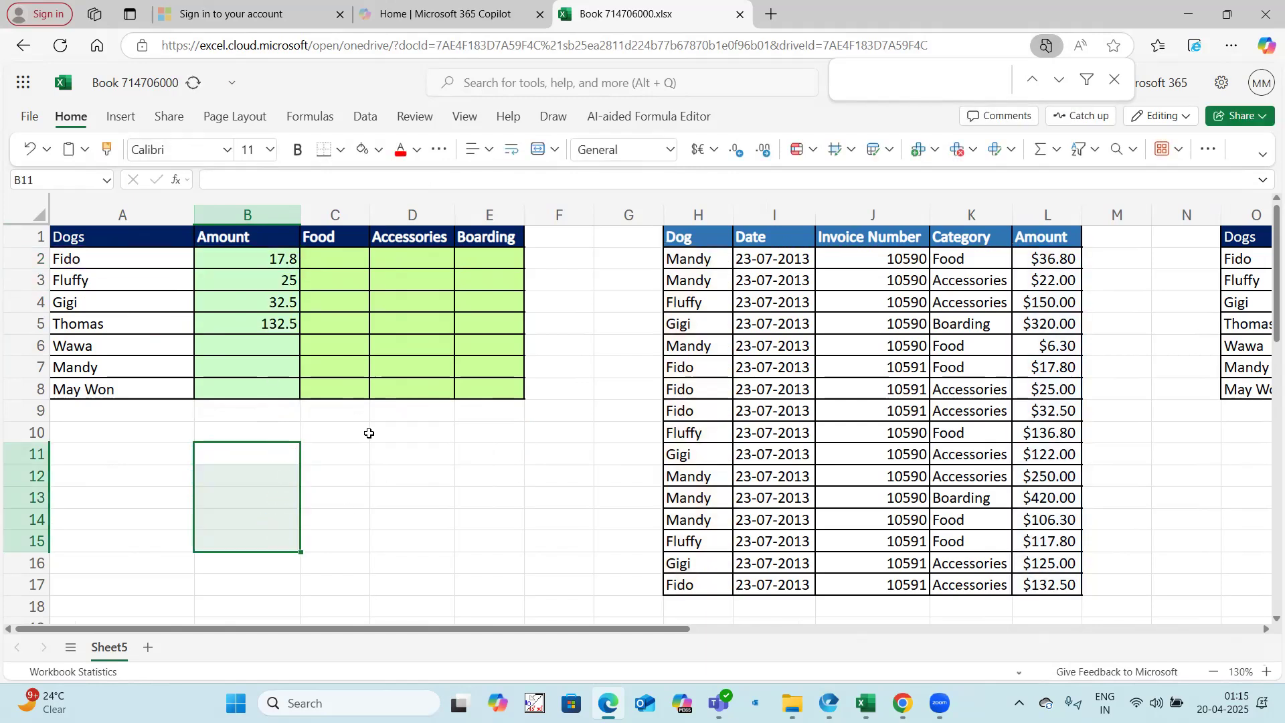
Step: Wrap B2's FILTER formula in SUM and fill it down the Amount column to B8
{"action": "left_click", "coordinate": [382, 495]}
{"action": "left_click", "coordinate": [277, 253]}
{"action": "double_click", "coordinate": [228, 257]}
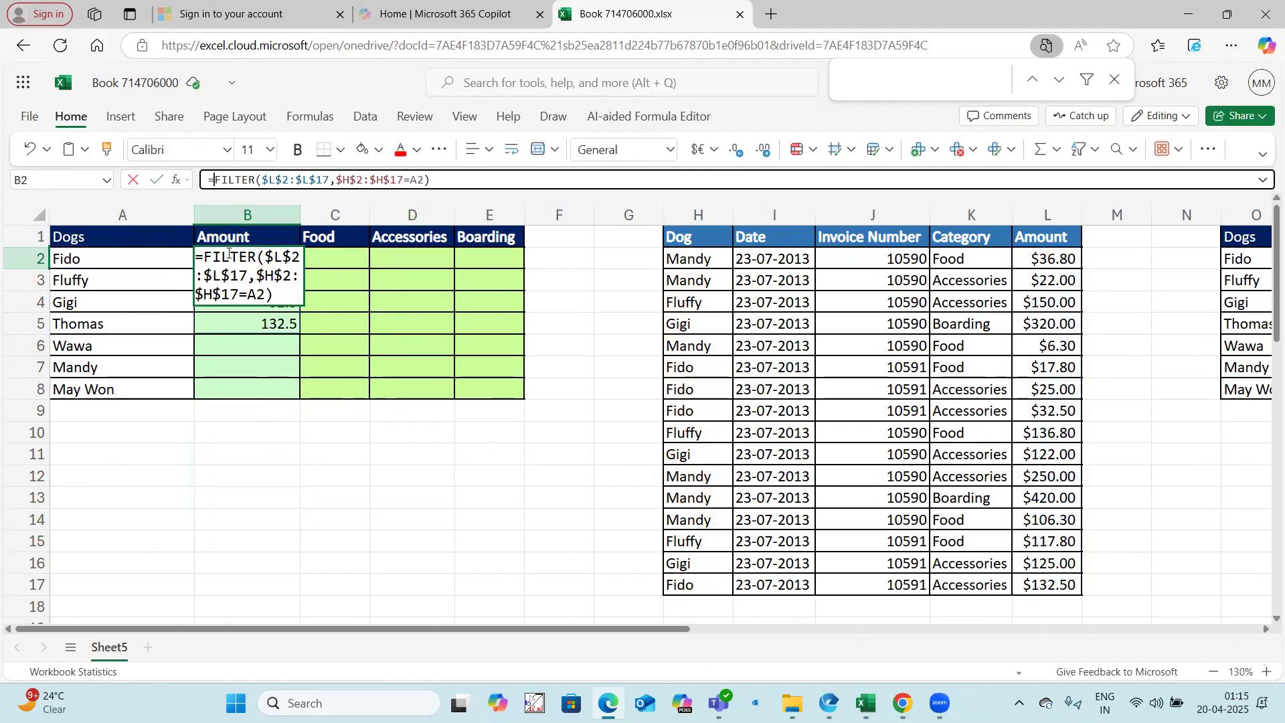
{"action": "type", "text": "sum("}
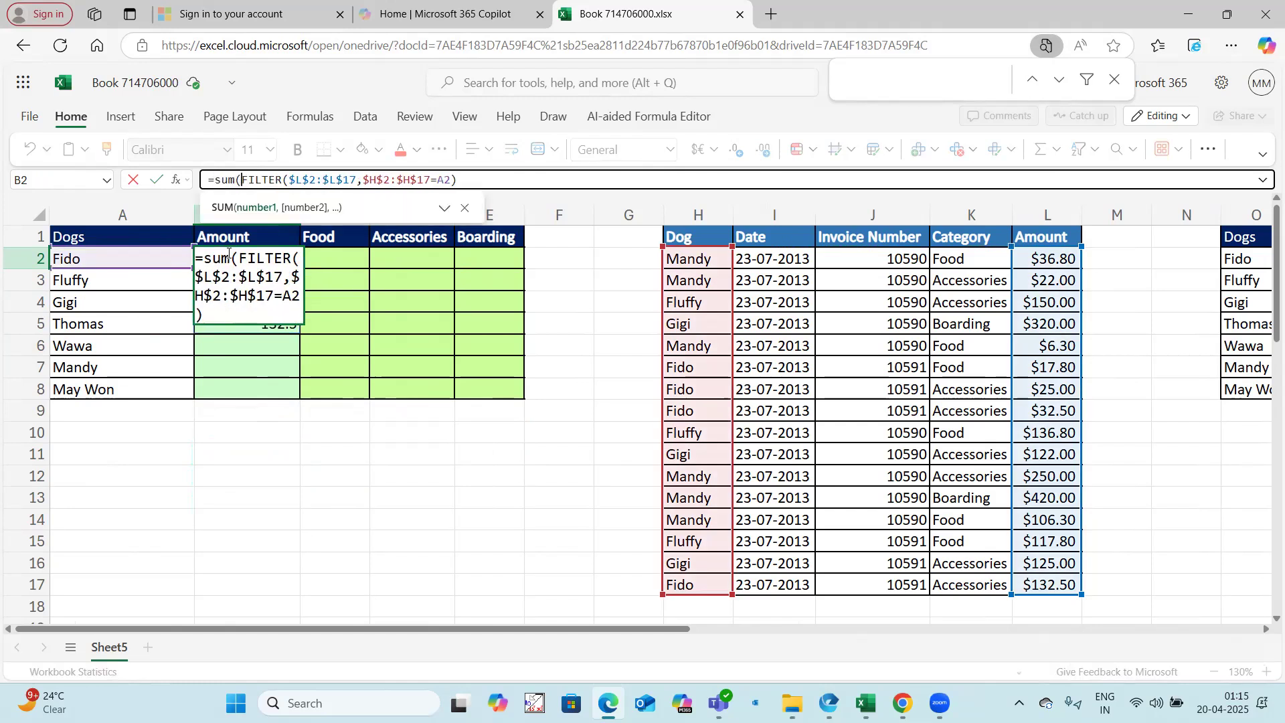
{"action": "type", "text": ")"}
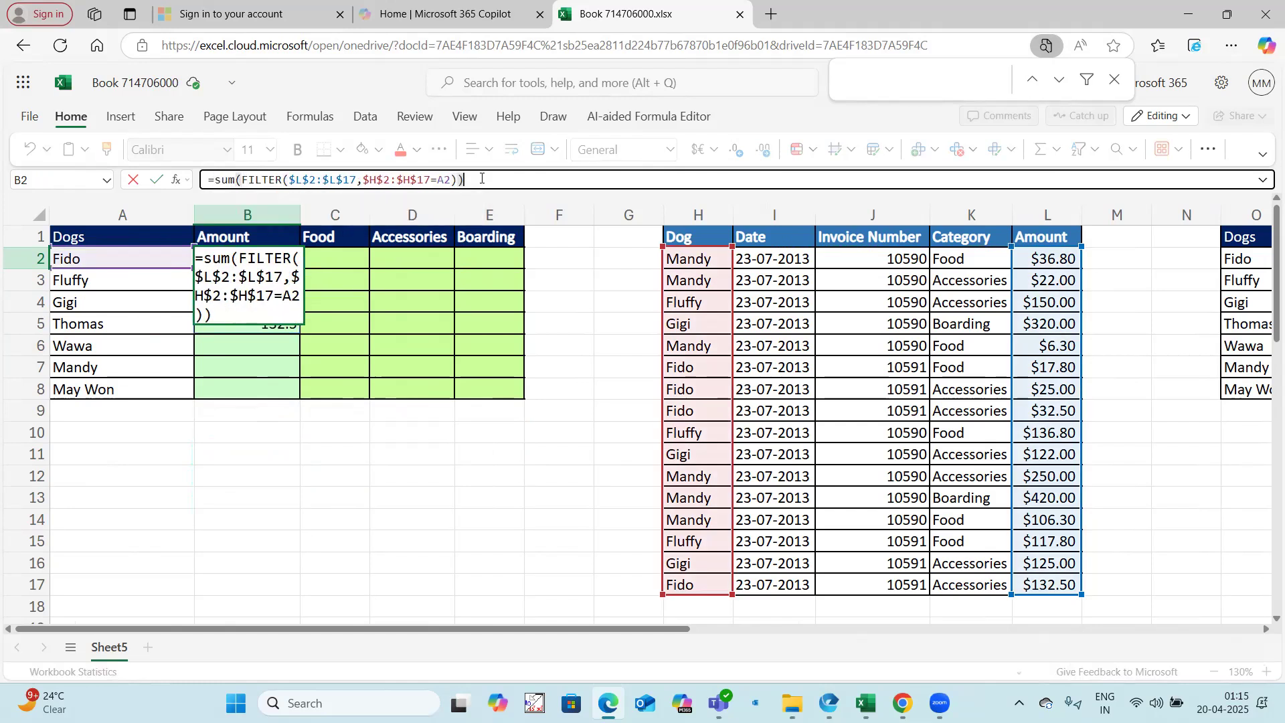
{"action": "key", "text": "Return"}
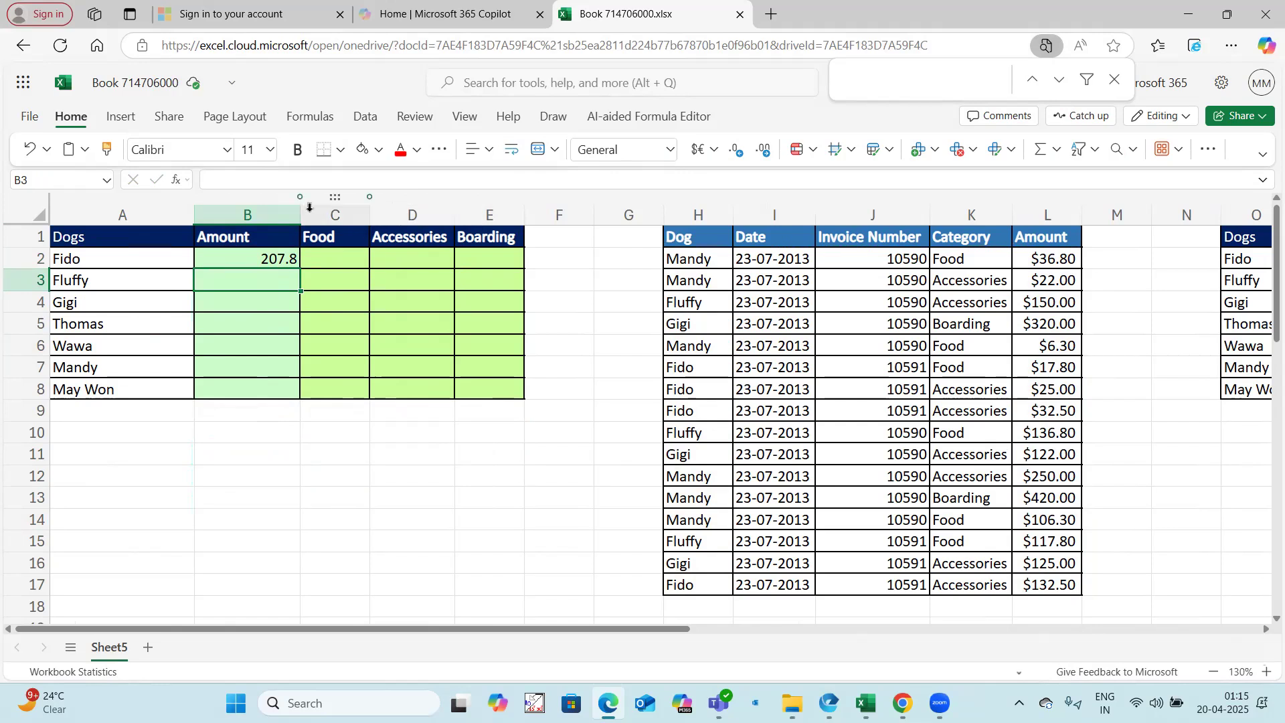
{"action": "left_click", "coordinate": [292, 261]}
{"action": "left_click_drag", "start_coordinate": [300, 269], "coordinate": [291, 388]}
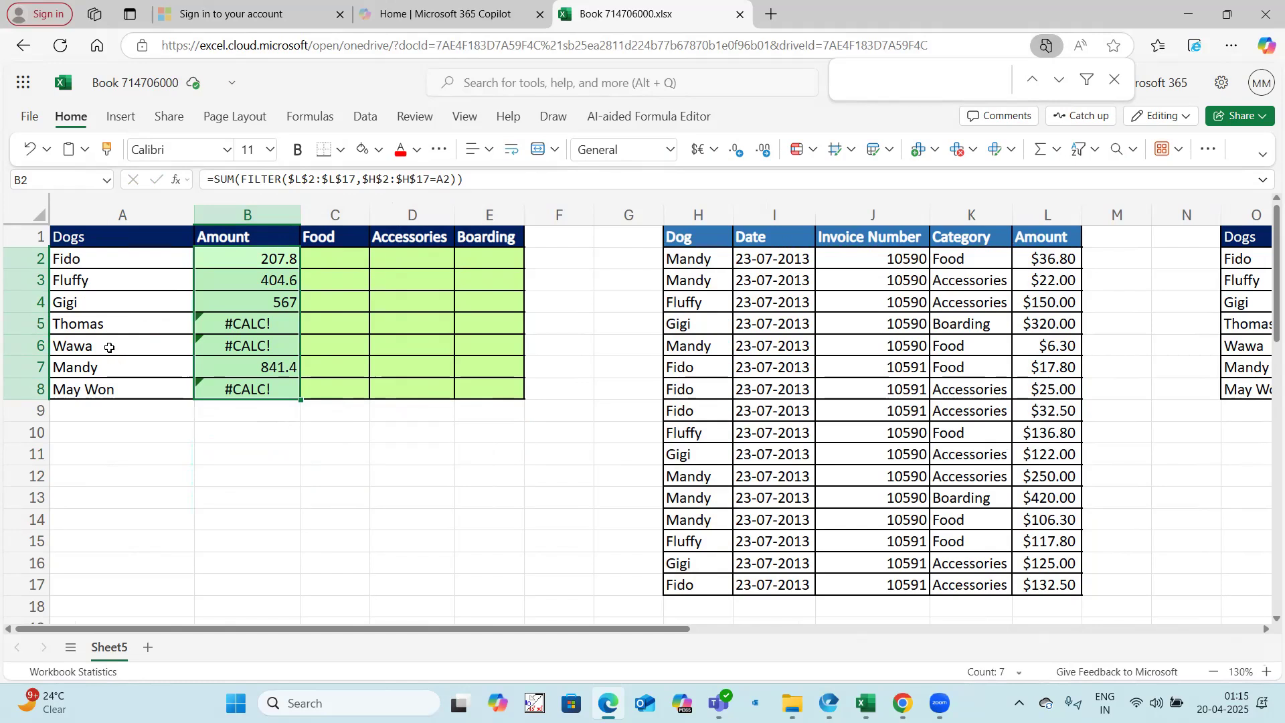
Step: Add 0 as the if_empty argument of FILTER in B2 and fill the formula down to B8
{"action": "left_click", "coordinate": [237, 262]}
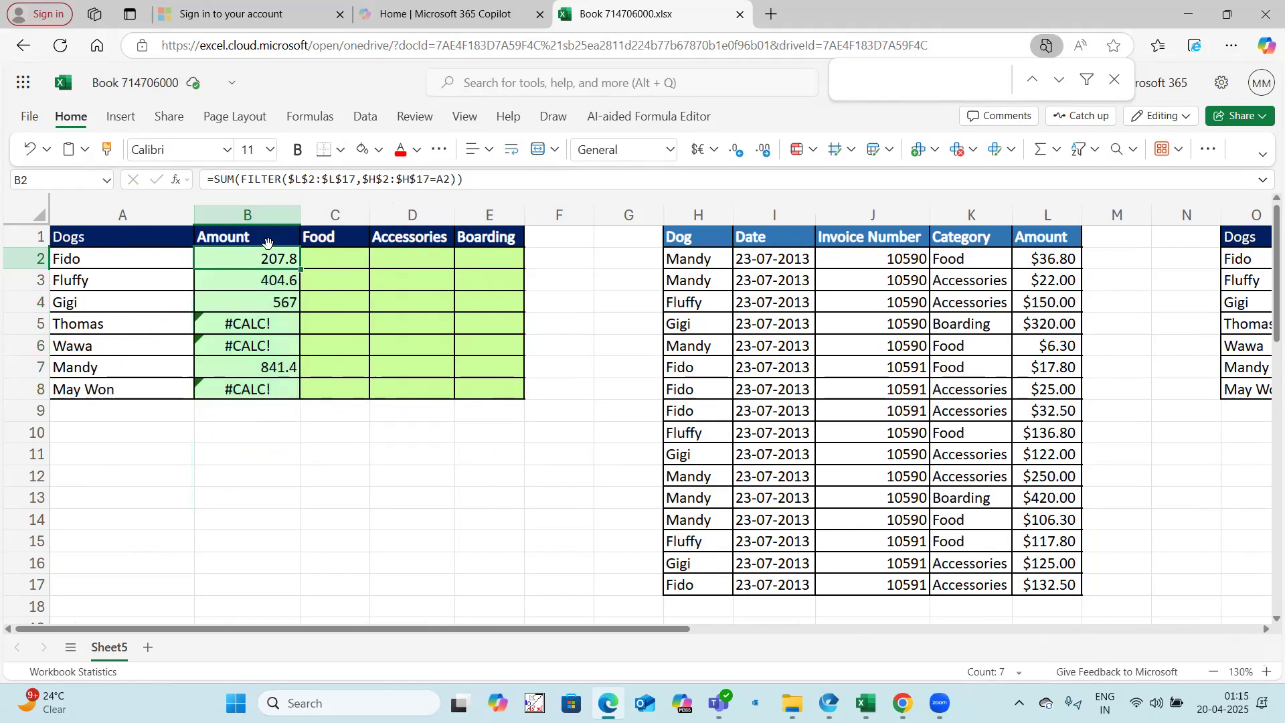
{"action": "left_click", "coordinate": [450, 180]}
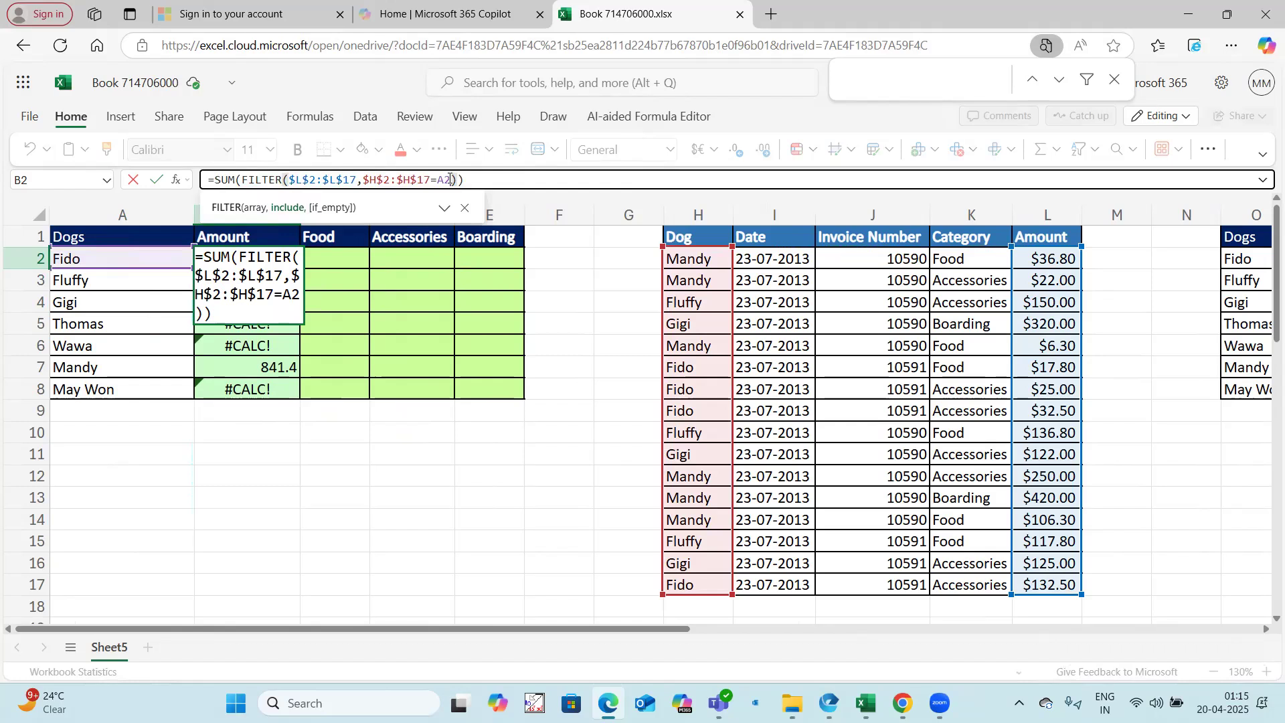
{"action": "type", "text": ","}
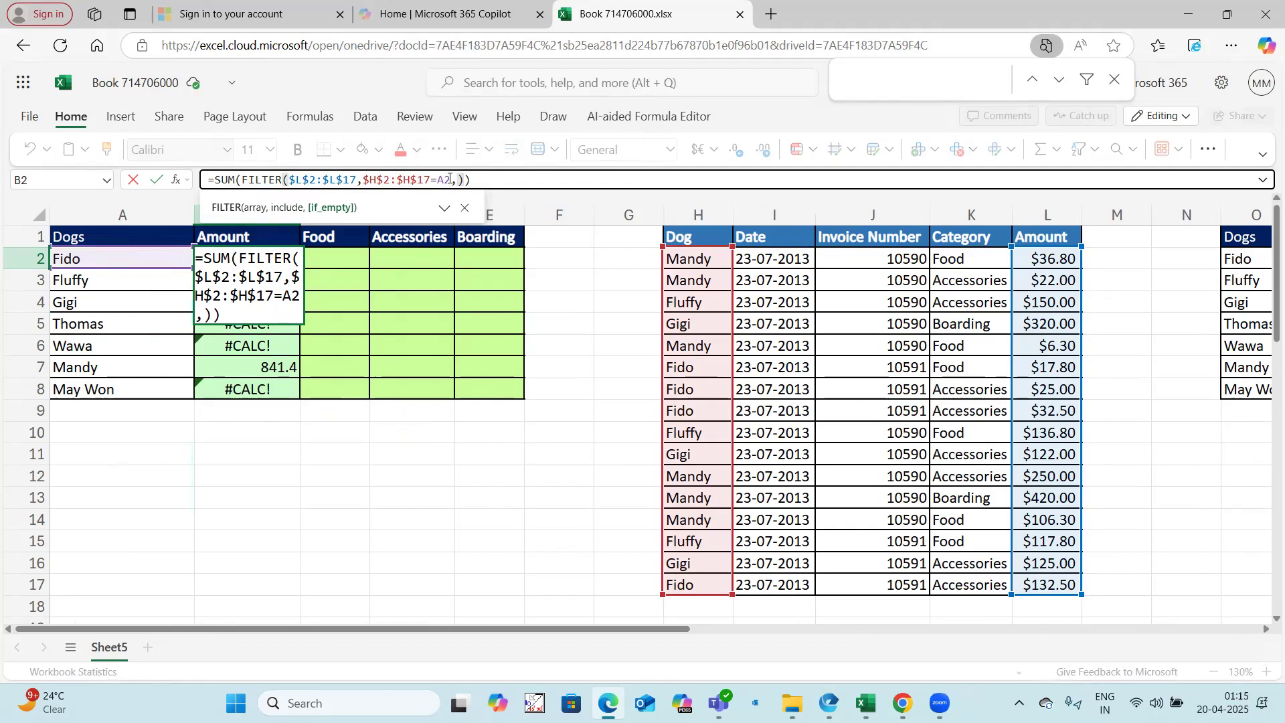
{"action": "type", "text": "0"}
{"action": "key", "text": "Return"}
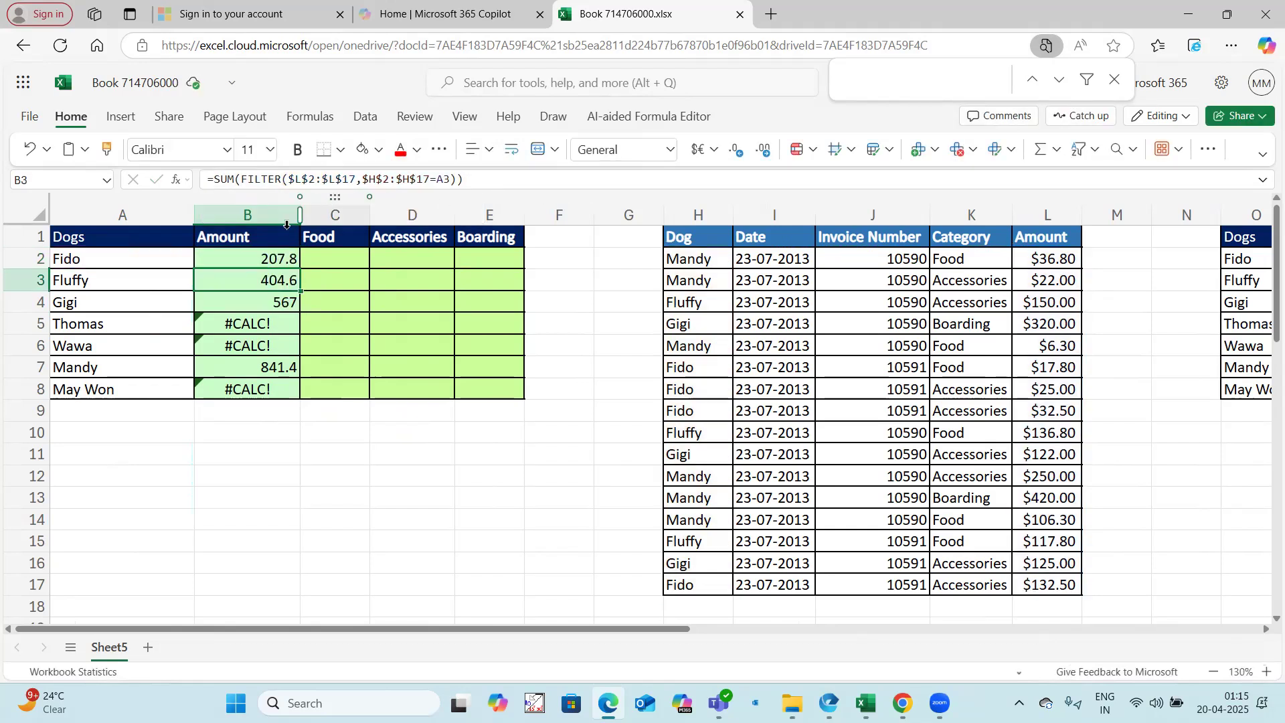
{"action": "left_click_drag", "start_coordinate": [289, 259], "coordinate": [270, 393]}
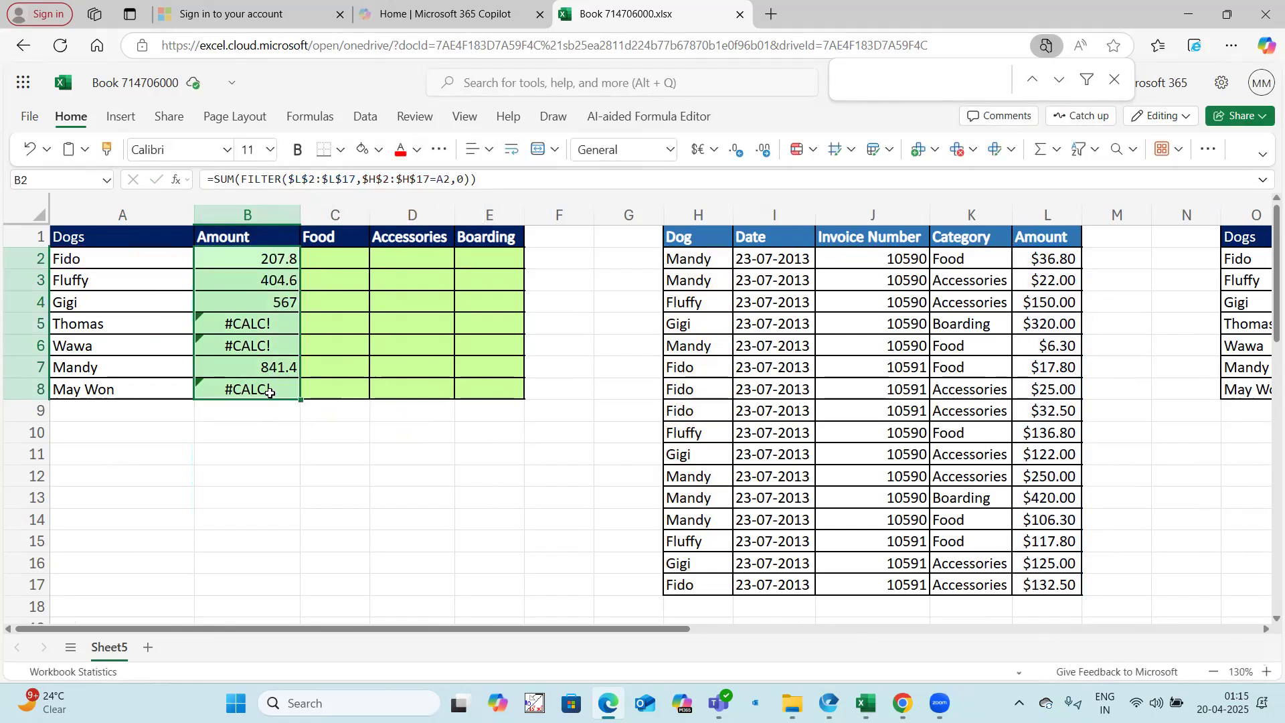
{"action": "key", "text": "ctrl+d"}
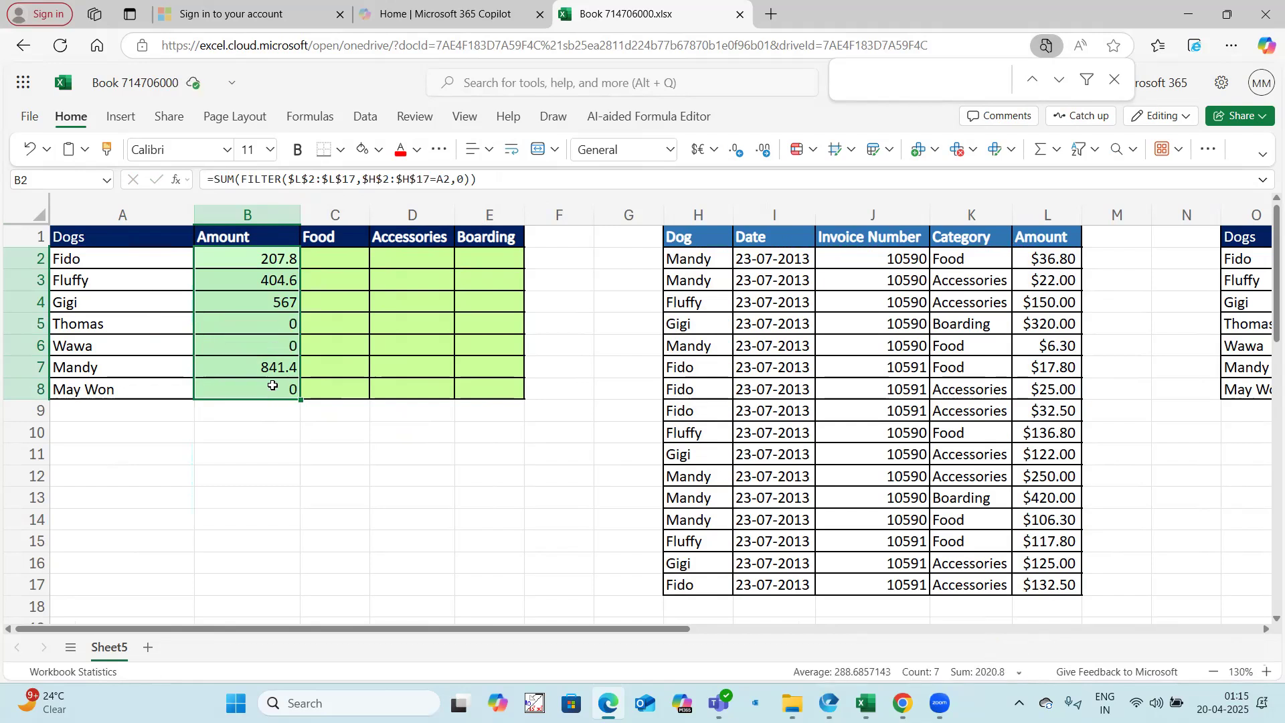
Step: Widen the Food, Accessories and Boarding columns and select C2:E8
{"action": "left_click_drag", "start_coordinate": [369, 215], "coordinate": [403, 214]}
{"action": "left_click_drag", "start_coordinate": [486, 215], "coordinate": [620, 215]}
{"action": "left_click_drag", "start_coordinate": [347, 254], "coordinate": [540, 384]}
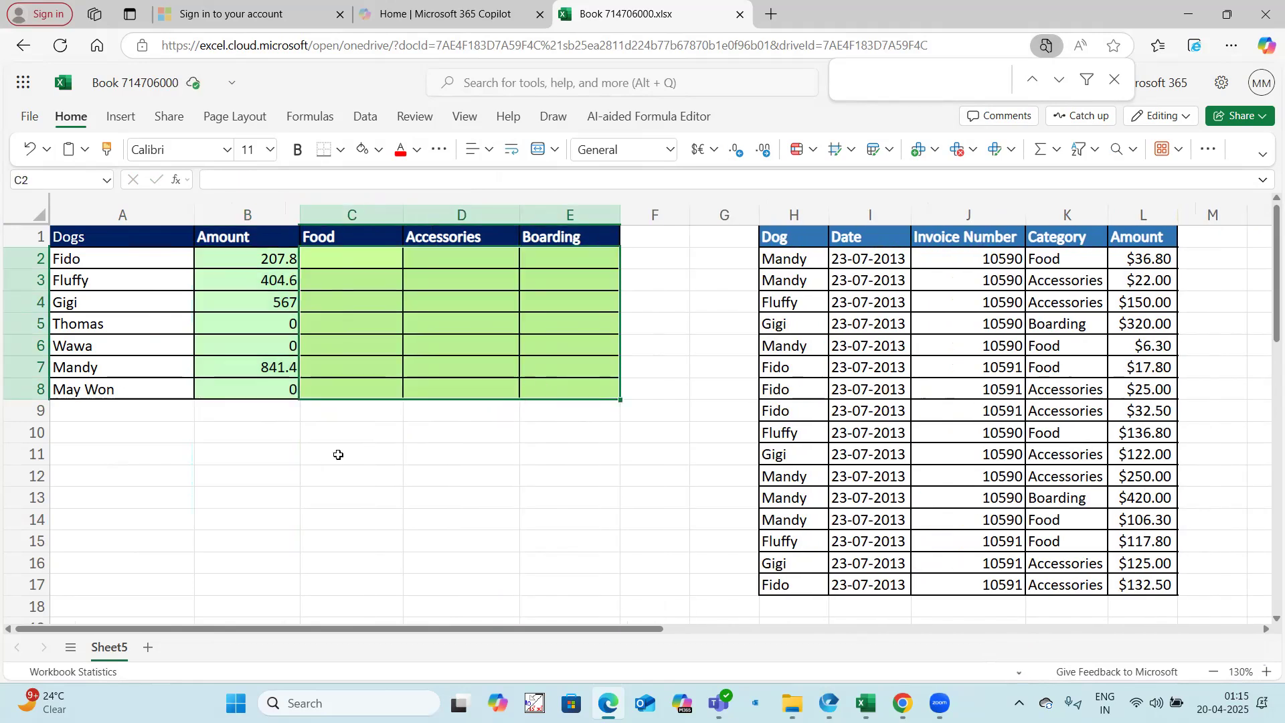
{"action": "left_click", "coordinate": [316, 454]}
{"action": "left_click", "coordinate": [273, 491]}
{"action": "type", "text": "="}
{"action": "key", "text": "Escape"}
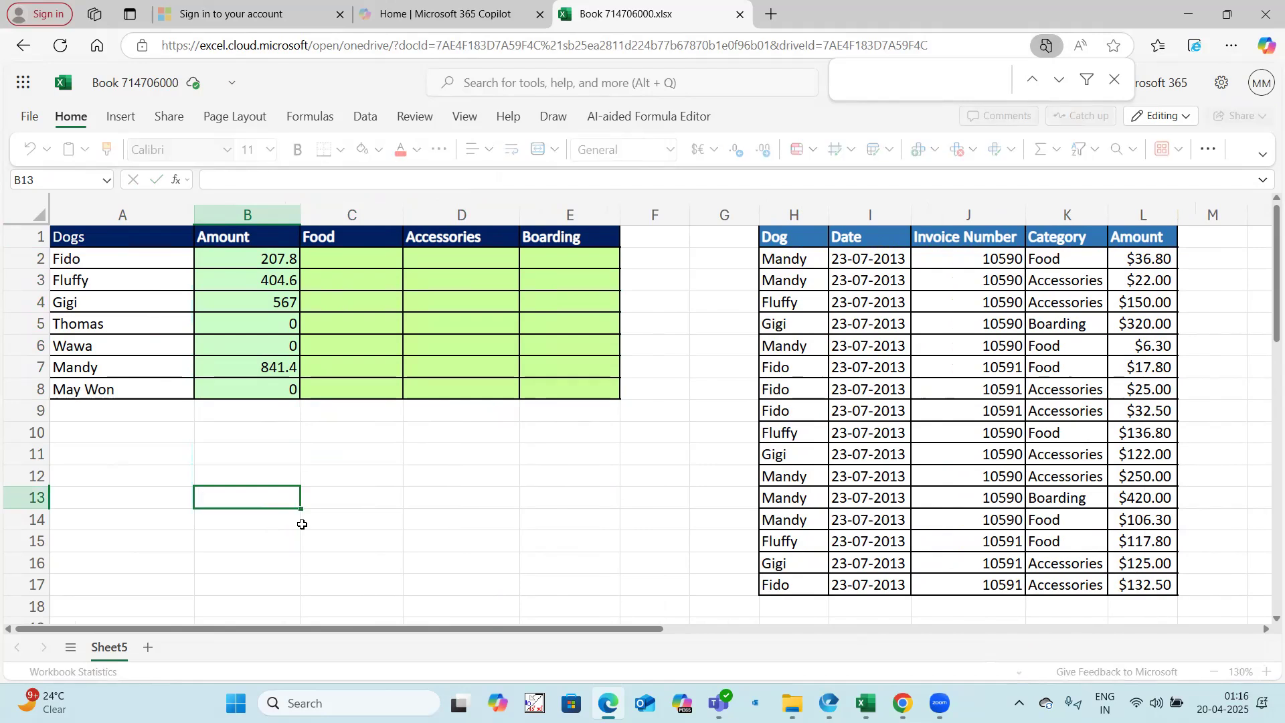
{"action": "left_click", "coordinate": [268, 259]}
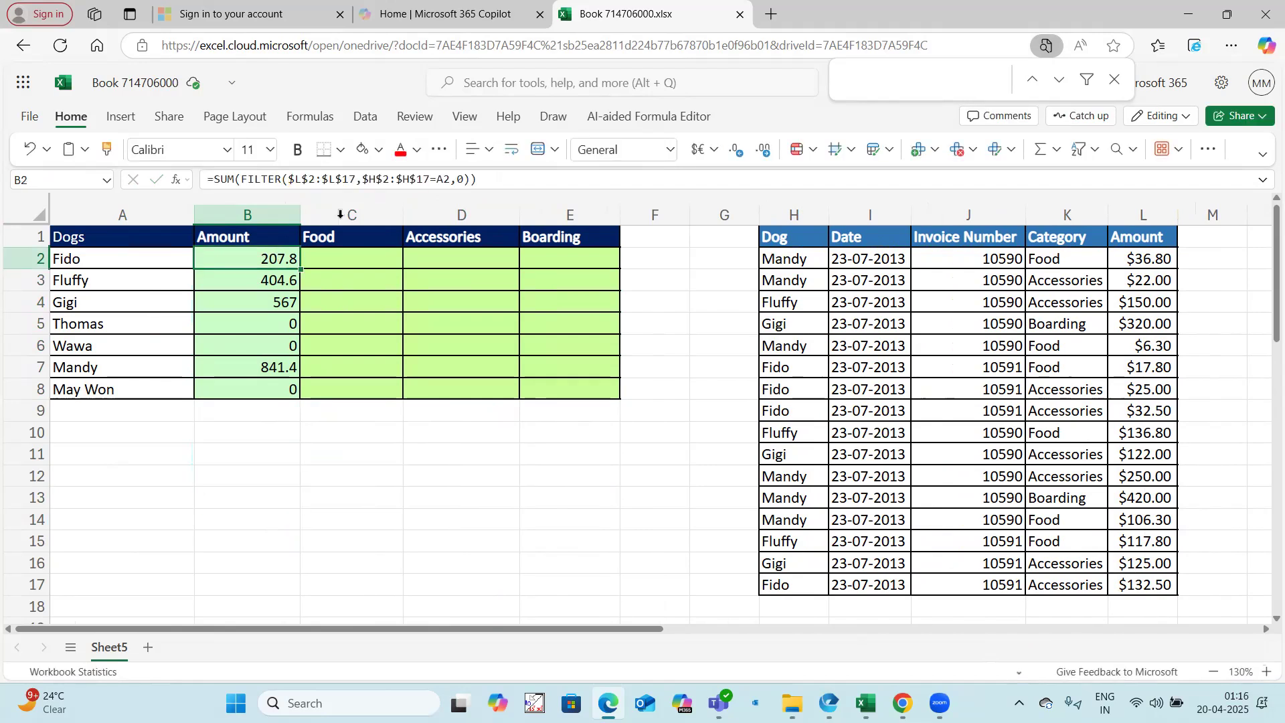
{"action": "left_click", "coordinate": [447, 178]}
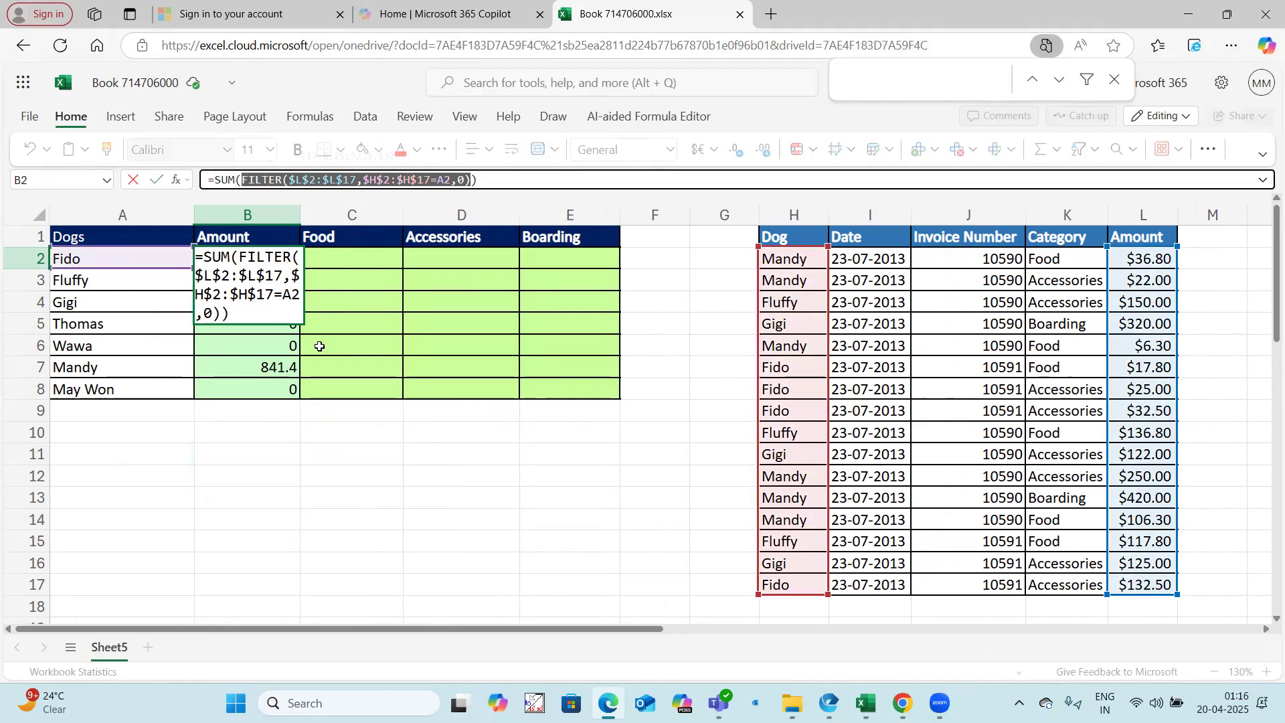
{"action": "key", "text": "Escape"}
Step: Start a test formula in A13 with the parenthesised dog condition ($H$2:$H$17=A2)
{"action": "left_click", "coordinate": [191, 490]}
{"action": "type", "text": "=filt"}
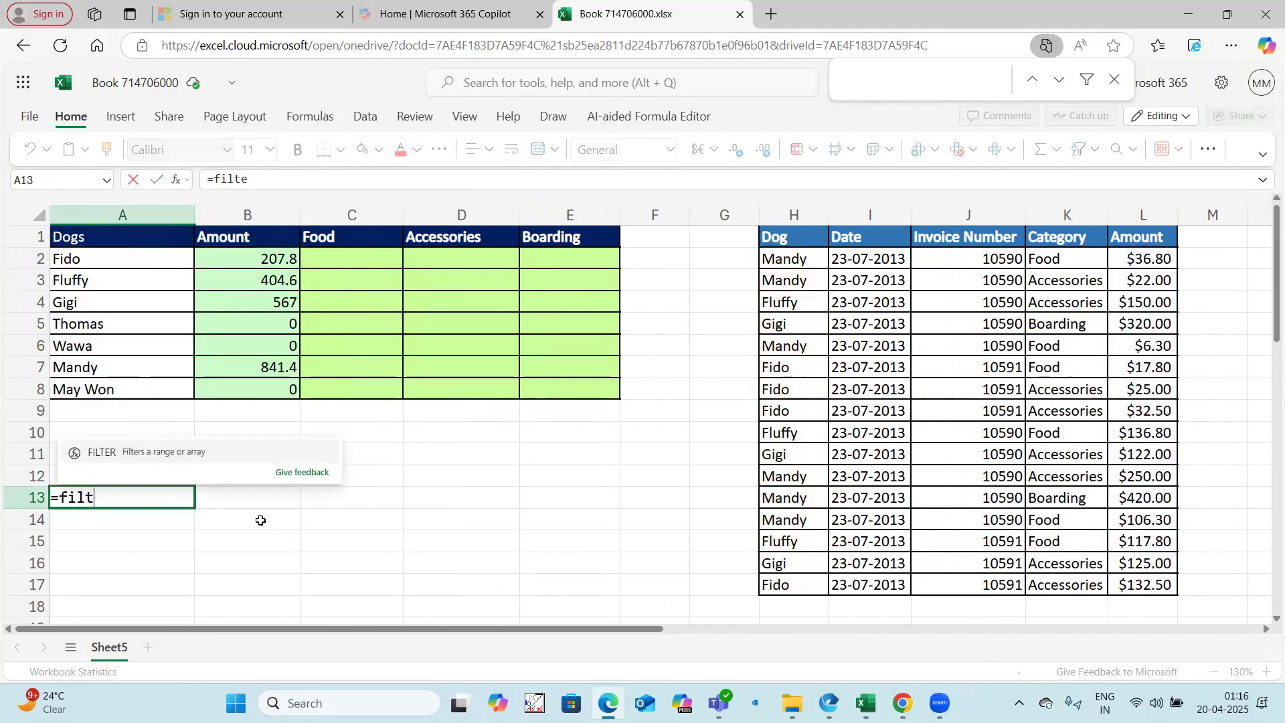
{"action": "type", "text": "e"}
{"action": "key", "text": "BackSpace"}
{"action": "key", "text": "BackSpace"}
{"action": "key", "text": "BackSpace"}
{"action": "key", "text": "BackSpace"}
{"action": "key", "text": "BackSpace"}
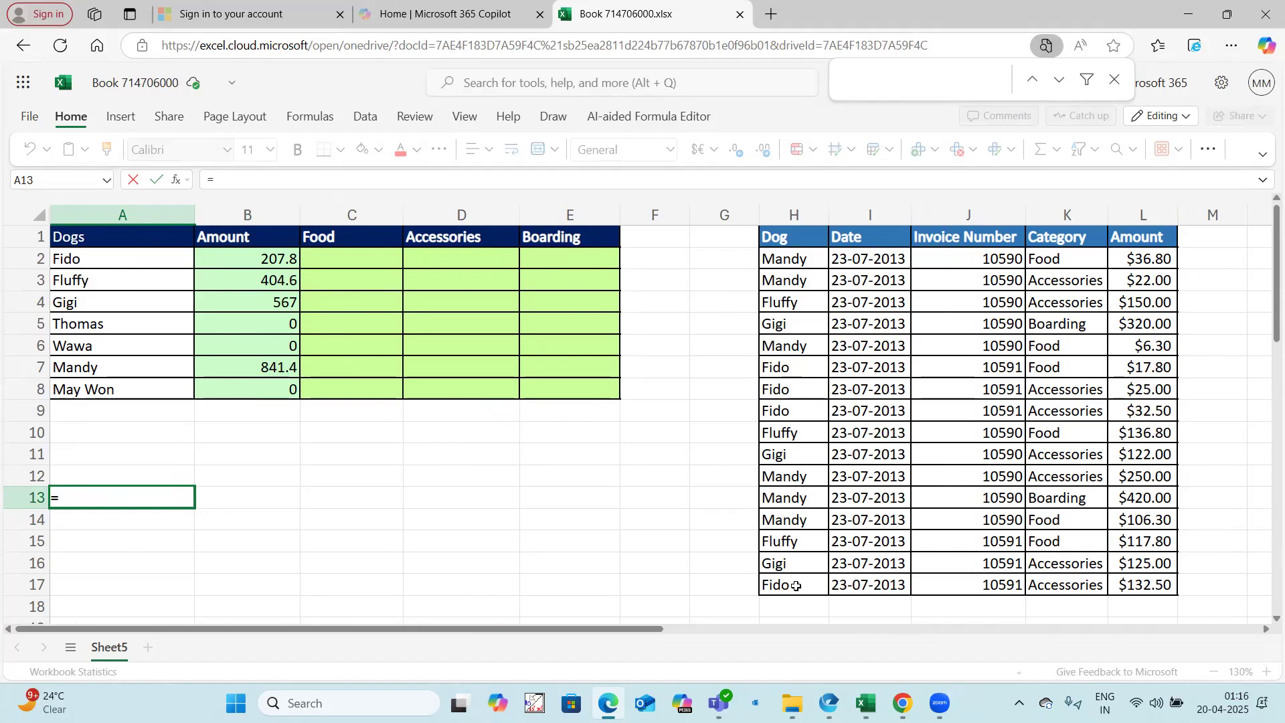
{"action": "left_click_drag", "start_coordinate": [786, 258], "coordinate": [787, 584]}
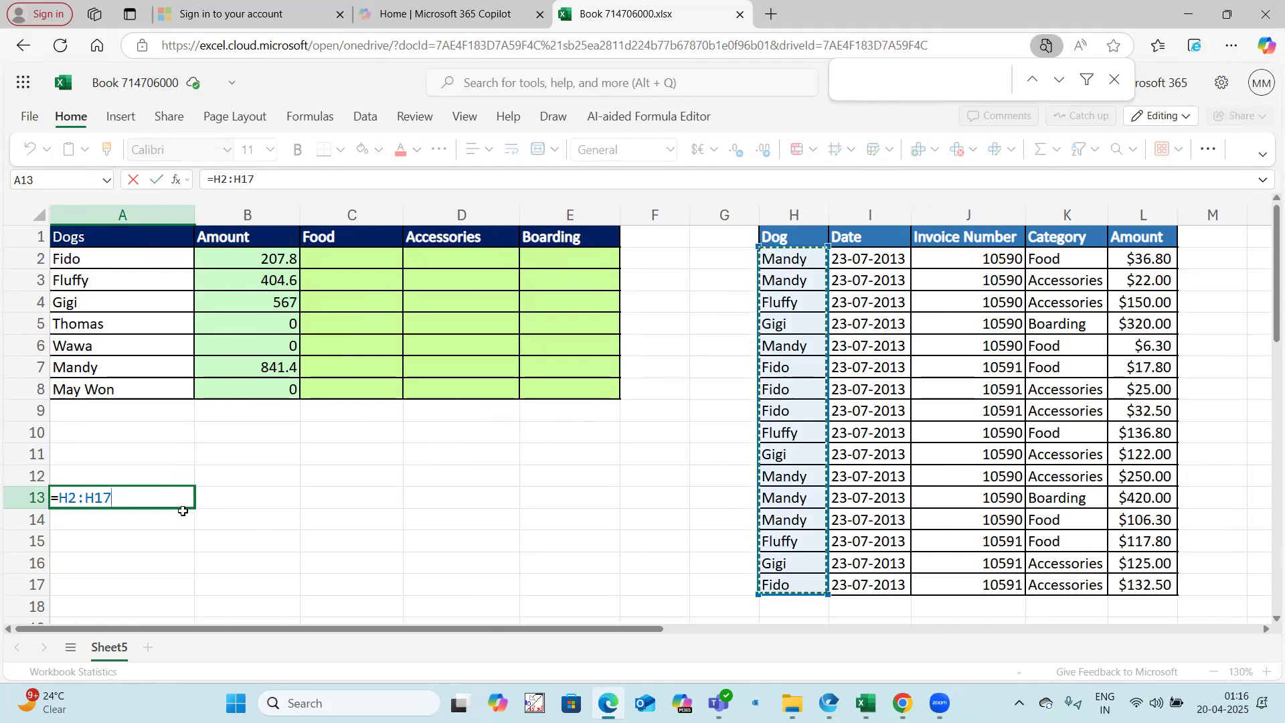
{"action": "key", "text": "F4"}
{"action": "type", "text": "="}
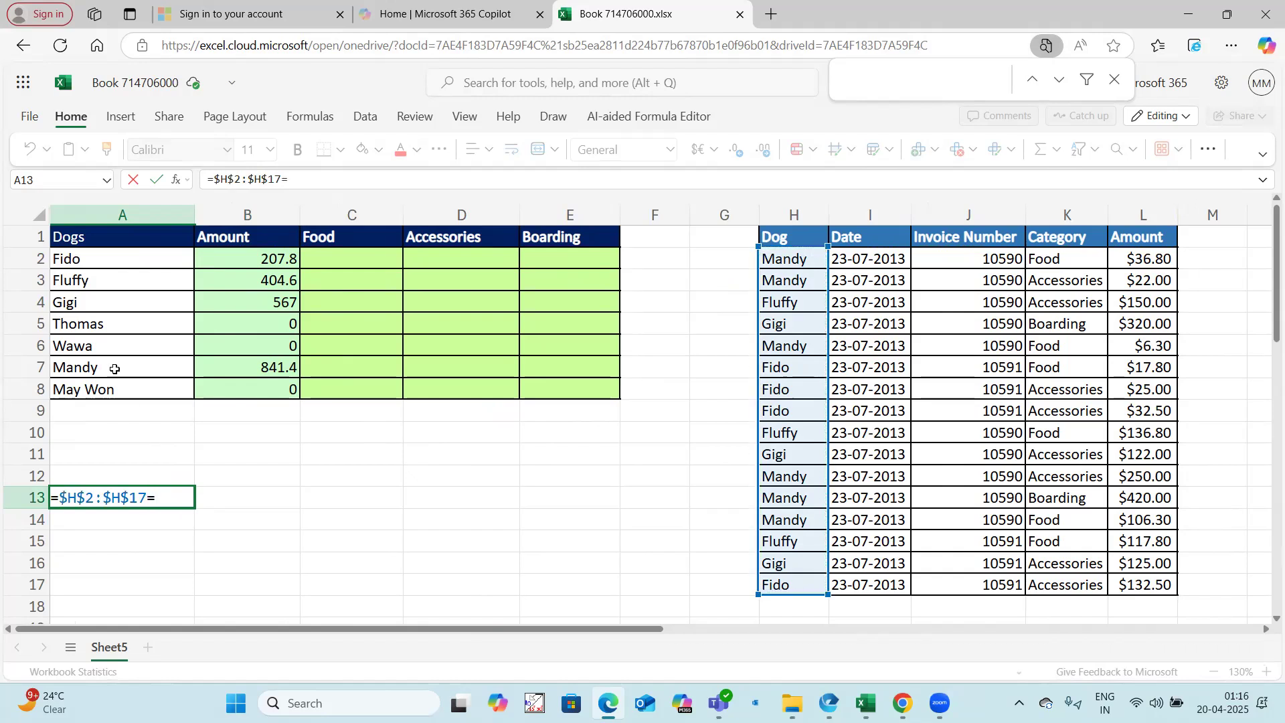
{"action": "left_click", "coordinate": [103, 261]}
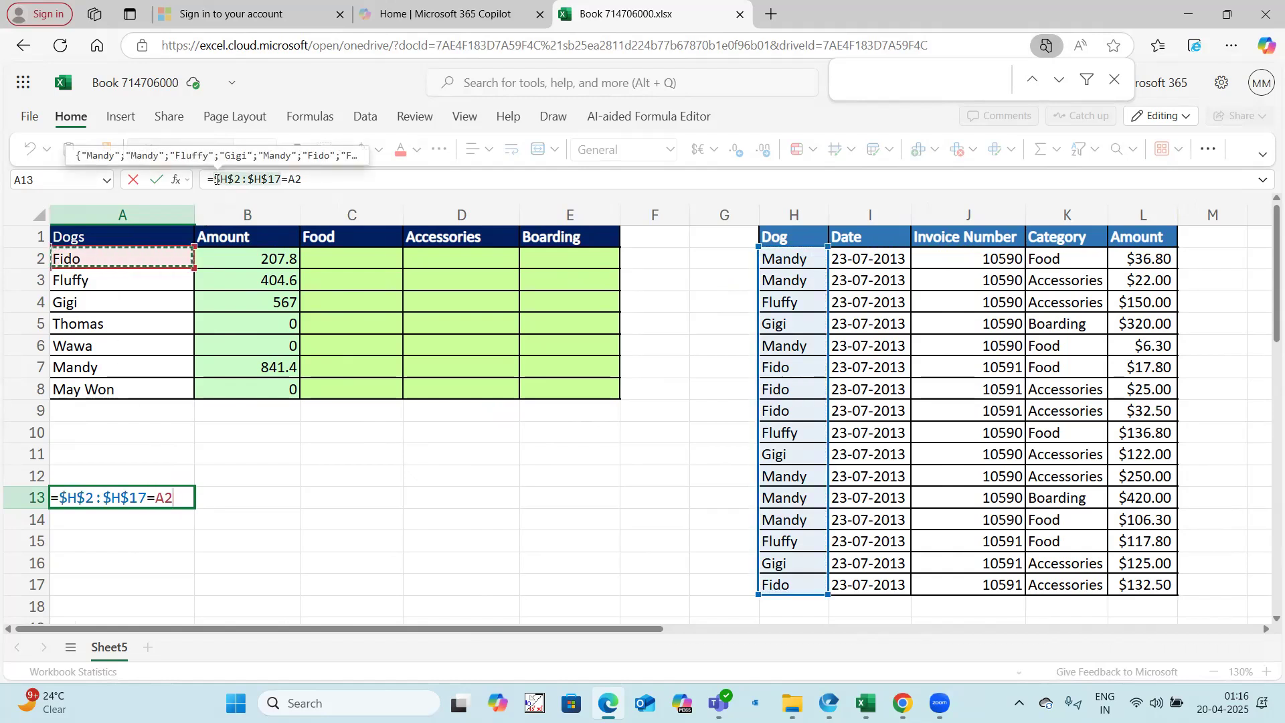
{"action": "type", "text": "("}
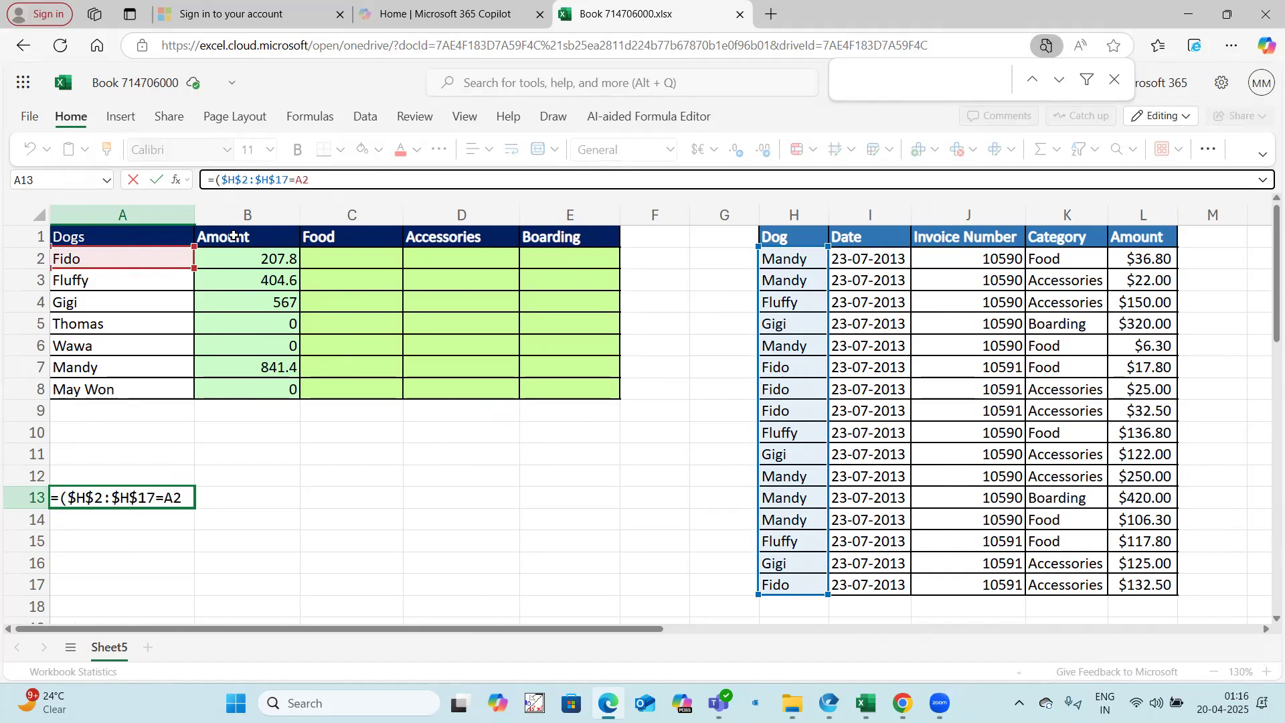
{"action": "left_click", "coordinate": [346, 179]}
{"action": "type", "text": ")*("}
Step: Multiply the dog condition in A13 by a category condition ($K$2:$K$17=C$1), locking only the header's row
{"action": "left_click_drag", "start_coordinate": [1056, 258], "coordinate": [1069, 580]}
{"action": "key", "text": "F4"}
{"action": "type", "text": "="}
{"action": "left_click", "coordinate": [360, 244]}
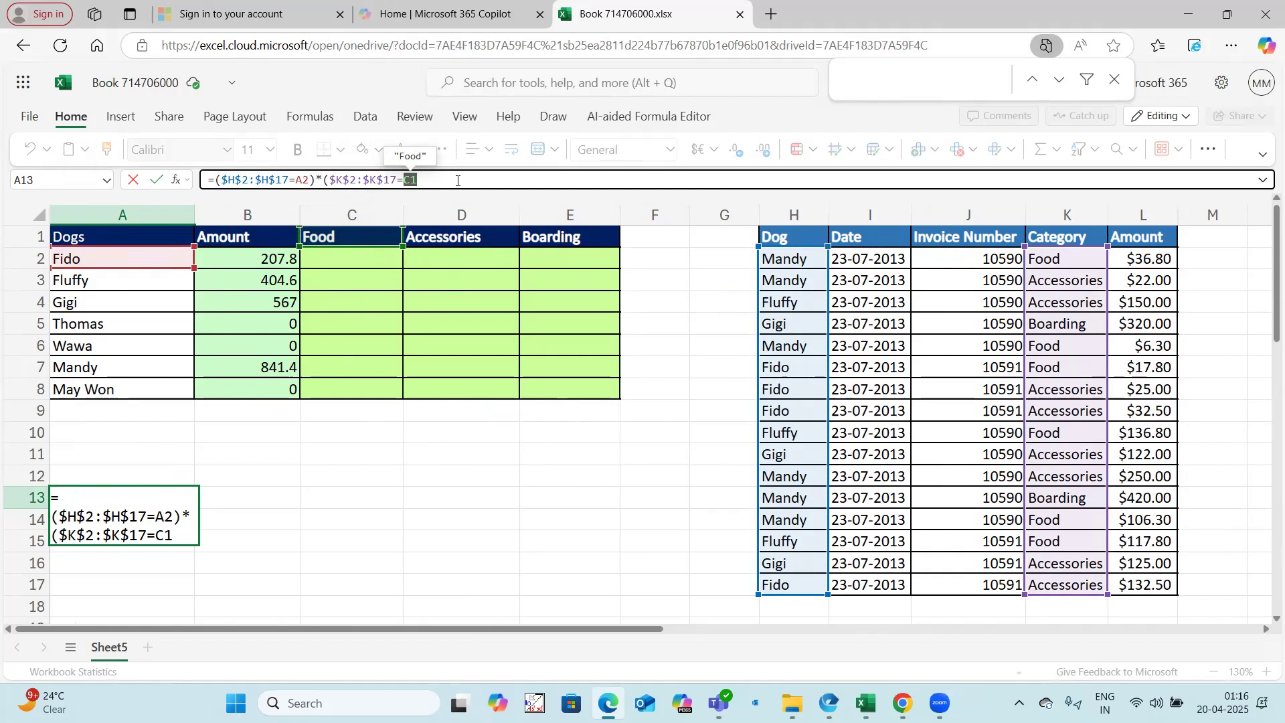
{"action": "key", "text": "F4"}
{"action": "key", "text": "F4"}
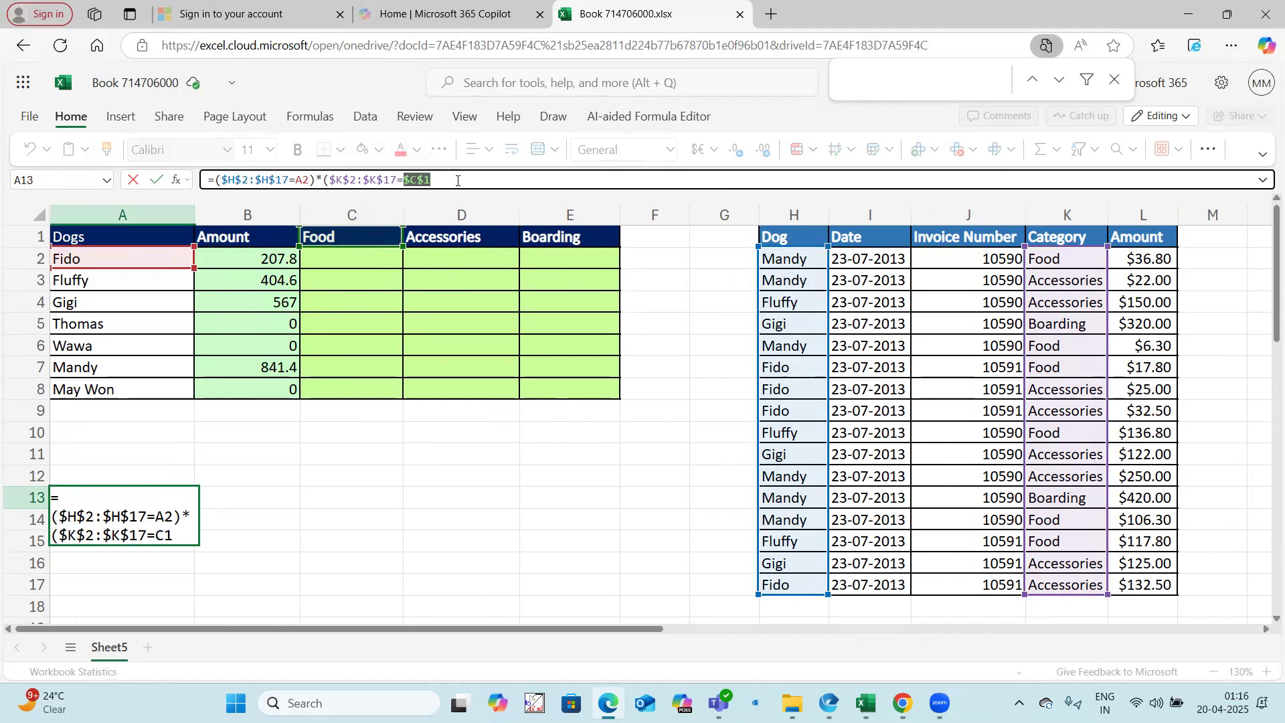
{"action": "left_click", "coordinate": [456, 175]}
{"action": "type", "text": ")"}
Step: Change the dog reference in A13's formula to $A2 and preview the array that the two multiplied conditions produce
{"action": "double_click", "coordinate": [300, 180]}
{"action": "key", "text": "F4"}
{"action": "key", "text": "F4"}
{"action": "key", "text": "F4"}
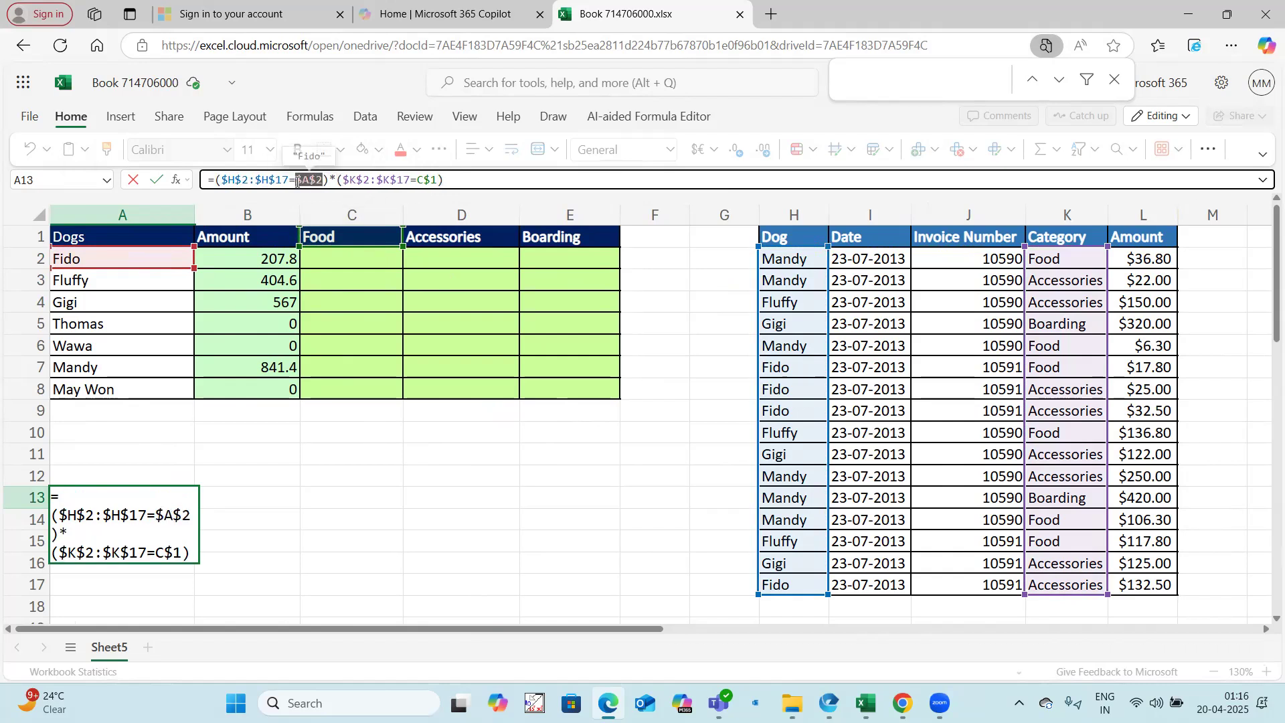
{"action": "left_click", "coordinate": [469, 181]}
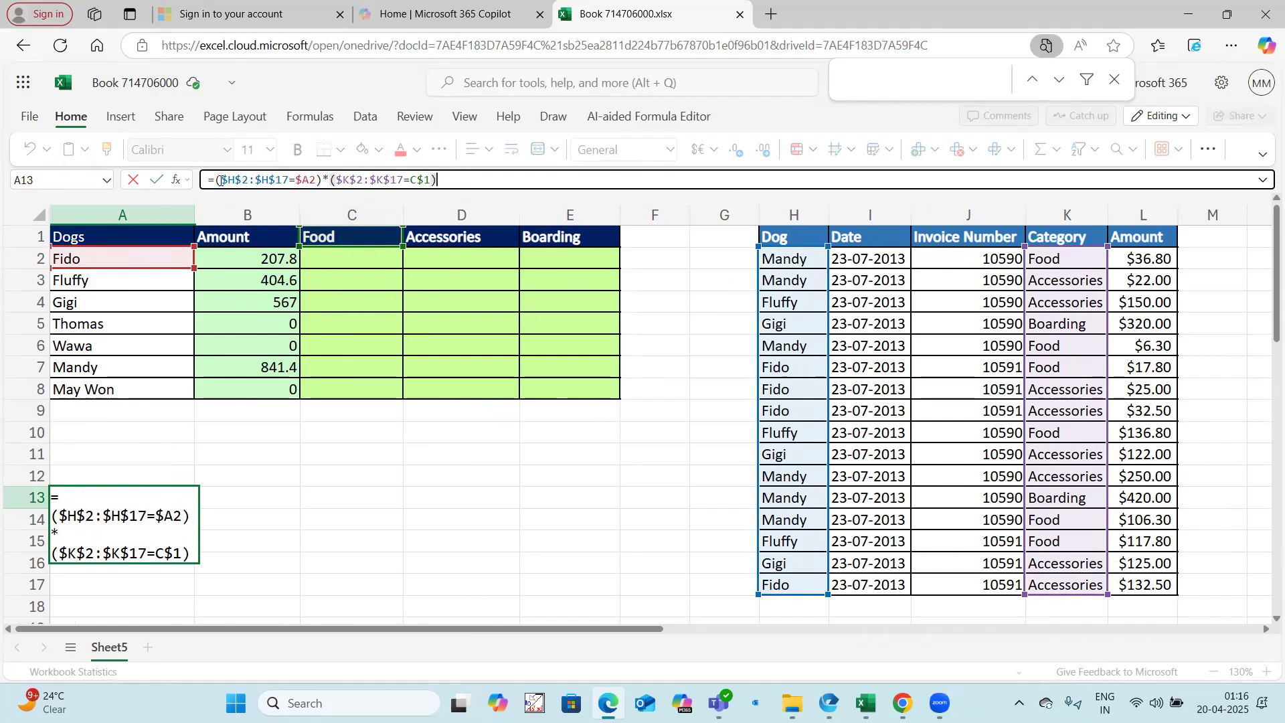
{"action": "left_click_drag", "start_coordinate": [214, 180], "coordinate": [472, 177]}
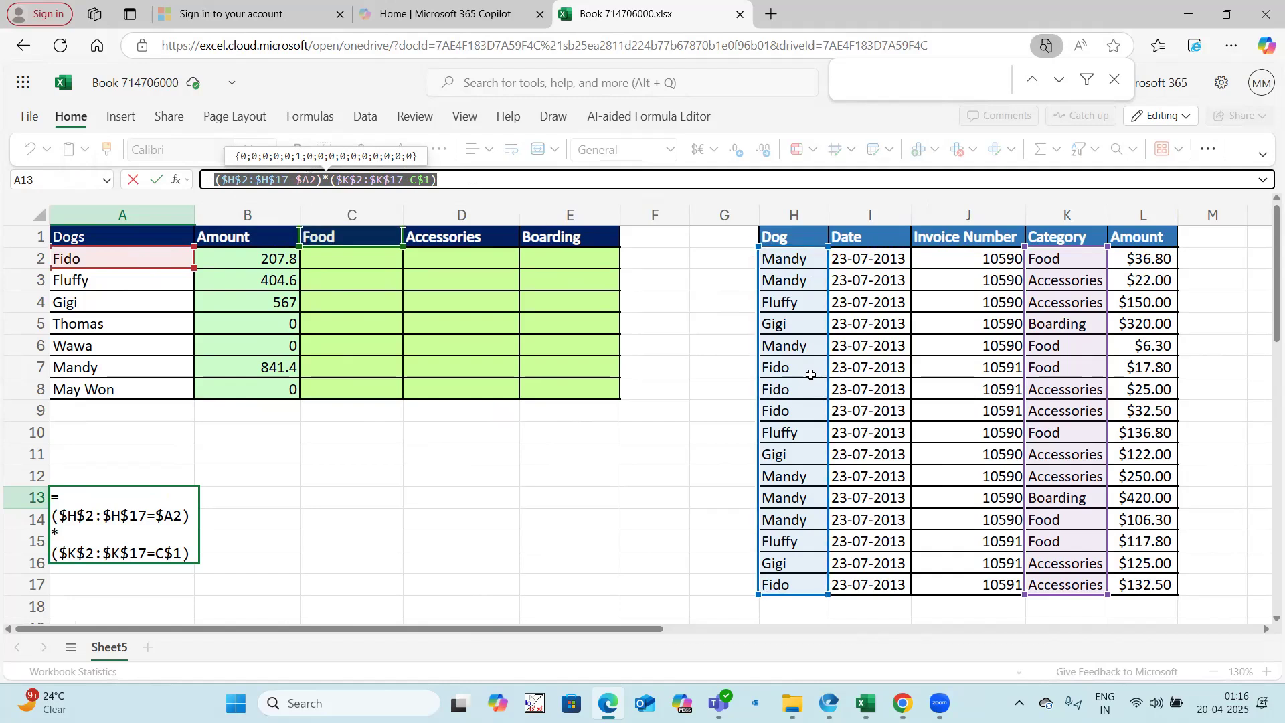
Step: Multiply A13's conditions by the amount range ($L$2:$L$17), enter the formula and view its spilled results
{"action": "left_click", "coordinate": [458, 178]}
{"action": "type", "text": "*"}
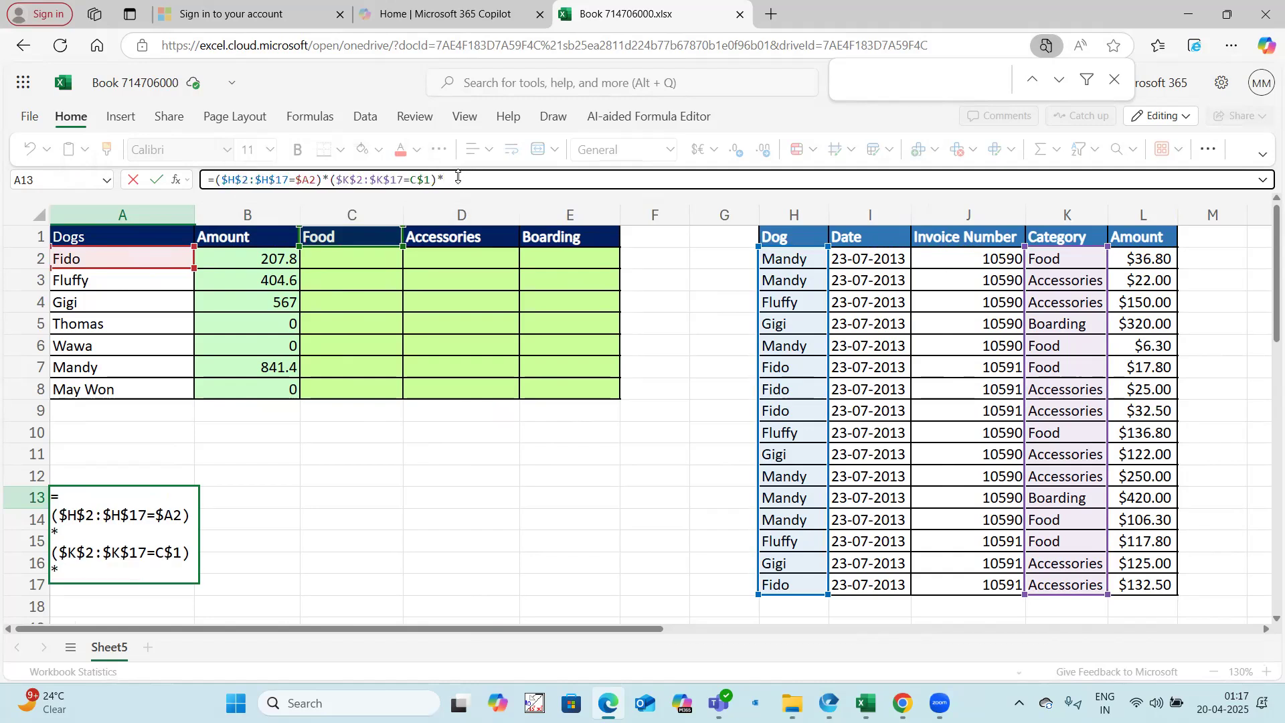
{"action": "type", "text": "("}
{"action": "left_click_drag", "start_coordinate": [1138, 262], "coordinate": [1140, 579]}
{"action": "key", "text": "F4"}
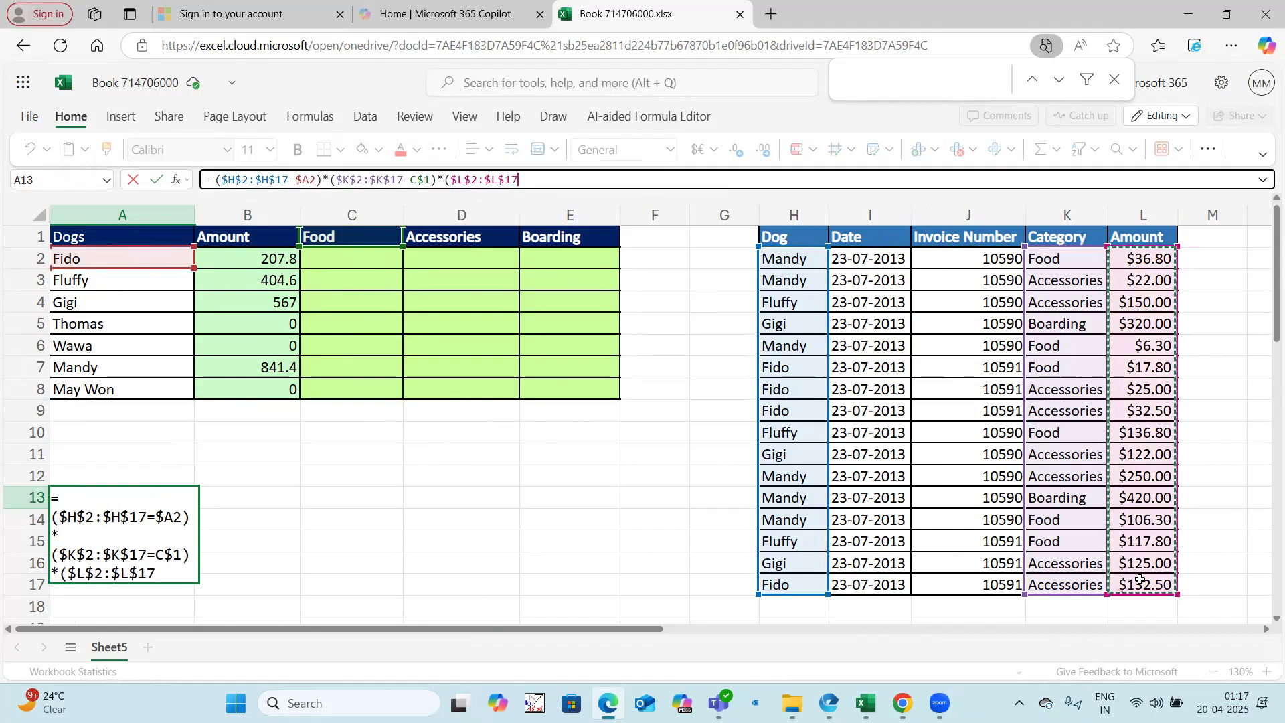
{"action": "type", "text": ")"}
{"action": "key", "text": "Return"}
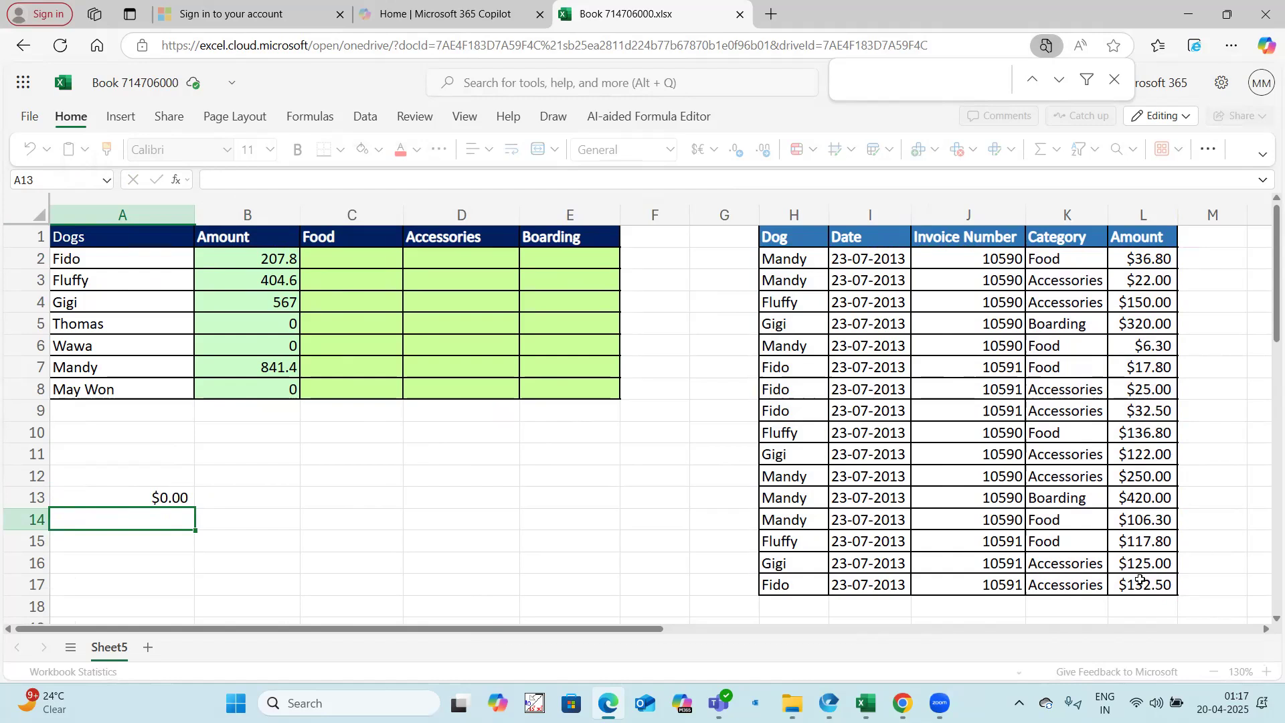
{"action": "scroll", "coordinate": [123, 479], "scroll_direction": "down", "scroll_amount": 6}
{"action": "scroll", "coordinate": [180, 479], "scroll_direction": "up", "scroll_amount": 6}
Step: Copy the multiplied-conditions formula from A13 into C2 and clear the test formula in A13
{"action": "left_click", "coordinate": [167, 499]}
{"action": "left_click_drag", "start_coordinate": [215, 180], "coordinate": [599, 180]}
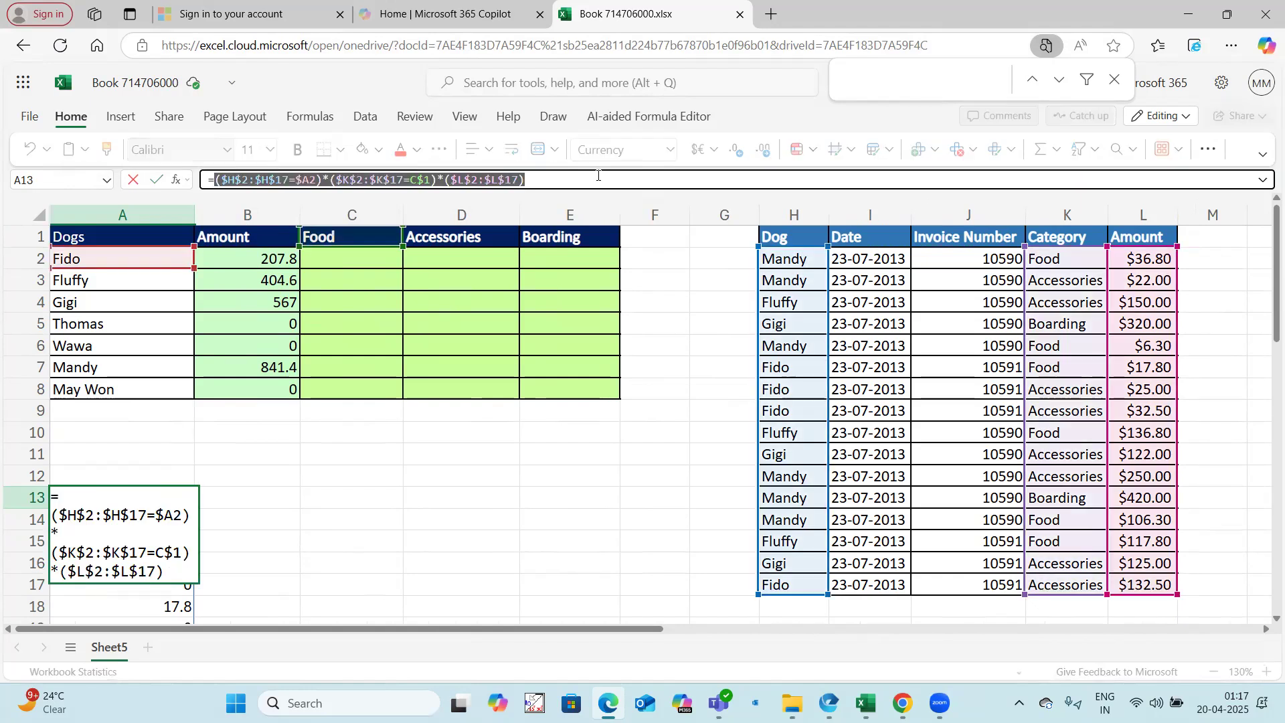
{"action": "key", "text": "ctrl+c"}
{"action": "key", "text": "Escape"}
{"action": "left_click", "coordinate": [388, 255]}
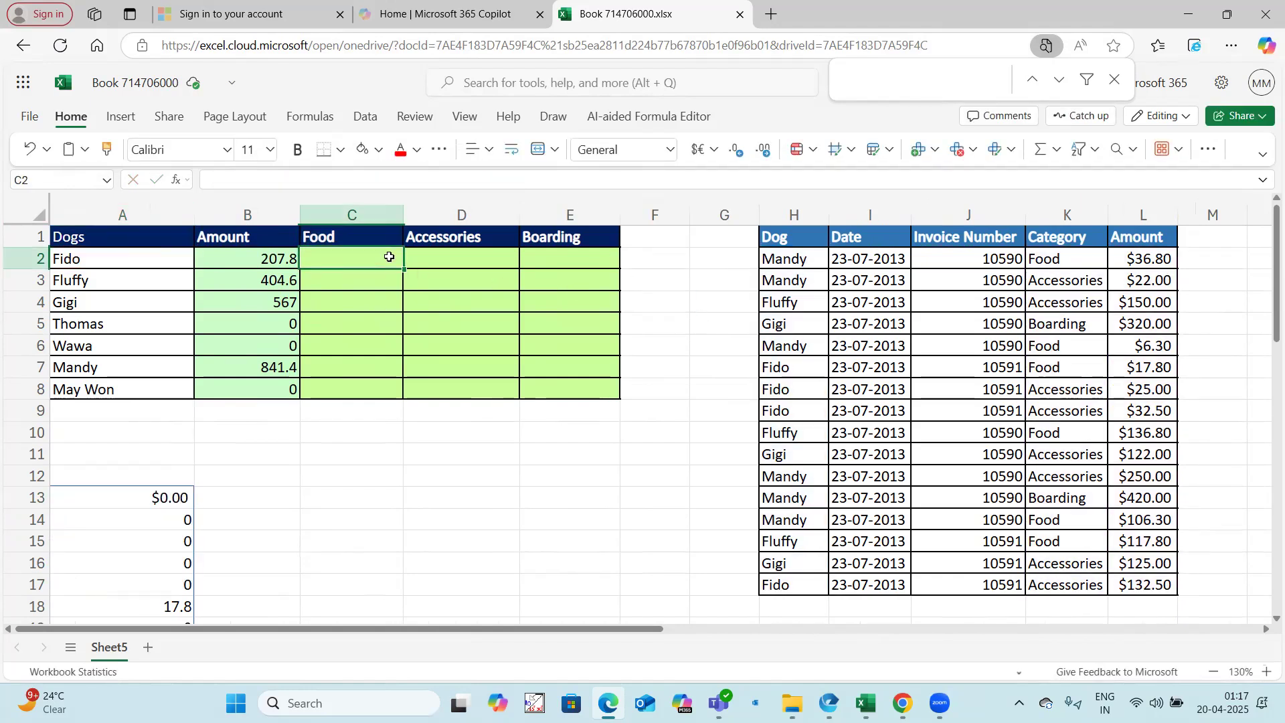
{"action": "type", "text": "="}
{"action": "key", "text": "ctrl+v"}
{"action": "key", "text": "Return"}
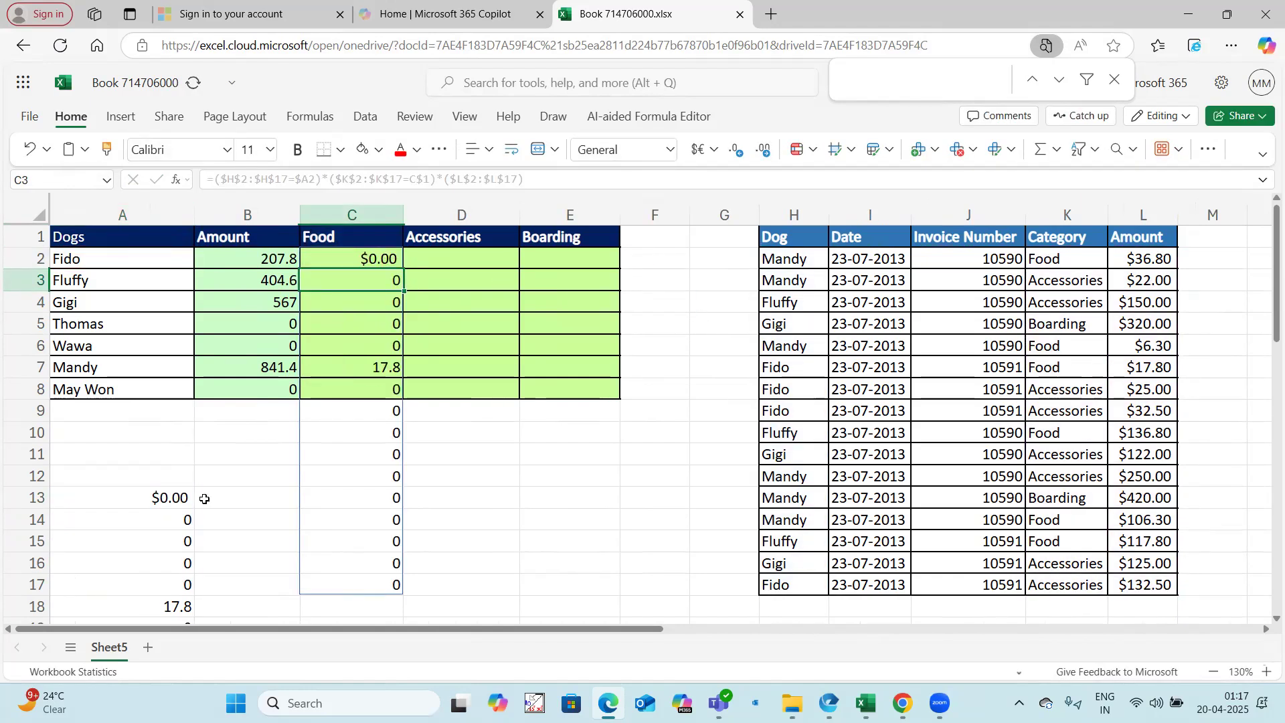
{"action": "left_click", "coordinate": [168, 497]}
{"action": "key", "text": "Delete"}
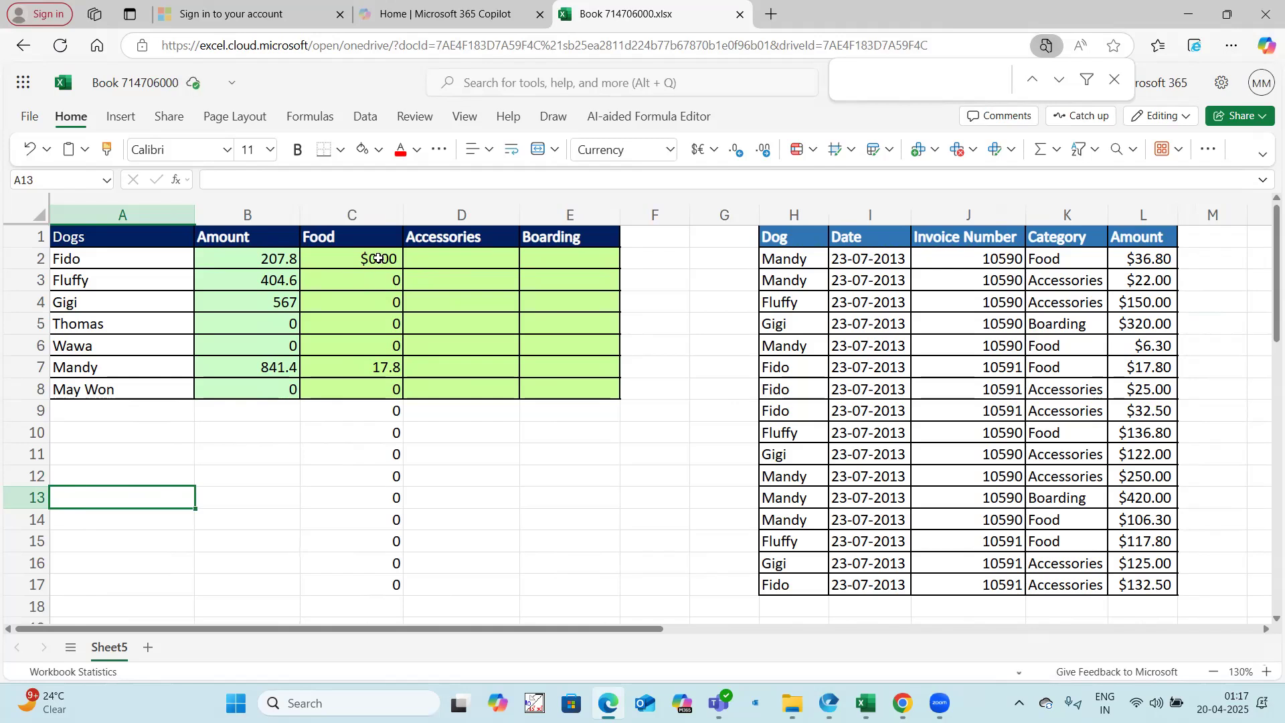
Step: Wrap C2's formula in SUMPRODUCT so it reads =SUMPRODUCT(($H$2:$H$17=$A2)*($K$2:$K$17=C$1)*($L$2:$L$17))
{"action": "left_click", "coordinate": [378, 258]}
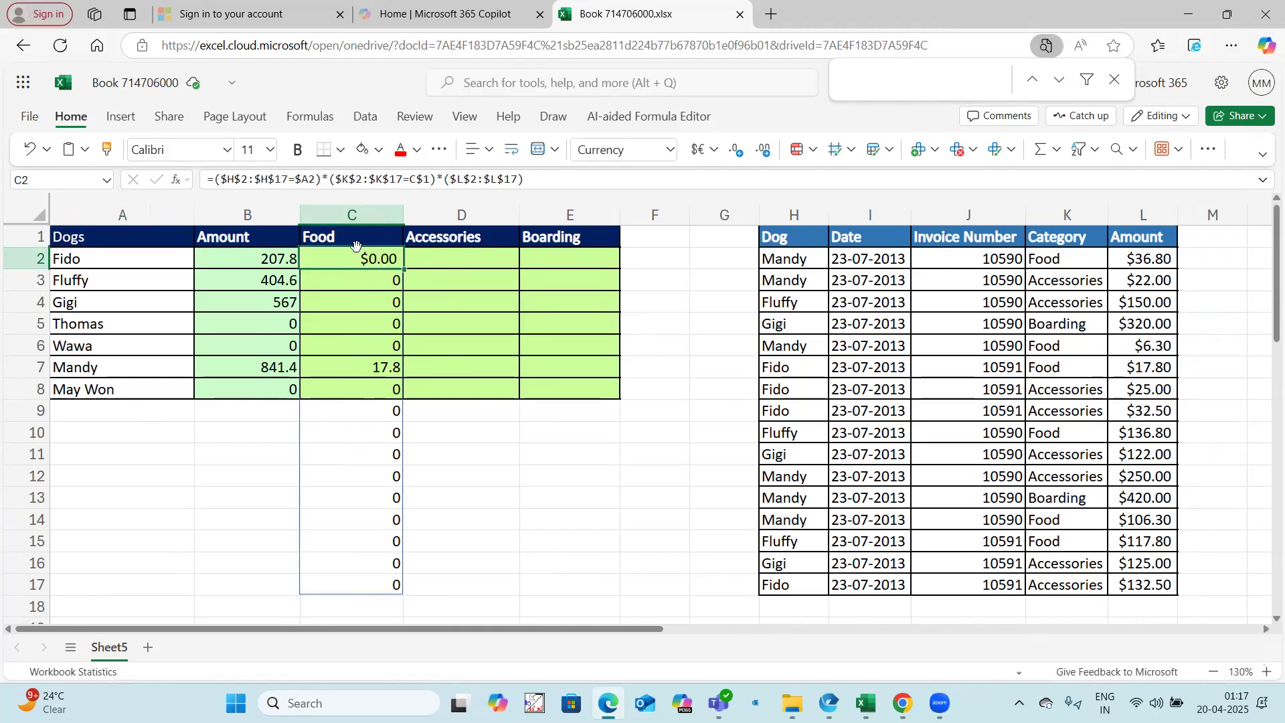
{"action": "left_click", "coordinate": [217, 179]}
{"action": "type", "text": "s"}
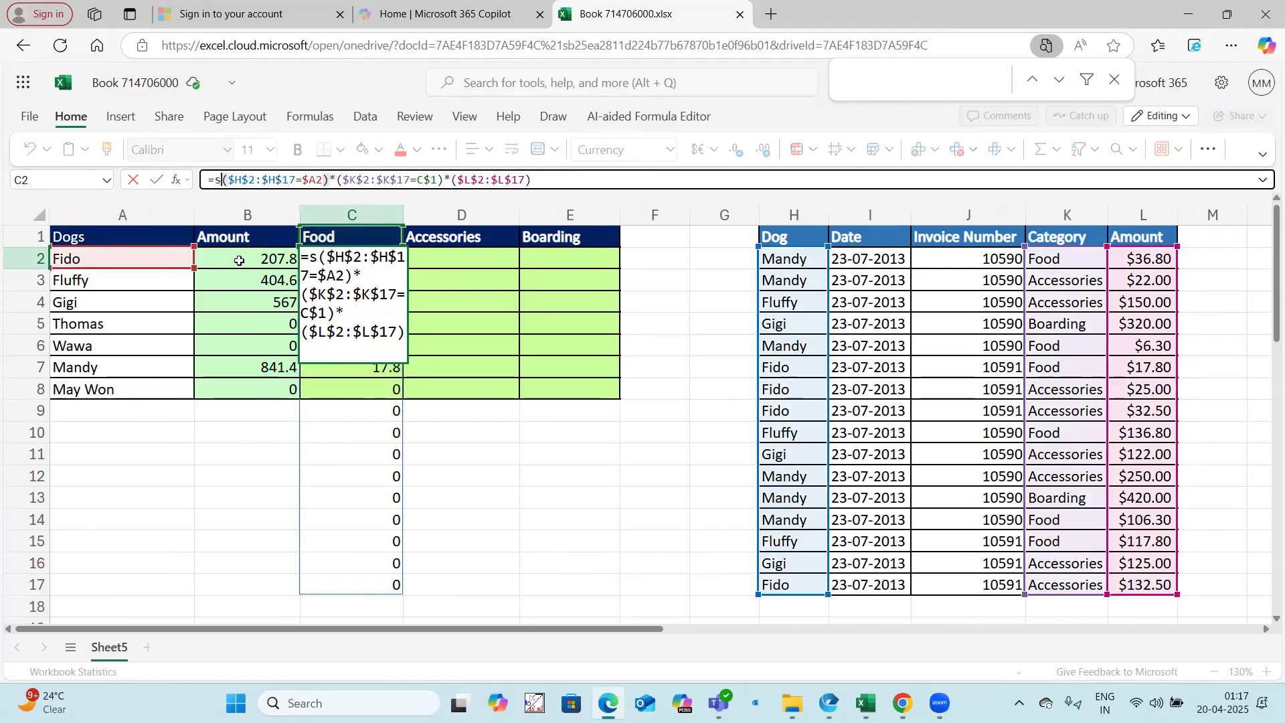
{"action": "type", "text": "umproduct"}
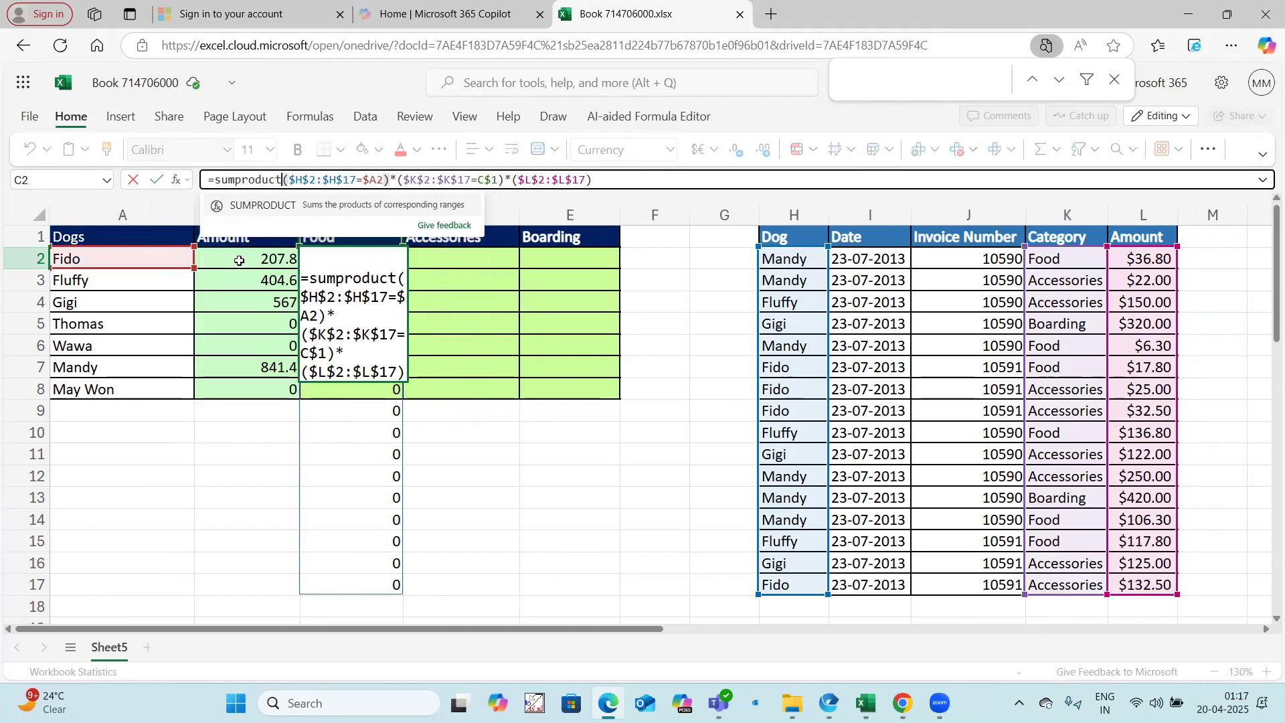
{"action": "type", "text": "("}
{"action": "left_click", "coordinate": [637, 177]}
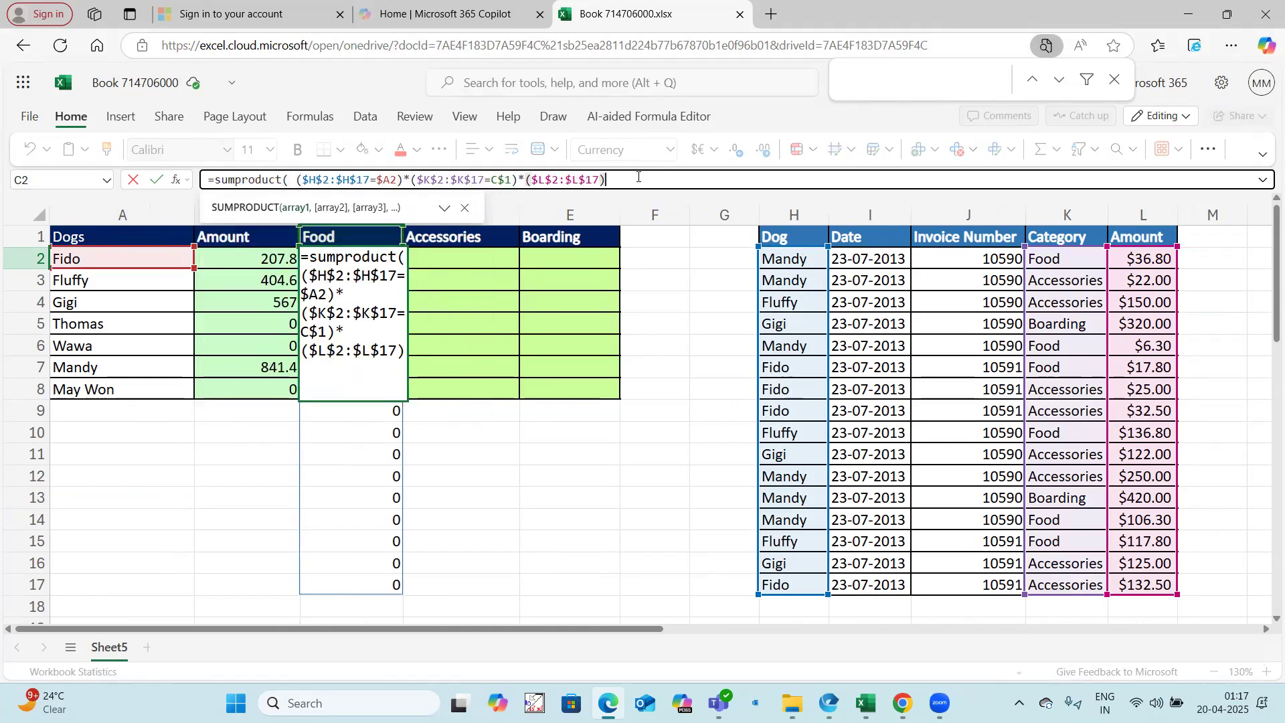
{"action": "type", "text": ")"}
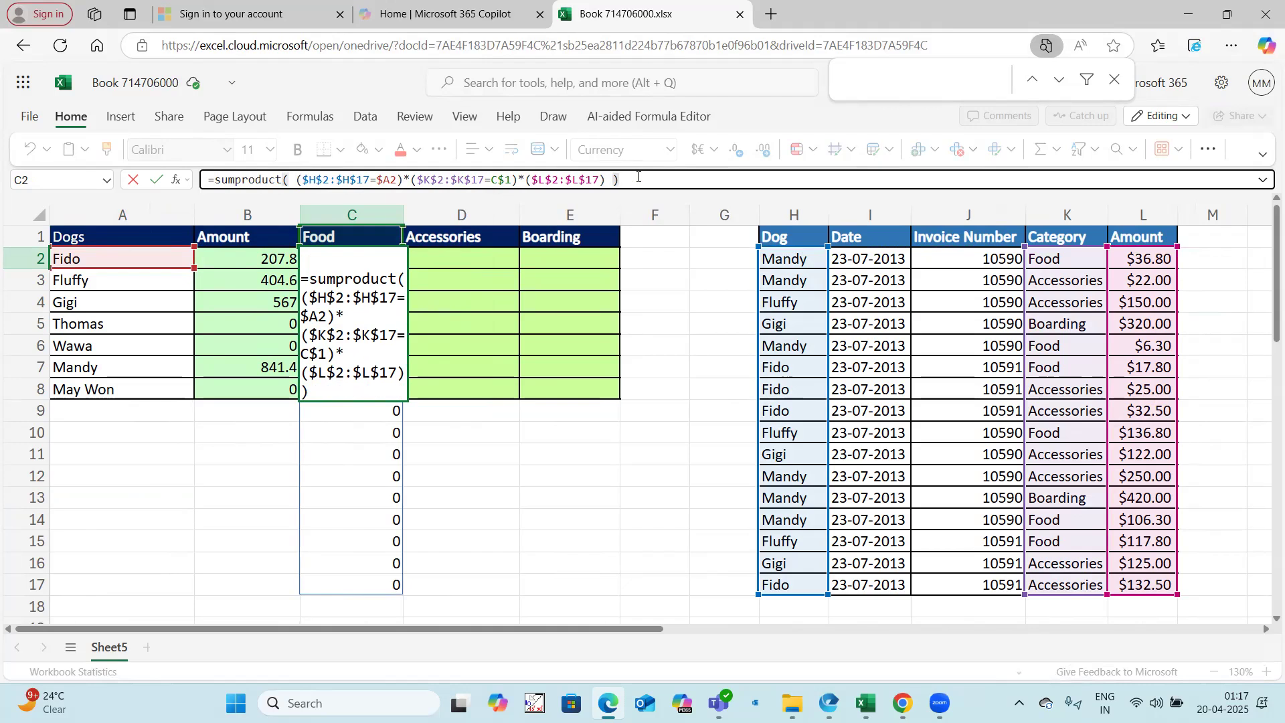
{"action": "key", "text": "Return"}
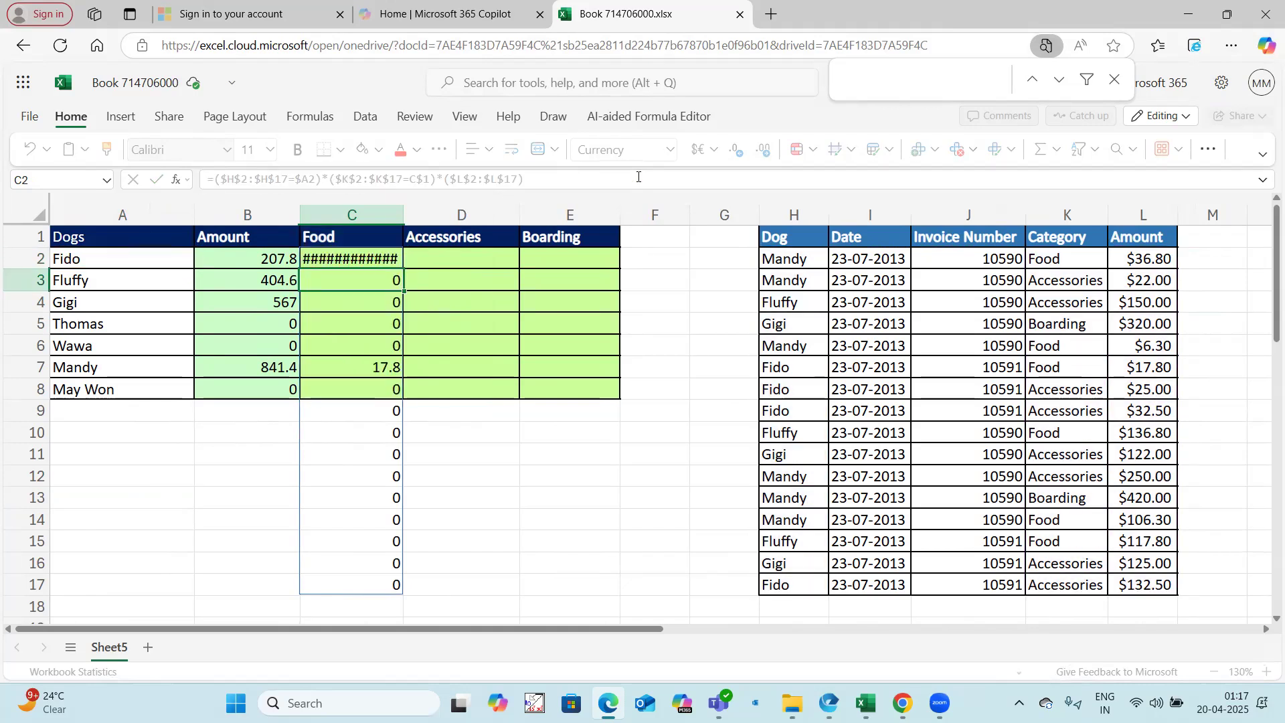
Step: Fill C2's SUMPRODUCT formula across and down the range C2:E8
{"action": "left_click_drag", "start_coordinate": [358, 260], "coordinate": [558, 387]}
{"action": "key", "text": "ctrl+r"}
{"action": "key", "text": "ctrl+d"}
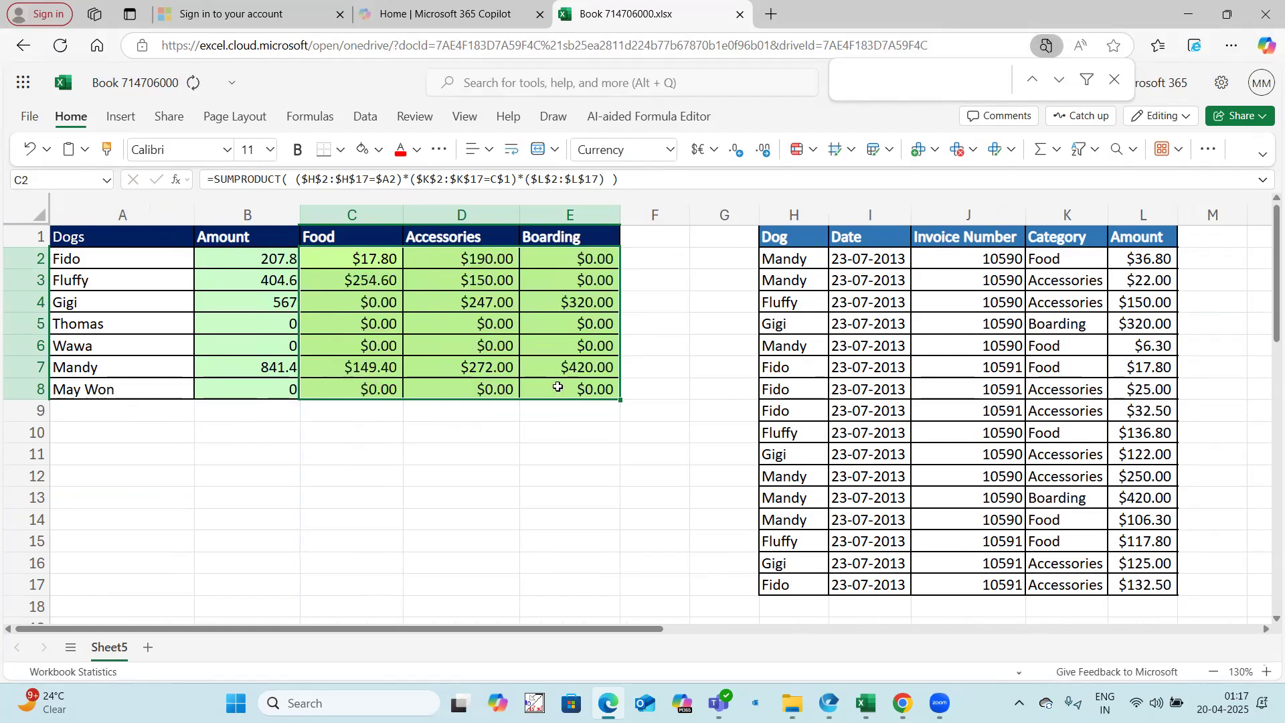
Step: Check the summed category amounts in rows 7, 4, 3 and 2 against the Amount column and review the formulas in B2 and C2
{"action": "left_click_drag", "start_coordinate": [382, 368], "coordinate": [562, 365]}
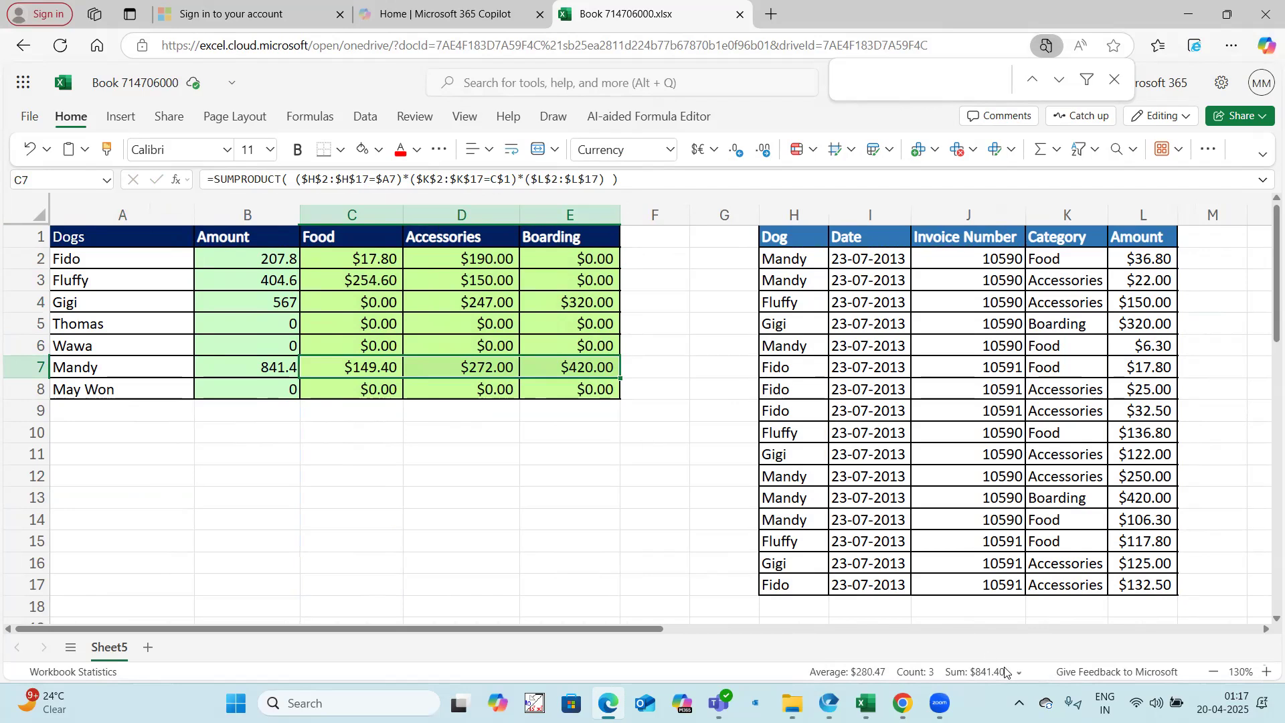
{"action": "left_click_drag", "start_coordinate": [366, 302], "coordinate": [556, 302]}
{"action": "left_click_drag", "start_coordinate": [348, 279], "coordinate": [571, 281]}
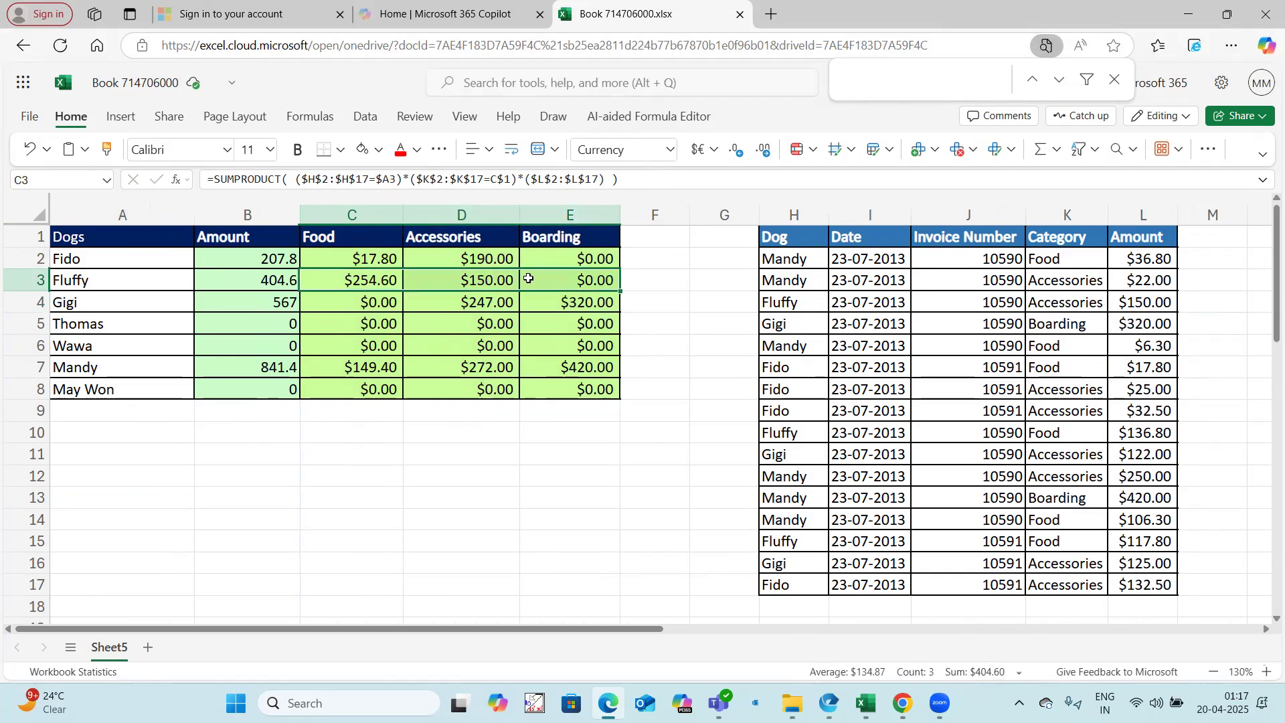
{"action": "left_click_drag", "start_coordinate": [361, 257], "coordinate": [535, 259]}
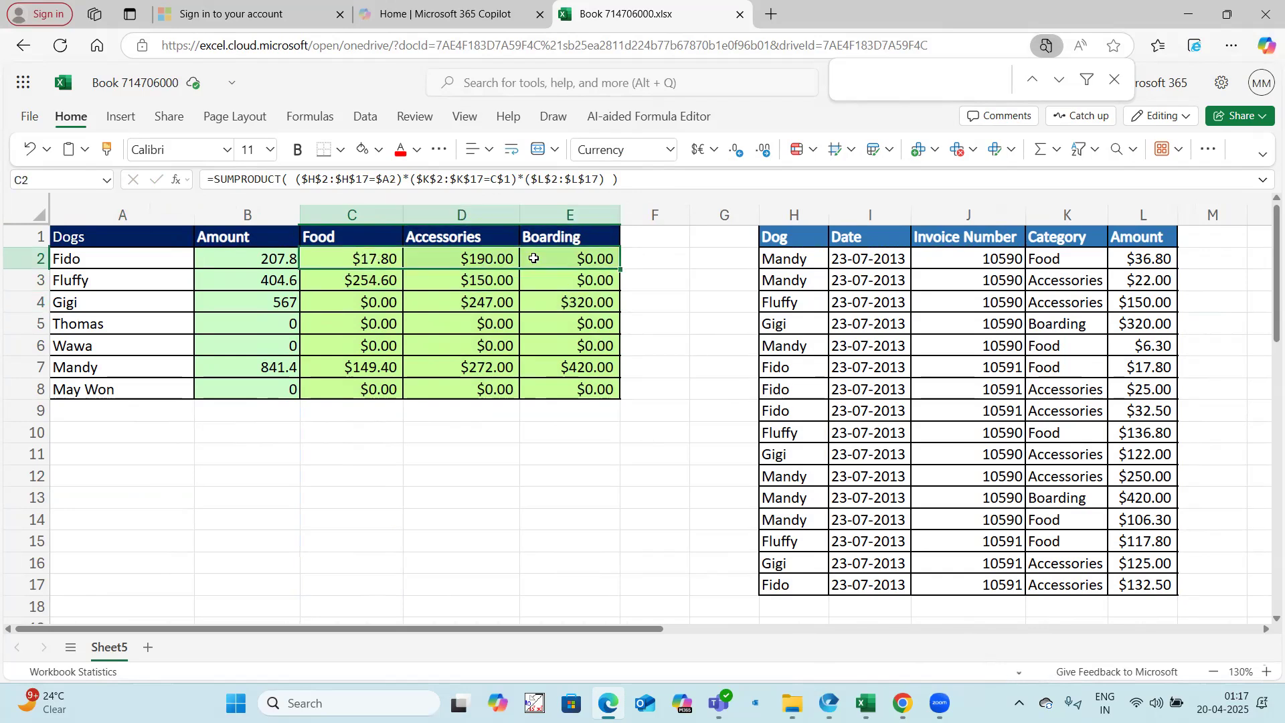
{"action": "left_click", "coordinate": [281, 263]}
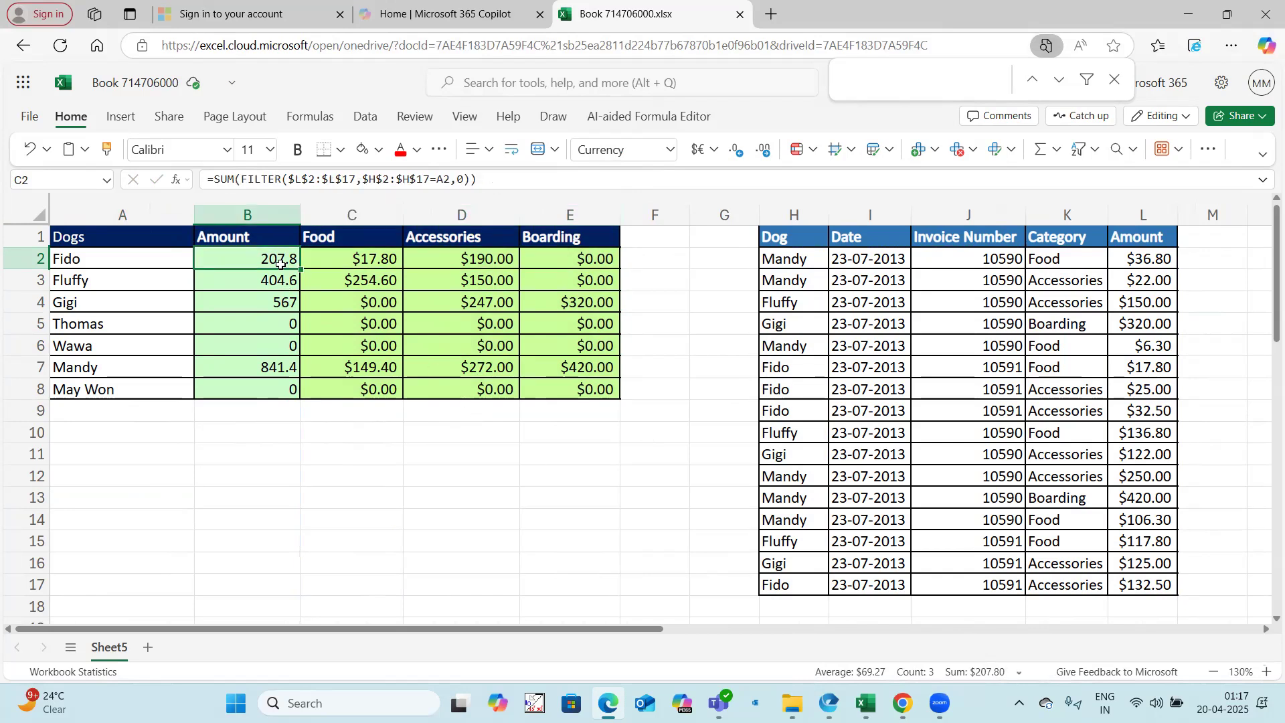
{"action": "left_click", "coordinate": [331, 265]}
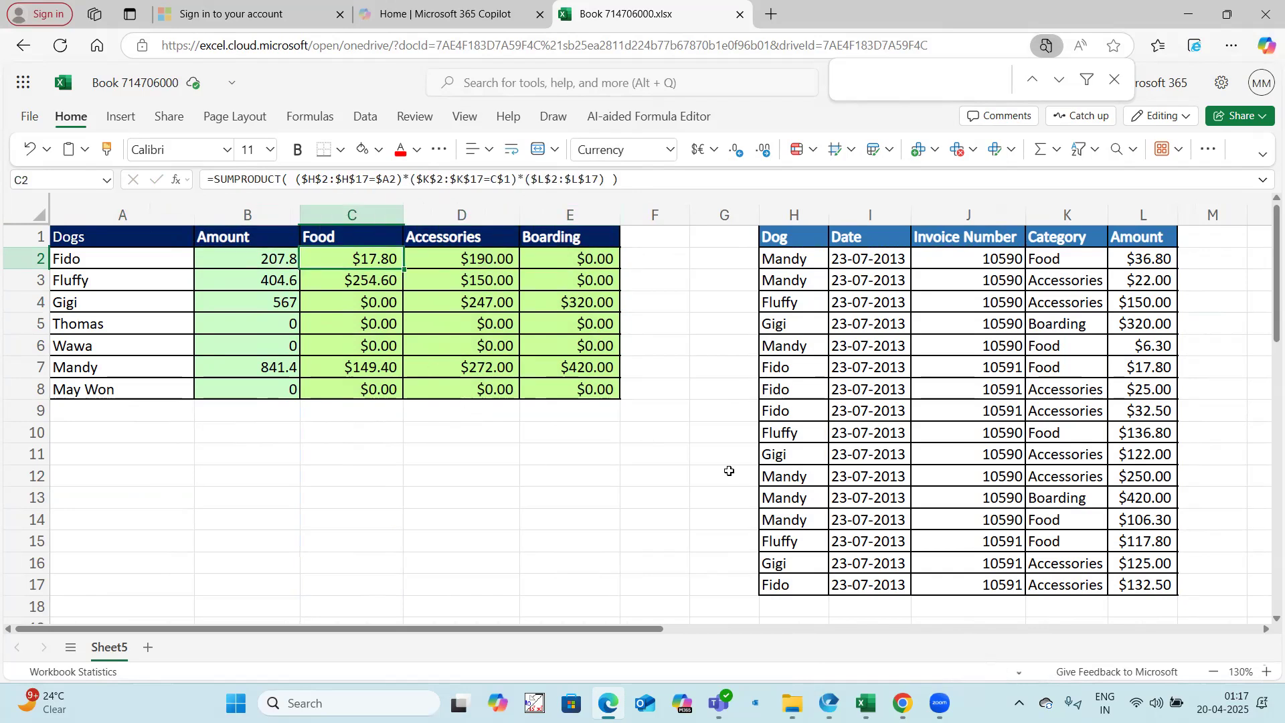
Step: Switch to the desktop Excel workbook Sumifs vs Sumproduct Examples Training Purpose and copy A1:G10 from the Example 2 sheet
{"action": "mouse_move", "coordinate": [866, 703]}
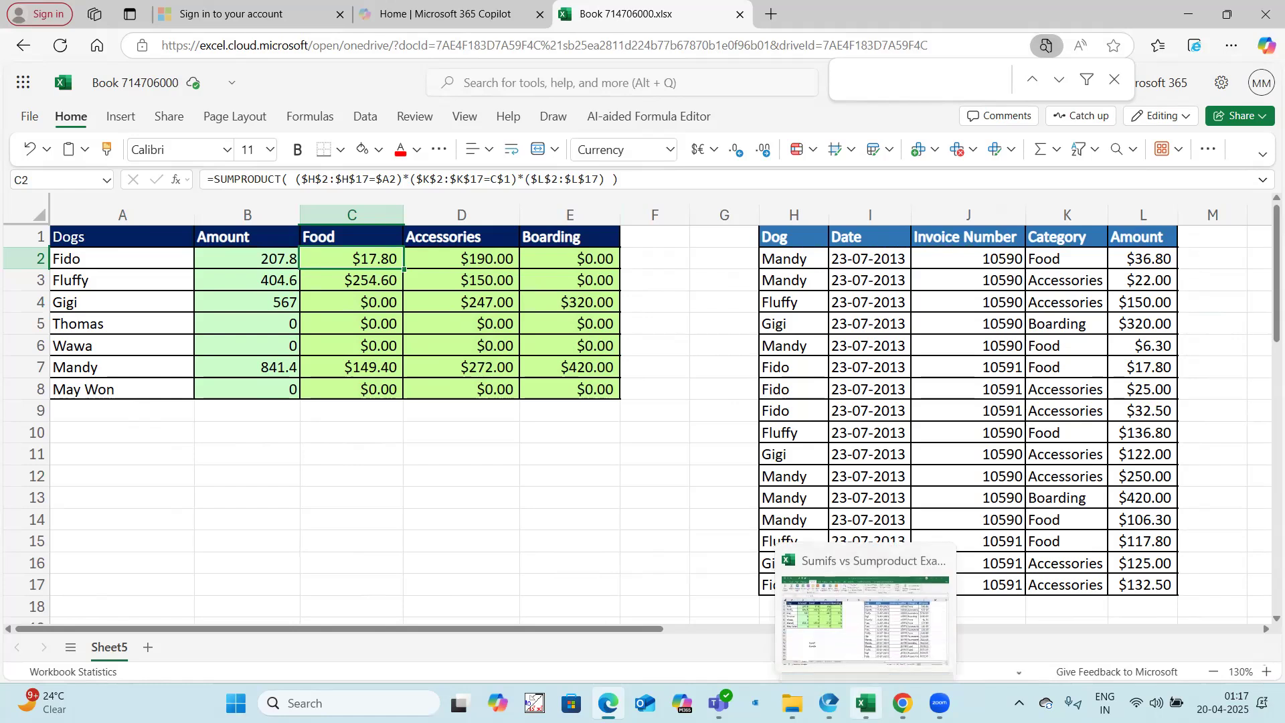
{"action": "left_click", "coordinate": [848, 616]}
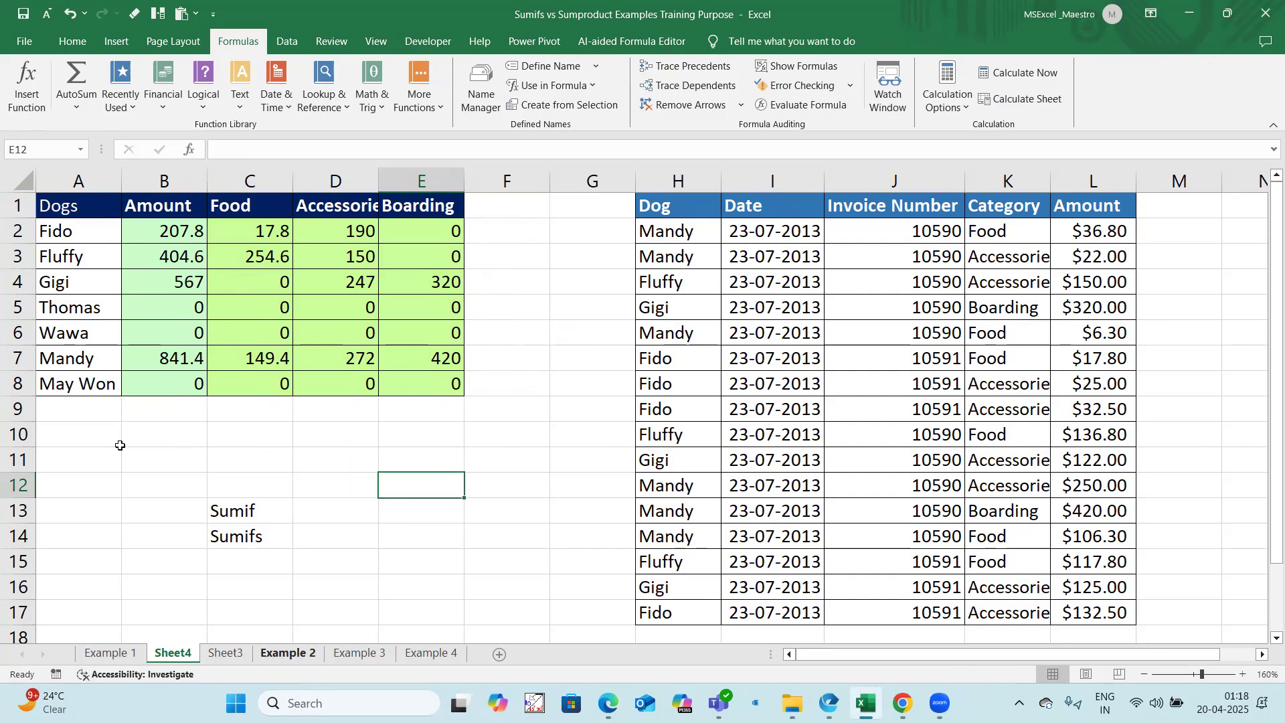
{"action": "left_click", "coordinate": [288, 653]}
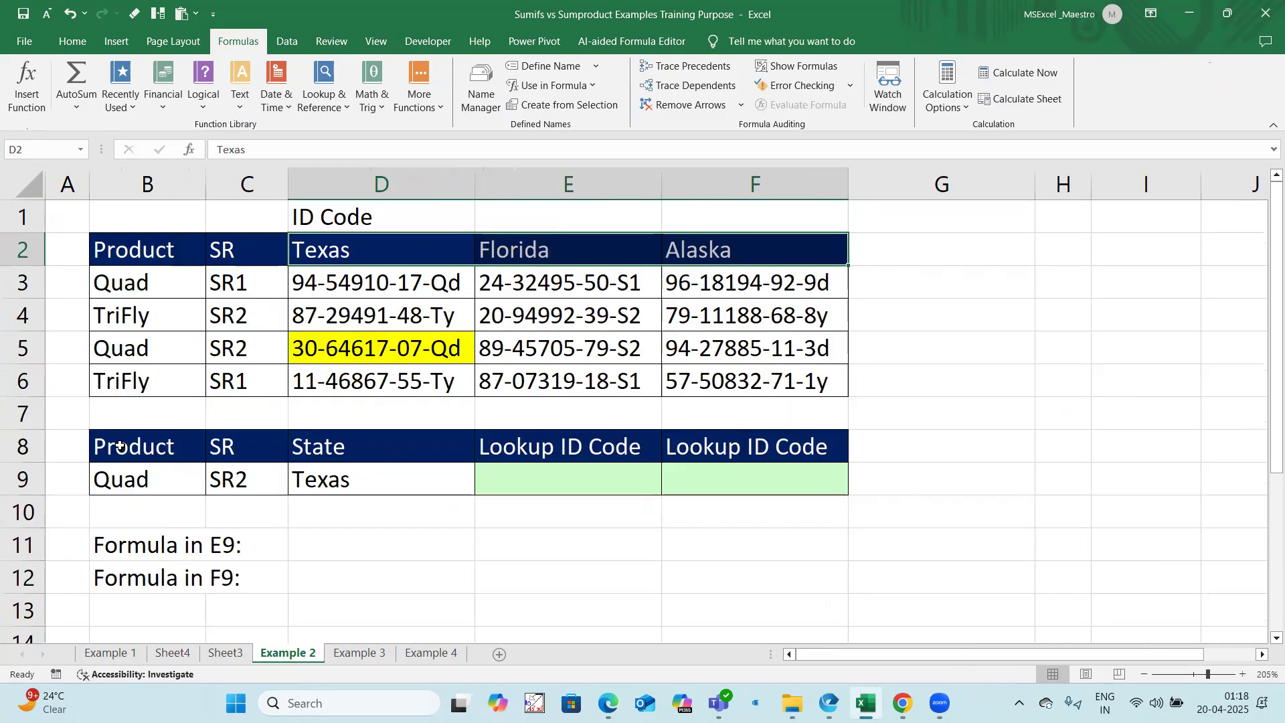
{"action": "left_click_drag", "start_coordinate": [83, 215], "coordinate": [883, 602]}
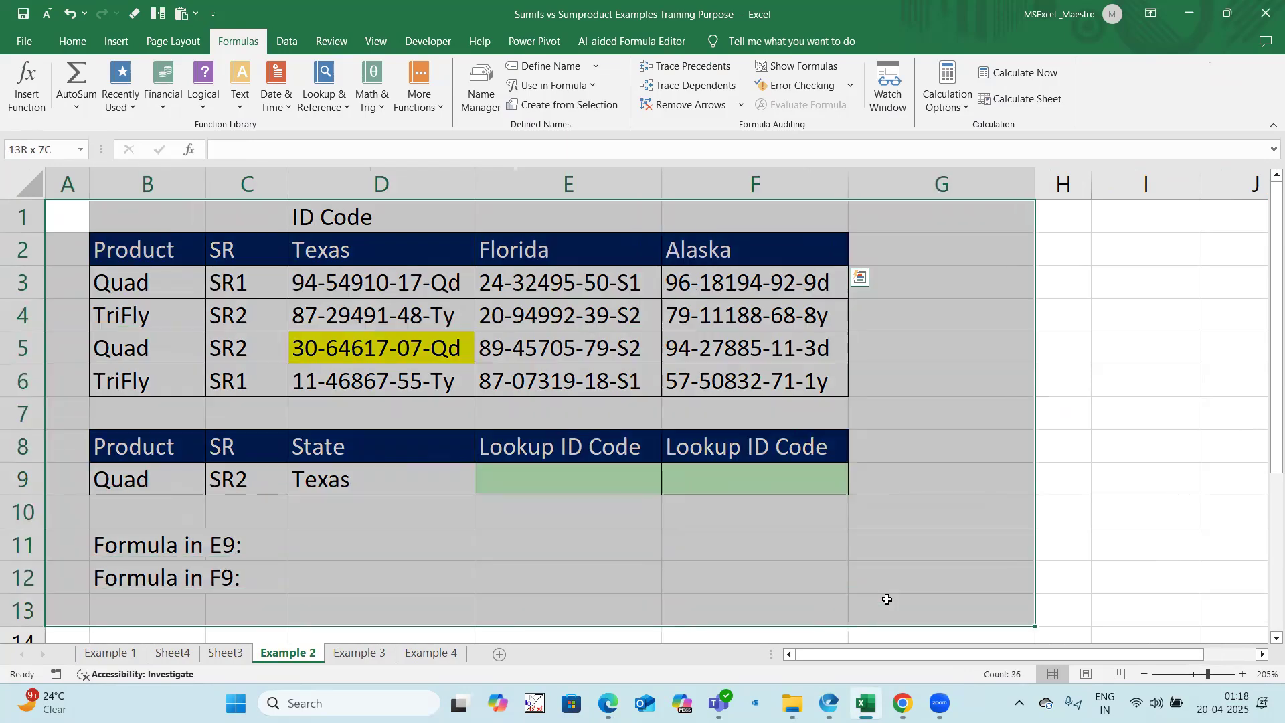
{"action": "key", "text": "ctrl+c"}
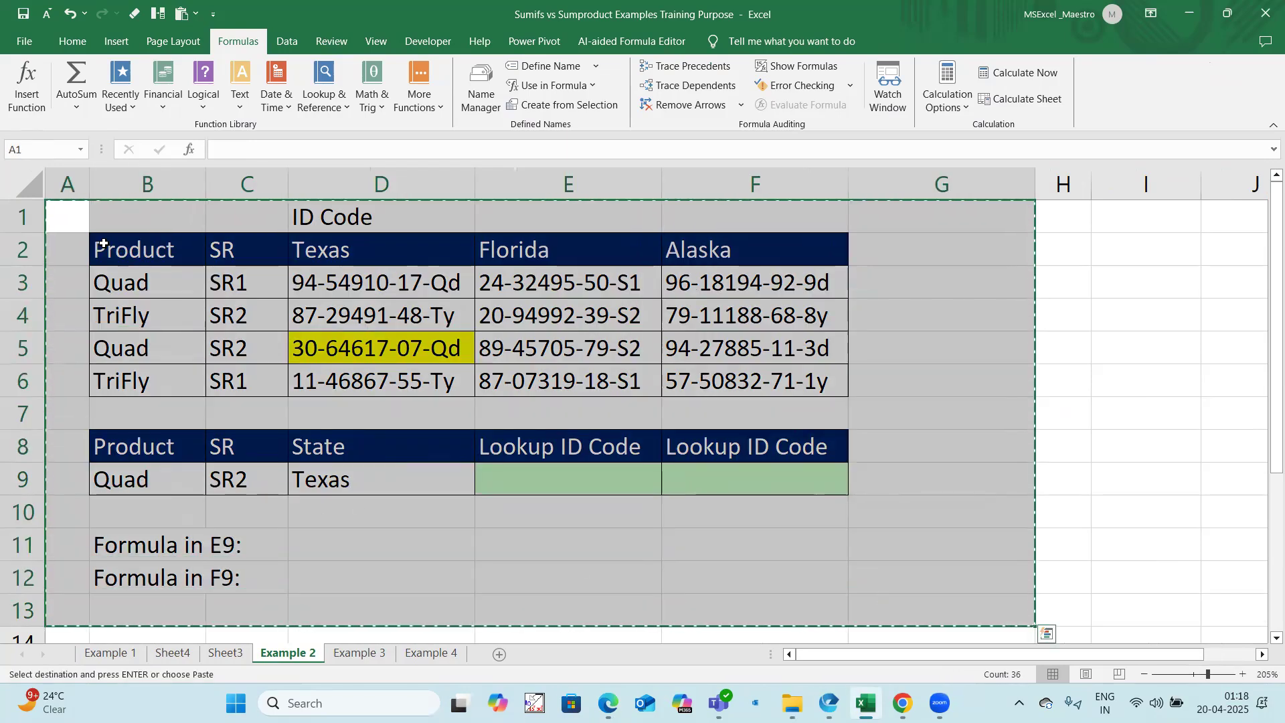
{"action": "left_click_drag", "start_coordinate": [80, 215], "coordinate": [930, 498]}
{"action": "key", "text": "ctrl+c"}
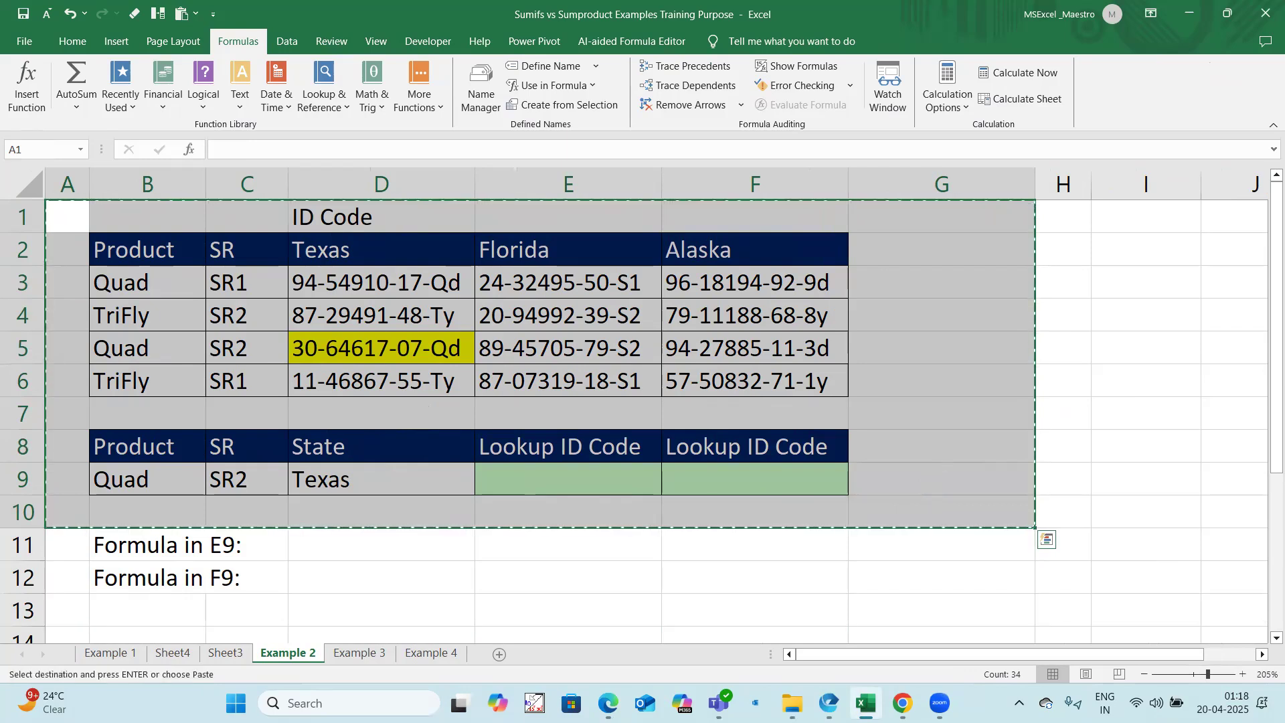
Step: Switch back to Excel for the web, add a new sheet to Book 714706000 and paste the copied lookup tables at A1
{"action": "key", "text": "alt+Tab"}
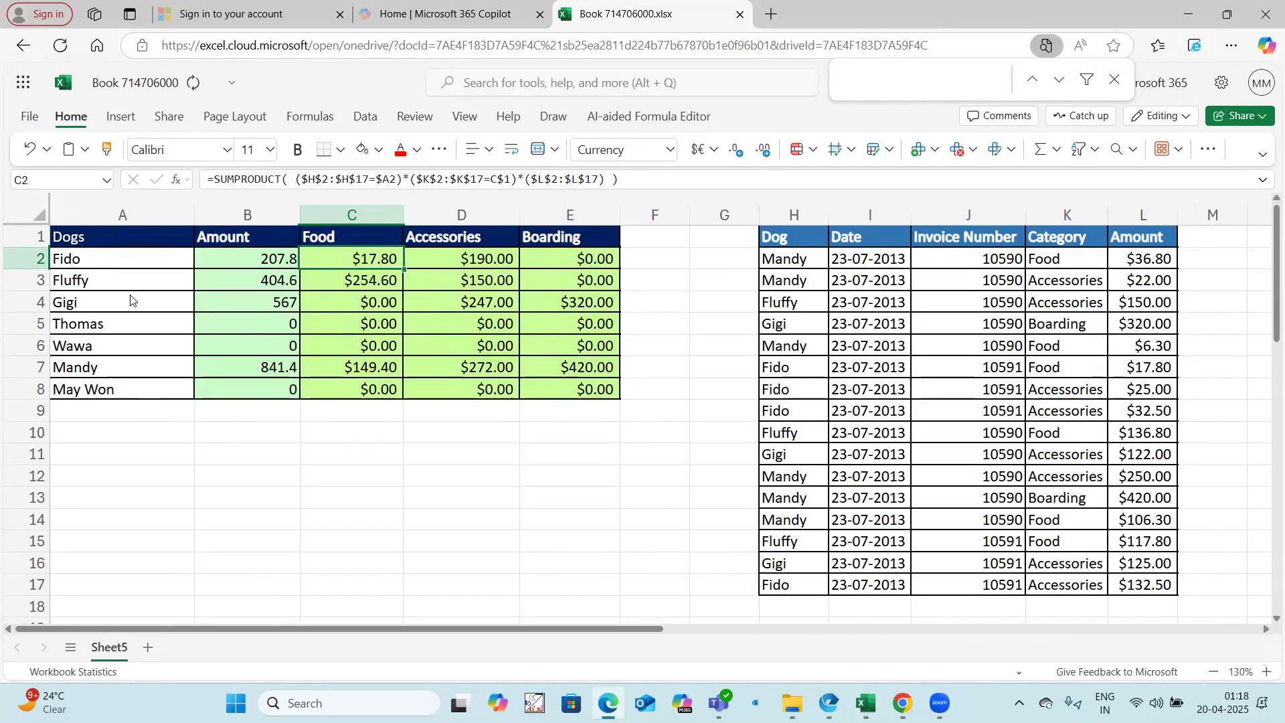
{"action": "key", "text": "shift+F11"}
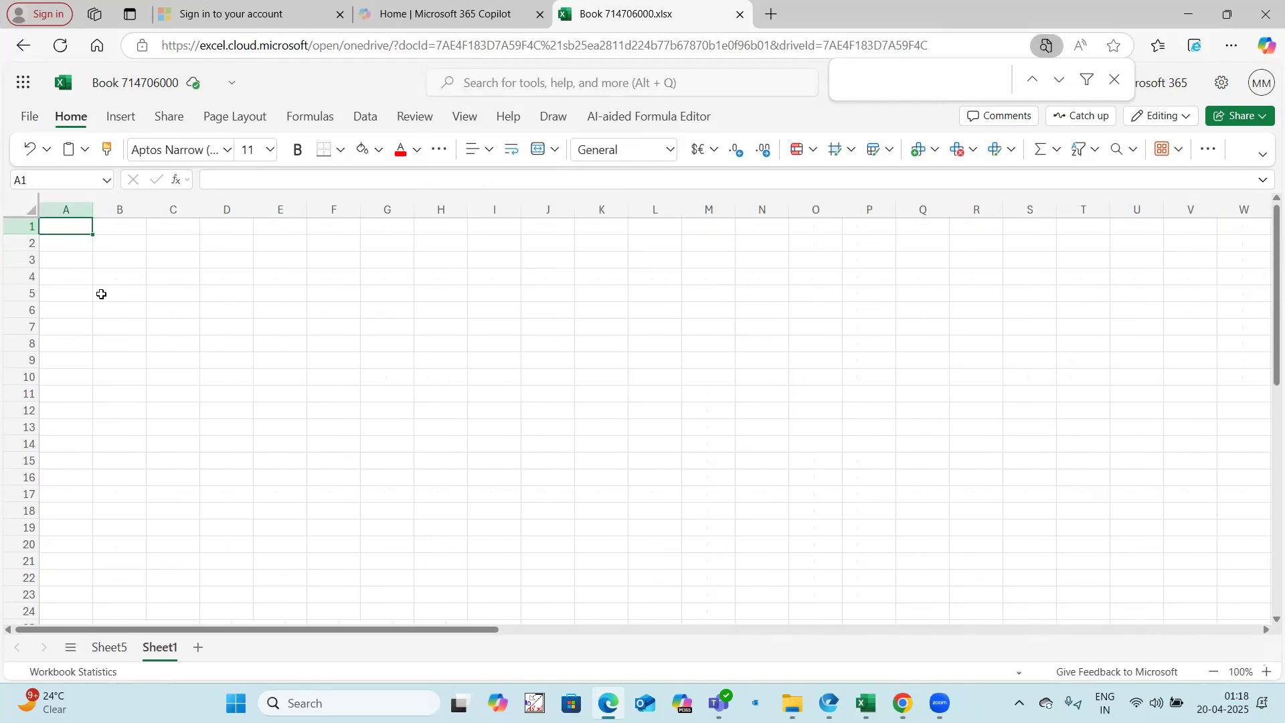
{"action": "key", "text": "ctrl+v"}
{"action": "scroll", "coordinate": [205, 451], "scroll_direction": "up", "scroll_amount": 3}
{"action": "scroll", "coordinate": [208, 457], "scroll_direction": "down", "scroll_amount": 1}
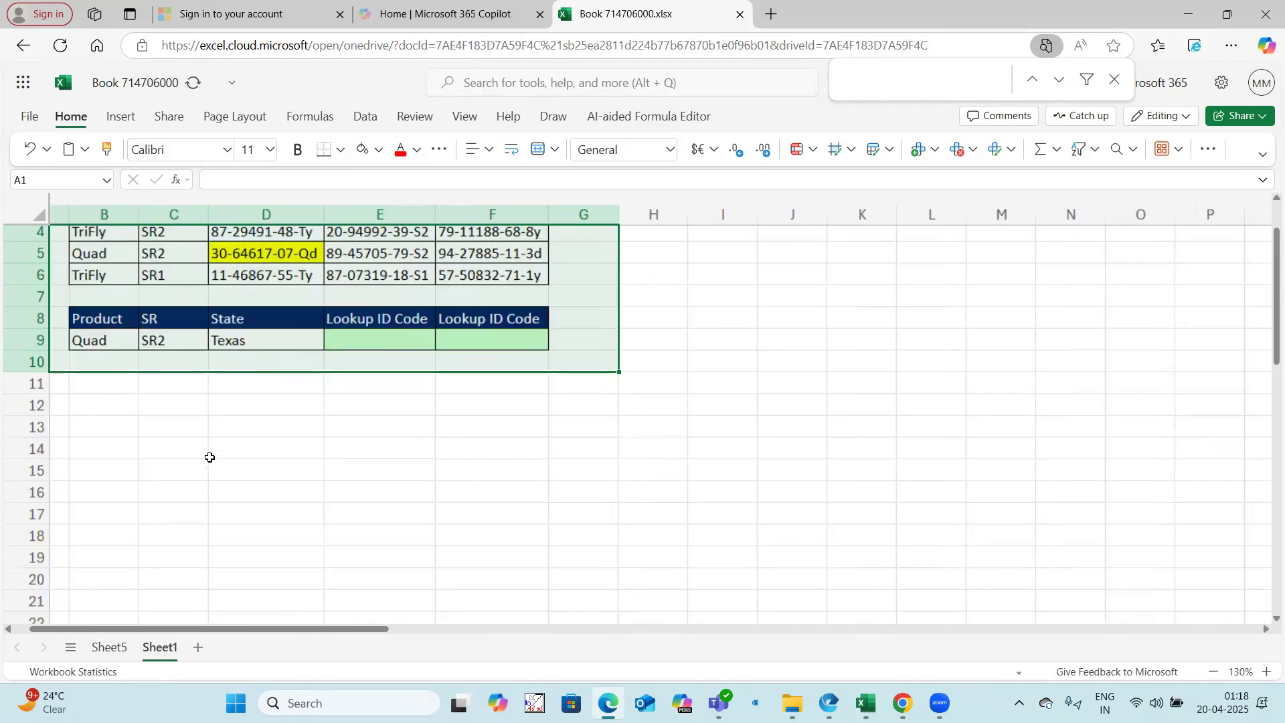
{"action": "scroll", "coordinate": [254, 463], "scroll_direction": "up", "scroll_amount": 1}
{"action": "scroll", "coordinate": [254, 462], "scroll_direction": "up", "scroll_amount": 2}
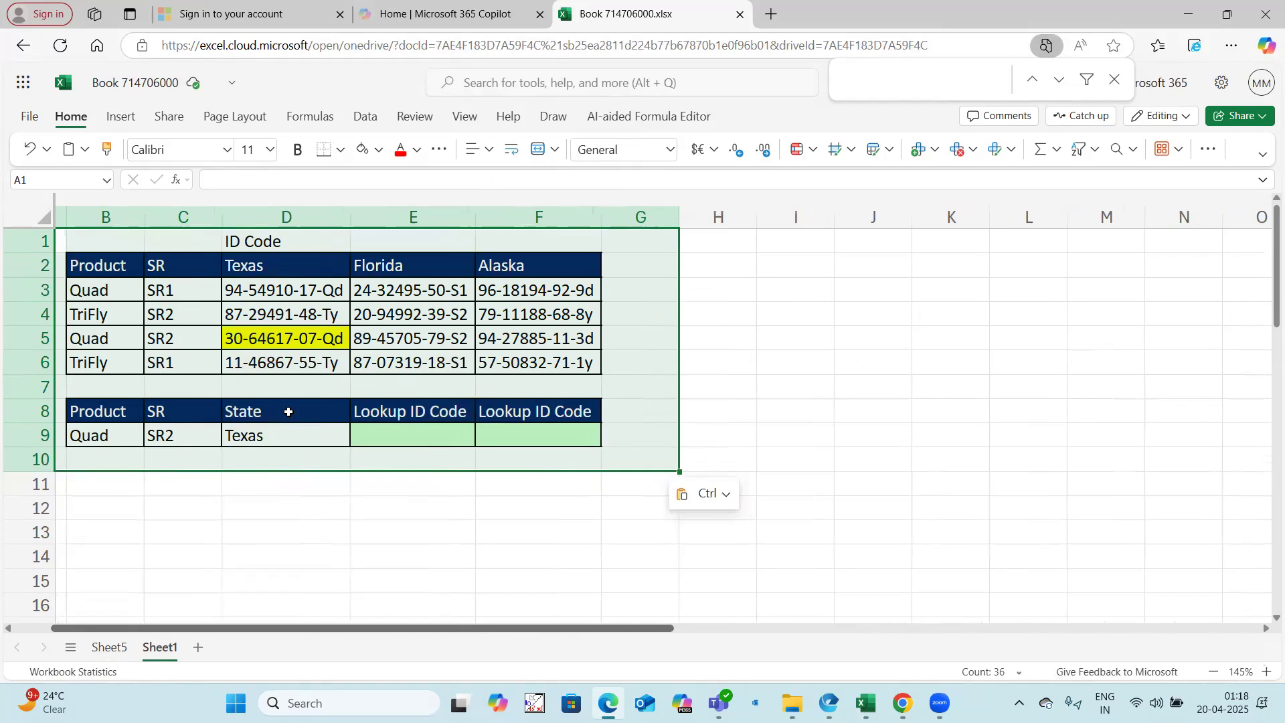
{"action": "scroll", "coordinate": [287, 413], "scroll_direction": "left", "scroll_amount": 1}
Step: Remove the yellow highlight from the Texas ID code in D5 of Sheet1
{"action": "left_click", "coordinate": [364, 335]}
{"action": "left_click", "coordinate": [850, 404]}
{"action": "key", "text": "ctrl+c"}
{"action": "left_click", "coordinate": [341, 341]}
{"action": "left_click", "coordinate": [442, 506]}
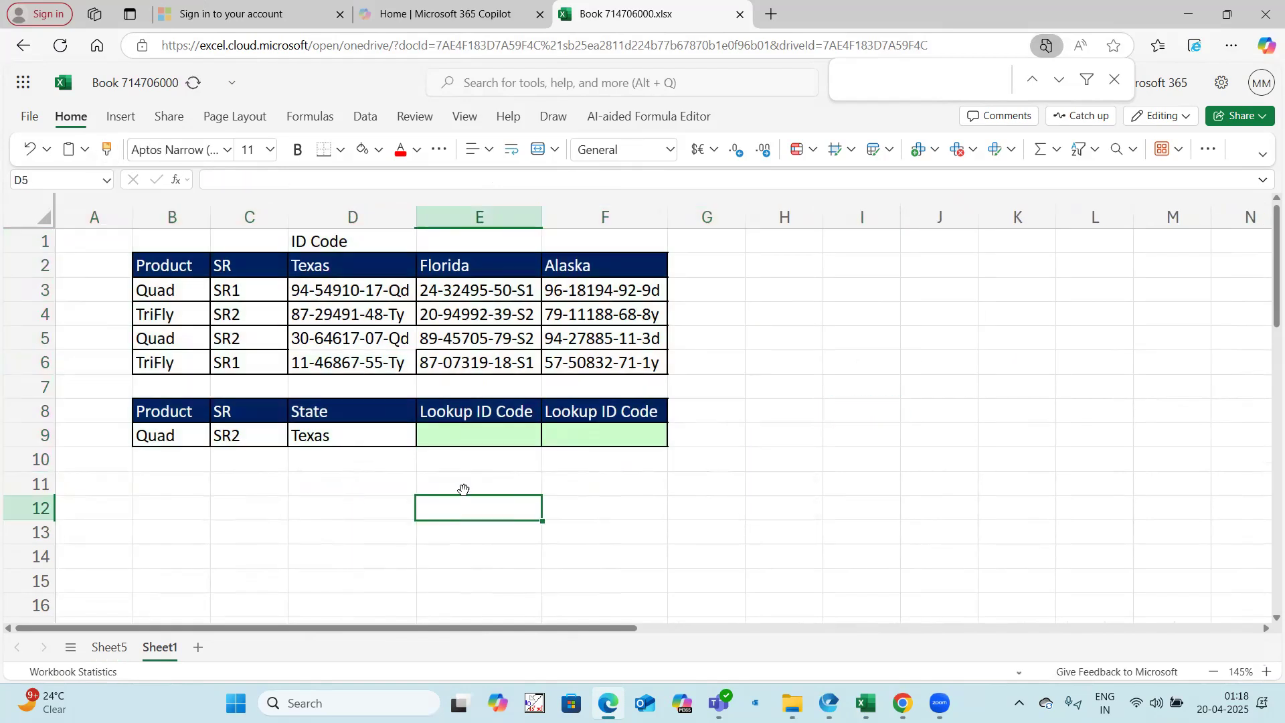
Step: Start an XLOOKUP formula in D12 with the combined product and SR criteria B9&C9 as its lookup value
{"action": "left_click_drag", "start_coordinate": [179, 436], "coordinate": [298, 436]}
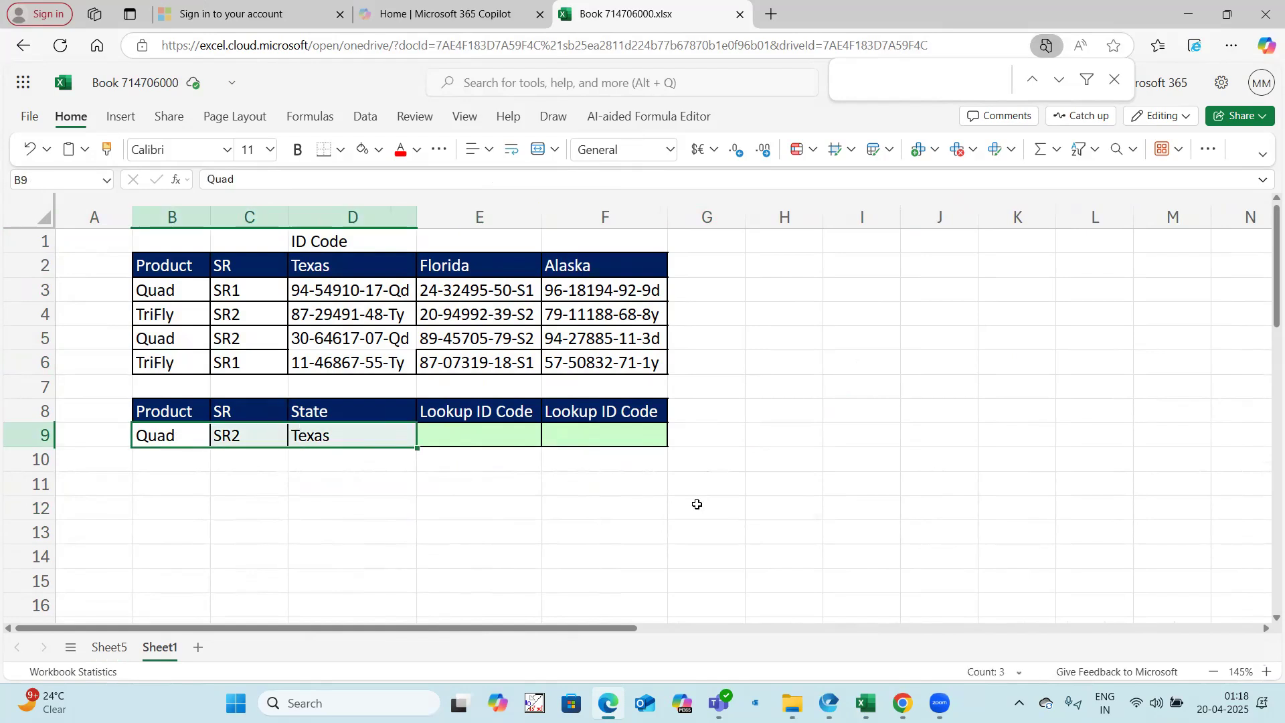
{"action": "left_click", "coordinate": [388, 514]}
{"action": "type", "text": "=xlo"}
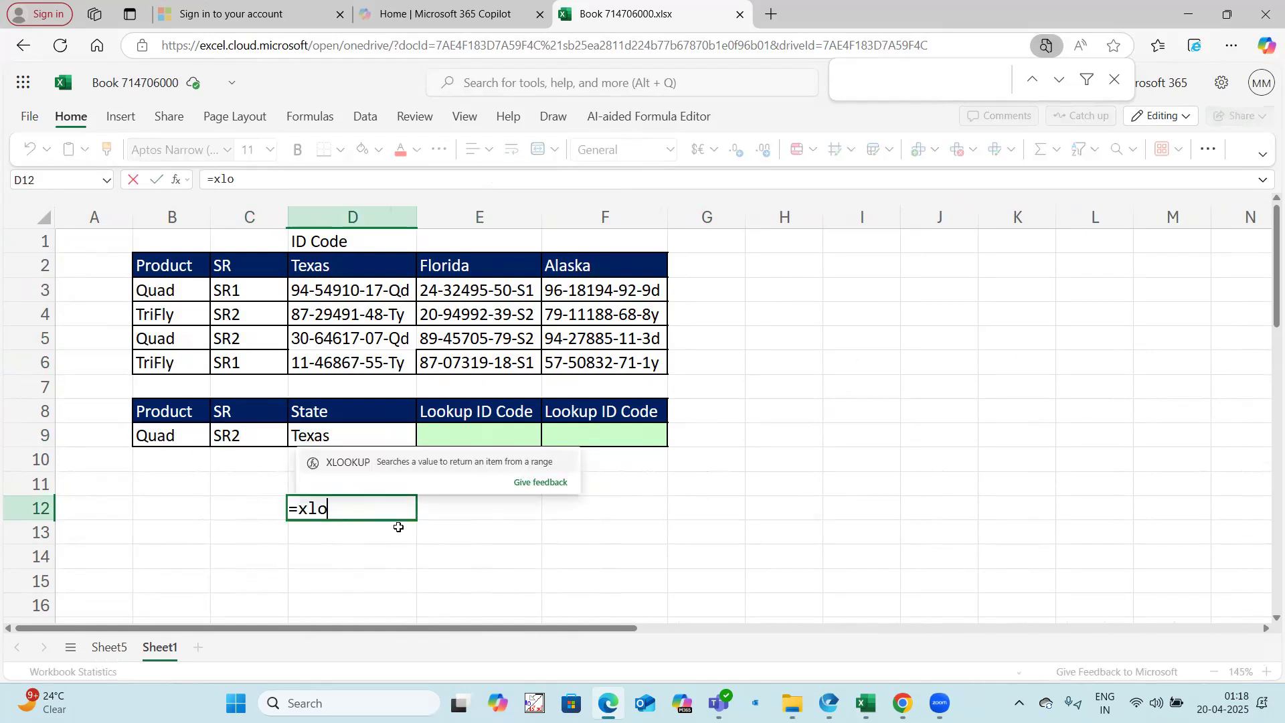
{"action": "left_click", "coordinate": [356, 461]}
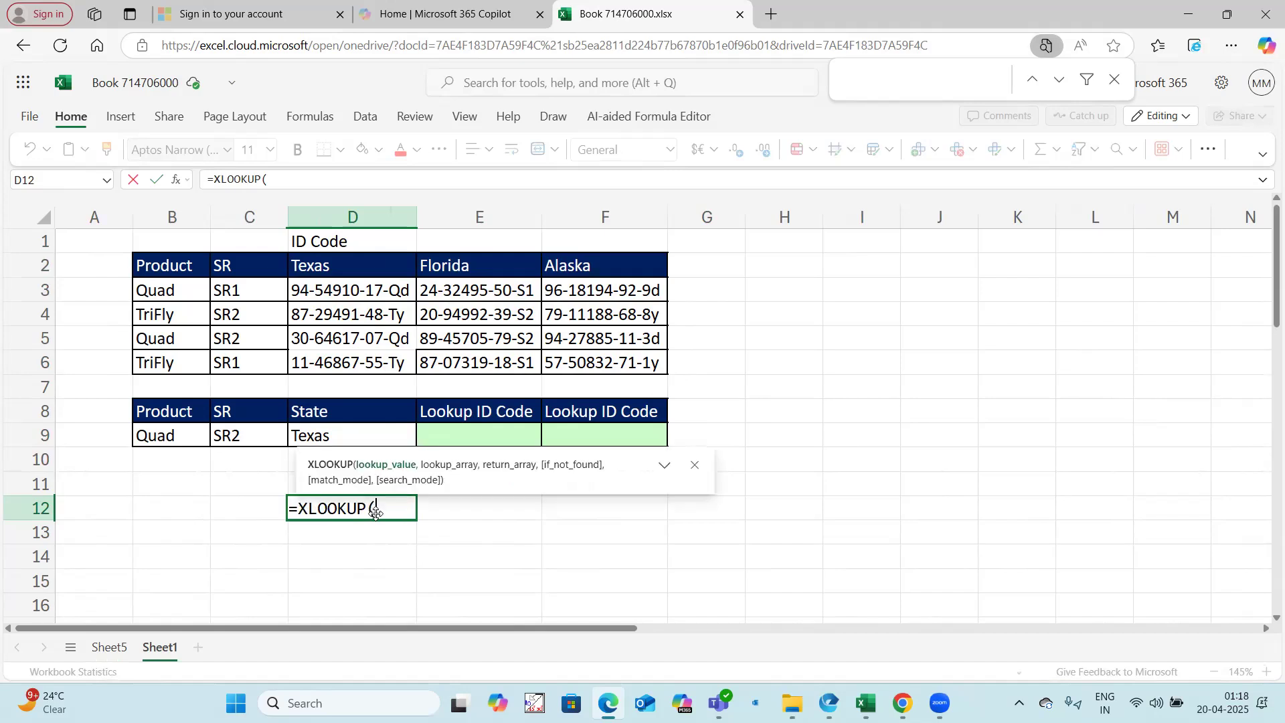
{"action": "left_click", "coordinate": [184, 435]}
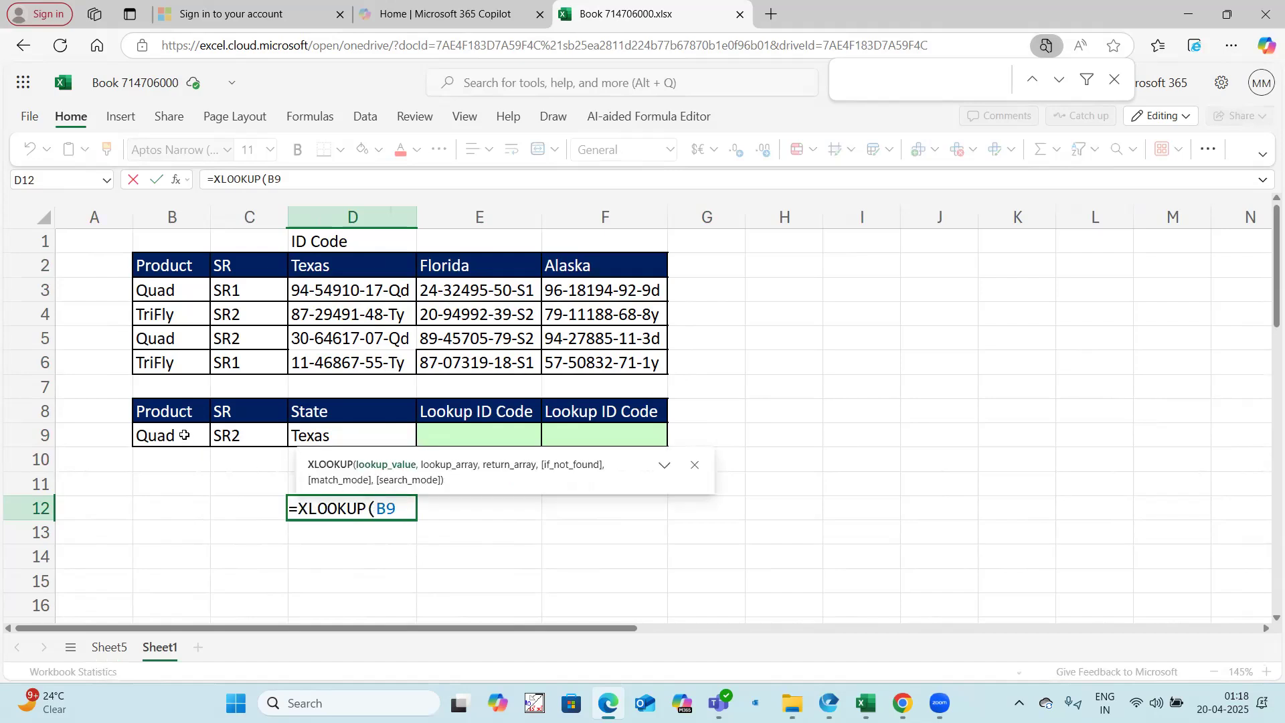
{"action": "type", "text": "&"}
{"action": "left_click", "coordinate": [234, 429]}
{"action": "type", "text": ","}
Step: Set the XLOOKUP's lookup array to the joined product and SR columns as absolute references, $B$3:$B$6&$C$3:$C$6
{"action": "left_click_drag", "start_coordinate": [161, 281], "coordinate": [168, 364]}
{"action": "type", "text": "&"}
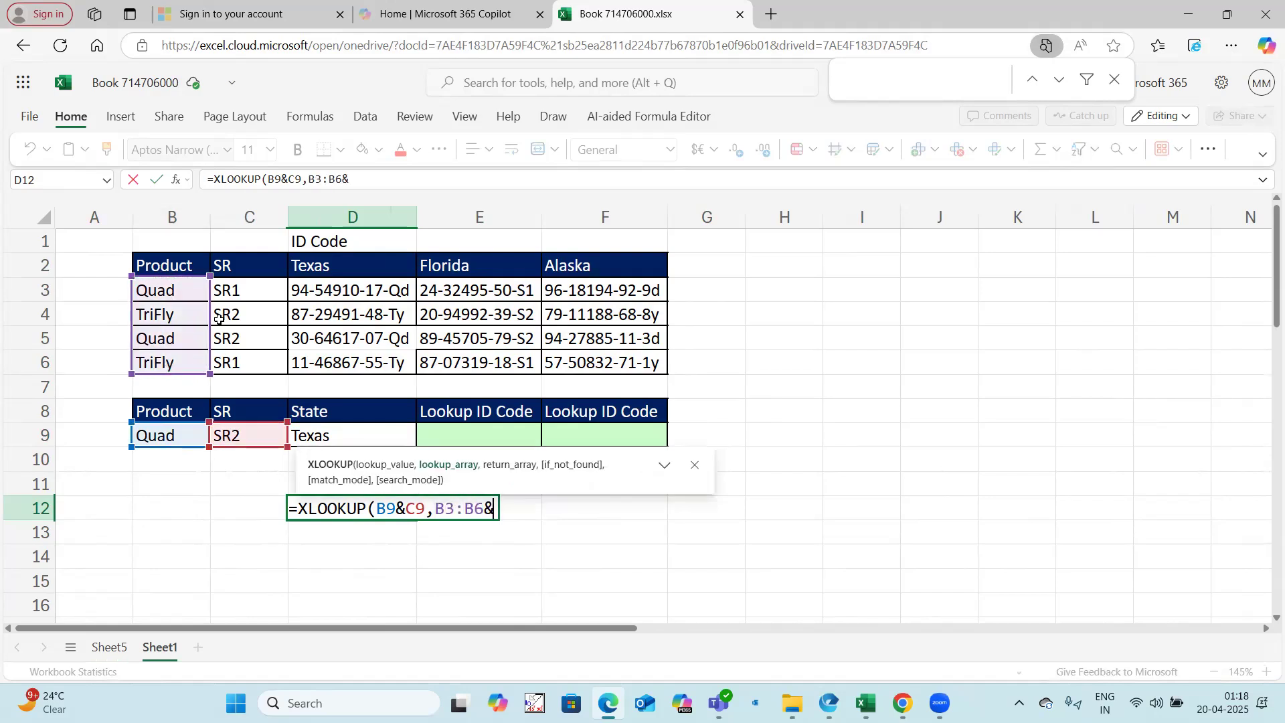
{"action": "left_click_drag", "start_coordinate": [231, 293], "coordinate": [233, 362]}
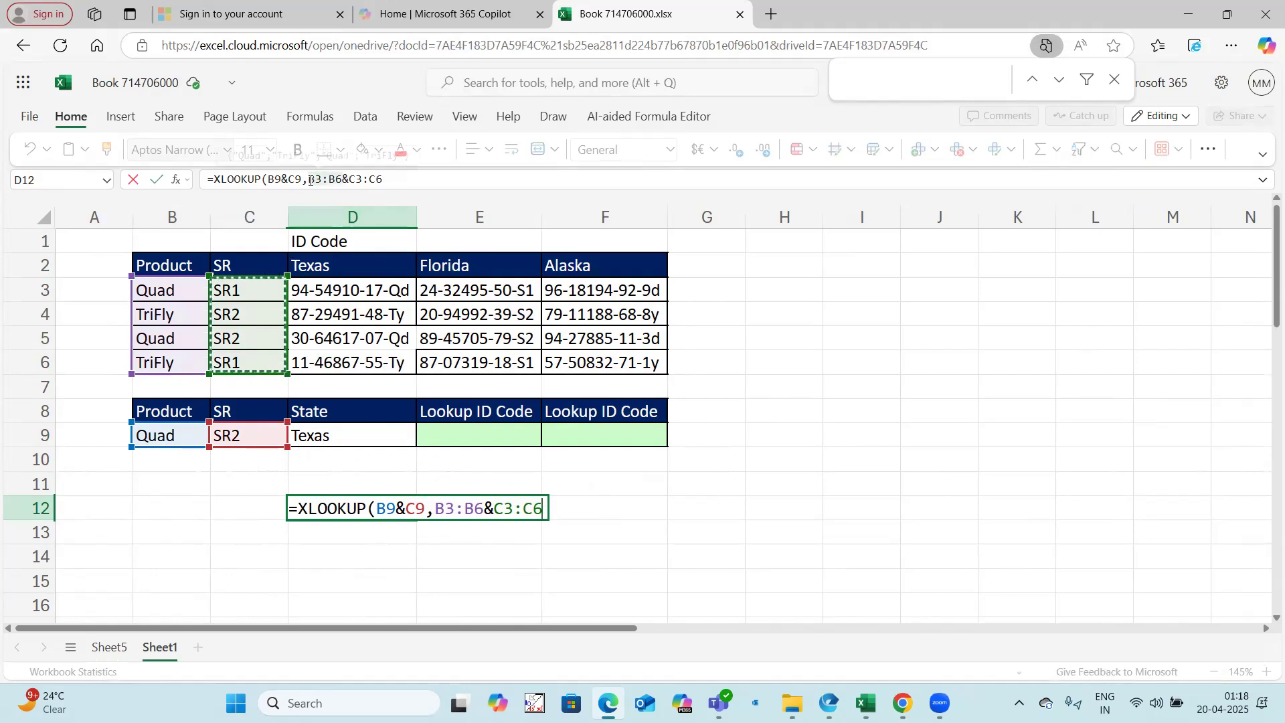
{"action": "left_click_drag", "start_coordinate": [312, 180], "coordinate": [384, 179]}
{"action": "key", "text": "F4"}
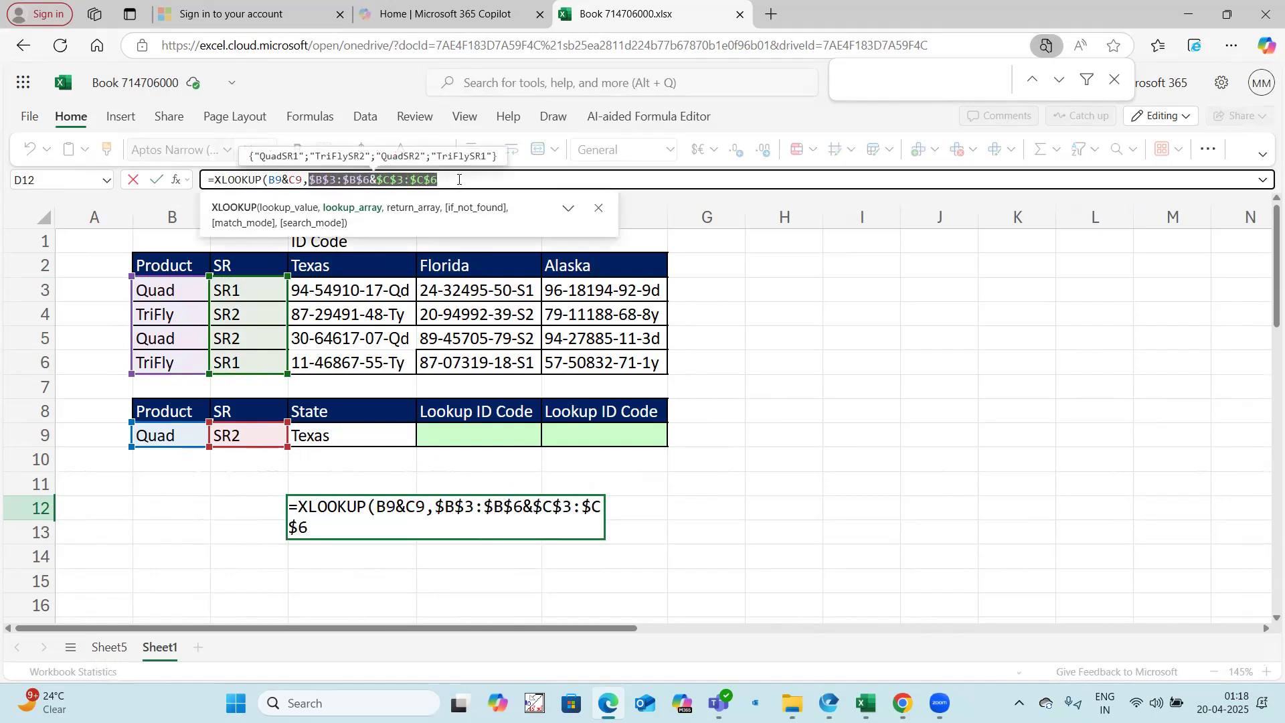
{"action": "left_click", "coordinate": [458, 180]}
{"action": "type", "text": ","}
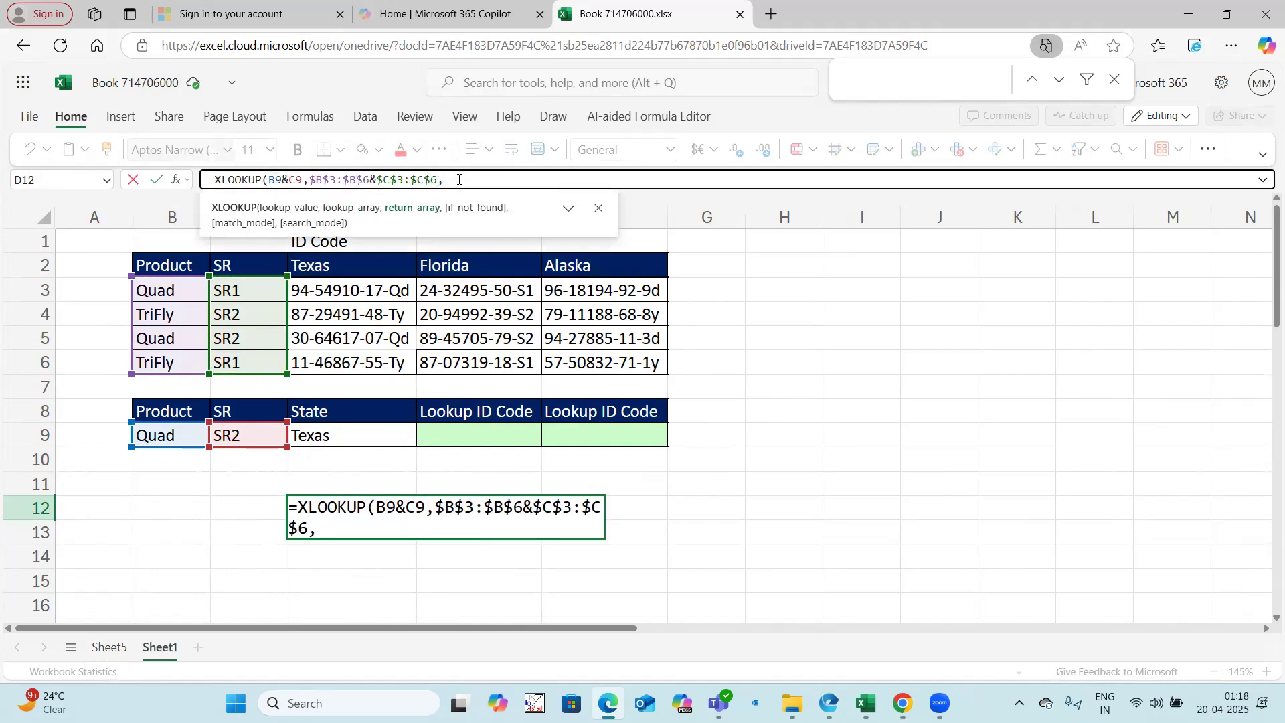
{"action": "type", "text": "xl"}
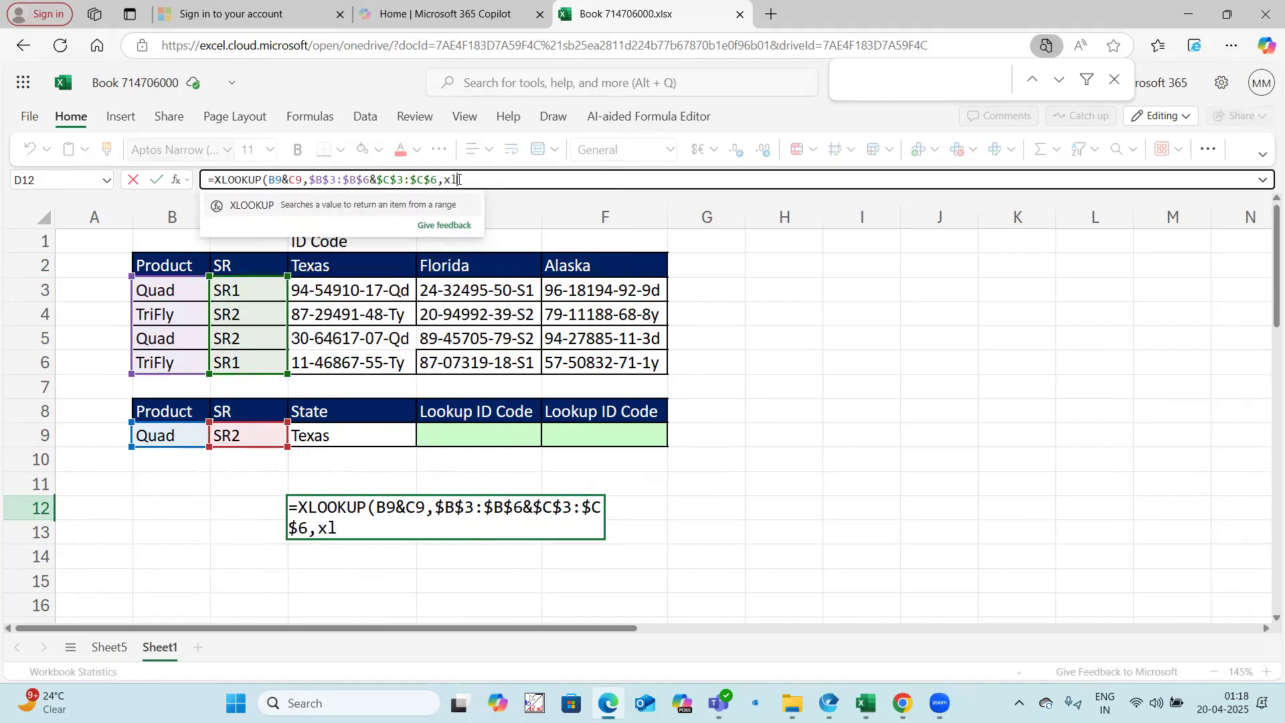
Step: Nest XLOOKUP(D9,$D$2:$F$2,$D$3:$F$6) as the return array and complete the formula in D12
{"action": "key", "text": "Tab"}
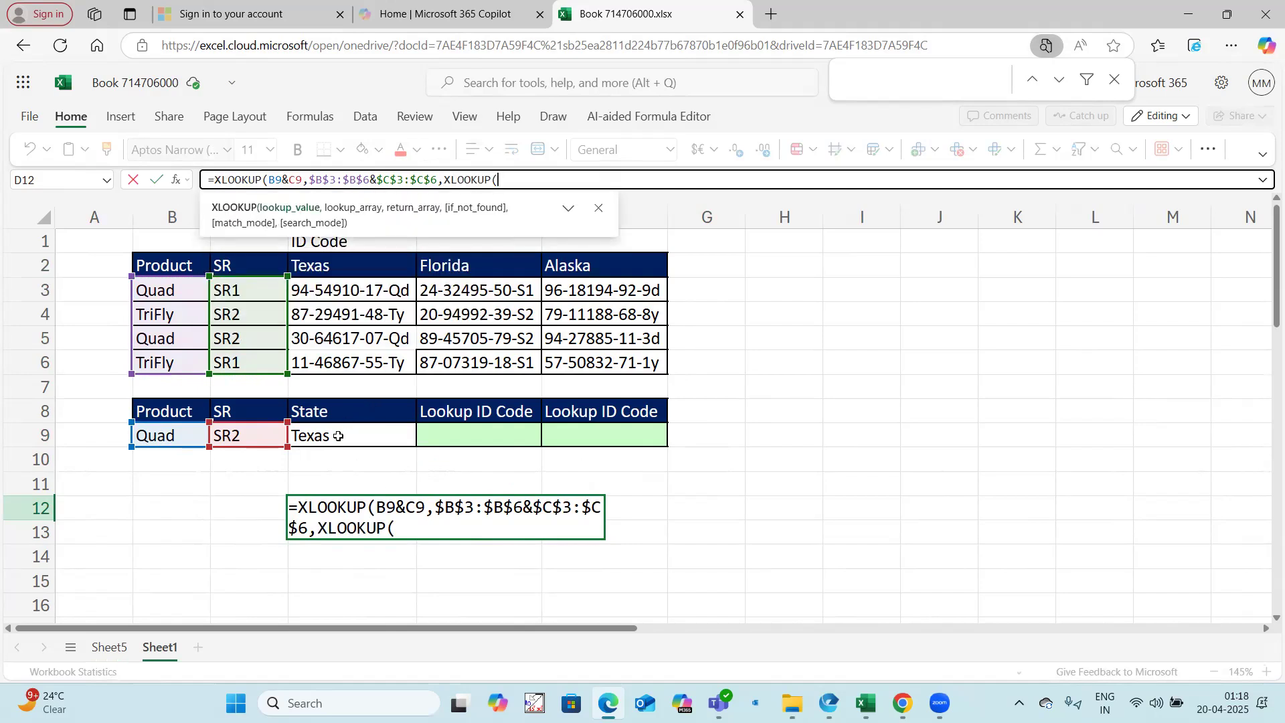
{"action": "left_click", "coordinate": [338, 435]}
{"action": "type", "text": ","}
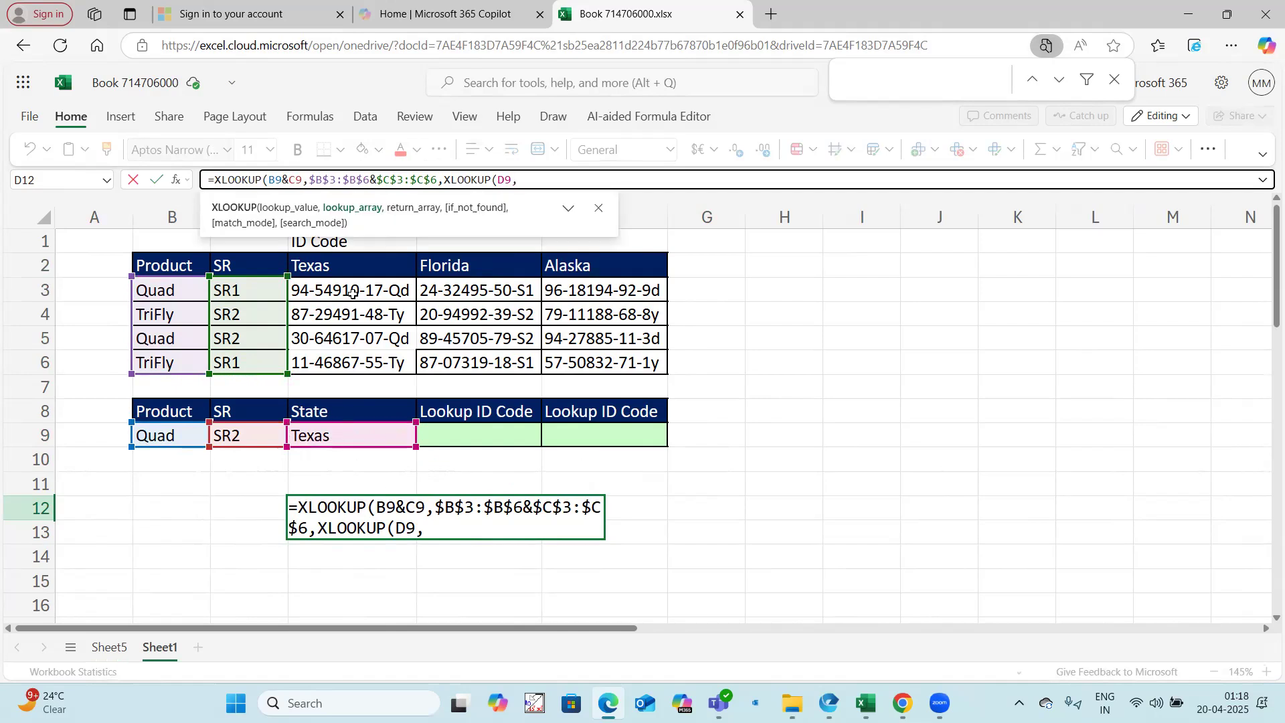
{"action": "left_click_drag", "start_coordinate": [350, 263], "coordinate": [546, 265]}
{"action": "key", "text": "F4"}
{"action": "type", "text": ","}
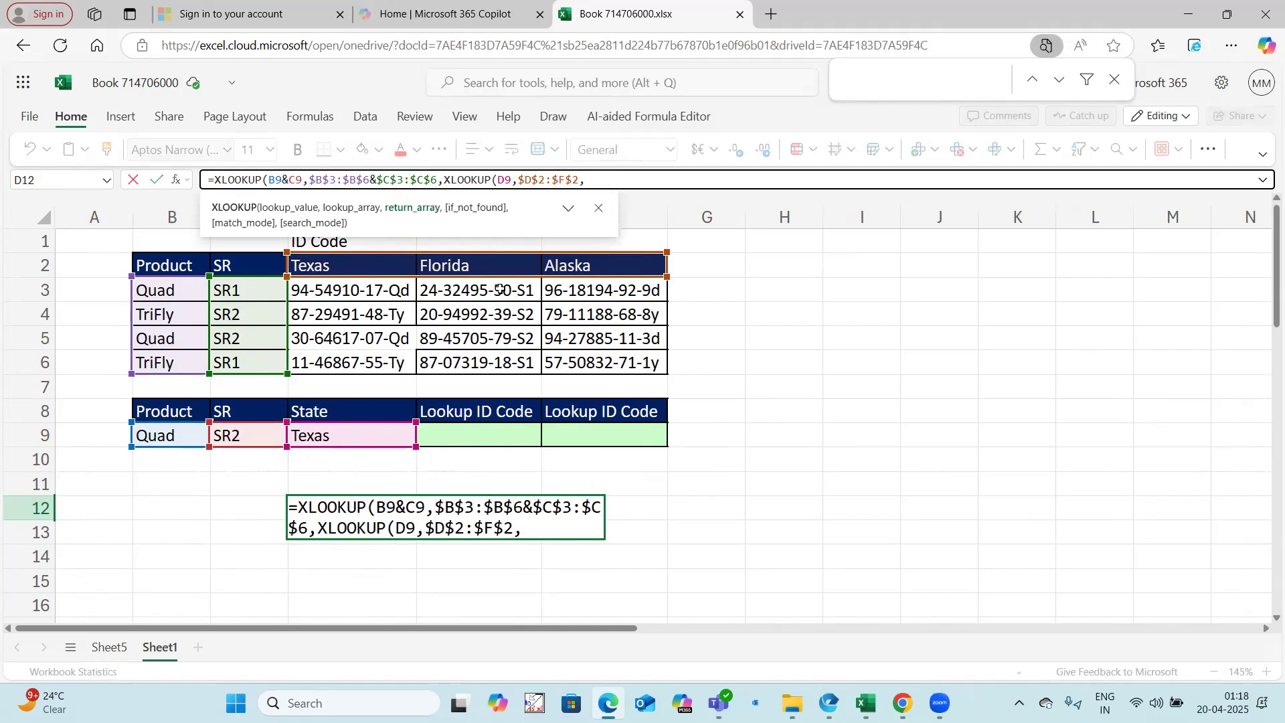
{"action": "left_click_drag", "start_coordinate": [395, 290], "coordinate": [582, 358]}
{"action": "key", "text": "F4"}
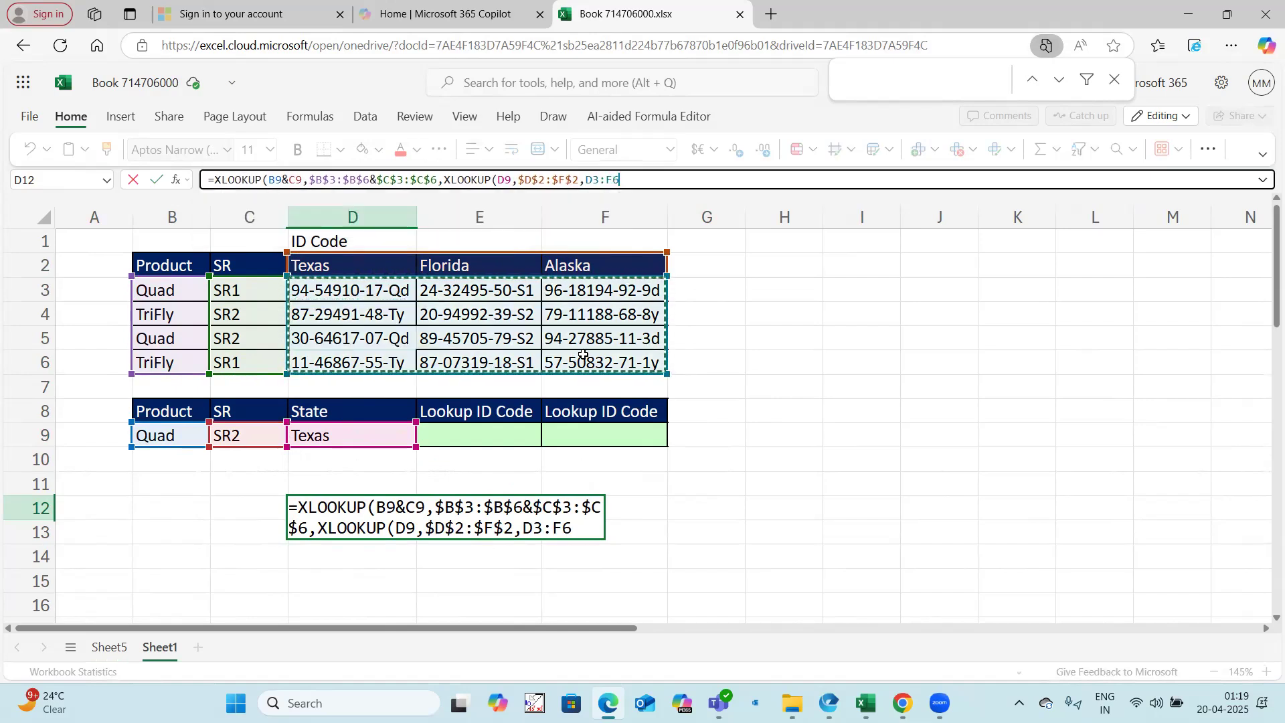
{"action": "type", "text": ")"}
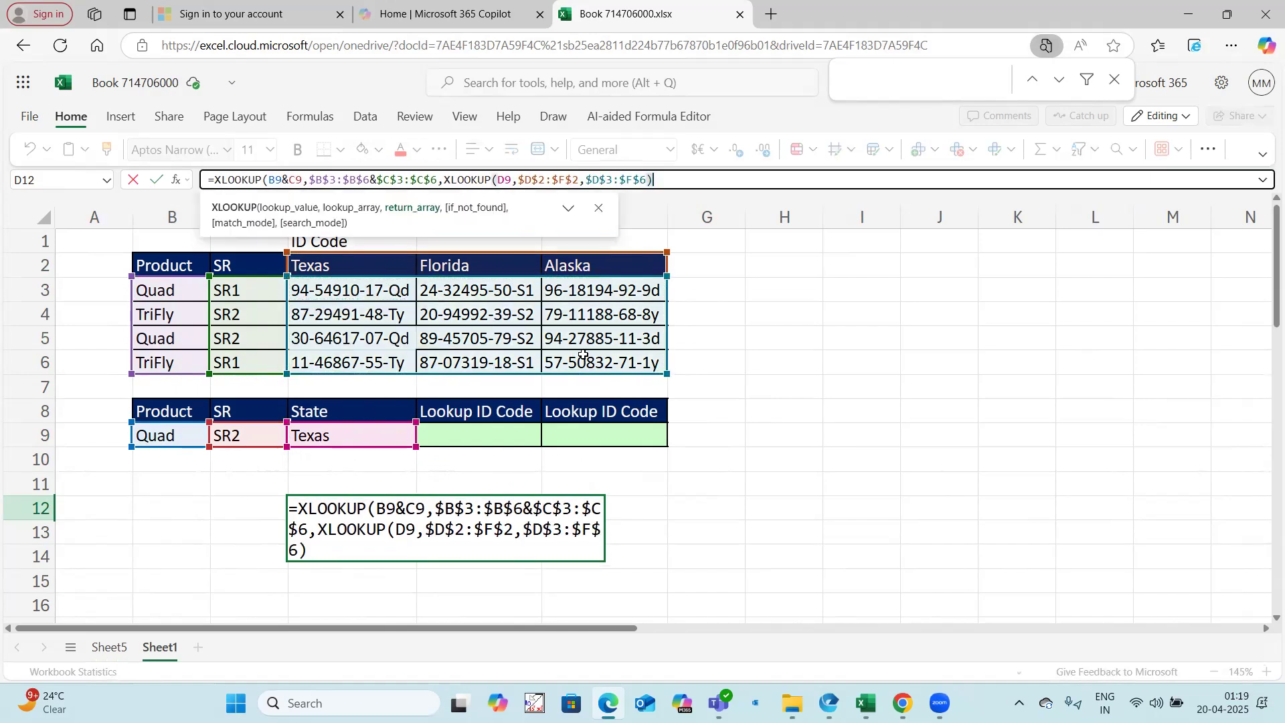
{"action": "key", "text": "Return"}
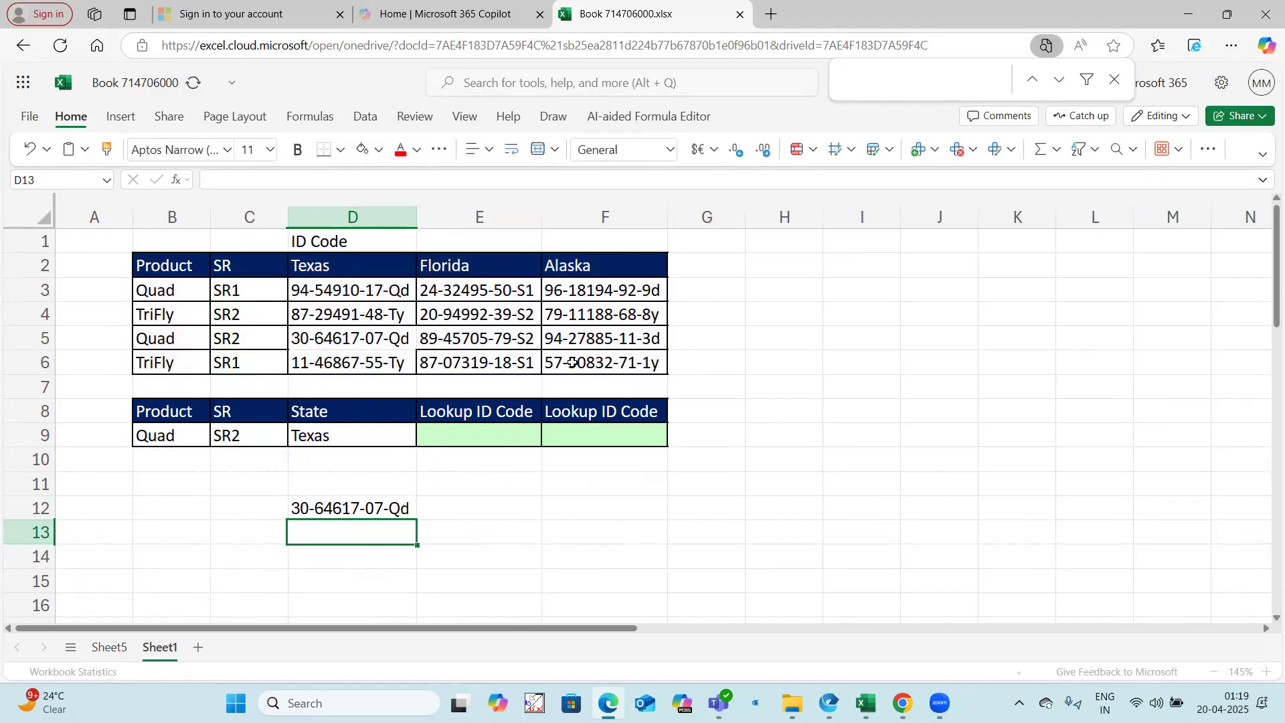
Step: Review the D12 formula against the criteria in B9:D9 and shade the matching Quad SR2 cells B5:C5 gray
{"action": "left_click", "coordinate": [346, 507]}
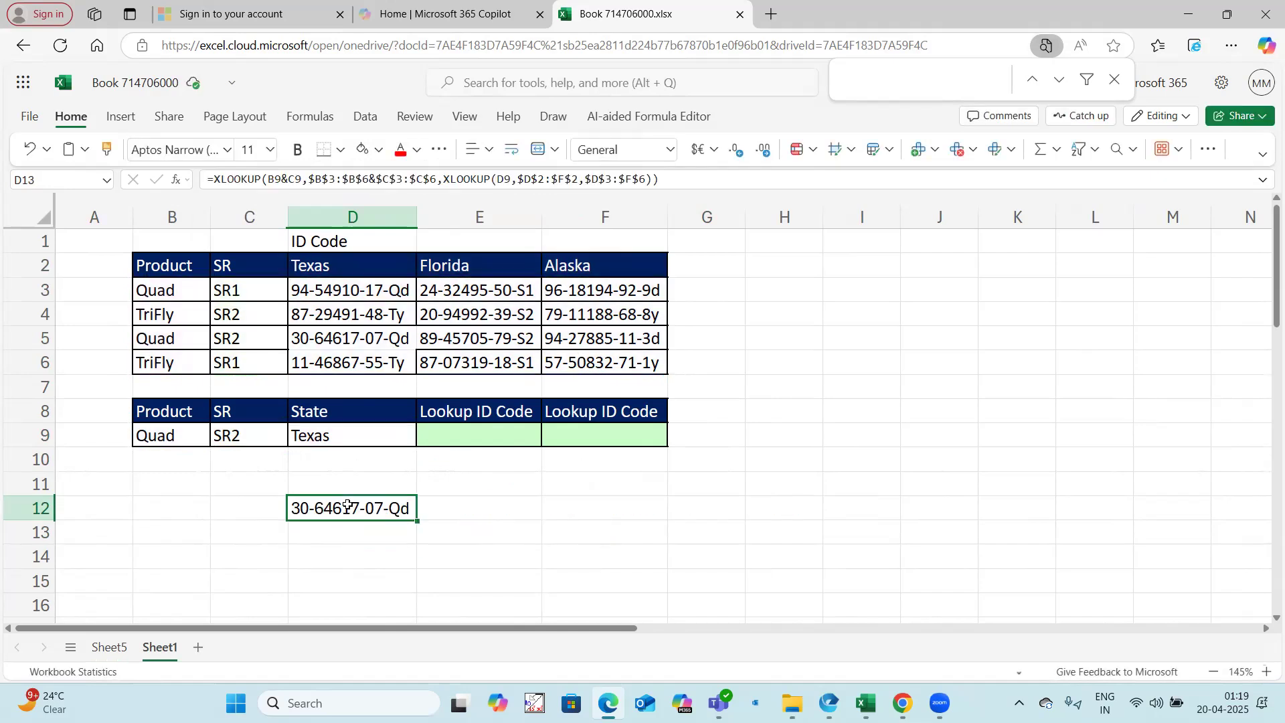
{"action": "left_click", "coordinate": [192, 436]}
{"action": "left_click", "coordinate": [249, 436]}
{"action": "left_click", "coordinate": [309, 436]}
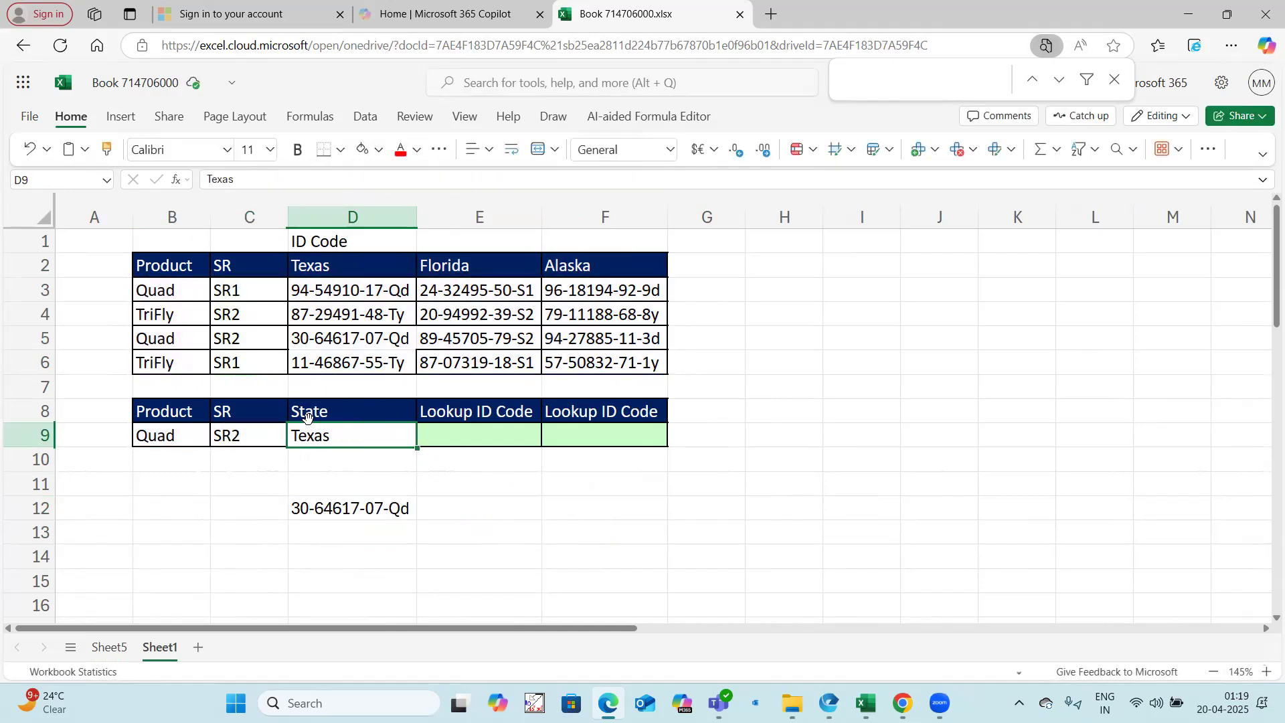
{"action": "left_click_drag", "start_coordinate": [184, 344], "coordinate": [252, 338]}
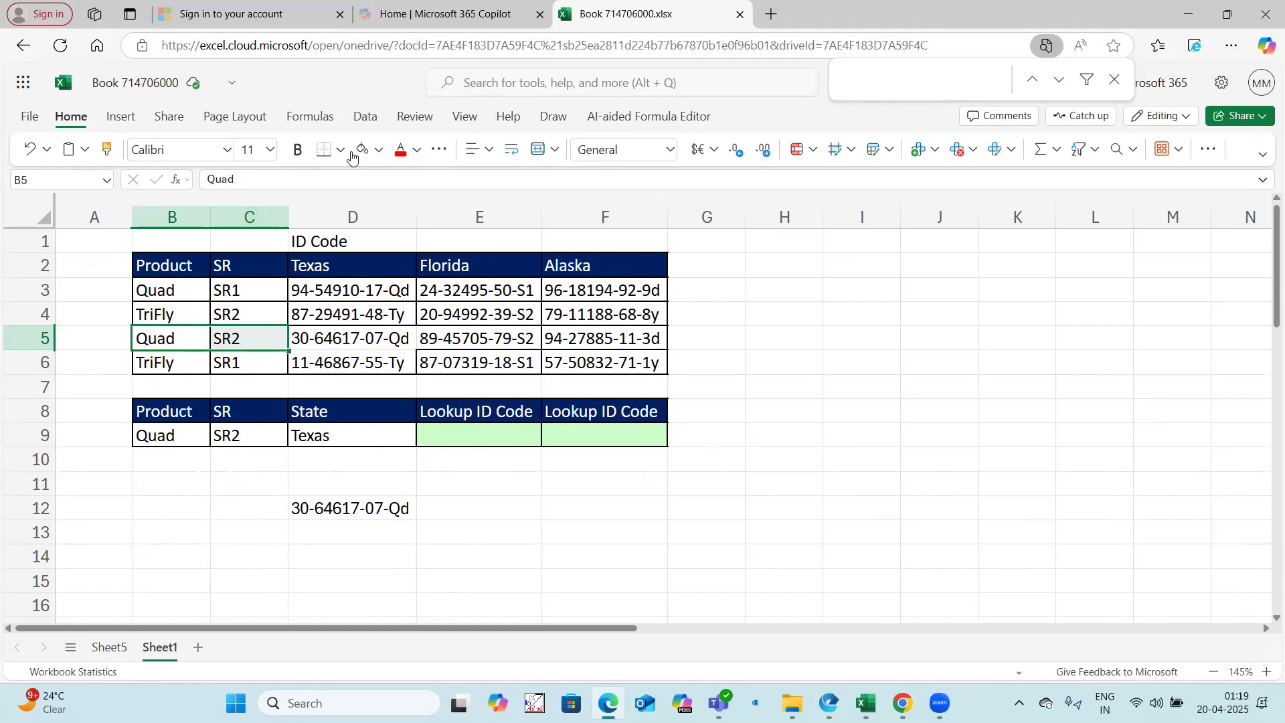
{"action": "left_click", "coordinate": [379, 149]}
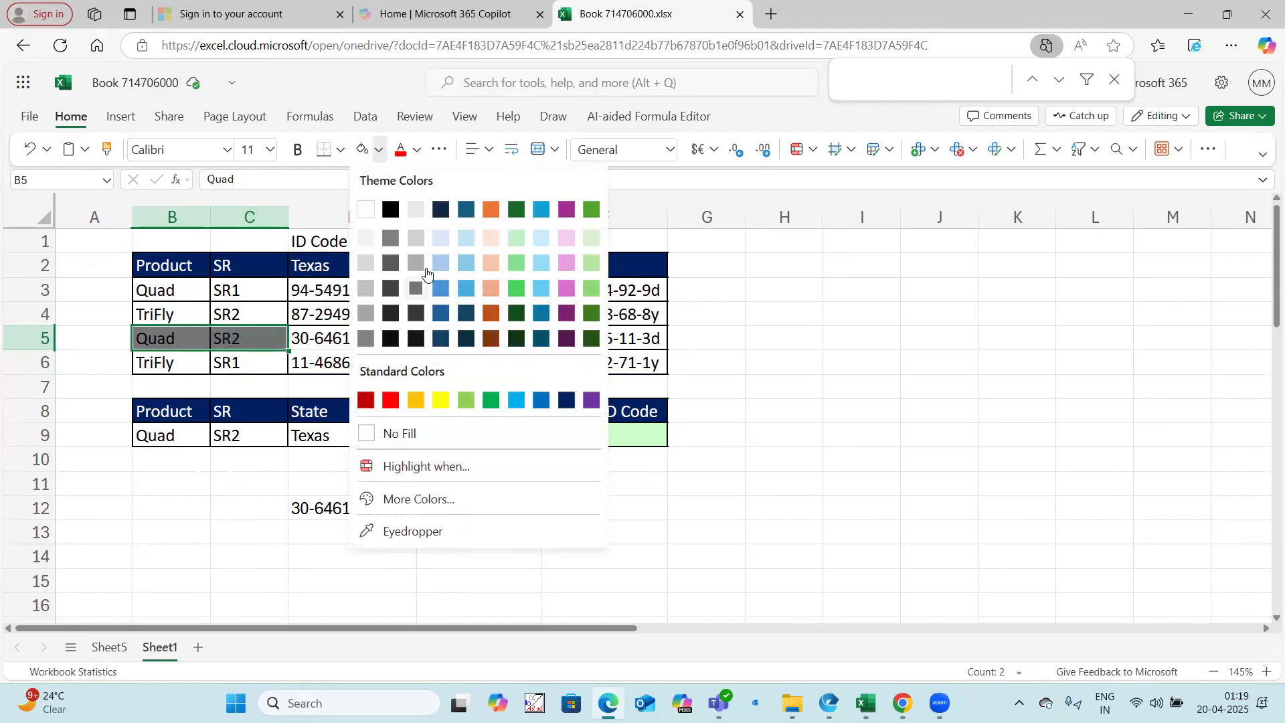
{"action": "left_click", "coordinate": [419, 266]}
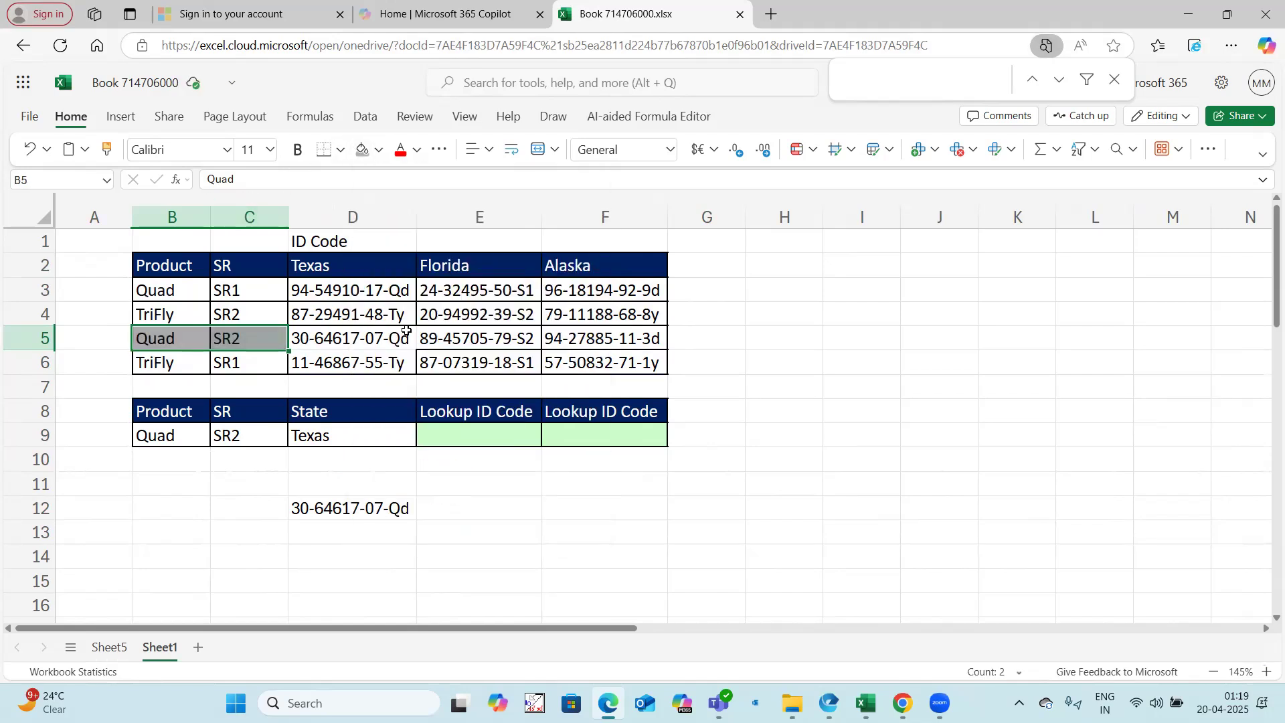
{"action": "left_click", "coordinate": [358, 335]}
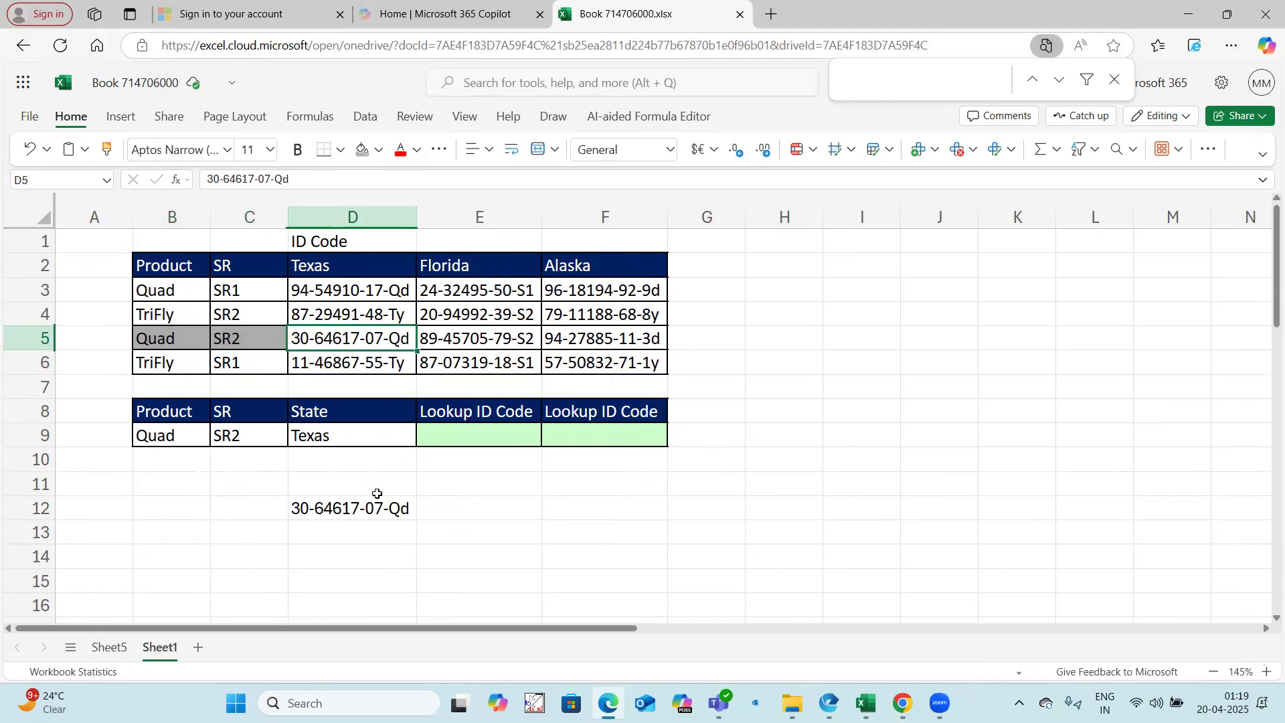
Step: Change the SR criterion in C9 to SR1 and shade the matching Texas ID code in D3 gray
{"action": "double_click", "coordinate": [256, 434]}
{"action": "key", "text": "BackSpace"}
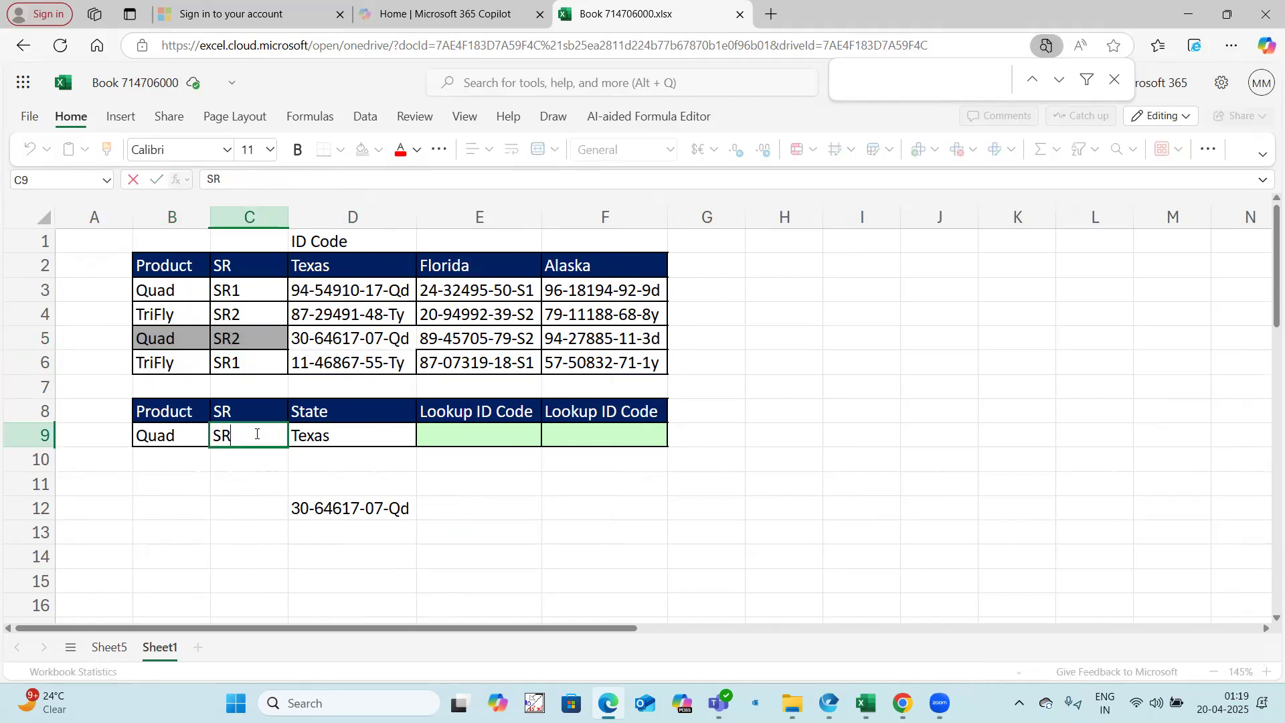
{"action": "type", "text": "1"}
{"action": "left_click", "coordinate": [234, 528]}
{"action": "left_click_drag", "start_coordinate": [204, 288], "coordinate": [231, 288]}
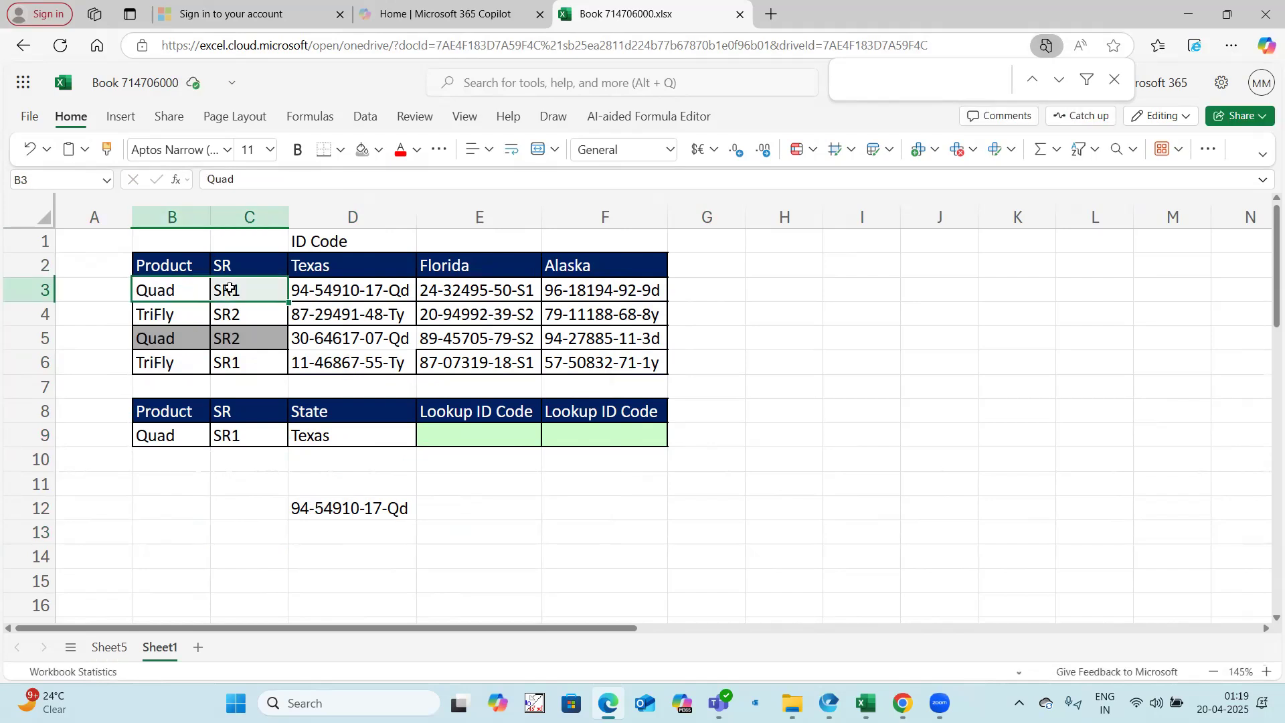
{"action": "left_click", "coordinate": [332, 292]}
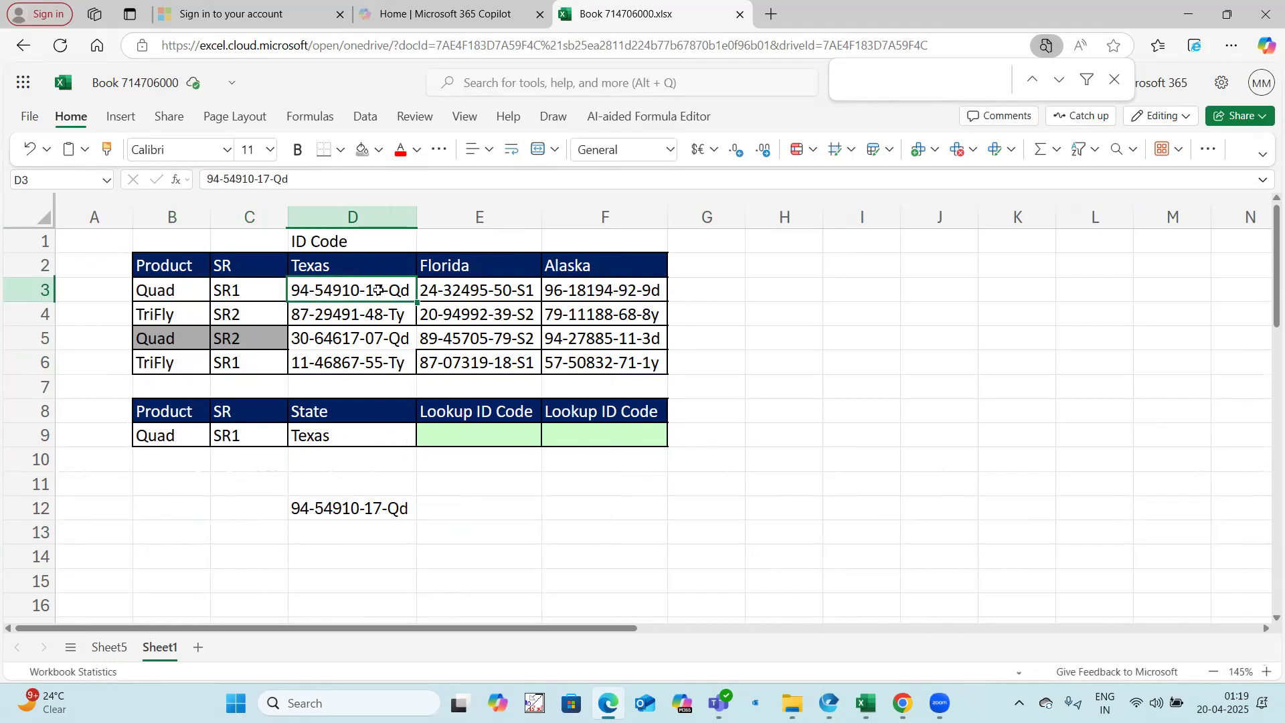
{"action": "left_click", "coordinate": [362, 150]}
{"action": "left_click", "coordinate": [394, 512]}
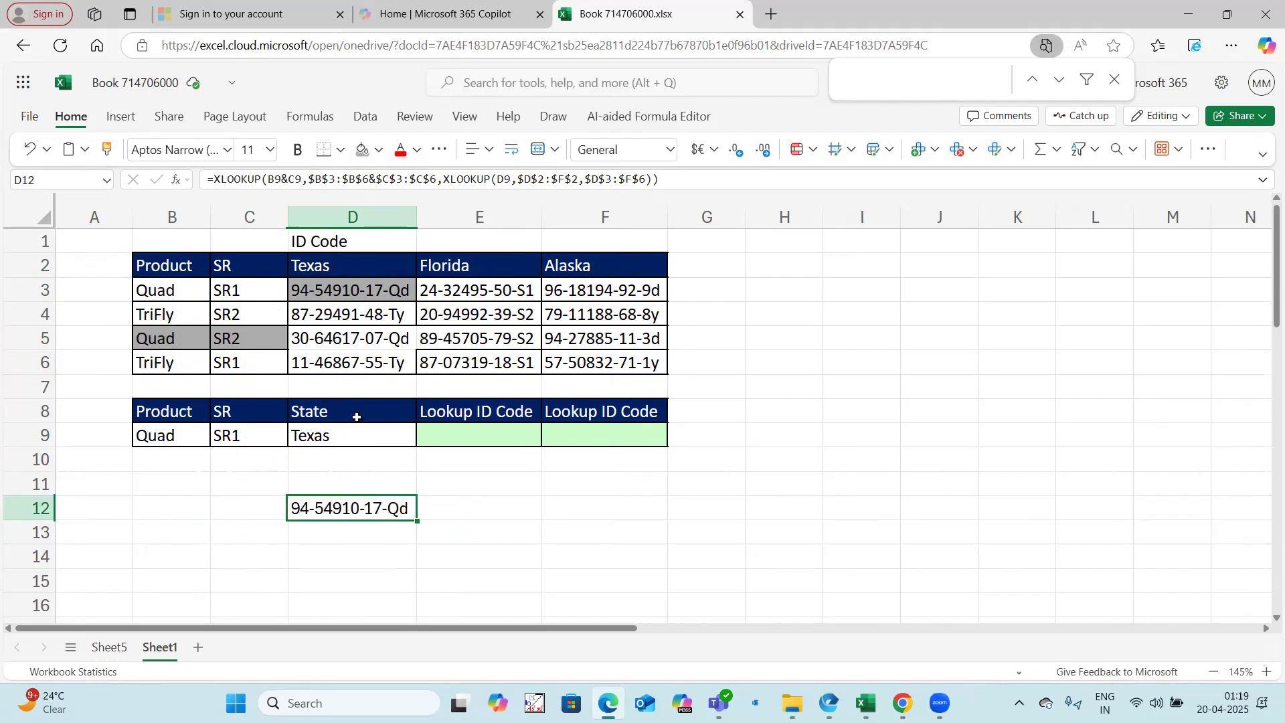
Step: Change the State criterion in D9 to Florida and check the lookup formula in D12
{"action": "left_click", "coordinate": [323, 433]}
{"action": "type", "text": "Flori"}
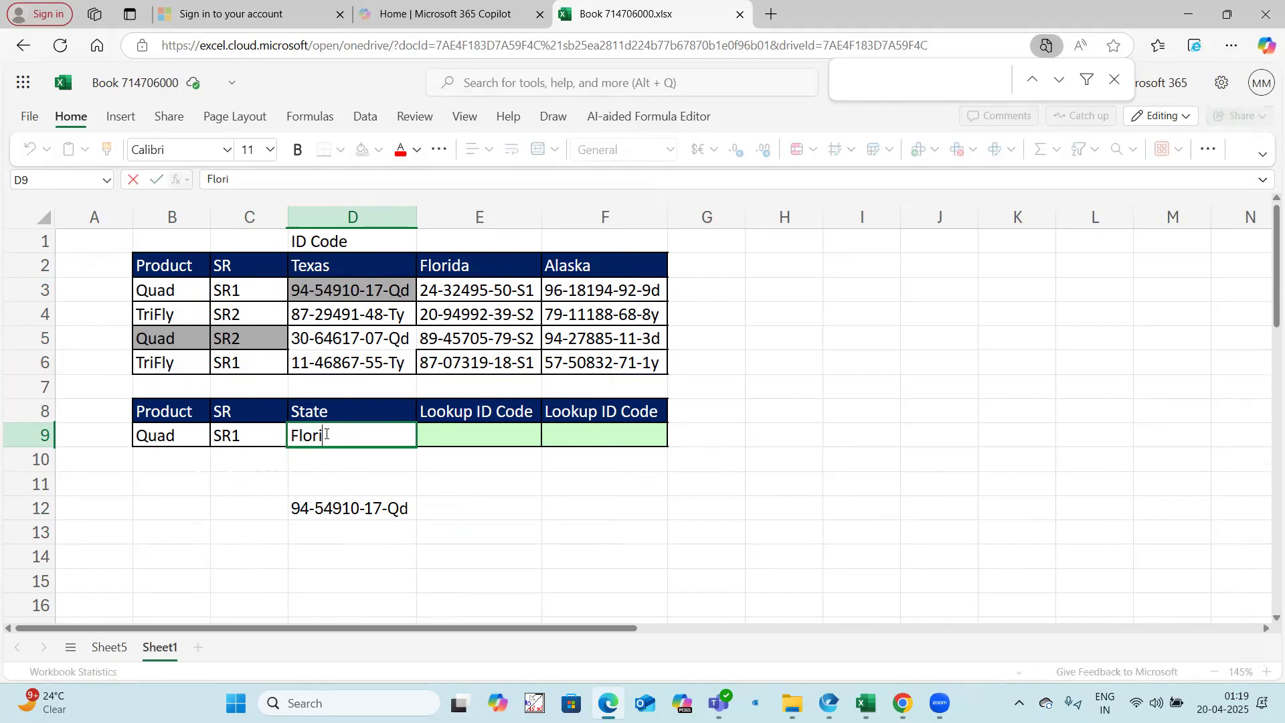
{"action": "left_click", "coordinate": [201, 515]}
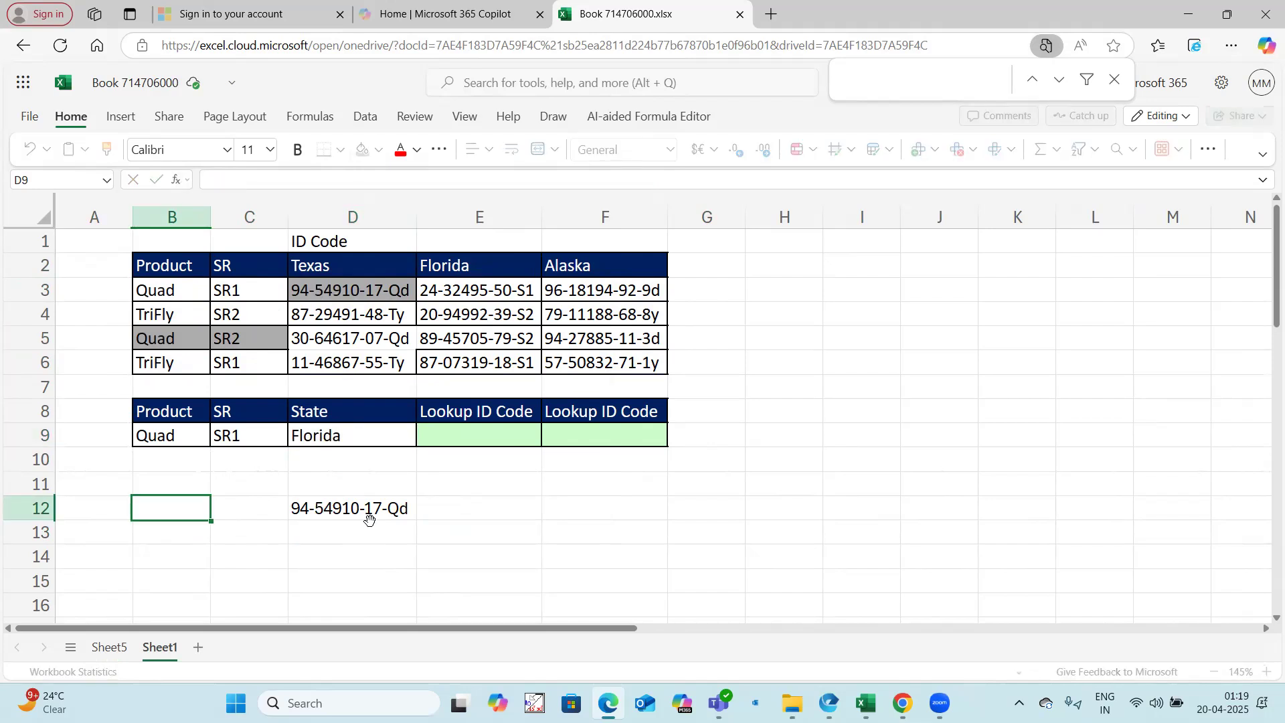
{"action": "left_click", "coordinate": [259, 482]}
{"action": "left_click", "coordinate": [341, 514]}
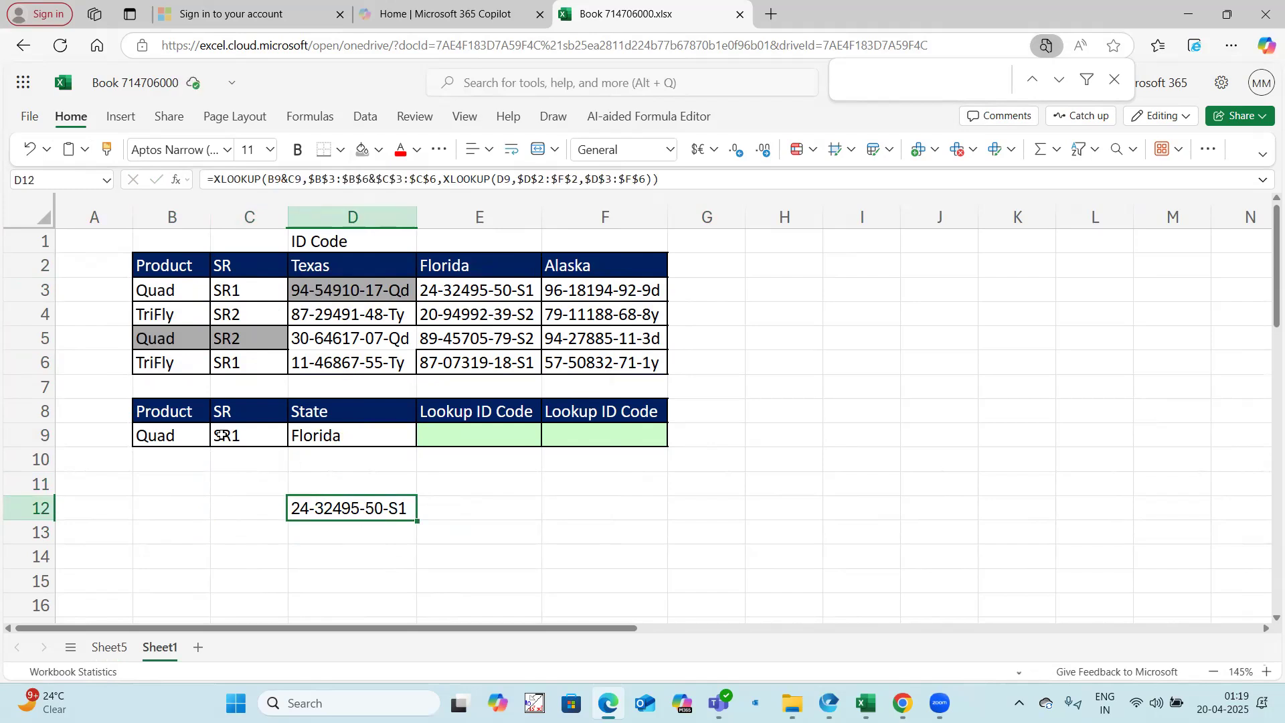
Step: Locate the Quad SR1 row in the ID code table and shade its Florida code in E3 gray
{"action": "left_click", "coordinate": [176, 293]}
{"action": "left_click", "coordinate": [231, 294]}
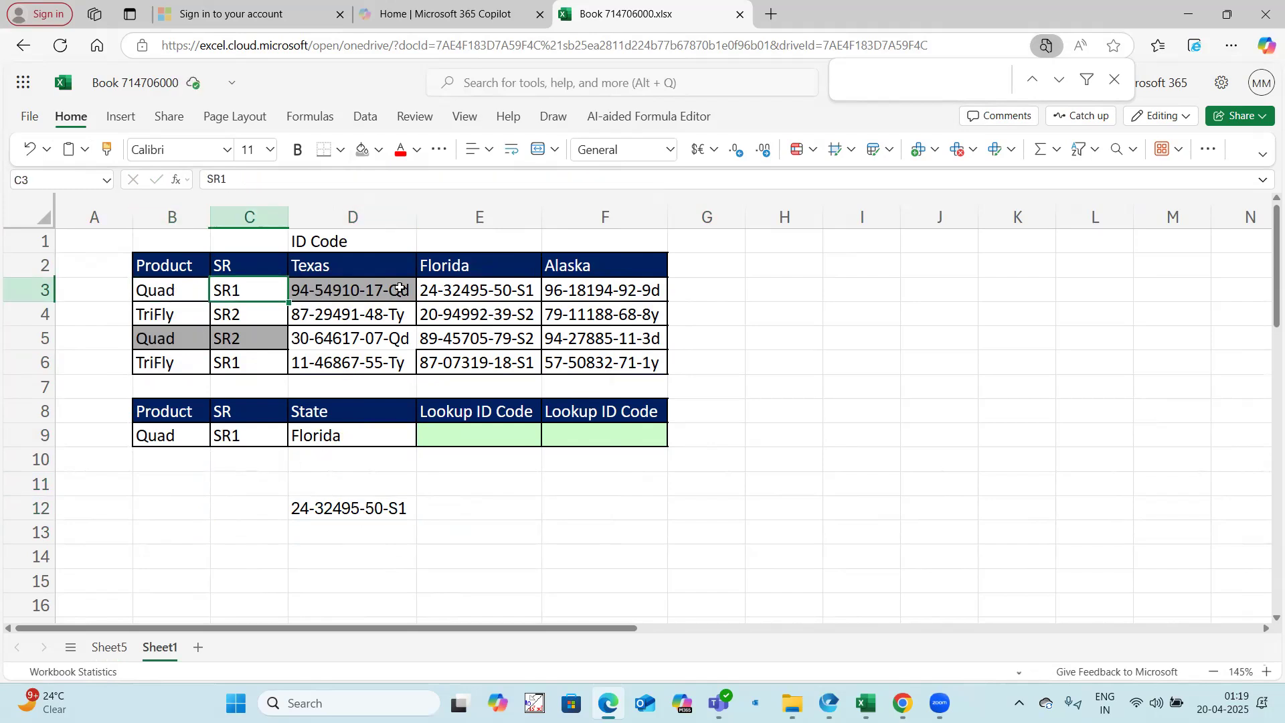
{"action": "left_click", "coordinate": [468, 292]}
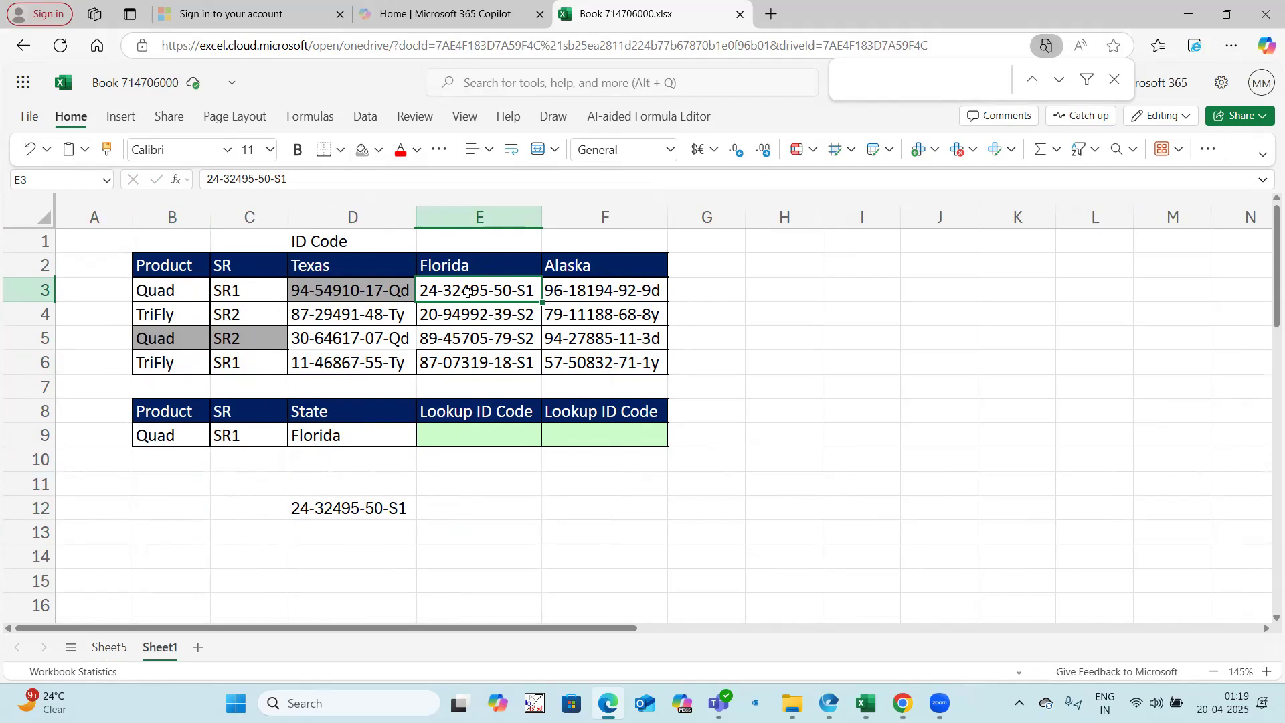
{"action": "left_click", "coordinate": [362, 149]}
{"action": "left_click", "coordinate": [814, 395]}
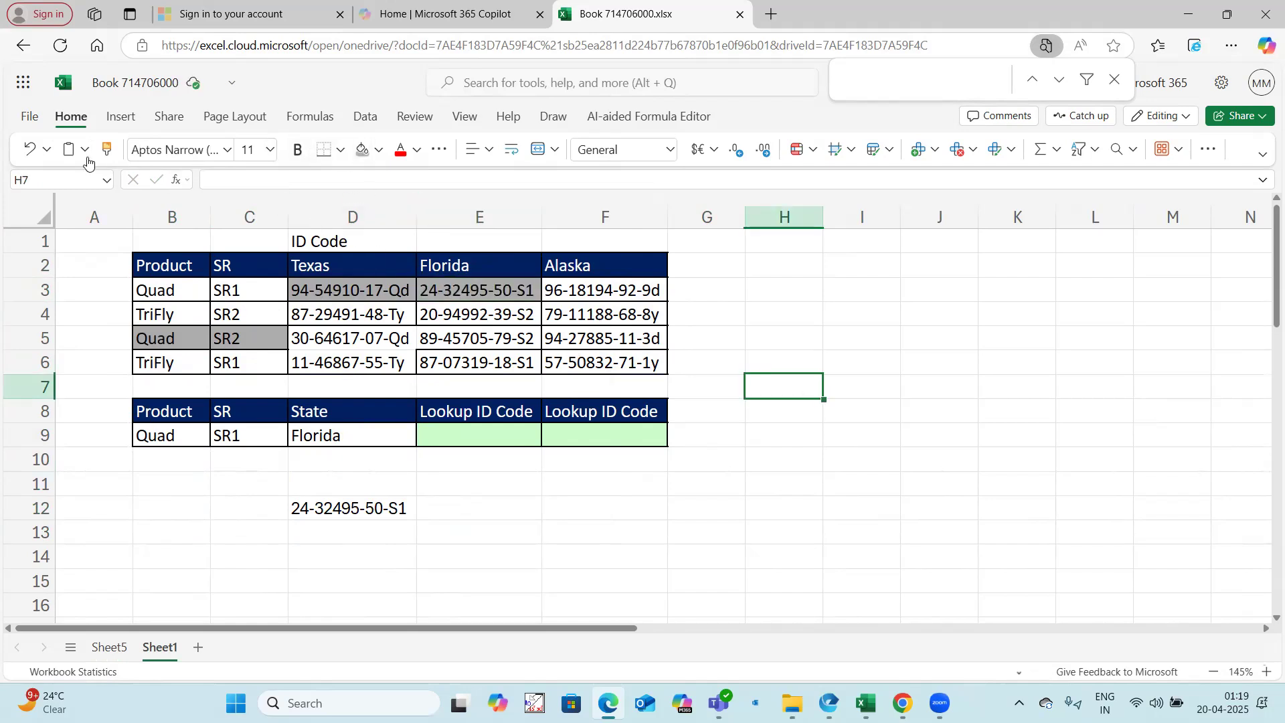
Step: Clear the gray shading from the Texas code in D3 by copying the format of blank cell H7 onto it
{"action": "left_click", "coordinate": [106, 148]}
{"action": "left_click", "coordinate": [332, 286]}
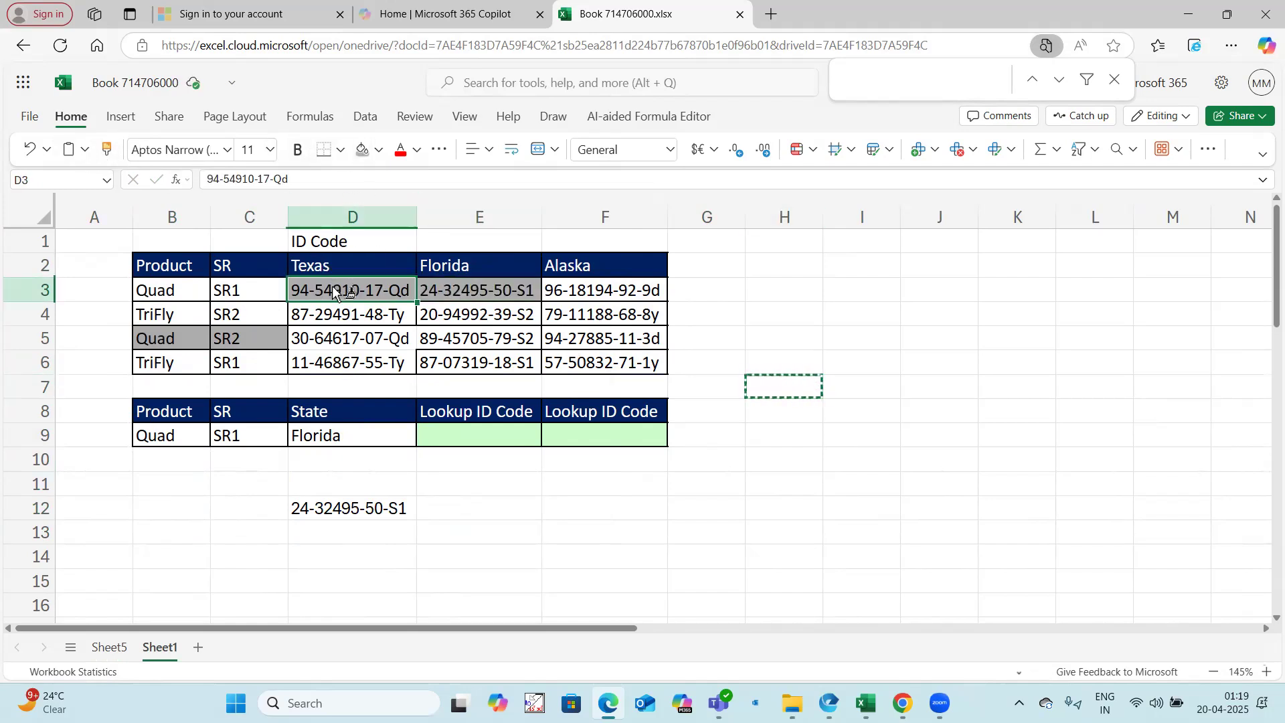
{"action": "left_click", "coordinate": [671, 530]}
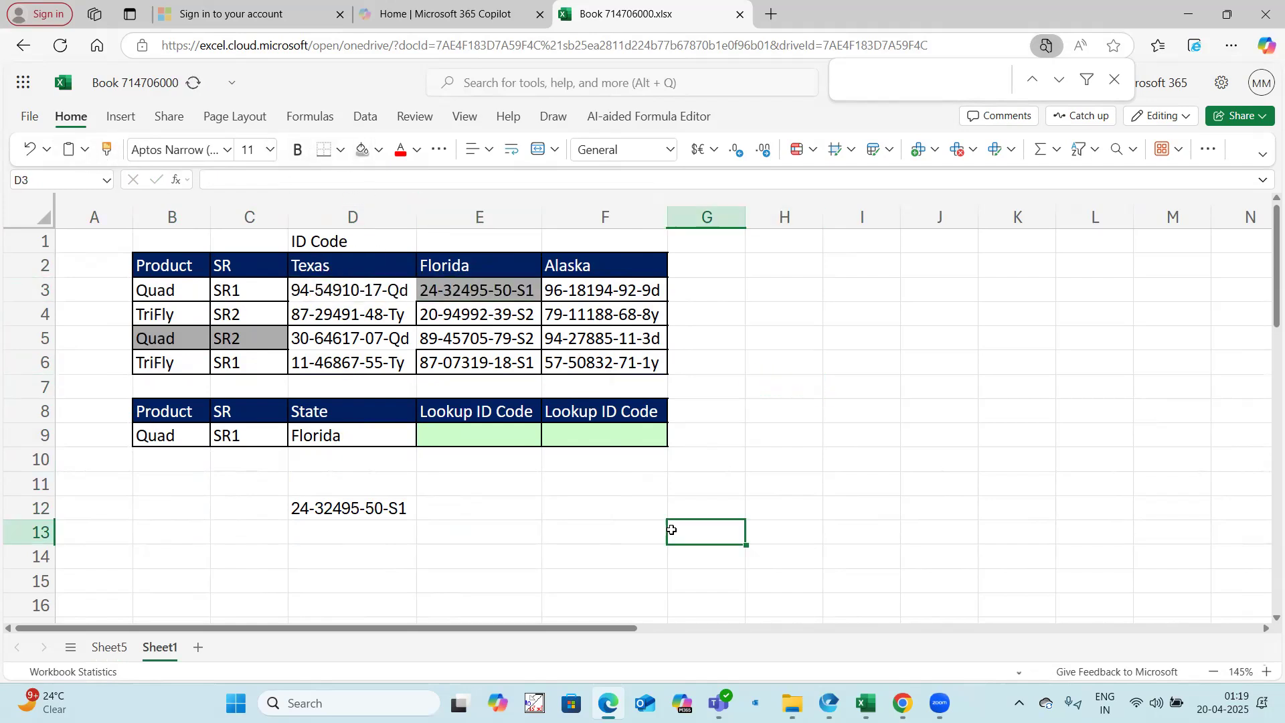
{"action": "left_click", "coordinate": [394, 510]}
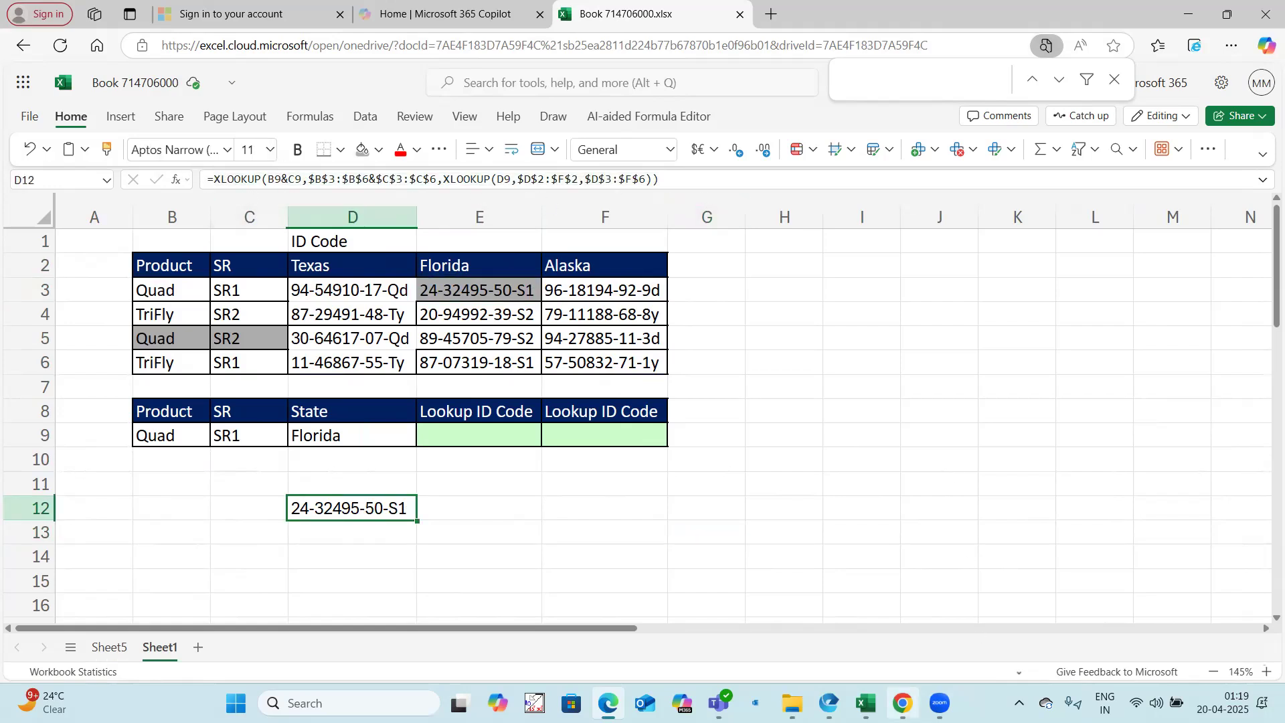
{"action": "mouse_move", "coordinate": [866, 703]}
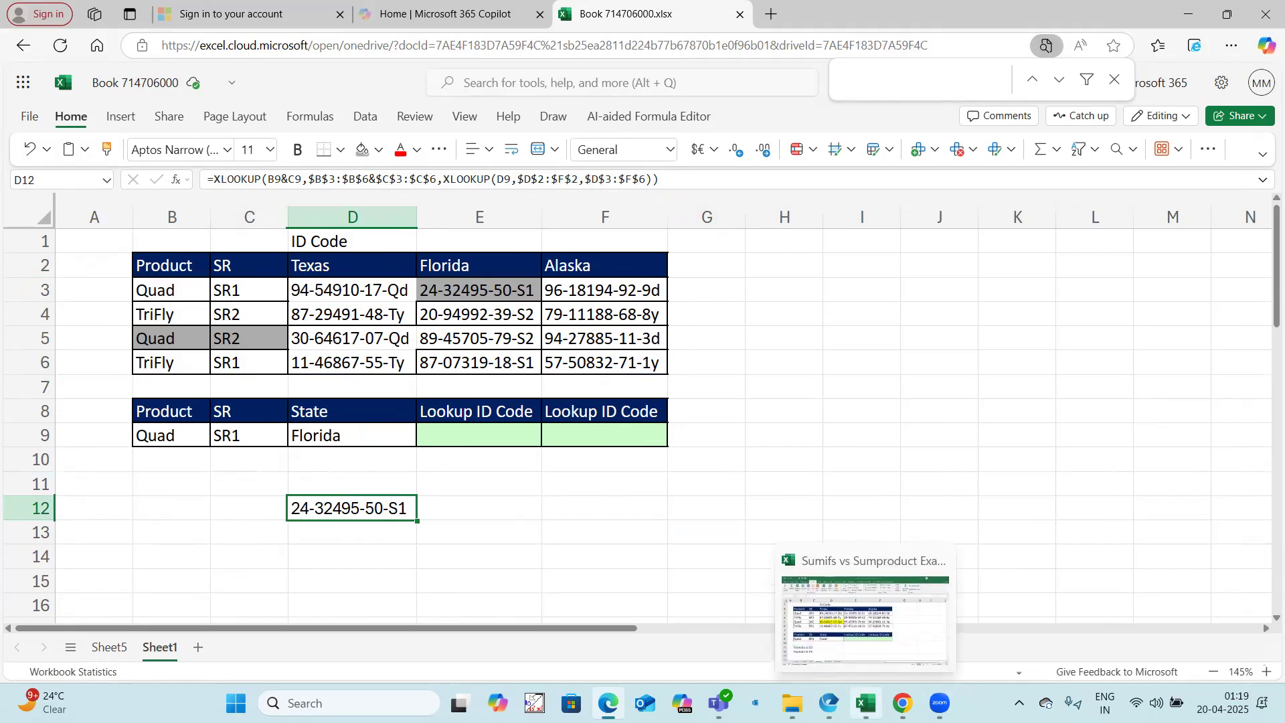
{"action": "left_click", "coordinate": [814, 393]}
{"action": "left_click", "coordinate": [384, 502]}
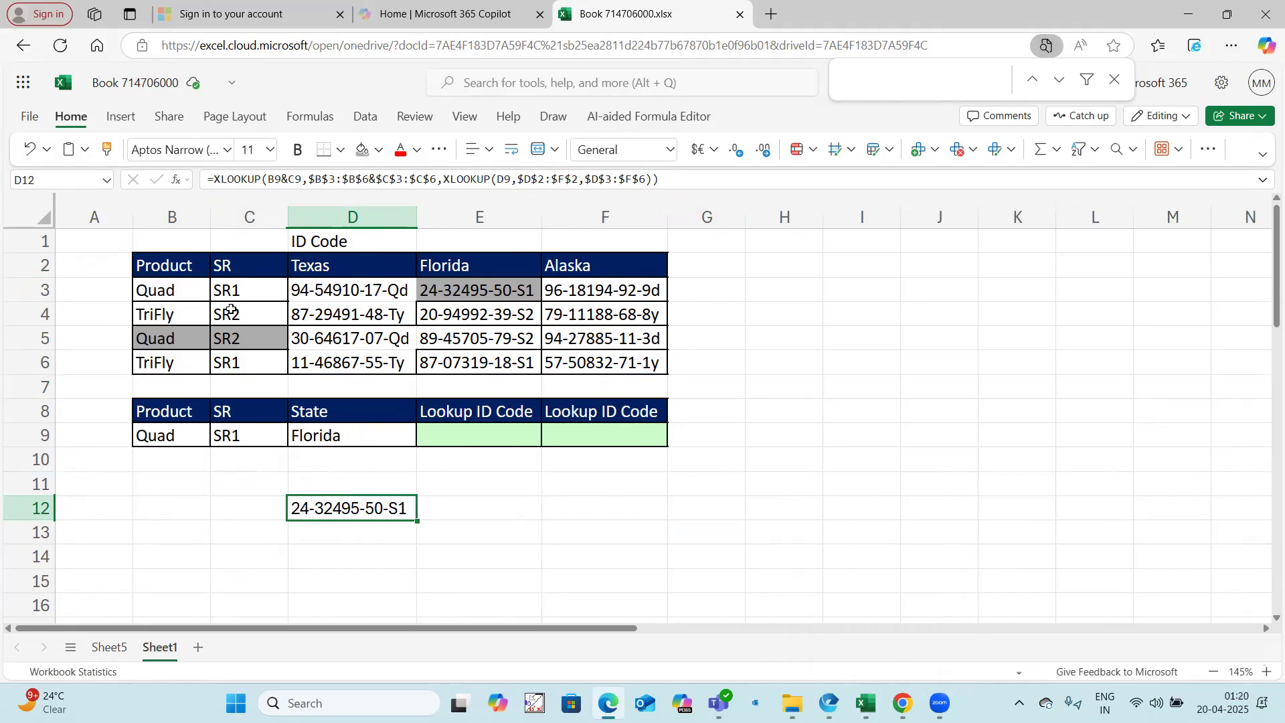
Step: Clear the remaining gray shading from the ID code table body B3:F6 by copying the format of blank cells onto it
{"action": "left_click", "coordinate": [825, 334]}
{"action": "left_click", "coordinate": [106, 149]}
{"action": "mouse_move", "coordinate": [189, 290]}
{"action": "left_mouse_down"}
{"action": "mouse_move", "coordinate": [295, 289]}
{"action": "mouse_move", "coordinate": [578, 359]}
{"action": "left_mouse_up"}
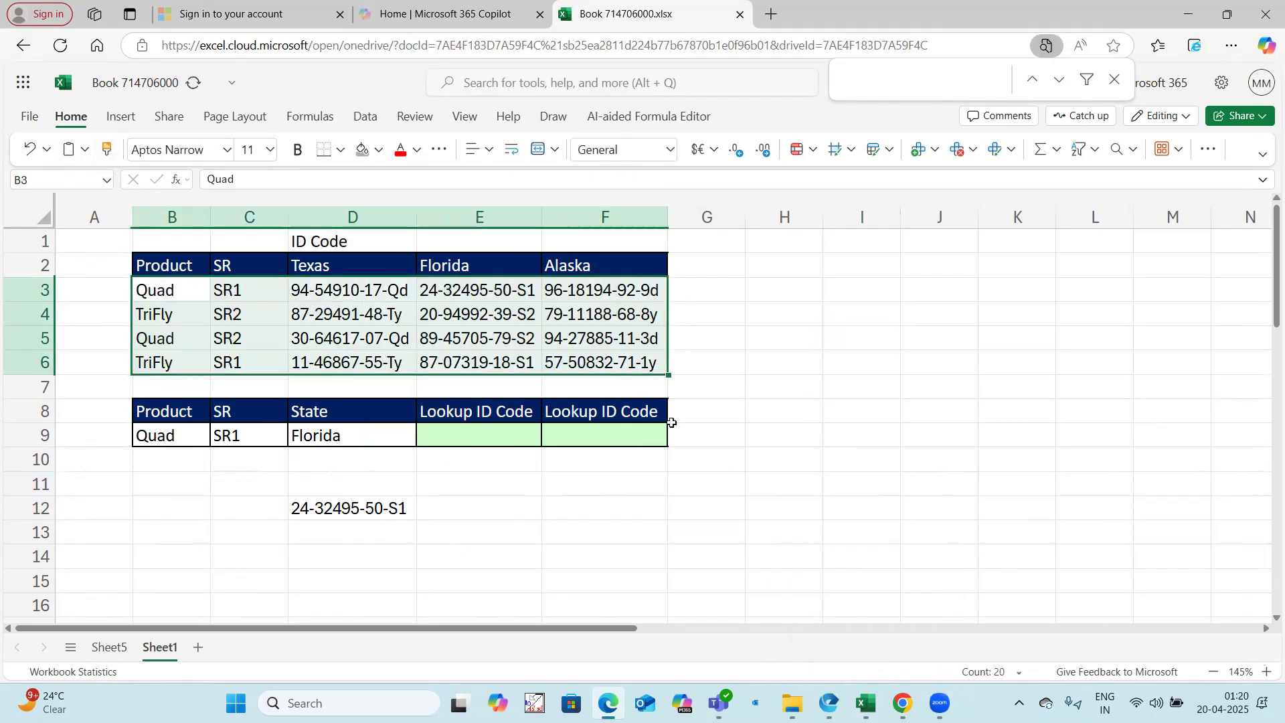
{"action": "left_click", "coordinate": [848, 416]}
{"action": "left_click", "coordinate": [919, 346]}
{"action": "left_click_drag", "start_coordinate": [932, 292], "coordinate": [1041, 394]}
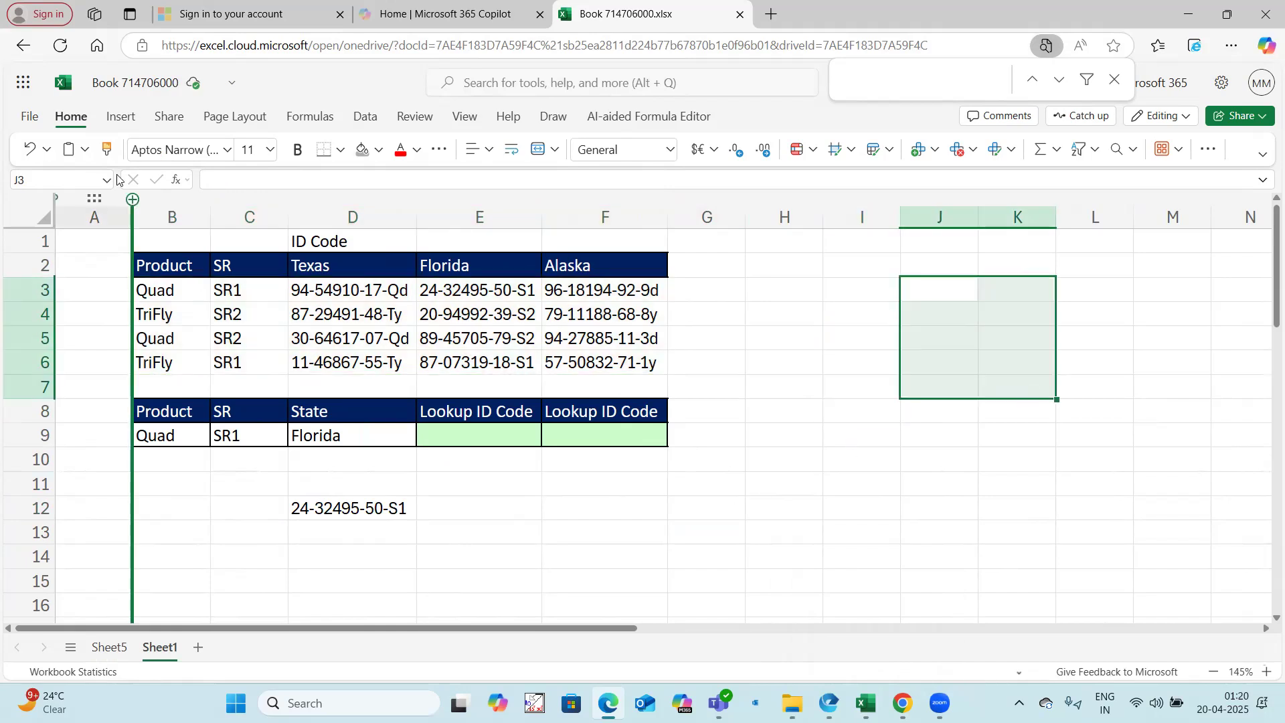
{"action": "key", "text": "ctrl+c"}
{"action": "left_click_drag", "start_coordinate": [167, 289], "coordinate": [546, 359]}
{"action": "key", "text": "Escape"}
{"action": "left_click", "coordinate": [661, 480]}
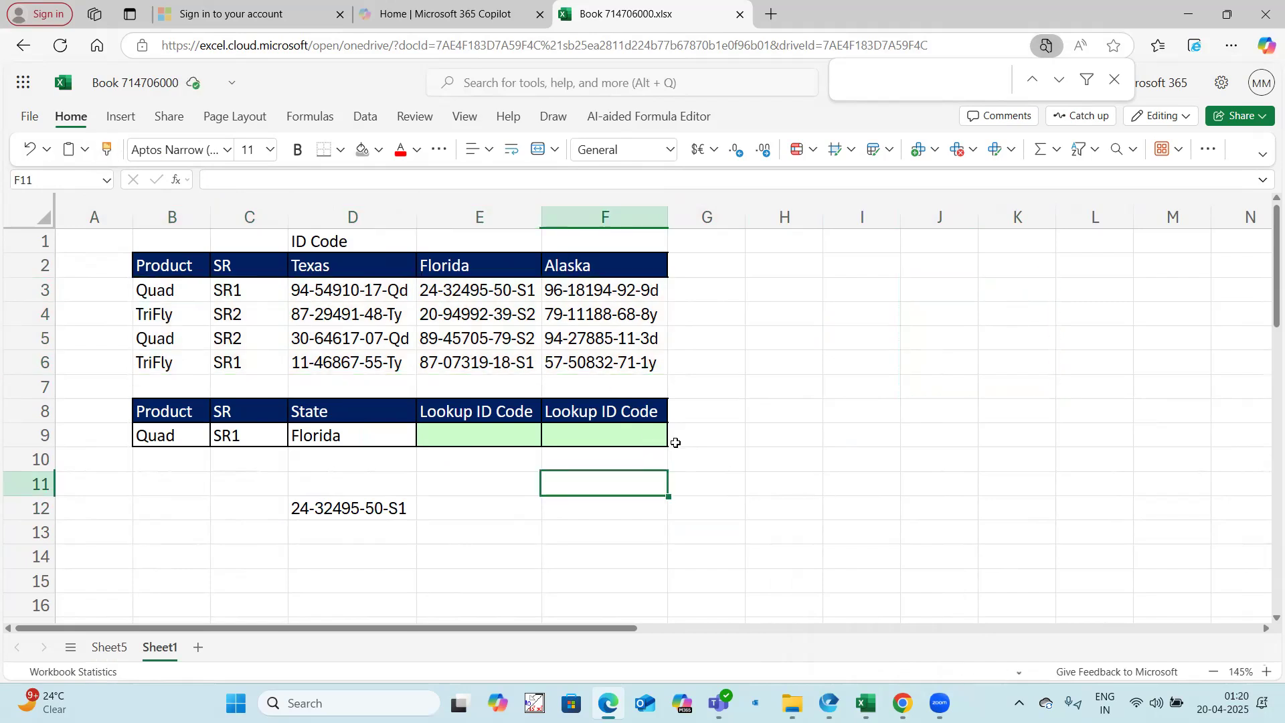
Step: Enter =INDEX(B3:B6&C3:C6,,) in H10 to join the Product and SR columns into one array
{"action": "left_click", "coordinate": [769, 459]}
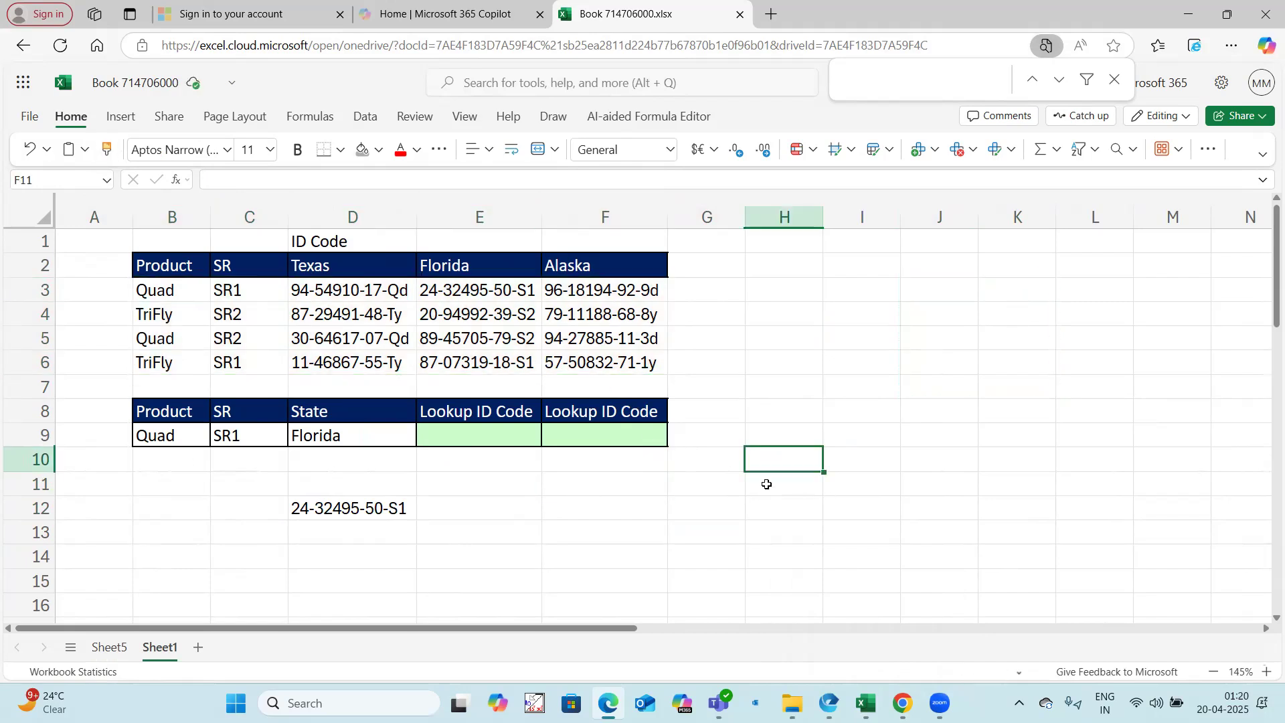
{"action": "type", "text": "=index("}
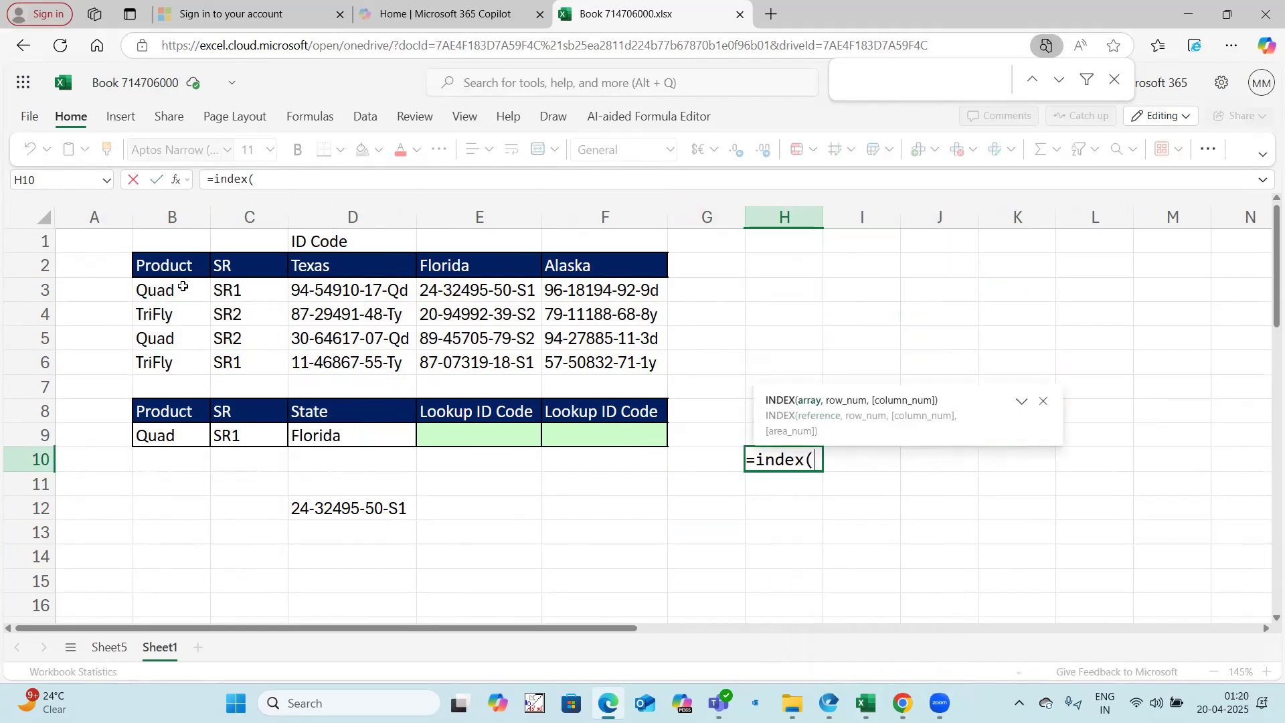
{"action": "left_click_drag", "start_coordinate": [182, 286], "coordinate": [183, 364]}
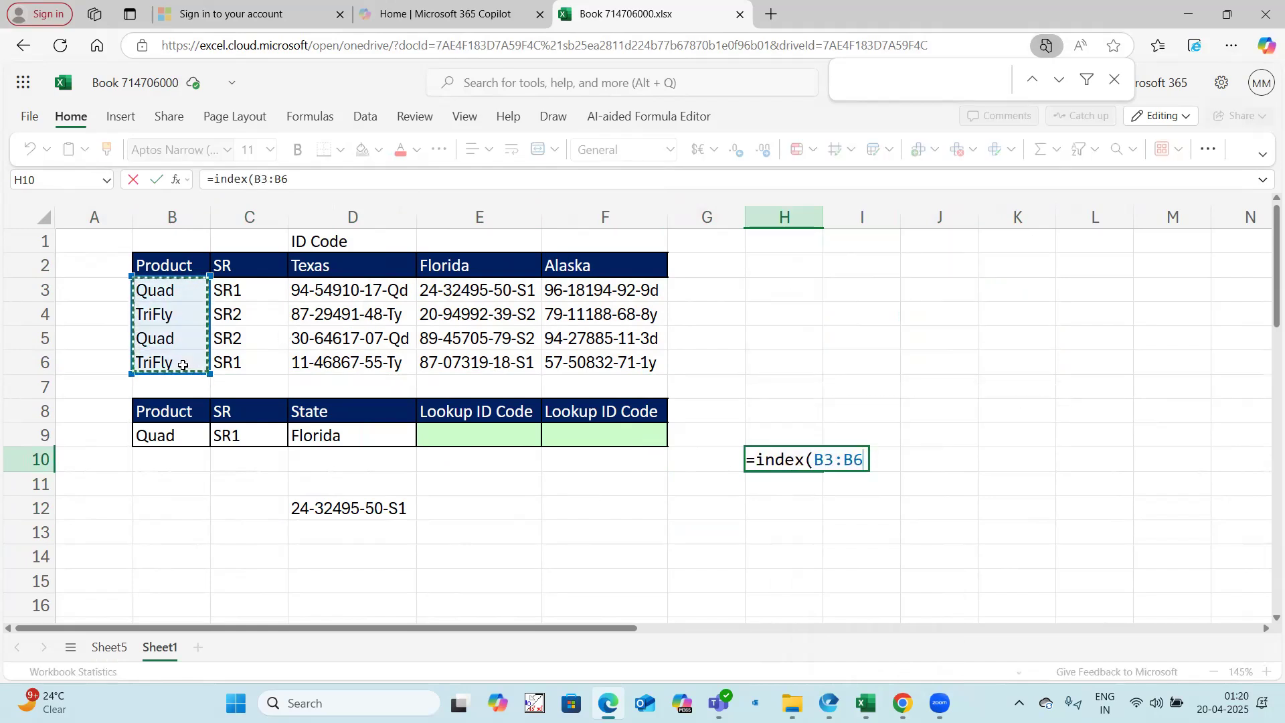
{"action": "type", "text": "&"}
{"action": "left_click_drag", "start_coordinate": [243, 288], "coordinate": [251, 350]}
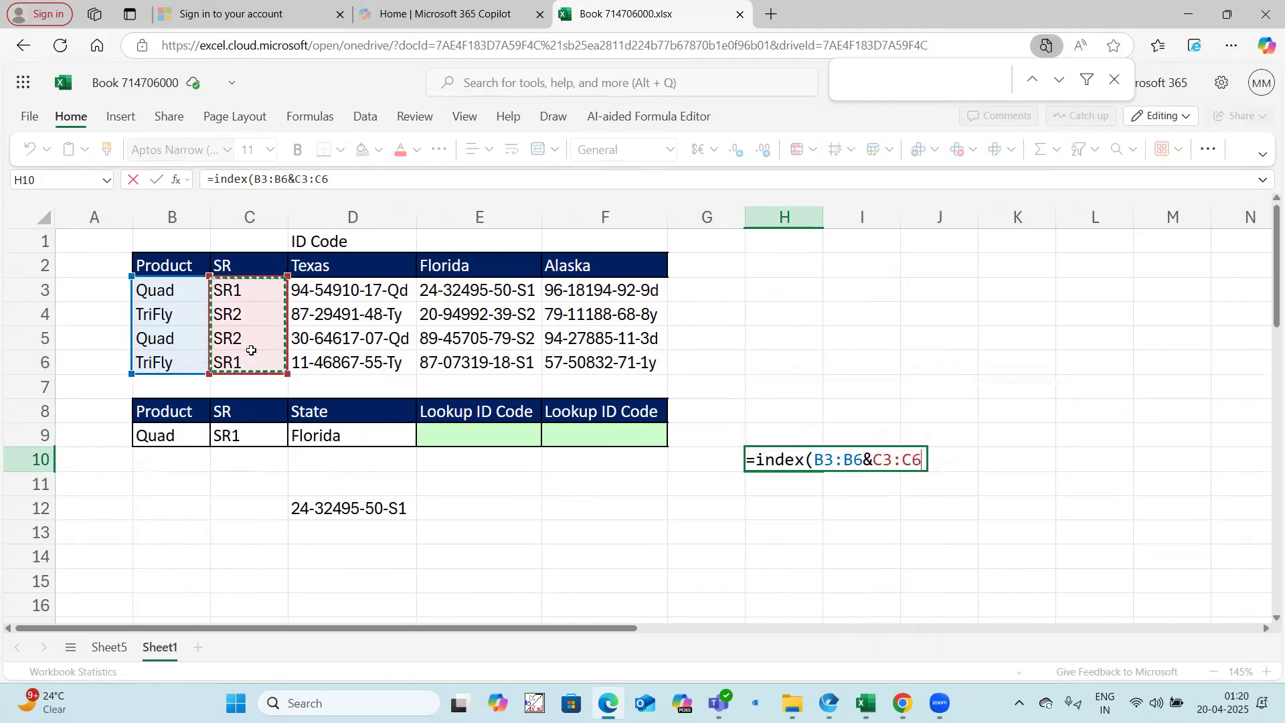
{"action": "type", "text": ",,)"}
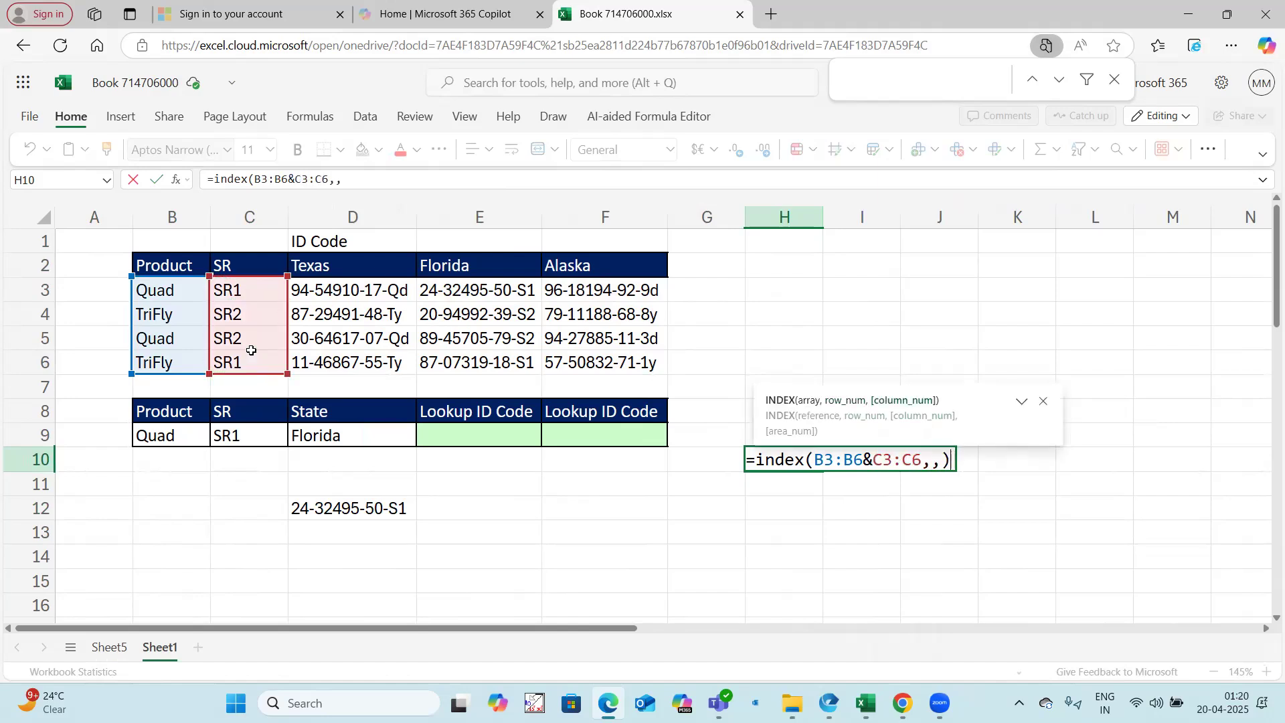
{"action": "key", "text": "Return"}
Step: Wrap the H10 formula in an exact match on product and SR: =MATCH(B9&C9,INDEX(B3:B6&C3:C6,,),0)
{"action": "left_click", "coordinate": [821, 458]}
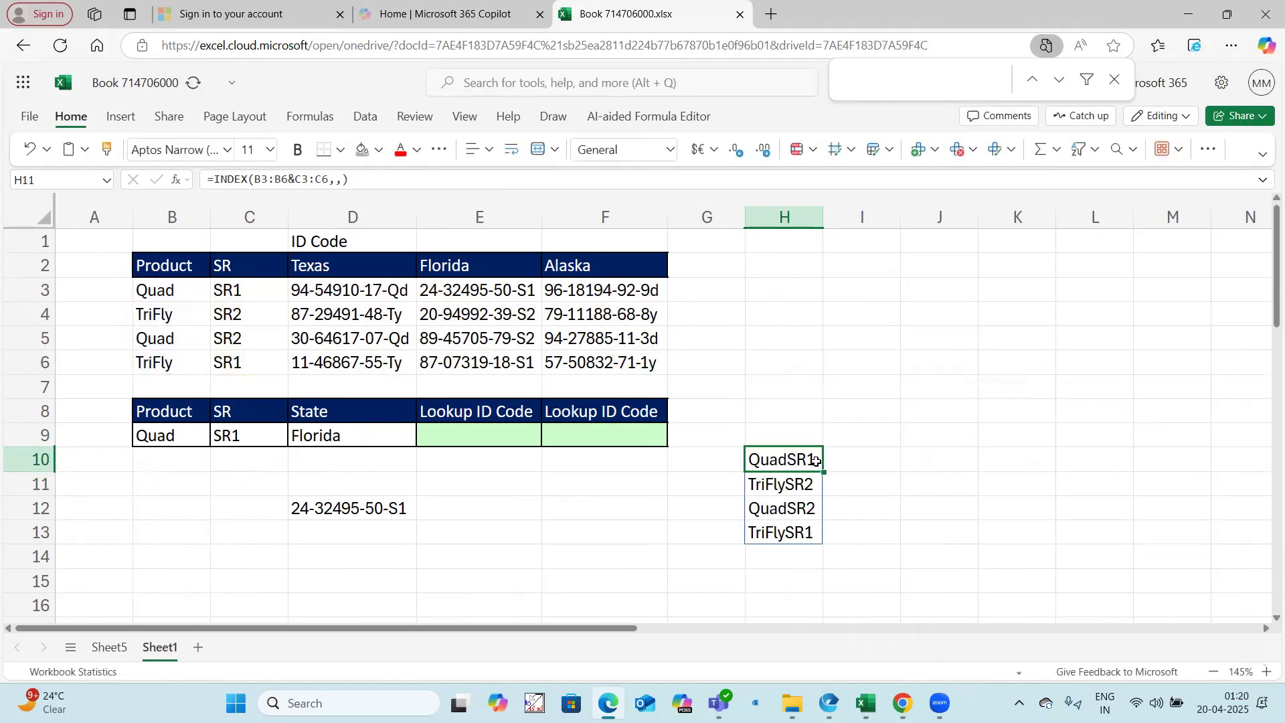
{"action": "left_click_drag", "start_coordinate": [217, 181], "coordinate": [424, 180]}
{"action": "key", "text": "BackSpace"}
{"action": "type", "text": "match("}
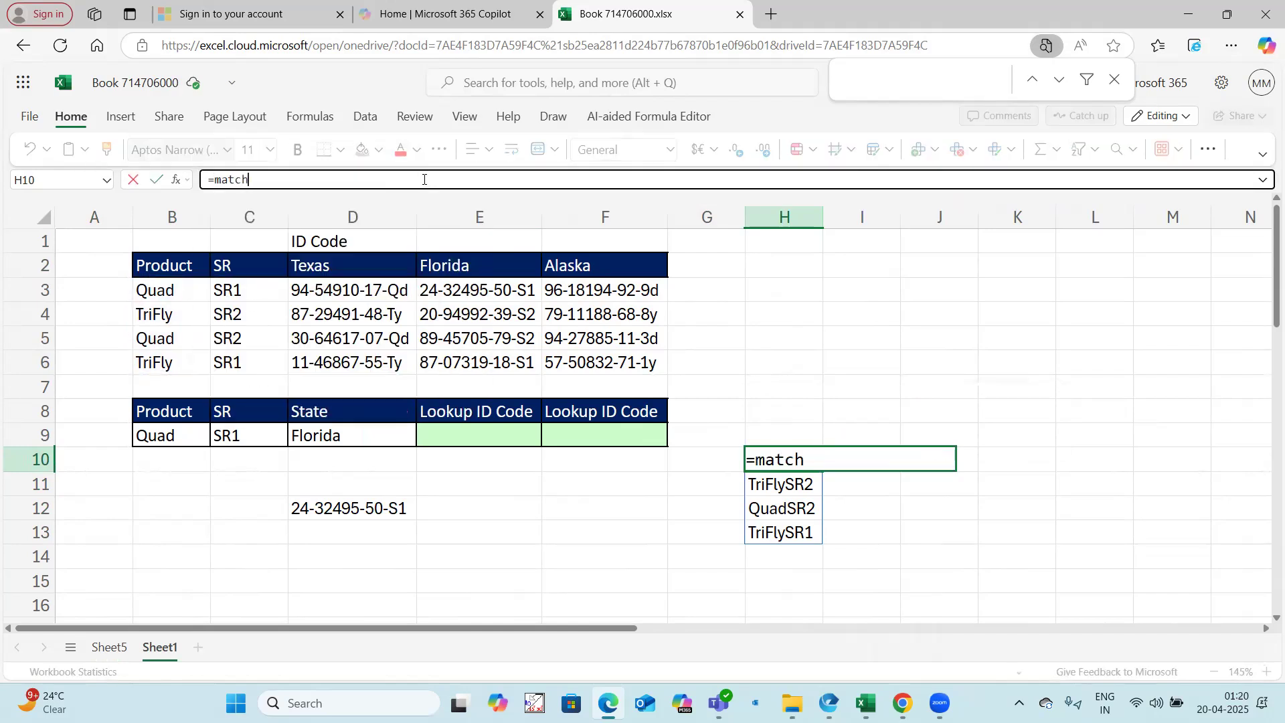
{"action": "left_click", "coordinate": [189, 435]}
{"action": "type", "text": "&"}
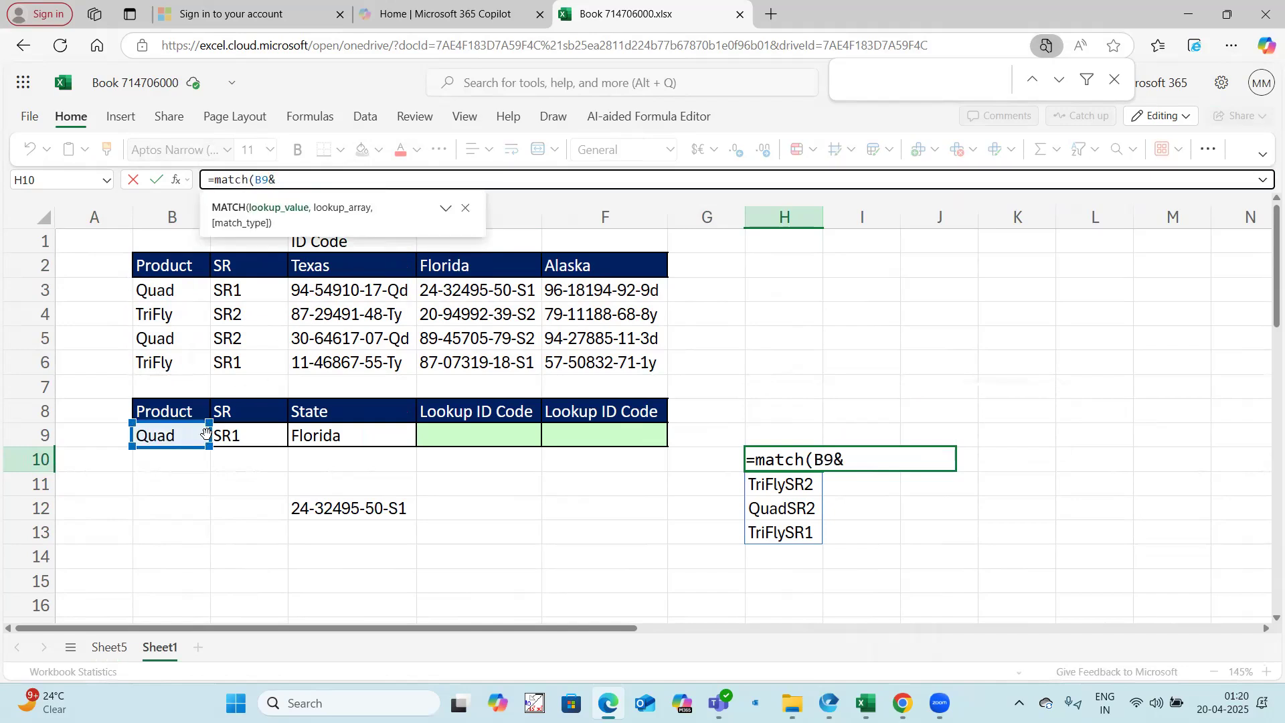
{"action": "left_click", "coordinate": [230, 433]}
{"action": "type", "text": ",INDEX(B3:B6&C3:C6,,)"}
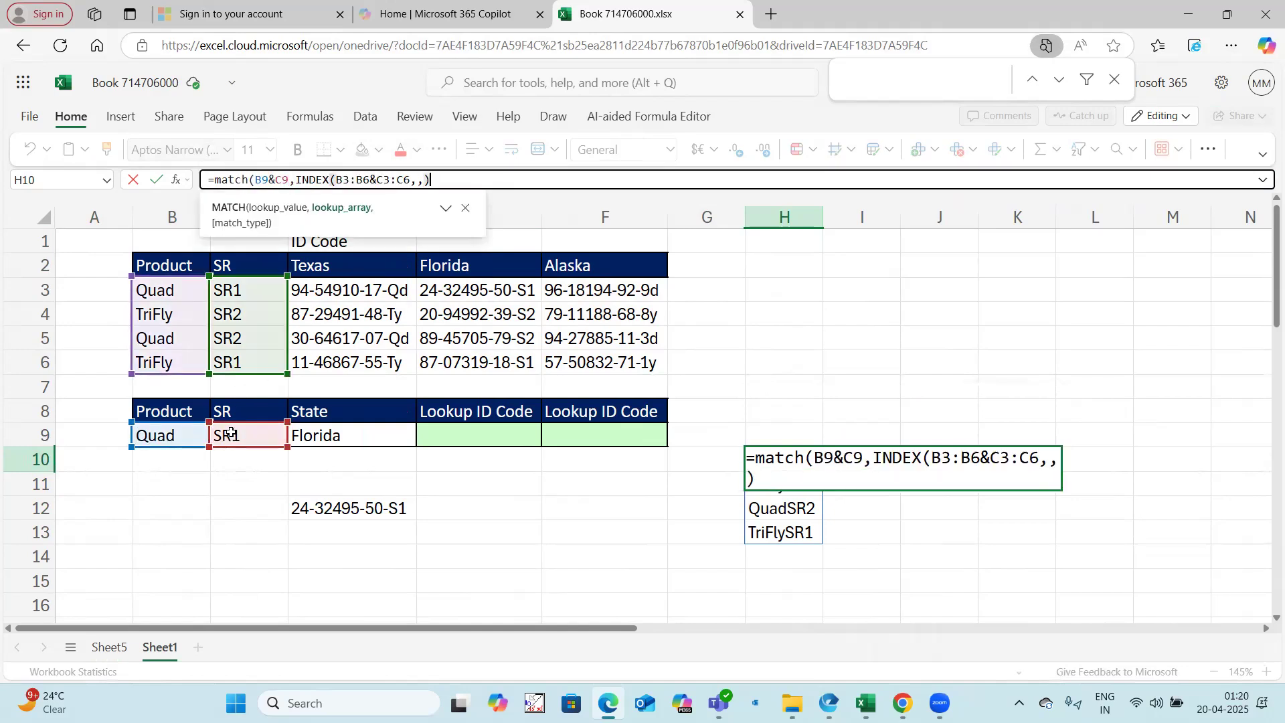
{"action": "type", "text": ",0)"}
{"action": "key", "text": "Return"}
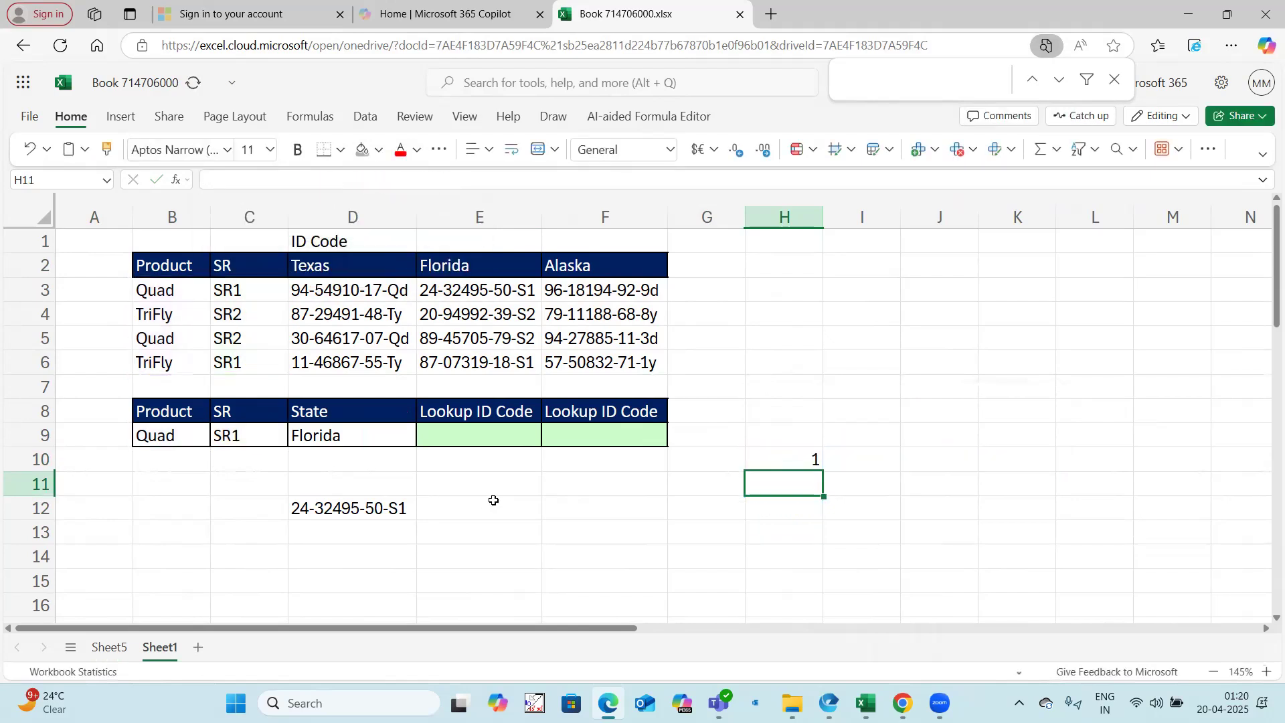
Step: Copy the MATCH expression from H10 without its equals sign, clear H10, and paste the expression as text in L2
{"action": "left_click", "coordinate": [785, 454]}
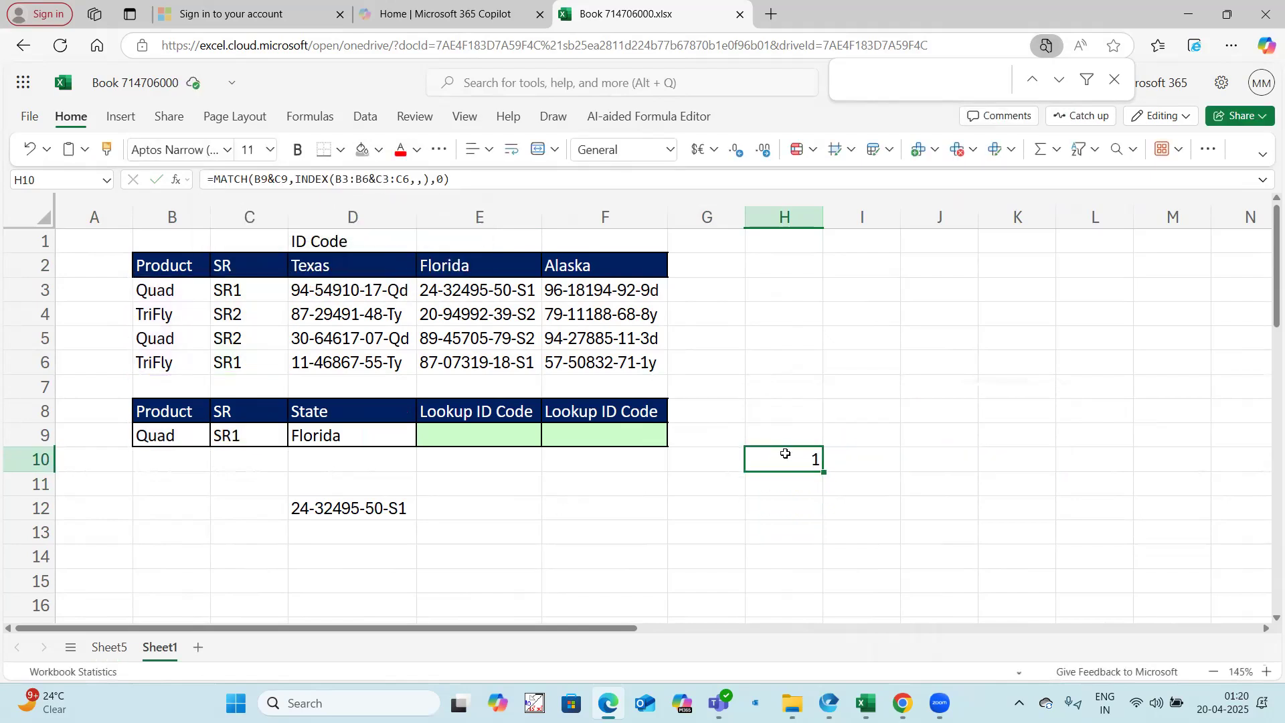
{"action": "left_click_drag", "start_coordinate": [218, 179], "coordinate": [462, 180]}
{"action": "key", "text": "ctrl+c"}
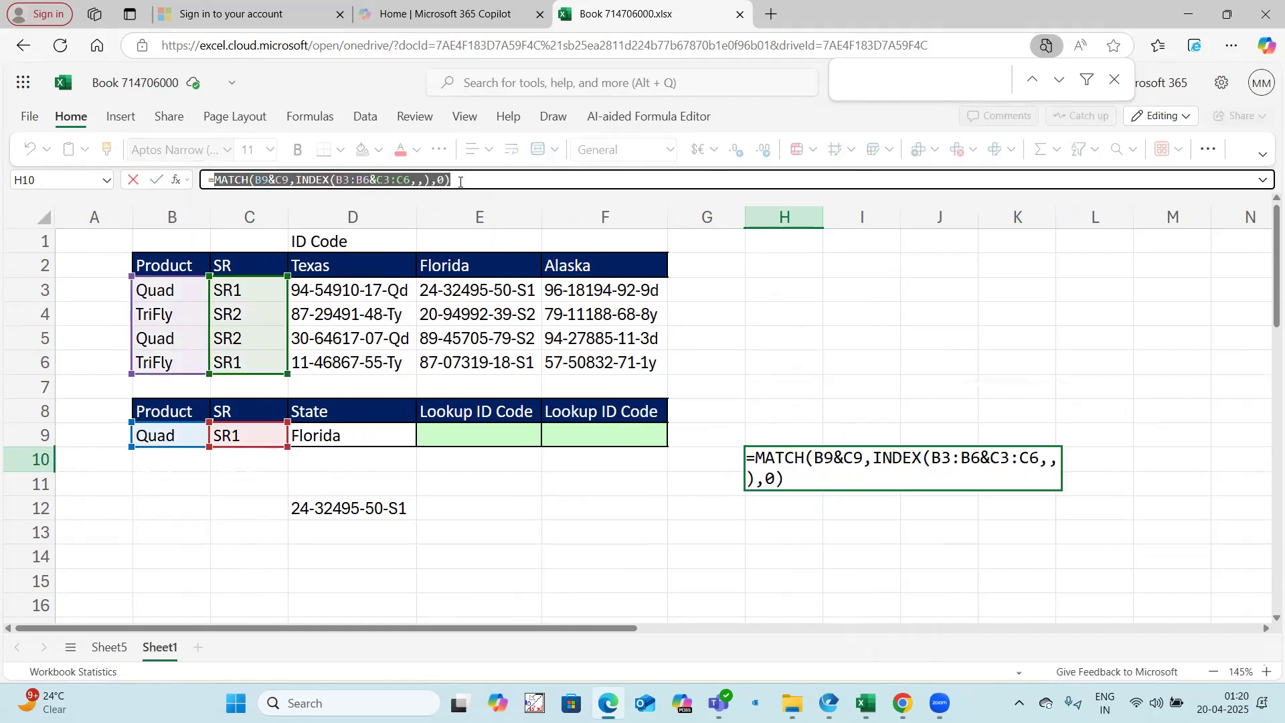
{"action": "left_click", "coordinate": [891, 353]}
{"action": "key", "text": "Escape"}
{"action": "key", "text": "Delete"}
{"action": "left_click", "coordinate": [1084, 257]}
{"action": "key", "text": "ctrl+v"}
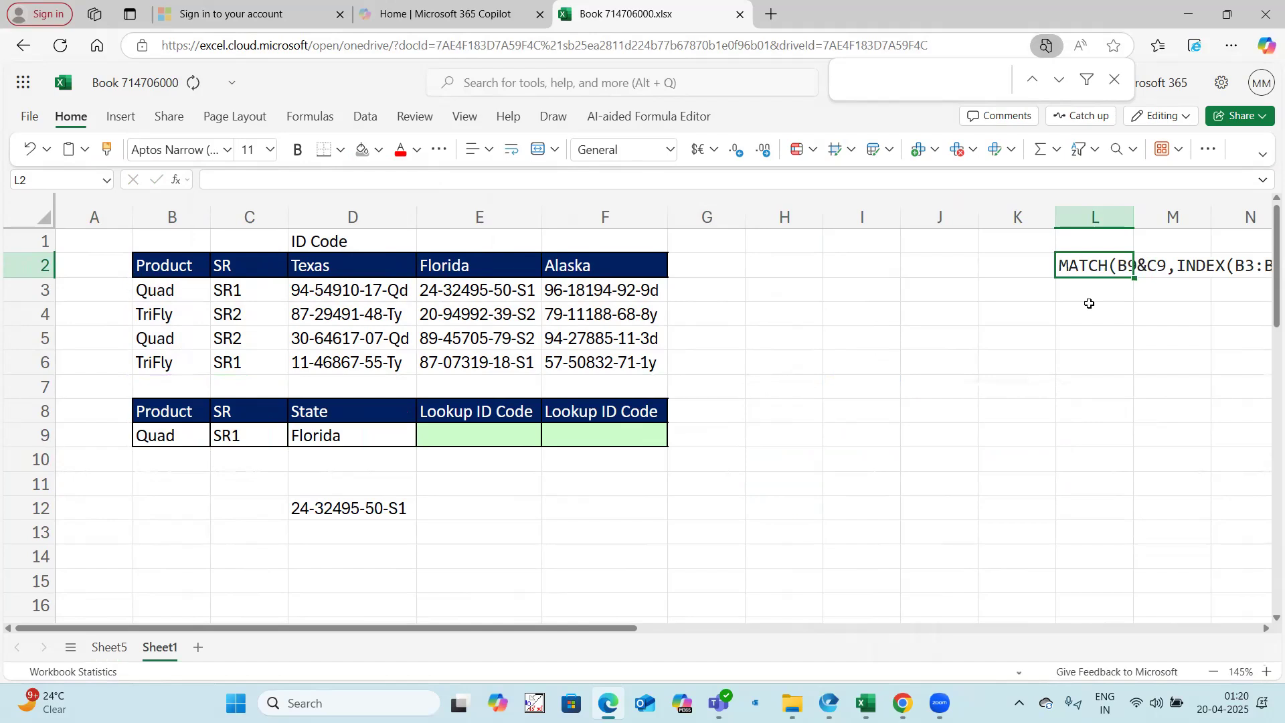
Step: Start an INDEX formula in H10 over $D$3:$F$6 with the copied MATCH expression as its row number
{"action": "left_click", "coordinate": [776, 465]}
{"action": "type", "text": "="}
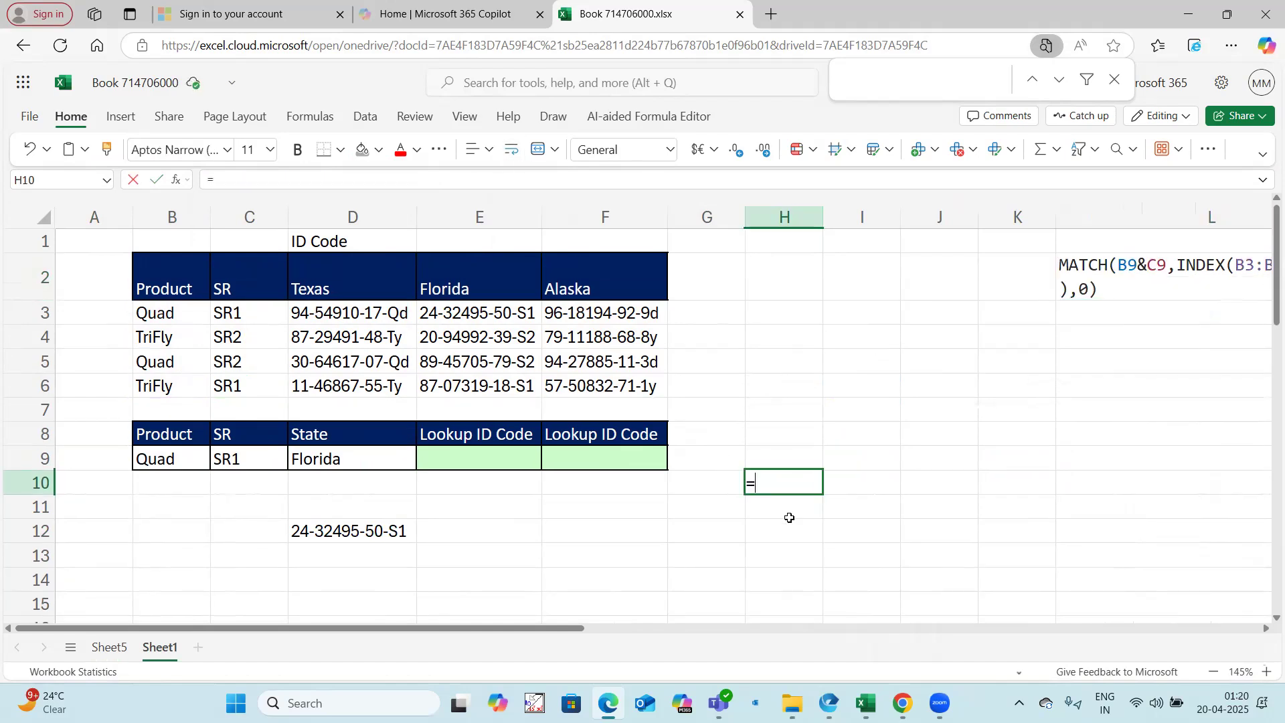
{"action": "type", "text": "index("}
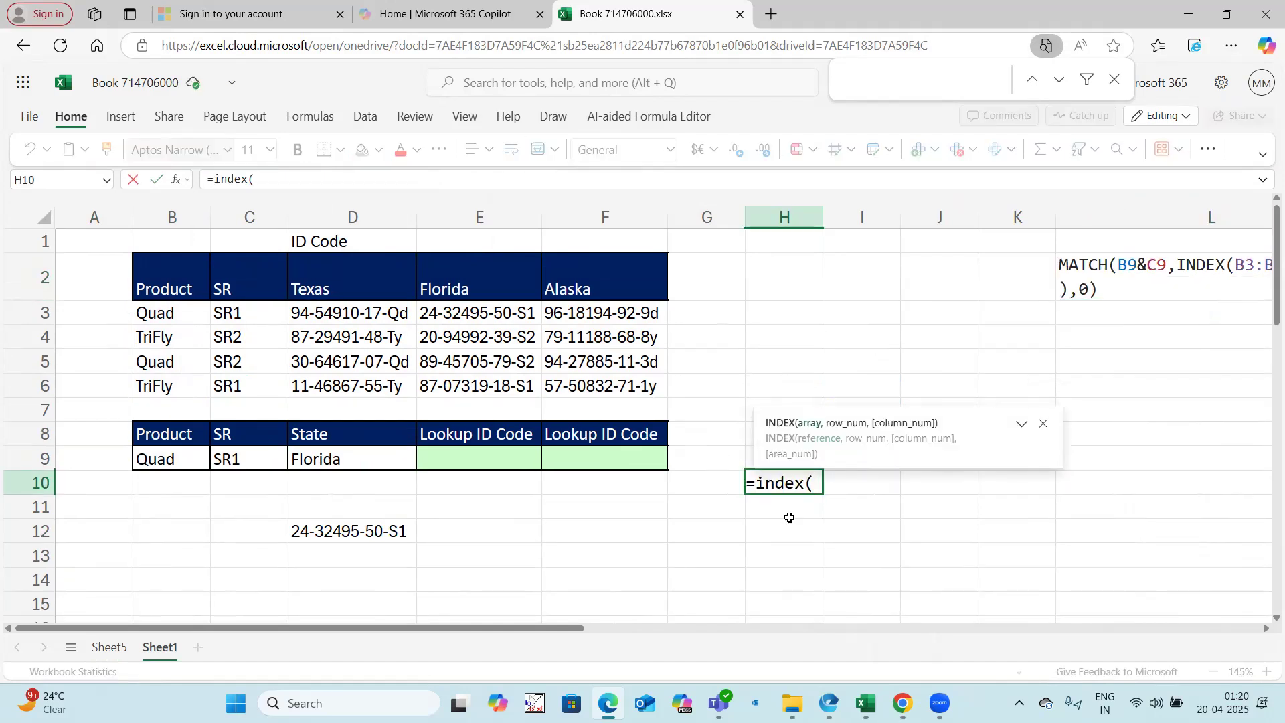
{"action": "left_click_drag", "start_coordinate": [366, 310], "coordinate": [559, 381]}
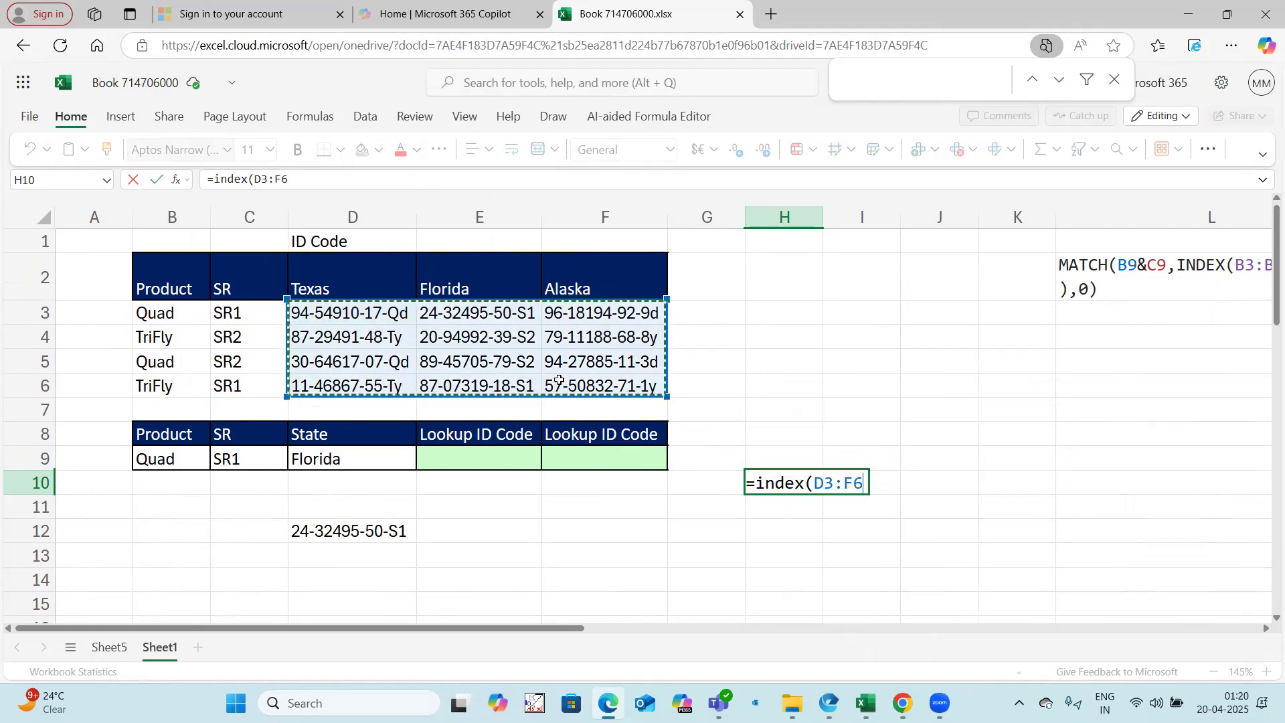
{"action": "key", "text": "F4"}
{"action": "type", "text": ","}
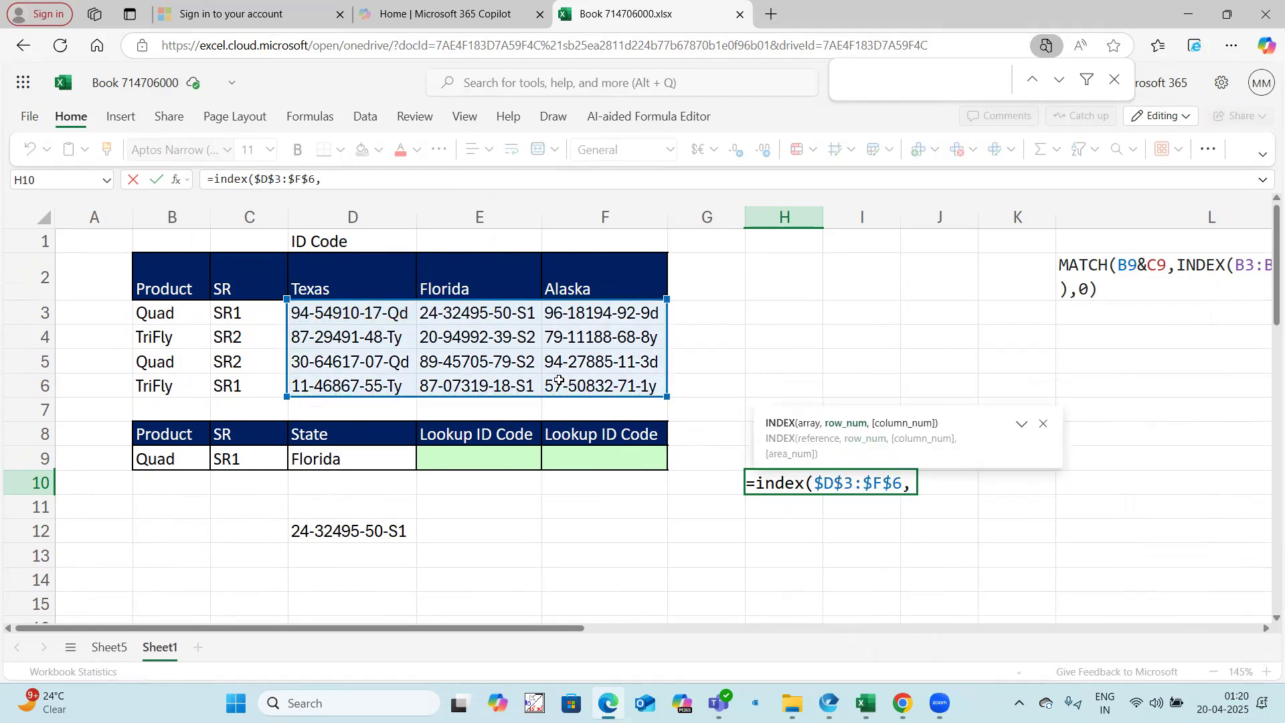
{"action": "key", "text": "ctrl+v"}
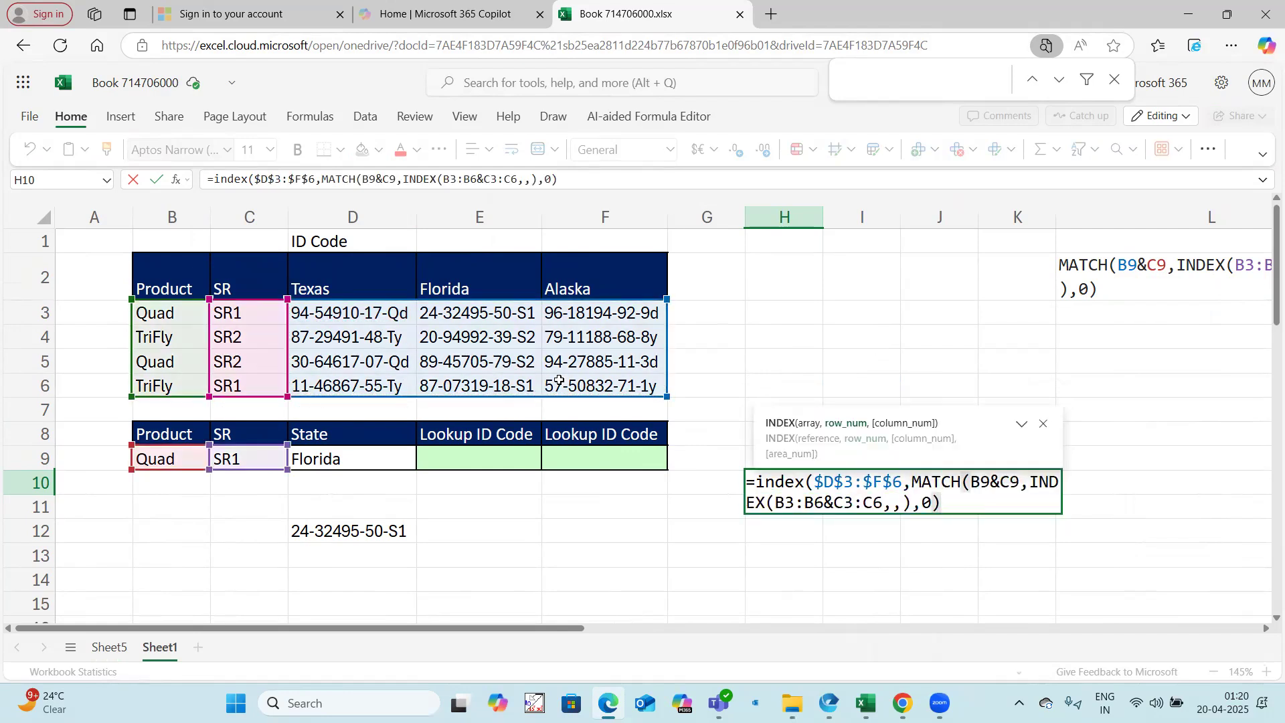
{"action": "type", "text": ","}
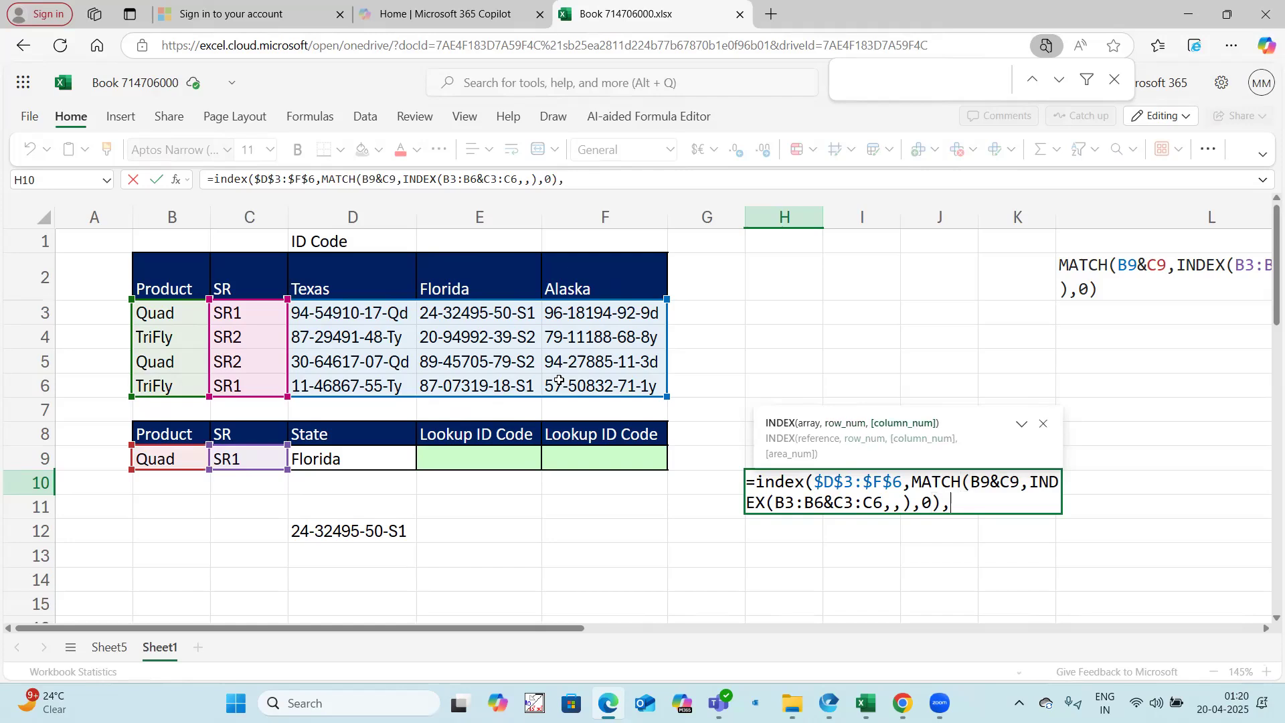
Step: Make the Product and SR ranges in the H10 formula absolute as $B$3:$B$6 and $C$3:$C$6
{"action": "mouse_move", "coordinate": [519, 179]}
{"action": "left_click_drag", "start_coordinate": [520, 180], "coordinate": [369, 179]}
{"action": "key", "text": "F4"}
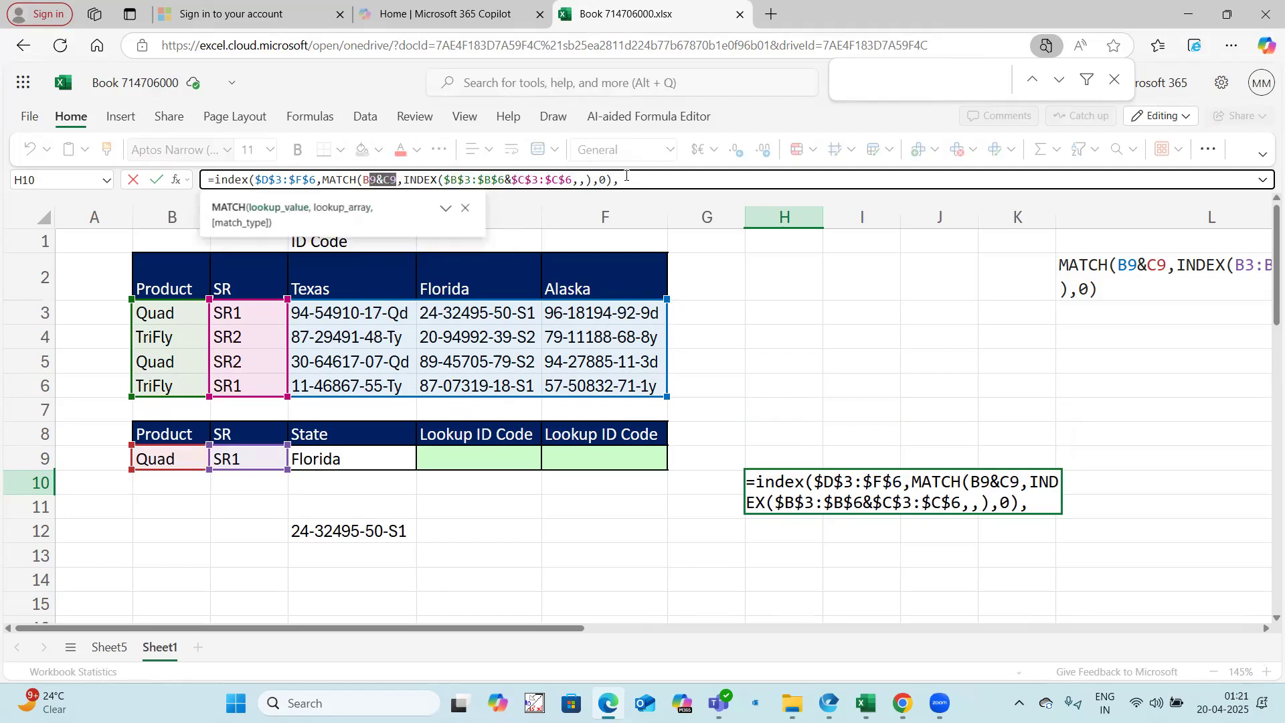
Step: Complete the H10 formula with MATCH(D9,$D$2:$F$2,0) as the column number and enter it
{"action": "left_click", "coordinate": [627, 176]}
{"action": "type", "text": "match("}
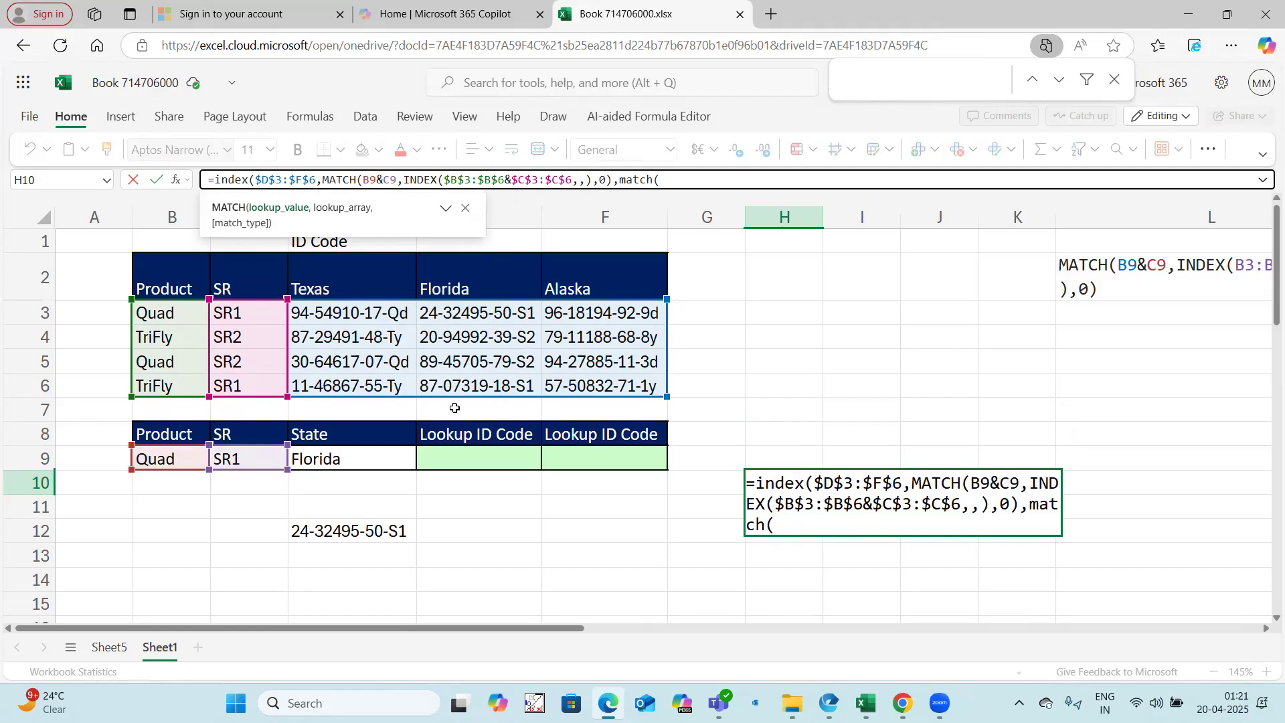
{"action": "left_click", "coordinate": [376, 453]}
{"action": "type", "text": ","}
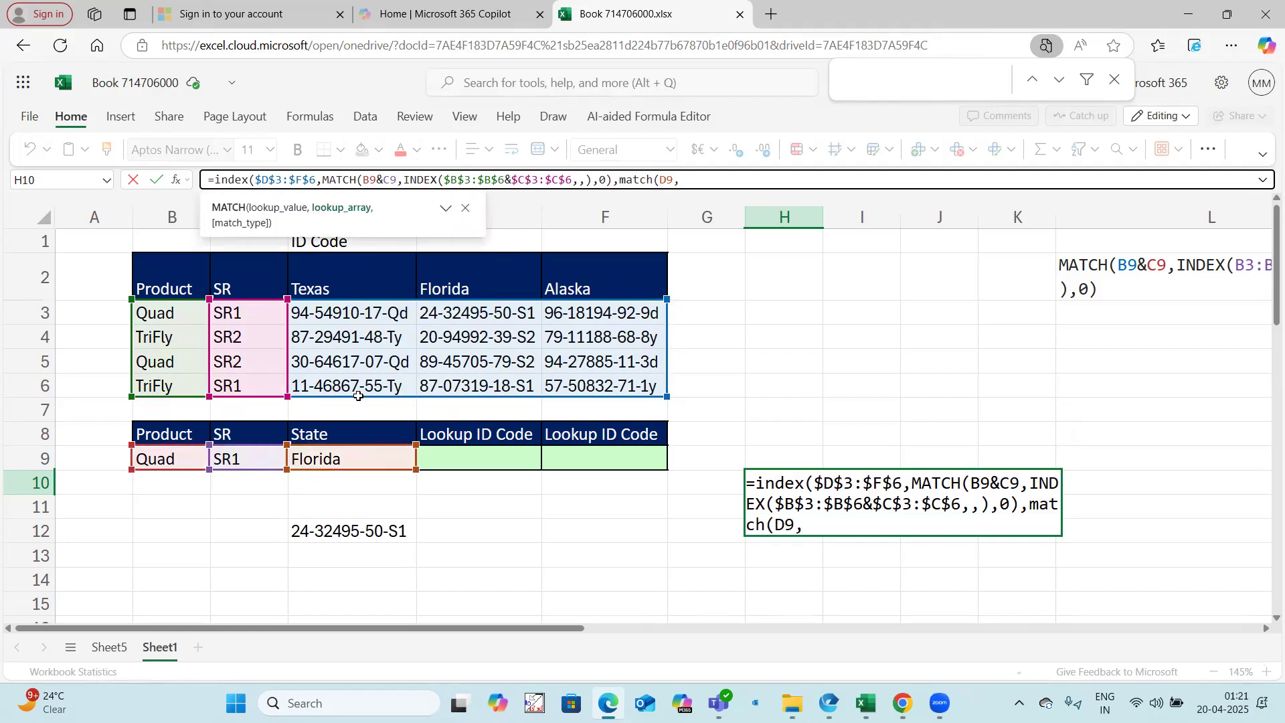
{"action": "left_click_drag", "start_coordinate": [367, 292], "coordinate": [547, 288]}
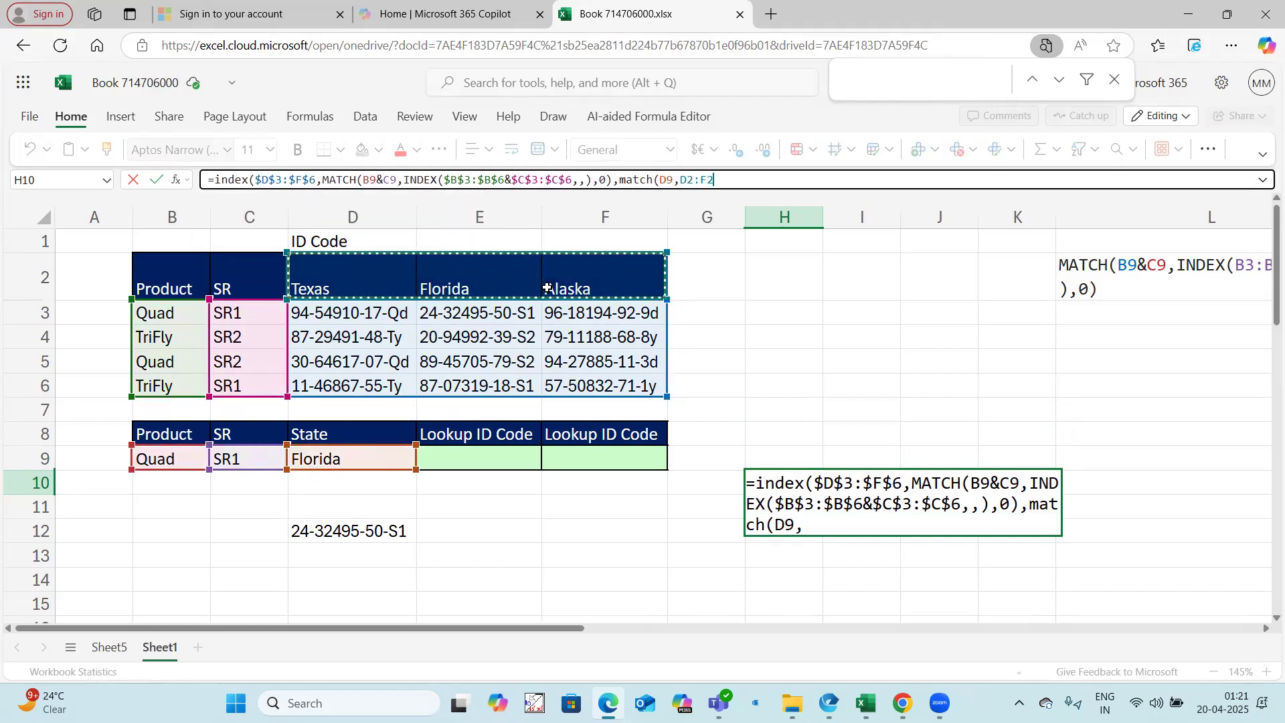
{"action": "key", "text": "F4"}
{"action": "type", "text": ",0"}
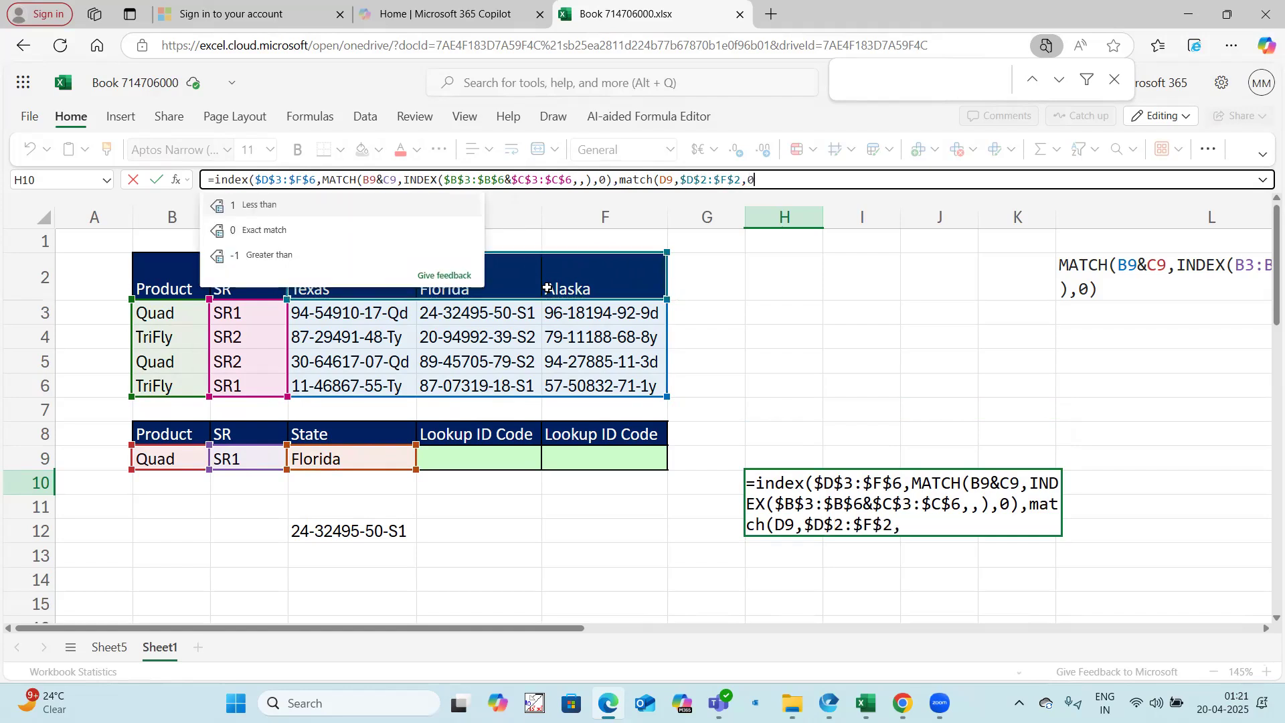
{"action": "type", "text": "))"}
{"action": "key", "text": "Return"}
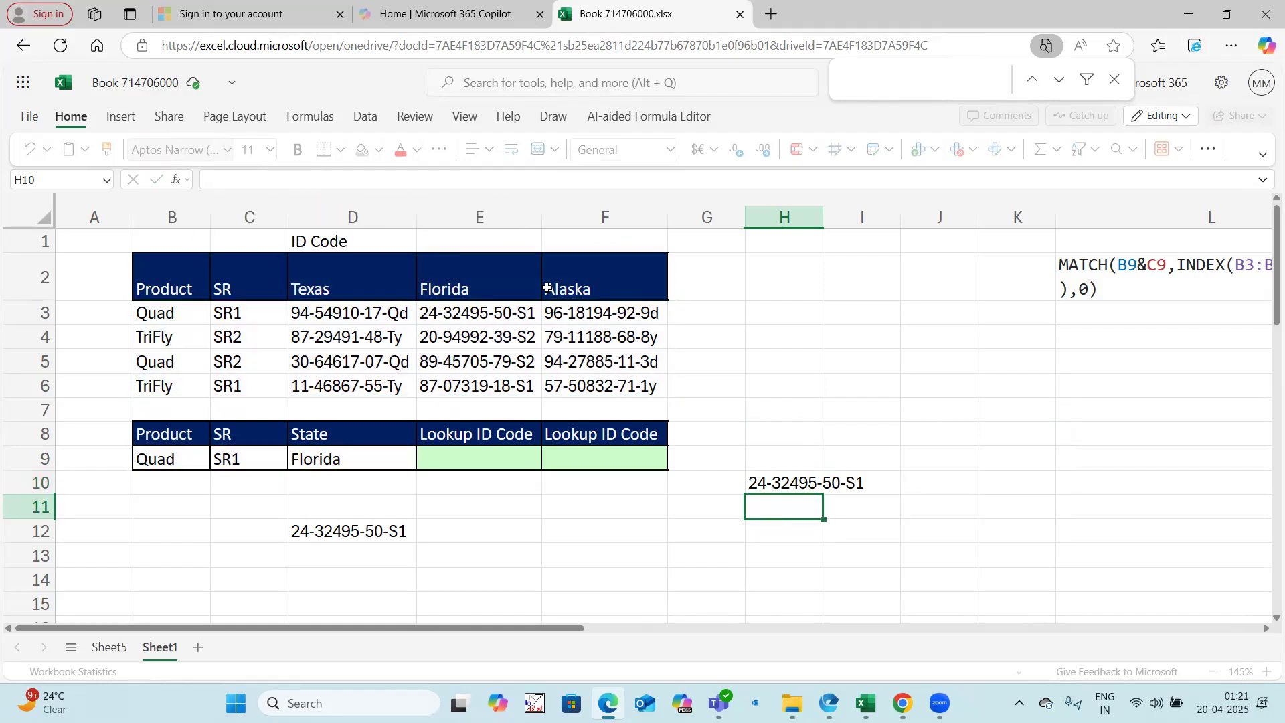
Step: Change the State criterion in D9 to Alaska and compare the XLOOKUP result in D12 with the INDEX-MATCH result in H10
{"action": "left_click", "coordinate": [383, 525]}
{"action": "left_click", "coordinate": [777, 480]}
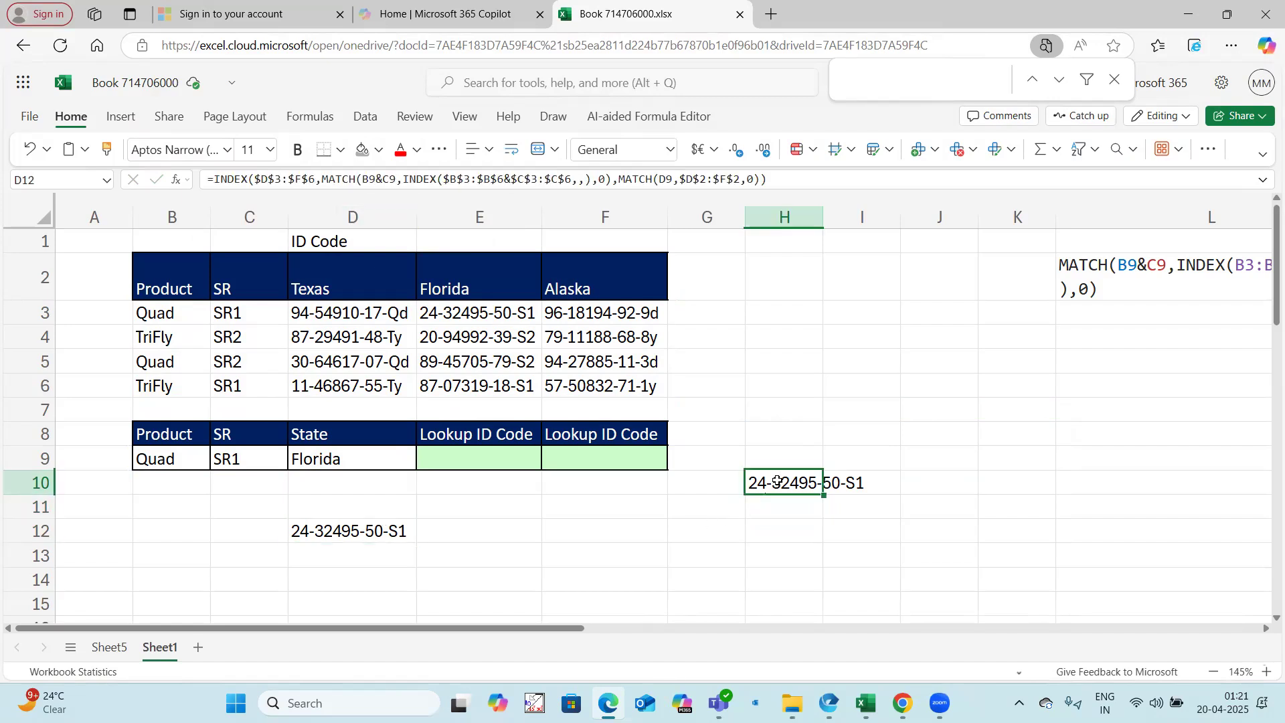
{"action": "left_click", "coordinate": [389, 510]}
{"action": "left_click", "coordinate": [343, 458]}
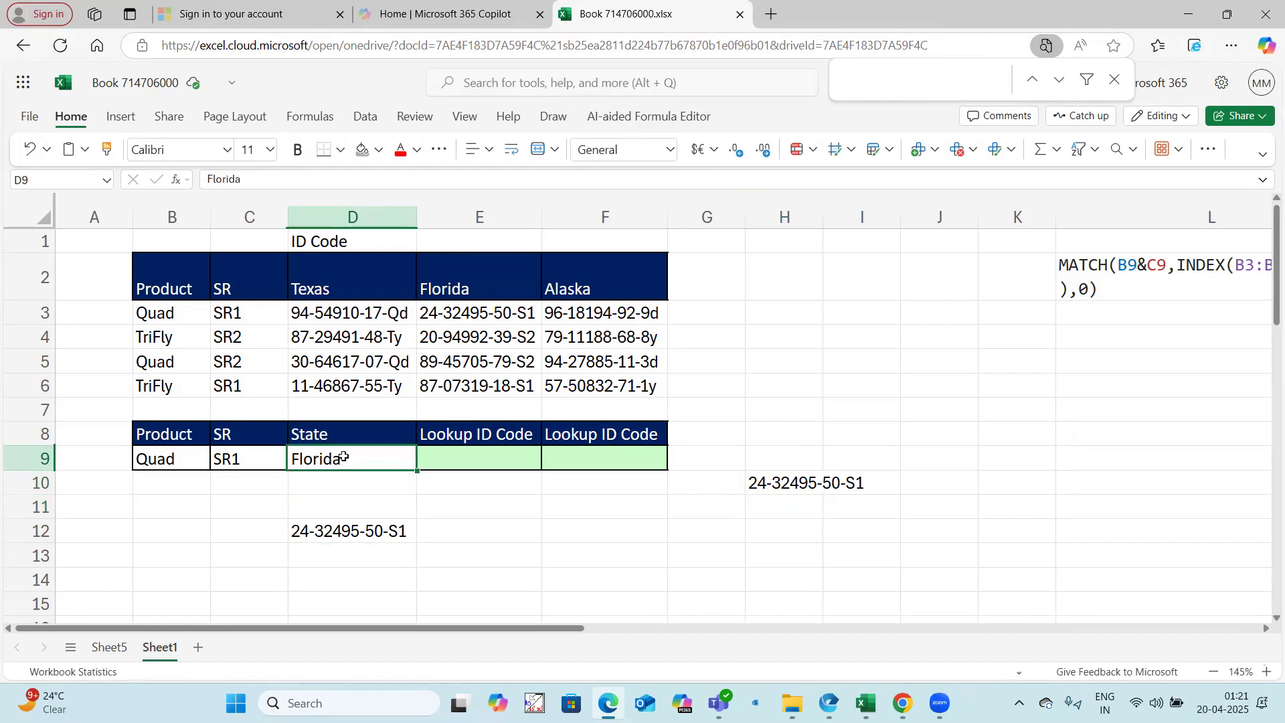
{"action": "type", "text": "Alas"}
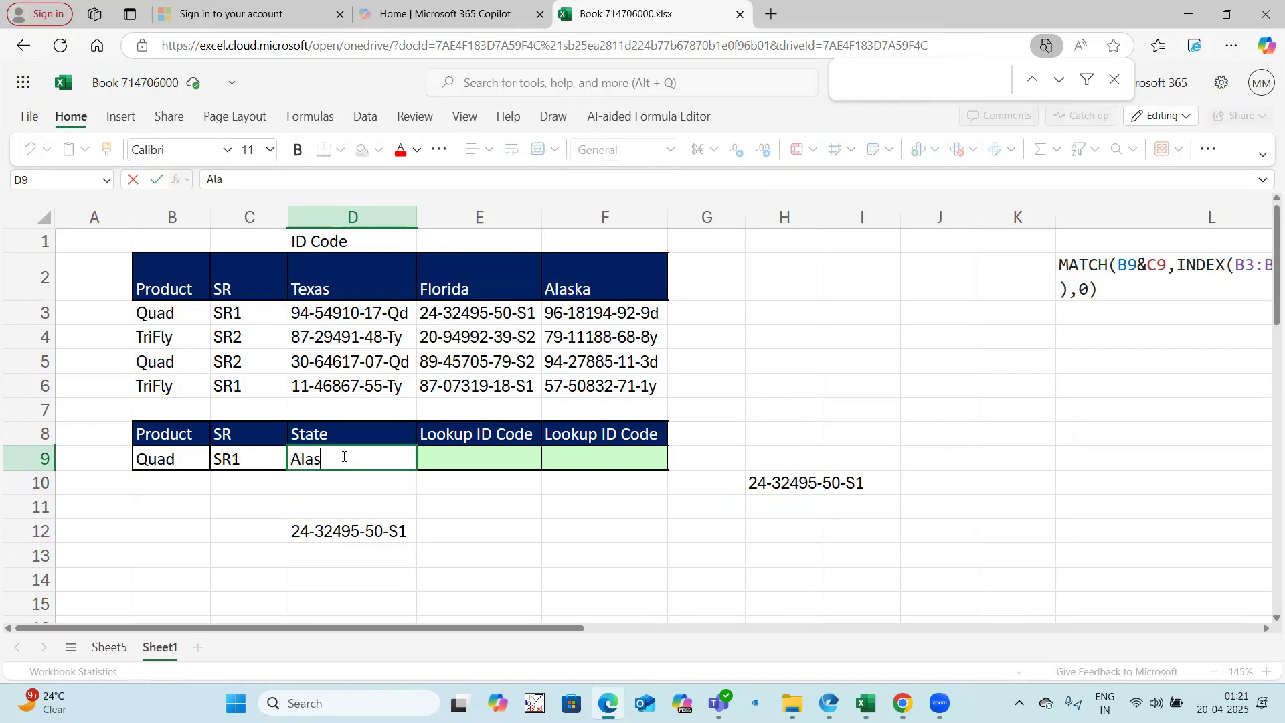
{"action": "left_click", "coordinate": [411, 534]}
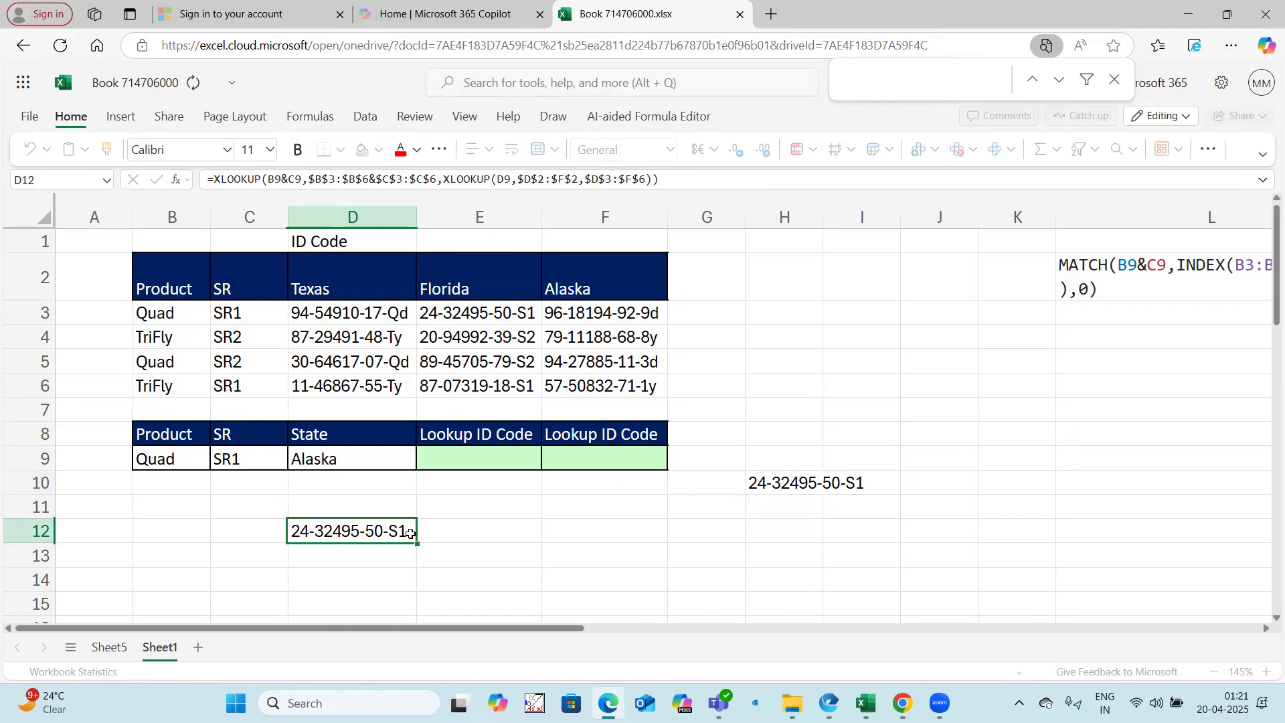
{"action": "left_click", "coordinate": [493, 571]}
{"action": "left_click", "coordinate": [777, 486]}
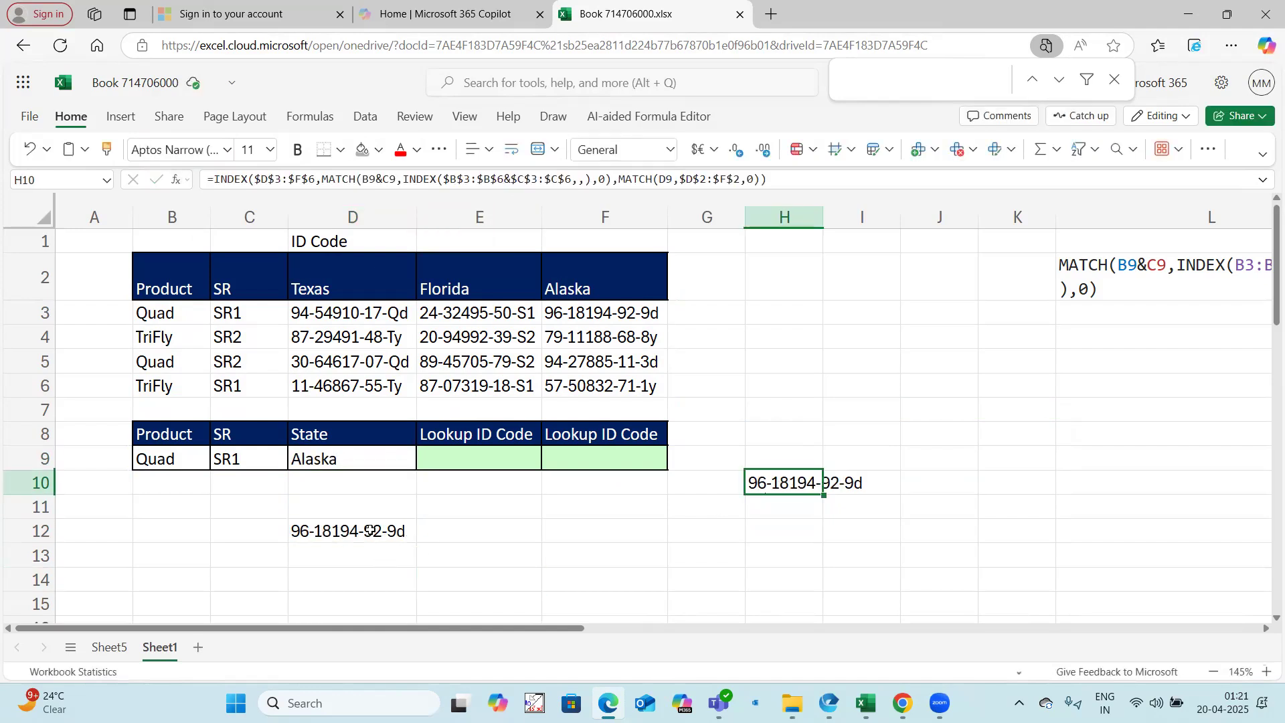
{"action": "left_click", "coordinate": [369, 531]}
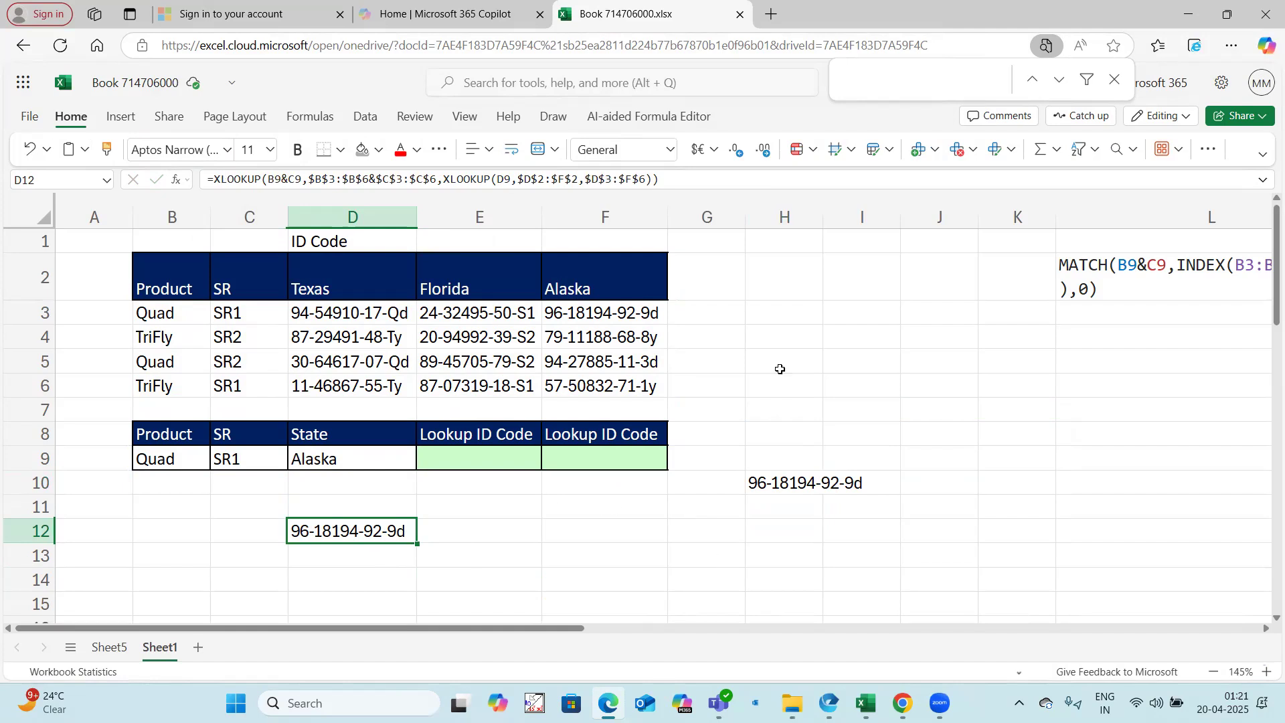
{"action": "left_click", "coordinate": [762, 341]}
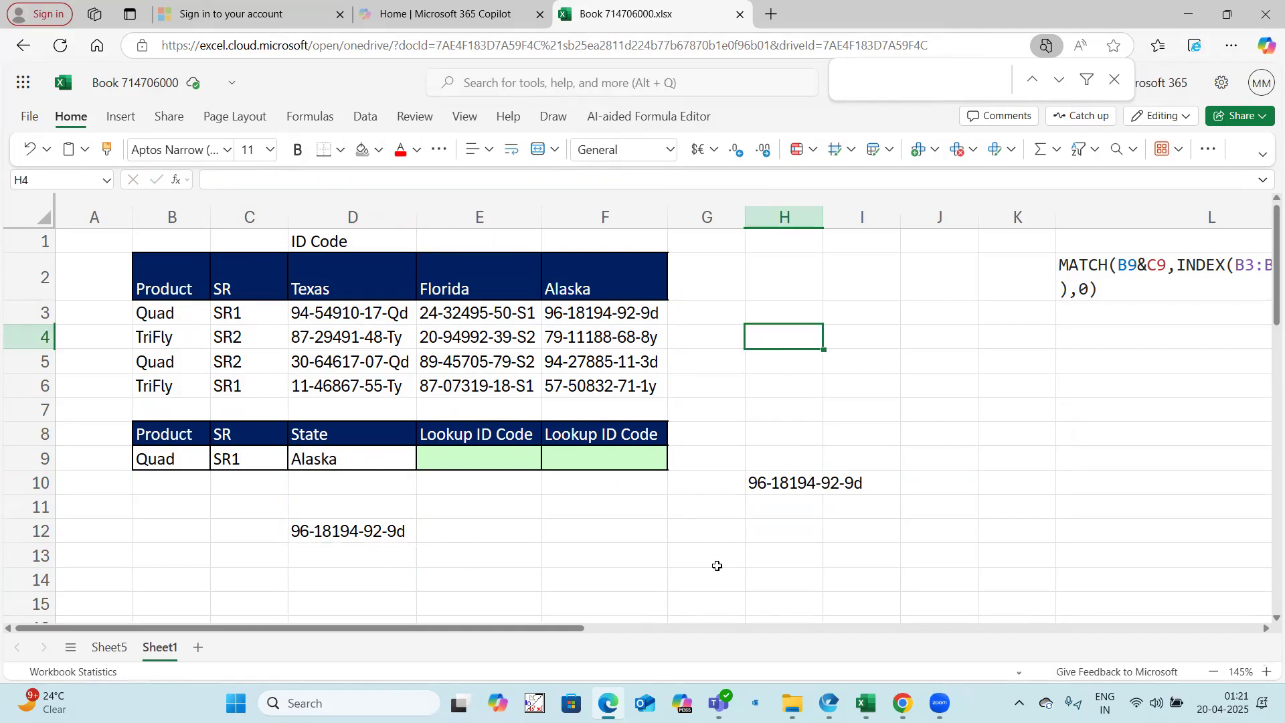
Step: Enter =FORMULATEXT(H10) in F13 to display the INDEX-MATCH formula as text
{"action": "left_click", "coordinate": [570, 554]}
{"action": "type", "text": "=form"}
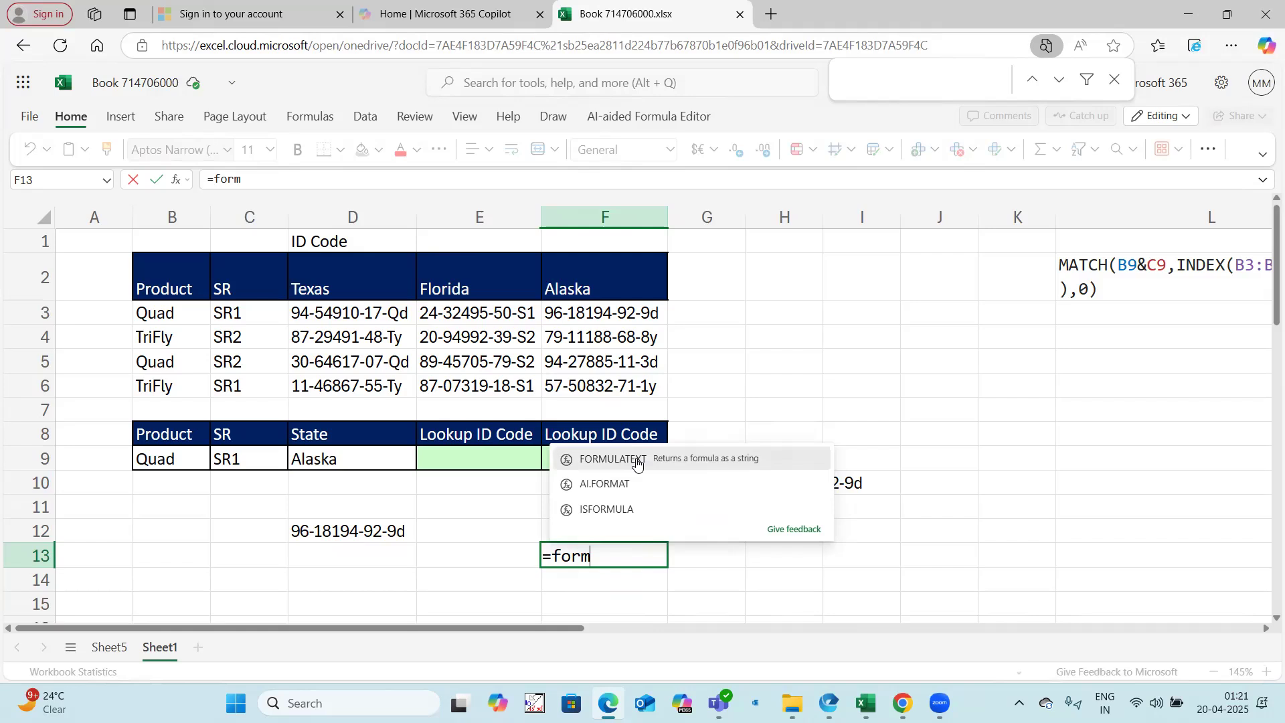
{"action": "left_click", "coordinate": [636, 461]}
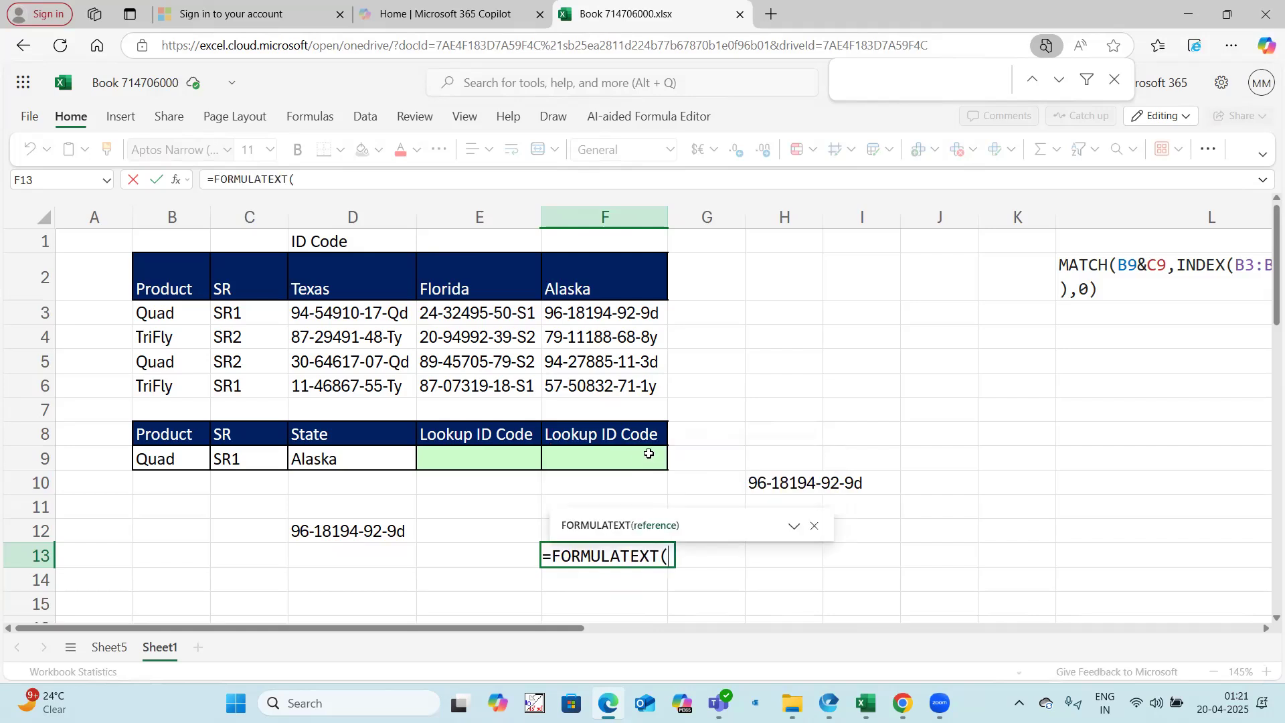
{"action": "left_click", "coordinate": [787, 473]}
{"action": "key", "text": "Return"}
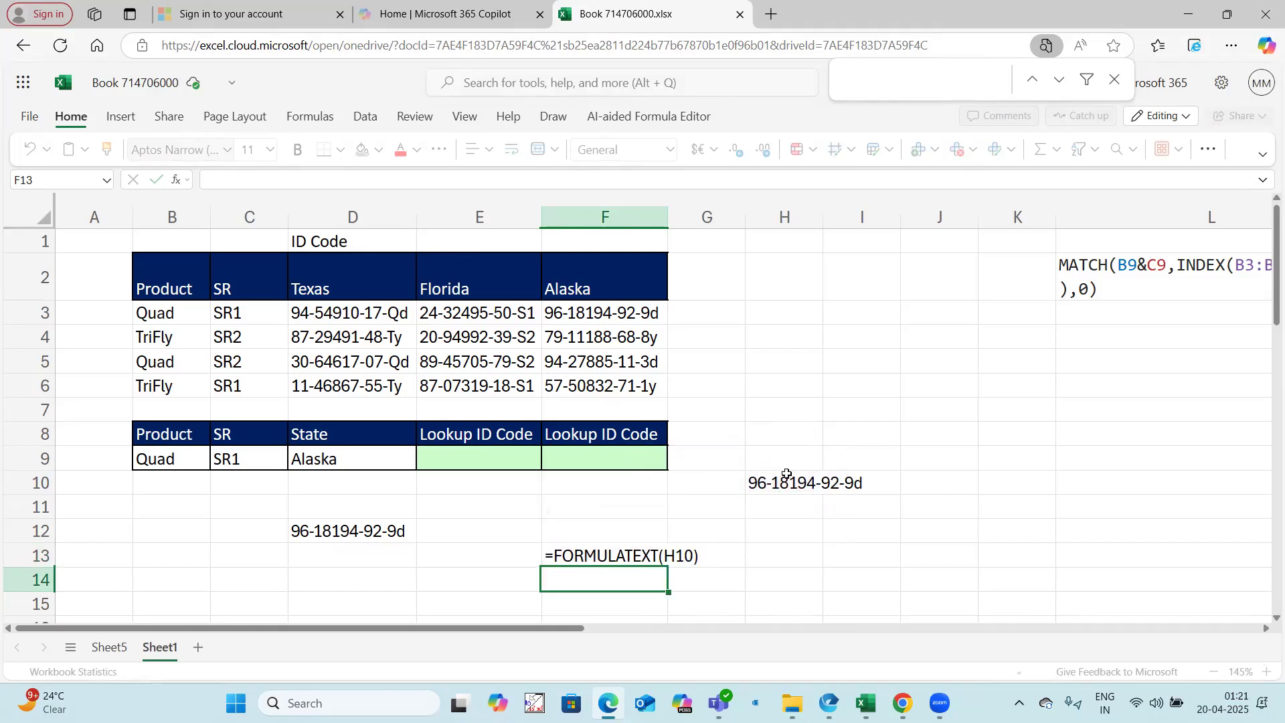
Step: Enter =FORMULATEXT(D12) in F14 to display the nested XLOOKUP formula as text
{"action": "type", "text": "=form"}
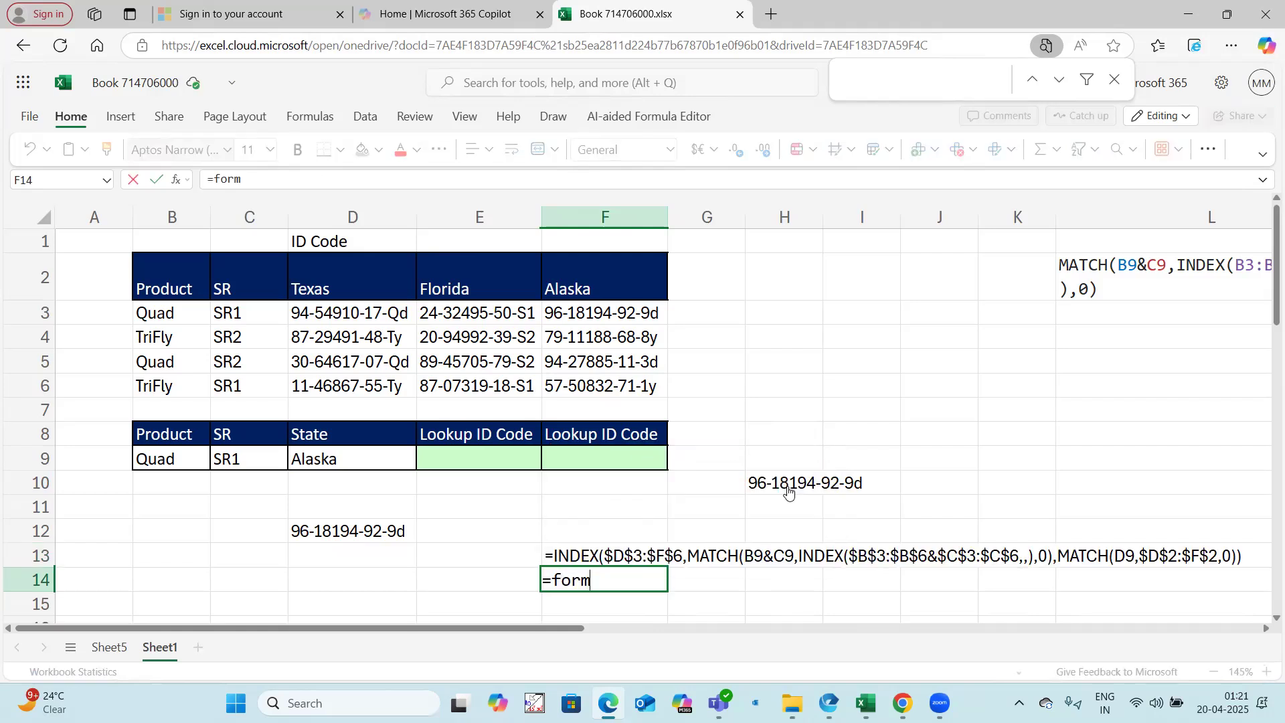
{"action": "left_click", "coordinate": [613, 485]}
{"action": "left_click", "coordinate": [324, 528]}
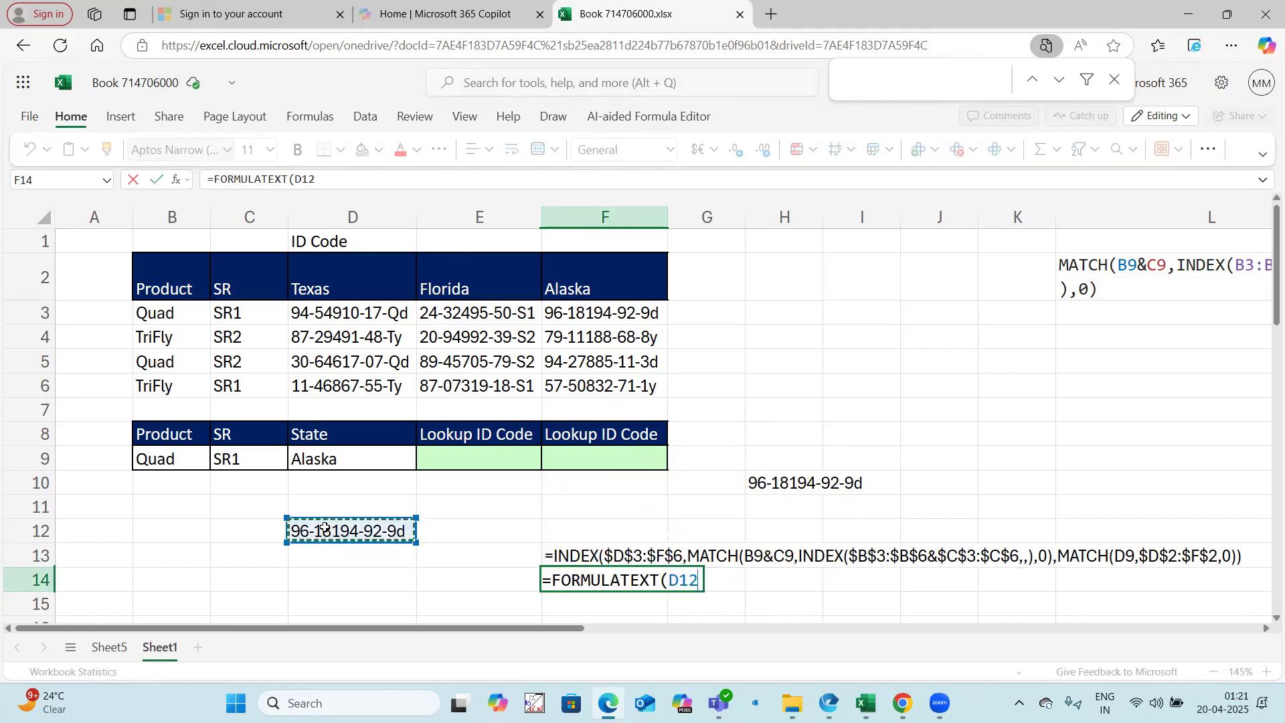
{"action": "key", "text": "Return"}
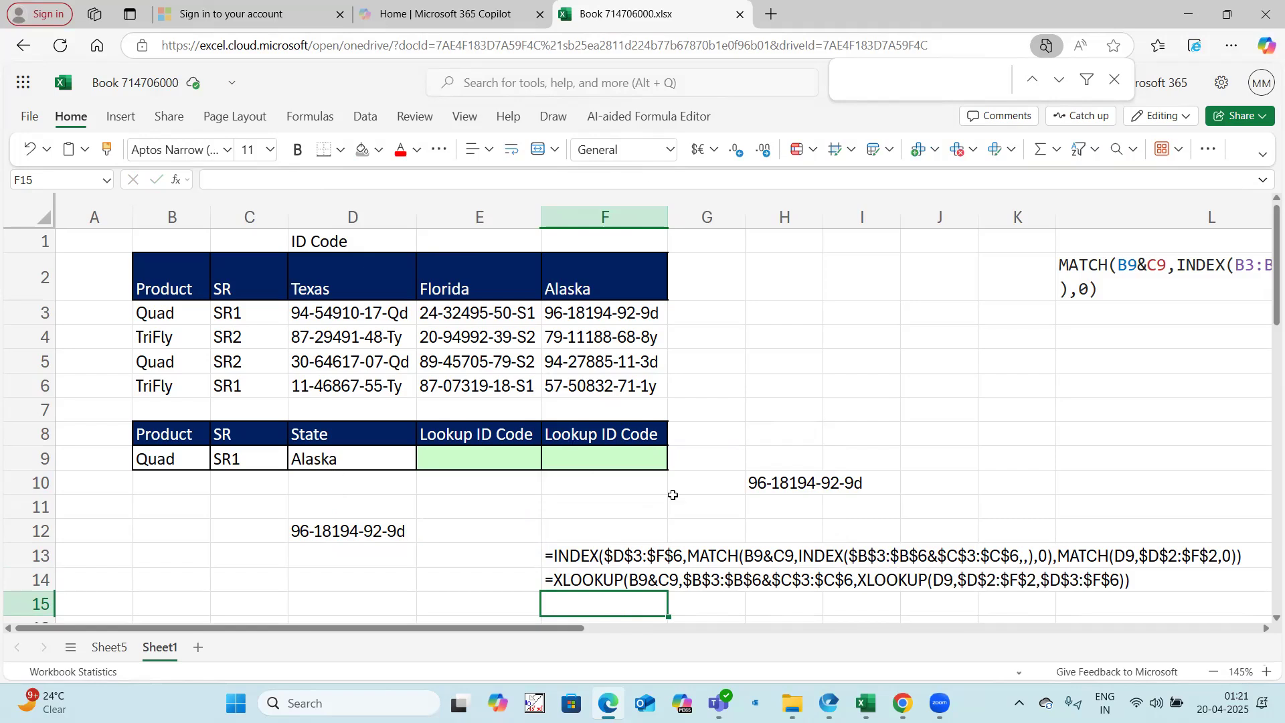
Step: Switch to the Sumifs vs Sumproduct workbook in desktop Excel and copy both tables, A1:H18, from the Example 3 sheet
{"action": "mouse_move", "coordinate": [866, 703]}
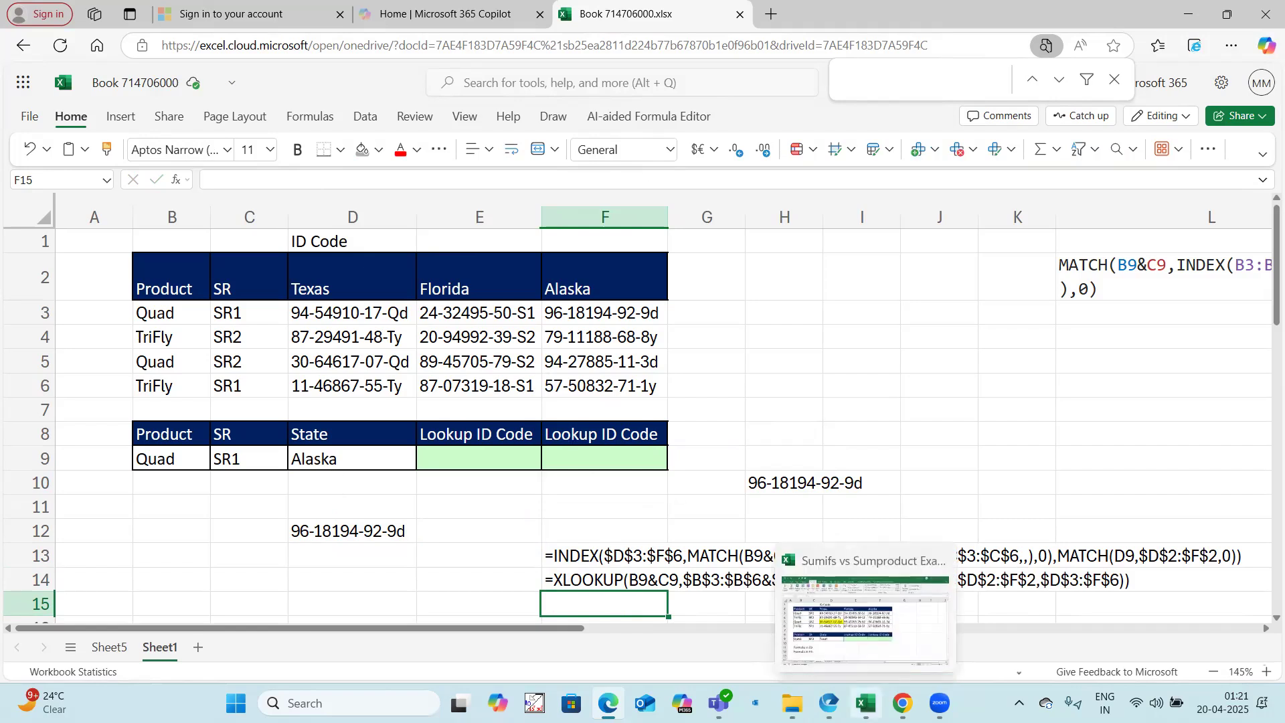
{"action": "left_click", "coordinate": [873, 613]}
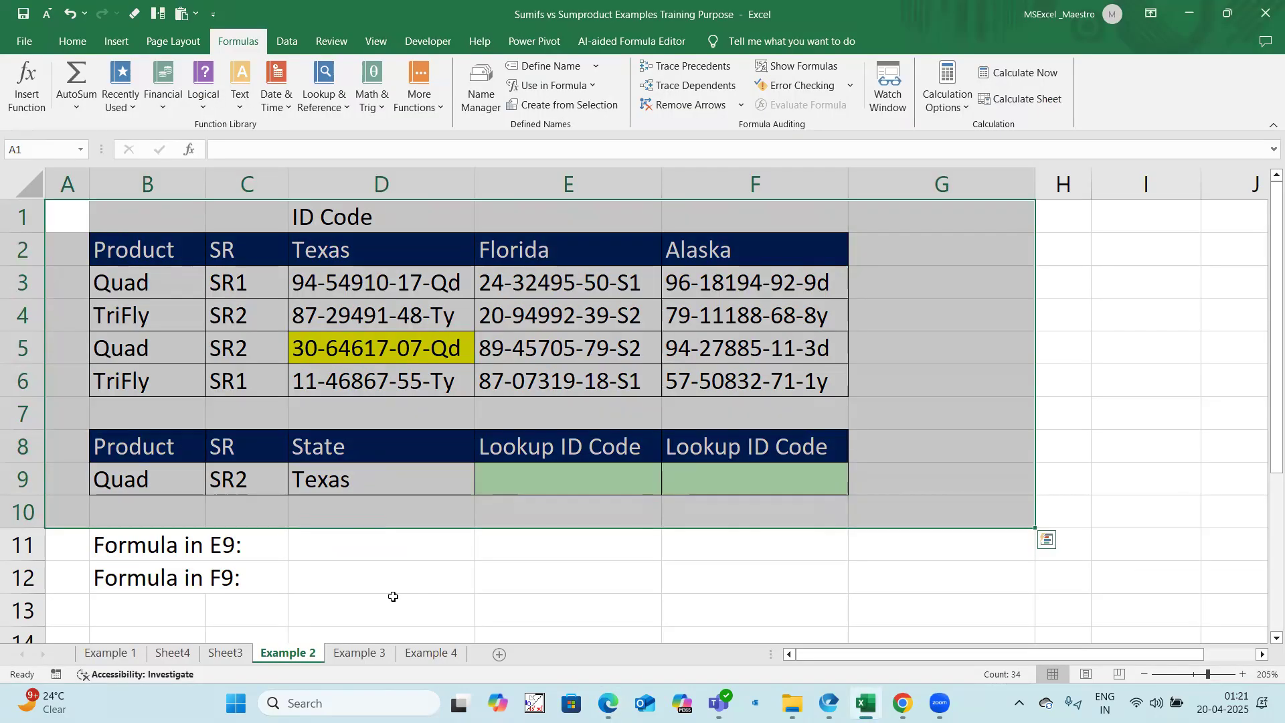
{"action": "left_click", "coordinate": [392, 596]}
{"action": "key", "text": "ctrl+Page_Down"}
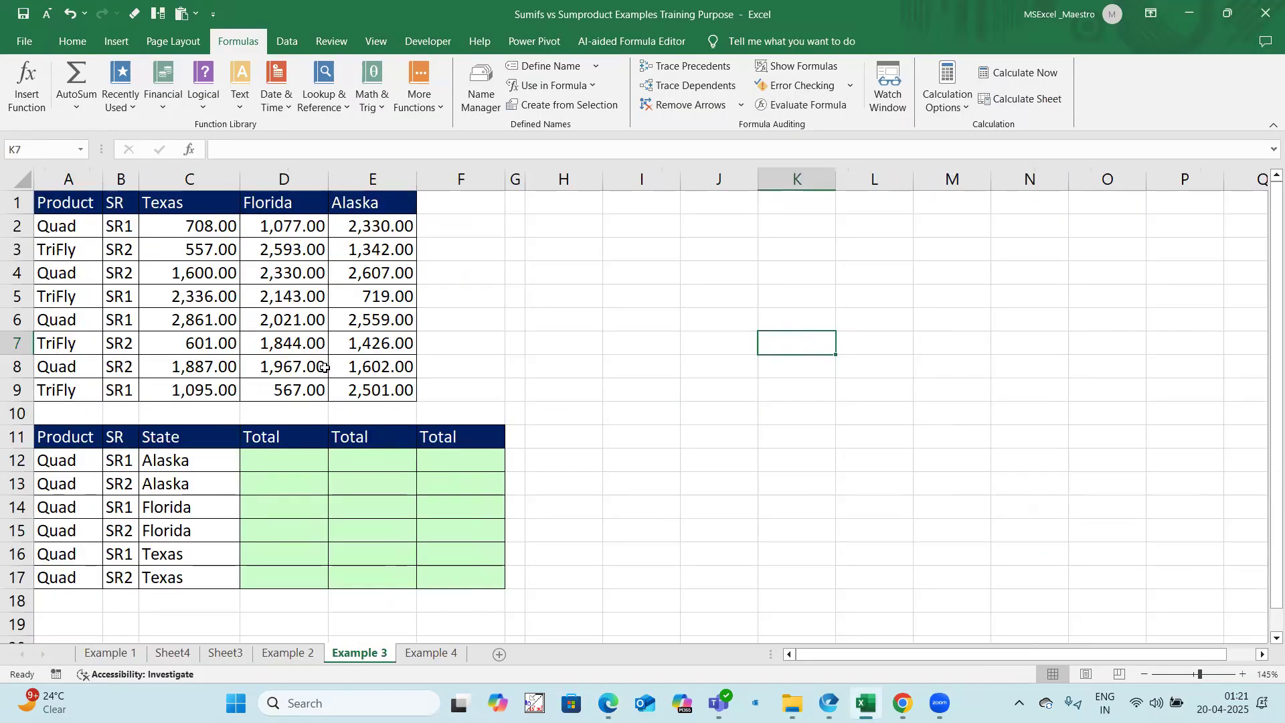
{"action": "scroll", "coordinate": [324, 368], "scroll_direction": "up", "scroll_amount": 1}
{"action": "left_click_drag", "start_coordinate": [70, 206], "coordinate": [617, 596]}
{"action": "key", "text": "ctrl+c"}
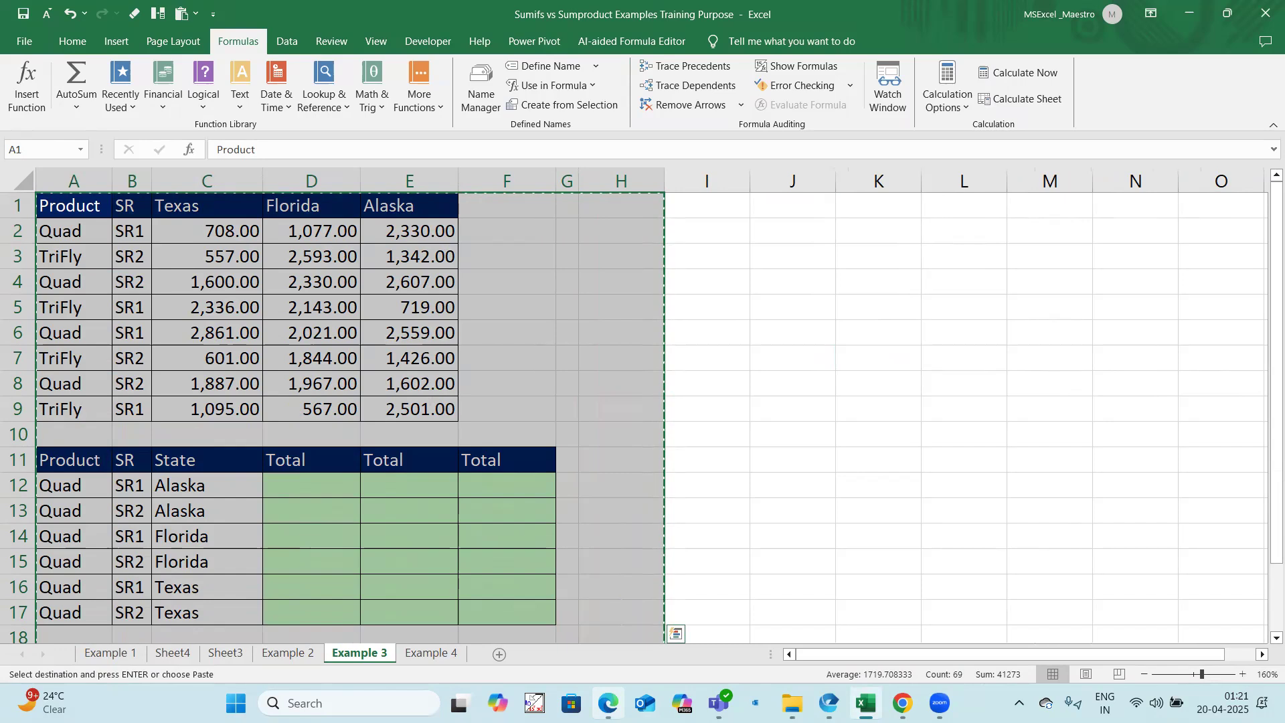
Step: Switch back to Book 714706000 in the browser, add a new sheet and paste the copied tables at A1
{"action": "mouse_move", "coordinate": [619, 695]}
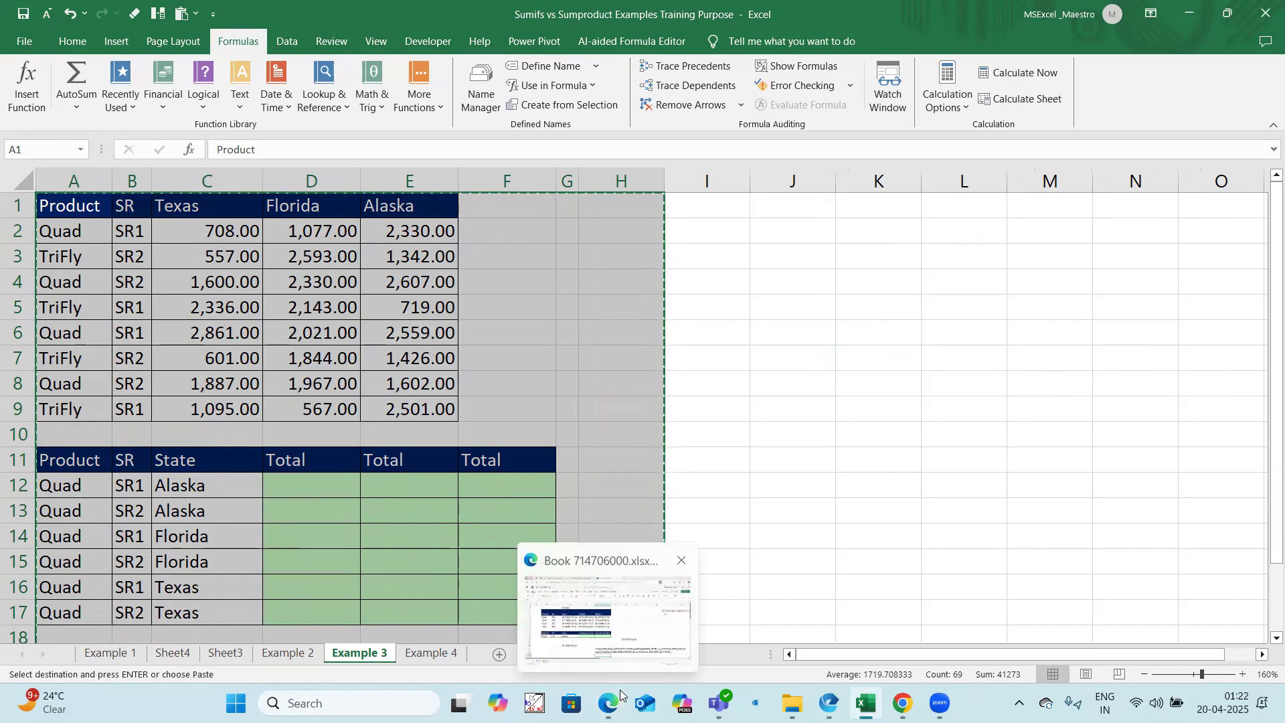
{"action": "left_click", "coordinate": [620, 695]}
{"action": "key", "text": "shift+F11"}
{"action": "key", "text": "ctrl+v"}
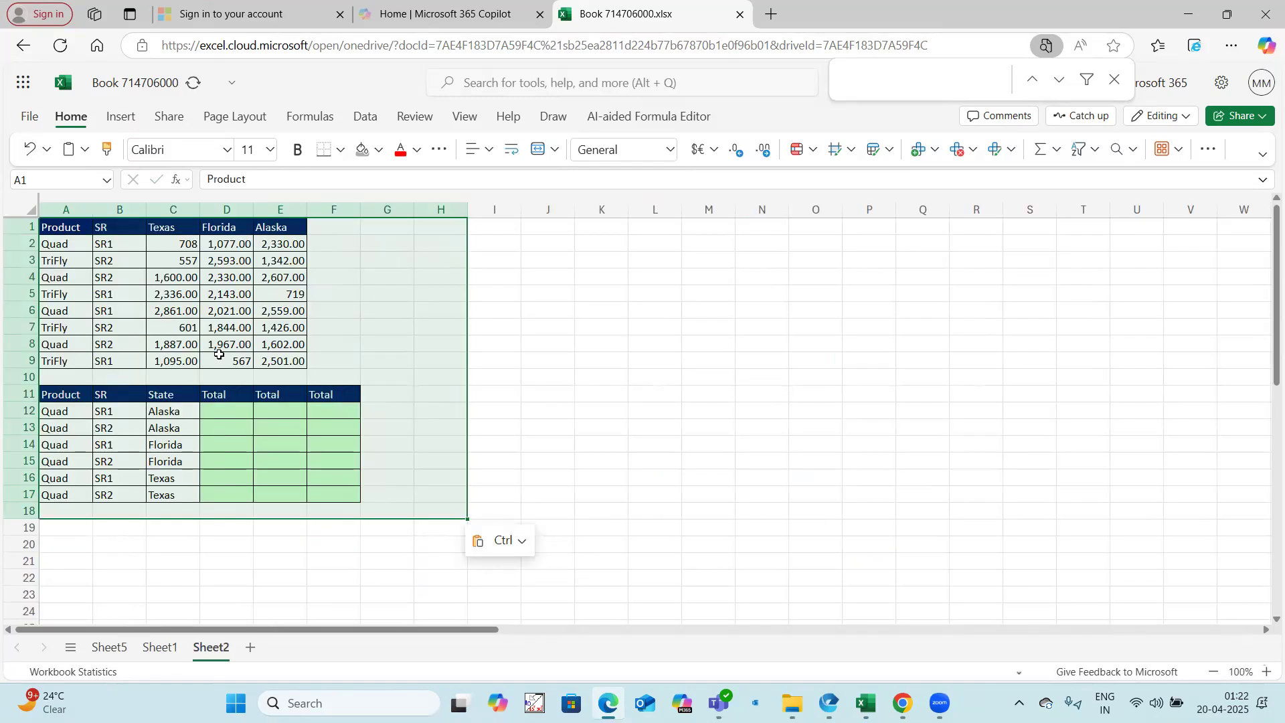
{"action": "scroll", "coordinate": [219, 354], "scroll_direction": "up", "scroll_amount": 1, "text": "ctrl"}
{"action": "left_click", "coordinate": [589, 364]}
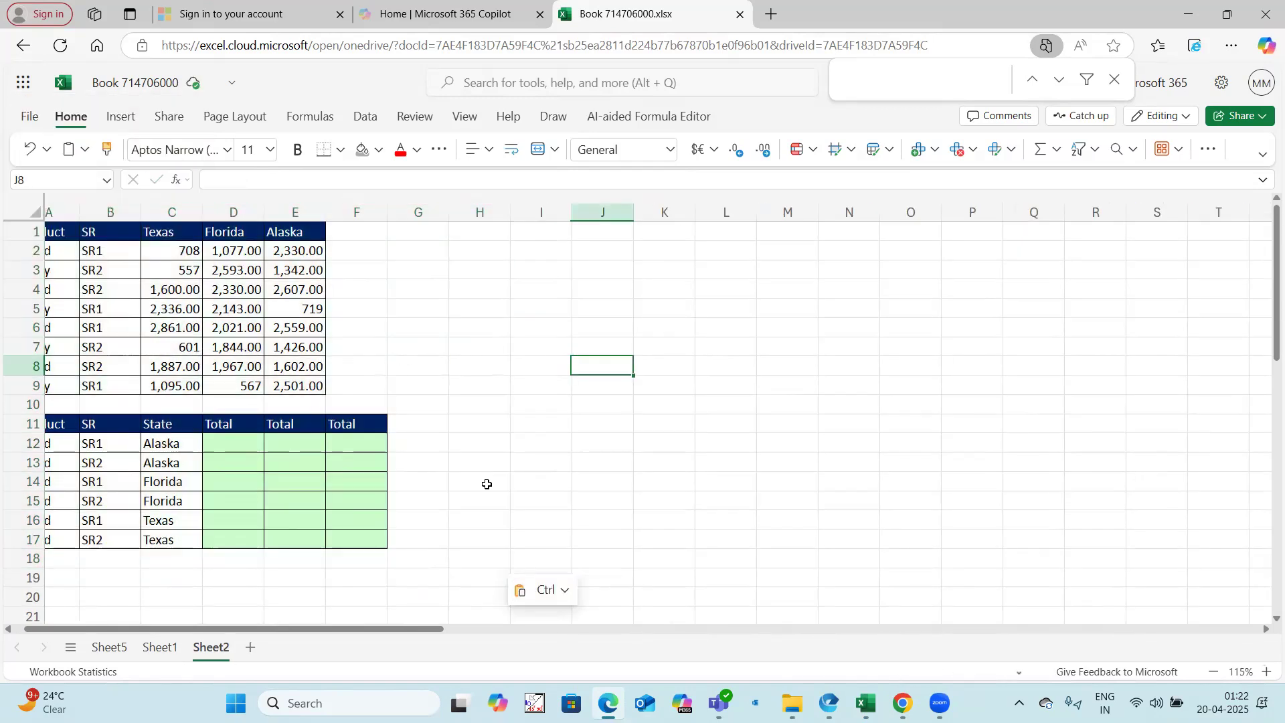
{"action": "scroll", "coordinate": [469, 491], "scroll_direction": "up", "scroll_amount": 1, "text": "ctrl"}
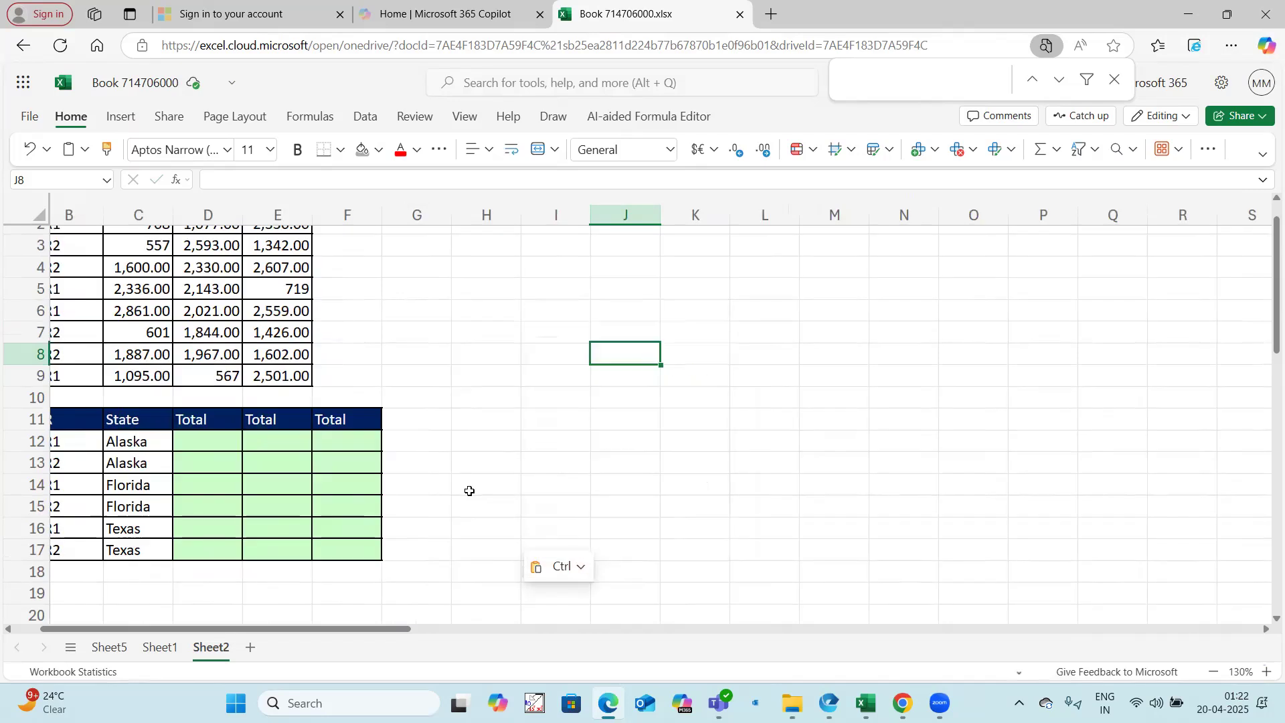
{"action": "scroll", "coordinate": [413, 436], "scroll_direction": "left", "scroll_amount": 1}
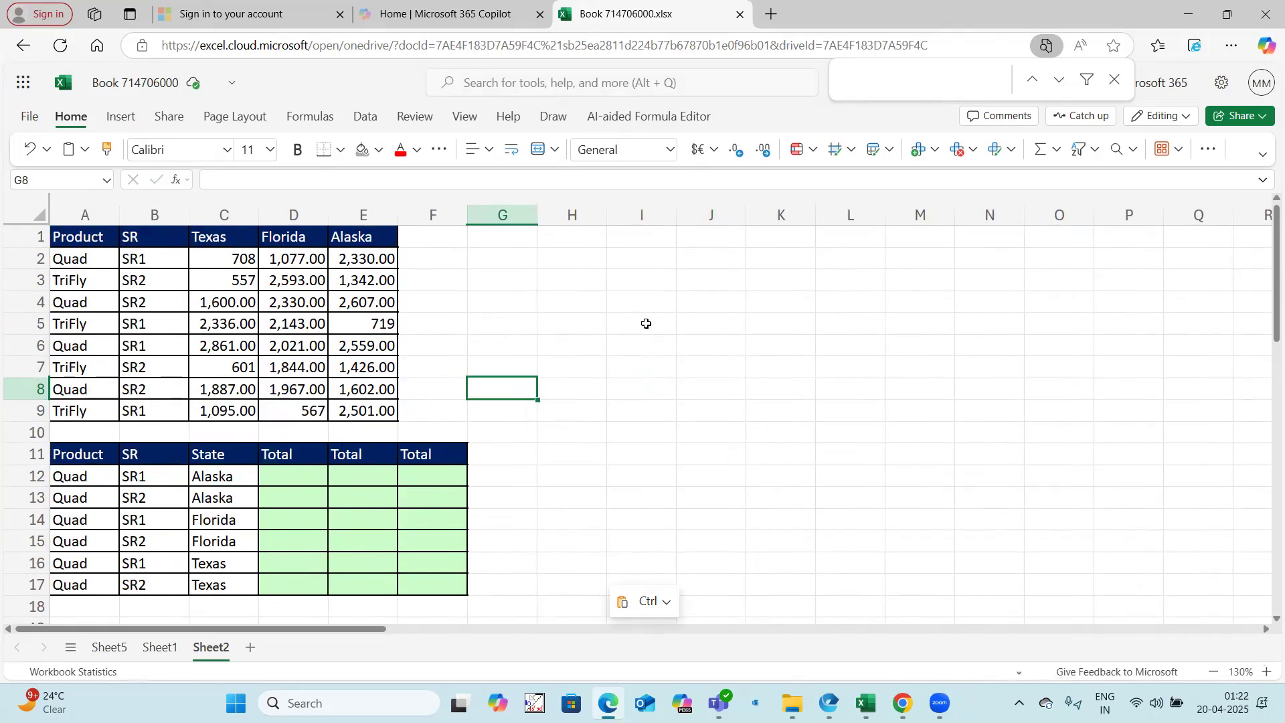
Step: Start a SUMIFS formula in D12, the first Total cell of the lower table
{"action": "left_click", "coordinate": [299, 477]}
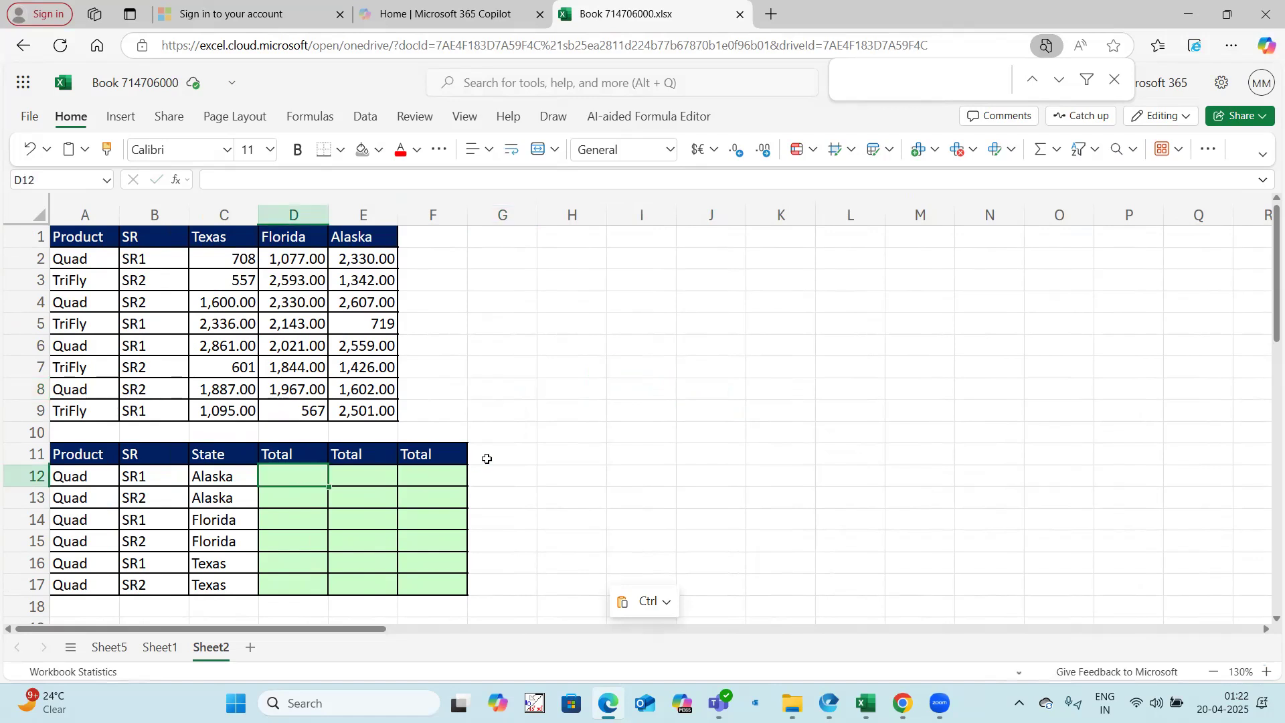
{"action": "type", "text": "=sumifs("}
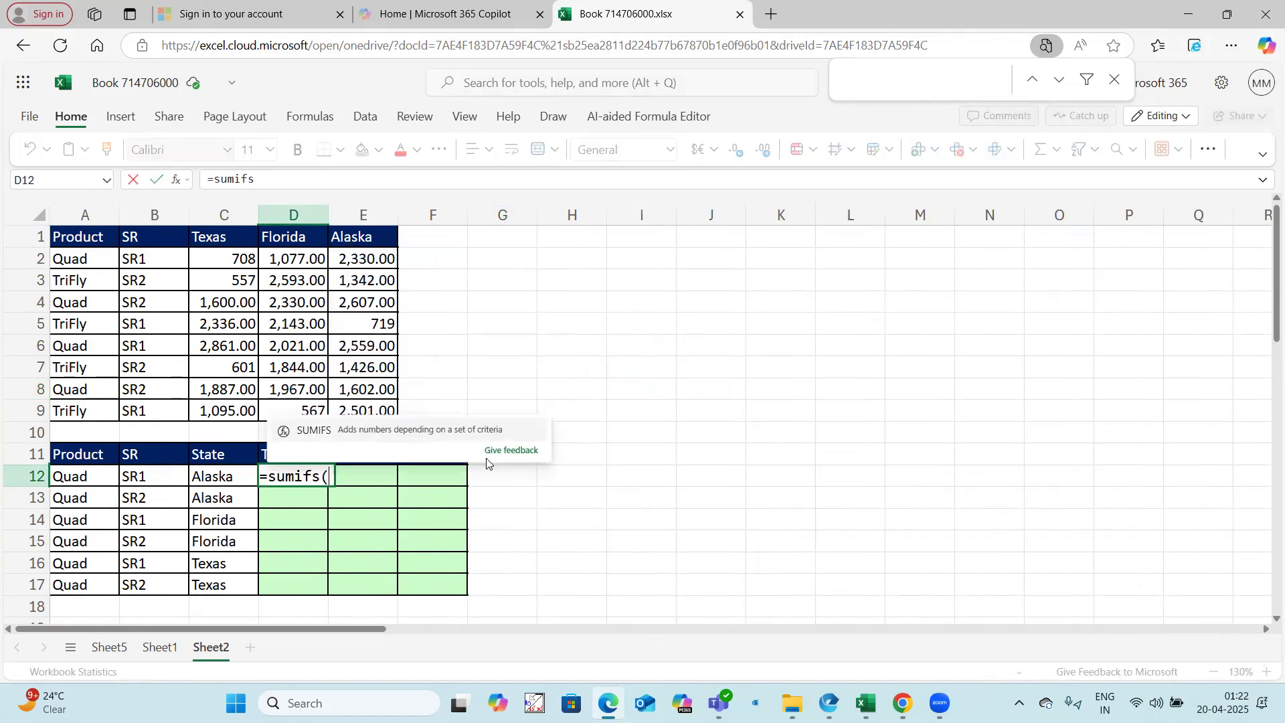
{"action": "type", "text": "xlo"}
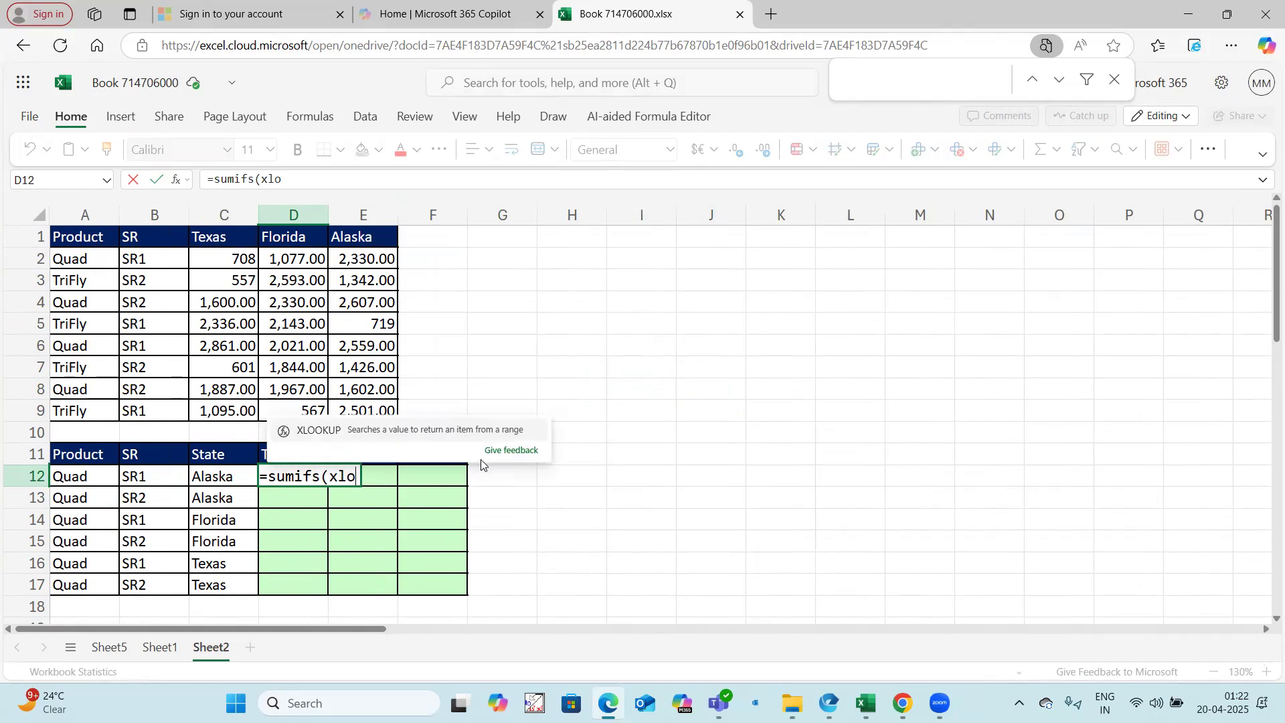
{"action": "key", "text": "Tab"}
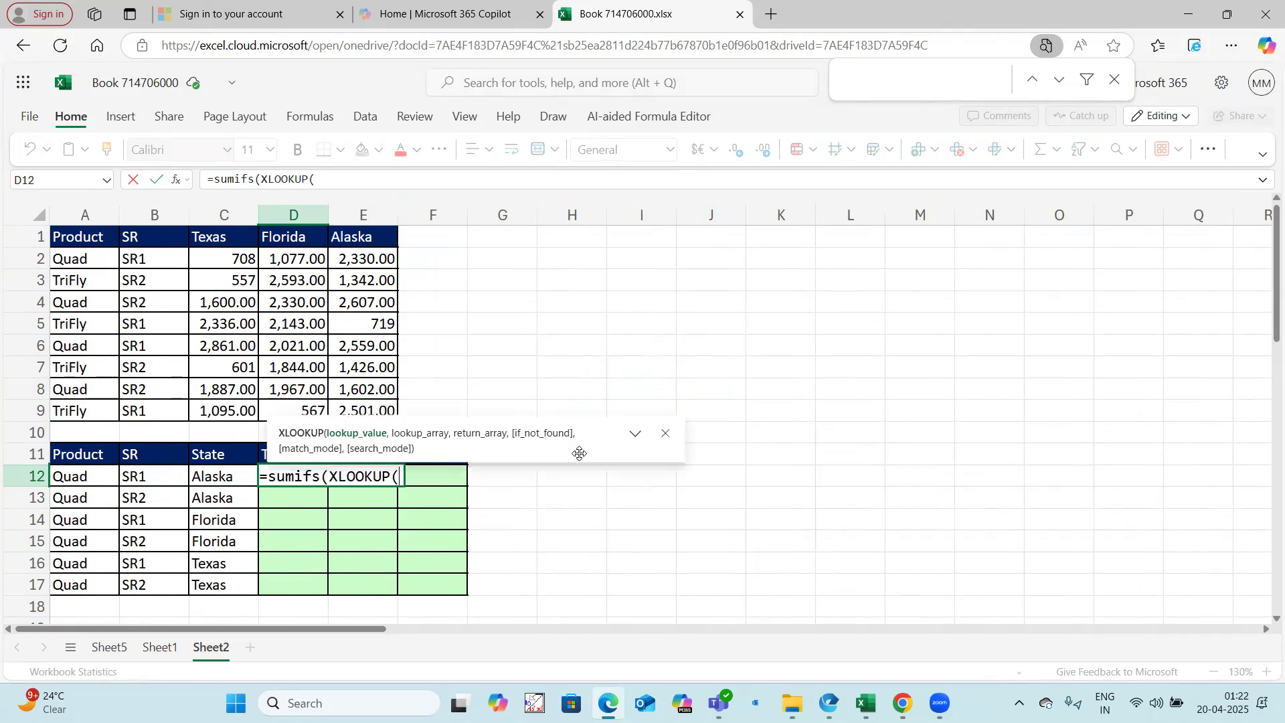
{"action": "left_click", "coordinate": [101, 474]}
{"action": "type", "text": "&"}
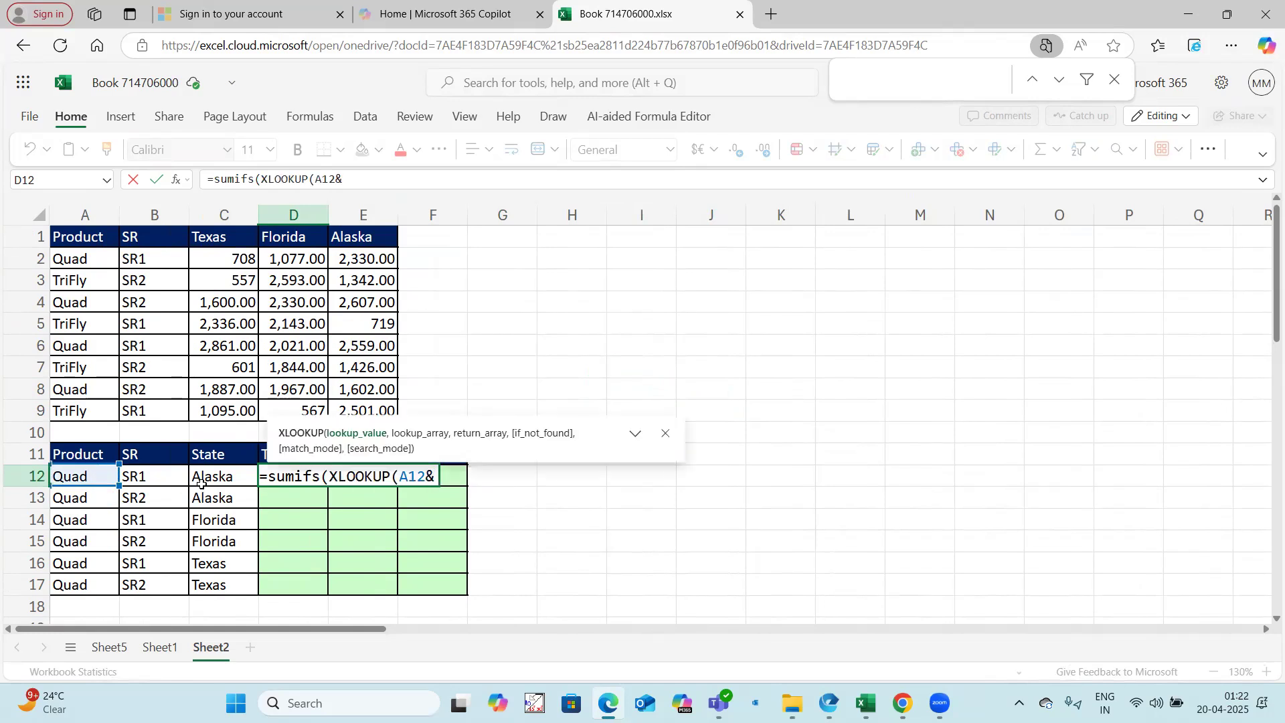
{"action": "left_click", "coordinate": [158, 478]}
{"action": "type", "text": ","}
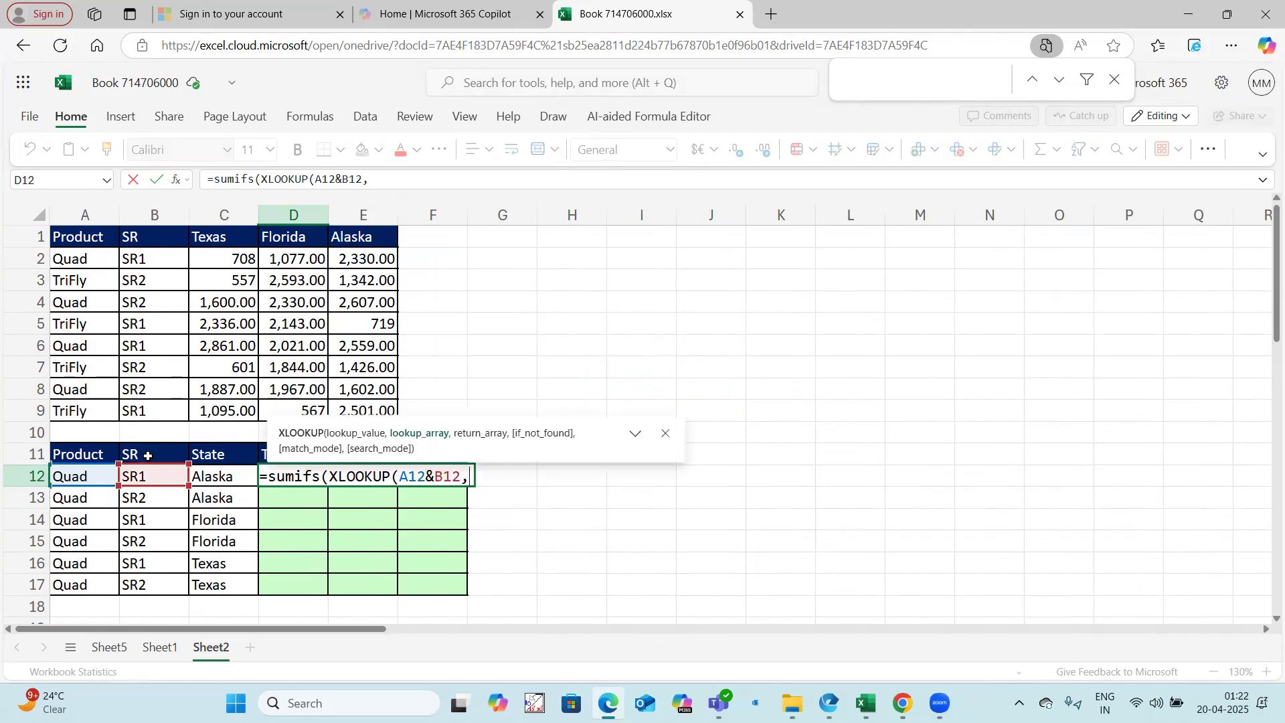
{"action": "left_click_drag", "start_coordinate": [83, 261], "coordinate": [80, 410]}
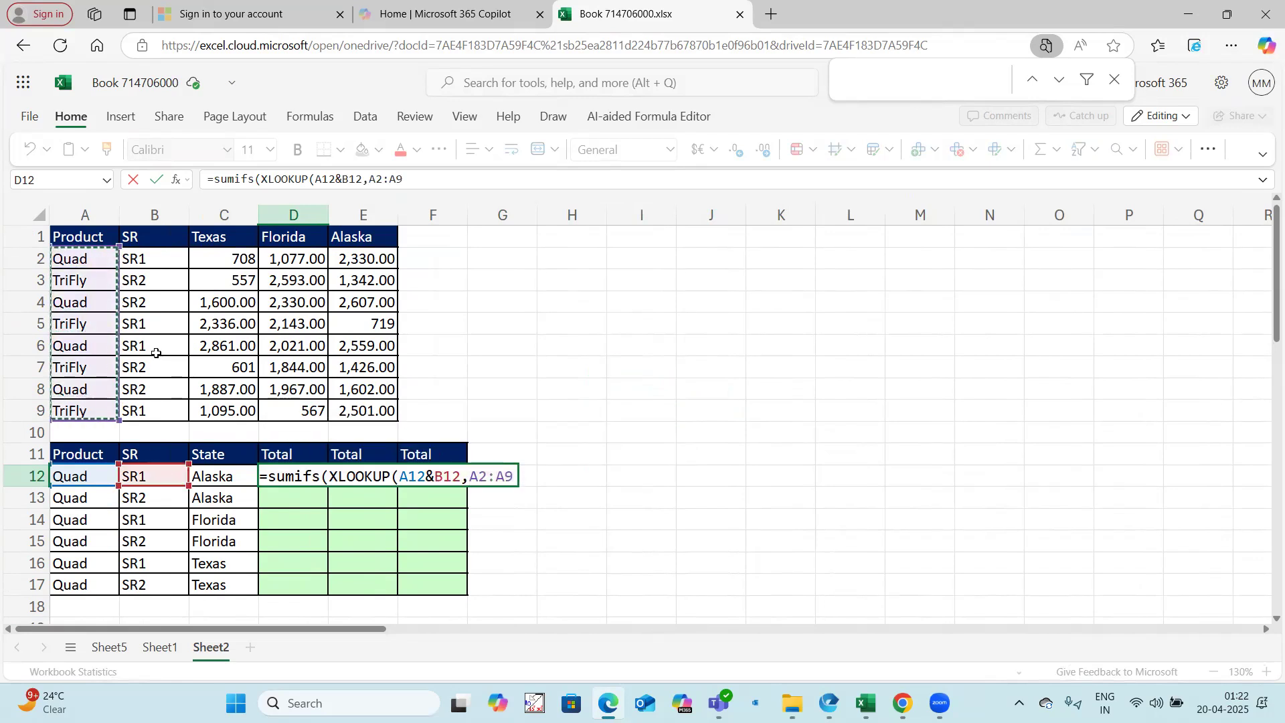
{"action": "key", "text": "BackSpace"}
{"action": "key", "text": "BackSpace"}
{"action": "key", "text": "BackSpace"}
{"action": "key", "text": "BackSpace"}
{"action": "key", "text": "BackSpace"}
{"action": "key", "text": "BackSpace"}
{"action": "key", "text": "BackSpace"}
{"action": "key", "text": "BackSpace"}
{"action": "key", "text": "BackSpace"}
{"action": "key", "text": "BackSpace"}
{"action": "key", "text": "BackSpace"}
{"action": "key", "text": "BackSpace"}
{"action": "key", "text": "BackSpace"}
{"action": "key", "text": "BackSpace"}
{"action": "key", "text": "BackSpace"}
{"action": "key", "text": "BackSpace"}
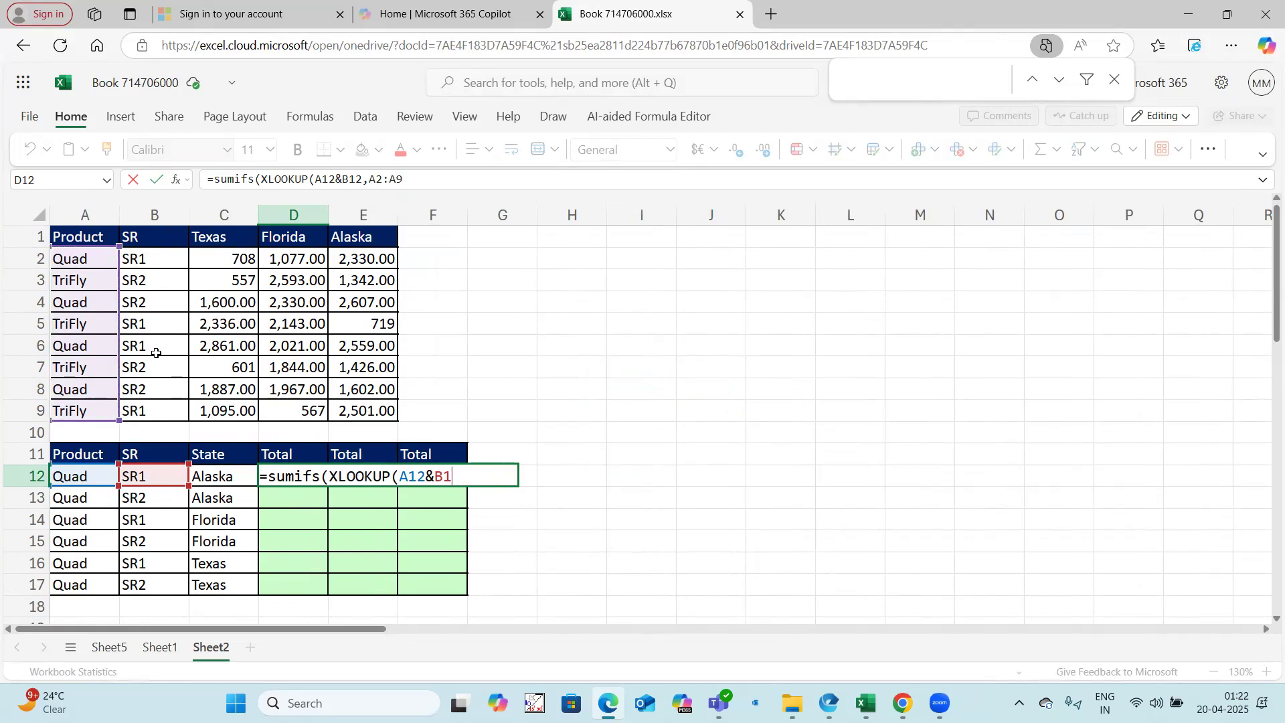
{"action": "key", "text": "BackSpace"}
{"action": "key", "text": "BackSpace"}
{"action": "key", "text": "BackSpace"}
{"action": "key", "text": "BackSpace"}
{"action": "key", "text": "BackSpace"}
Step: Nest XLOOKUP(C12,$C$1:$E$1,$C$2:$E$9) as the sum range of the SUMIFS formula in D12
{"action": "type", "text": "xlo"}
{"action": "key", "text": "Tab"}
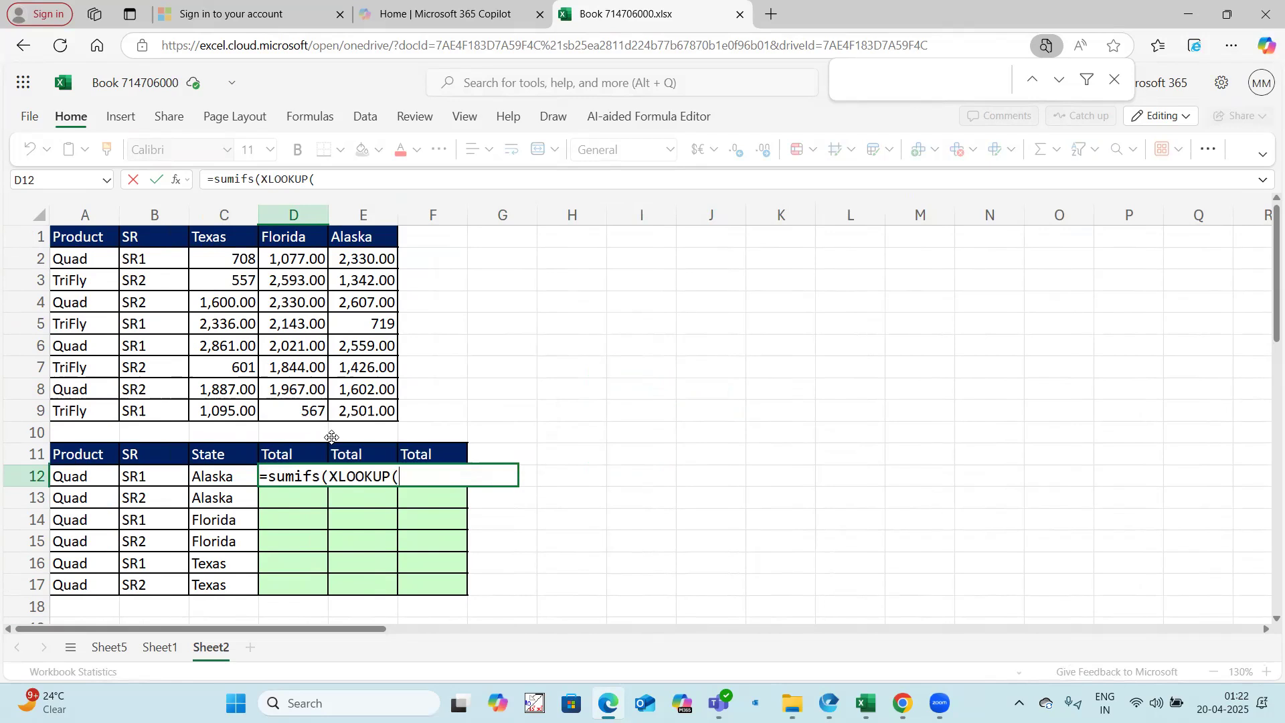
{"action": "left_click", "coordinate": [237, 479]}
{"action": "type", "text": ","}
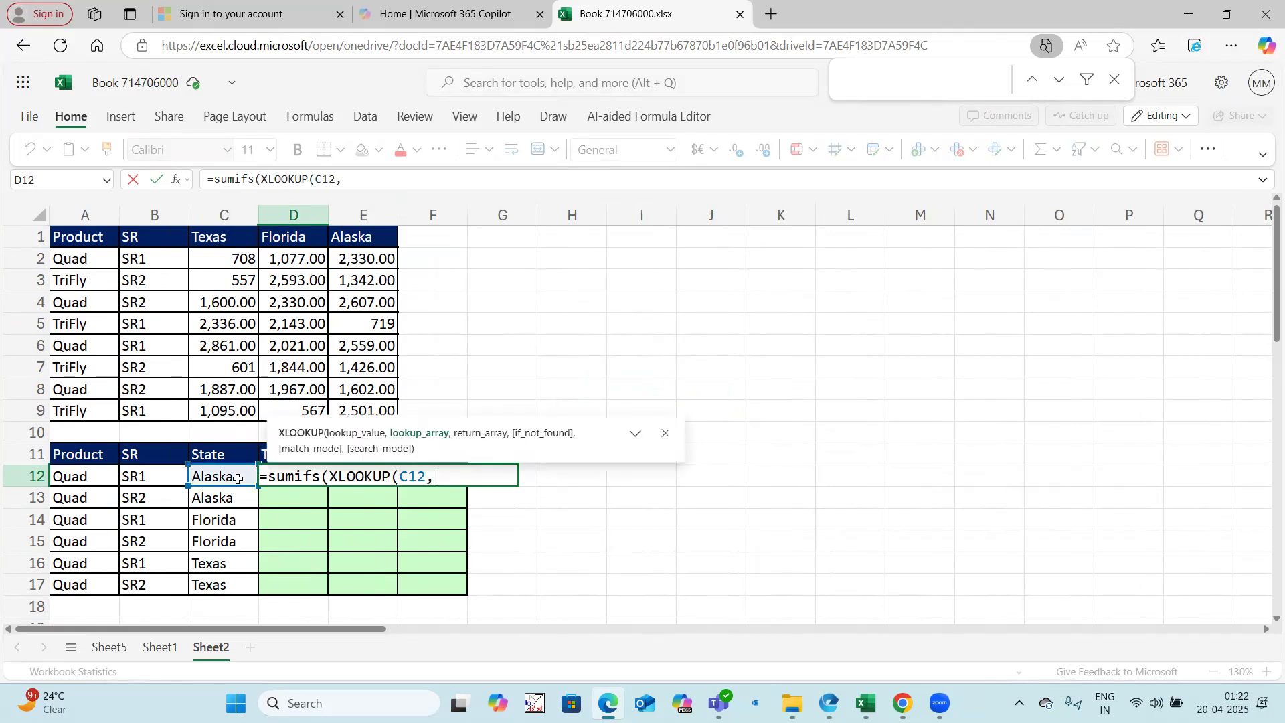
{"action": "left_click_drag", "start_coordinate": [232, 243], "coordinate": [339, 243]}
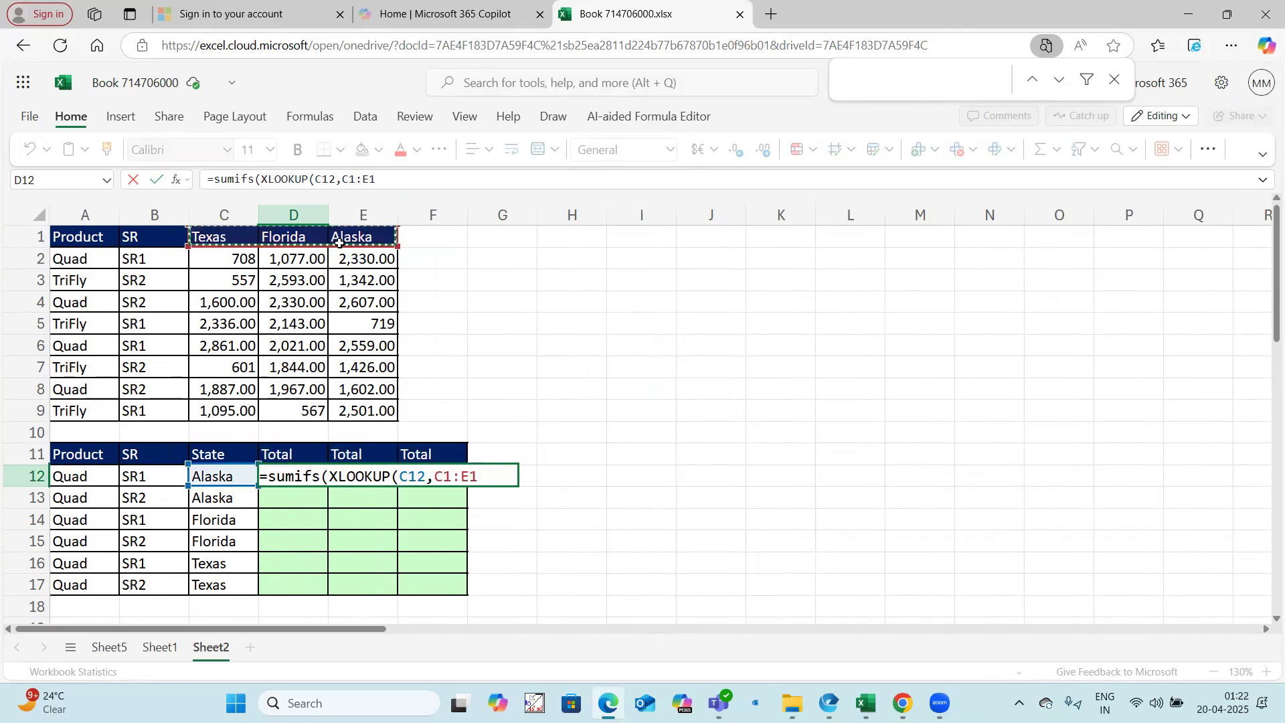
{"action": "key", "text": "F4"}
{"action": "type", "text": ","}
{"action": "left_click_drag", "start_coordinate": [235, 258], "coordinate": [348, 405]}
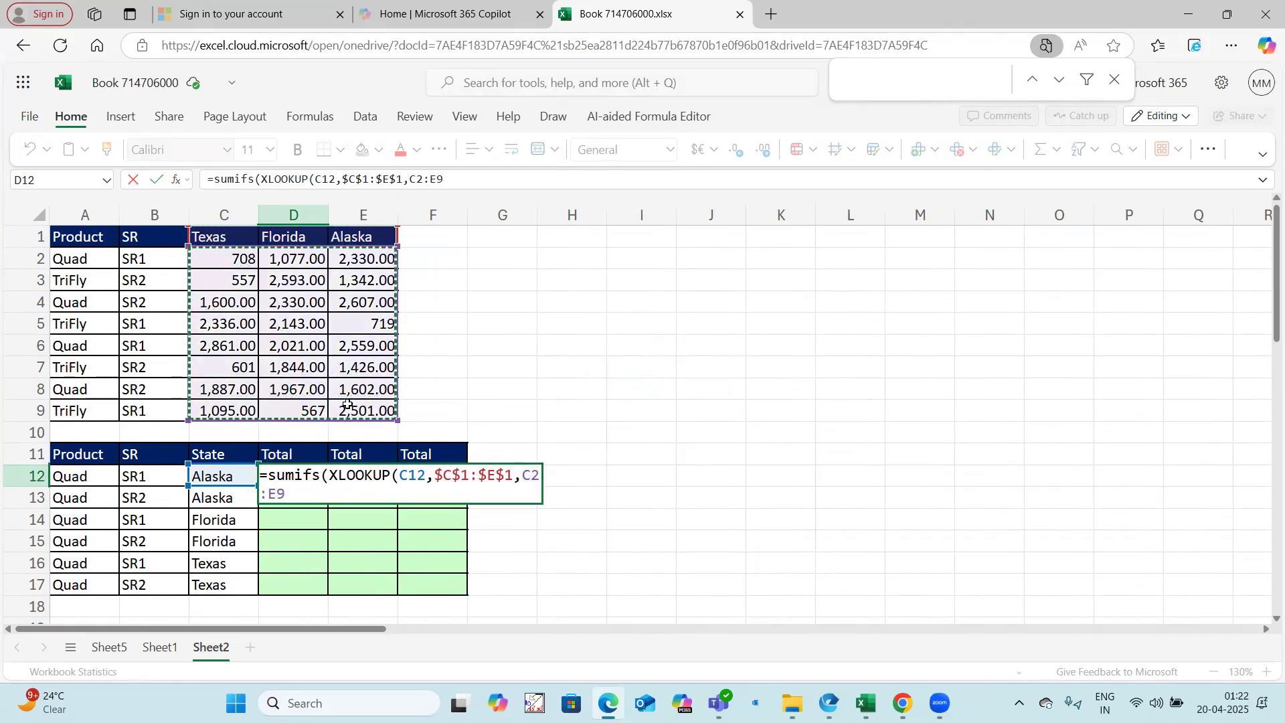
{"action": "key", "text": "F4"}
{"action": "type", "text": "),"}
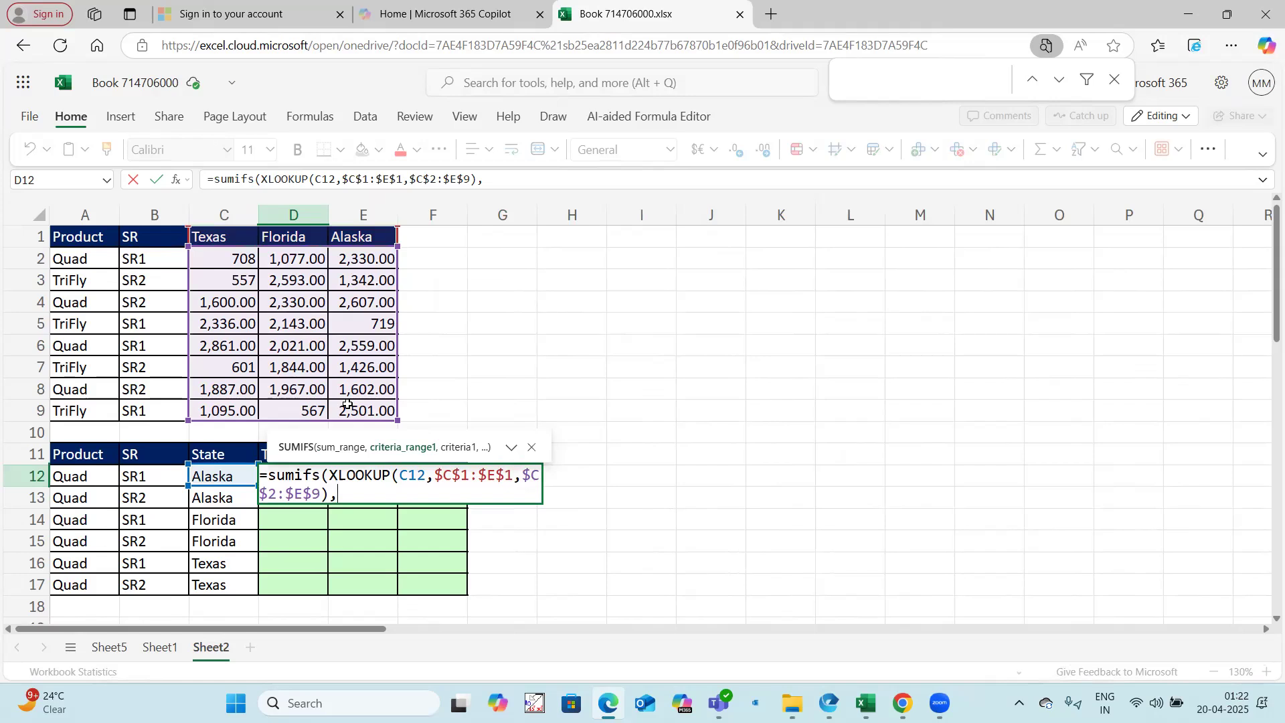
Step: Add the Product criterion to the SUMIFS formula with range $A$2:$A$9 and criteria A12
{"action": "left_click_drag", "start_coordinate": [105, 258], "coordinate": [104, 401]}
{"action": "key", "text": "F4"}
{"action": "type", "text": ","}
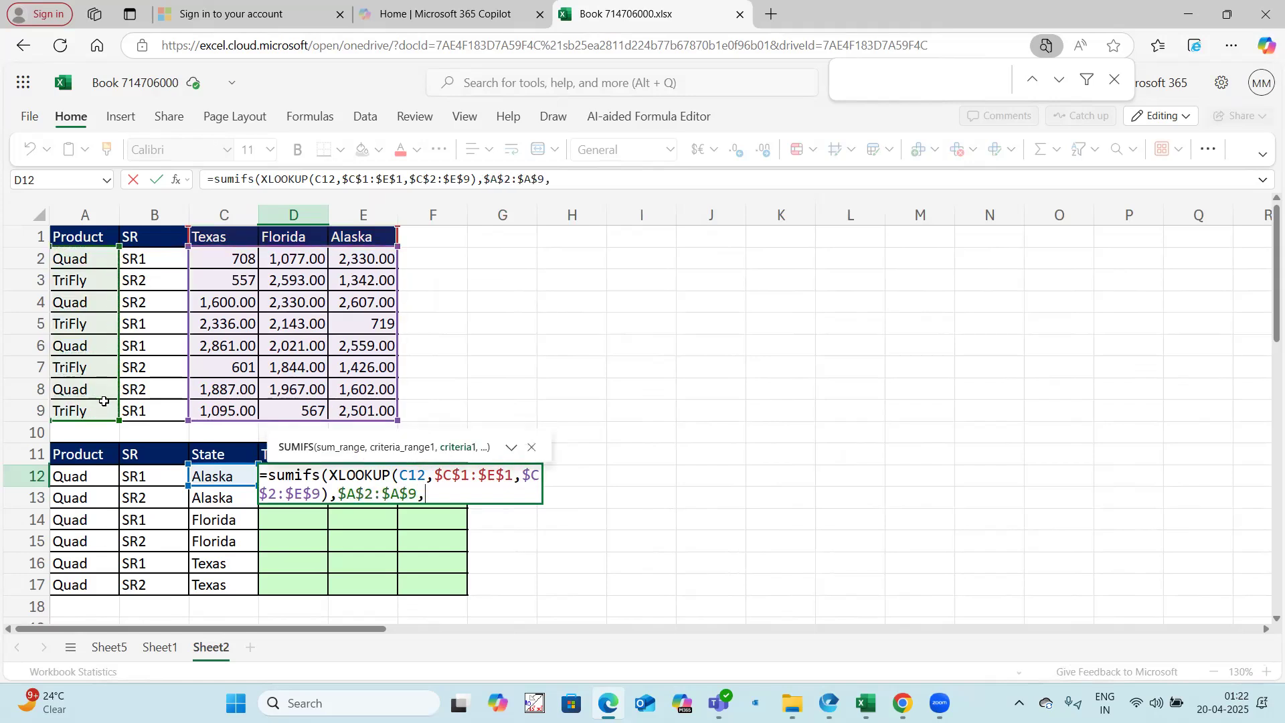
{"action": "left_click", "coordinate": [91, 475]}
{"action": "type", "text": ","}
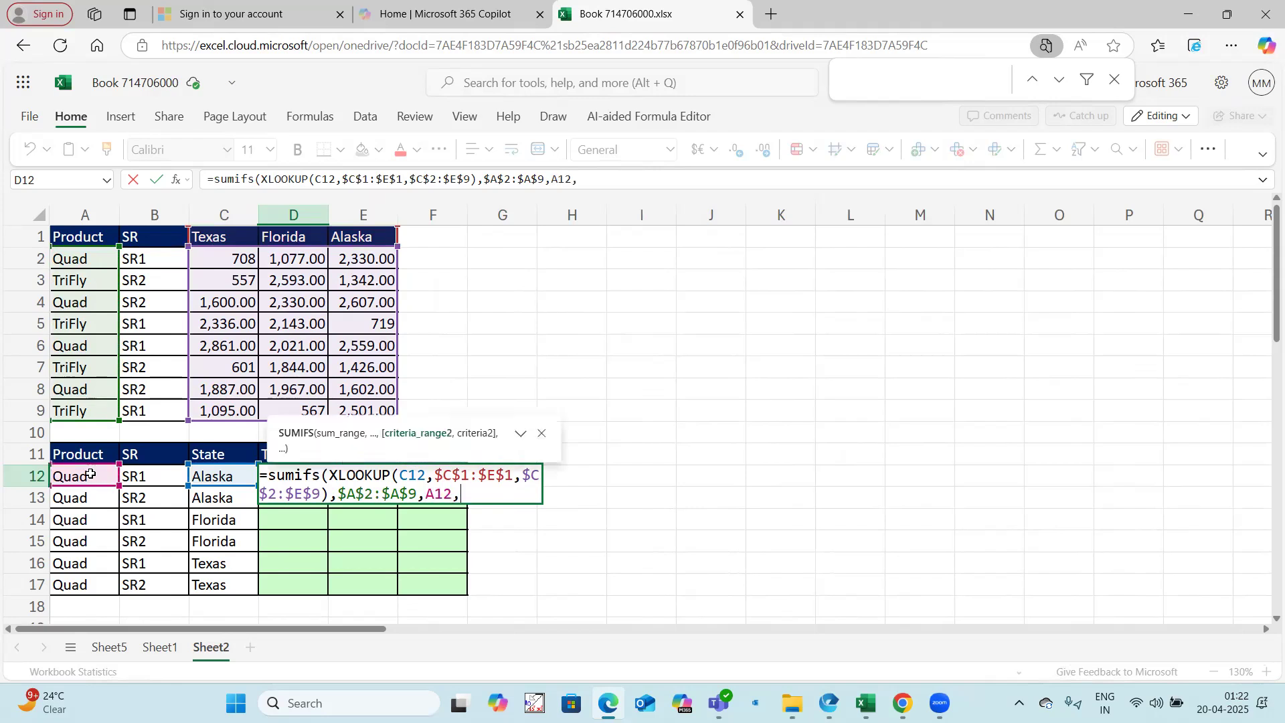
Step: Add the SR criterion with range $B$2:$B$9 and criteria B12, close the SUMIFS formula and enter it
{"action": "left_click_drag", "start_coordinate": [146, 267], "coordinate": [154, 400]}
{"action": "key", "text": "F4"}
{"action": "type", "text": ","}
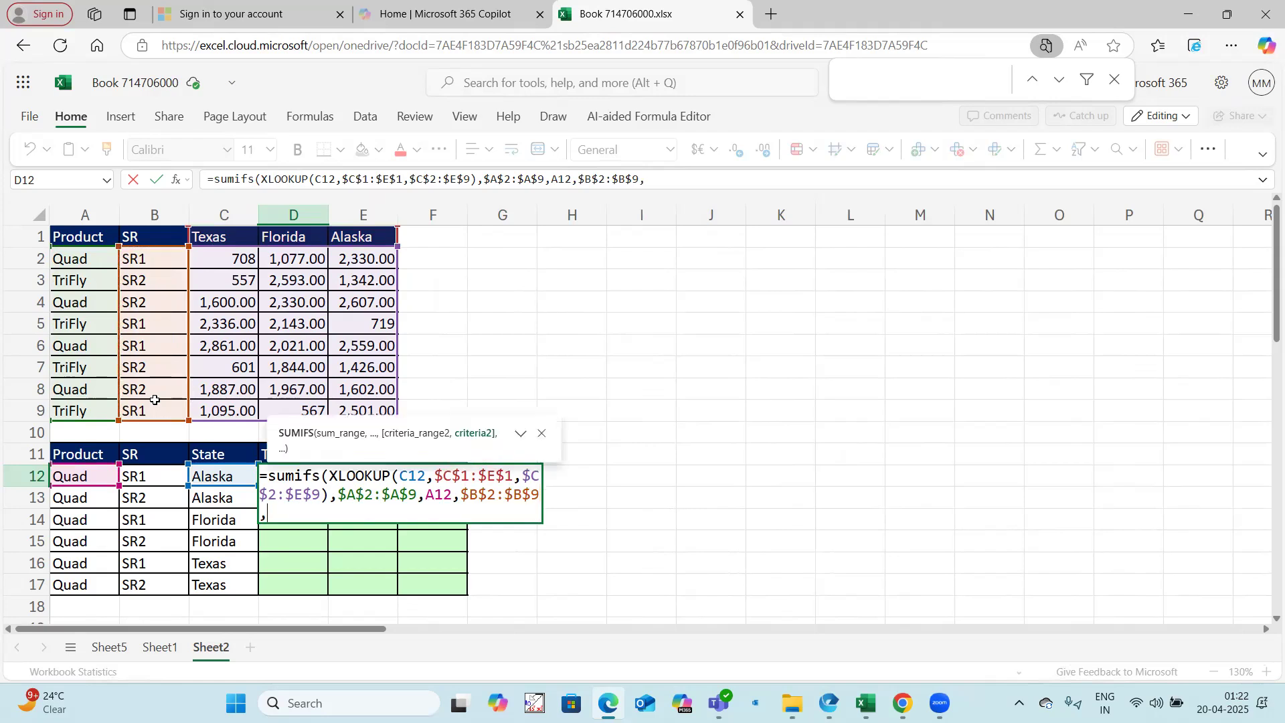
{"action": "left_click", "coordinate": [143, 473]}
{"action": "type", "text": "))"}
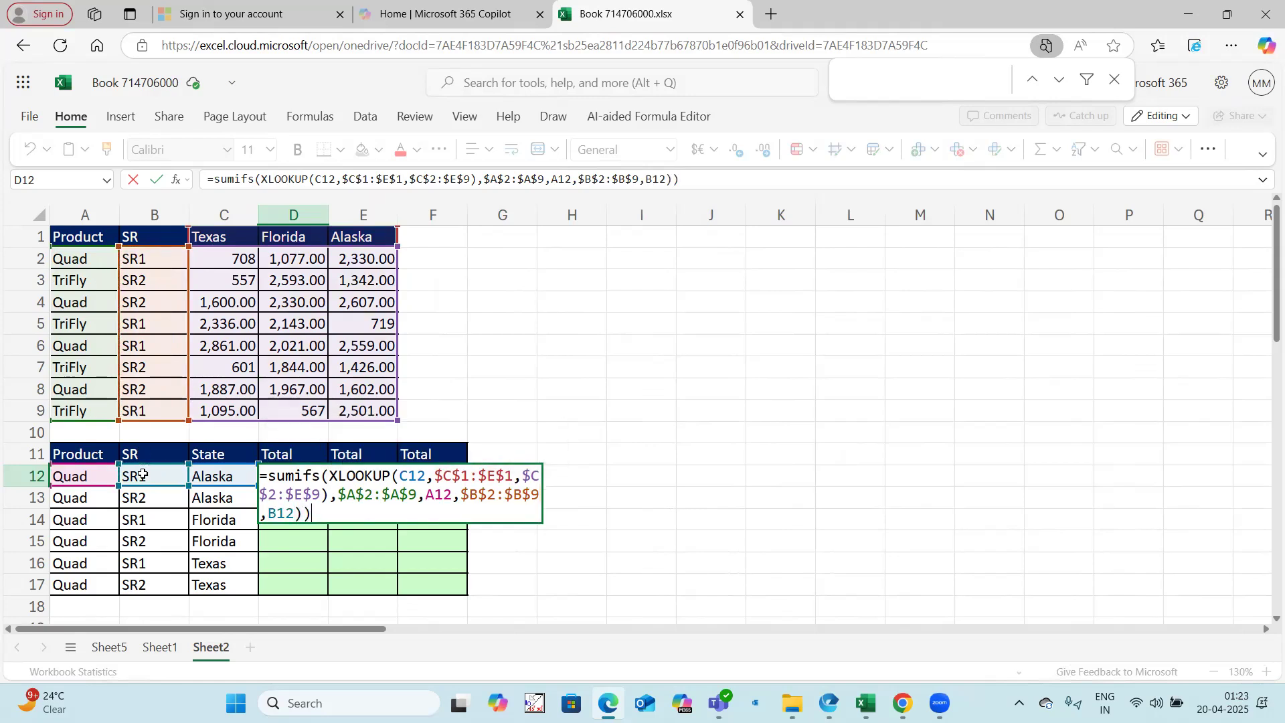
{"action": "key", "text": "BackSpace"}
{"action": "key", "text": "BackSpace"}
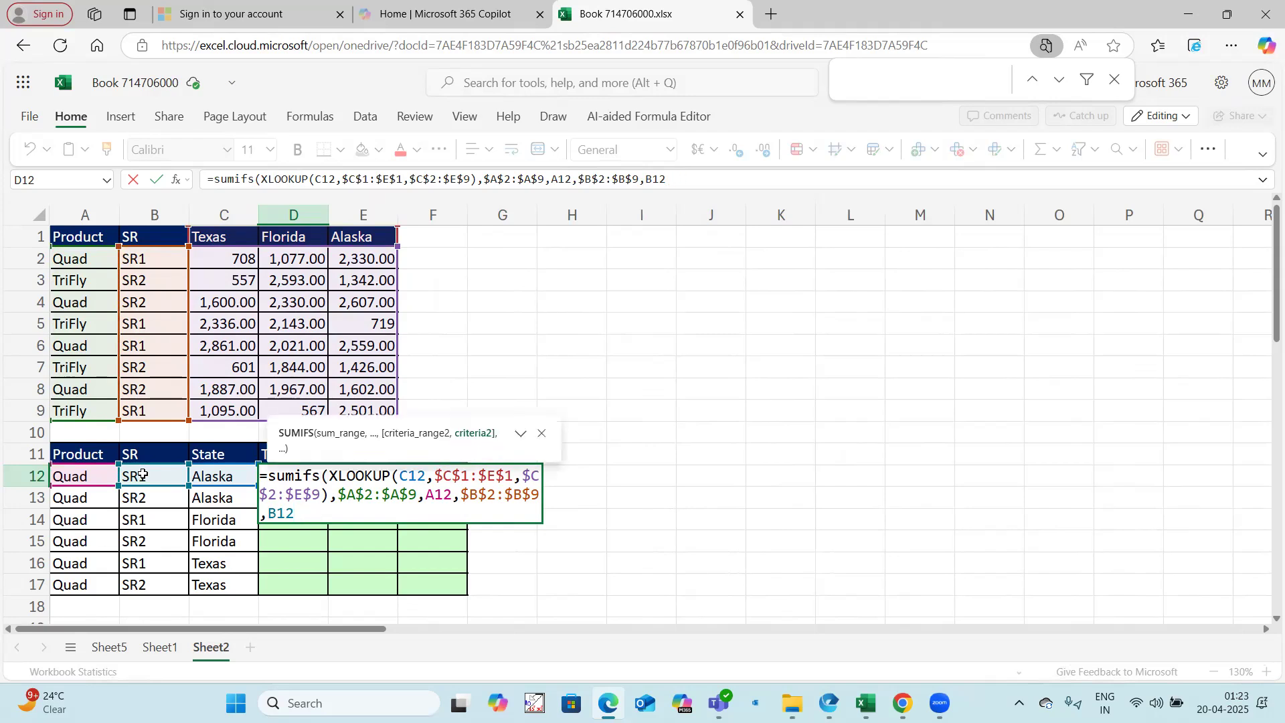
{"action": "type", "text": ")"}
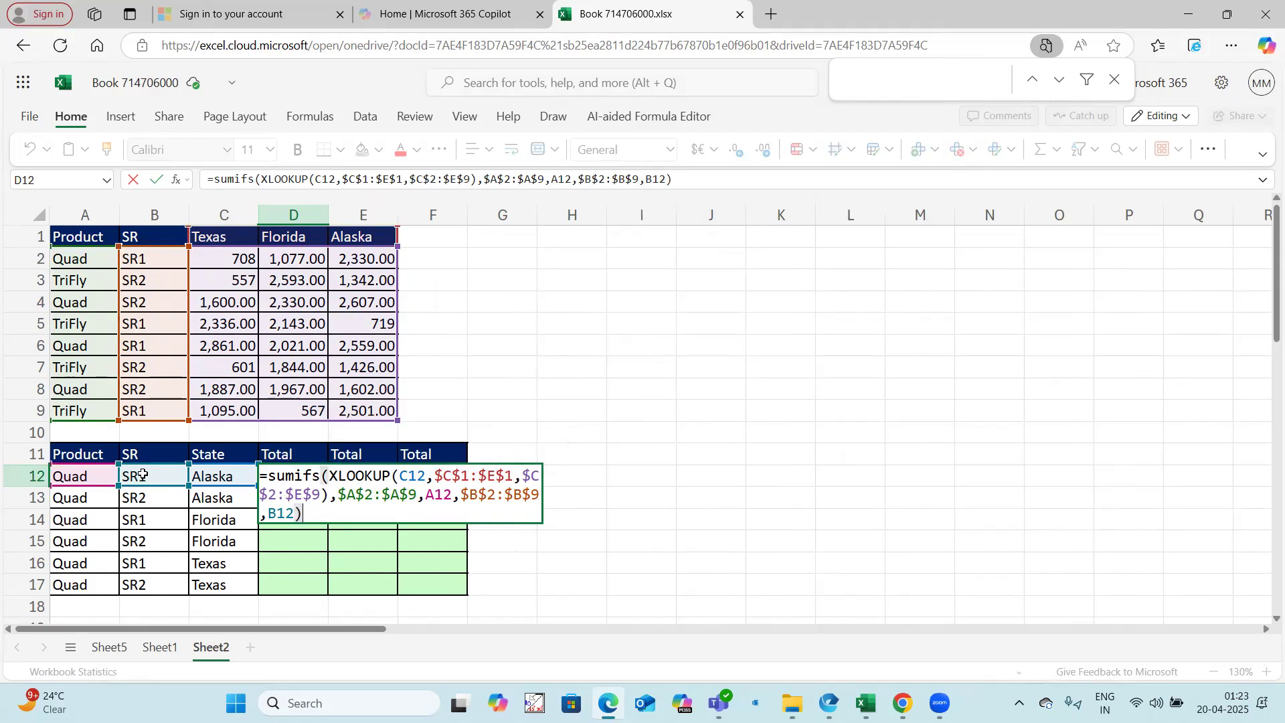
{"action": "key", "text": "Return"}
Step: Fill the SUMIFS formula from D12 down through D17
{"action": "left_click", "coordinate": [316, 473]}
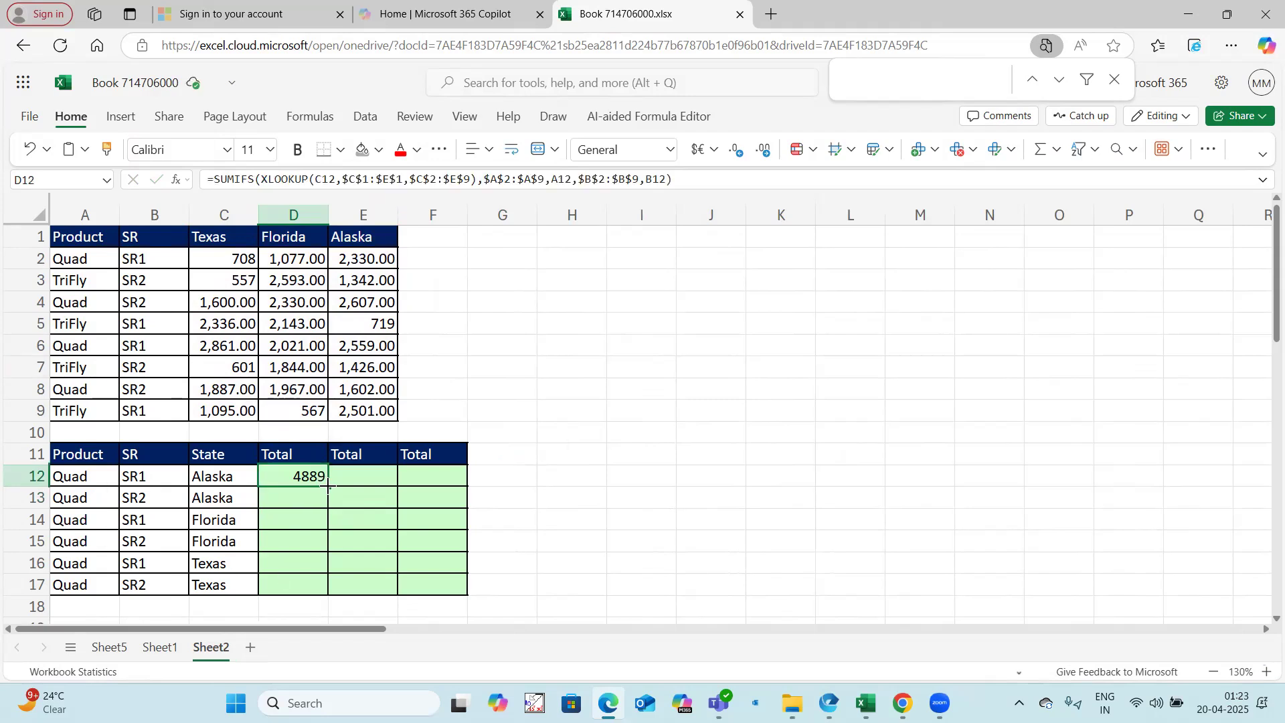
{"action": "left_click_drag", "start_coordinate": [330, 518], "coordinate": [330, 588]}
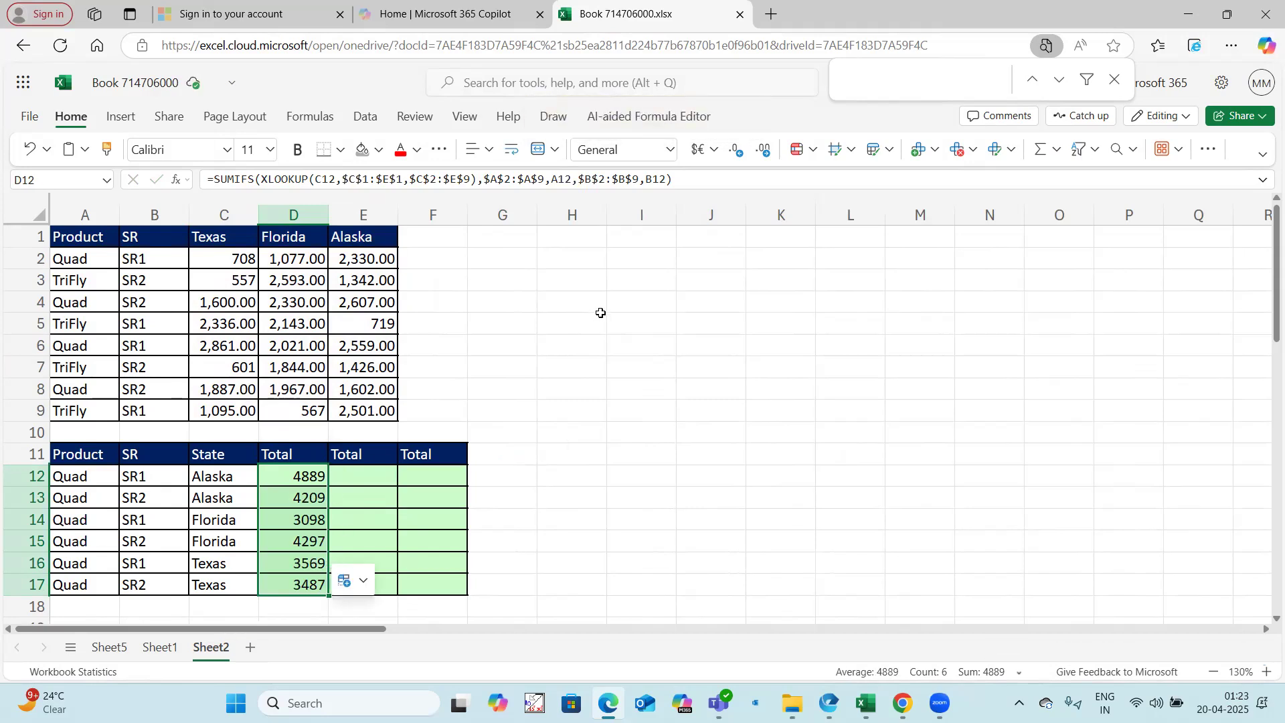
Step: Enter a formula in H4 that compares the state headers $C$1:$E$1 with the state in C12
{"action": "left_click", "coordinate": [579, 294]}
{"action": "type", "text": "="}
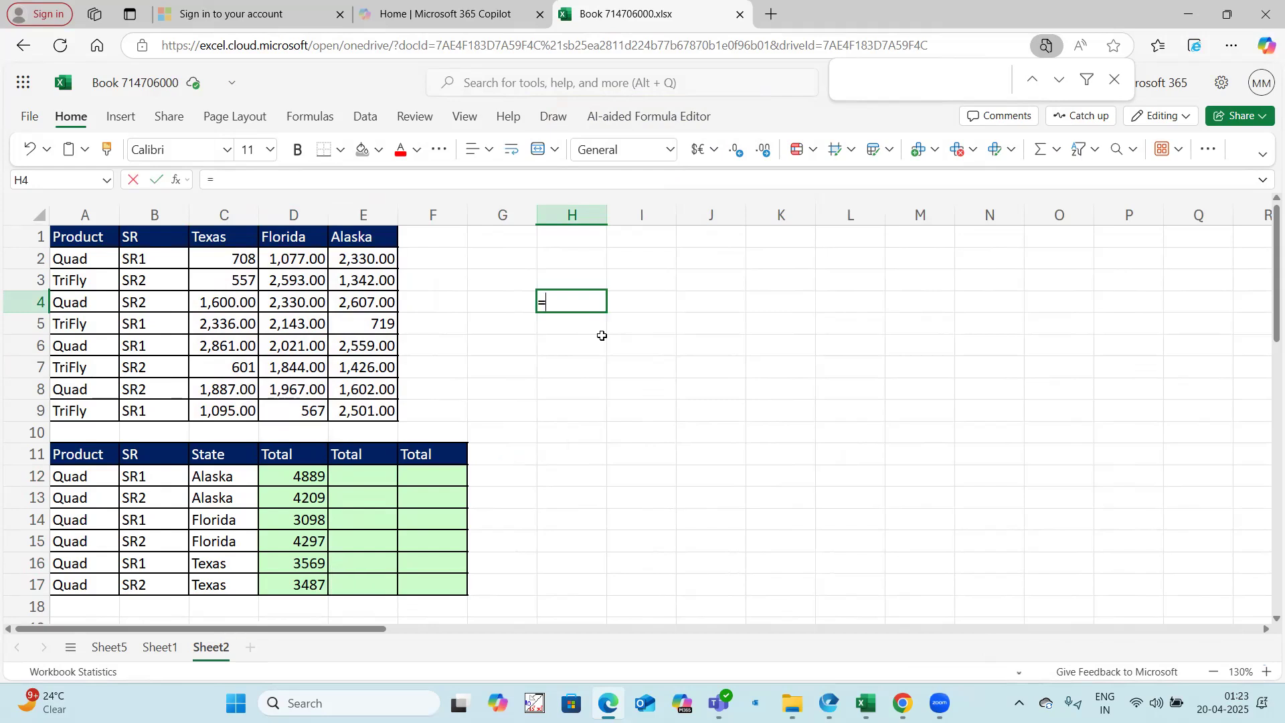
{"action": "left_click_drag", "start_coordinate": [228, 235], "coordinate": [355, 234]}
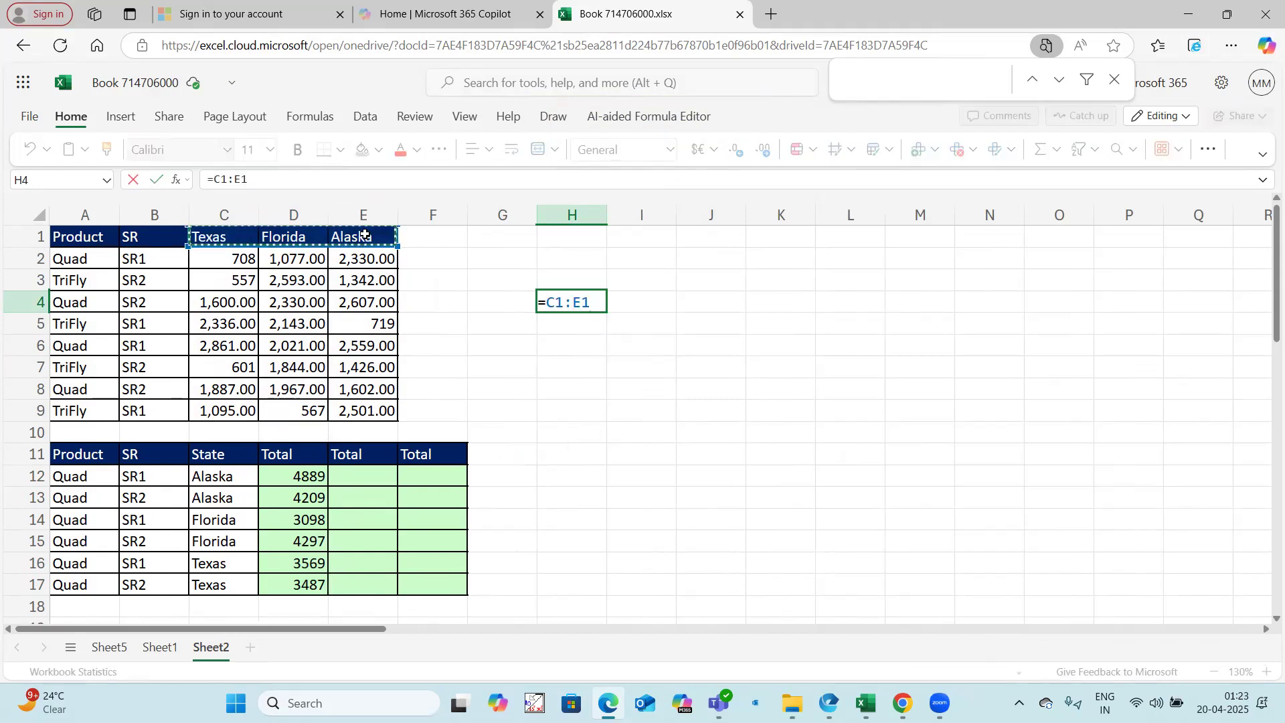
{"action": "key", "text": "F4"}
{"action": "type", "text": "="}
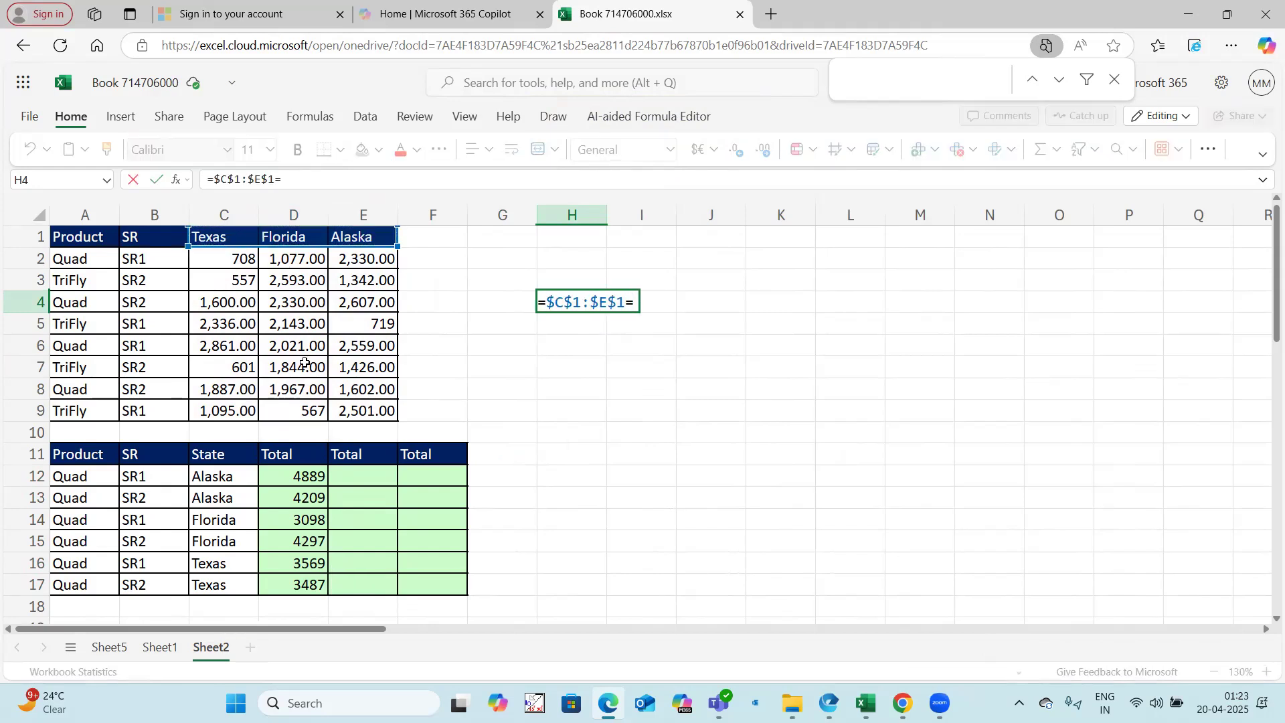
{"action": "left_click", "coordinate": [231, 476]}
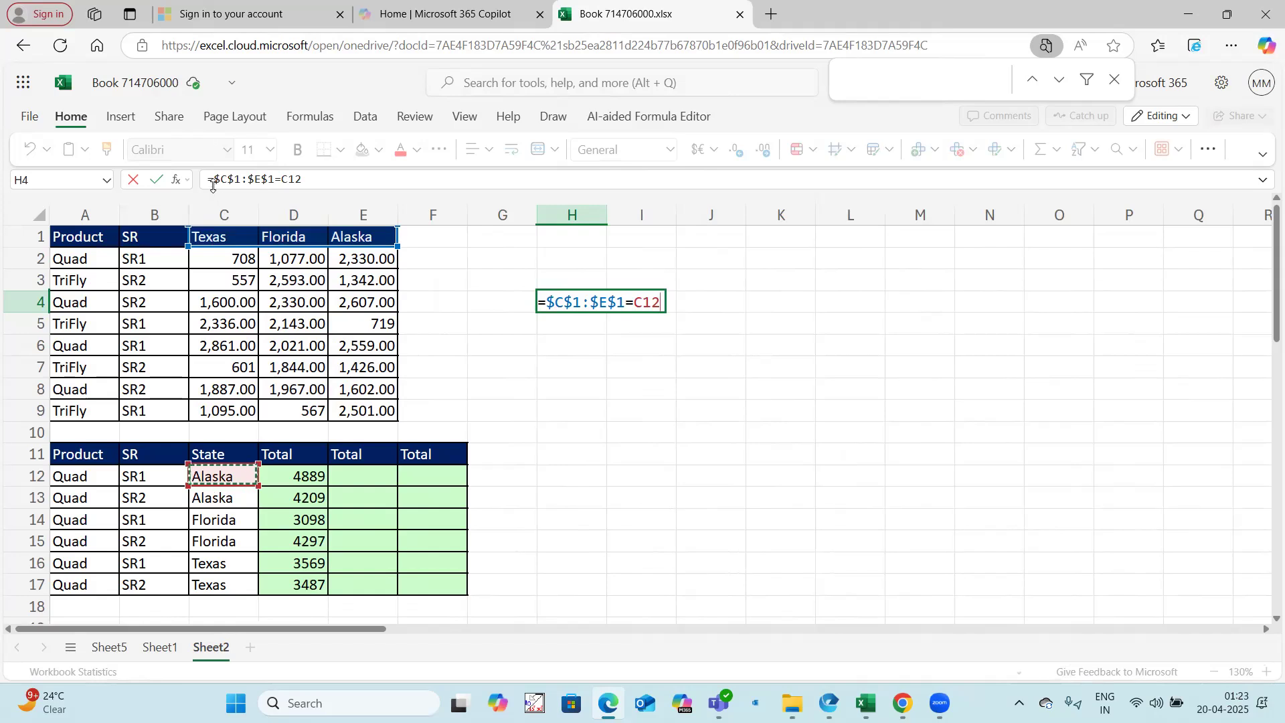
{"action": "key", "text": "Return"}
Step: Wrap H4's header comparison in parentheses and multiply it by ($C$2:$E$9)
{"action": "left_click", "coordinate": [581, 300]}
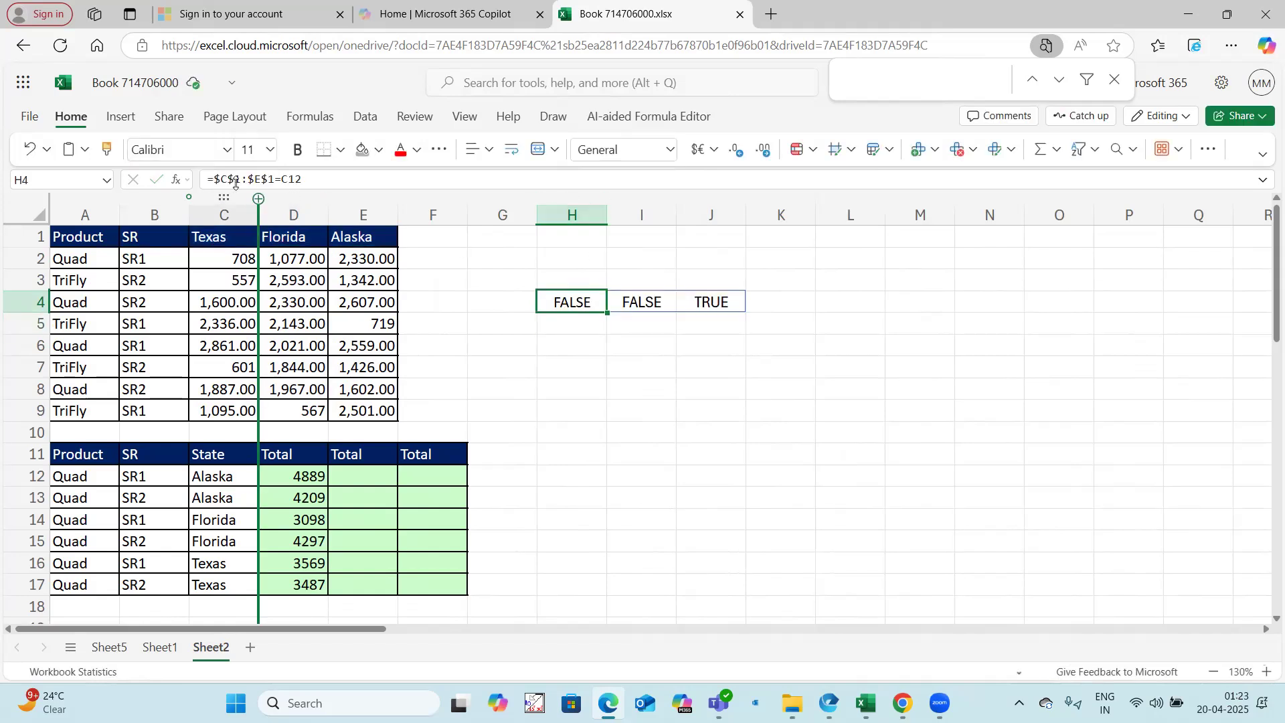
{"action": "left_click", "coordinate": [213, 179]}
{"action": "type", "text": "("}
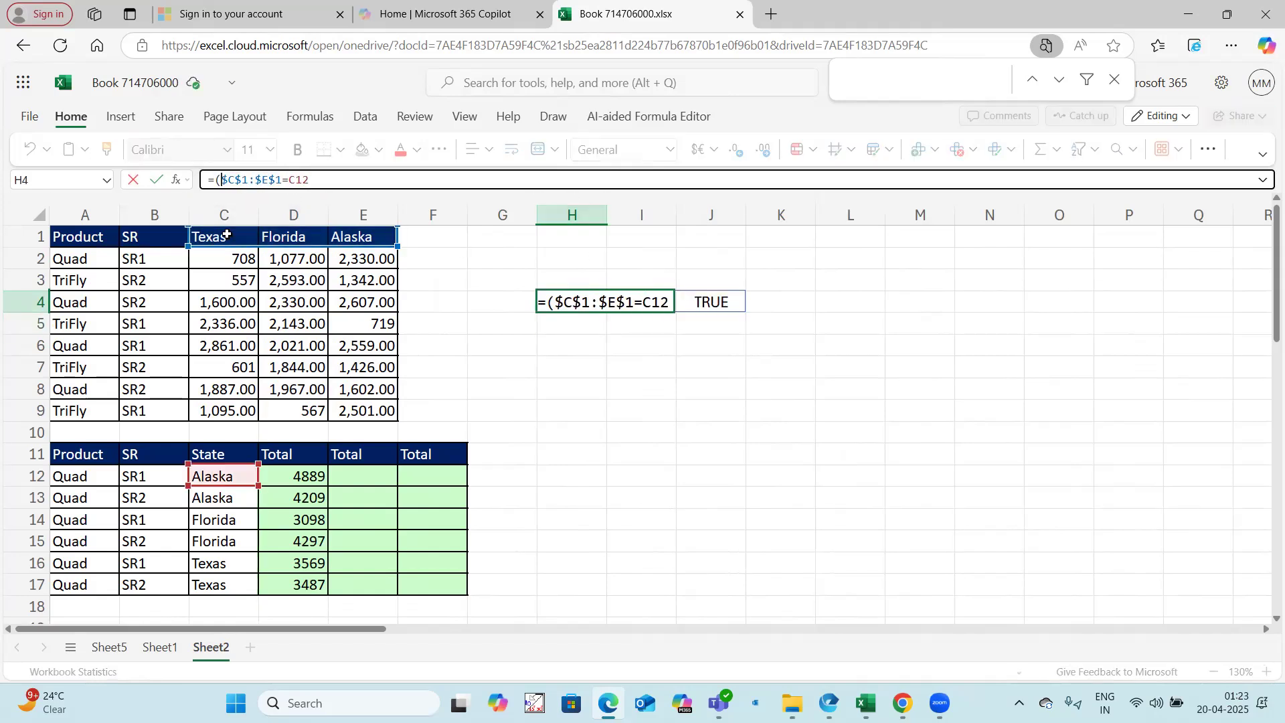
{"action": "left_click", "coordinate": [325, 176]}
{"action": "type", "text": ")*("}
{"action": "left_click_drag", "start_coordinate": [253, 269], "coordinate": [371, 408]}
{"action": "key", "text": "F4"}
{"action": "type", "text": ")"}
{"action": "key", "text": "Return"}
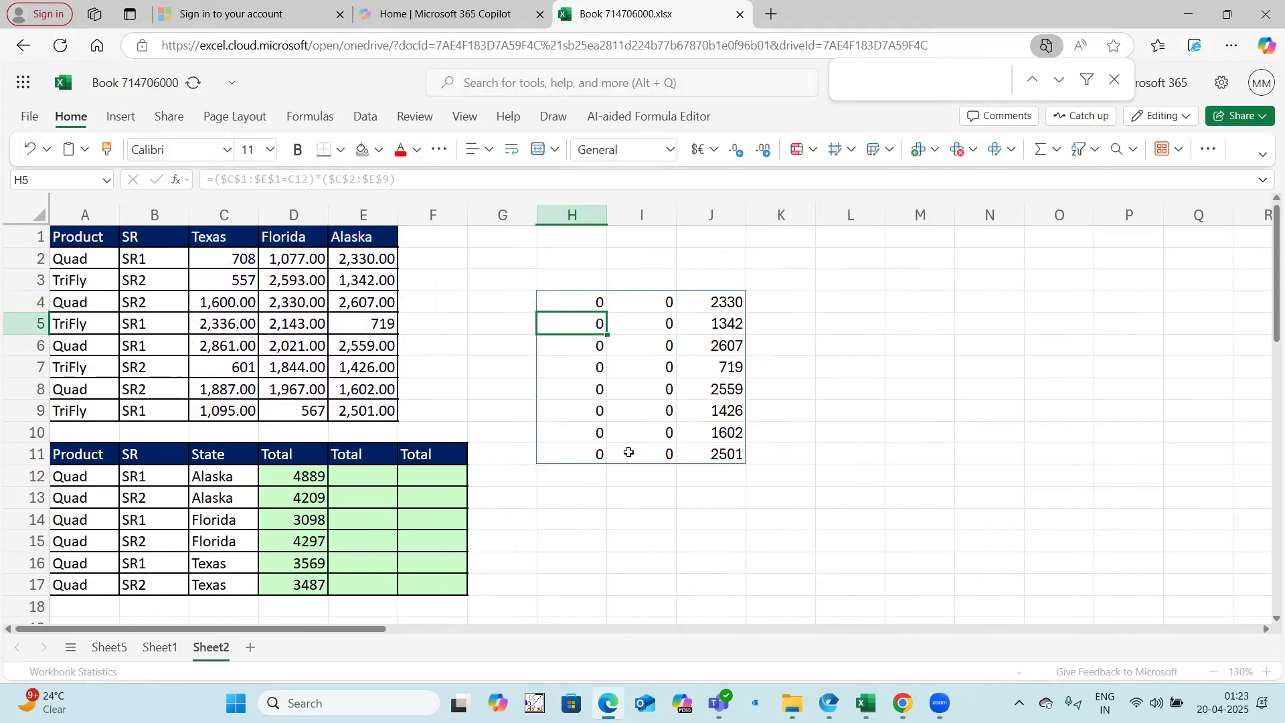
Step: Multiply the H4 formula by the Product condition ($A$2:$A$9=A12)
{"action": "left_click", "coordinate": [580, 298]}
{"action": "left_click", "coordinate": [449, 178]}
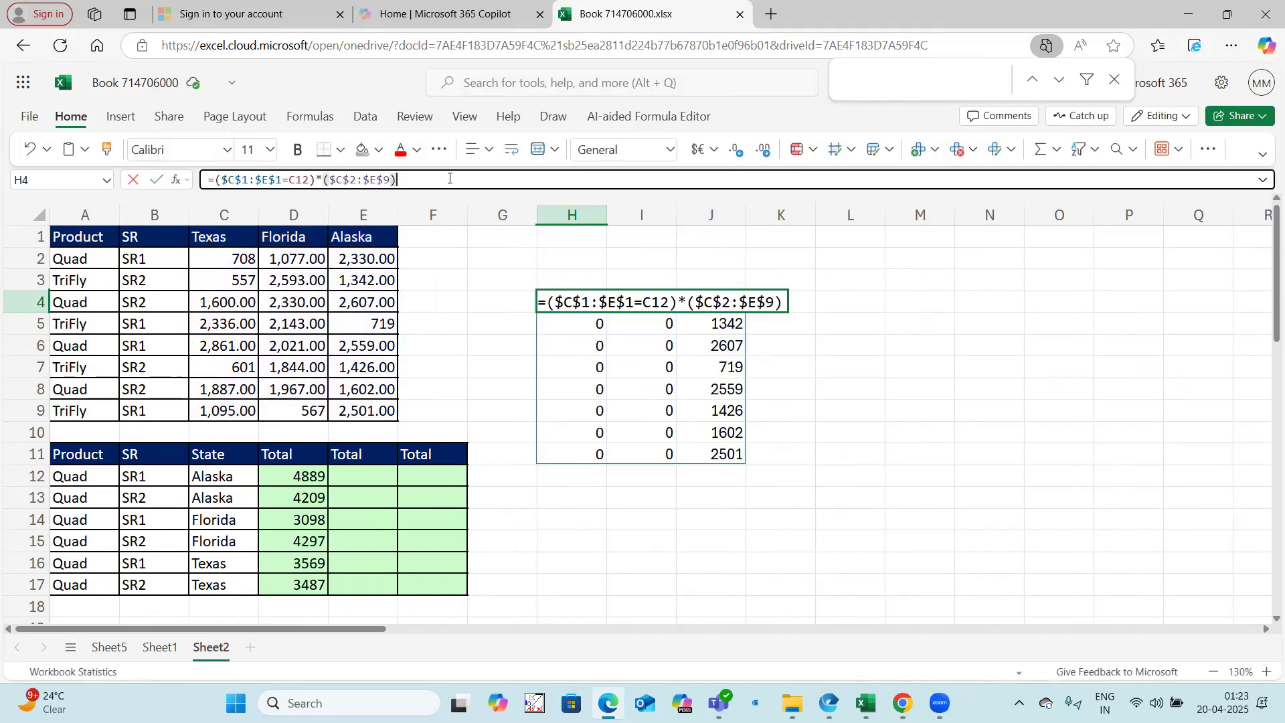
{"action": "type", "text": "*("}
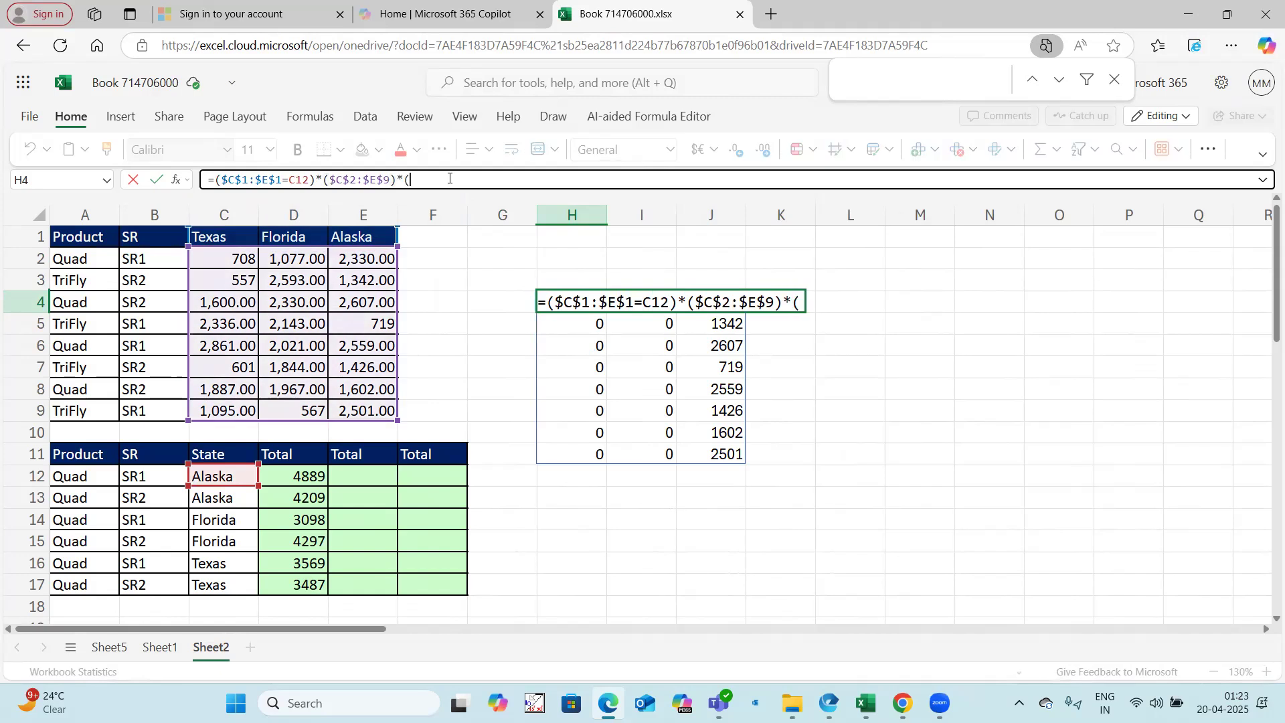
{"action": "left_click_drag", "start_coordinate": [101, 261], "coordinate": [93, 401]}
{"action": "key", "text": "F4"}
{"action": "type", "text": "="}
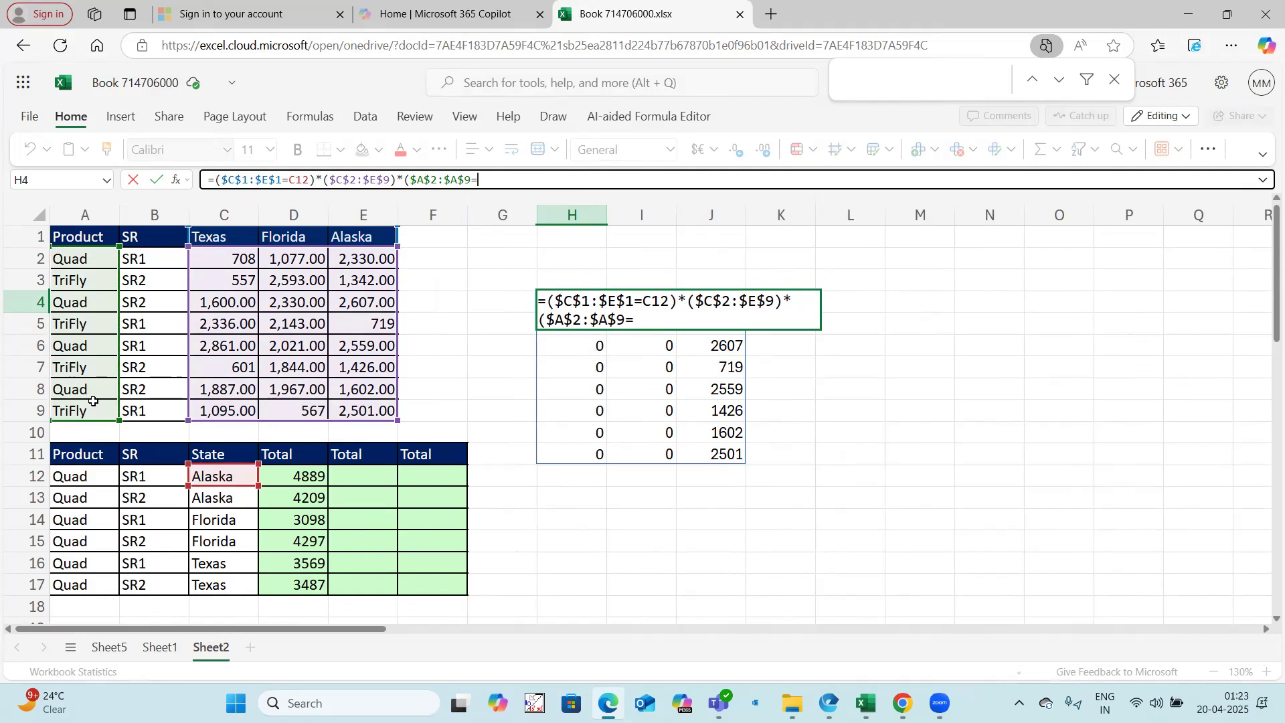
{"action": "left_click", "coordinate": [94, 470]}
{"action": "type", "text": ")*("}
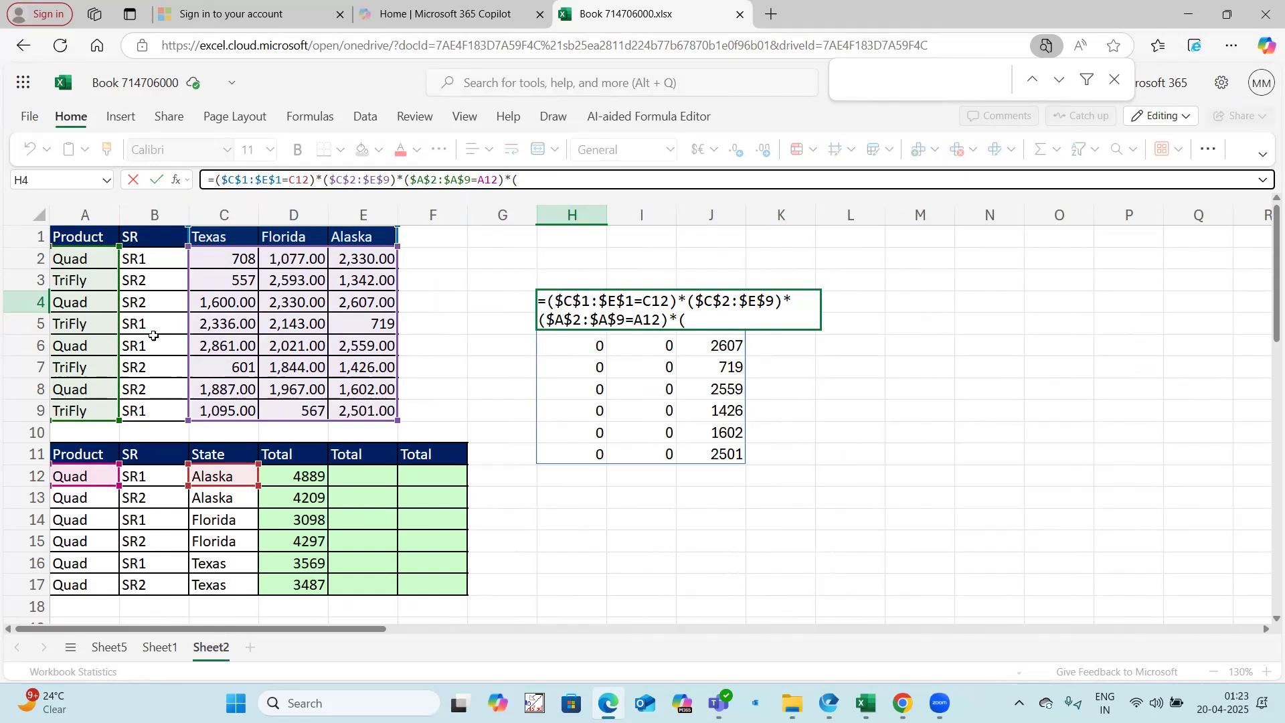
Step: Multiply the H4 formula by the SR condition ($B$2:$B$9=B12), enter it and select the spilled range H4:J11
{"action": "left_click_drag", "start_coordinate": [152, 259], "coordinate": [153, 405]}
{"action": "key", "text": "F4"}
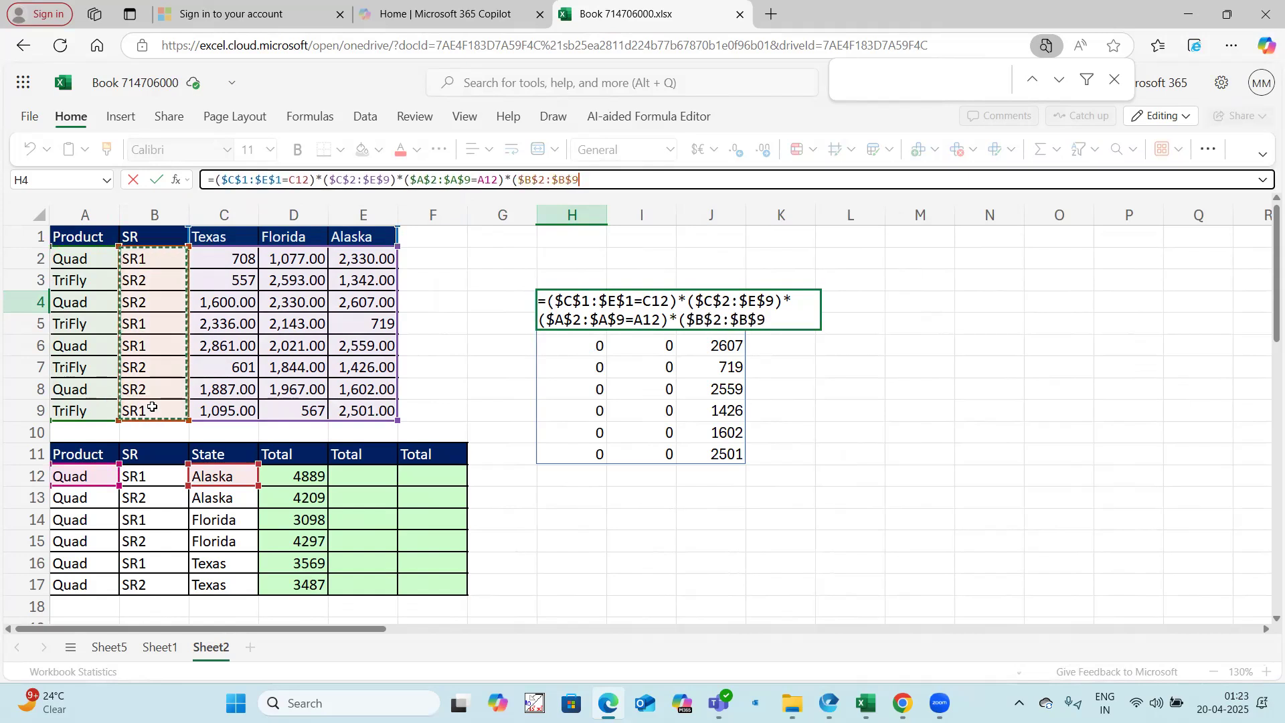
{"action": "type", "text": "="}
{"action": "left_click", "coordinate": [156, 479]}
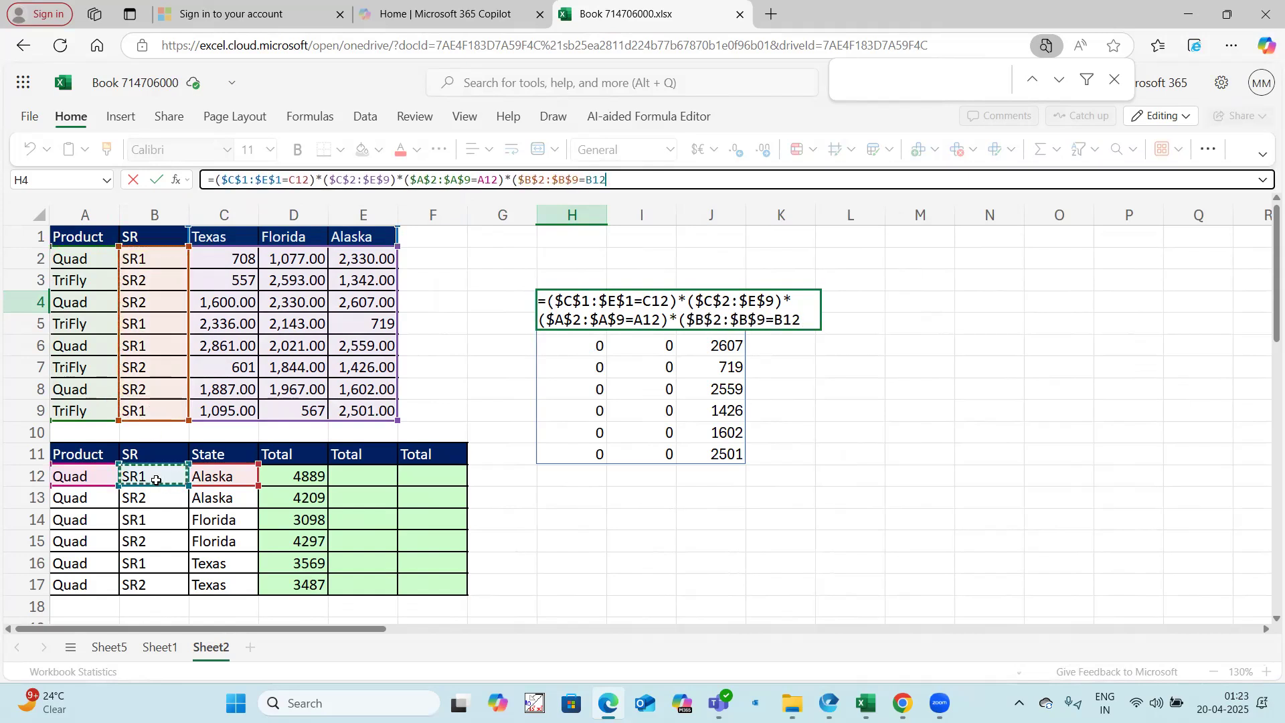
{"action": "type", "text": ")"}
{"action": "key", "text": "Return"}
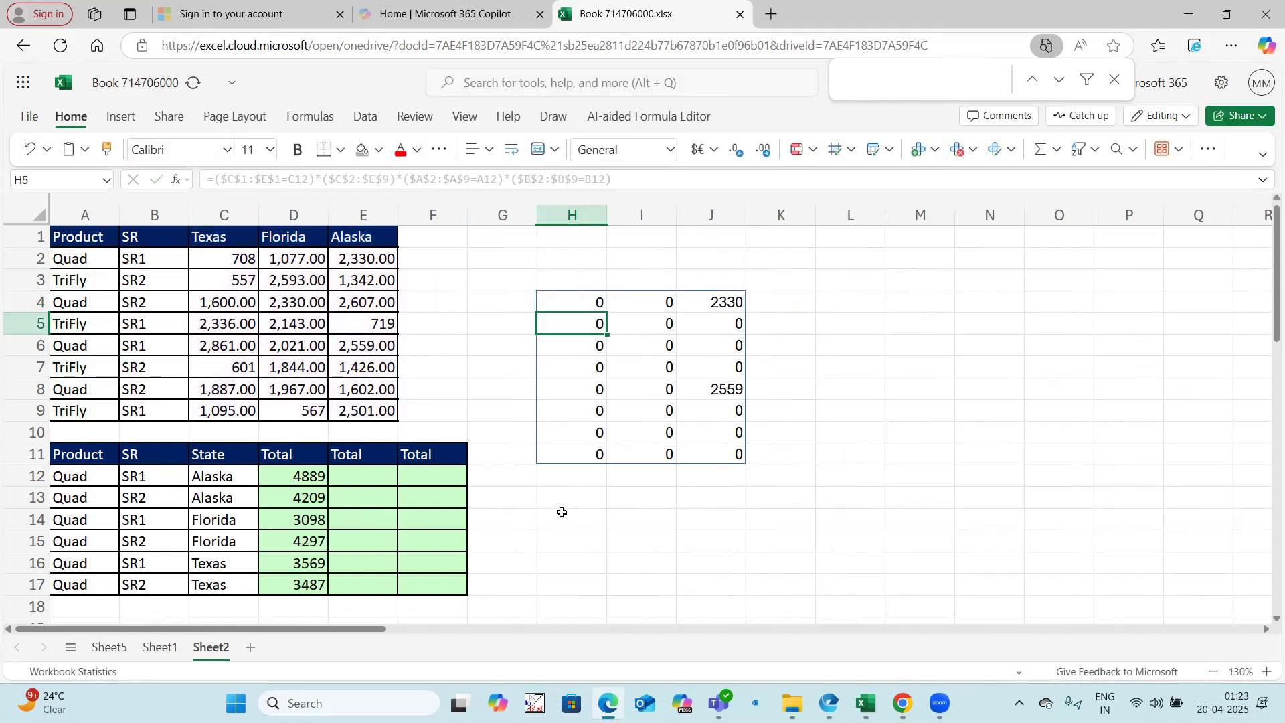
{"action": "left_click_drag", "start_coordinate": [592, 303], "coordinate": [732, 452]}
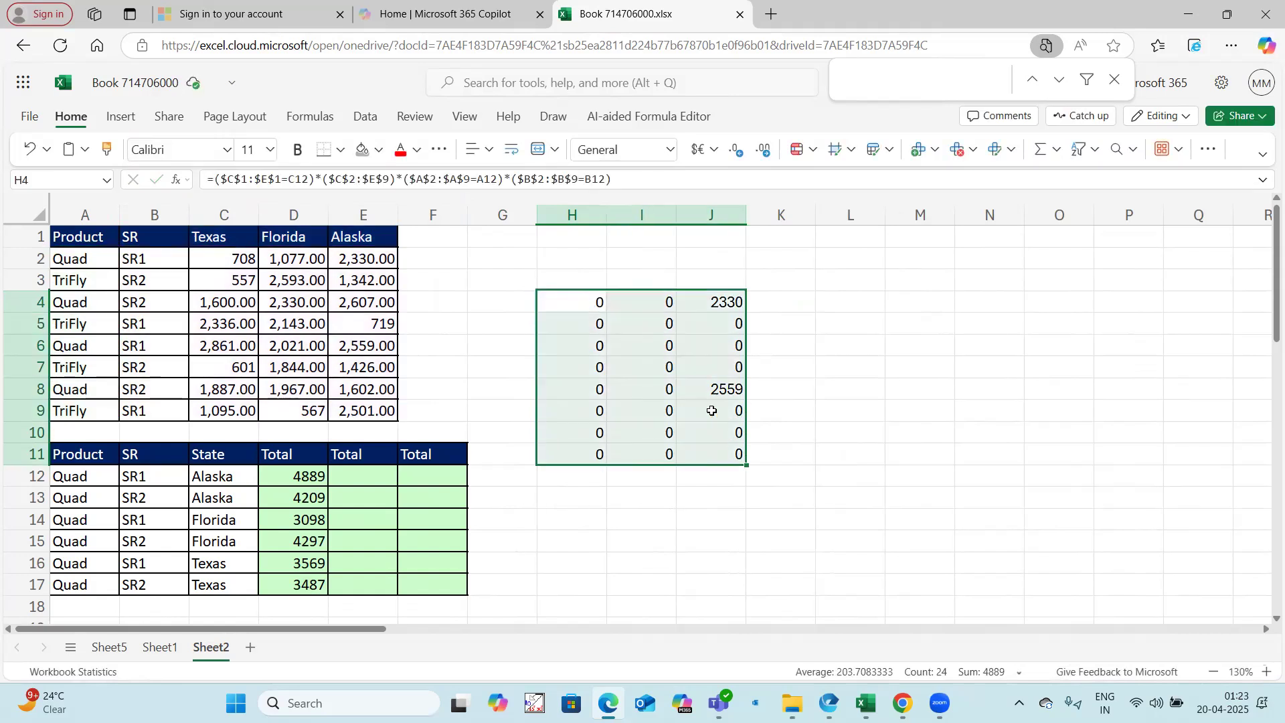
Step: Copy the H4 formula text without its equals sign and leave the cell unchanged
{"action": "left_click", "coordinate": [598, 301]}
{"action": "left_click", "coordinate": [521, 180]}
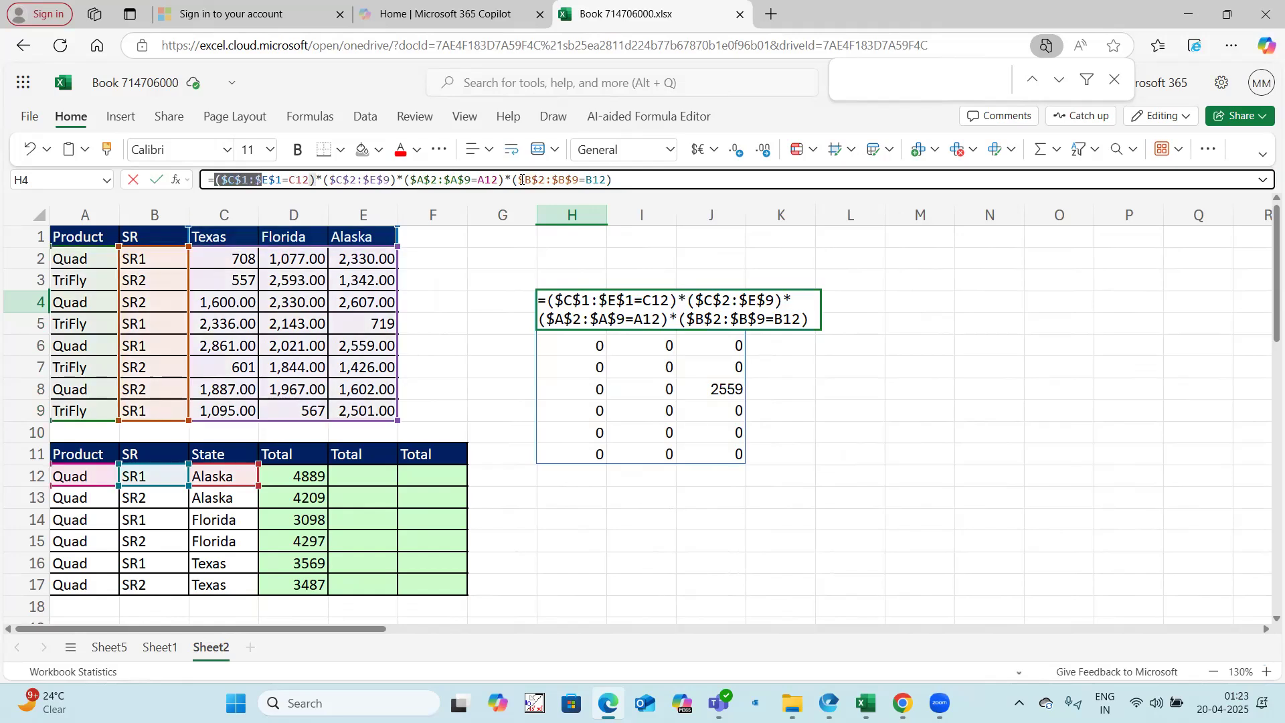
{"action": "left_click_drag", "start_coordinate": [522, 179], "coordinate": [674, 180]}
{"action": "key", "text": "ctrl+c"}
{"action": "left_click", "coordinate": [849, 358]}
{"action": "key", "text": "Escape"}
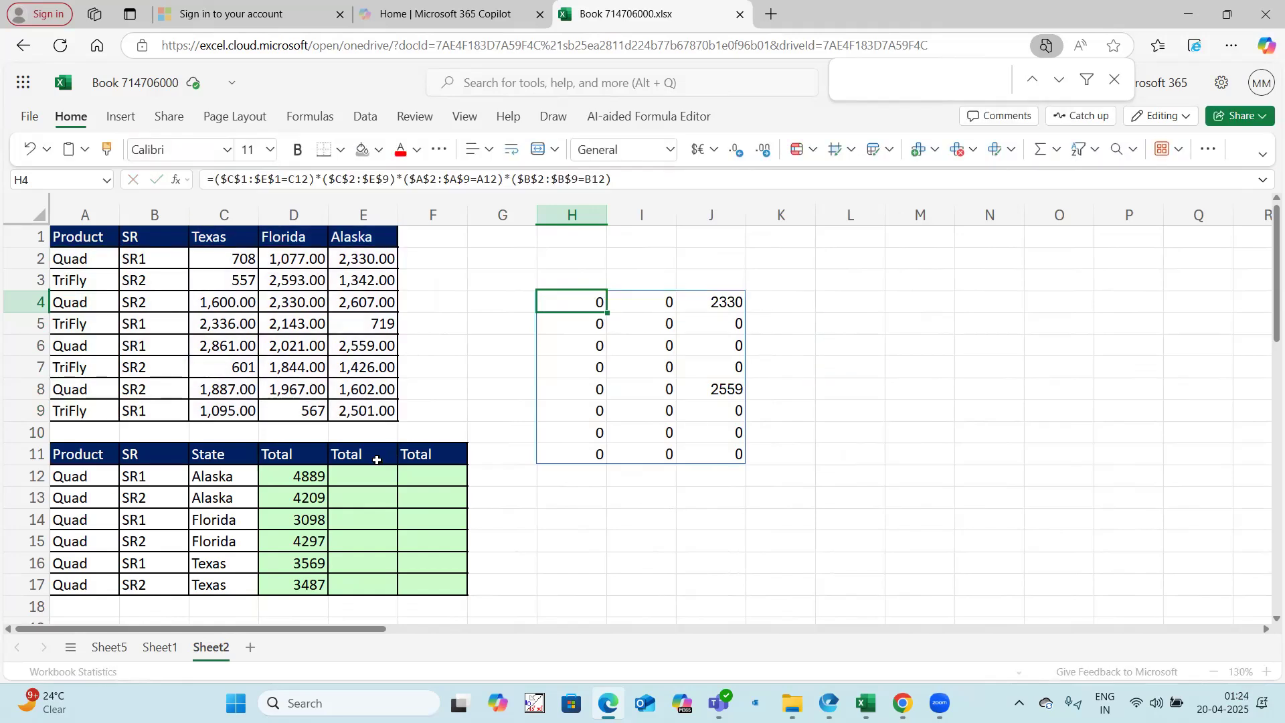
Step: Enter a SUMPRODUCT formula in E12 around the copied state, amount, Product and SR expression
{"action": "left_click", "coordinate": [377, 477]}
{"action": "type", "text": "=sumproduct(("}
{"action": "key", "text": "ctrl+v"}
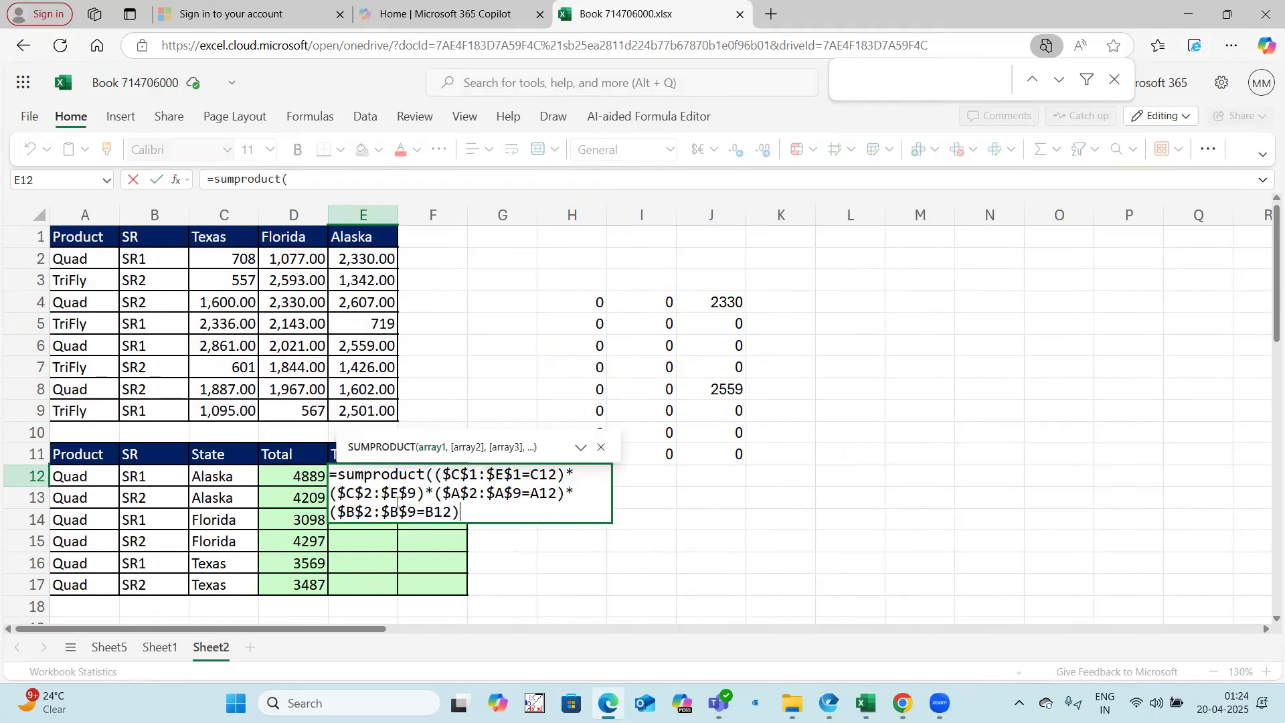
{"action": "key", "text": "Return"}
Step: Clear the helper array in H4:J11
{"action": "left_click_drag", "start_coordinate": [576, 302], "coordinate": [738, 453]}
{"action": "key", "text": "Delete"}
{"action": "left_click", "coordinate": [642, 519]}
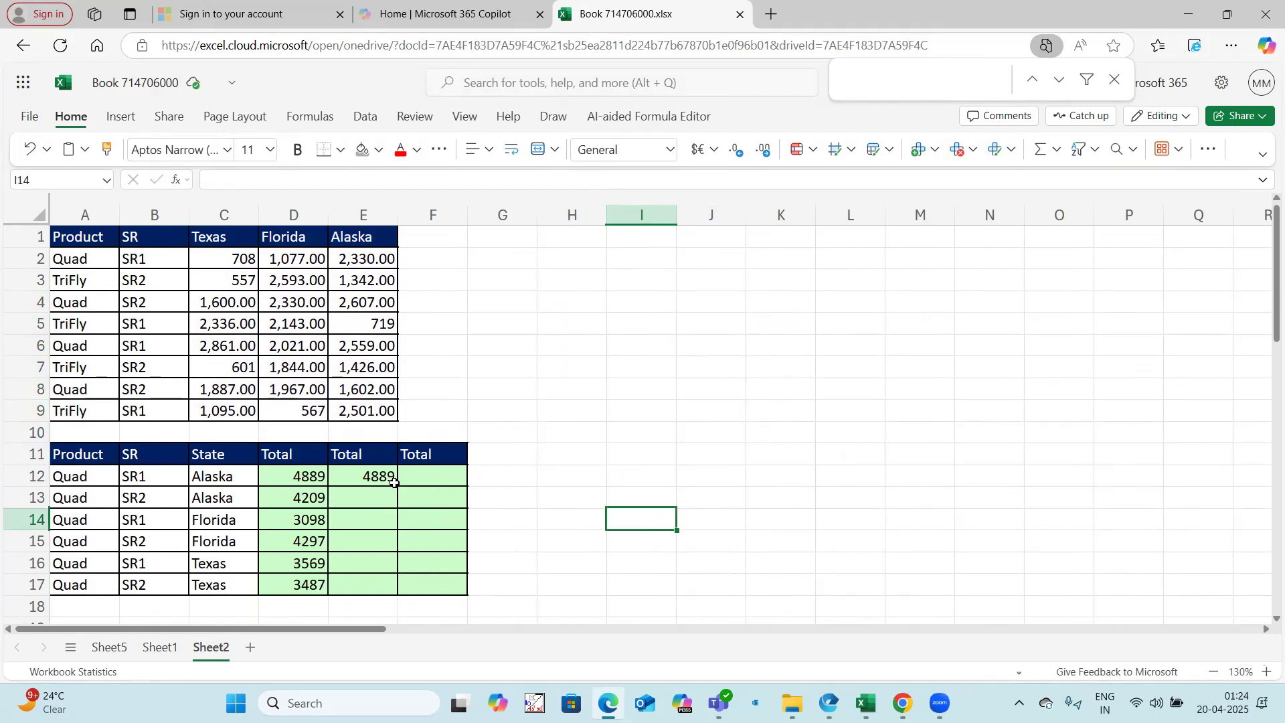
Step: Fill the SUMPRODUCT formula from E12 down through E17, and compare the totals in D12:D17 and E12:E17
{"action": "left_click", "coordinate": [393, 482]}
{"action": "left_click_drag", "start_coordinate": [398, 487], "coordinate": [397, 593]}
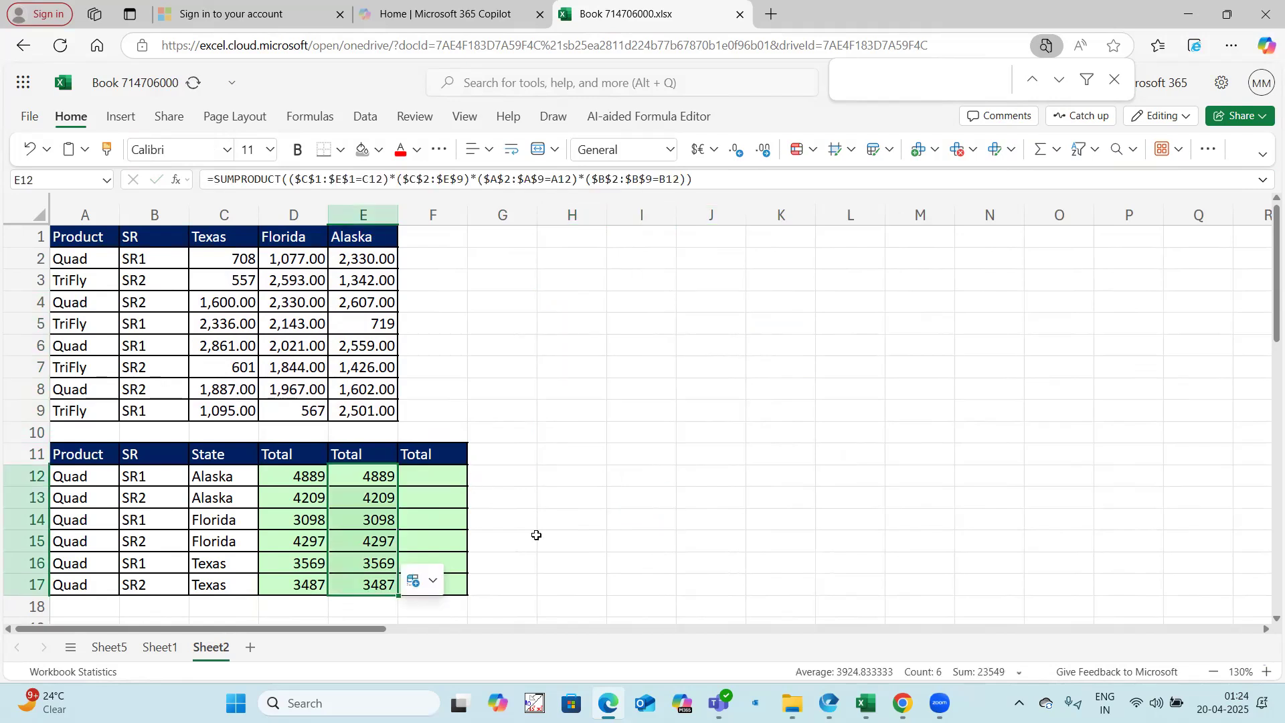
{"action": "left_click_drag", "start_coordinate": [311, 472], "coordinate": [320, 584]}
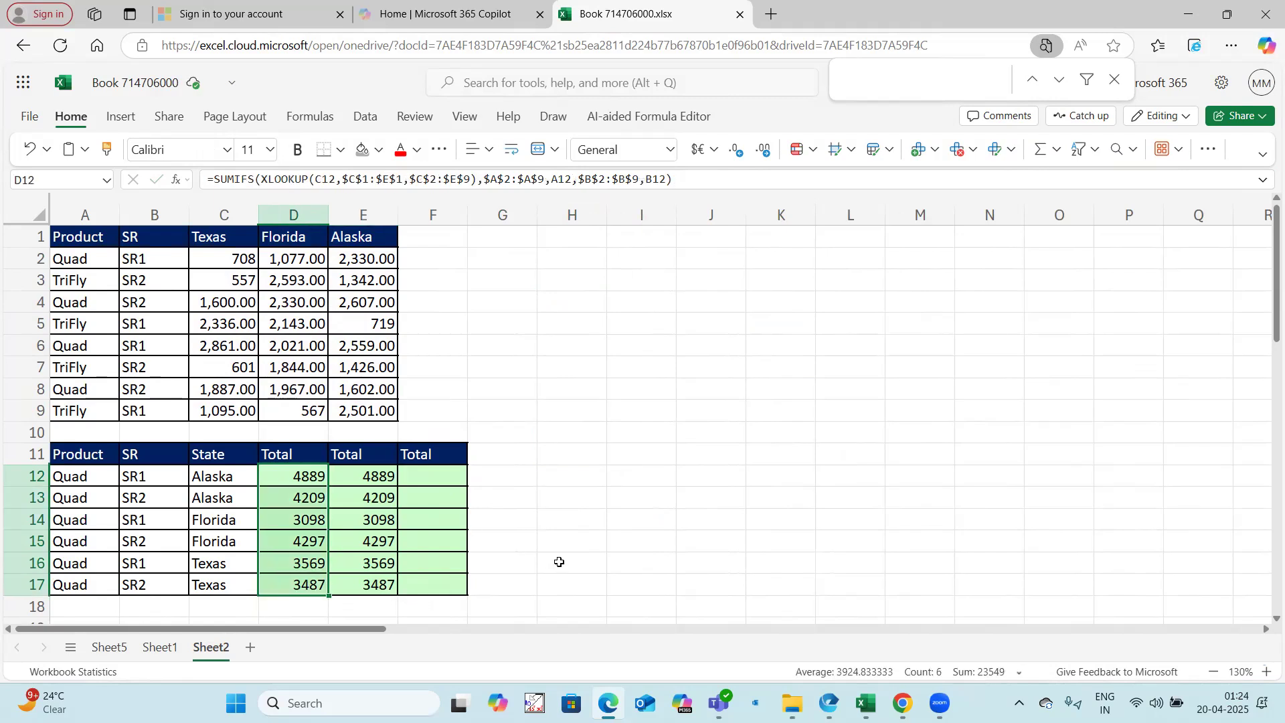
{"action": "left_click_drag", "start_coordinate": [361, 477], "coordinate": [378, 588]}
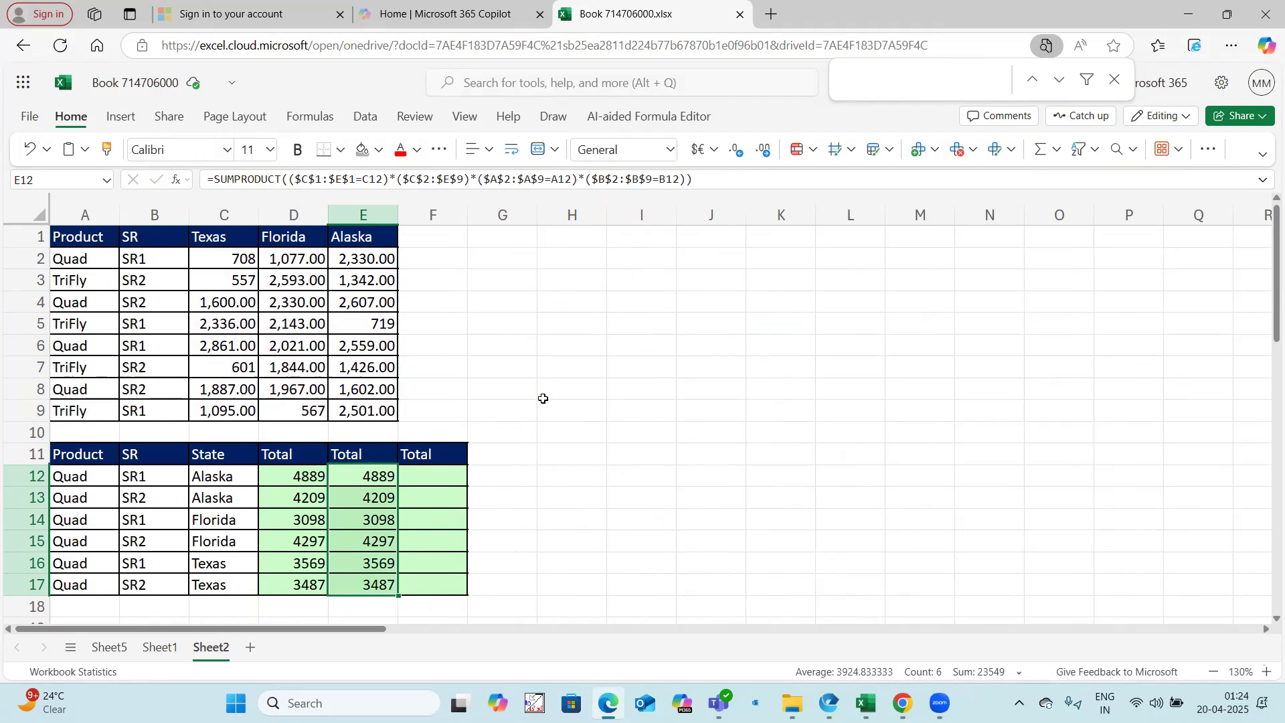
Step: Start a SUMIFS formula in H3 with a nested INDEX on the array $C$2:$E$9 as its sum range
{"action": "left_click", "coordinate": [542, 279]}
{"action": "type", "text": "="}
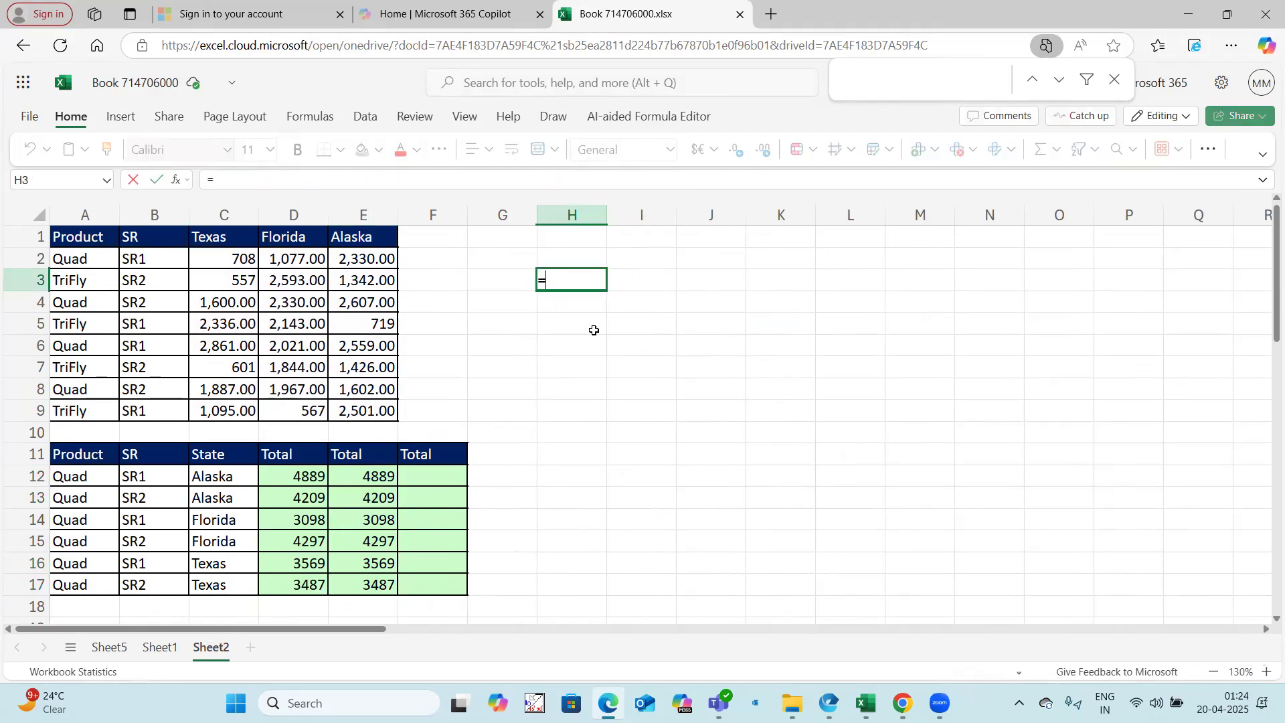
{"action": "type", "text": "sumifs("}
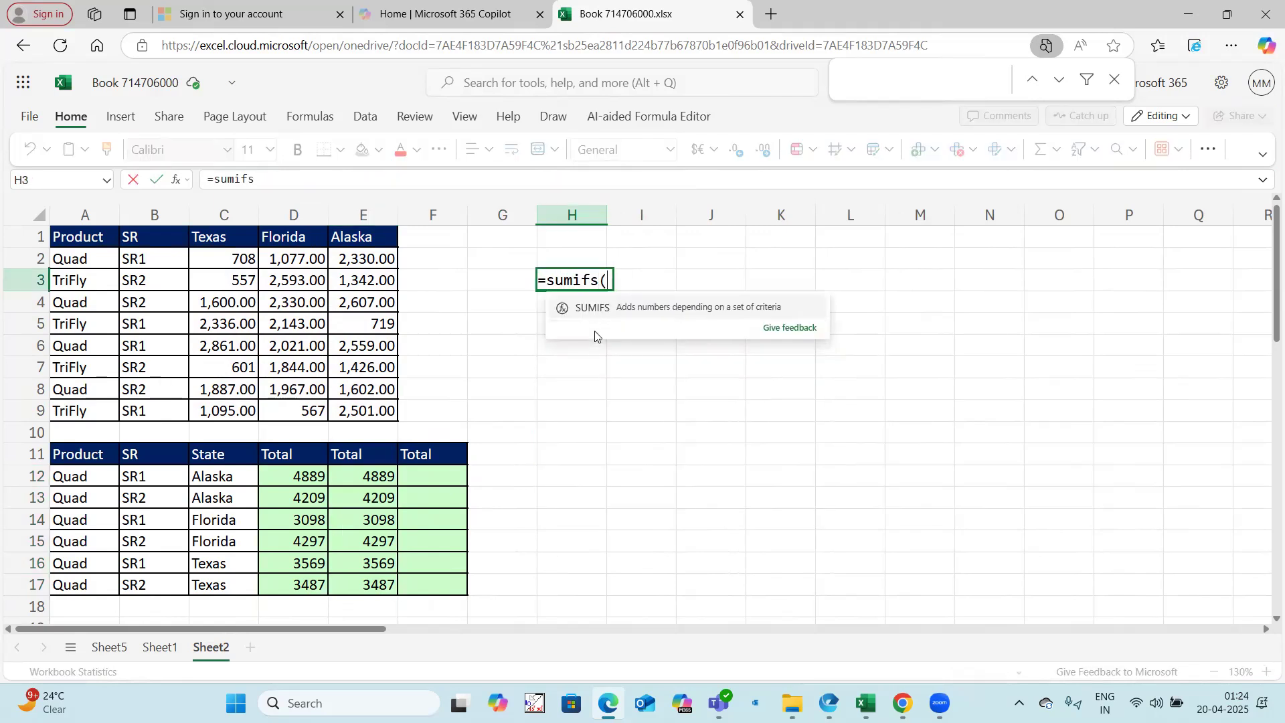
{"action": "type", "text": " index("}
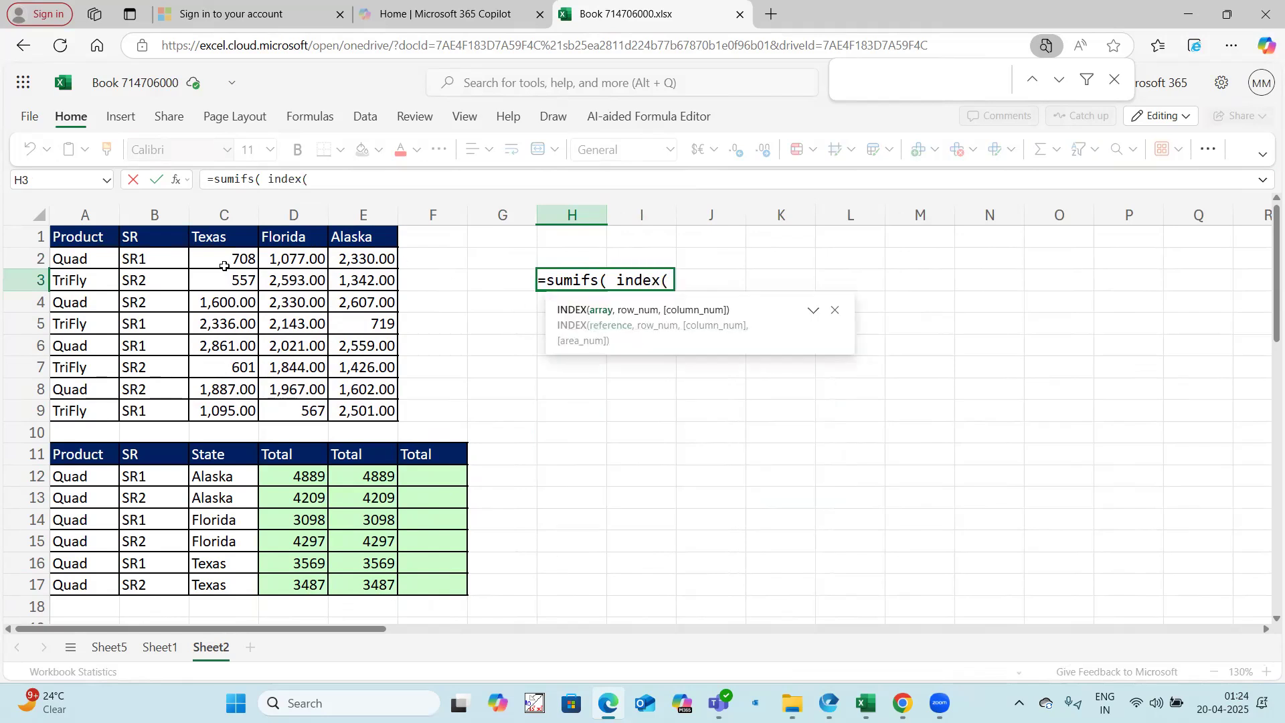
{"action": "left_click_drag", "start_coordinate": [227, 261], "coordinate": [359, 409]}
{"action": "key", "text": "F4"}
{"action": "type", "text": ","}
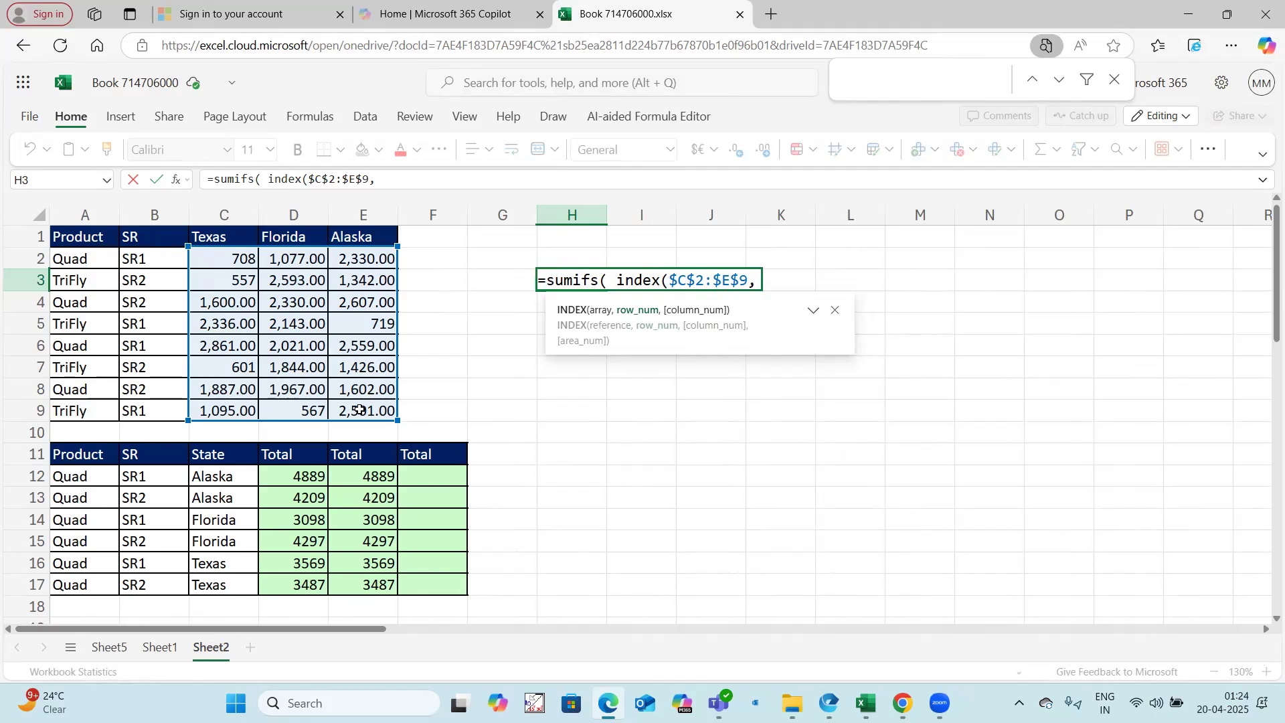
{"action": "type", "text": "0,ma"}
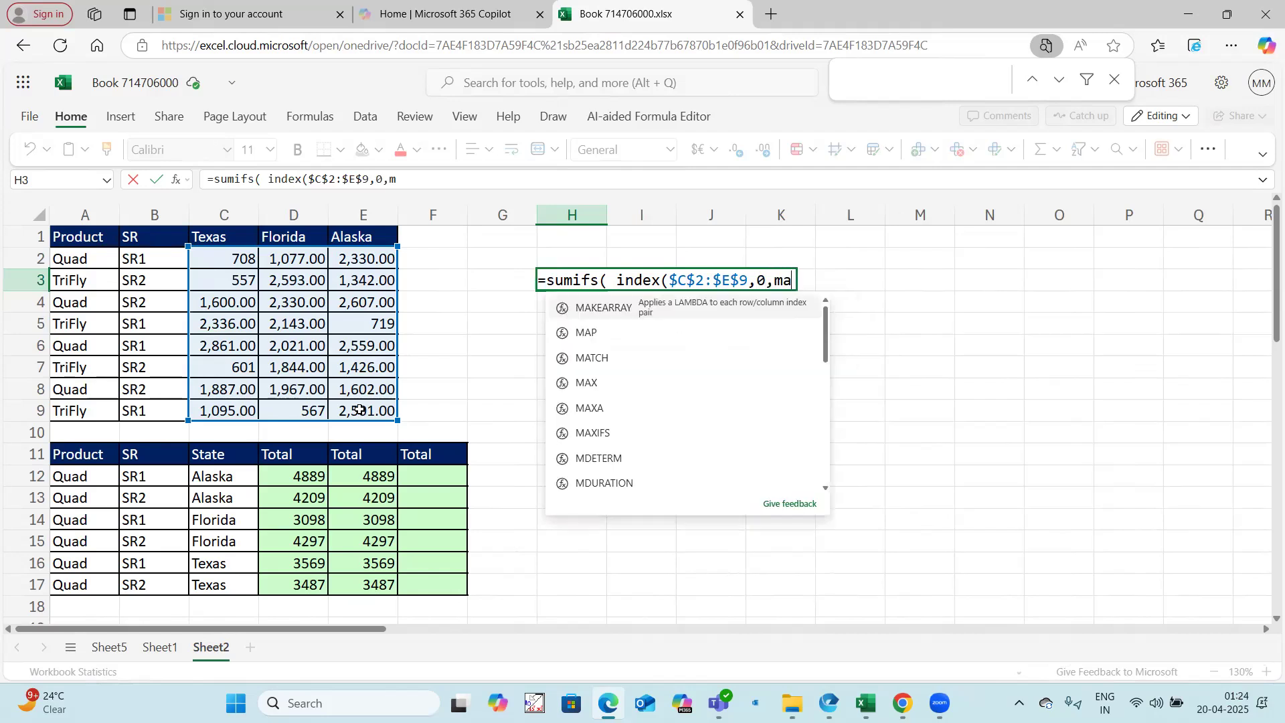
{"action": "type", "text": "tch("}
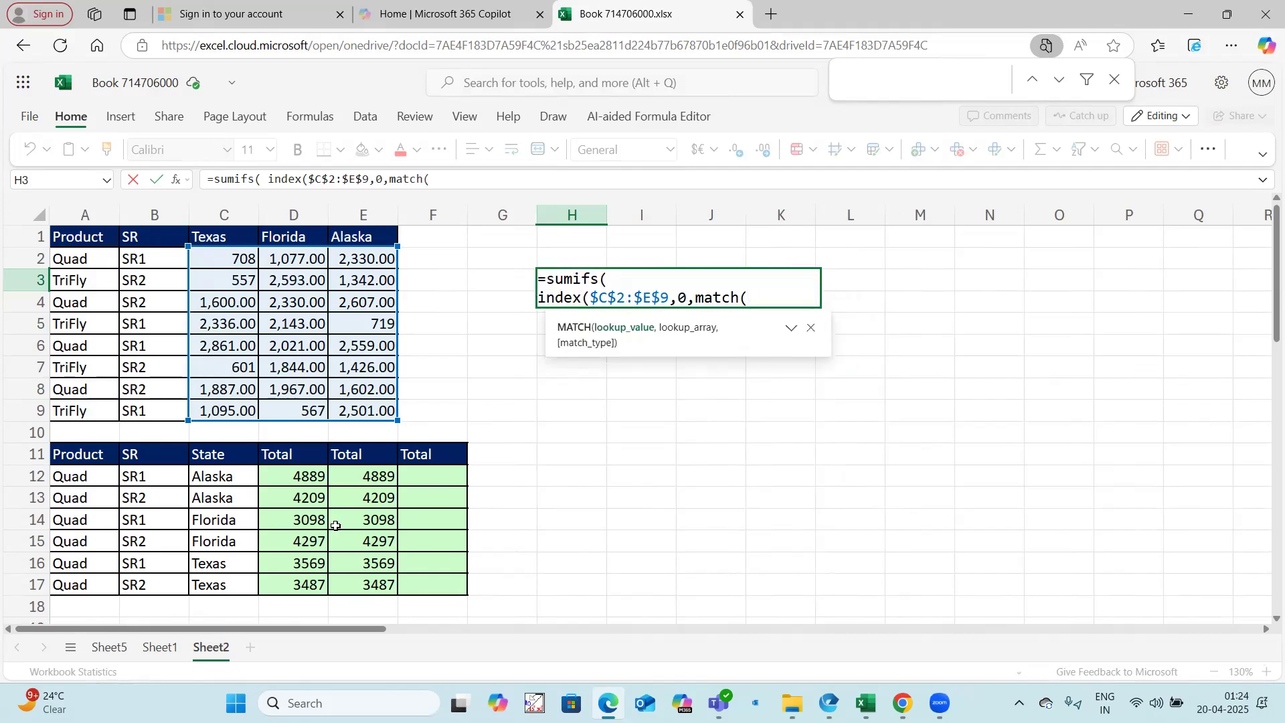
Step: Set the INDEX row to 0 and its column to MATCH(C12,$C$1:$E$1,0), and close the INDEX function
{"action": "left_click", "coordinate": [238, 480]}
{"action": "type", "text": ","}
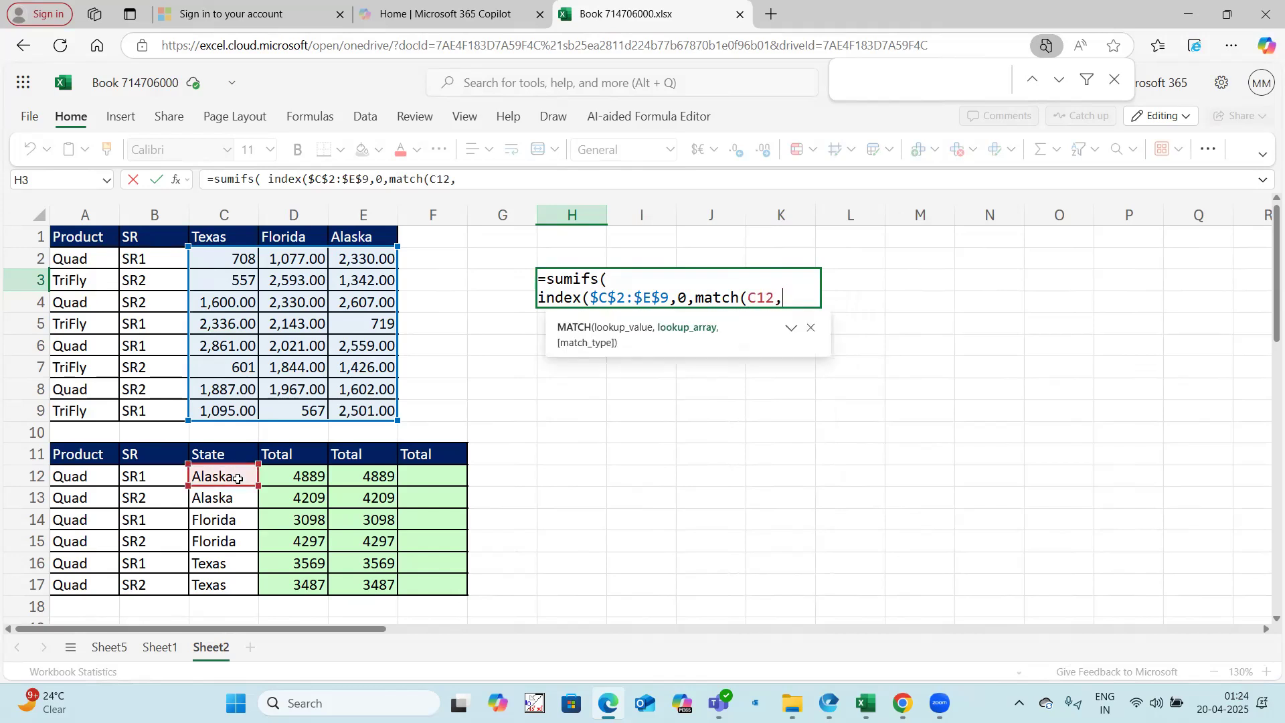
{"action": "left_click_drag", "start_coordinate": [242, 236], "coordinate": [353, 235]}
{"action": "key", "text": "F4"}
{"action": "type", "text": ",0)"}
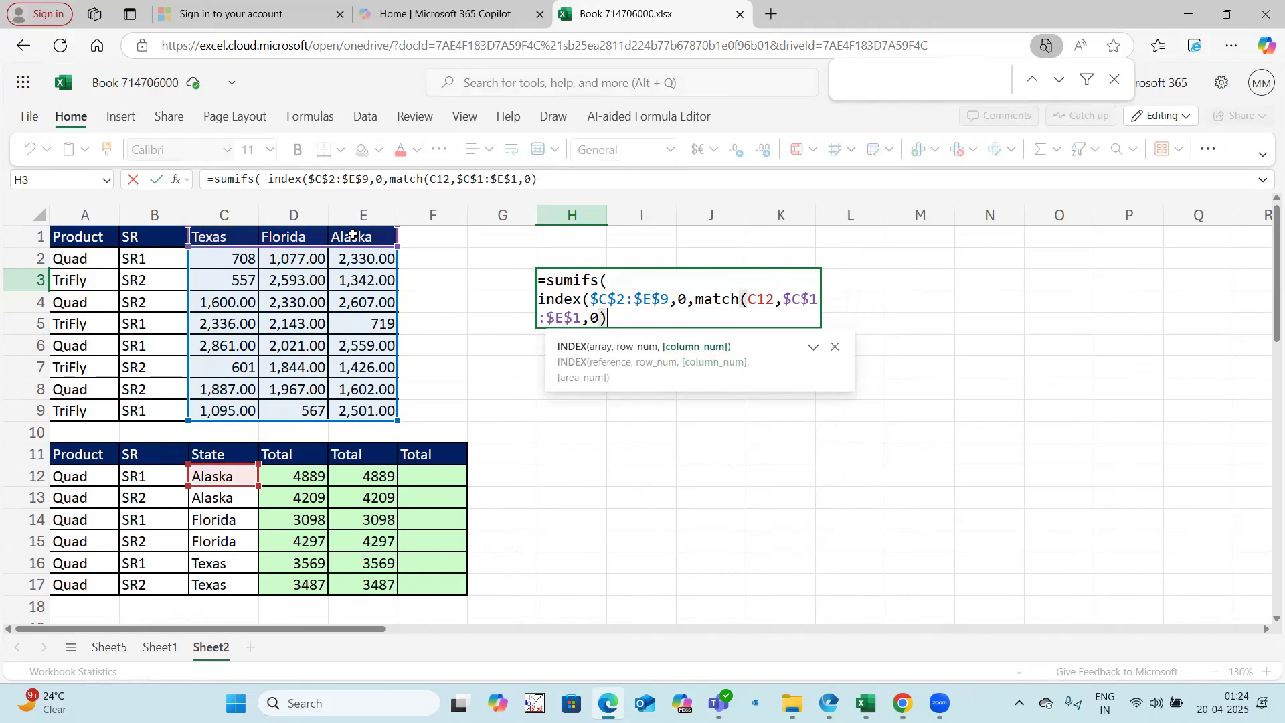
{"action": "type", "text": ")"}
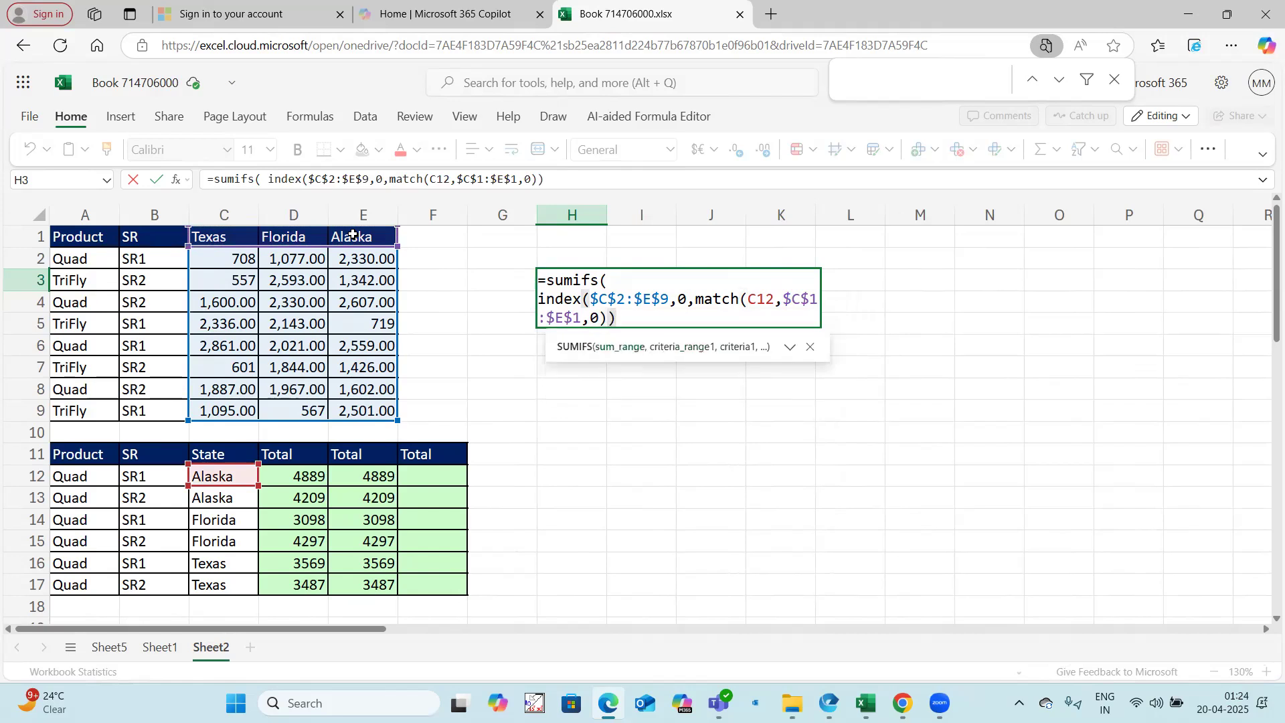
Step: Remove the SUMIFS wrapper from the H3 formula and enter the INDEX and MATCH part on its own
{"action": "left_click_drag", "start_coordinate": [267, 179], "coordinate": [215, 182]}
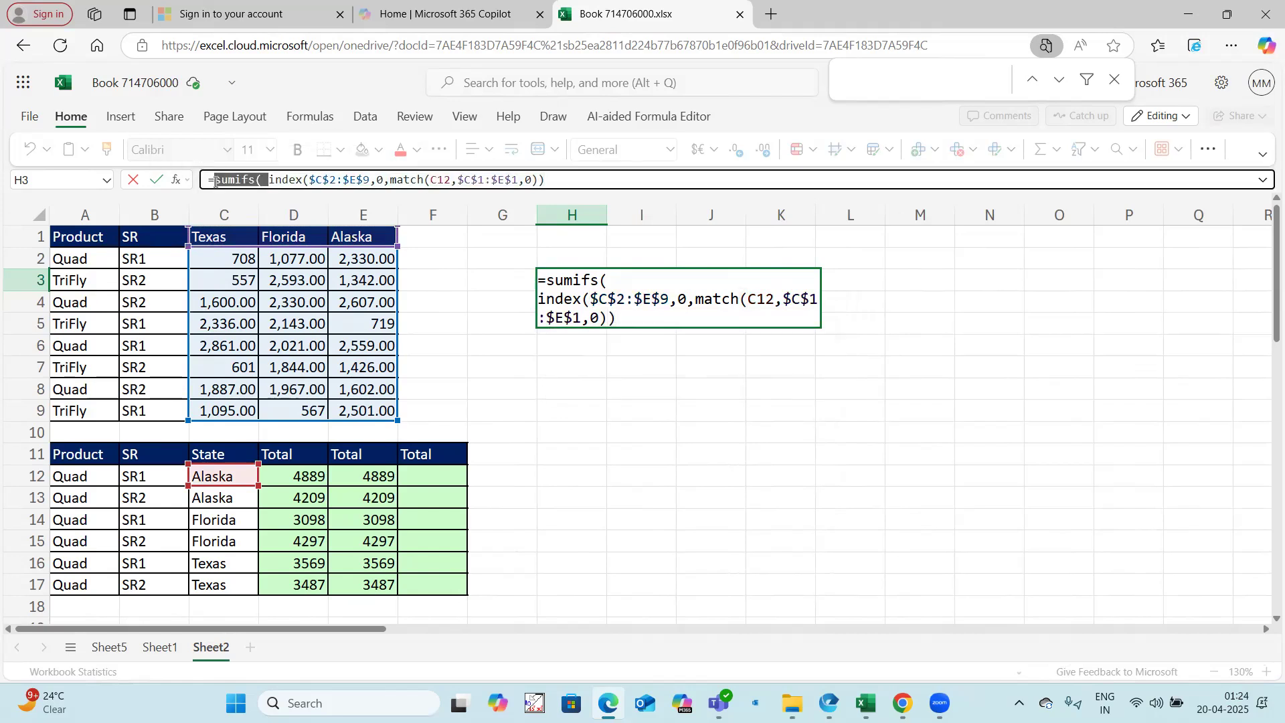
{"action": "key", "text": "BackSpace"}
{"action": "left_click", "coordinate": [509, 176]}
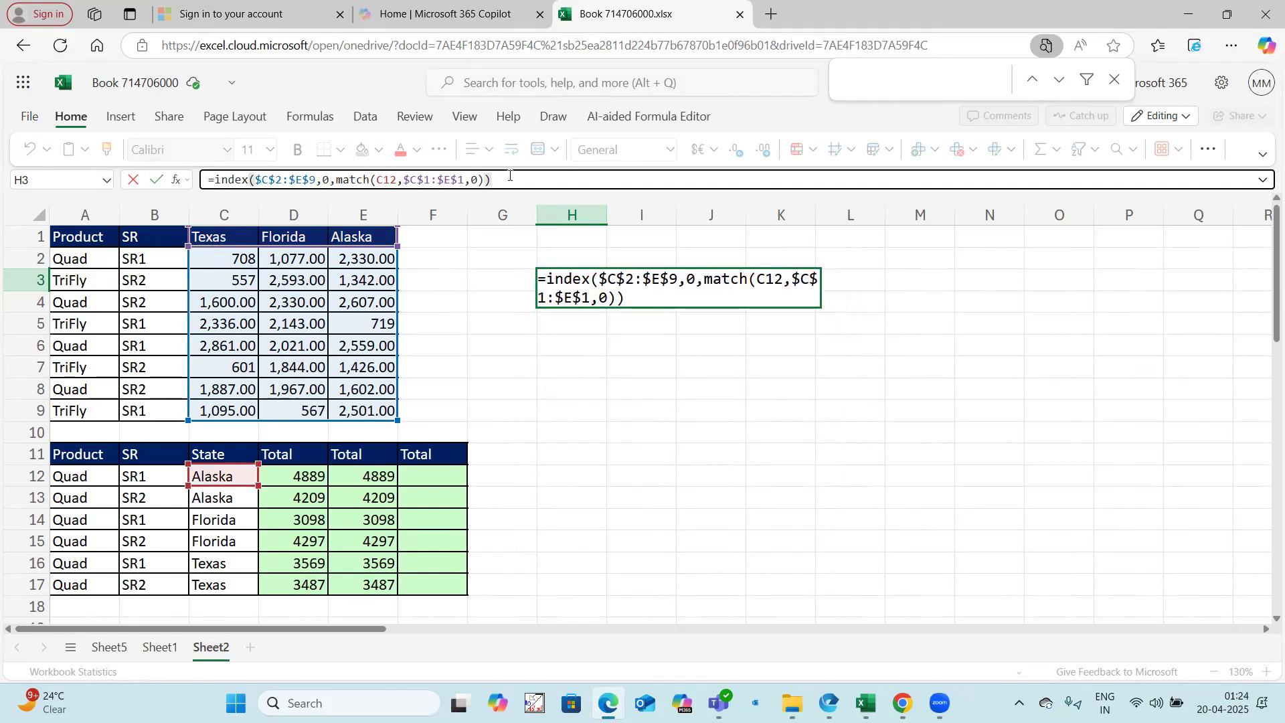
{"action": "key", "text": "Return"}
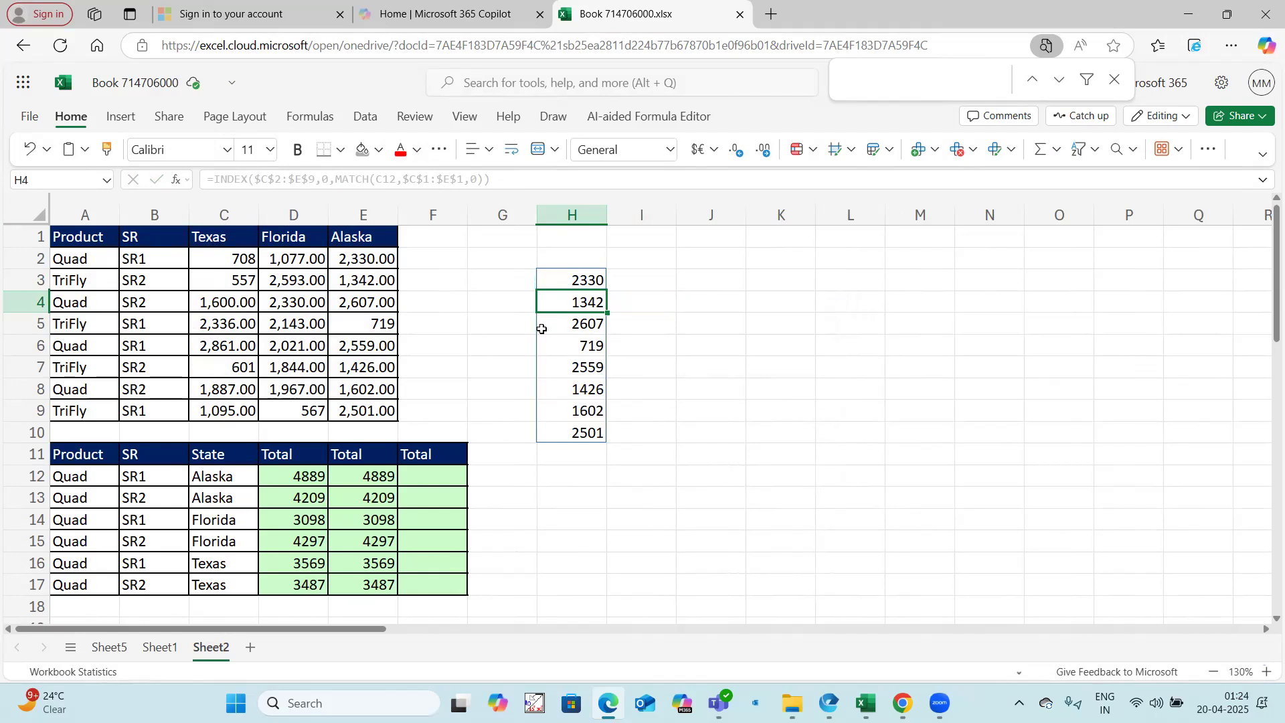
{"action": "key", "text": "Up"}
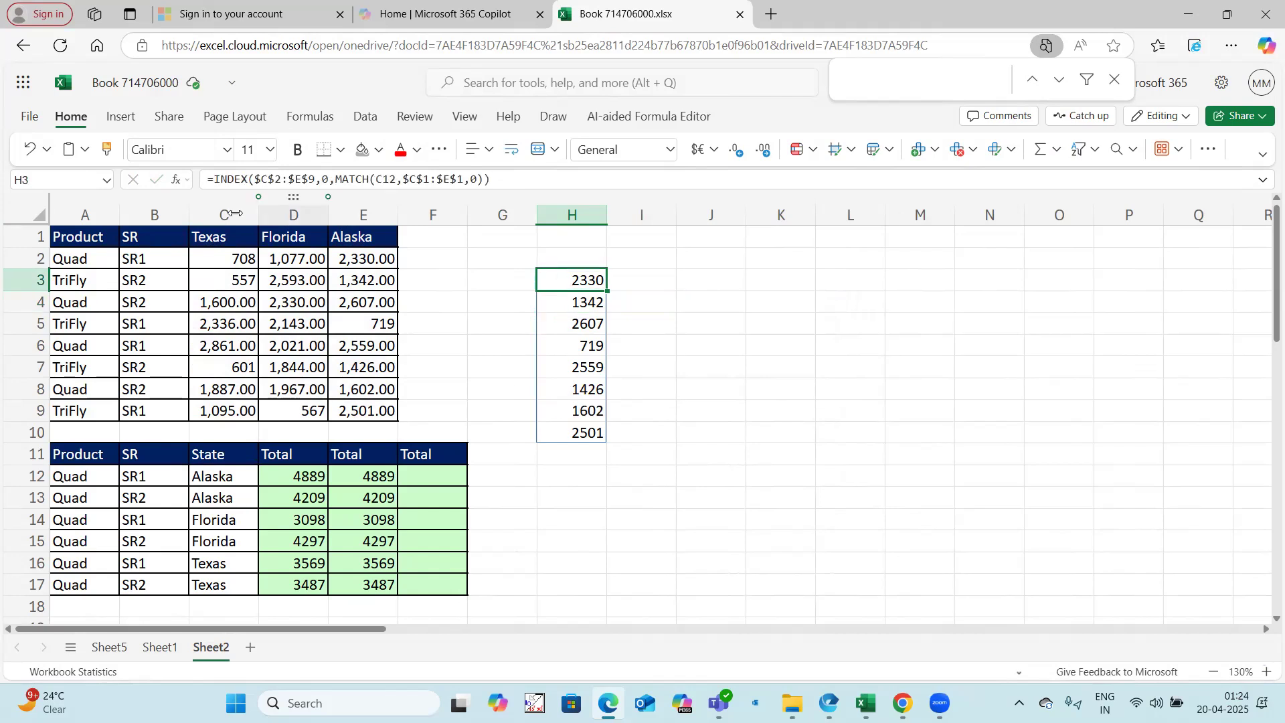
Step: Copy the SUMIFS with XLOOKUP formula from D12 and enter it unchanged in F12
{"action": "left_click", "coordinate": [261, 475]}
{"action": "left_click", "coordinate": [380, 178]}
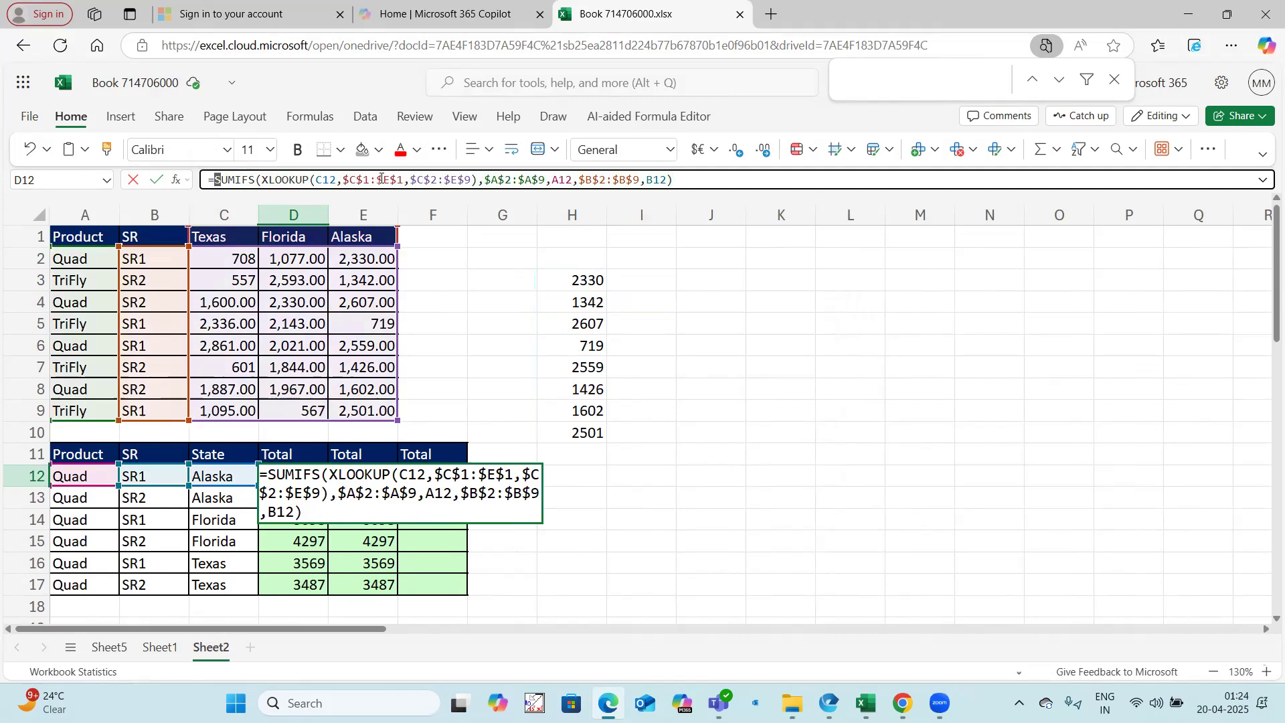
{"action": "left_click", "coordinate": [712, 178], "text": "shift"}
{"action": "key", "text": "Escape"}
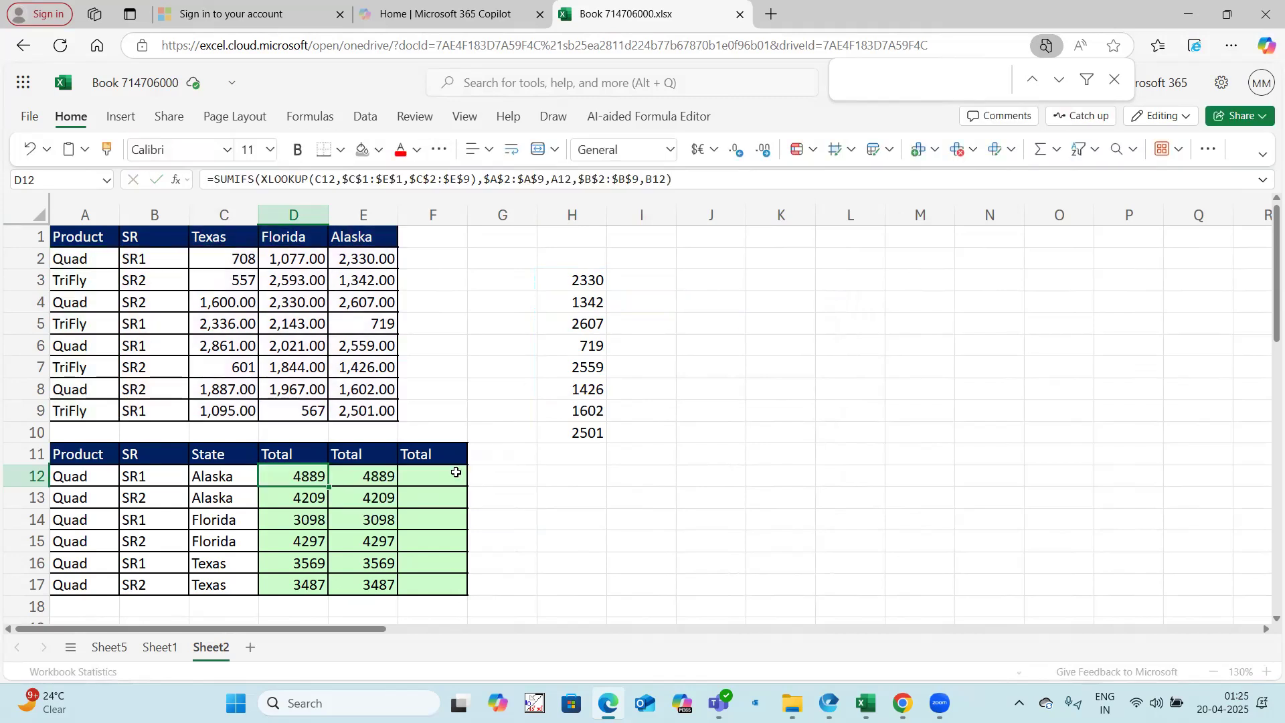
{"action": "left_click", "coordinate": [452, 476]}
{"action": "type", "text": "=SUMIFS(XLOOKUP(C12,$C$1:$E$1,$C$2:$E$9),$A$2:$A$9,A12,$B$2:$B$9,B12)"}
{"action": "key", "text": "Return"}
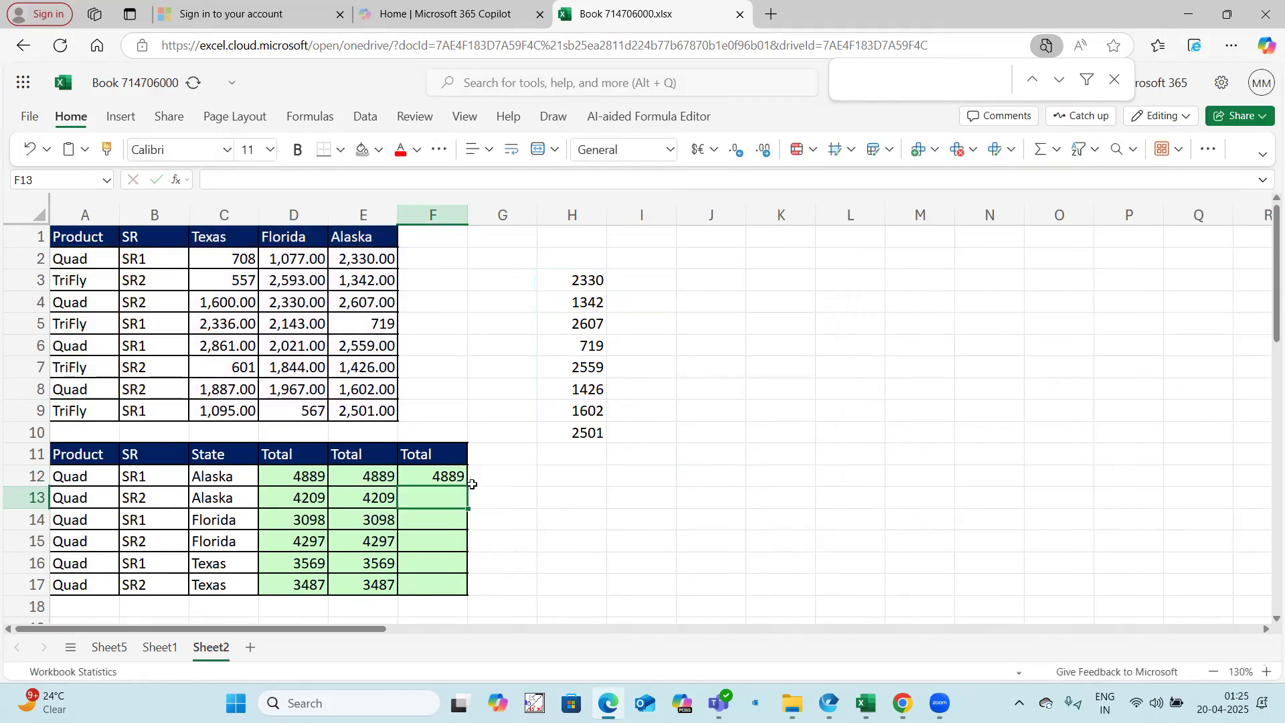
Step: Replace the XLOOKUP part of the F12 formula with INDEX($C$2:$E$9,0,MATCH(C12,$C$1:$E$1,0)) copied from H3
{"action": "left_click", "coordinate": [577, 278]}
{"action": "left_click_drag", "start_coordinate": [214, 179], "coordinate": [491, 179]}
{"action": "key", "text": "ctrl+c"}
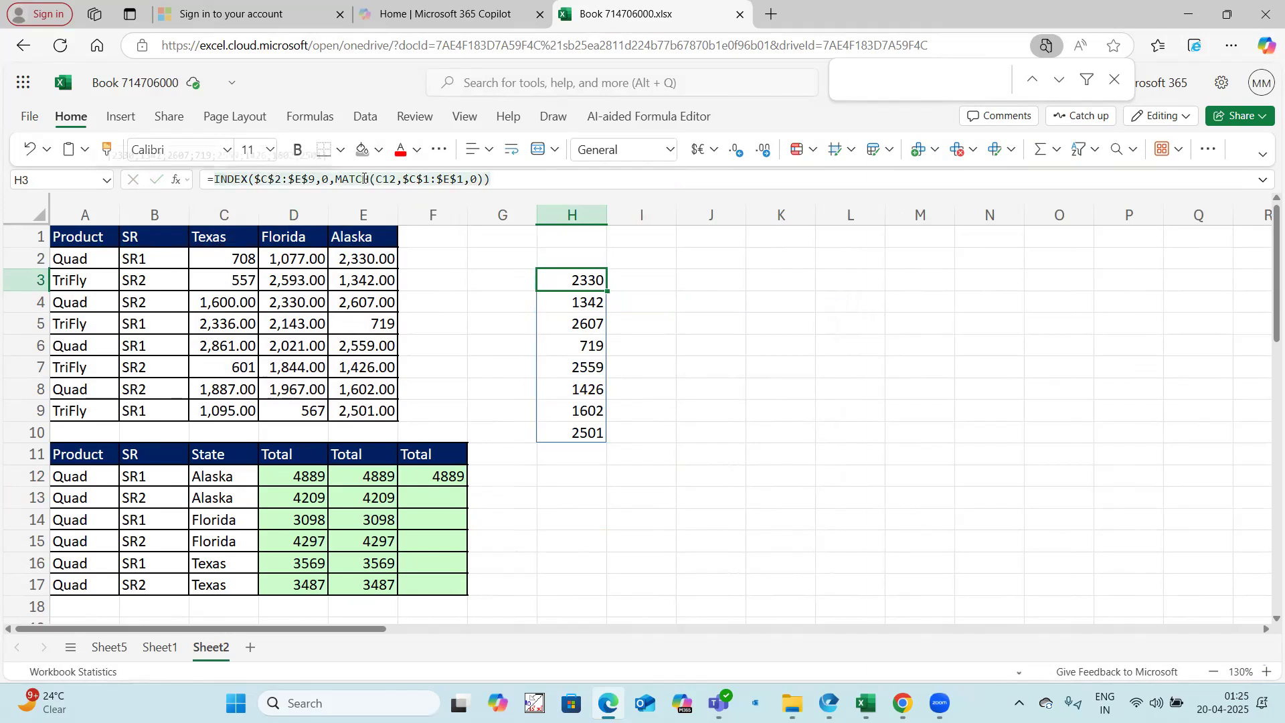
{"action": "left_click", "coordinate": [802, 350]}
{"action": "key", "text": "Escape"}
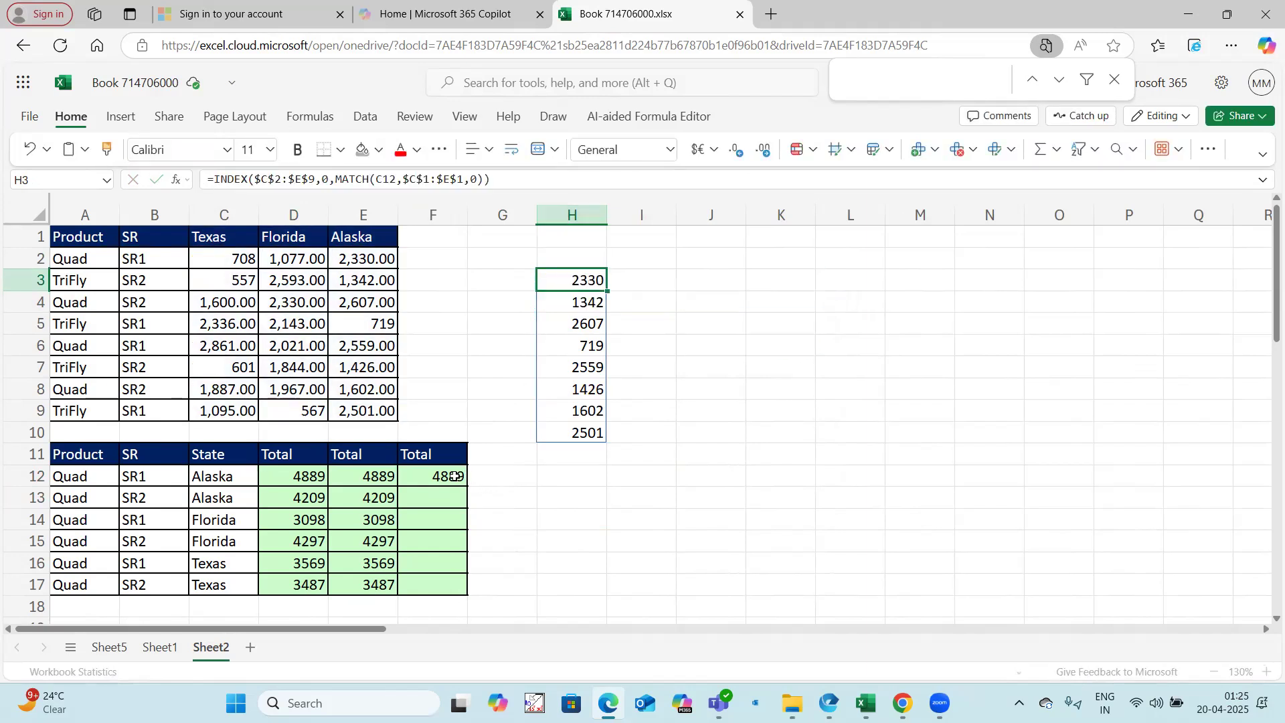
{"action": "left_click", "coordinate": [454, 476]}
{"action": "left_click_drag", "start_coordinate": [477, 179], "coordinate": [267, 180]}
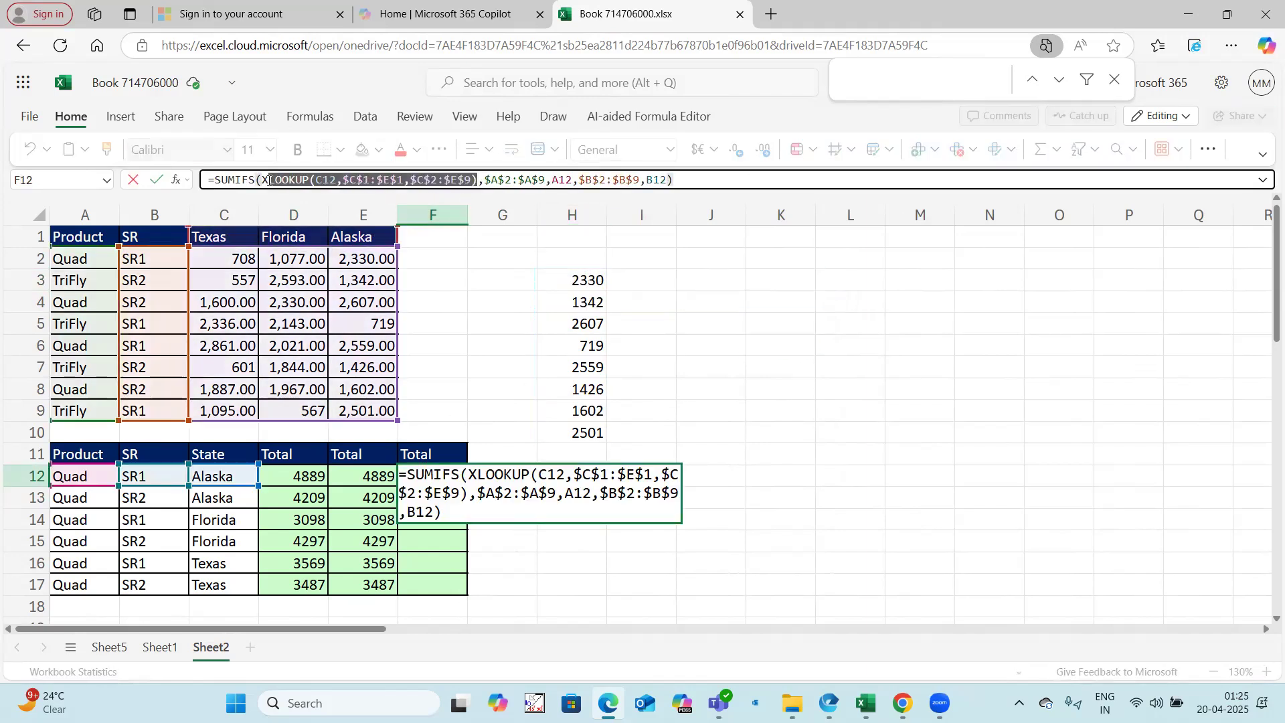
{"action": "key", "text": "ctrl+v"}
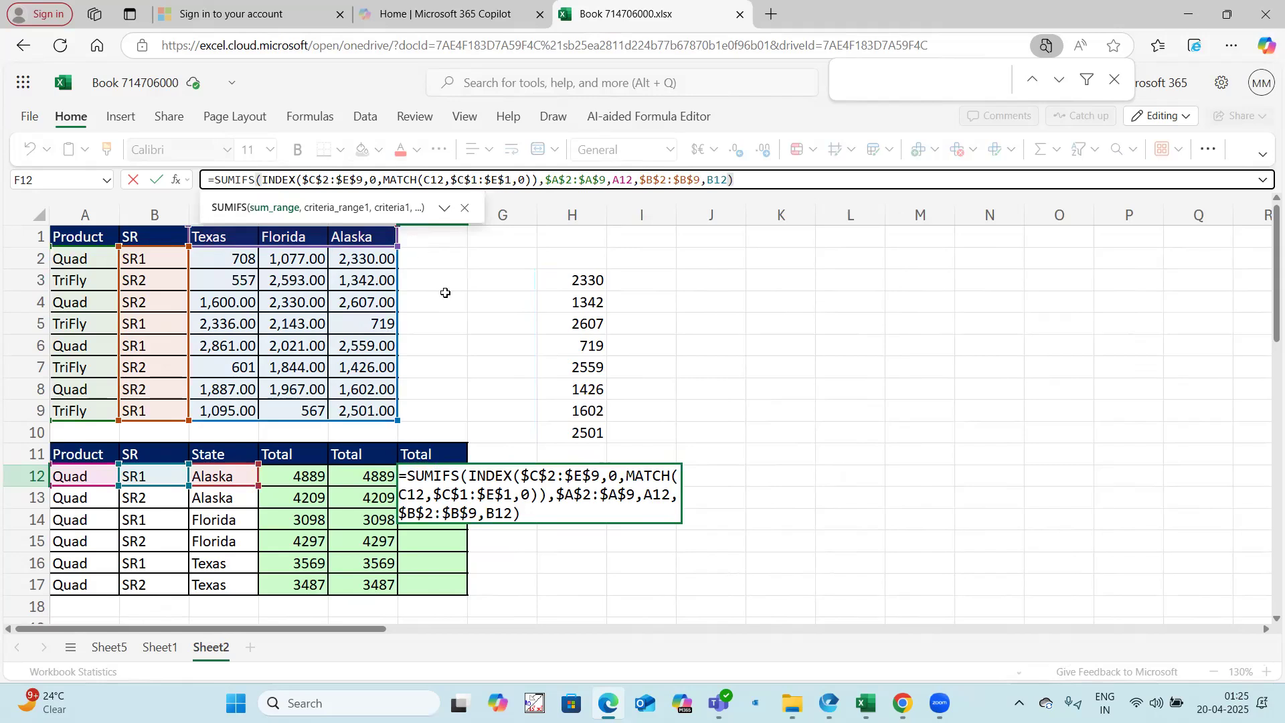
{"action": "key", "text": "Return"}
{"action": "key", "text": "Up"}
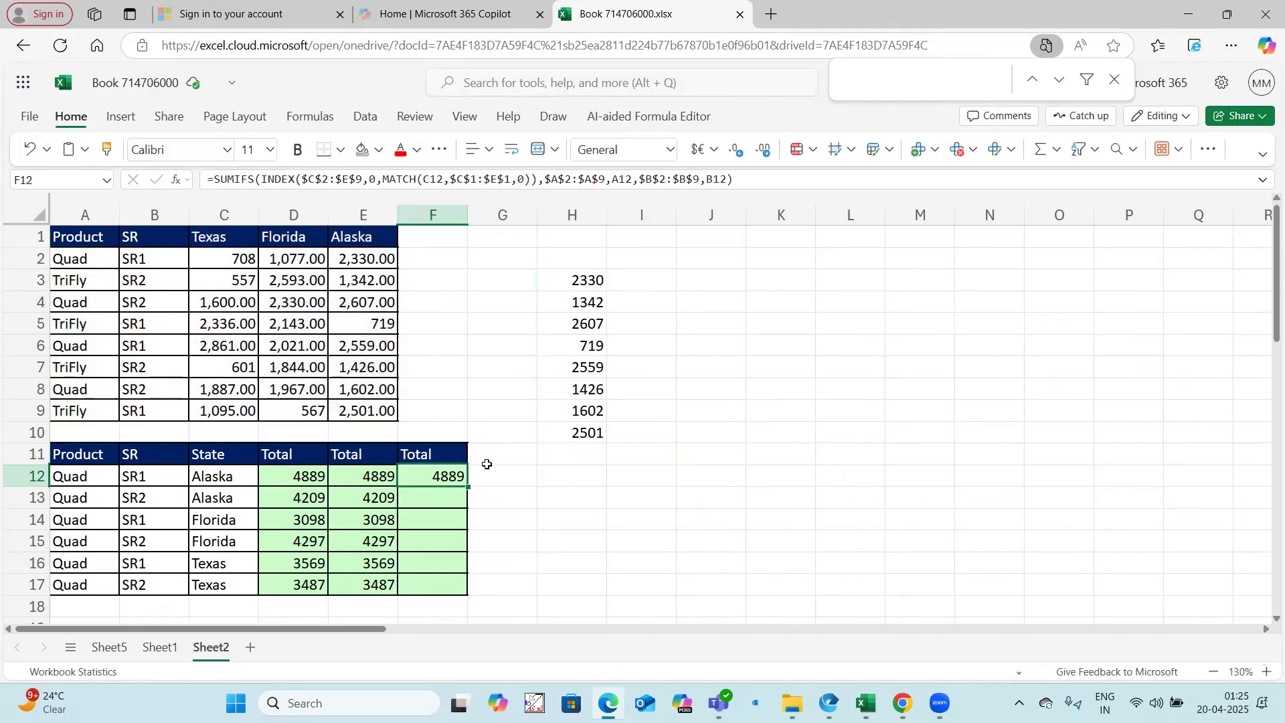
Step: Fill the F12 formula down through F17 and clear the helper results in H3:H10
{"action": "left_click_drag", "start_coordinate": [466, 486], "coordinate": [450, 582]}
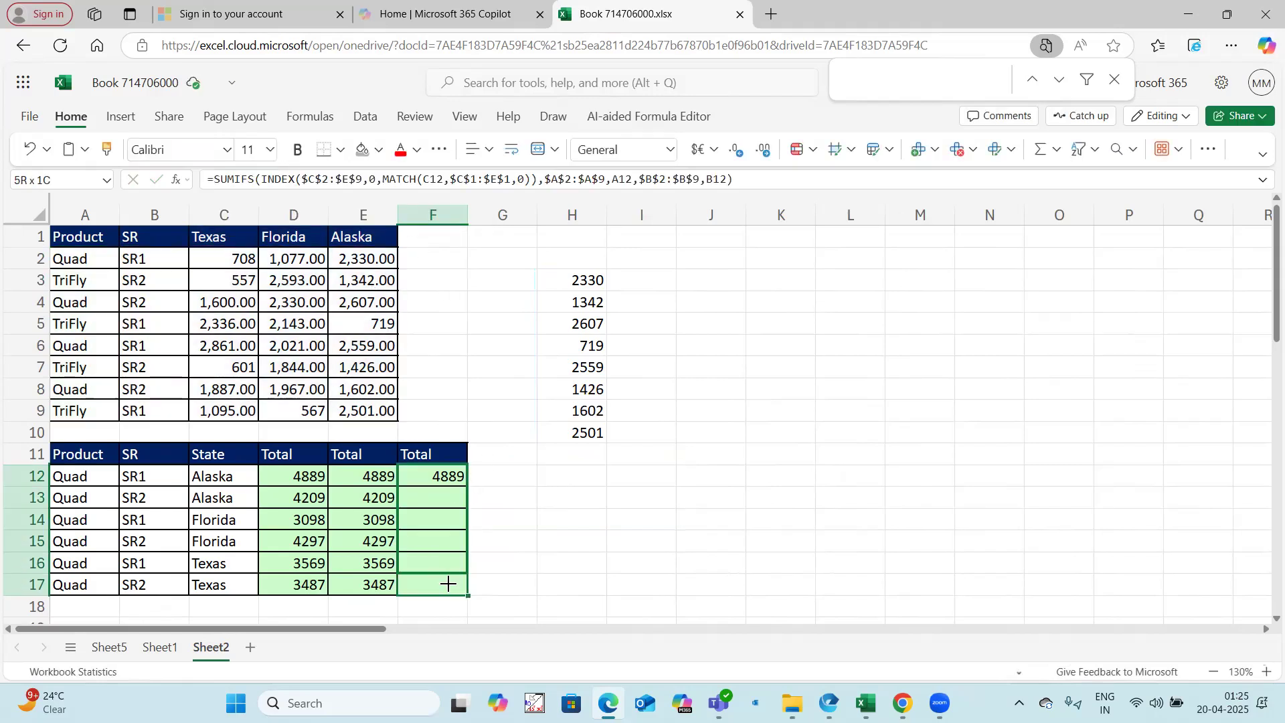
{"action": "left_click", "coordinate": [573, 282]}
{"action": "left_click", "coordinate": [577, 431], "text": "shift"}
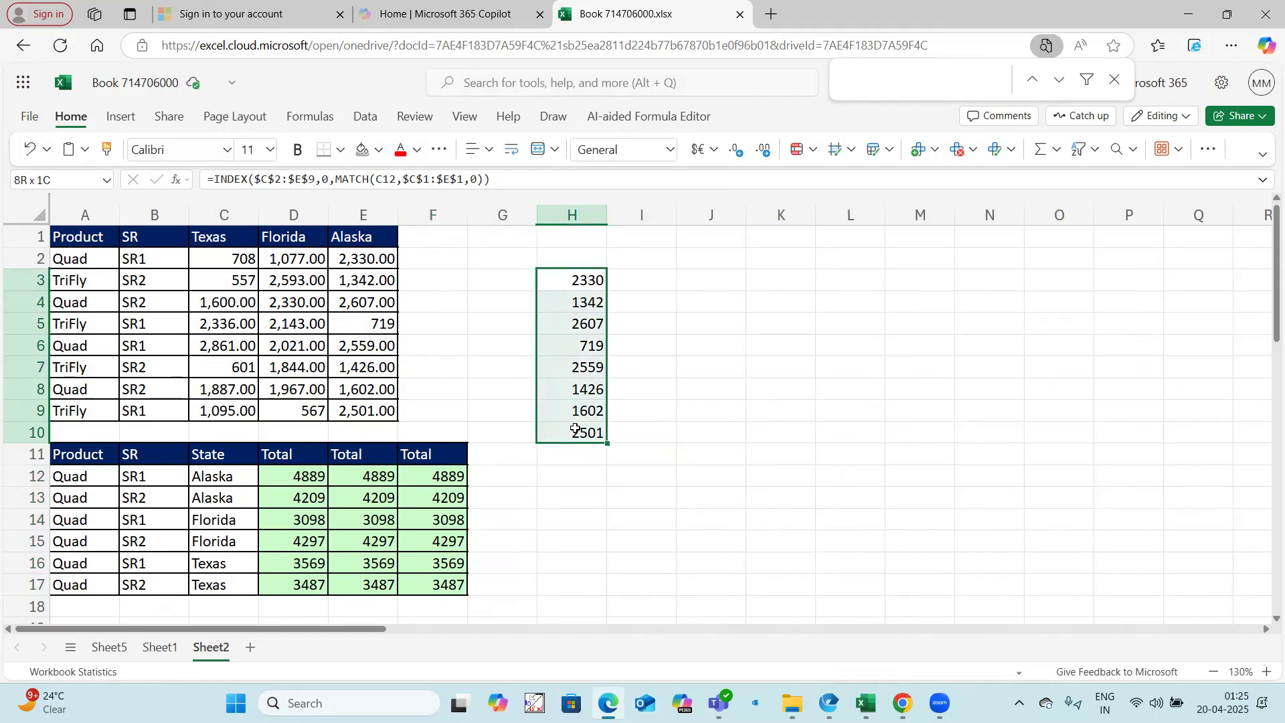
{"action": "key", "text": "Delete"}
Step: Review the three alternative total formulas in D12, E12 and F12
{"action": "left_click", "coordinate": [296, 482]}
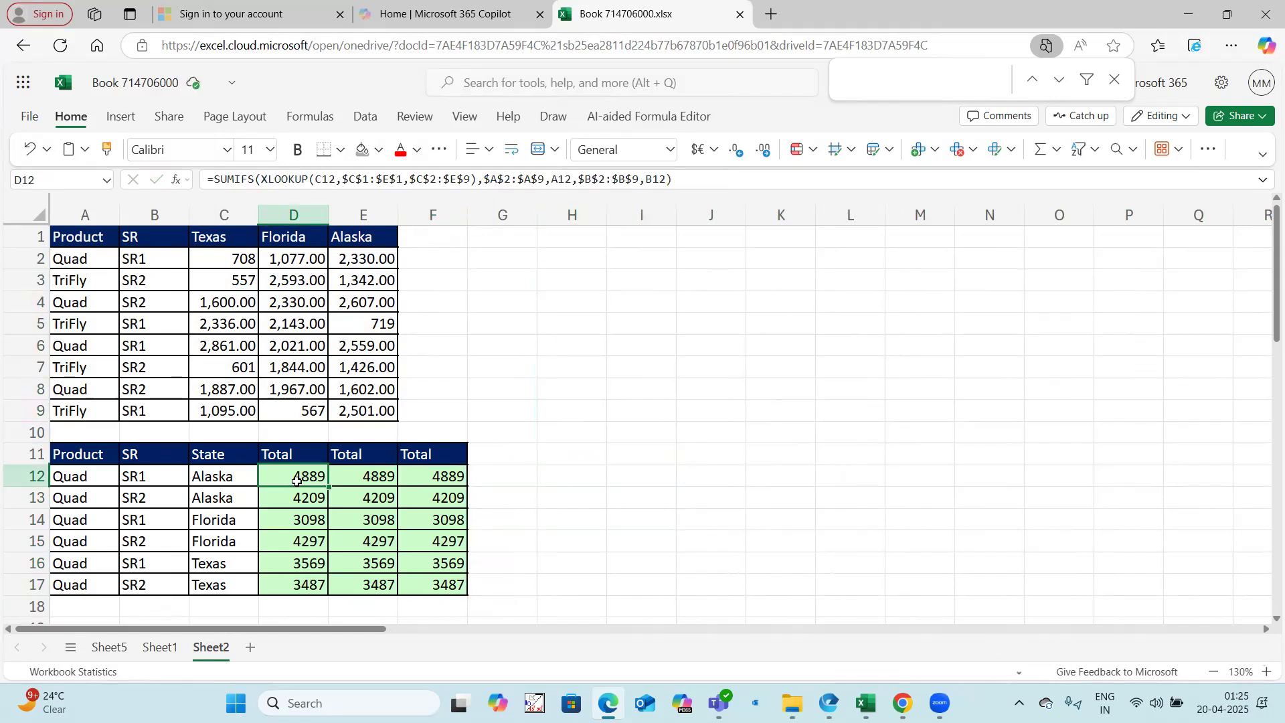
{"action": "left_click", "coordinate": [350, 472]}
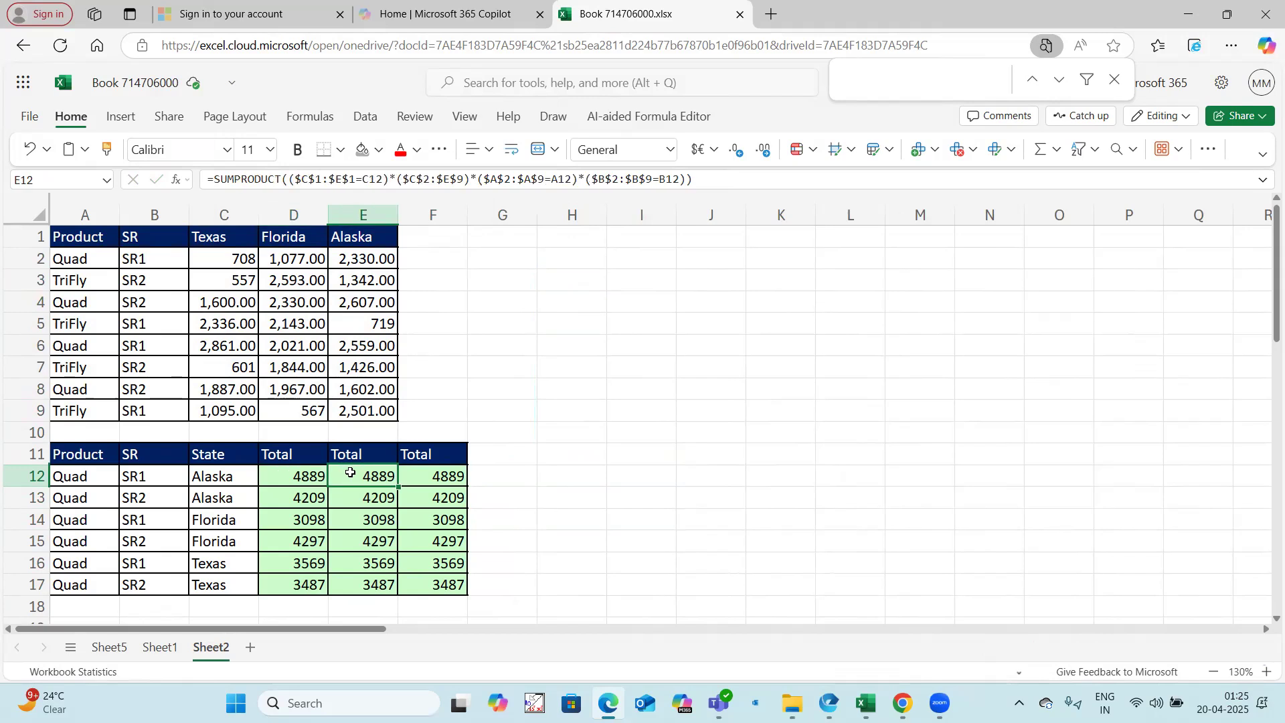
{"action": "left_click", "coordinate": [434, 477]}
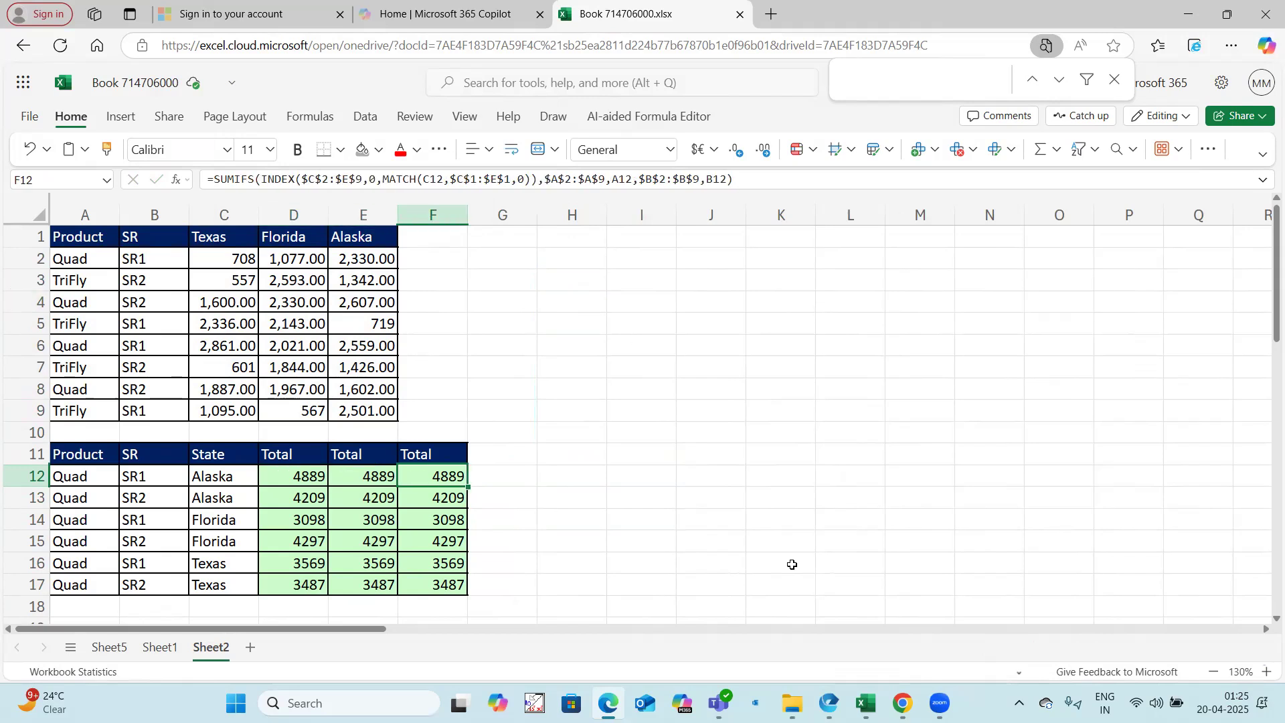
Step: Switch to the Sumifs vs Sumproduct Examples workbook in desktop Excel and review the SUMIFS product headers and month-year criteria on Example 4
{"action": "mouse_move", "coordinate": [865, 702]}
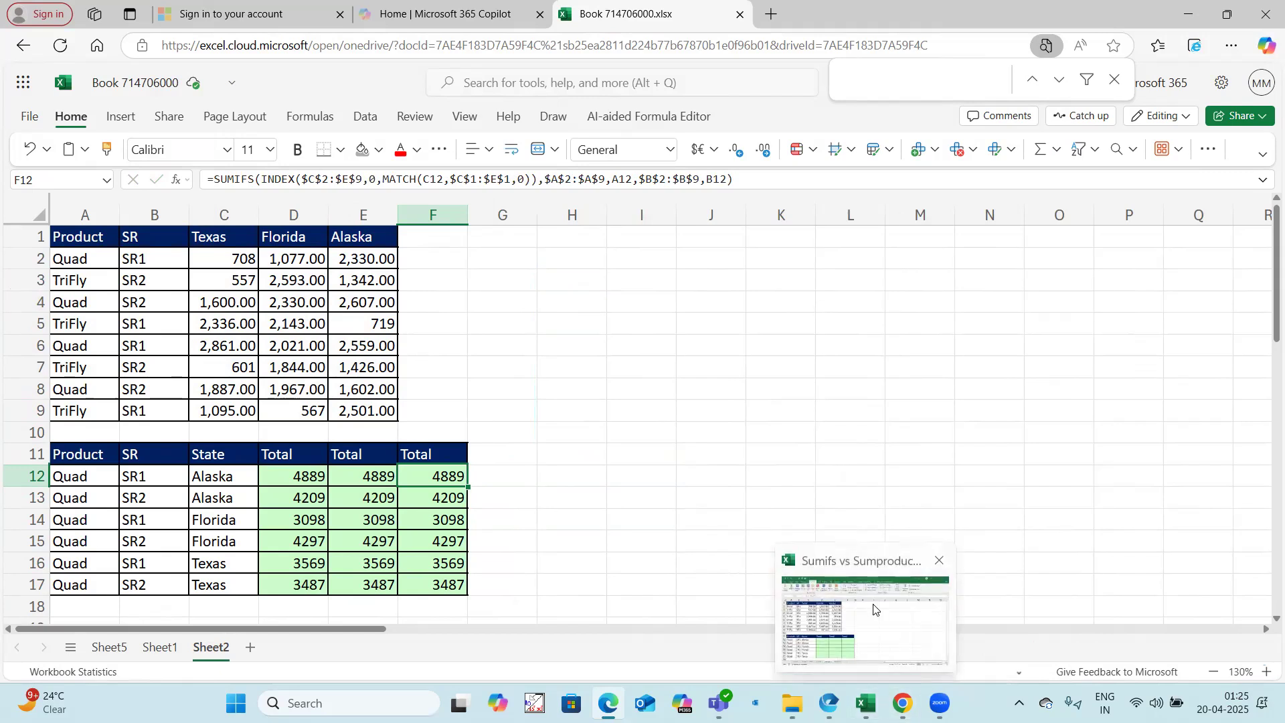
{"action": "left_click", "coordinate": [873, 609]}
{"action": "key", "text": "ctrl+Page_Down"}
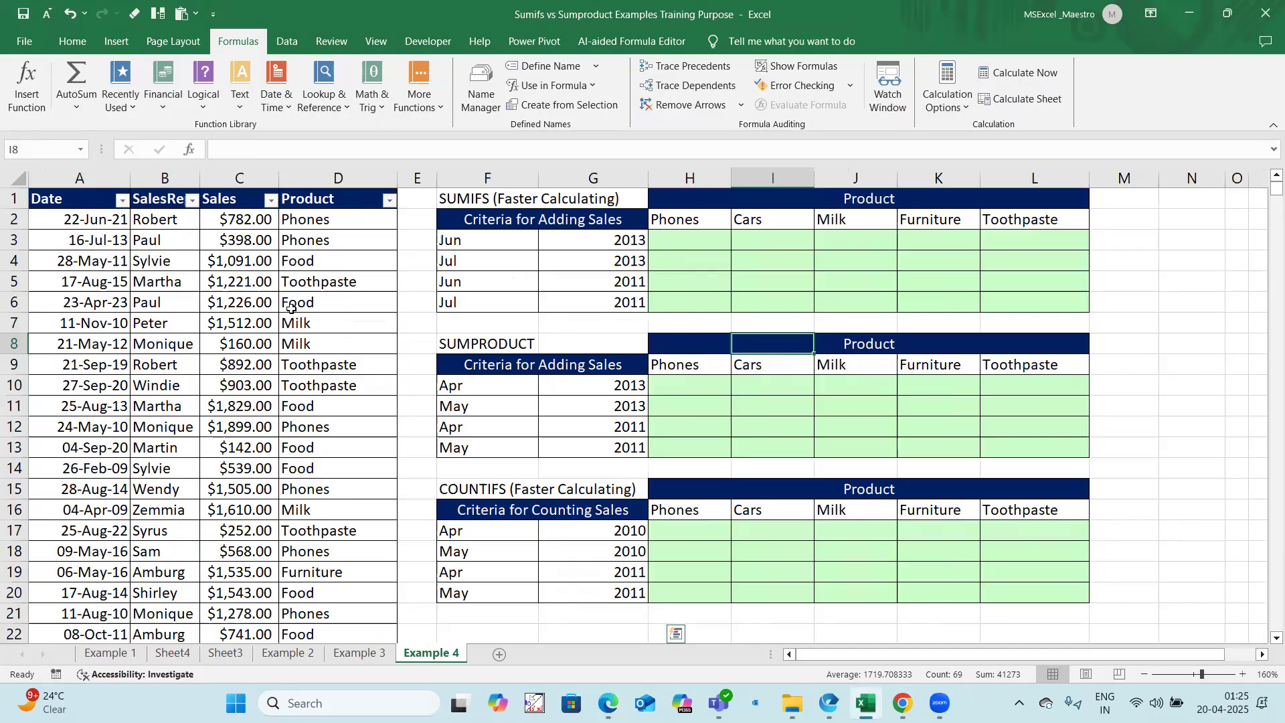
{"action": "key", "text": "ctrl+a"}
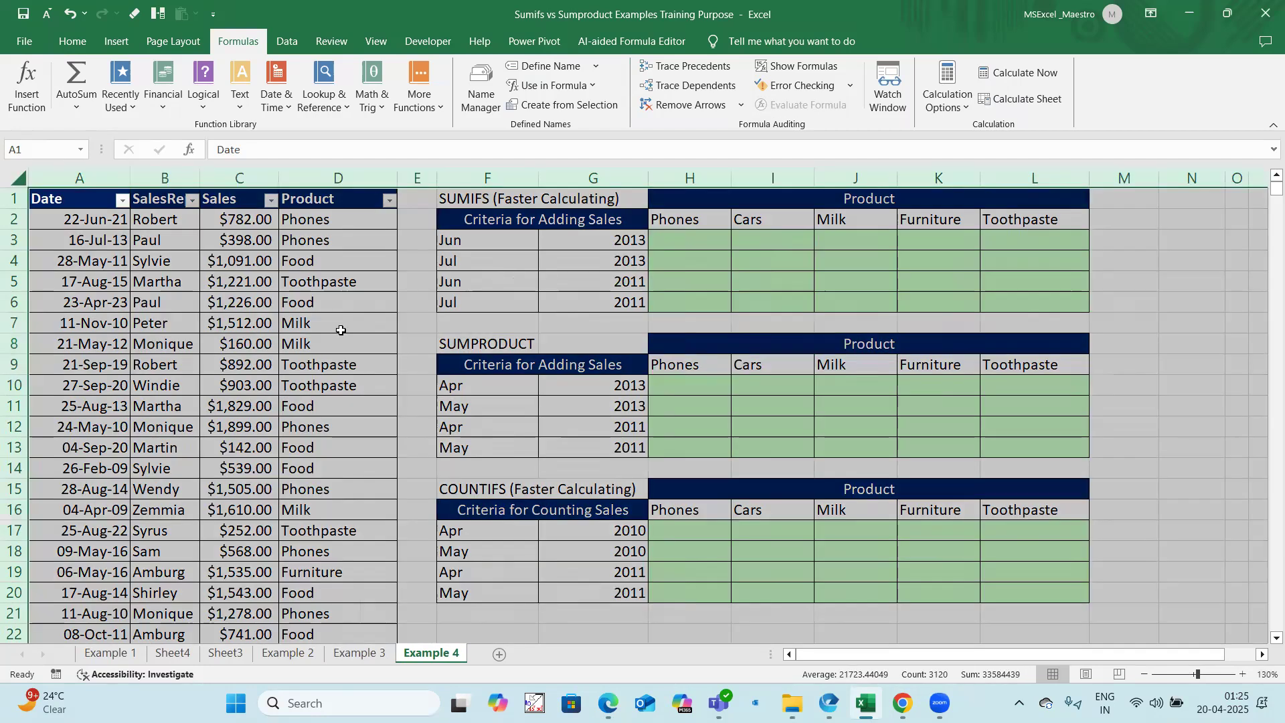
{"action": "left_click", "coordinate": [340, 331]}
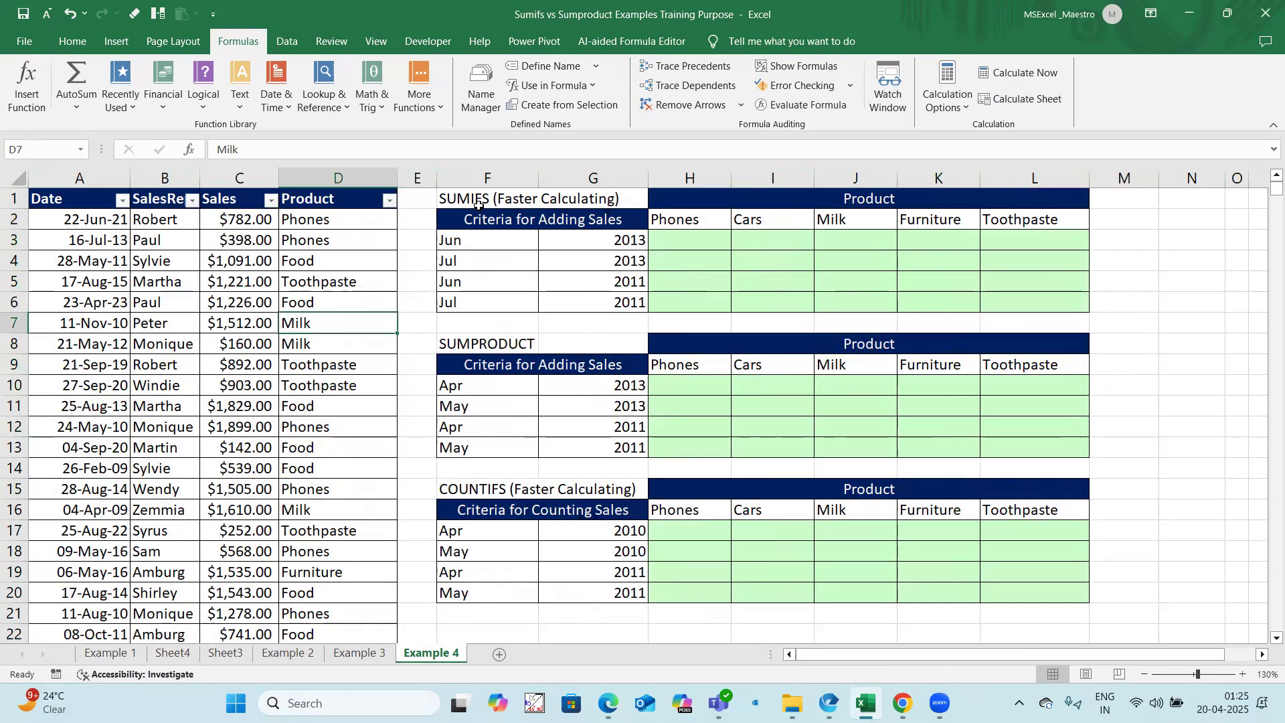
{"action": "left_click_drag", "start_coordinate": [687, 228], "coordinate": [1034, 219]}
{"action": "left_click_drag", "start_coordinate": [488, 239], "coordinate": [606, 305]}
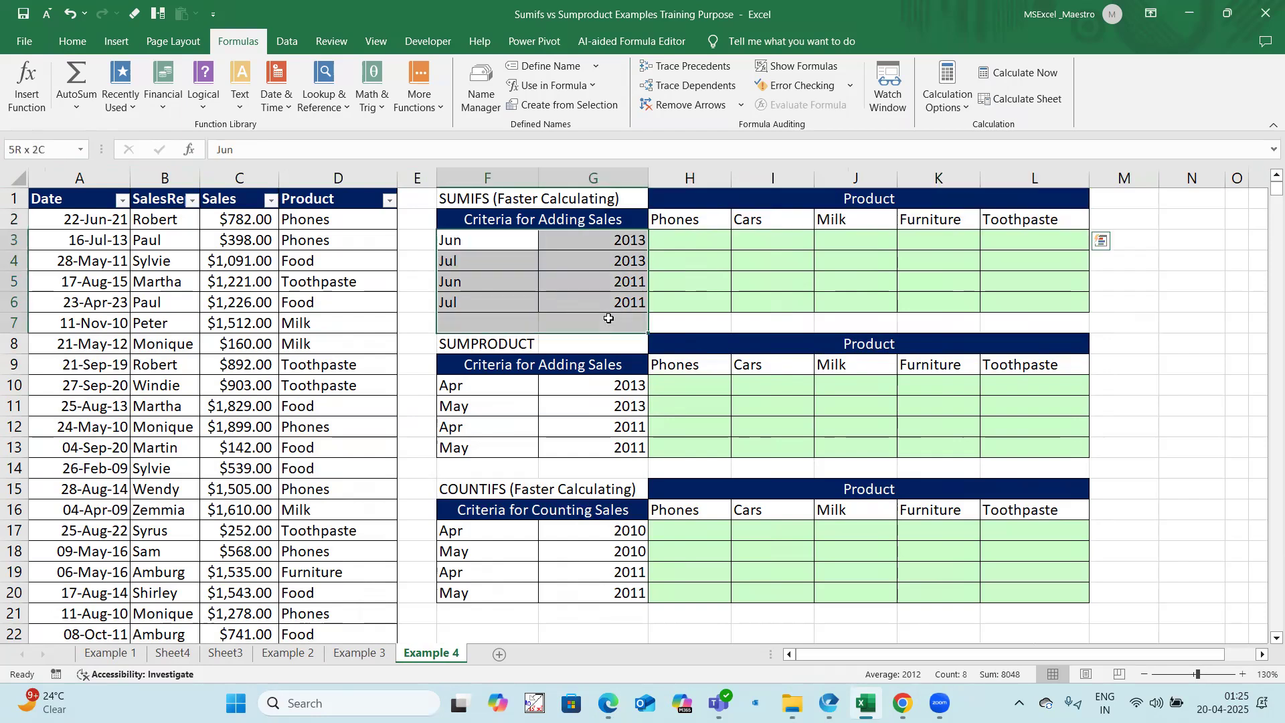
Step: Start a SUMIFS formula in H3 with the absolute Sales range $C$2:$C$768 as its sum range
{"action": "left_click", "coordinate": [687, 239]}
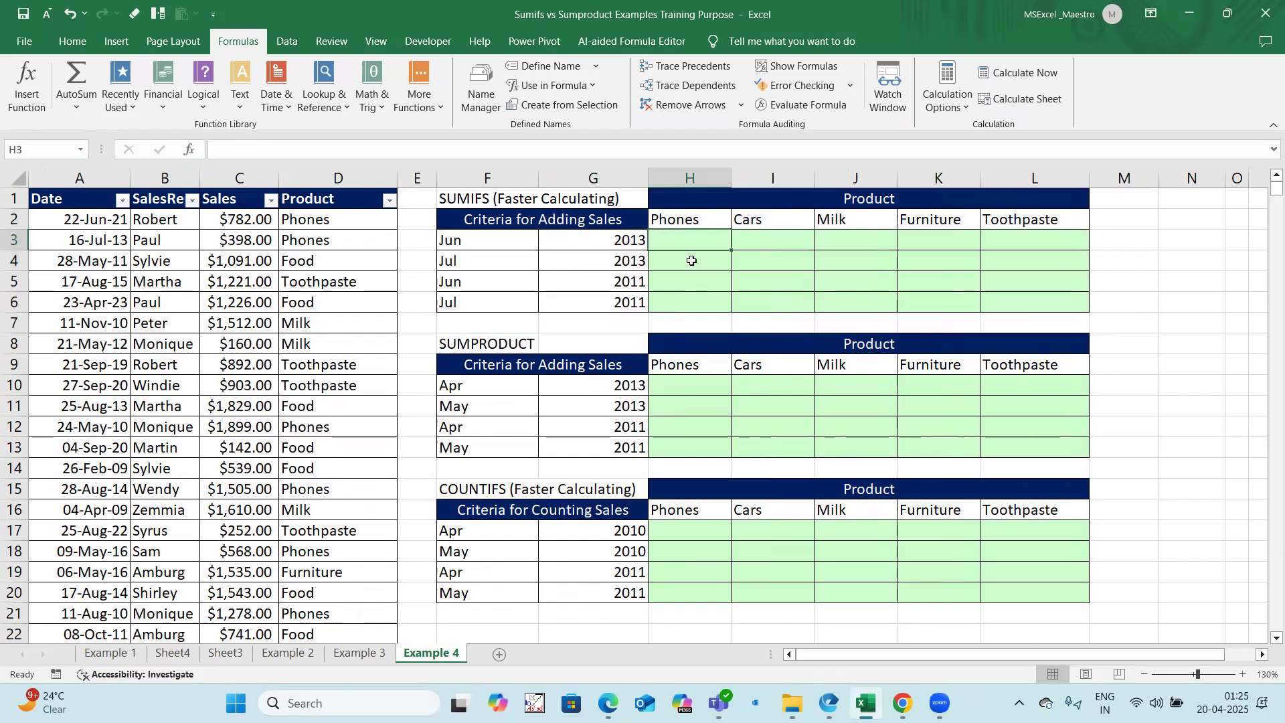
{"action": "type", "text": "=sumifs("}
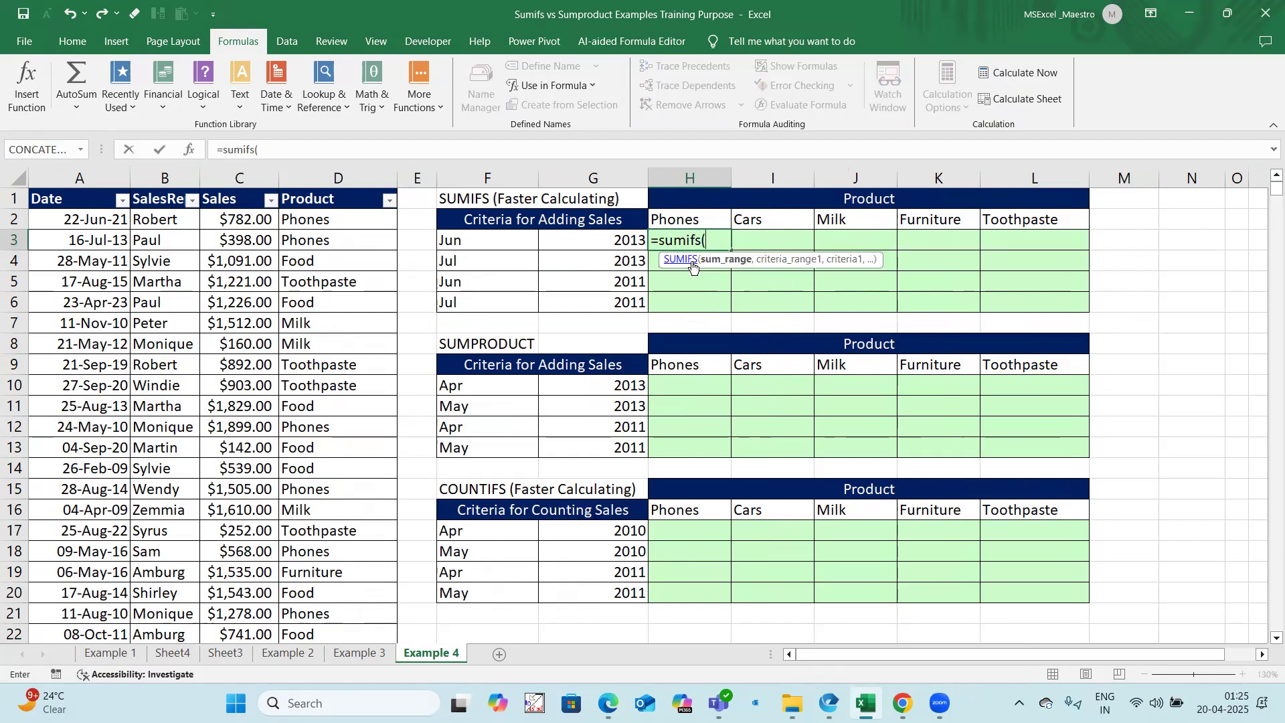
{"action": "left_click", "coordinate": [246, 215]}
{"action": "key", "text": "ctrl+shift+Down"}
{"action": "key", "text": "F4"}
{"action": "type", "text": ","}
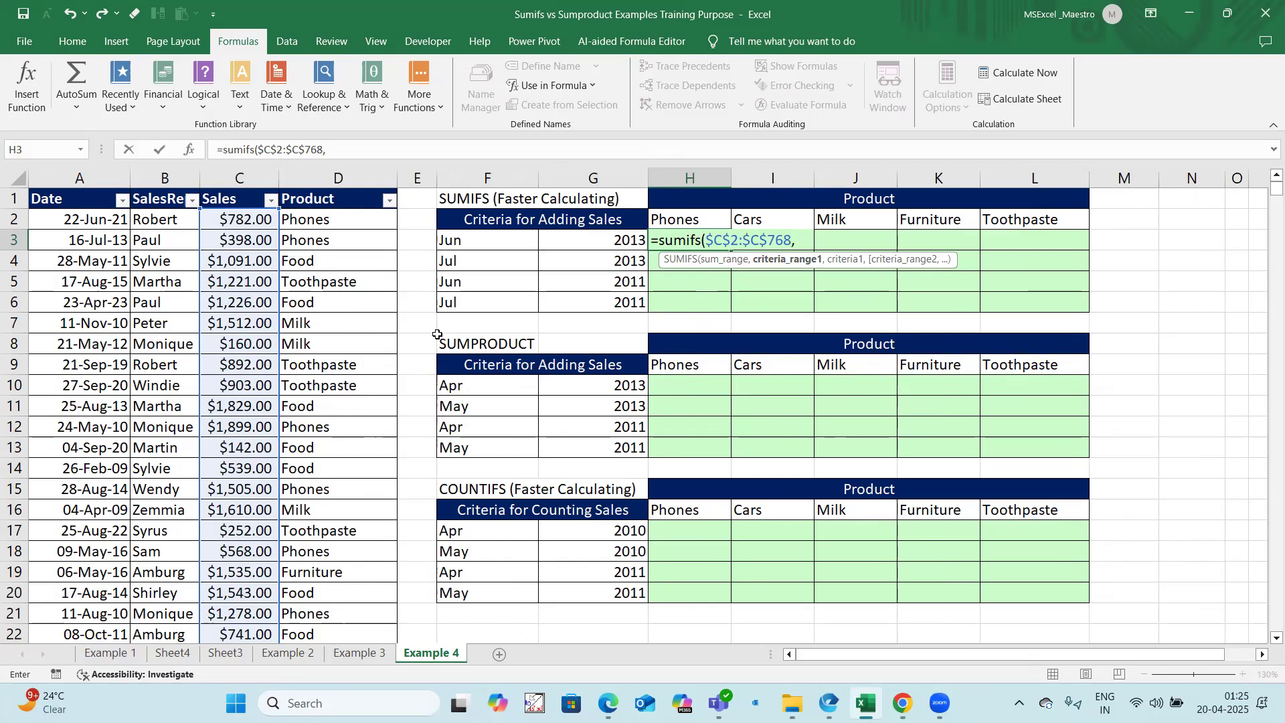
Step: Add the product condition to the H3 formula, using criteria range $D$2:$D$768 and criterion H$2
{"action": "left_click", "coordinate": [314, 222]}
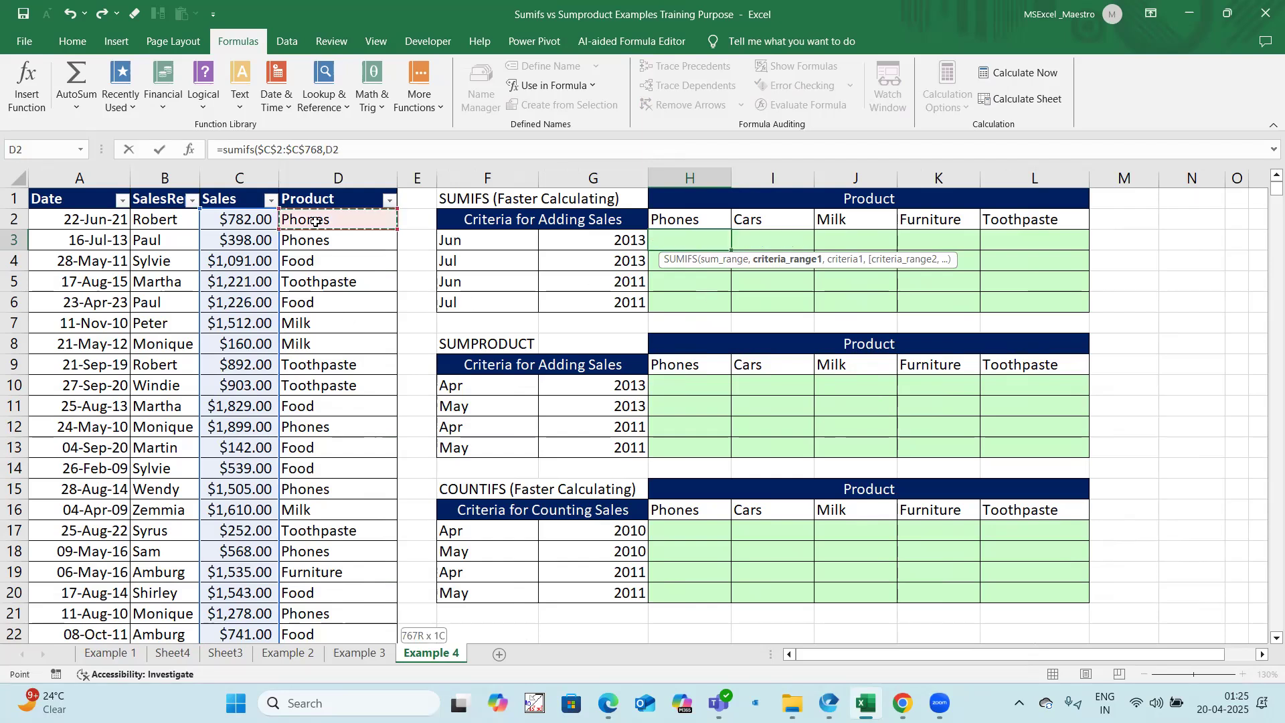
{"action": "key", "text": "ctrl+shift+Down"}
{"action": "key", "text": "F4"}
{"action": "type", "text": ","}
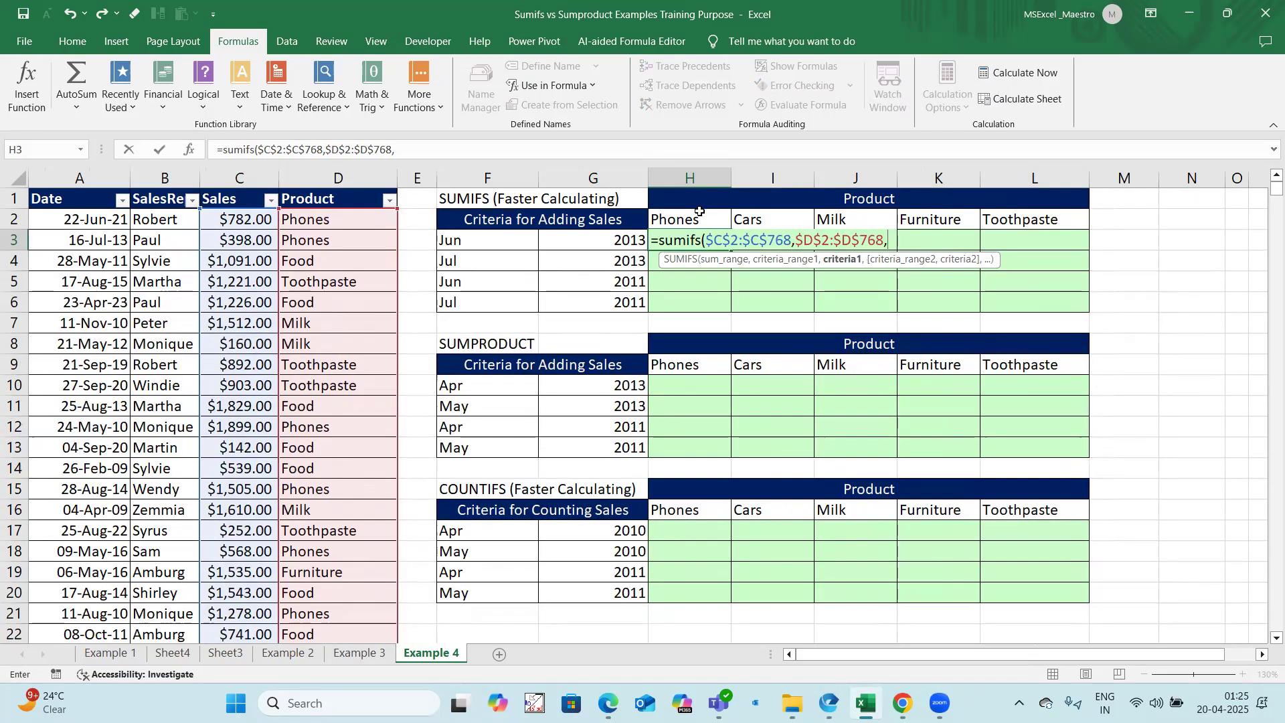
{"action": "key", "text": "Up"}
{"action": "key", "text": "F4"}
{"action": "key", "text": "F4"}
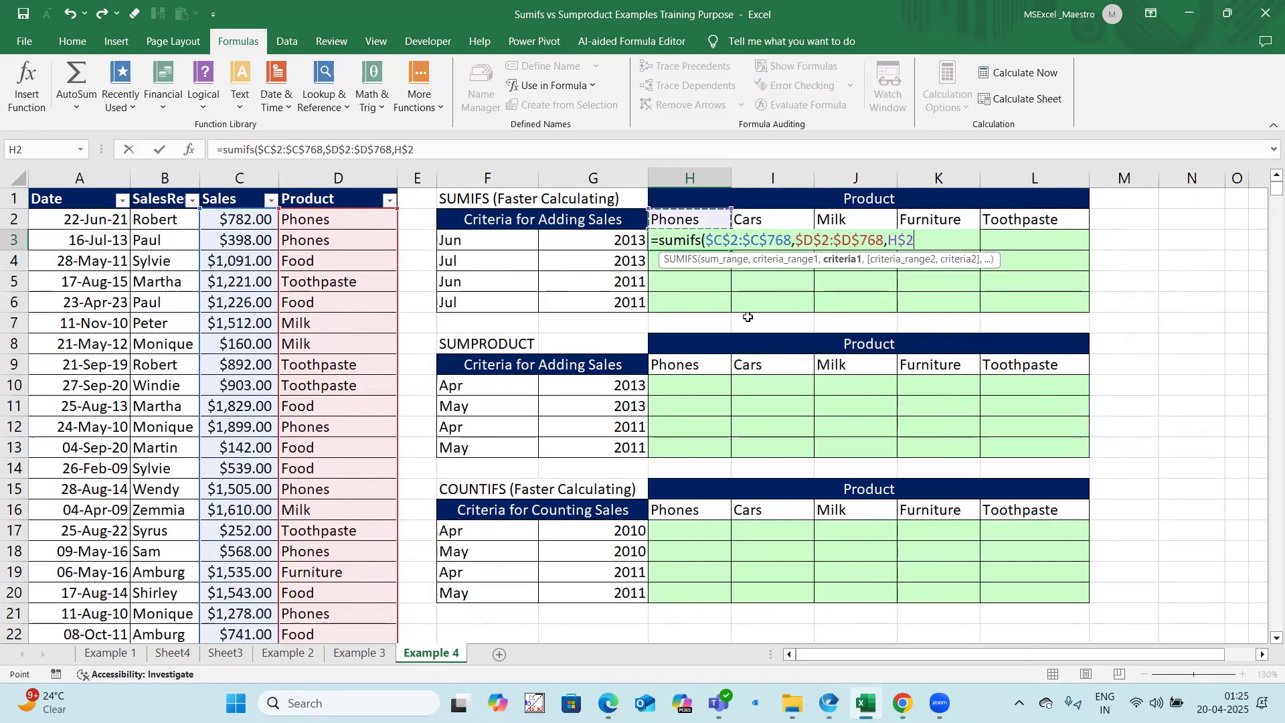
{"action": "type", "text": ","}
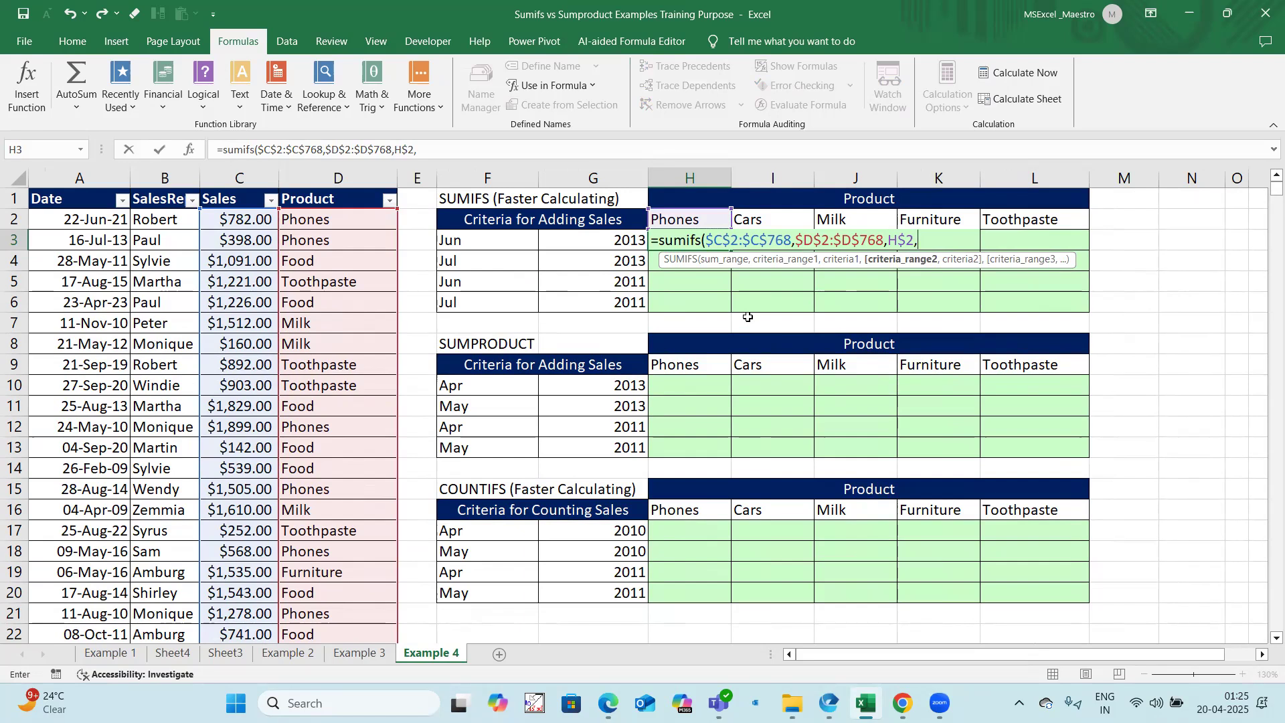
Step: Add the start-date condition with criteria range $A$2:$A$768 and criterion ">="& 1&F3&G3
{"action": "left_click", "coordinate": [116, 218]}
{"action": "key", "text": "ctrl+shift+Down"}
{"action": "key", "text": "F4"}
{"action": "type", "text": ","}
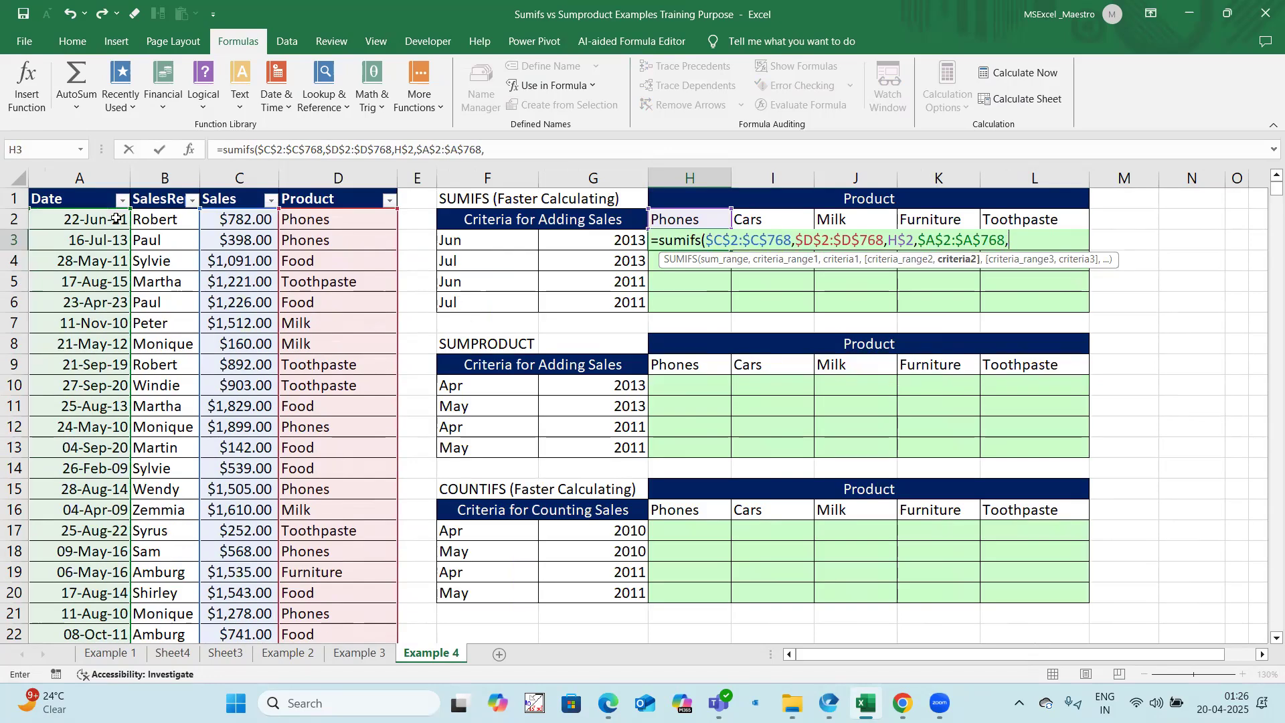
{"action": "type", "text": "\">=\"& 1&"}
{"action": "left_click", "coordinate": [475, 241]}
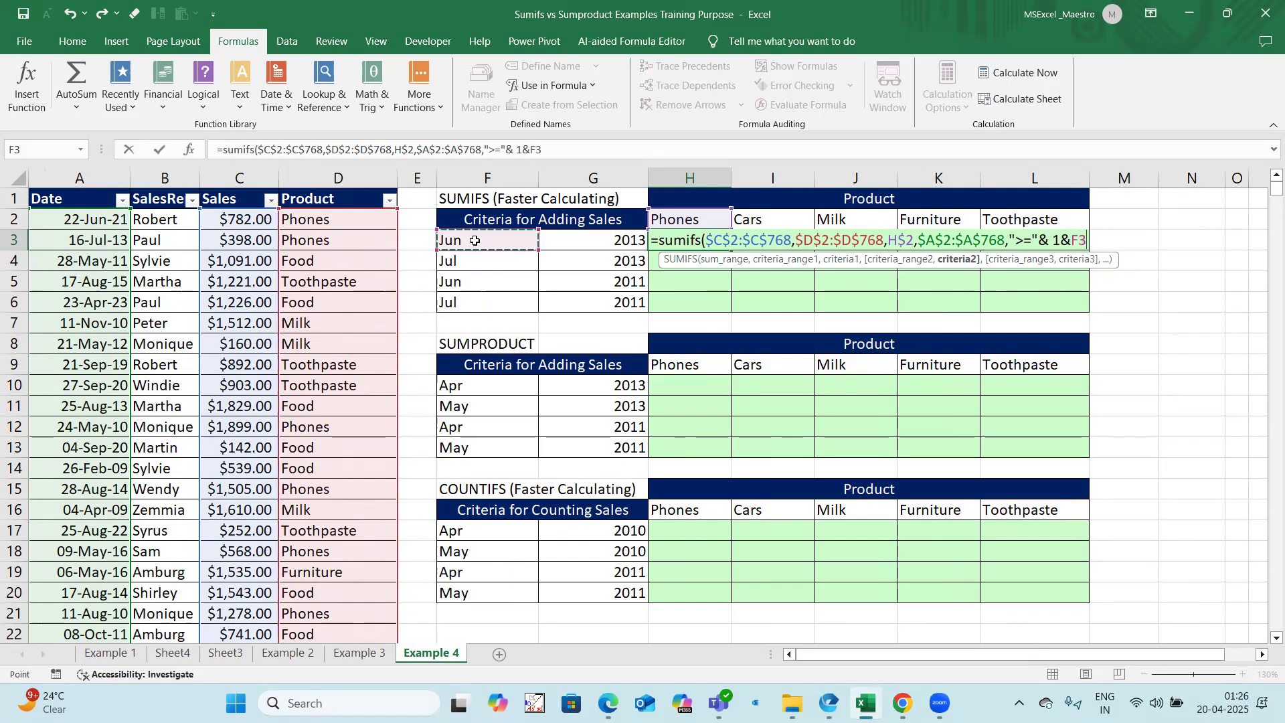
{"action": "type", "text": "&"}
{"action": "left_click", "coordinate": [587, 239]}
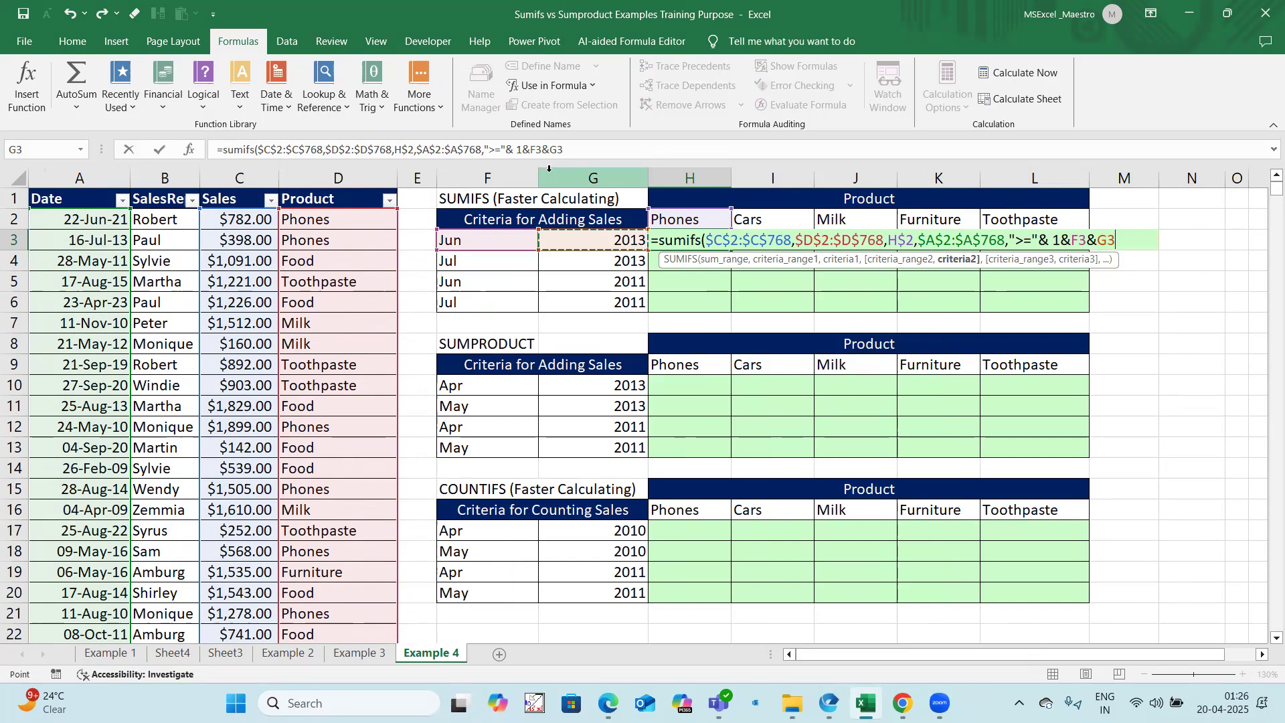
Step: Lock the columns of the month and year references in the start-date criterion as $F3 and $G3, and end that argument
{"action": "left_click_drag", "start_coordinate": [515, 148], "coordinate": [584, 145]}
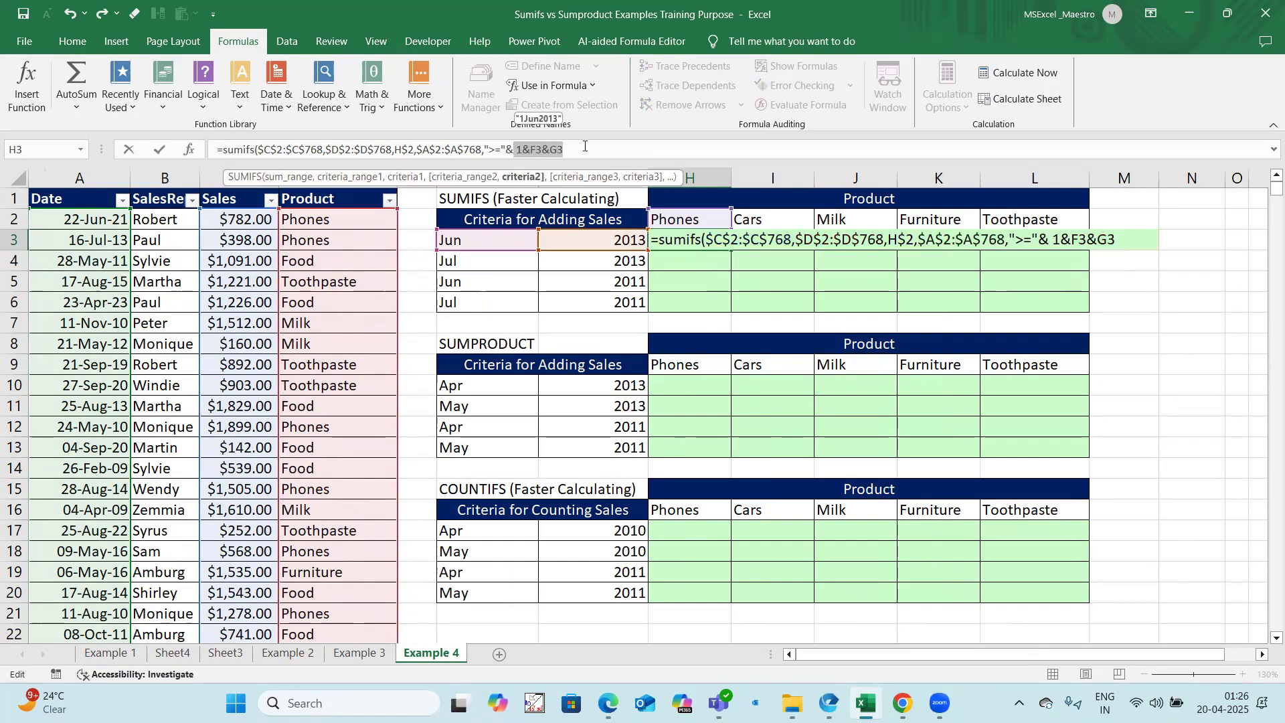
{"action": "key", "text": "F4"}
{"action": "key", "text": "F4"}
{"action": "key", "text": "F4"}
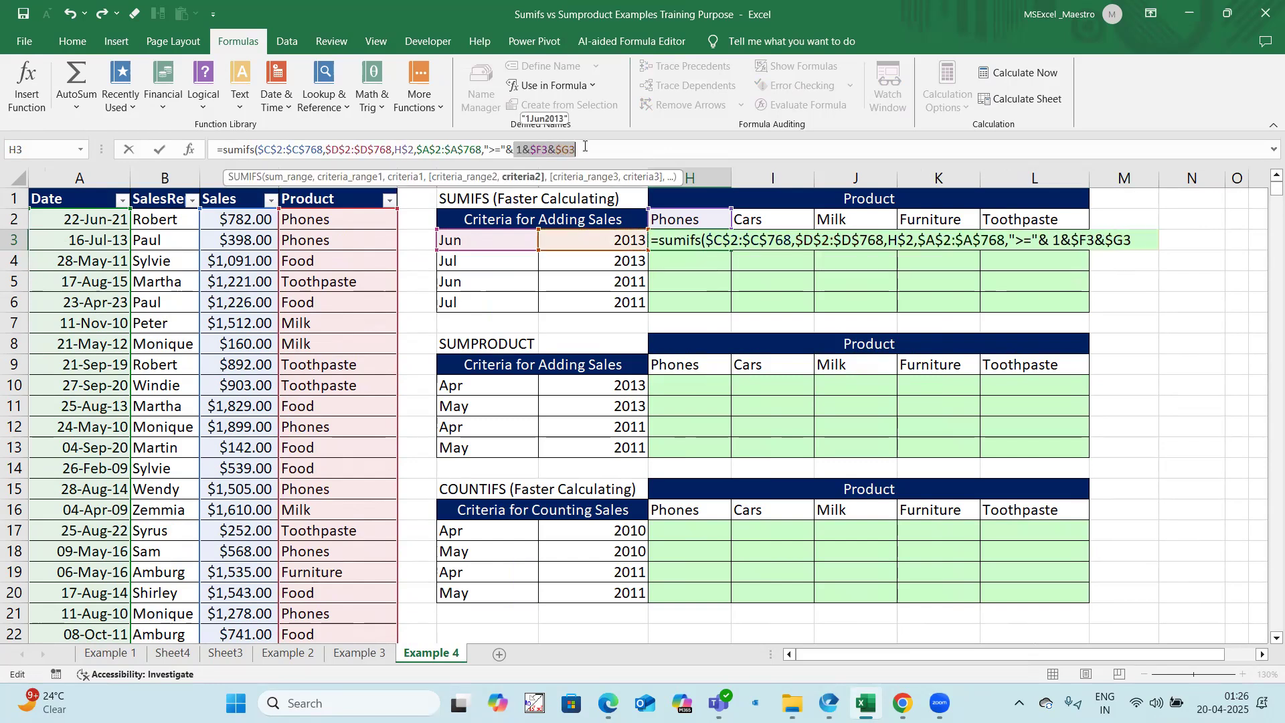
{"action": "left_click", "coordinate": [585, 146]}
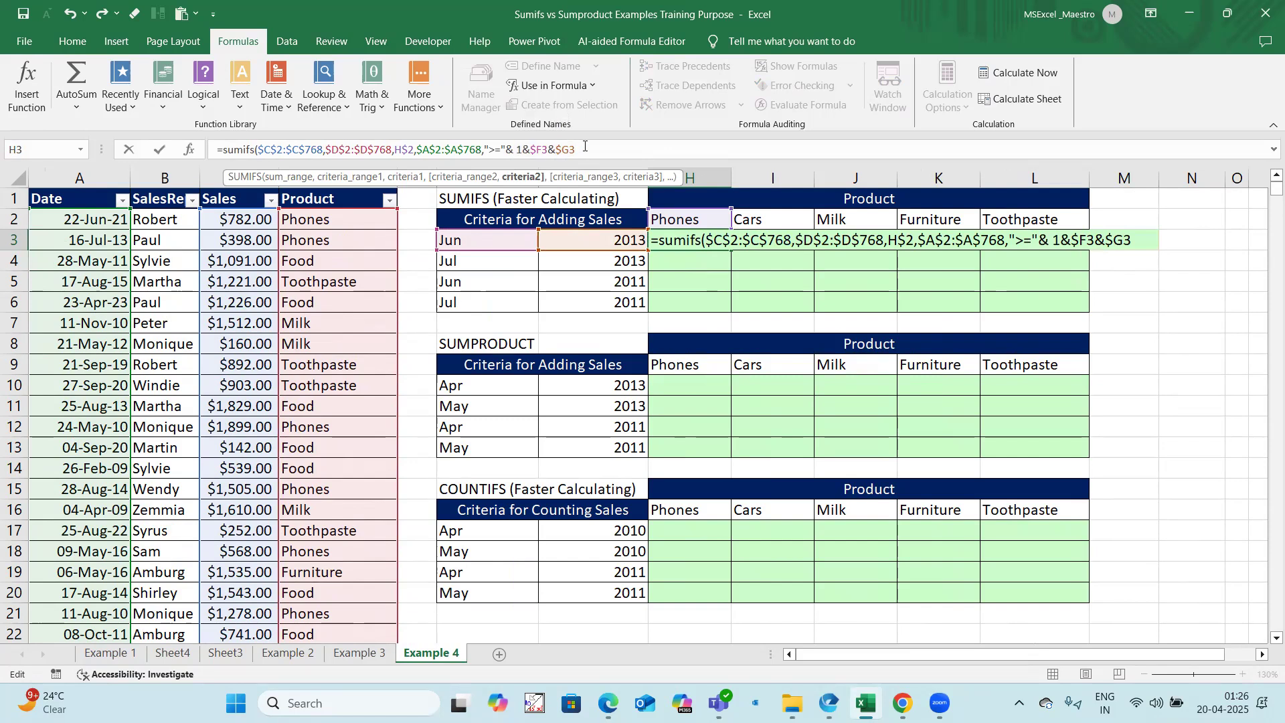
{"action": "type", "text": ","}
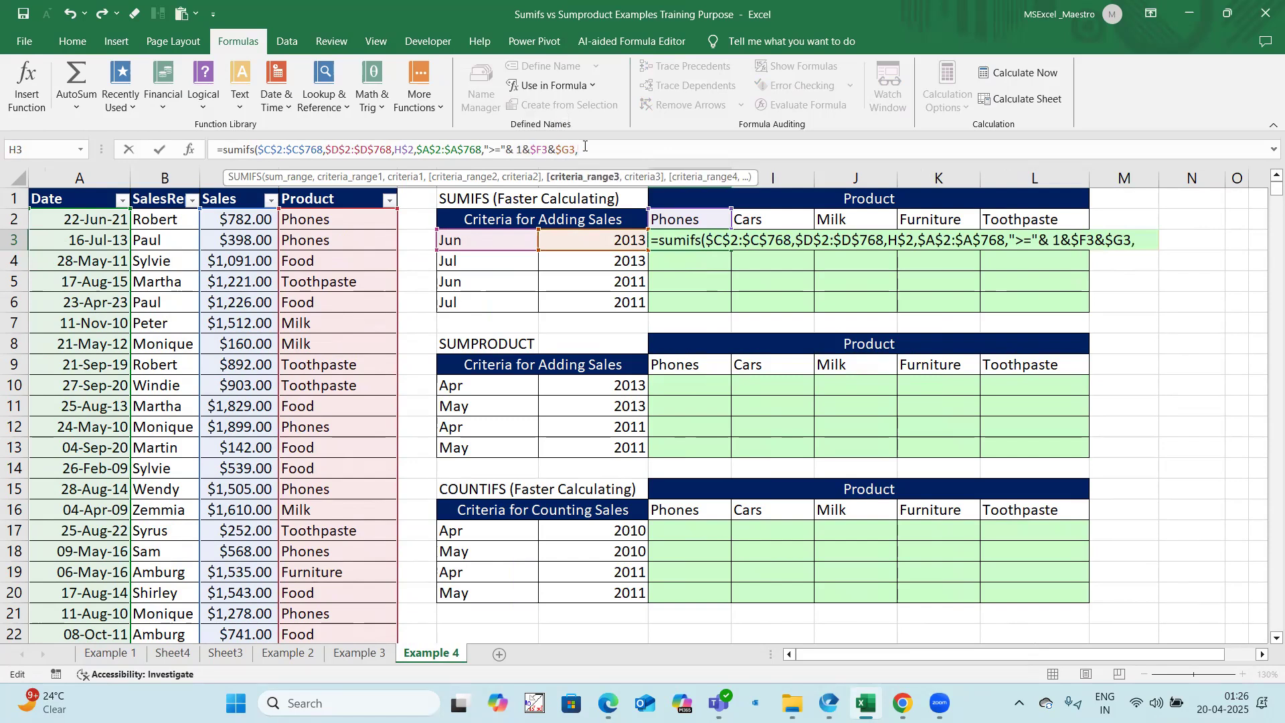
Step: Add the absolute Date range $A$2:$A$768 as the third criteria range of the H3 SUMIFS formula
{"action": "left_click", "coordinate": [107, 219]}
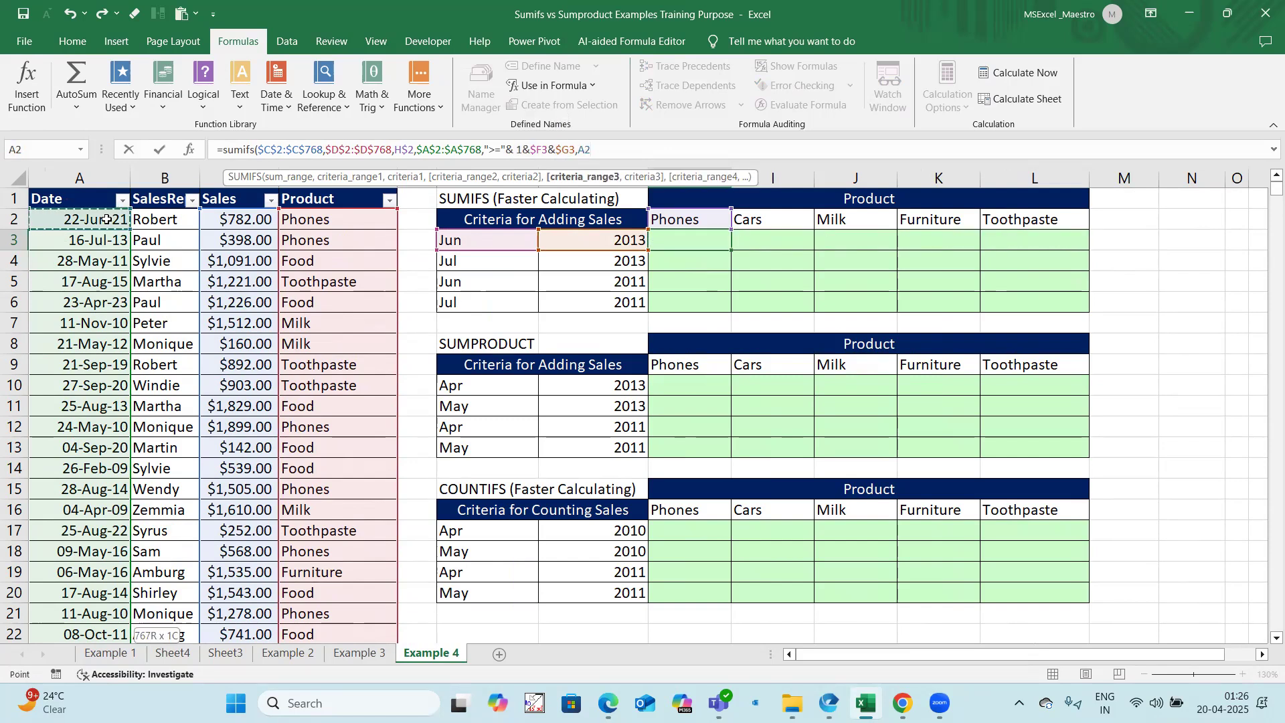
{"action": "key", "text": "ctrl+shift+Down"}
{"action": "key", "text": "F4"}
{"action": "type", "text": ","}
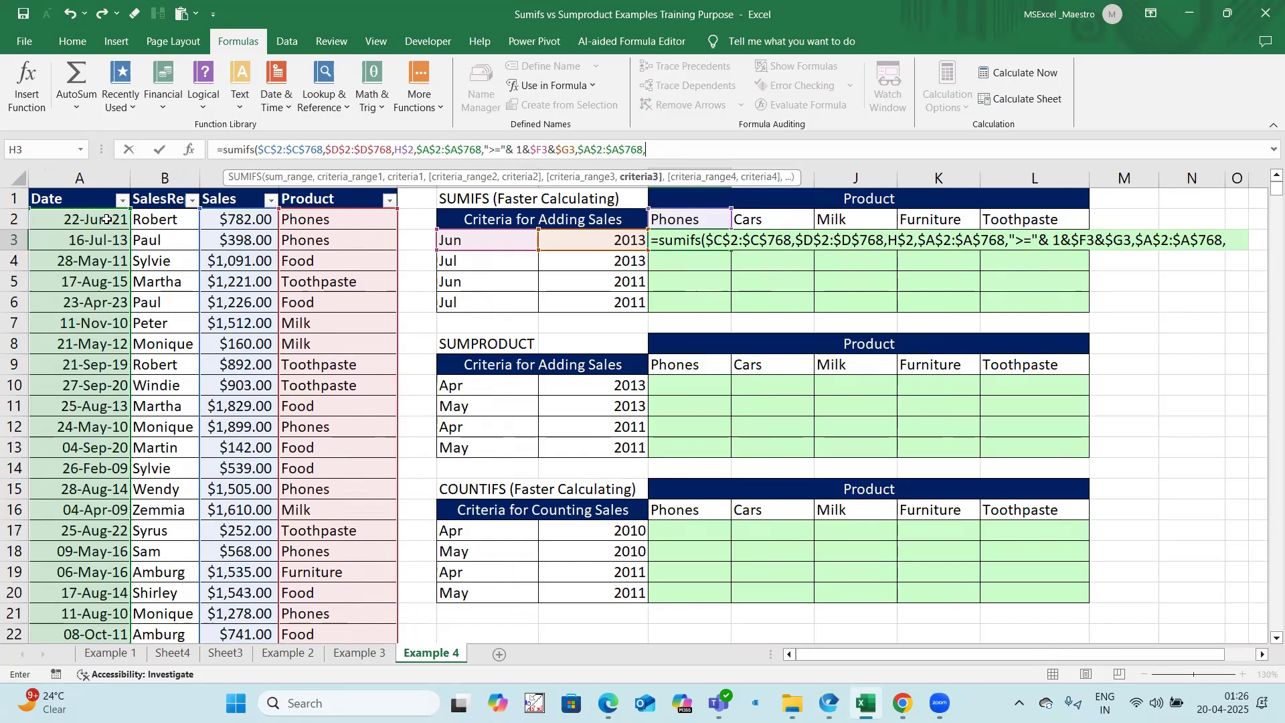
{"action": "type", "text": "\"<=\"& e"}
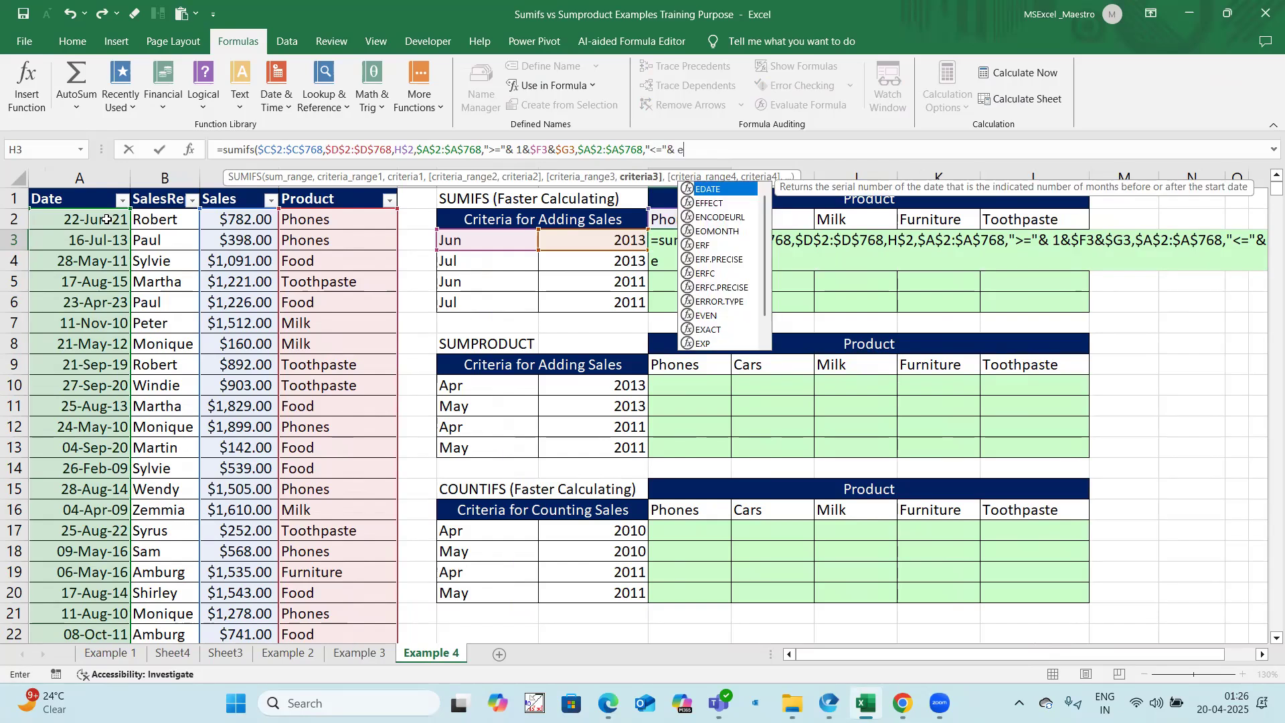
{"action": "type", "text": "omonth("}
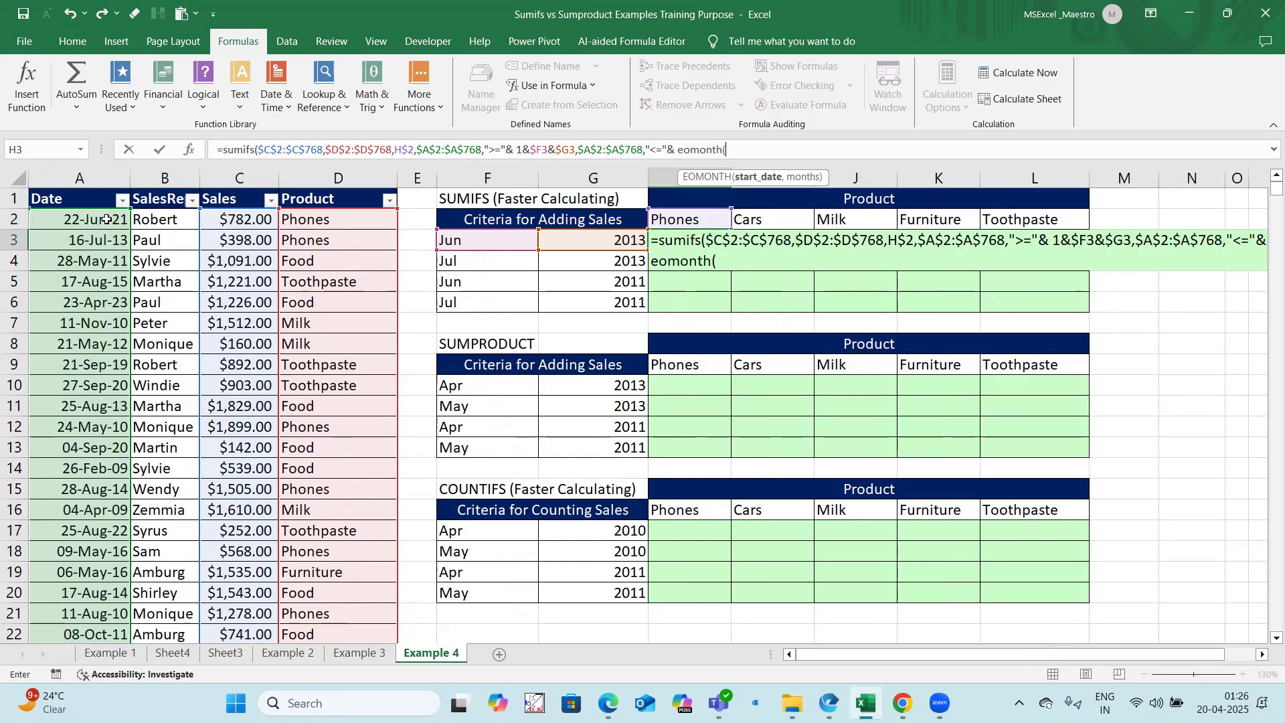
{"action": "type", "text": " 1&$F3&$G3,0)"}
Step: Complete the H3 formula with the end-date criterion "<="& EOMONTH( 1&$F3&$G3,0) and enter it
{"action": "type", "text": ")"}
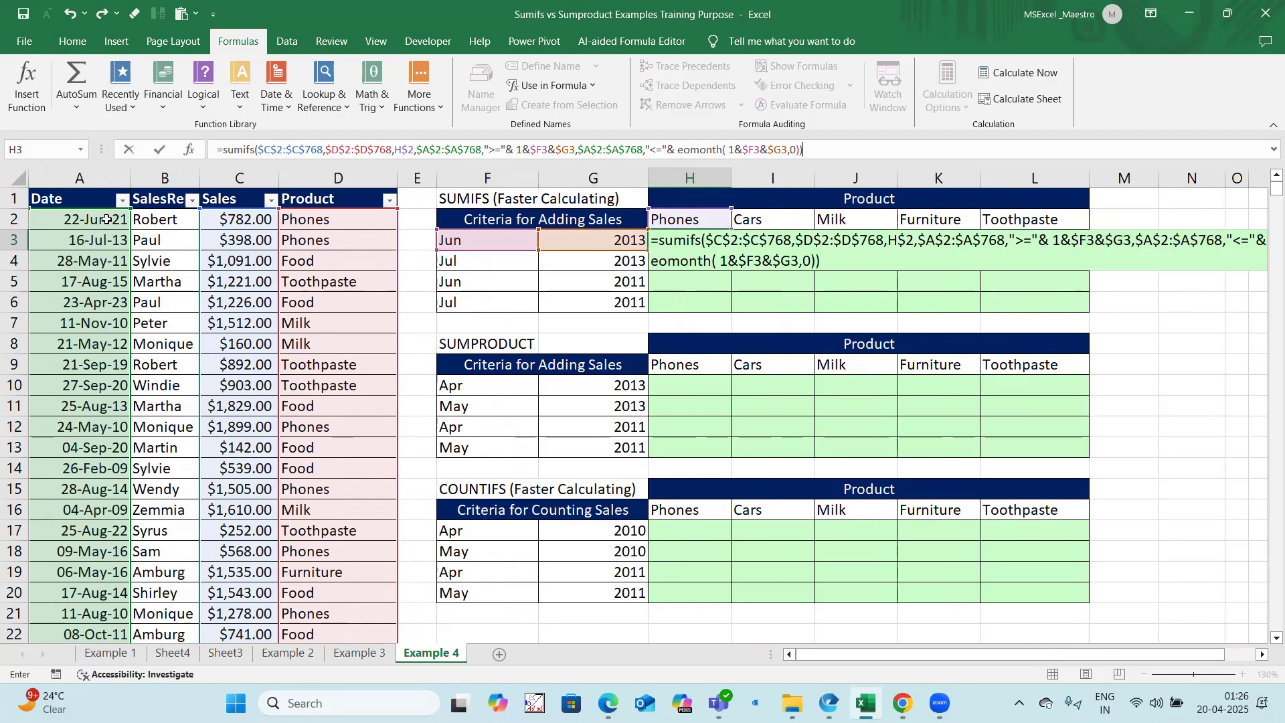
{"action": "key", "text": "BackSpace"}
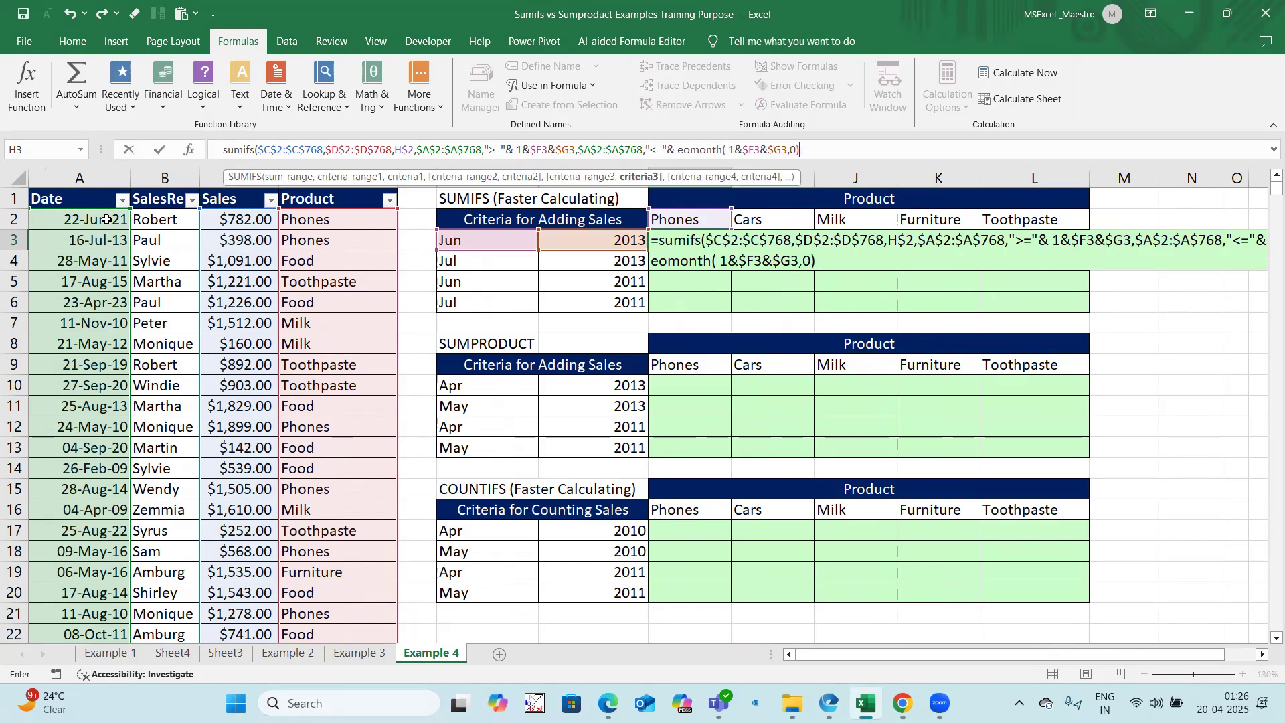
{"action": "type", "text": ")"}
{"action": "key", "text": "Return"}
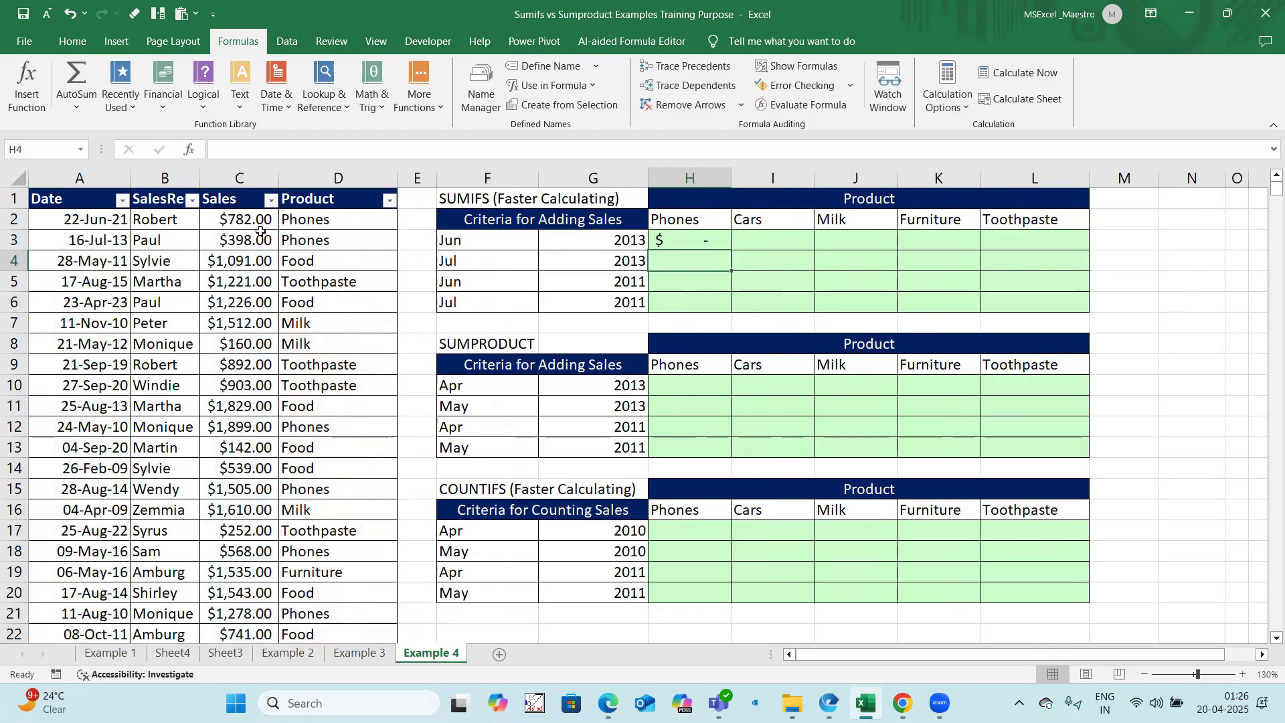
Step: Fill the H3 SUMIFS formula across and down the range H3:L6
{"action": "left_click", "coordinate": [679, 238]}
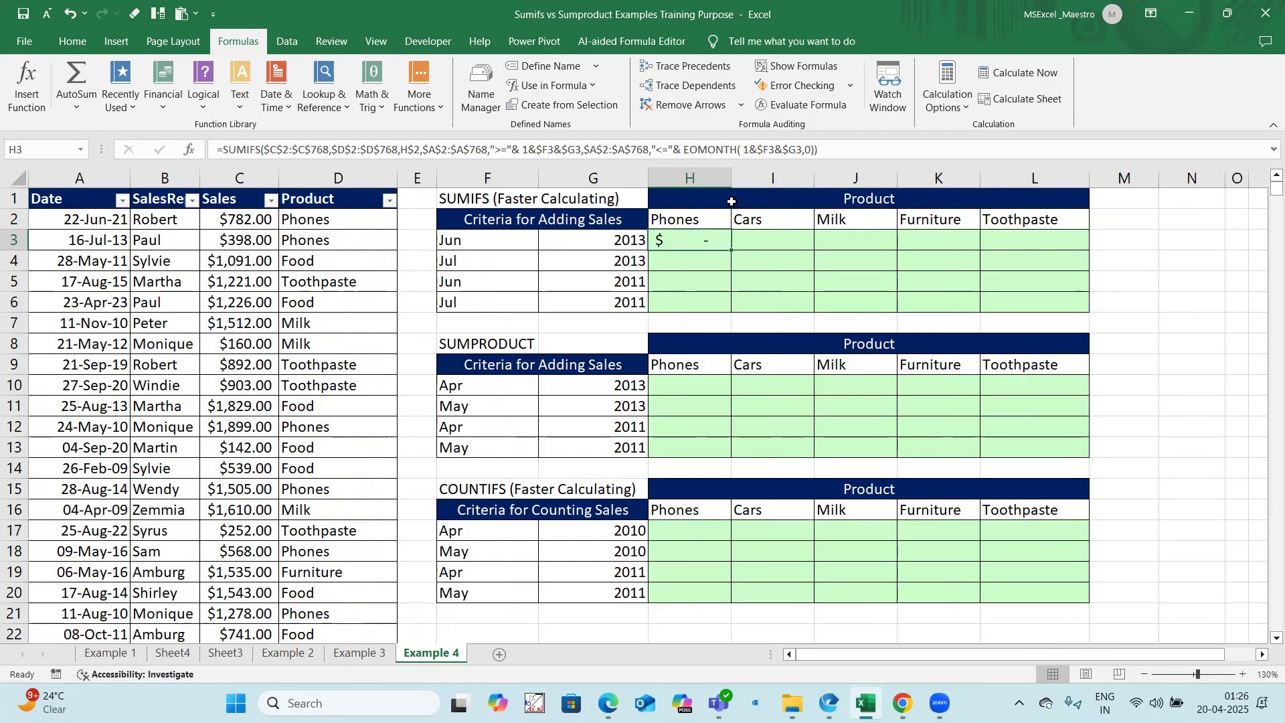
{"action": "left_click_drag", "start_coordinate": [706, 236], "coordinate": [1004, 296]}
{"action": "key", "text": "ctrl+r"}
{"action": "key", "text": "ctrl+d"}
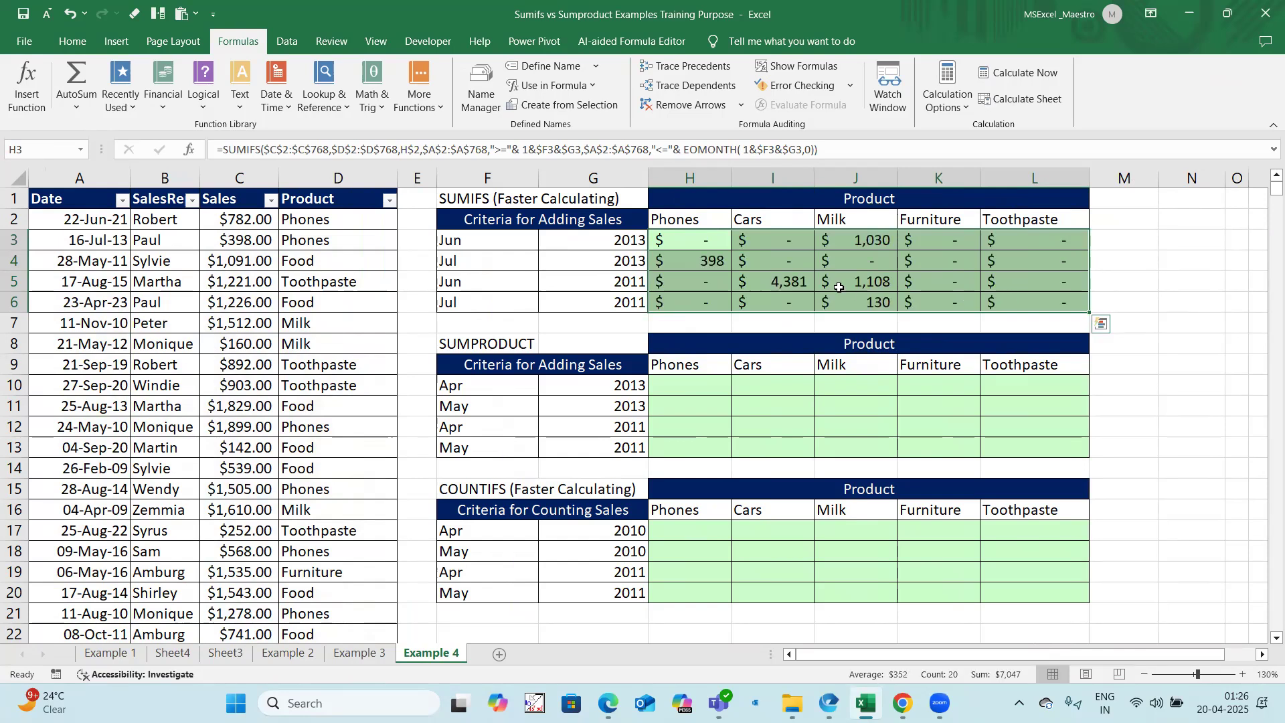
Step: Filter the Product column of the sales data to show only Phones
{"action": "left_click", "coordinate": [660, 239]}
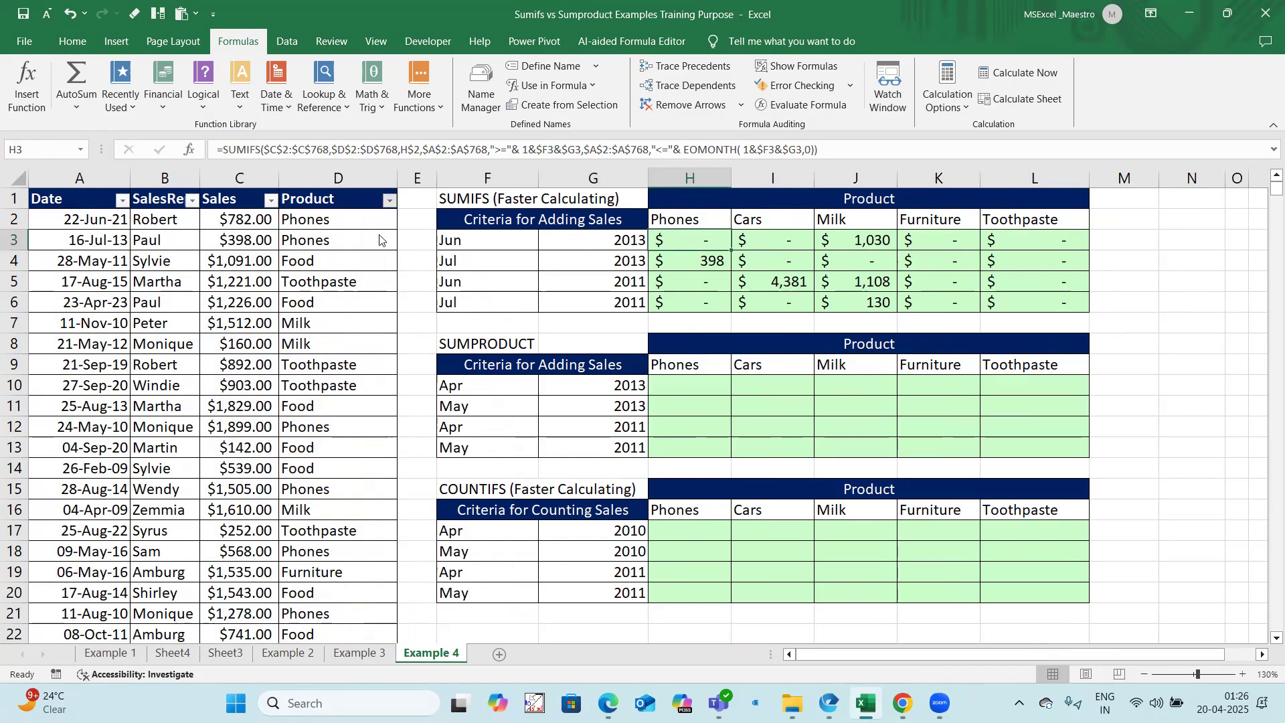
{"action": "left_click", "coordinate": [388, 200]}
{"action": "left_click", "coordinate": [250, 389]}
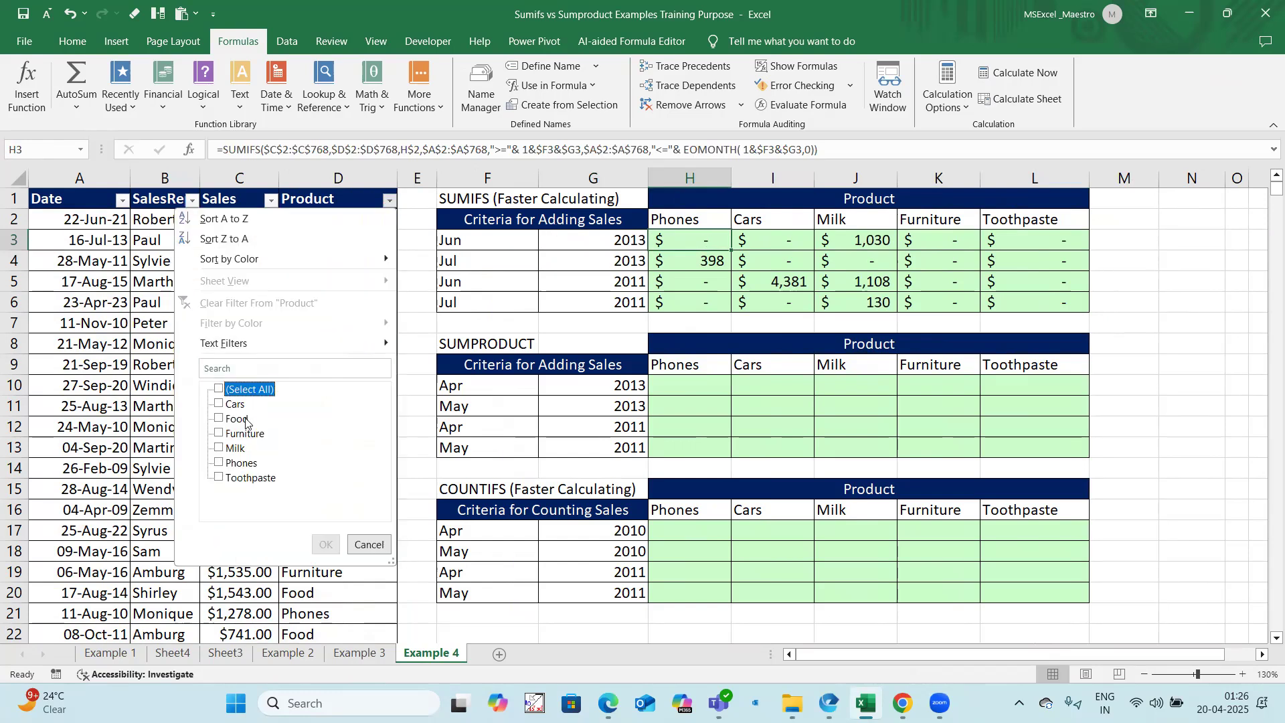
{"action": "left_click", "coordinate": [242, 464]}
{"action": "left_click", "coordinate": [326, 544]}
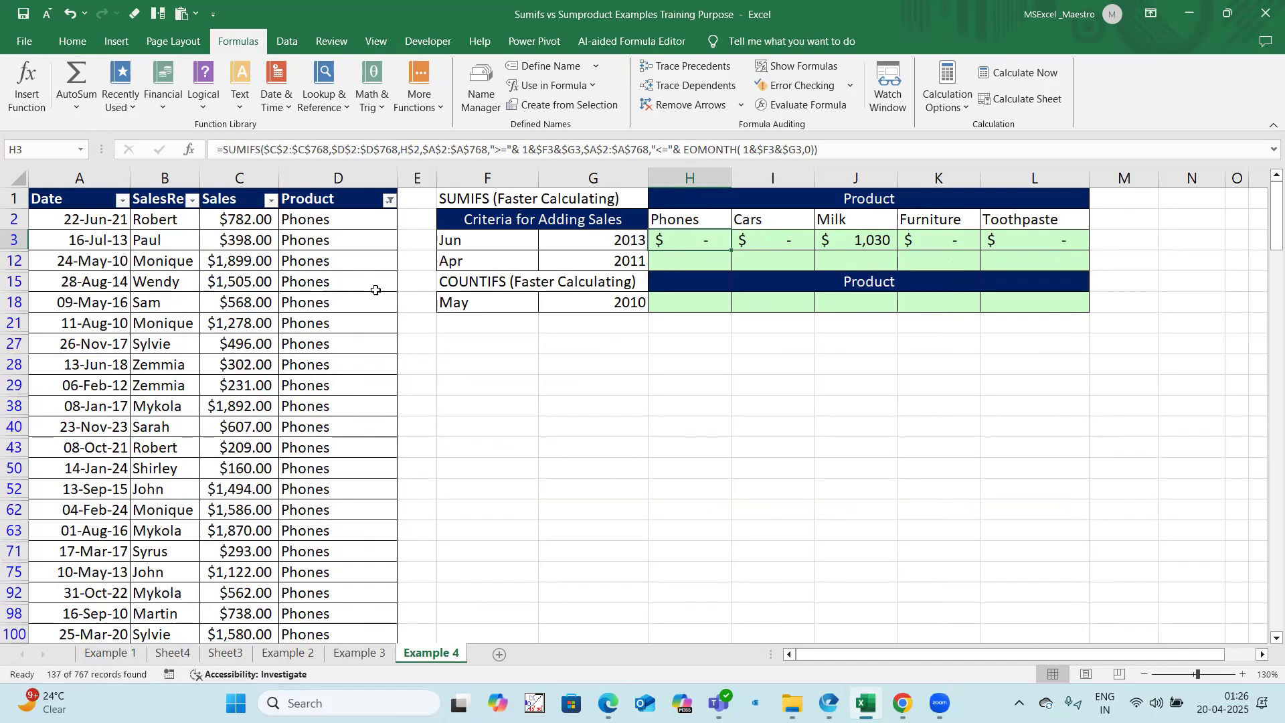
Step: Examine which months of 2013 are listed in the Date column's filter for Phones, without applying a date filter
{"action": "left_click", "coordinate": [122, 200]}
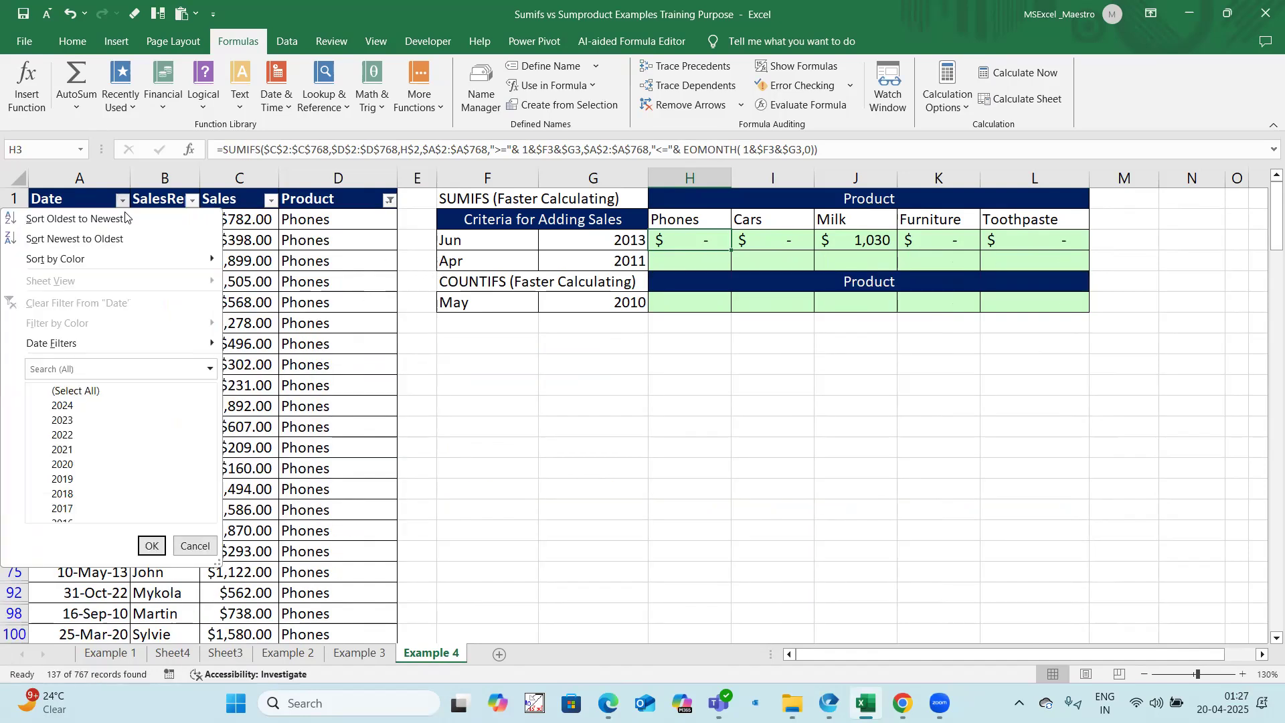
{"action": "left_click", "coordinate": [76, 390]}
{"action": "scroll", "coordinate": [61, 494], "scroll_direction": "down", "scroll_amount": 2}
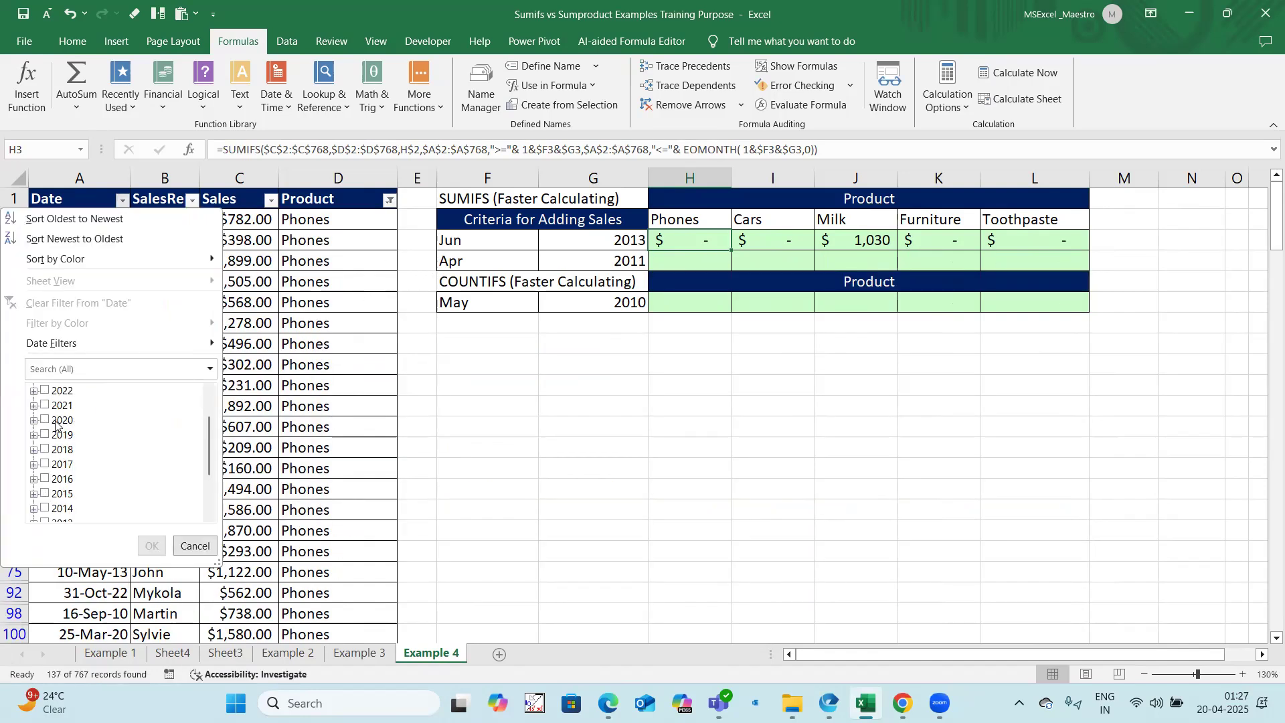
{"action": "left_click", "coordinate": [36, 481]}
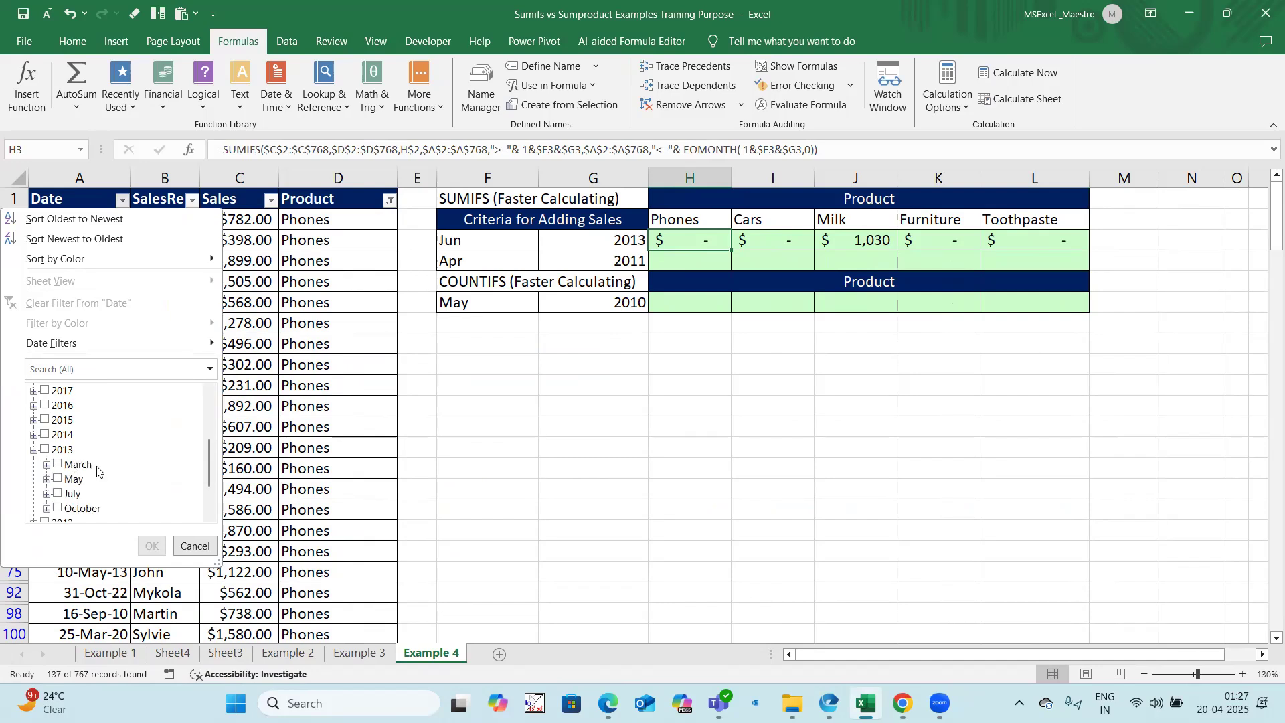
{"action": "scroll", "coordinate": [85, 496], "scroll_direction": "down", "scroll_amount": 1}
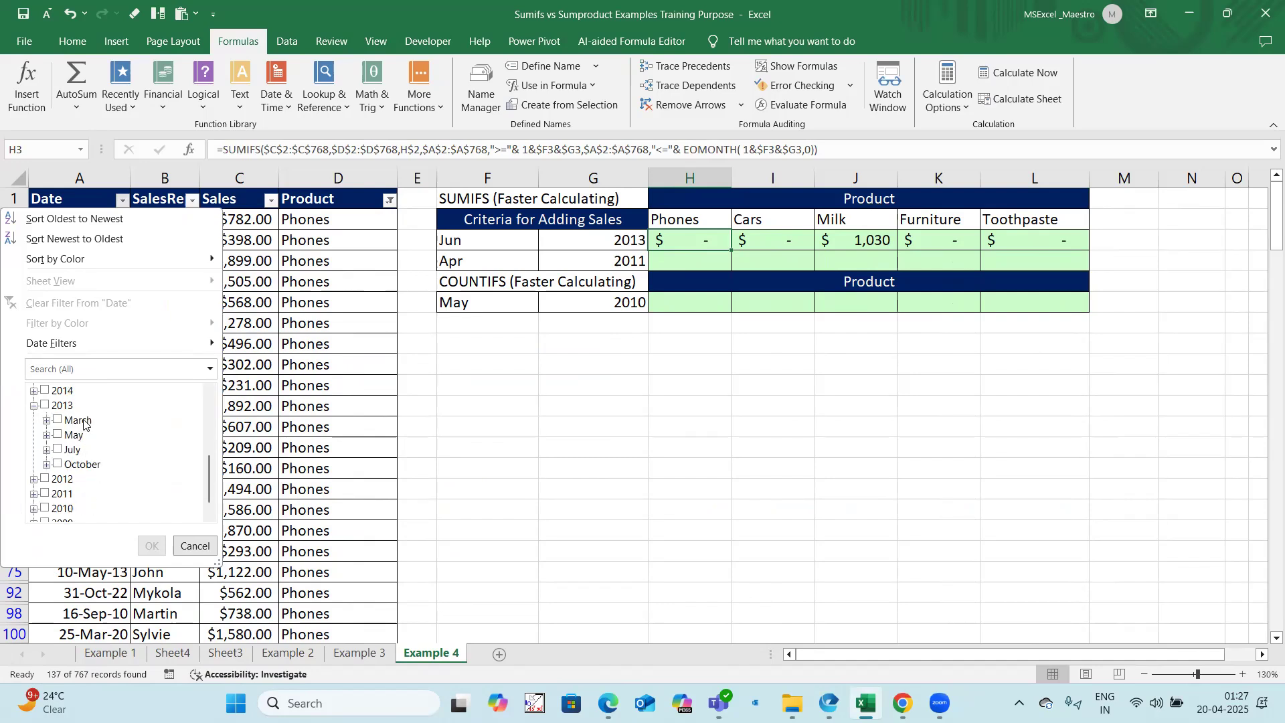
{"action": "left_click", "coordinate": [195, 545]}
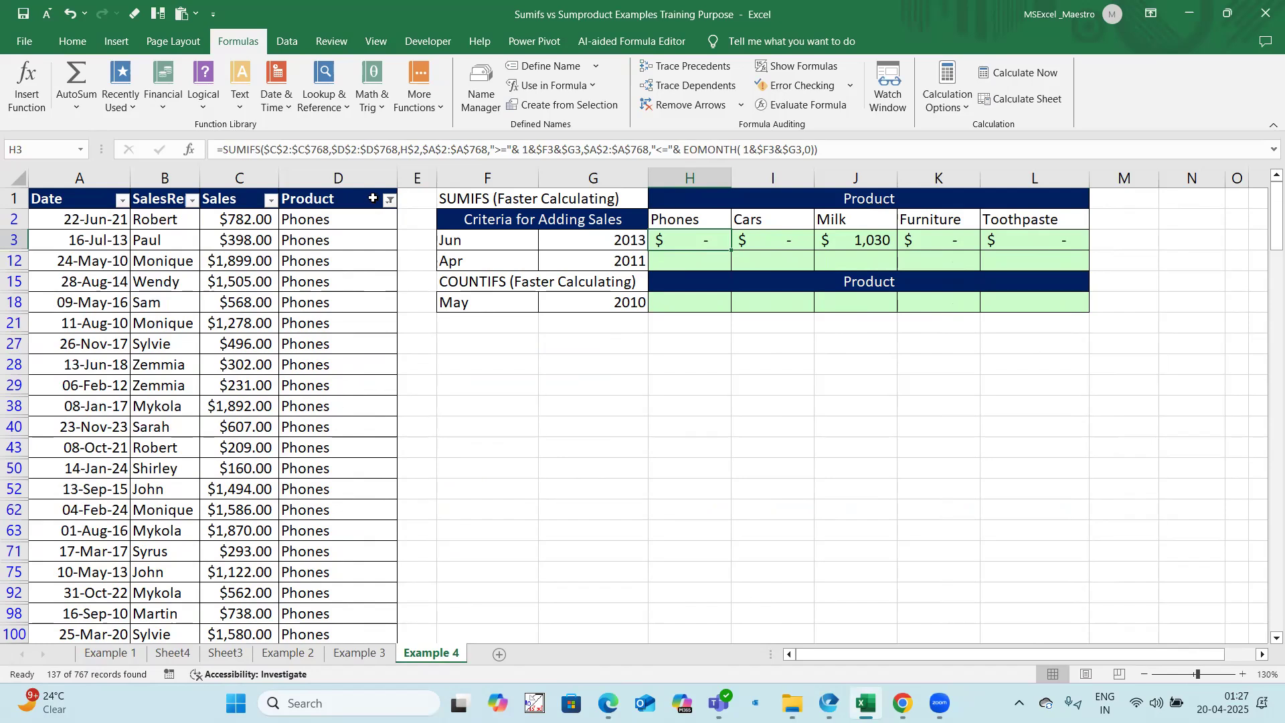
Step: Turn off filtering on the sales data table
{"action": "left_click", "coordinate": [326, 192]}
{"action": "key", "text": "ctrl+shift+l"}
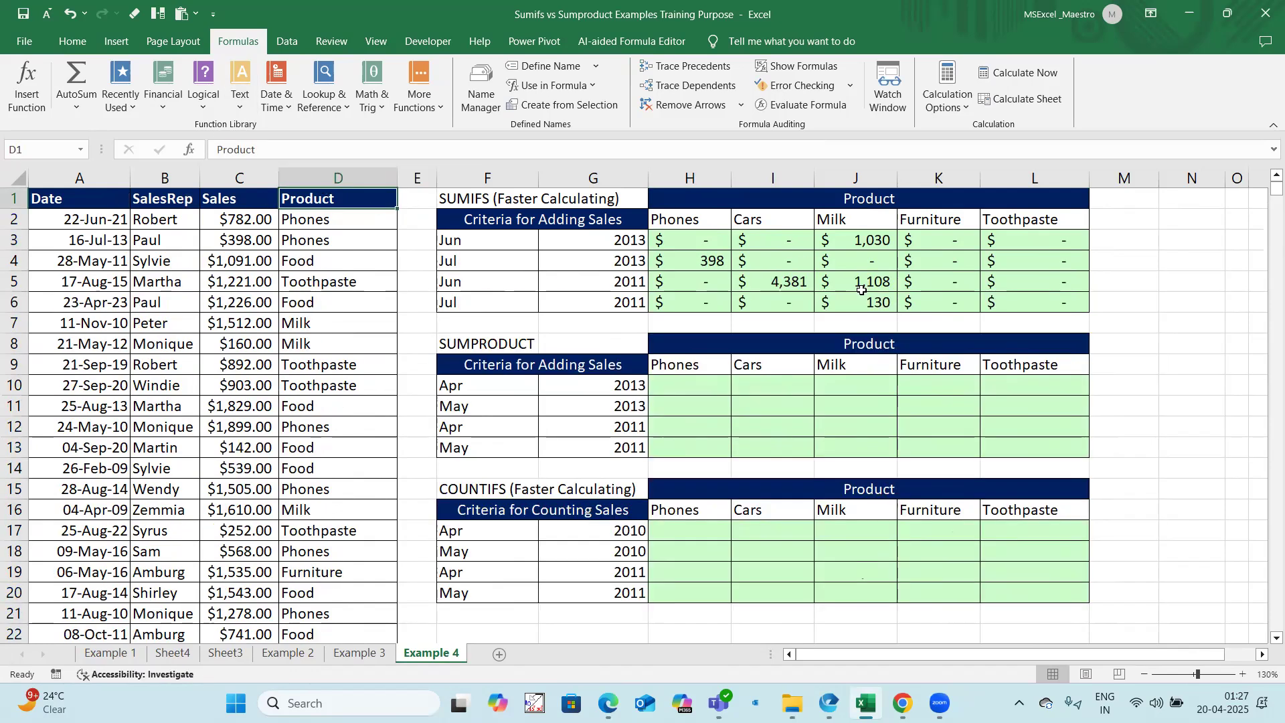
{"action": "left_click_drag", "start_coordinate": [468, 341], "coordinate": [1071, 450]}
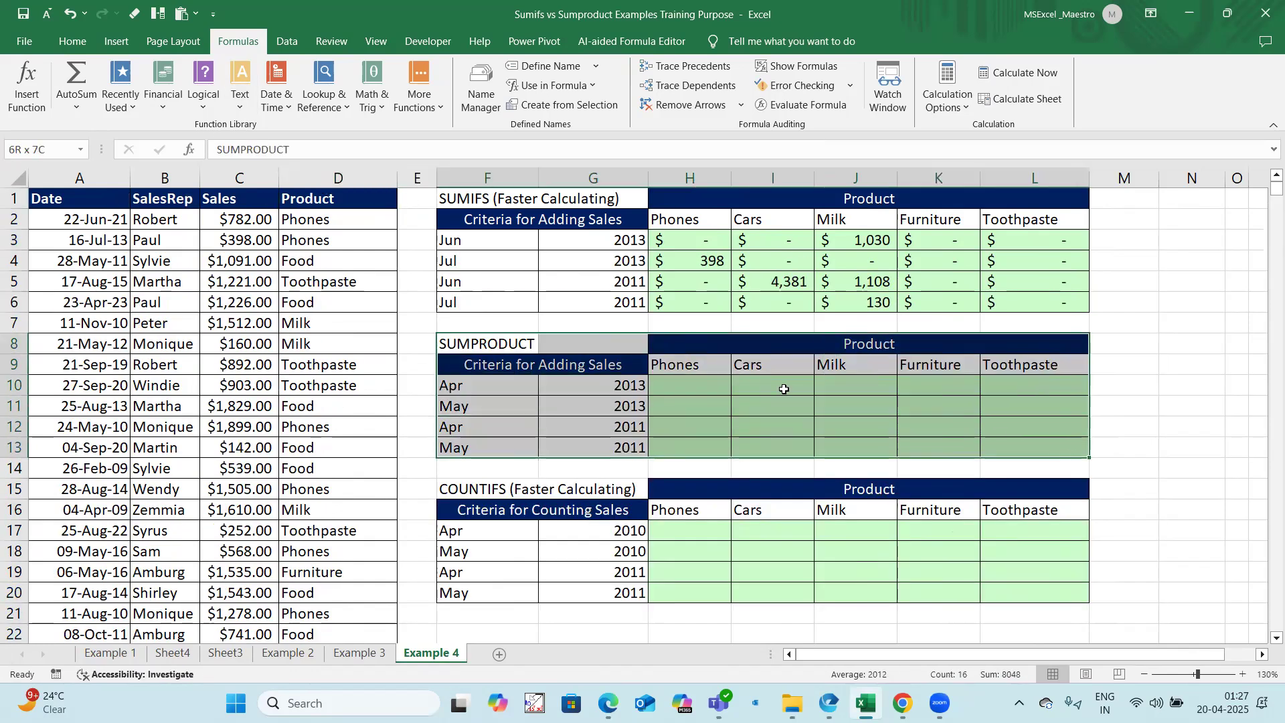
{"action": "left_click", "coordinate": [663, 380]}
{"action": "type", "text": "="}
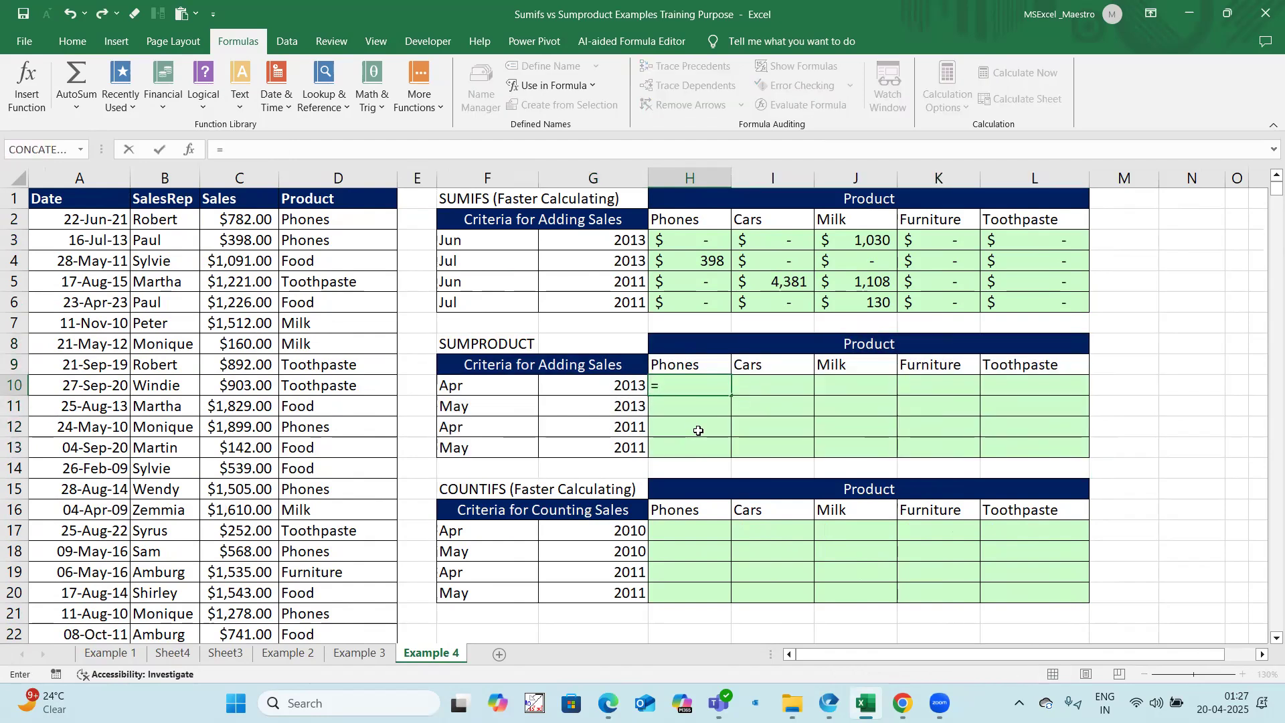
{"action": "type", "text": "text("}
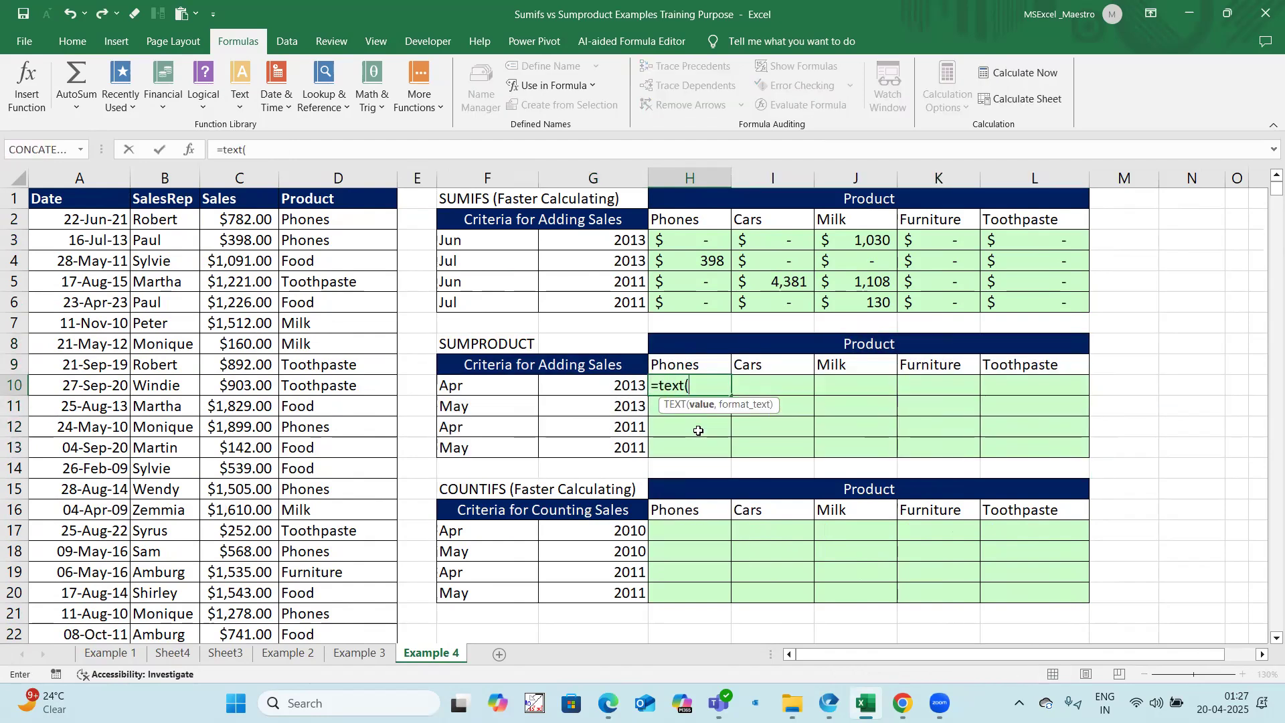
{"action": "key", "text": "Escape"}
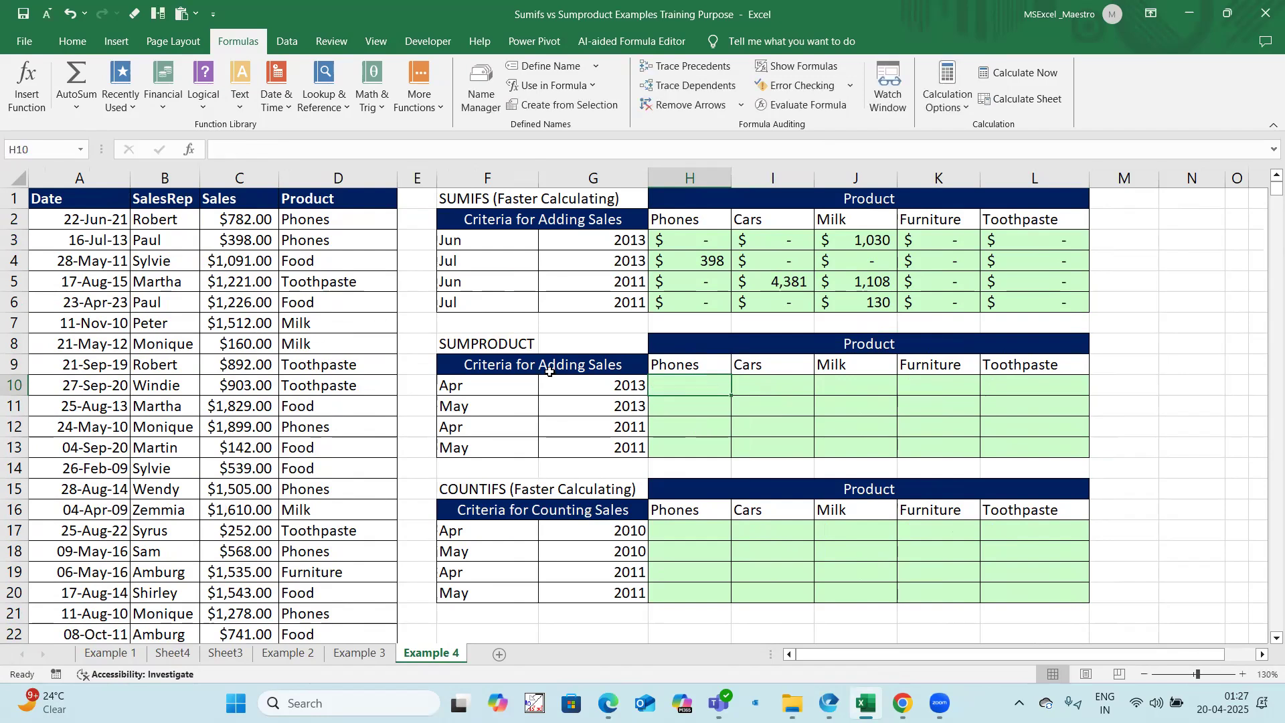
{"action": "left_click", "coordinate": [688, 450]}
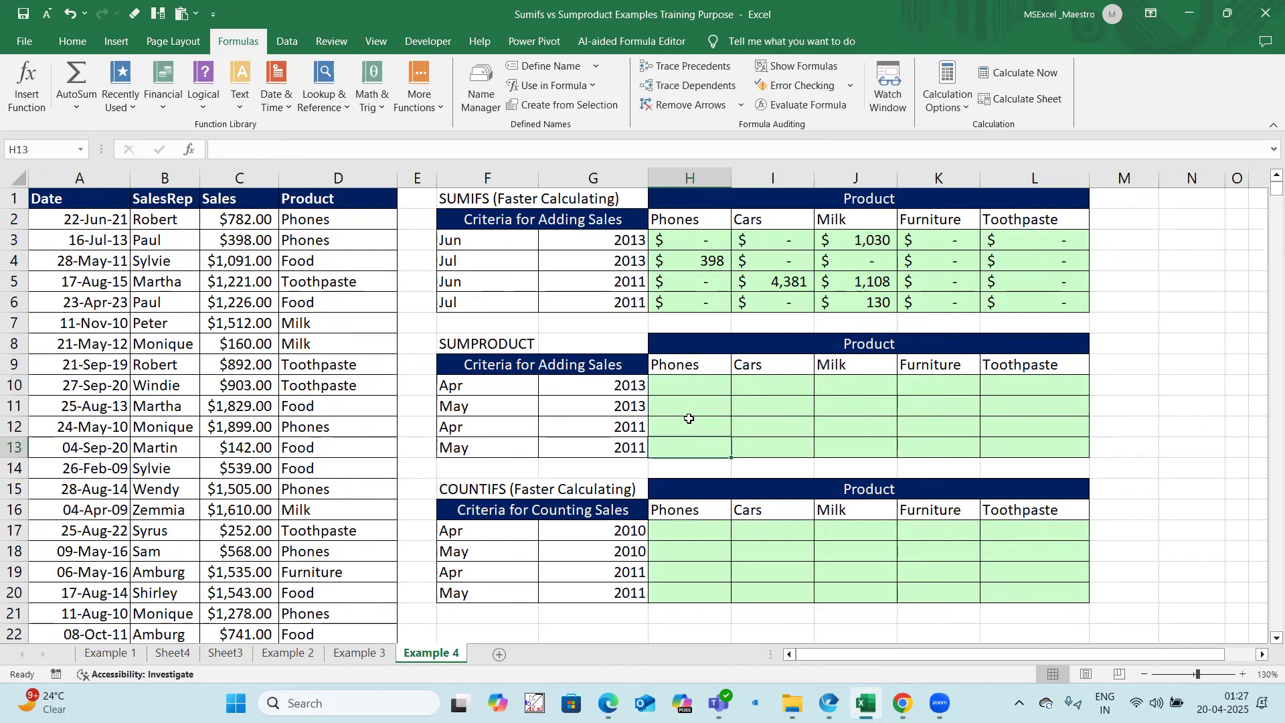
{"action": "left_click", "coordinate": [16, 175]}
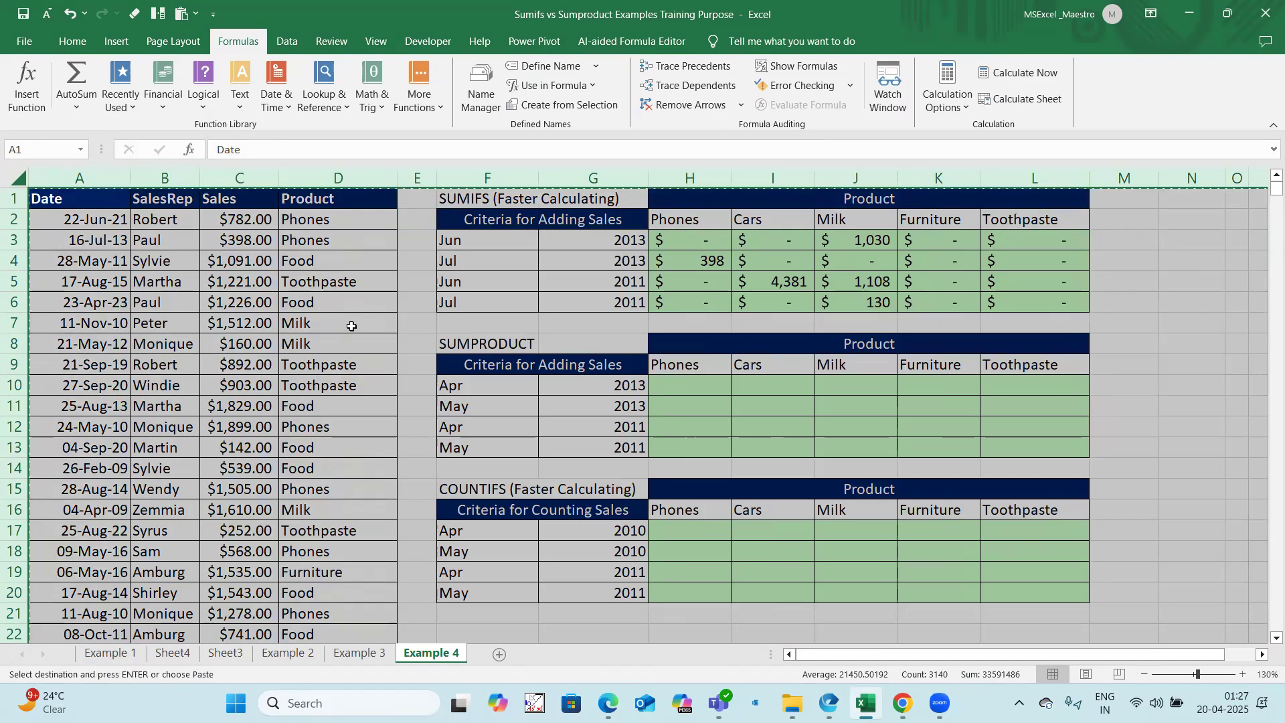
{"action": "left_click", "coordinate": [341, 327]}
{"action": "left_click", "coordinate": [16, 175]}
{"action": "key", "text": "ctrl+c"}
Step: Start a formula in H10 that converts the Date range with TEXT($A$2:$A$768,"mmmyyyy") and follow it with an equals comparison
{"action": "left_click", "coordinate": [699, 391]}
{"action": "type", "text": "="}
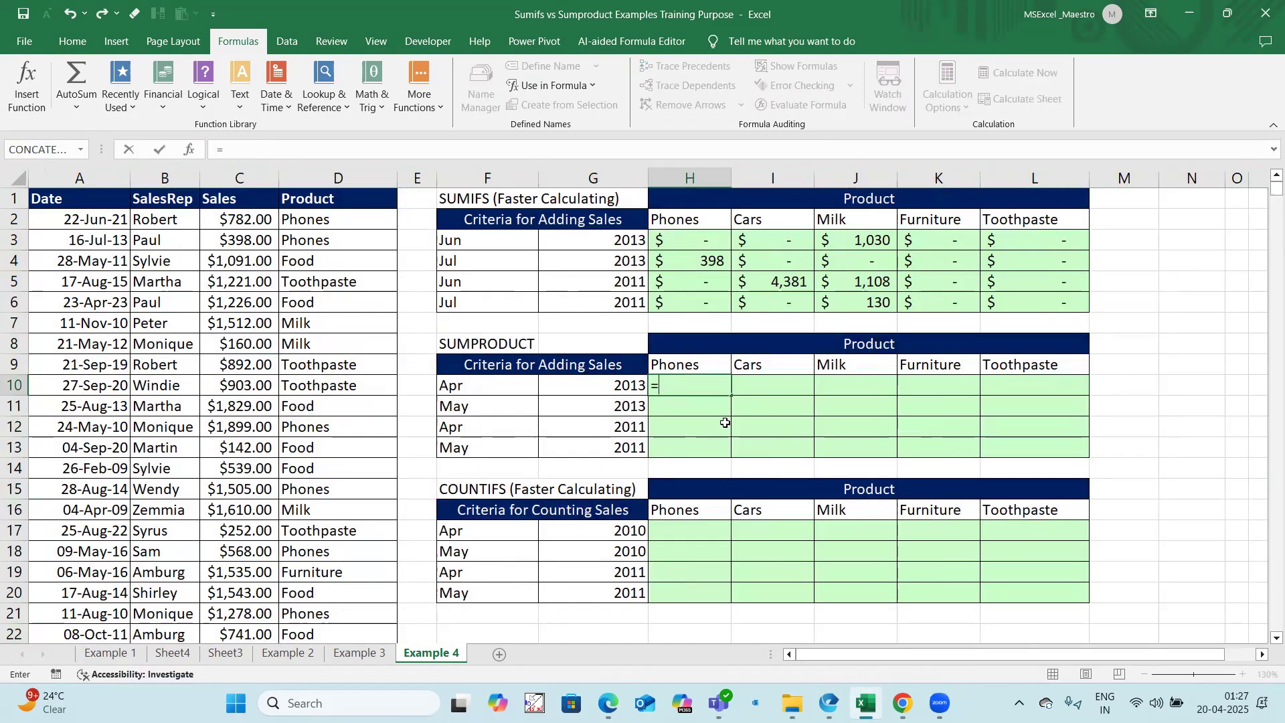
{"action": "type", "text": "text("}
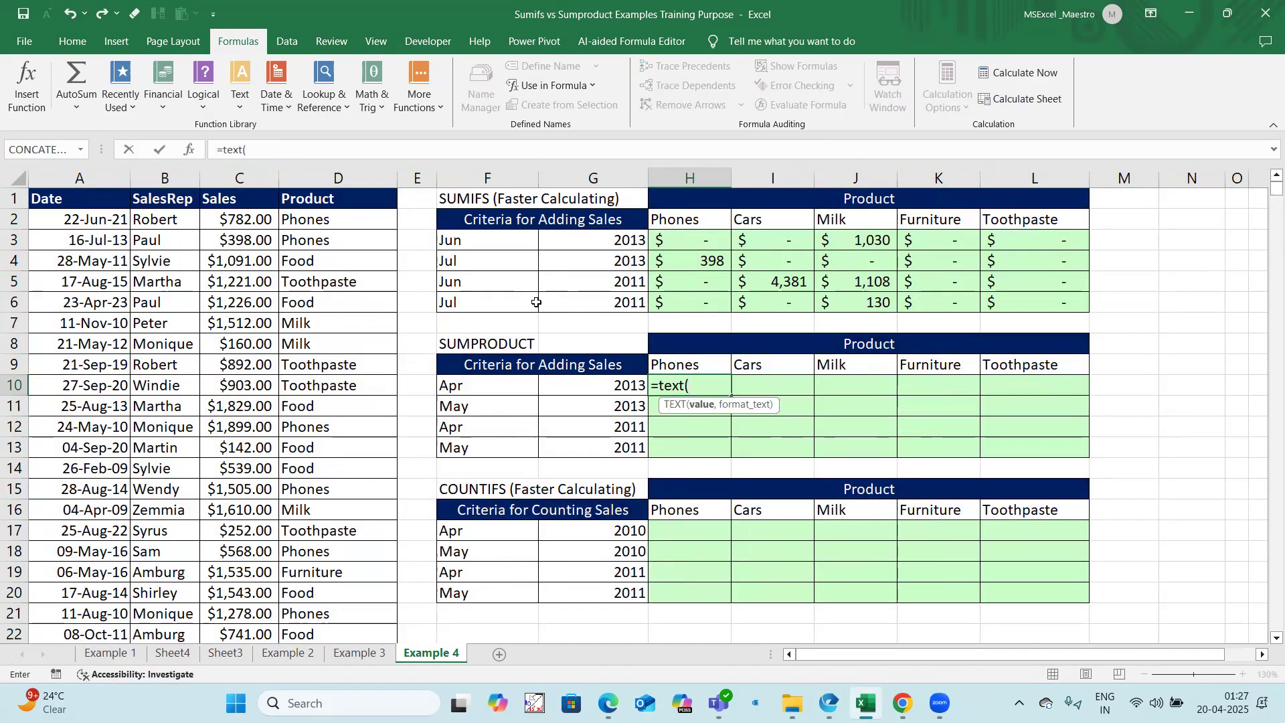
{"action": "left_click", "coordinate": [48, 219]}
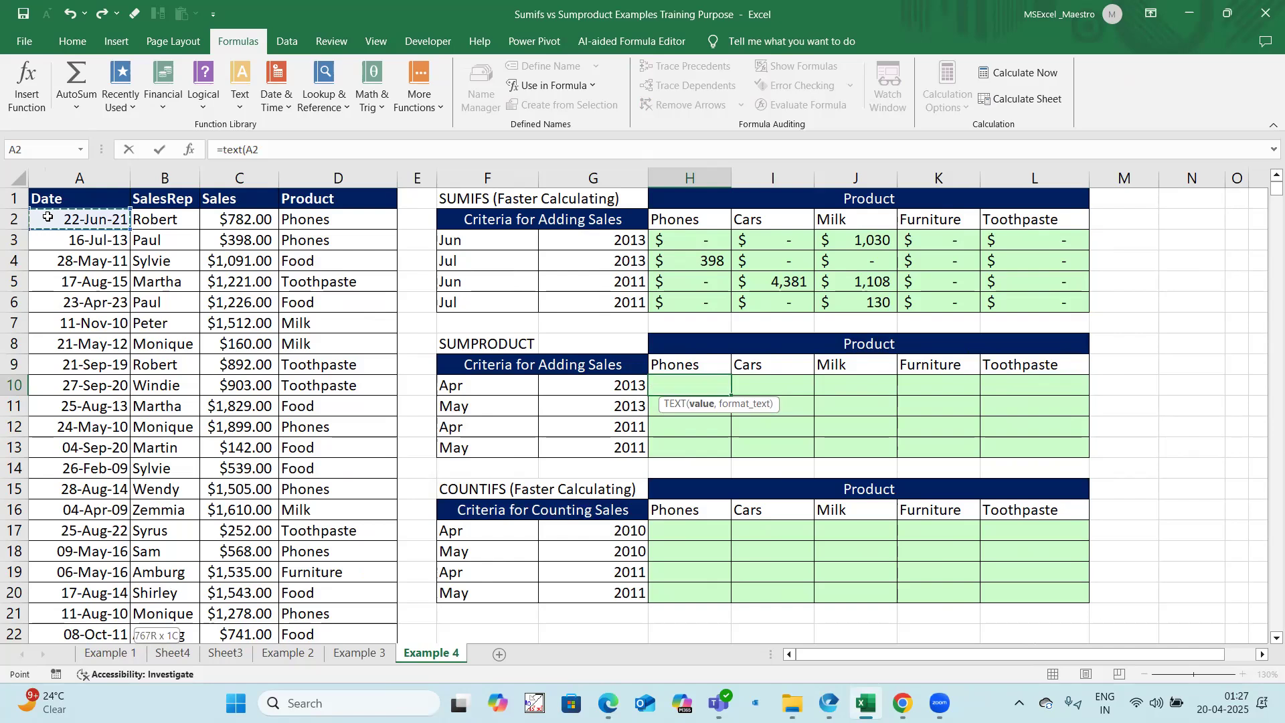
{"action": "key", "text": "ctrl+shift+Down"}
{"action": "key", "text": "F4"}
{"action": "type", "text": ","}
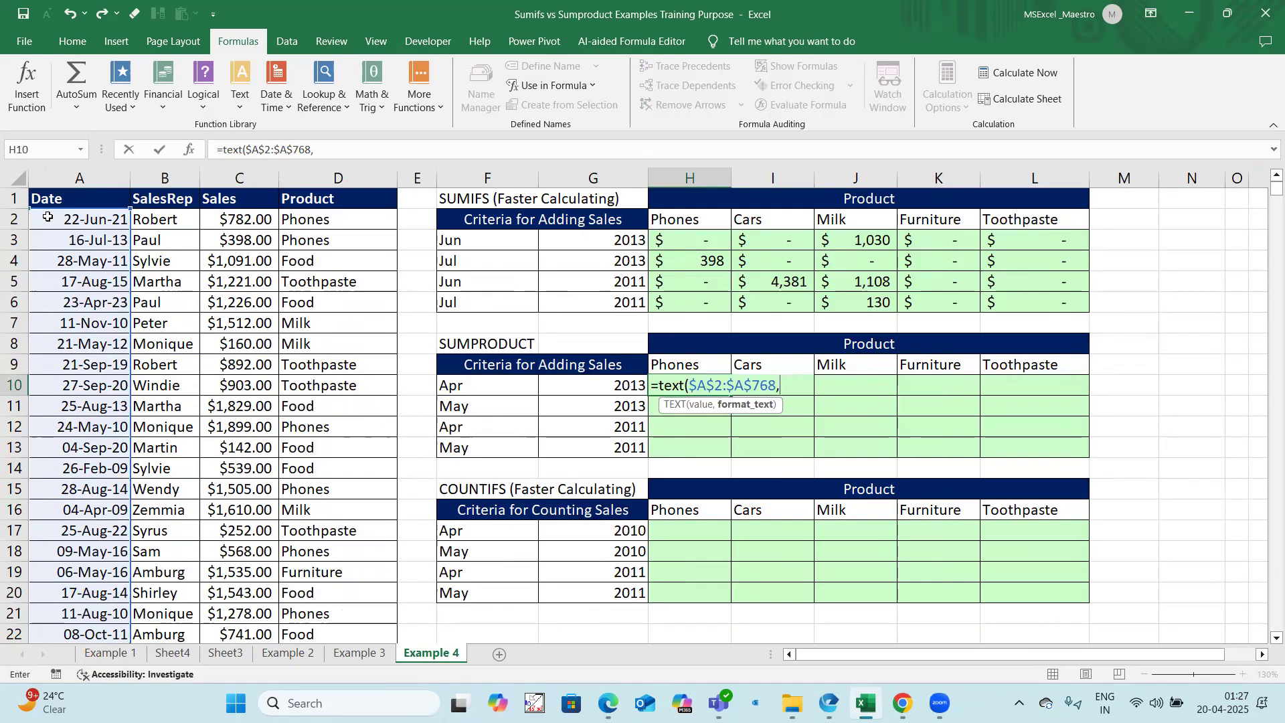
{"action": "type", "text": "\"mmmyyy"}
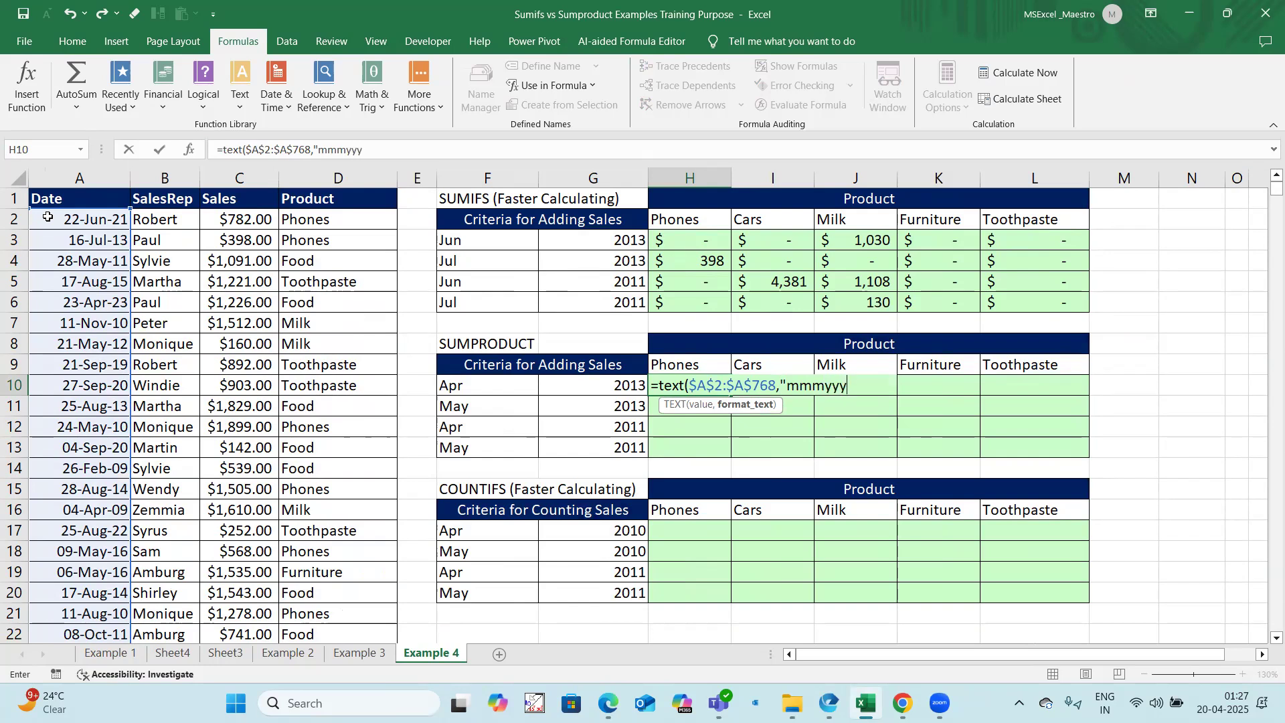
{"action": "type", "text": "y\")="}
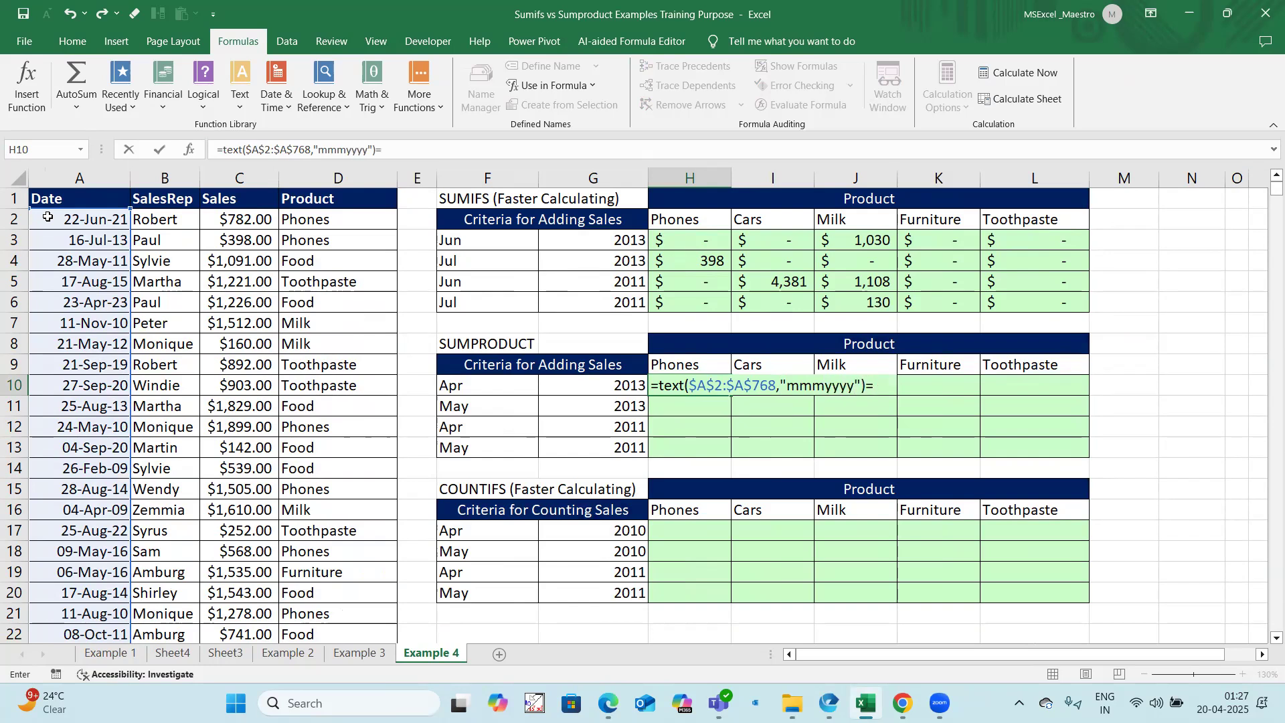
Step: Compare the H10 TEXT result with the month and year joined as $F10&$G10, locking their columns, and enter the formula
{"action": "left_click", "coordinate": [445, 383]}
{"action": "type", "text": "&"}
{"action": "left_click", "coordinate": [618, 384]}
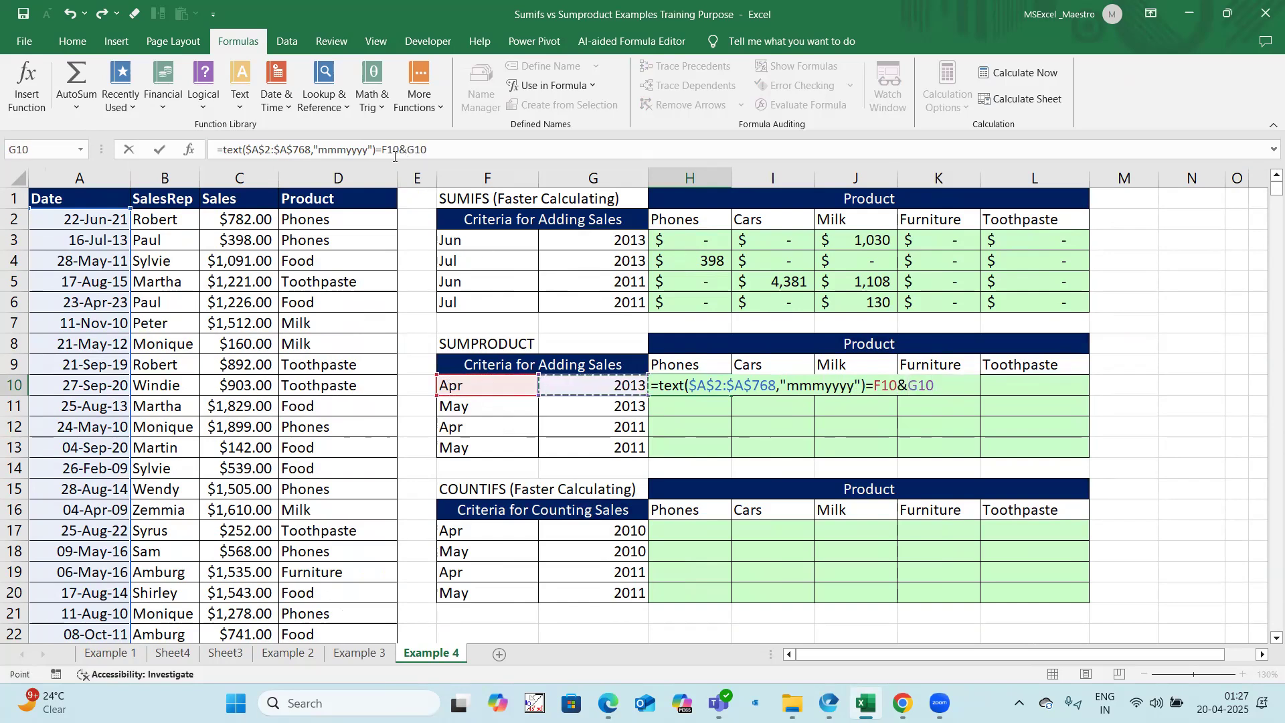
{"action": "left_click_drag", "start_coordinate": [384, 149], "coordinate": [427, 150]}
{"action": "key", "text": "F4"}
{"action": "key", "text": "F4"}
{"action": "key", "text": "F4"}
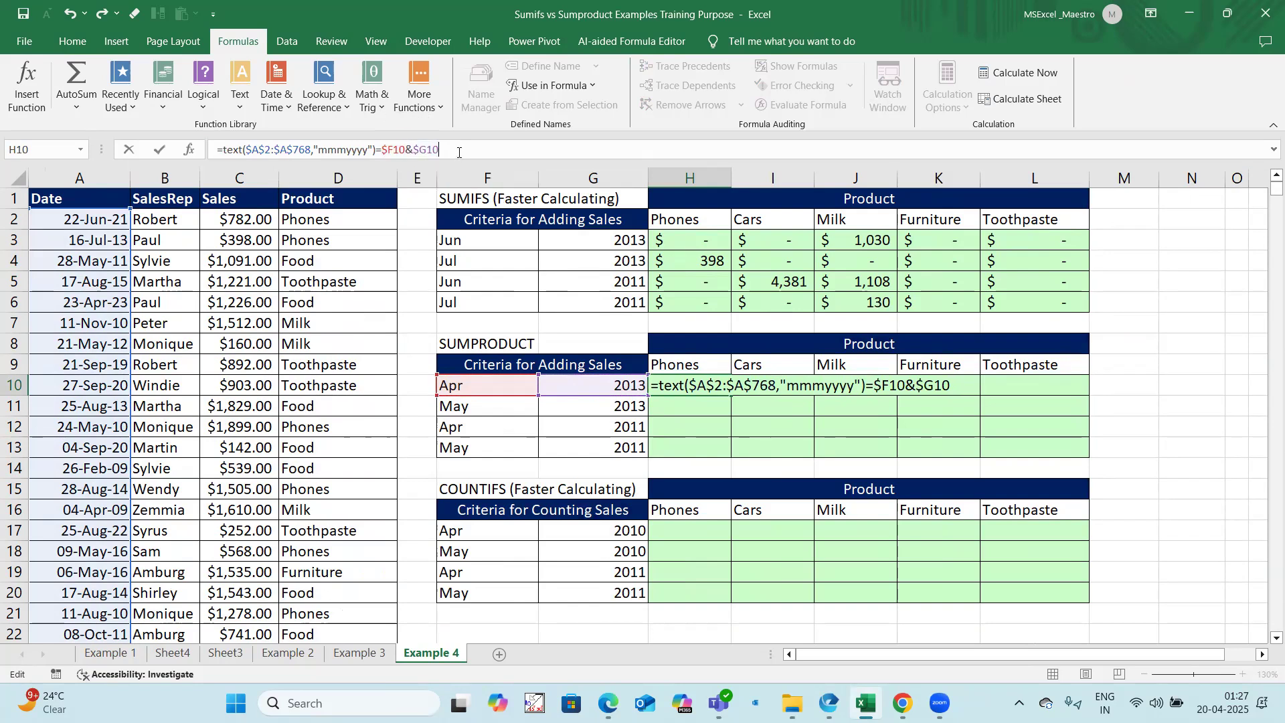
{"action": "key", "text": "Return"}
Step: Enclose the month-year comparison in H10 in parentheses and open a second parenthesised condition multiplied by it
{"action": "left_click", "coordinate": [693, 383]}
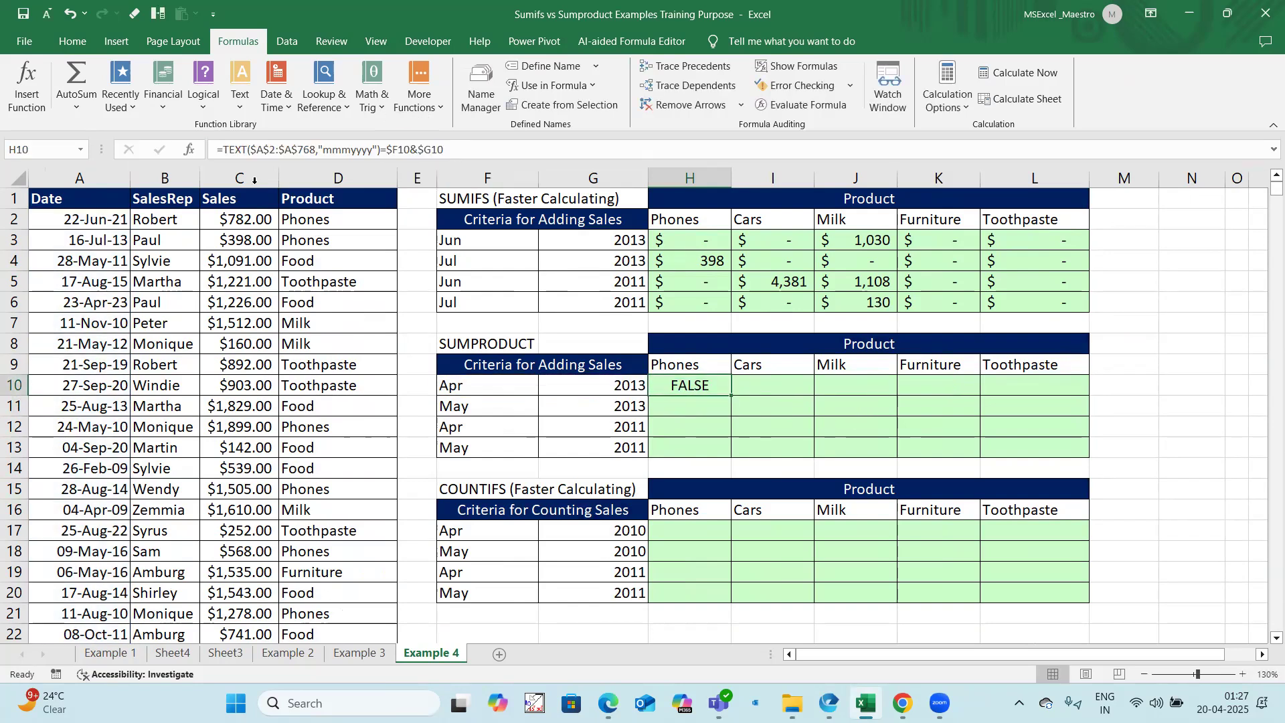
{"action": "left_click", "coordinate": [226, 152]}
{"action": "type", "text": "("}
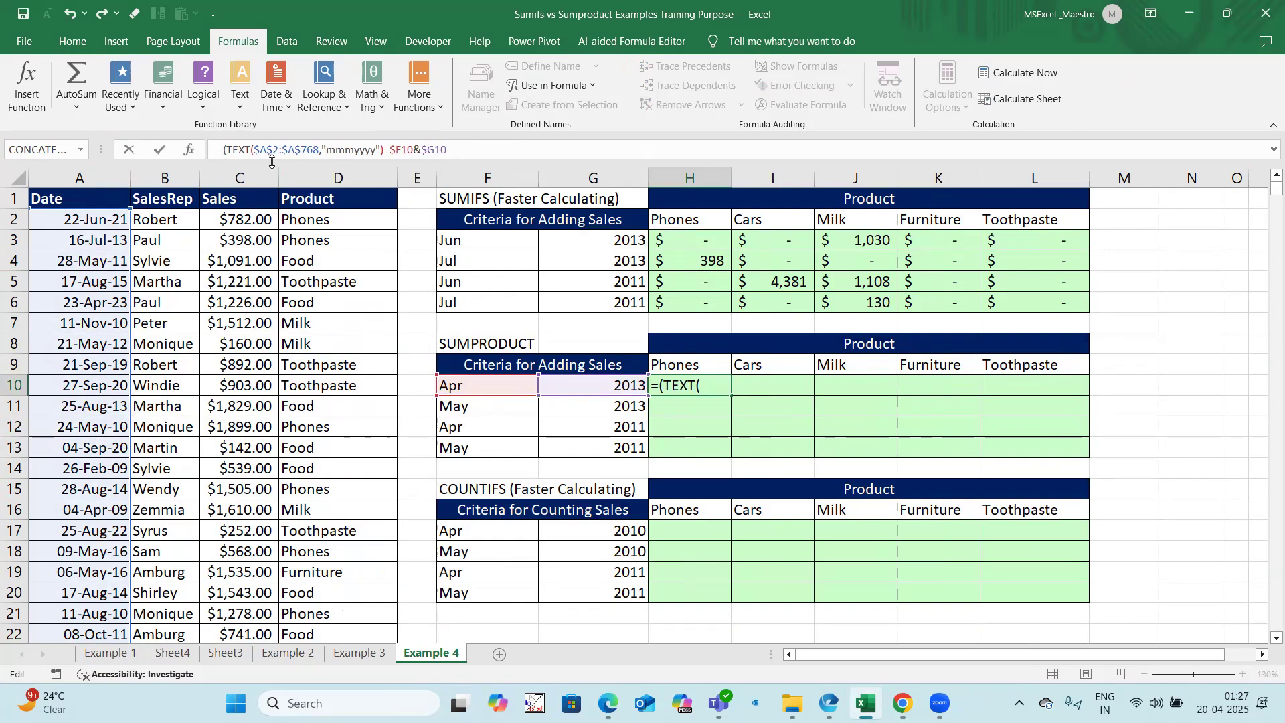
{"action": "left_click", "coordinate": [462, 149]}
{"action": "type", "text": ")*("}
Step: Complete the second condition in H10 by comparing $D$2:$D$768 with the Phones header as H$9, locking its row
{"action": "left_click", "coordinate": [359, 221]}
{"action": "key", "text": "ctrl+shift+Down"}
{"action": "key", "text": "F4"}
{"action": "type", "text": "="}
{"action": "left_click", "coordinate": [717, 367]}
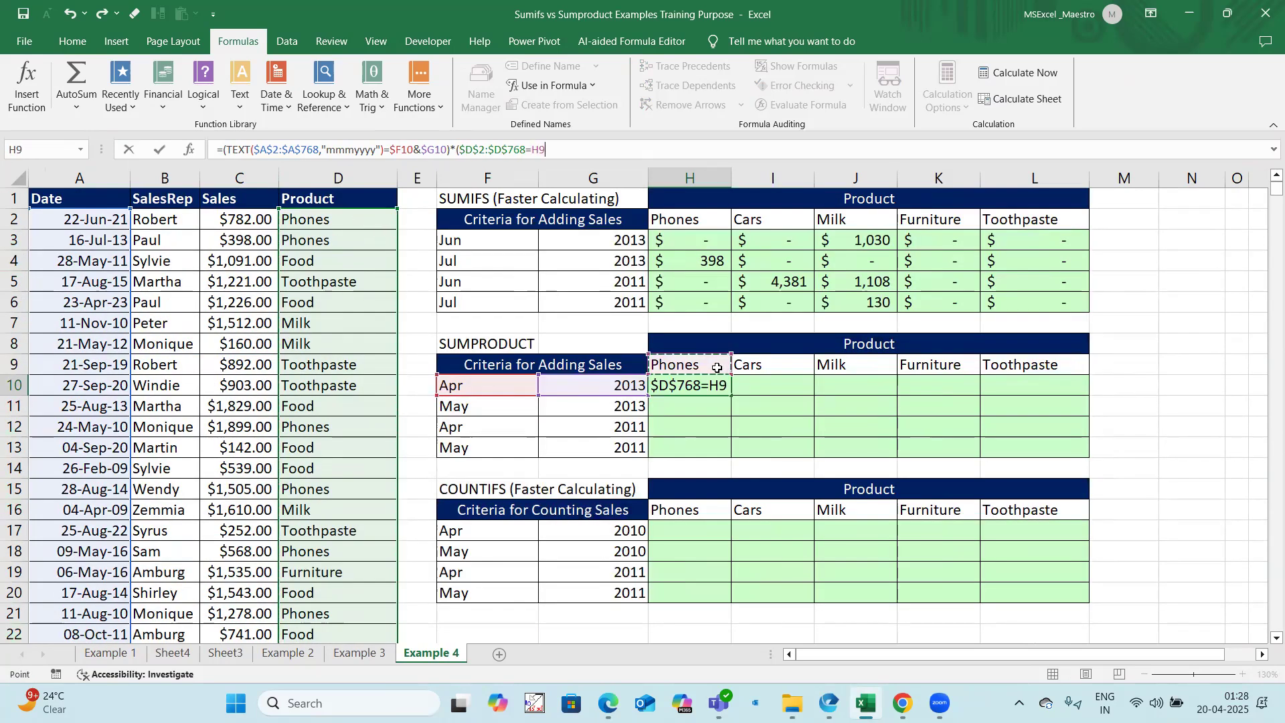
{"action": "key", "text": "F4"}
{"action": "key", "text": "F4"}
{"action": "type", "text": ")"}
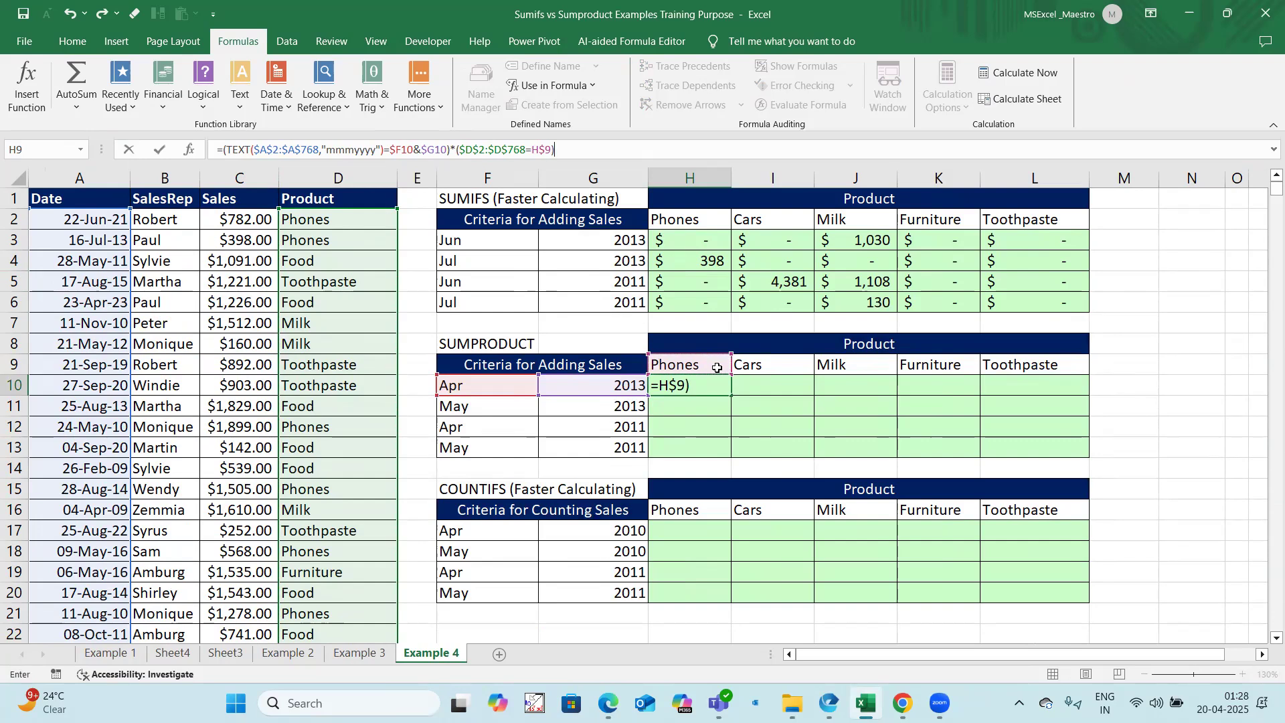
{"action": "type", "text": "*("}
Step: Multiply the H10 conditions by the Sales range ($C$2:$C$768) and enter the formula
{"action": "left_click", "coordinate": [249, 223]}
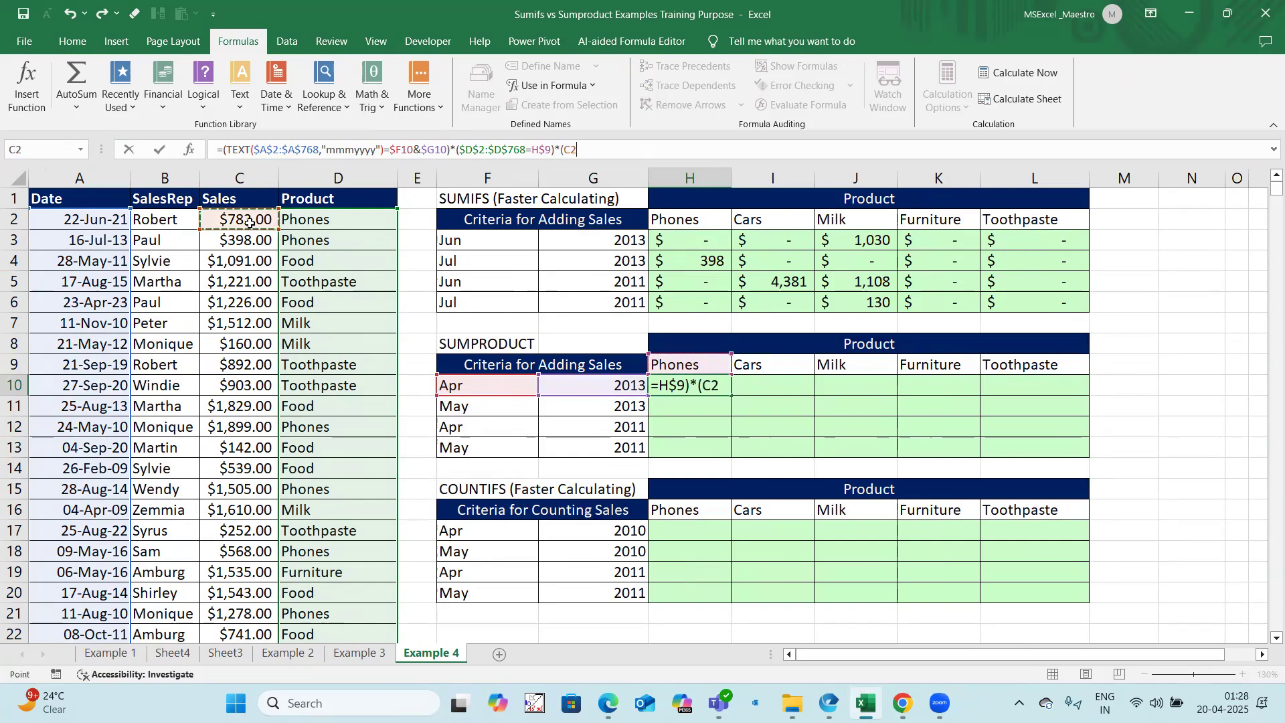
{"action": "key", "text": "ctrl+shift+Down"}
{"action": "key", "text": "F4"}
{"action": "type", "text": ")"}
{"action": "key", "text": "Return"}
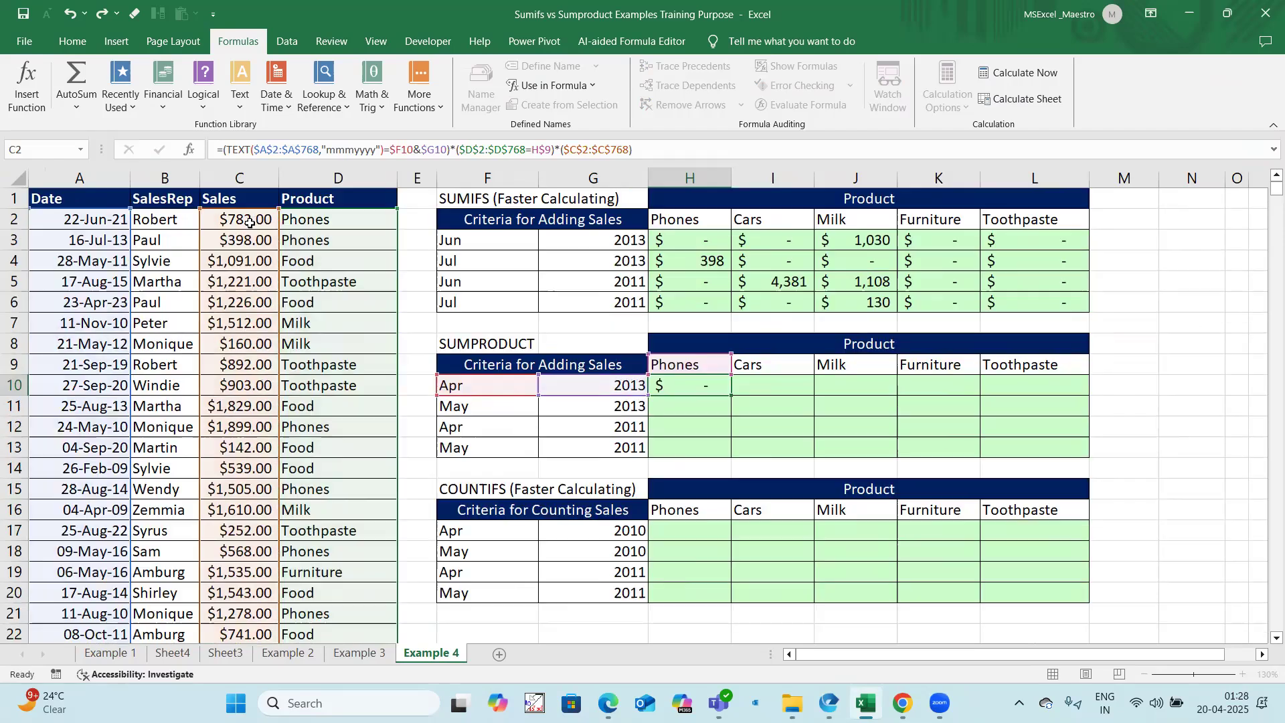
Step: Wrap the whole H10 expression in the SUMPRODUCT function and enter it
{"action": "left_click", "coordinate": [669, 387]}
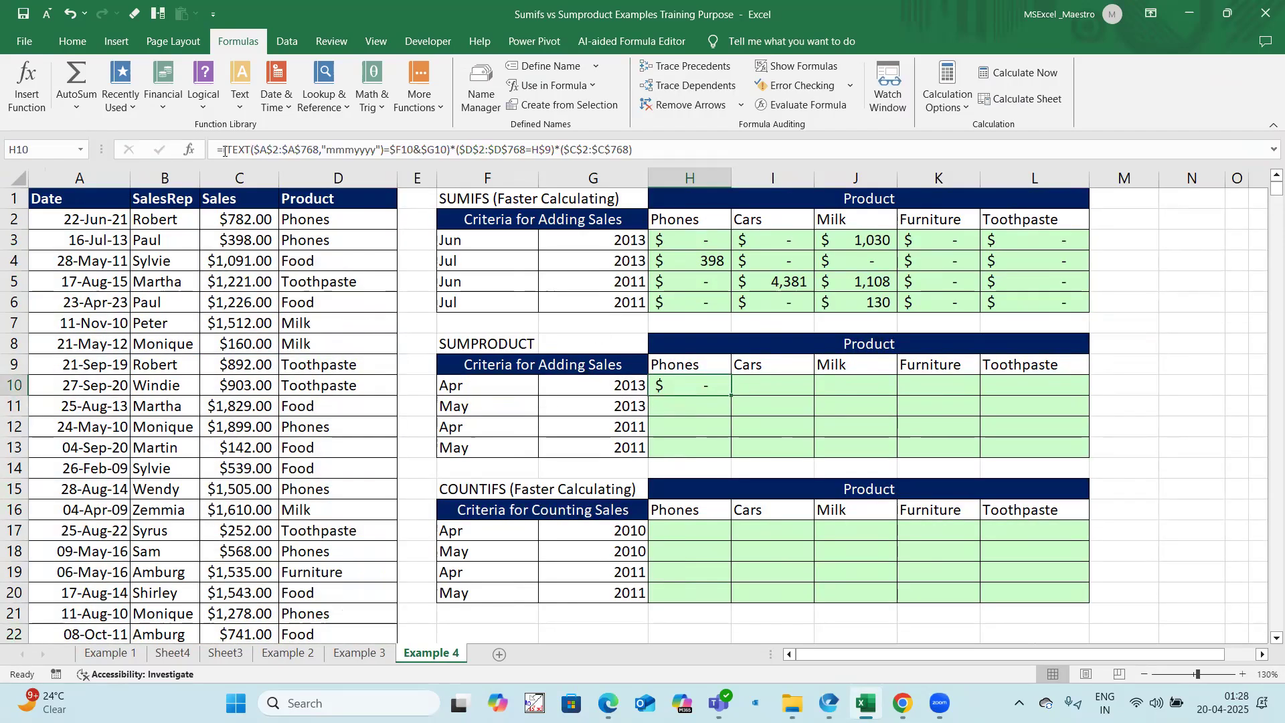
{"action": "left_click", "coordinate": [224, 151]}
{"action": "left_click_drag", "start_coordinate": [224, 151], "coordinate": [768, 153]}
{"action": "key", "text": "Delete"}
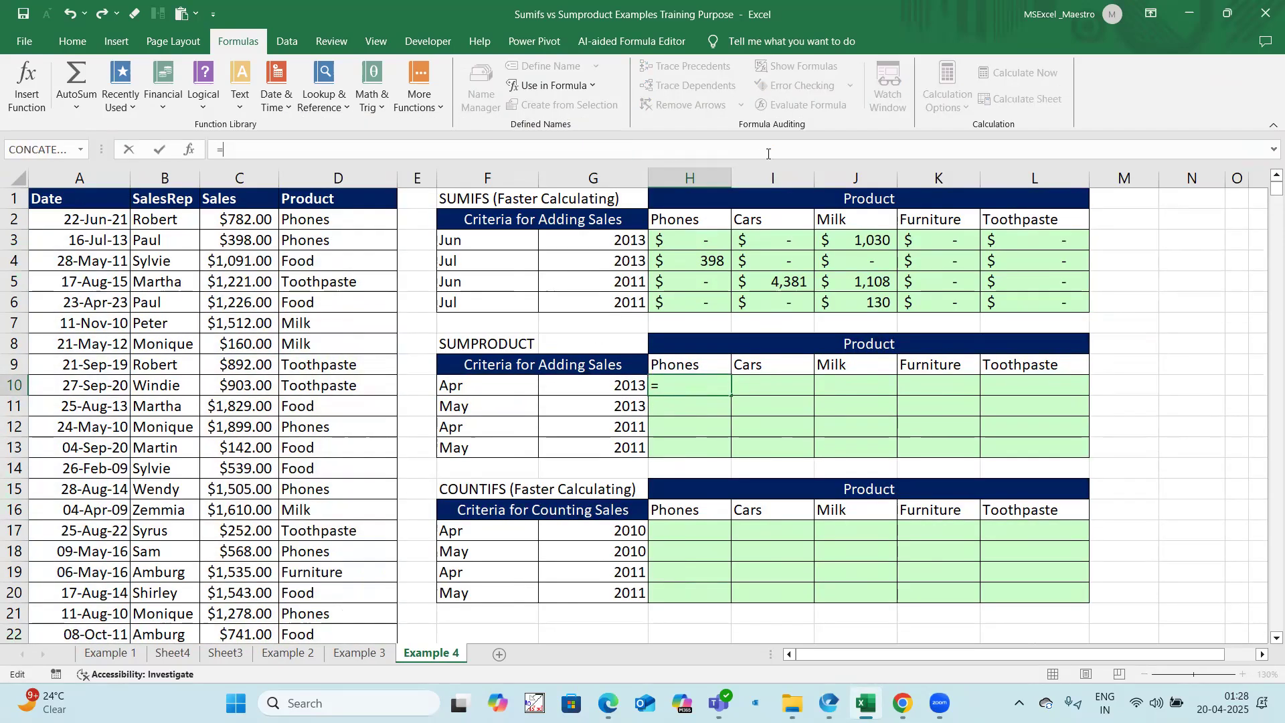
{"action": "key", "text": "ctrl+z"}
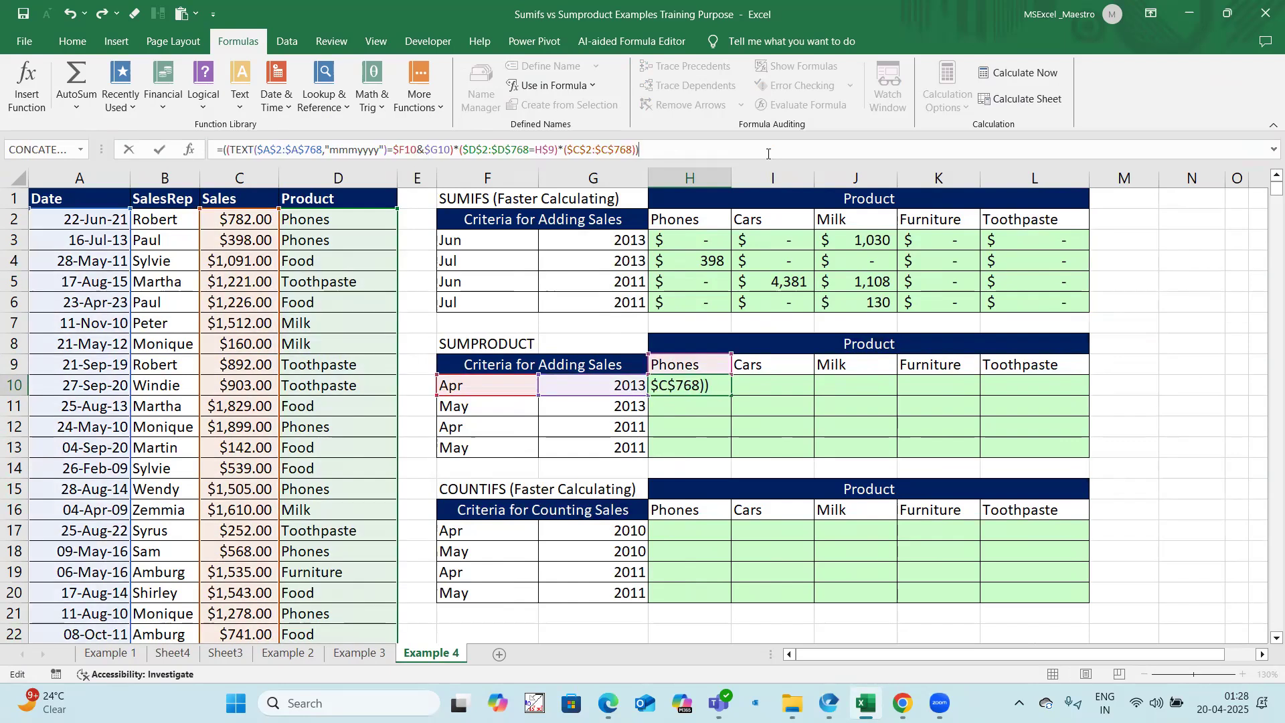
{"action": "left_click", "coordinate": [222, 160]}
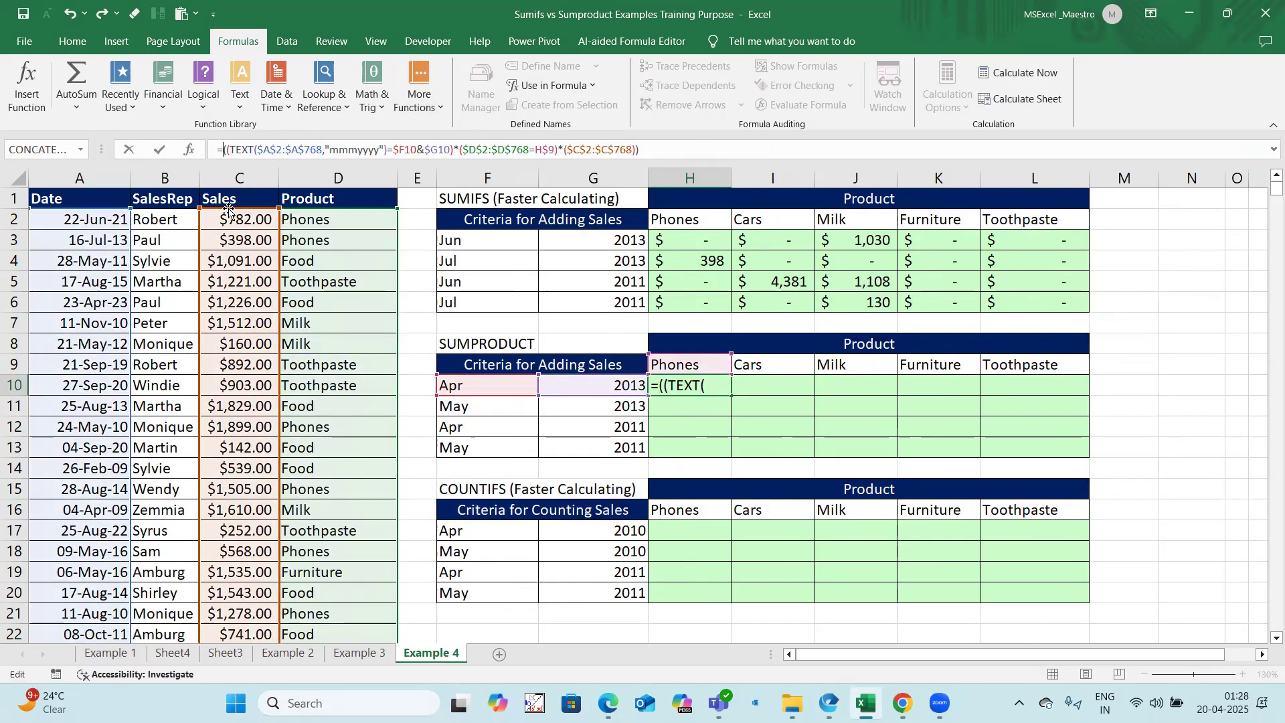
{"action": "type", "text": "sumprodu"}
{"action": "key", "text": "Tab"}
{"action": "key", "text": "Return"}
Step: Fill the H10 SUMPRODUCT formula across and down through H10:L13
{"action": "left_click_drag", "start_coordinate": [689, 376], "coordinate": [993, 444]}
{"action": "key", "text": "ctrl+r"}
{"action": "key", "text": "ctrl+d"}
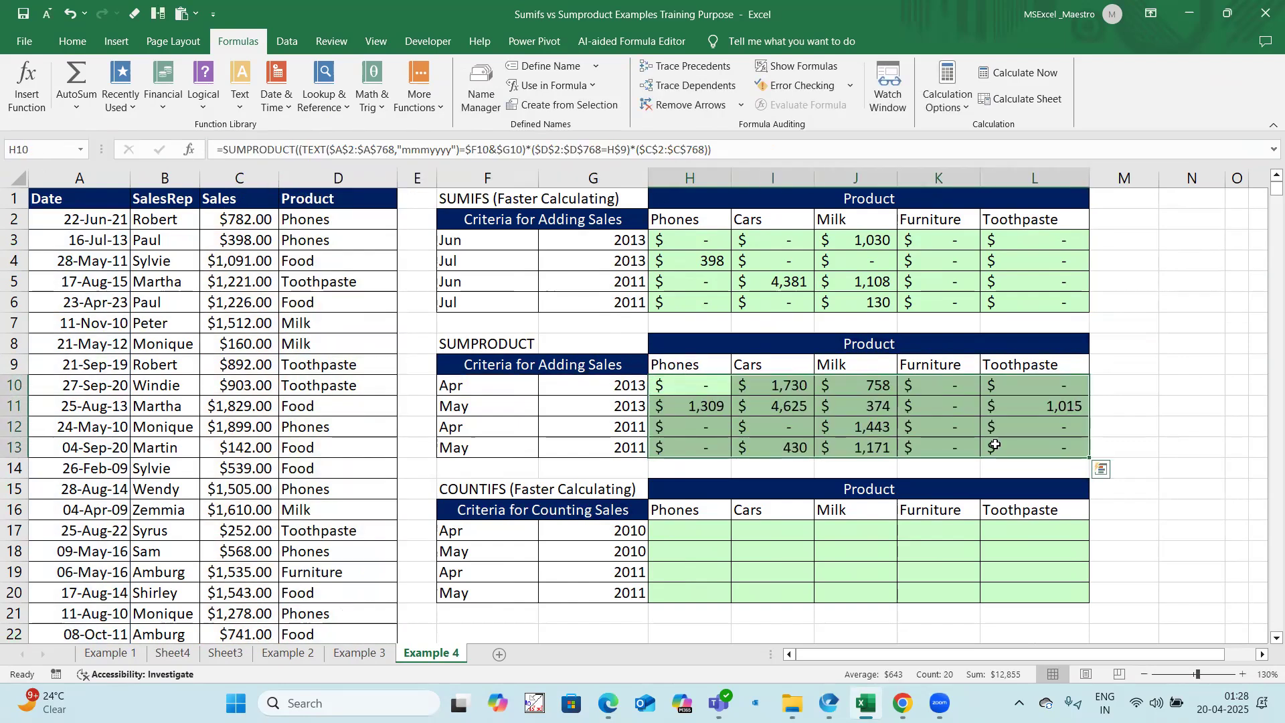
{"action": "left_click", "coordinate": [705, 387]}
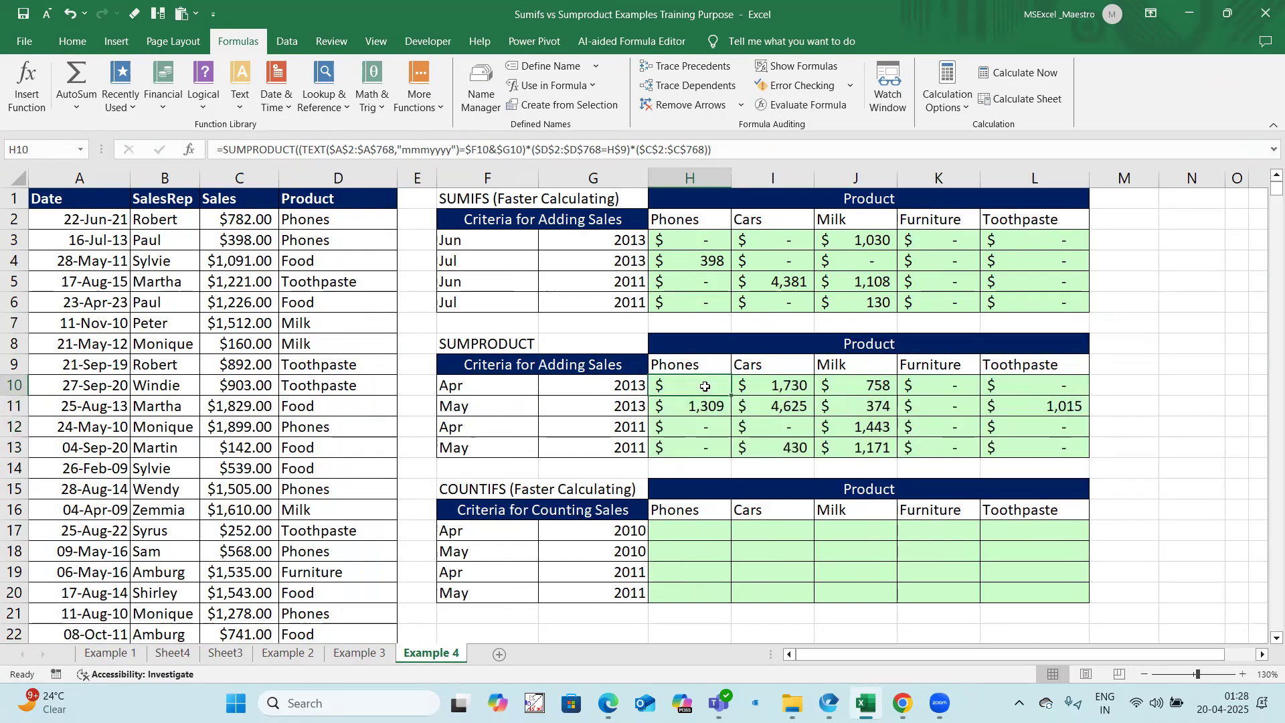
Step: Copy the criteria months from F3:F6 into F10:F13 of the SUMPRODUCT table
{"action": "left_click_drag", "start_coordinate": [483, 243], "coordinate": [483, 295]}
{"action": "key", "text": "ctrl+c"}
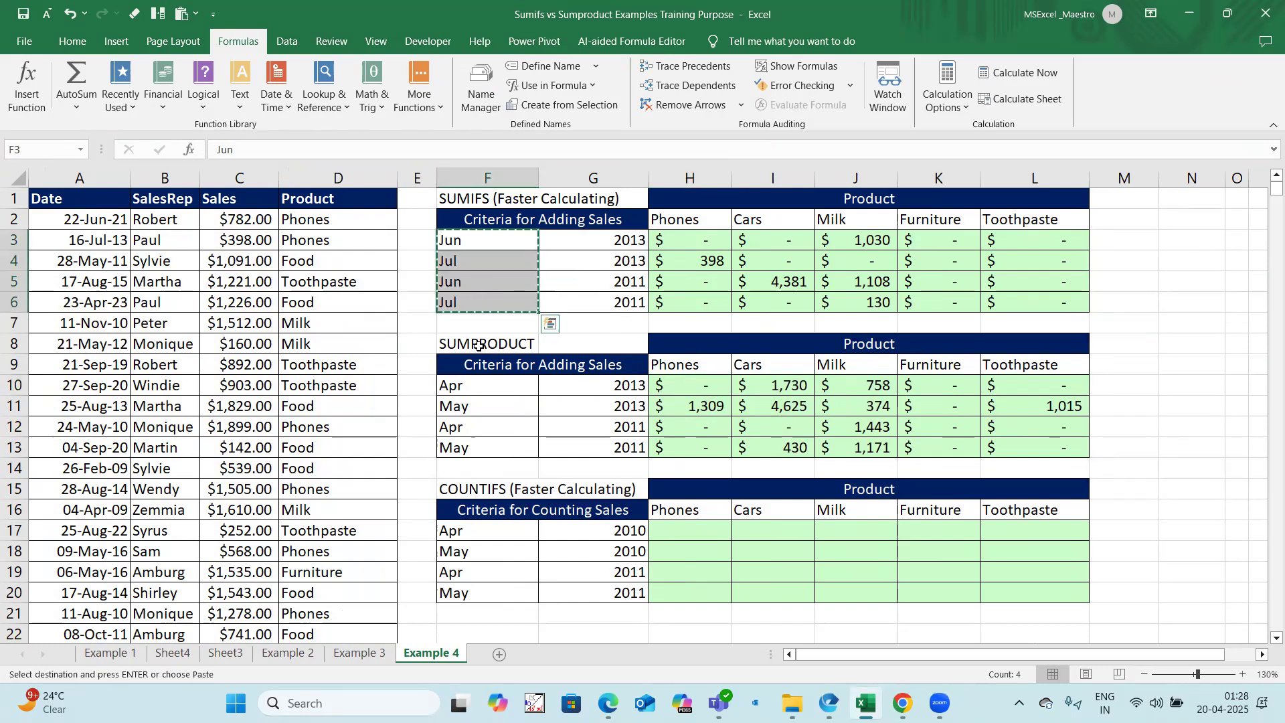
{"action": "left_click", "coordinate": [468, 386]}
{"action": "key", "text": "ctrl+v"}
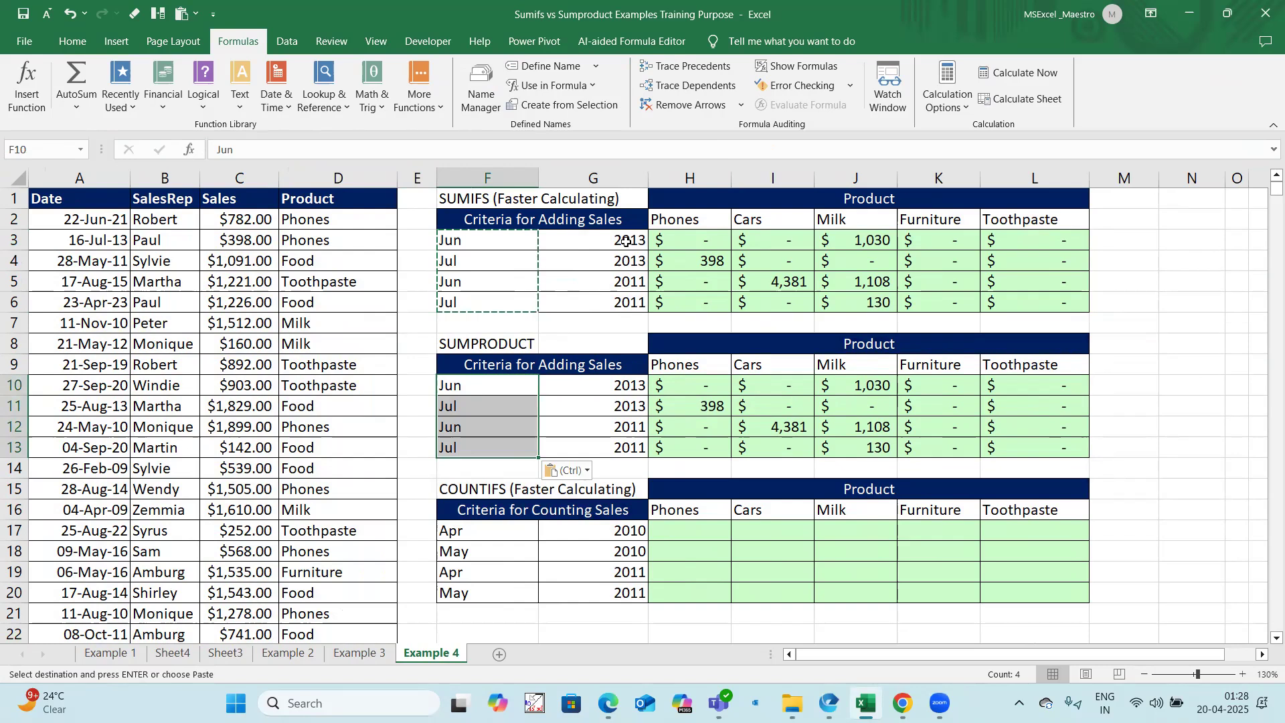
Step: Compare the SUMIFS results in H3:L6 with the SUMPRODUCT results in H10:L13
{"action": "left_click_drag", "start_coordinate": [623, 241], "coordinate": [623, 303]}
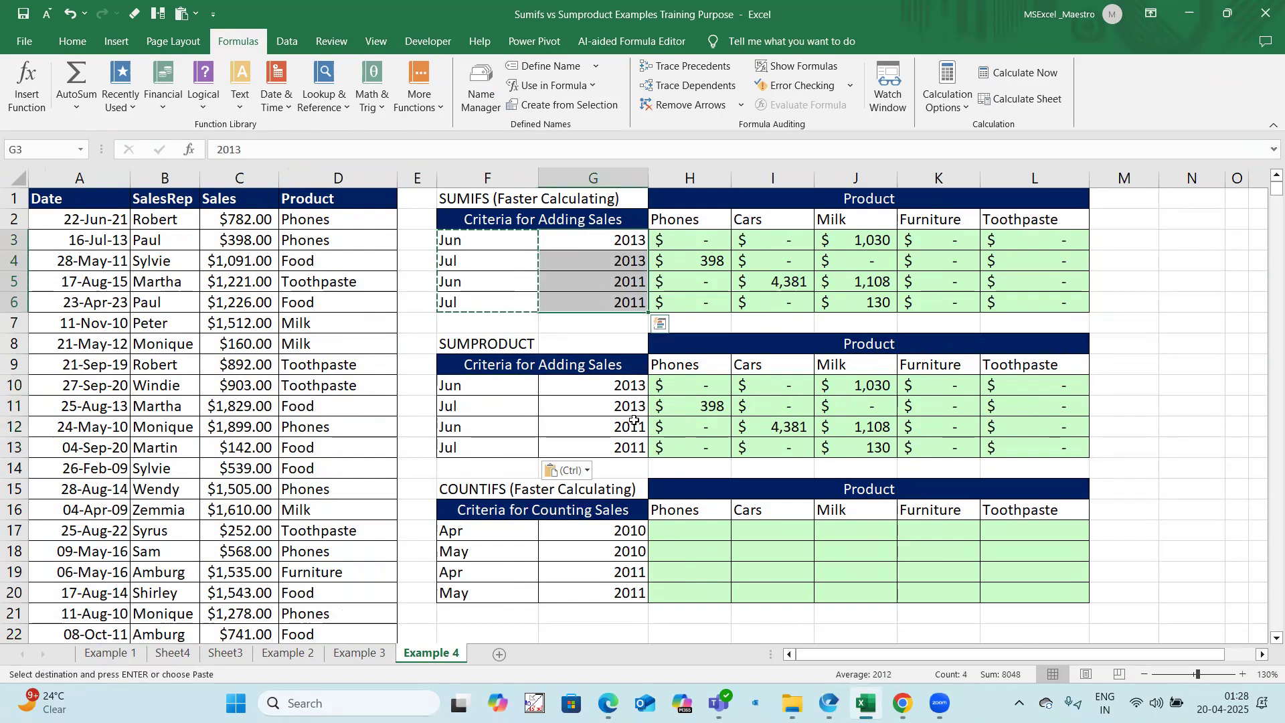
{"action": "left_click", "coordinate": [722, 382]}
{"action": "left_click_drag", "start_coordinate": [722, 382], "coordinate": [1024, 447]}
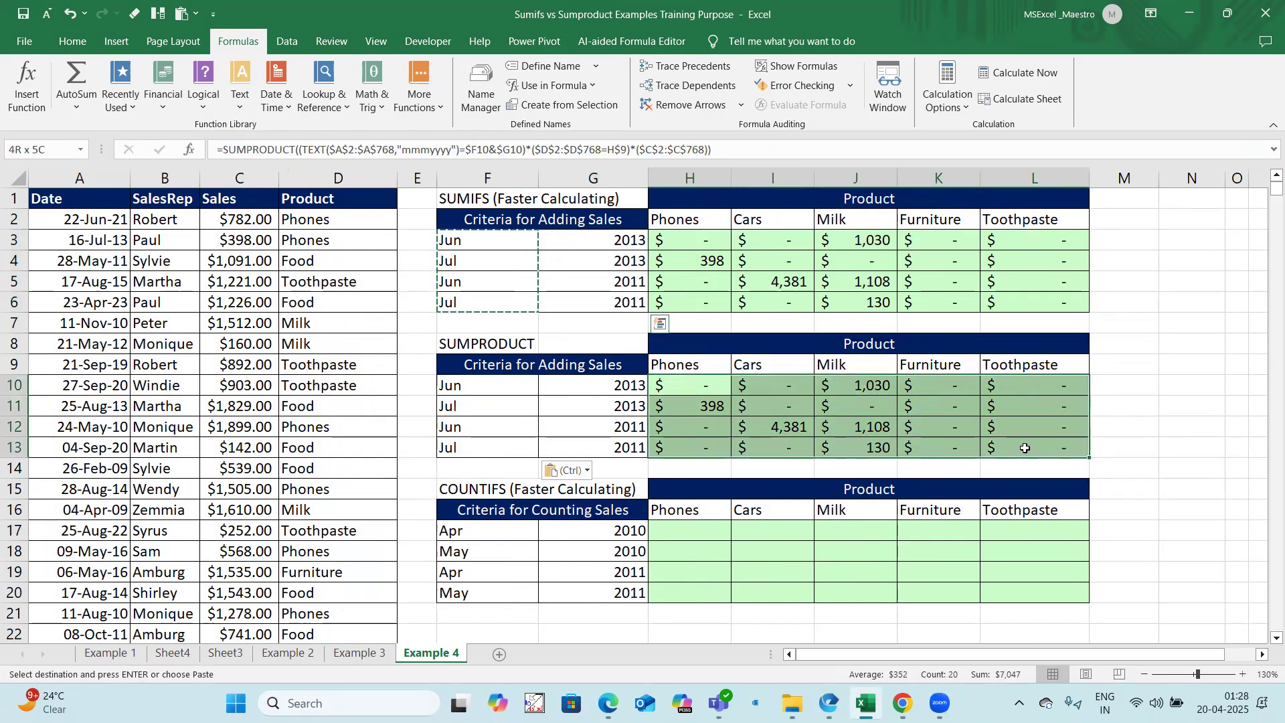
{"action": "left_click_drag", "start_coordinate": [696, 241], "coordinate": [1044, 303]}
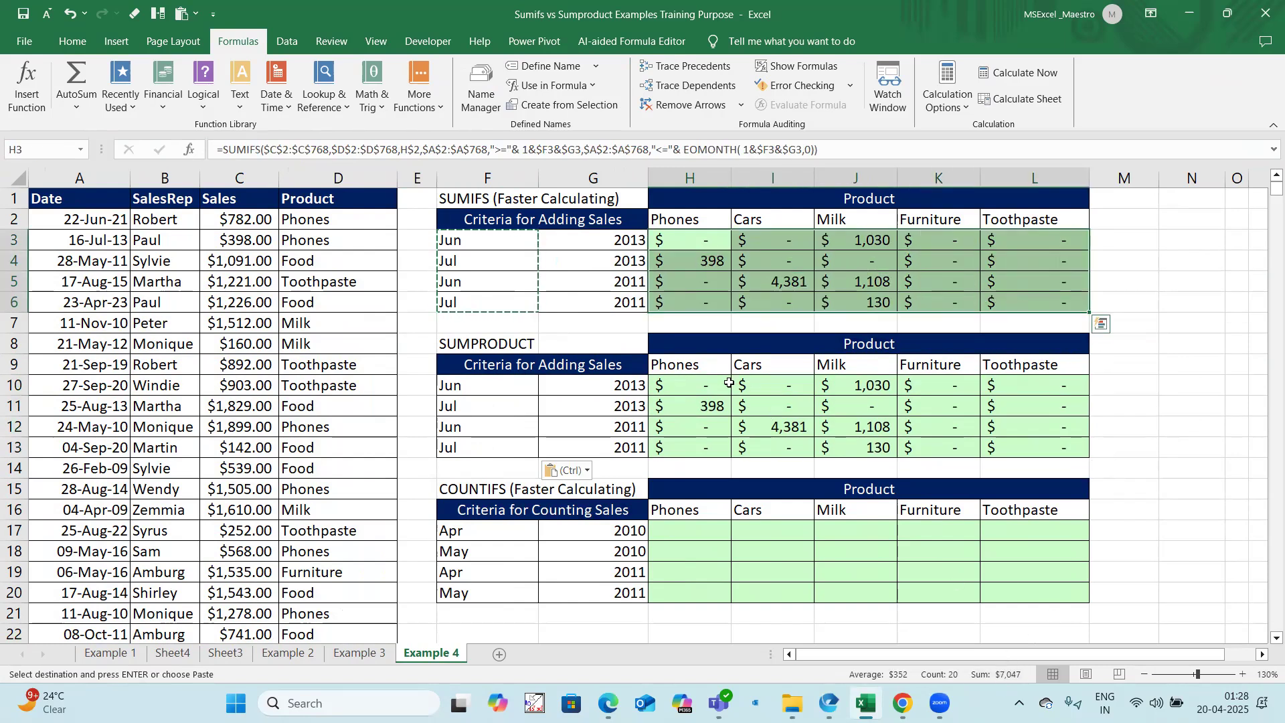
{"action": "left_click_drag", "start_coordinate": [693, 379], "coordinate": [1030, 450]}
{"action": "key", "text": "Escape"}
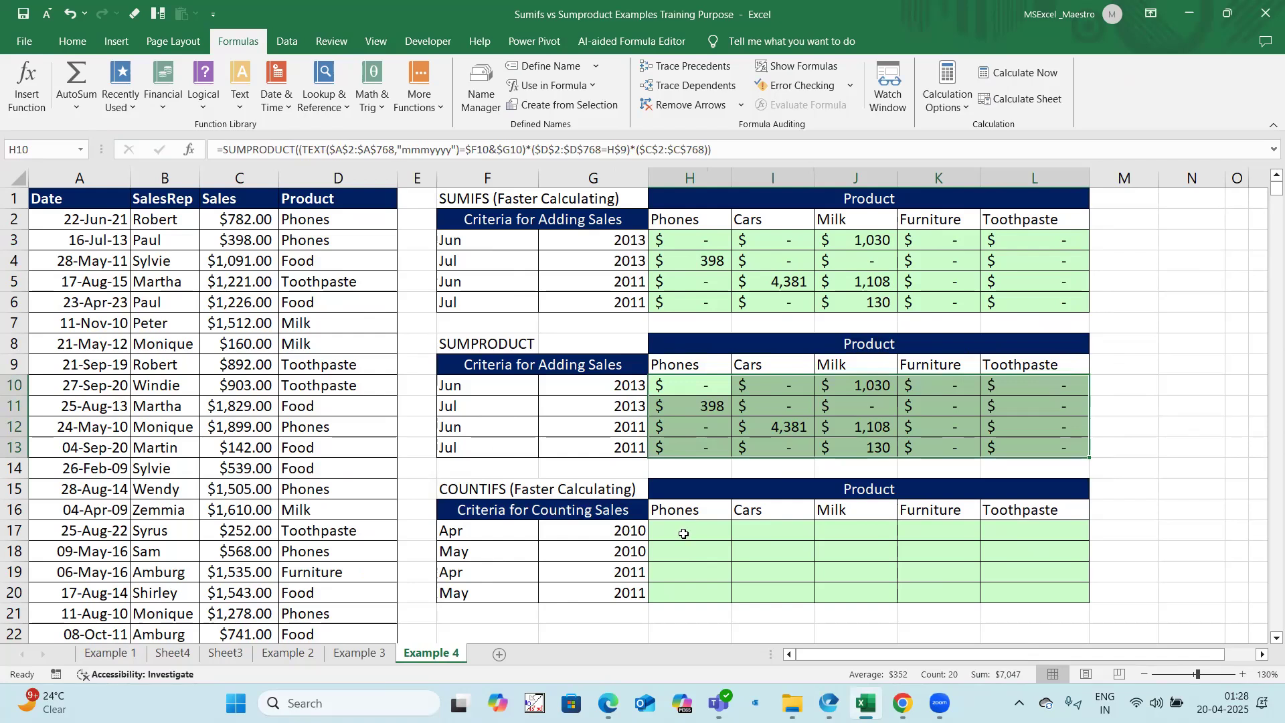
Step: Copy the SUMIFS formula text from H3 and enter it in H17 of the COUNTIFS table
{"action": "left_click", "coordinate": [696, 234]}
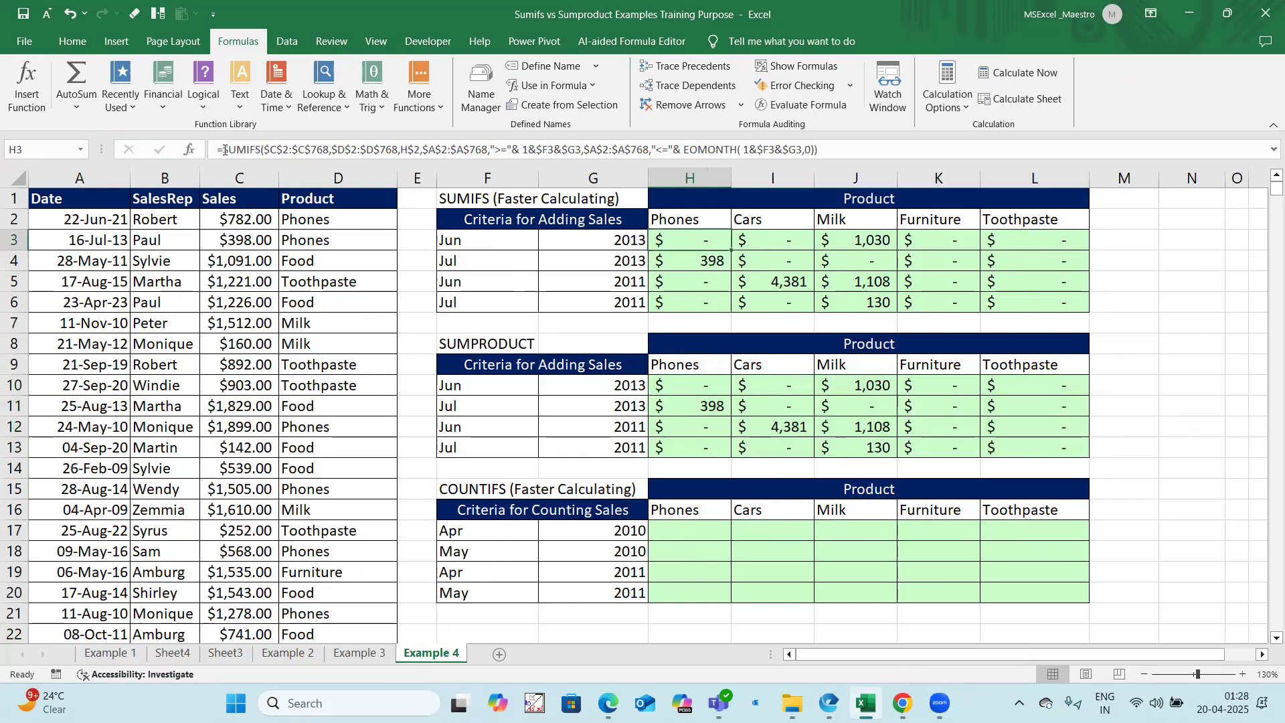
{"action": "left_click", "coordinate": [638, 149]}
{"action": "key", "text": "Escape"}
{"action": "left_click", "coordinate": [676, 529]}
{"action": "type", "text": "="}
{"action": "key", "text": "ctrl+v"}
{"action": "key", "text": "ctrl+Return"}
Step: Change the H17 function to COUNTIFS and remove its first argument, the $C$2:$C$768 sum range
{"action": "double_click", "coordinate": [236, 149]}
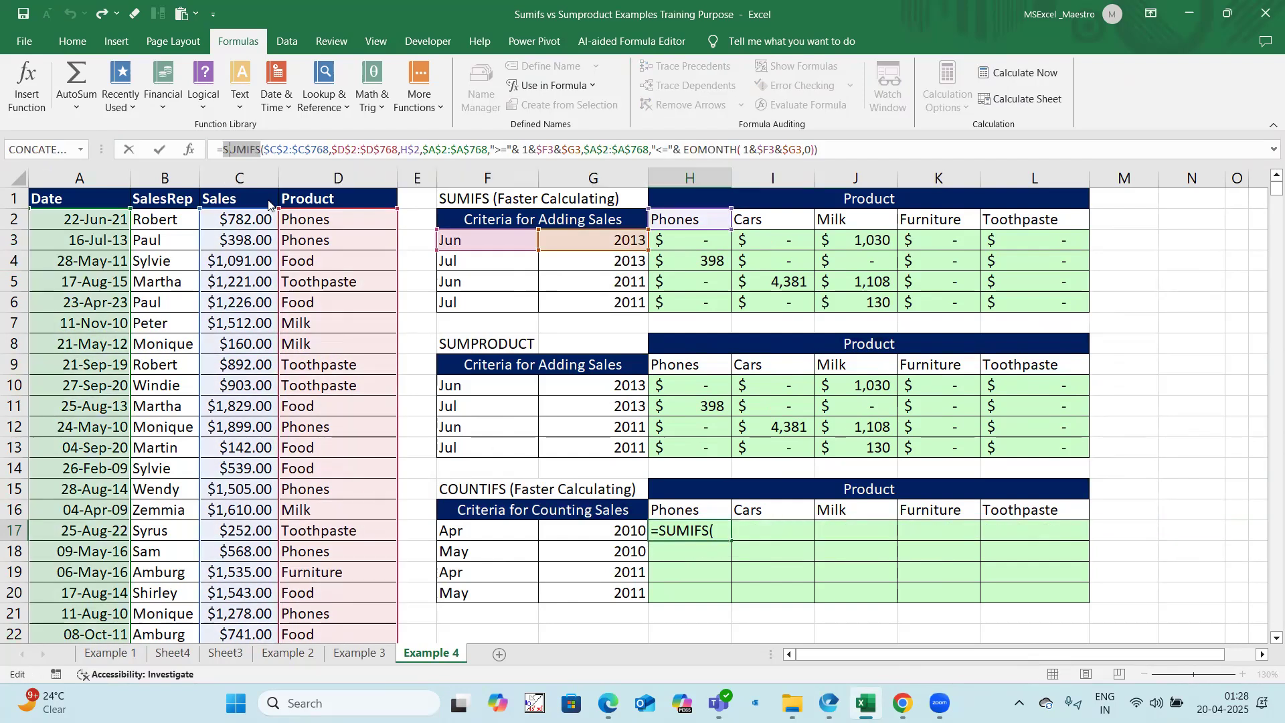
{"action": "type", "text": "Countifs"}
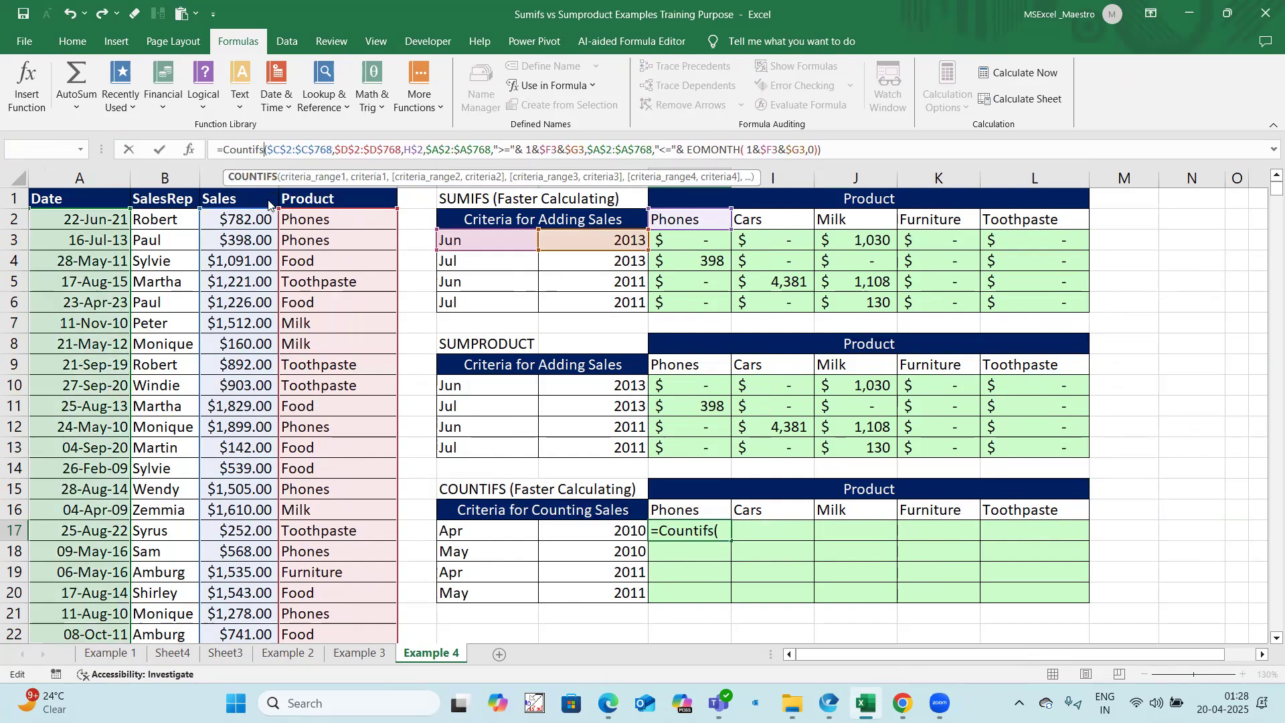
{"action": "key", "text": "Return"}
{"action": "left_click", "coordinate": [660, 399]}
{"action": "left_click_drag", "start_coordinate": [334, 150], "coordinate": [267, 155]}
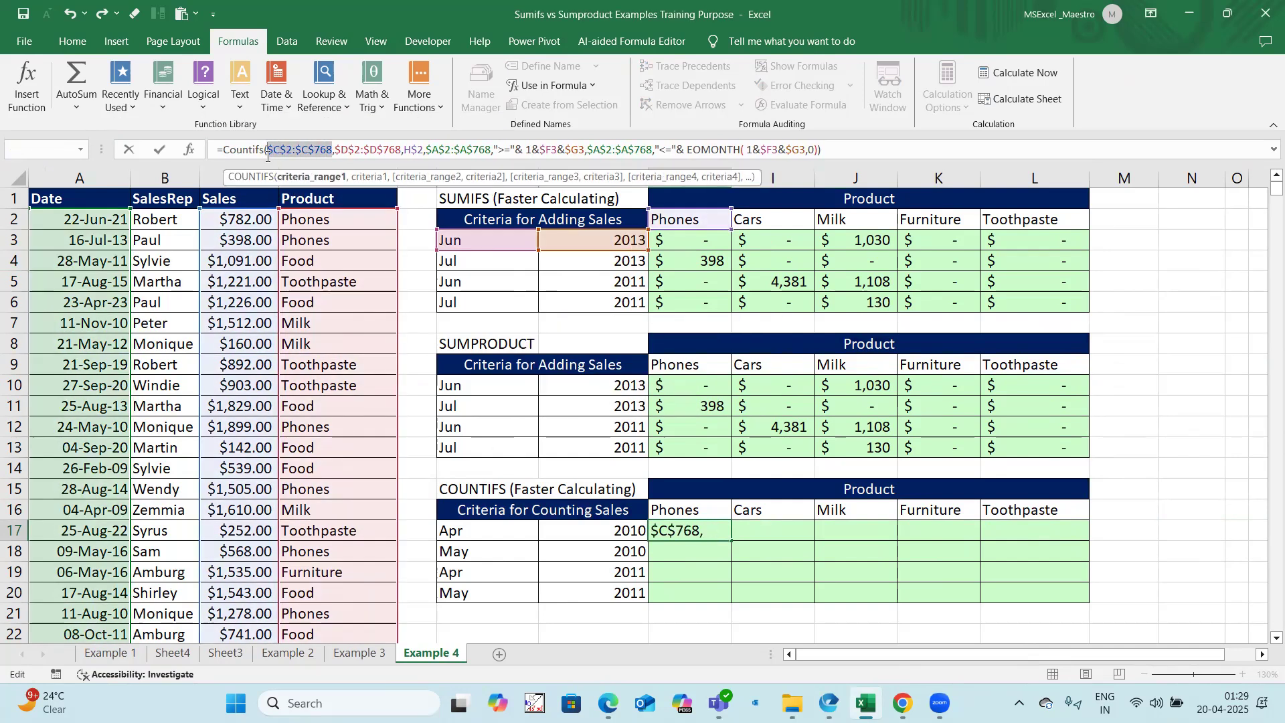
{"action": "key", "text": "BackSpace"}
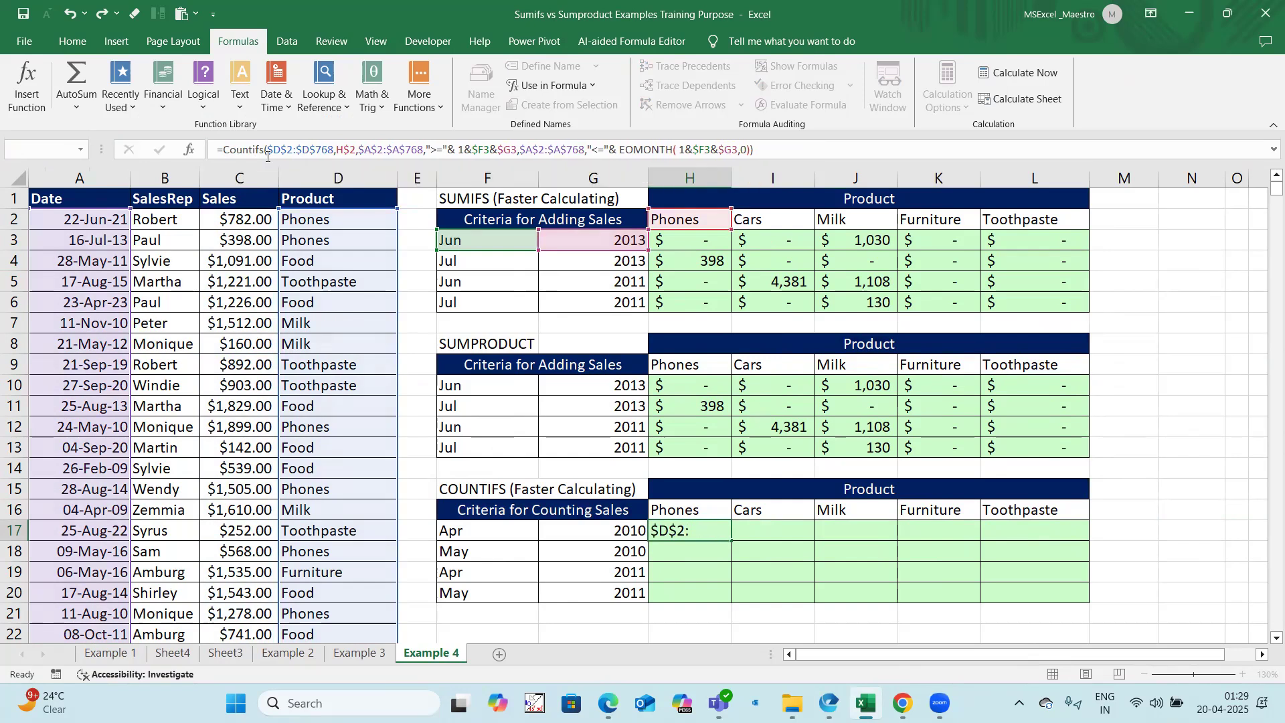
{"action": "key", "text": "Return"}
Step: Fill the H17 COUNTIFS formula across and down through H17:L20
{"action": "left_click_drag", "start_coordinate": [706, 530], "coordinate": [1010, 586]}
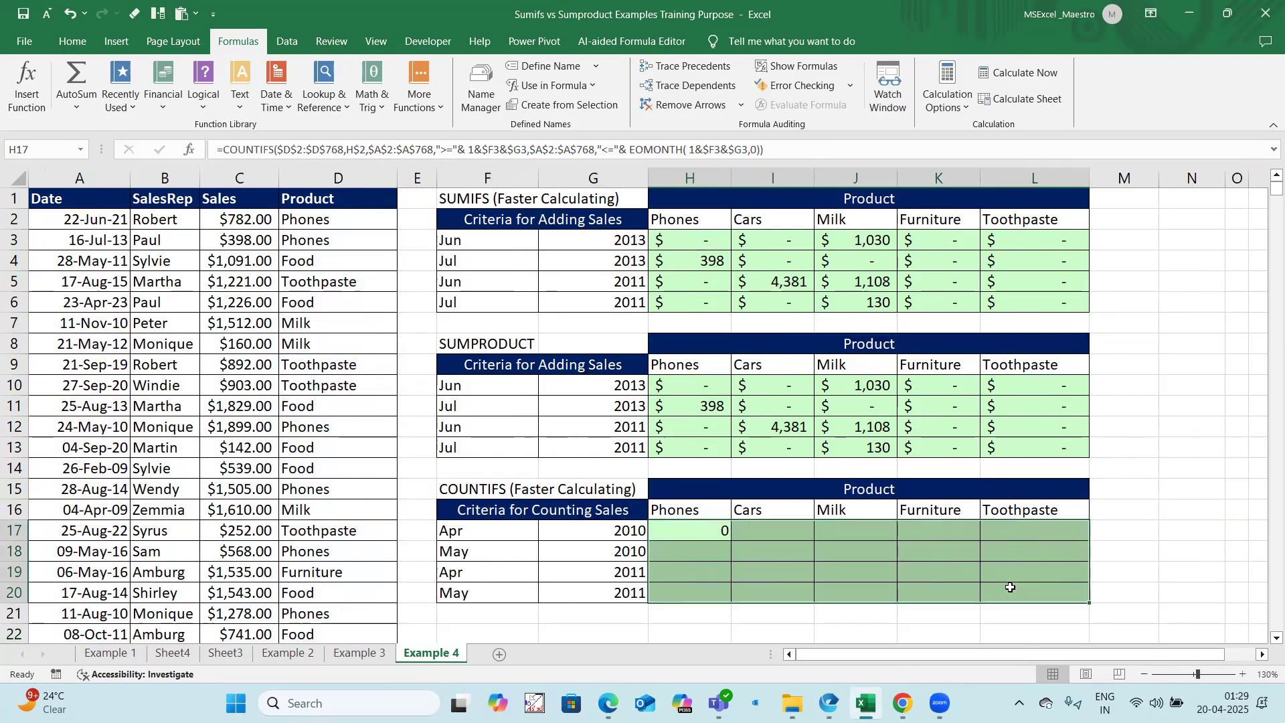
{"action": "key", "text": "ctrl+d"}
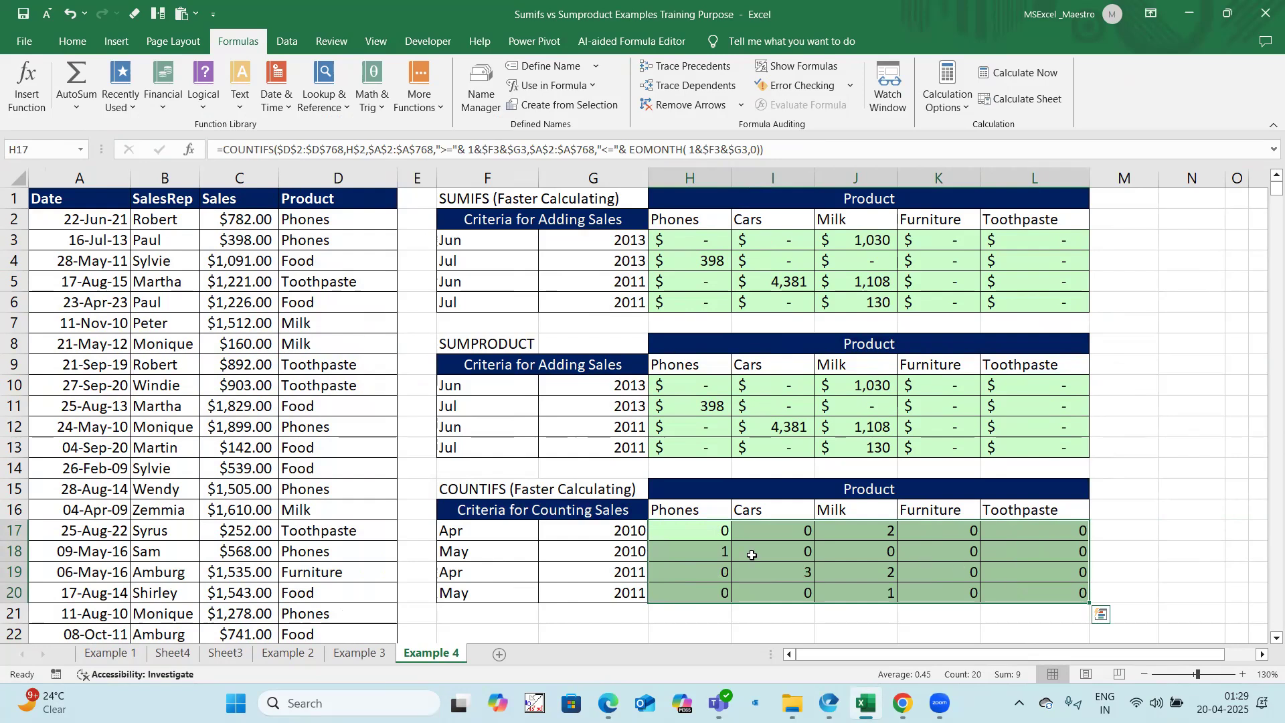
{"action": "left_click", "coordinate": [674, 532]}
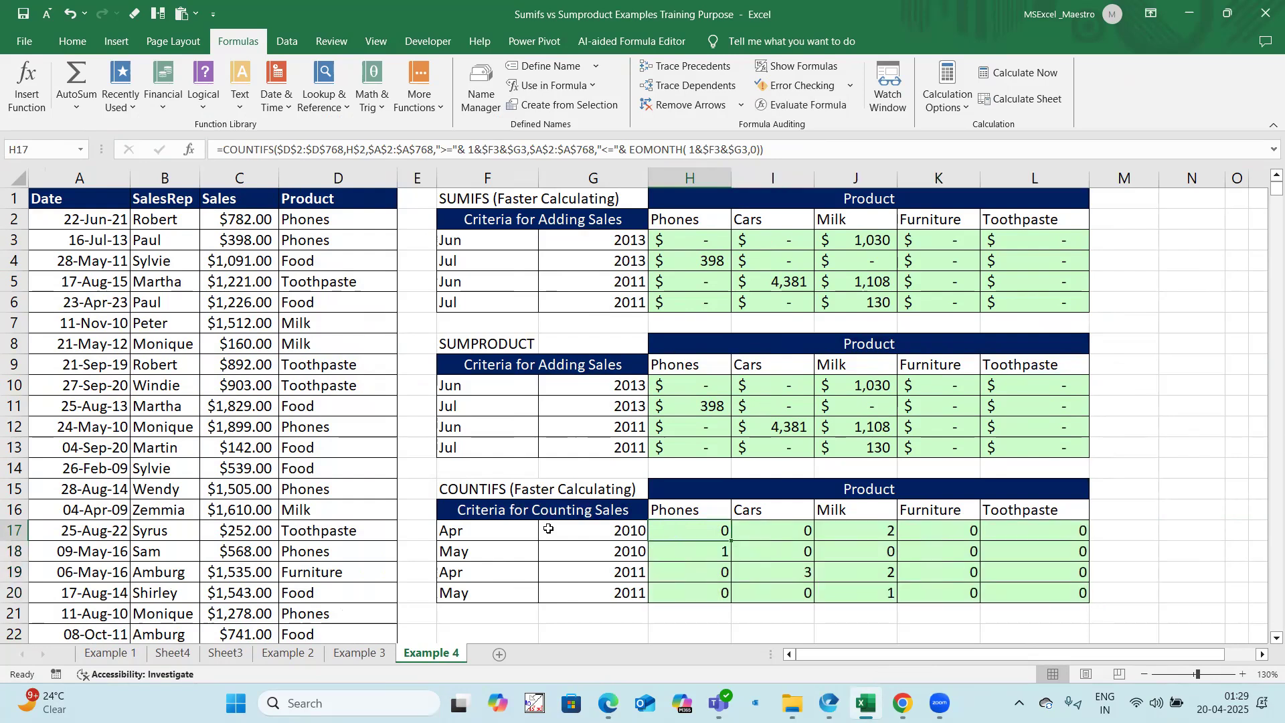
Step: Copy the criteria months from F3:F6 into F17:F20 of the COUNTIFS table
{"action": "left_click_drag", "start_coordinate": [468, 244], "coordinate": [471, 302]}
{"action": "key", "text": "ctrl+c"}
{"action": "left_click", "coordinate": [475, 528]}
{"action": "key", "text": "ctrl+v"}
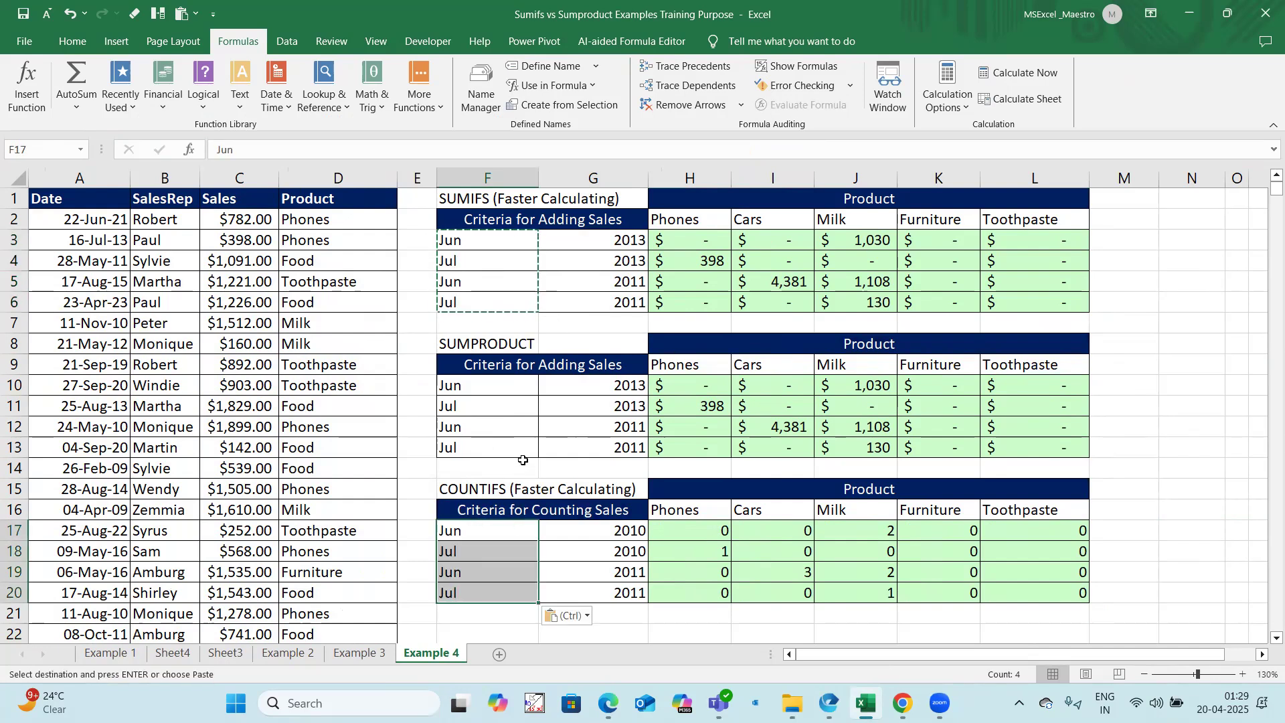
{"action": "key", "text": "Escape"}
{"action": "left_click", "coordinate": [556, 530]}
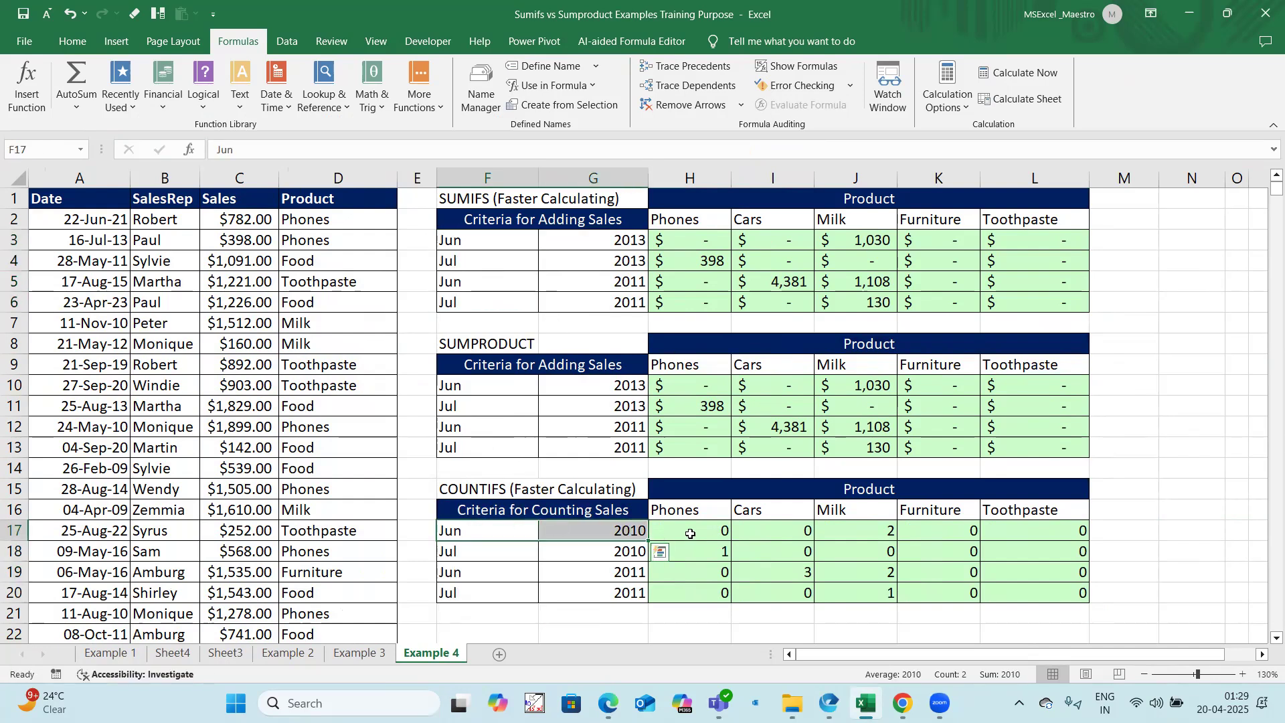
{"action": "left_click", "coordinate": [692, 530]}
Step: Highlight the June 2011 cells F19:I19 in the COUNTIFS table with an orange fill
{"action": "left_click_drag", "start_coordinate": [778, 576], "coordinate": [462, 572]}
{"action": "left_click", "coordinate": [71, 41]}
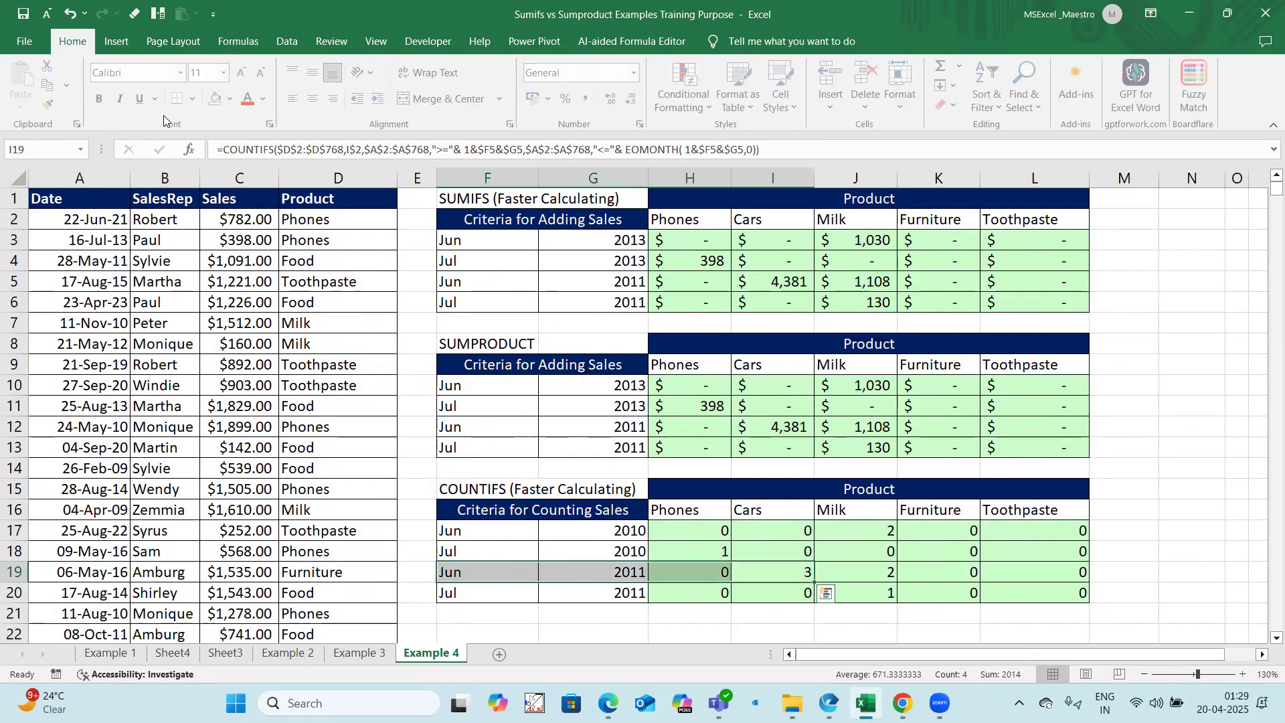
{"action": "left_click", "coordinate": [234, 99]}
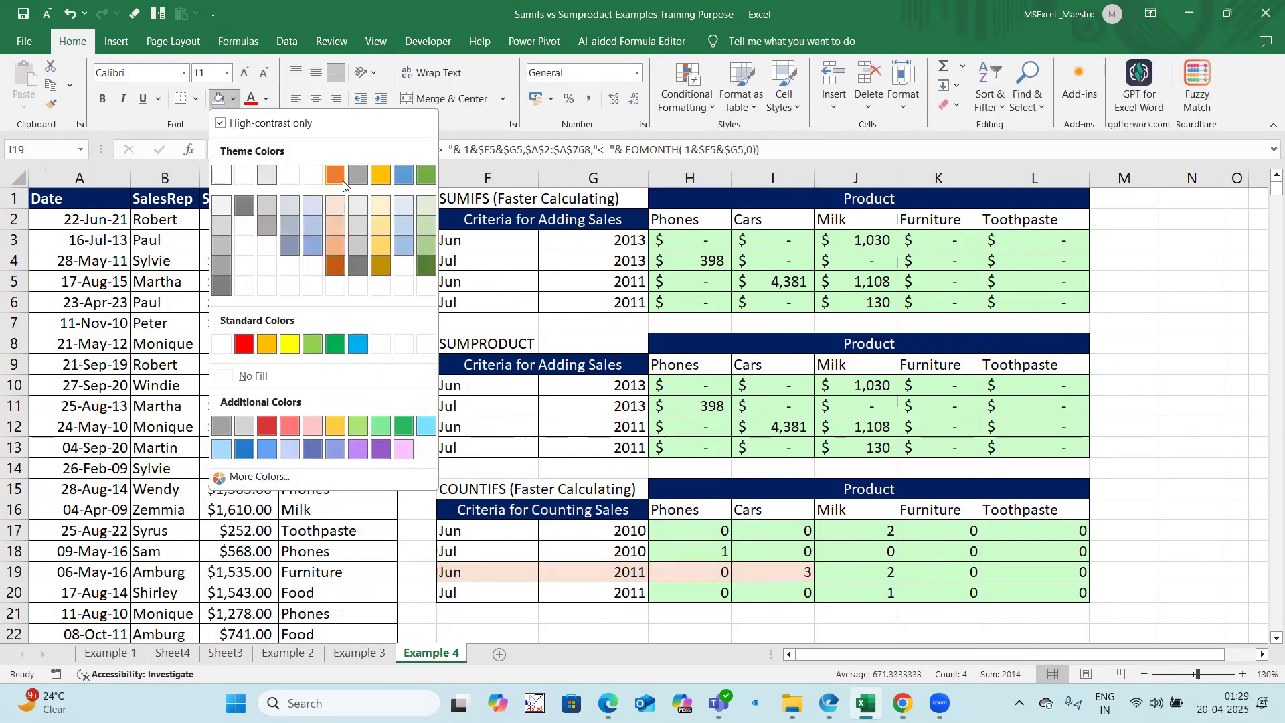
{"action": "left_click", "coordinate": [335, 175]}
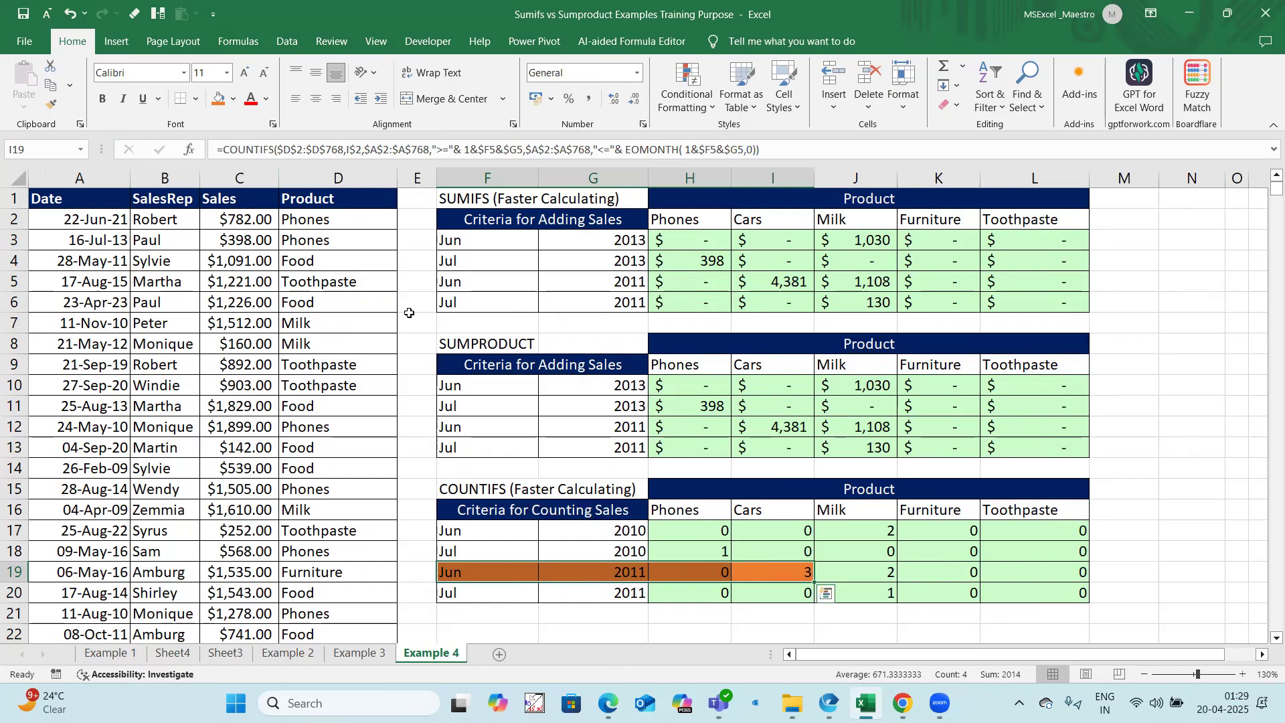
Step: Turn on filtering for the sales data table and show only Cars in the Product column
{"action": "left_click", "coordinate": [107, 199]}
{"action": "key", "text": "ctrl+shift+l"}
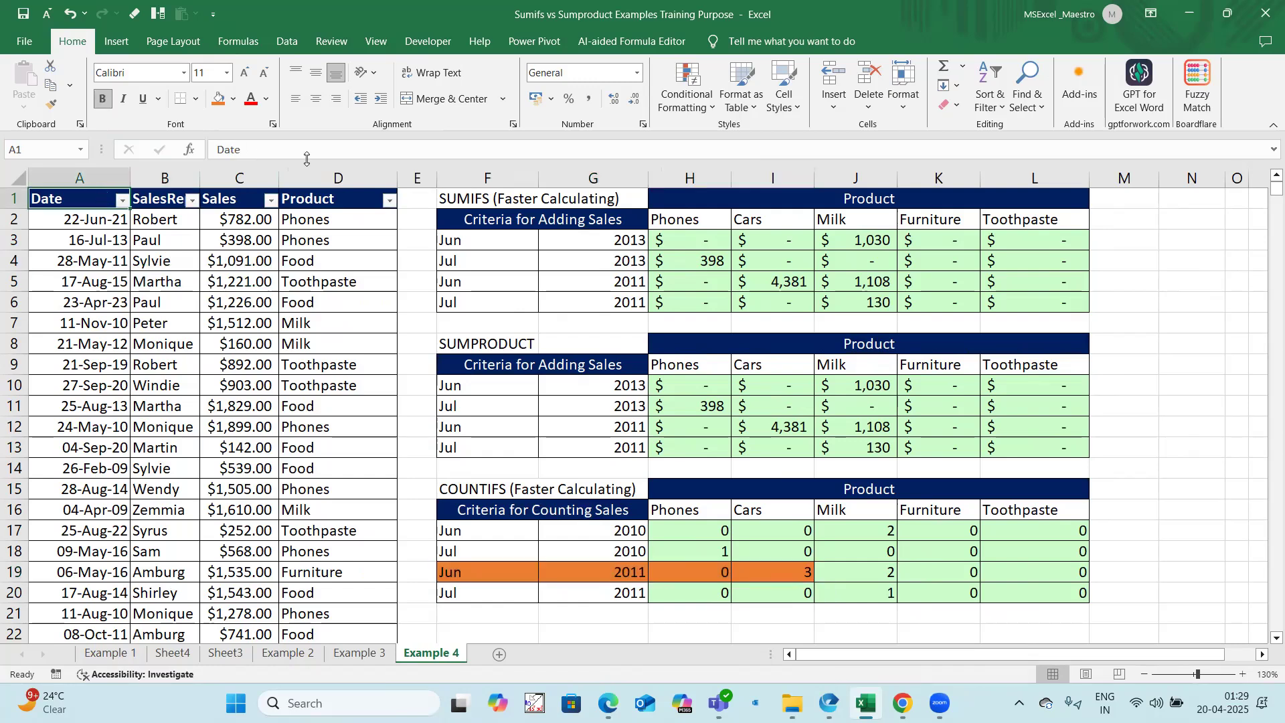
{"action": "left_click", "coordinate": [389, 200]}
{"action": "left_click", "coordinate": [248, 391]}
{"action": "left_click", "coordinate": [234, 404]}
{"action": "left_click", "coordinate": [326, 545]}
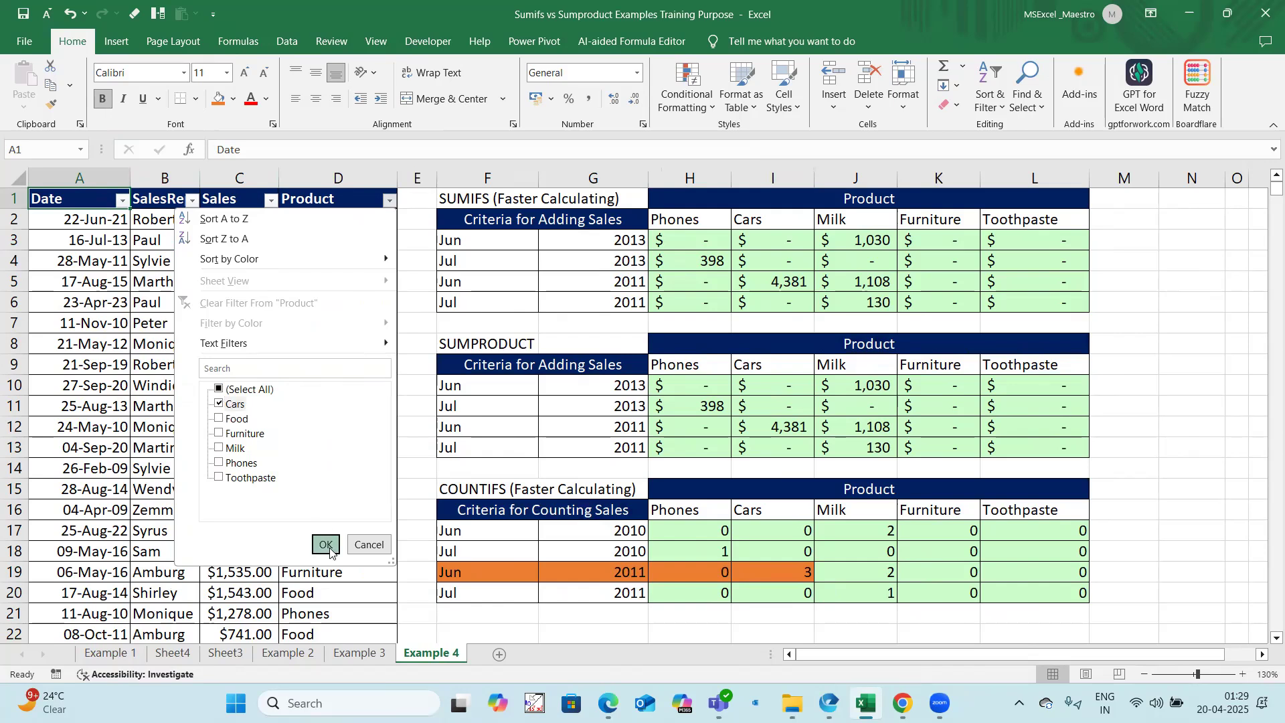
Step: Examine which June 2011 dates the Date filter lists for Cars, and cancel the filter selection
{"action": "left_click", "coordinate": [121, 200]}
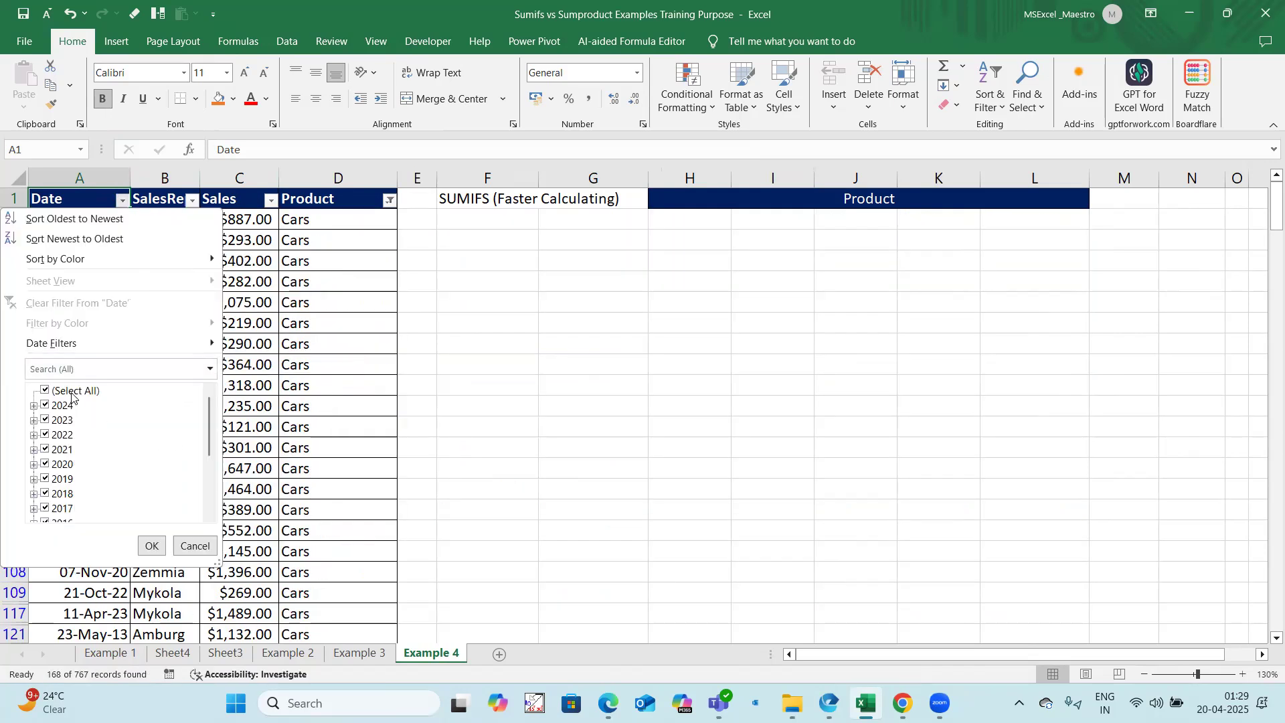
{"action": "left_click", "coordinate": [70, 391]}
{"action": "scroll", "coordinate": [44, 499], "scroll_direction": "down", "scroll_amount": 2}
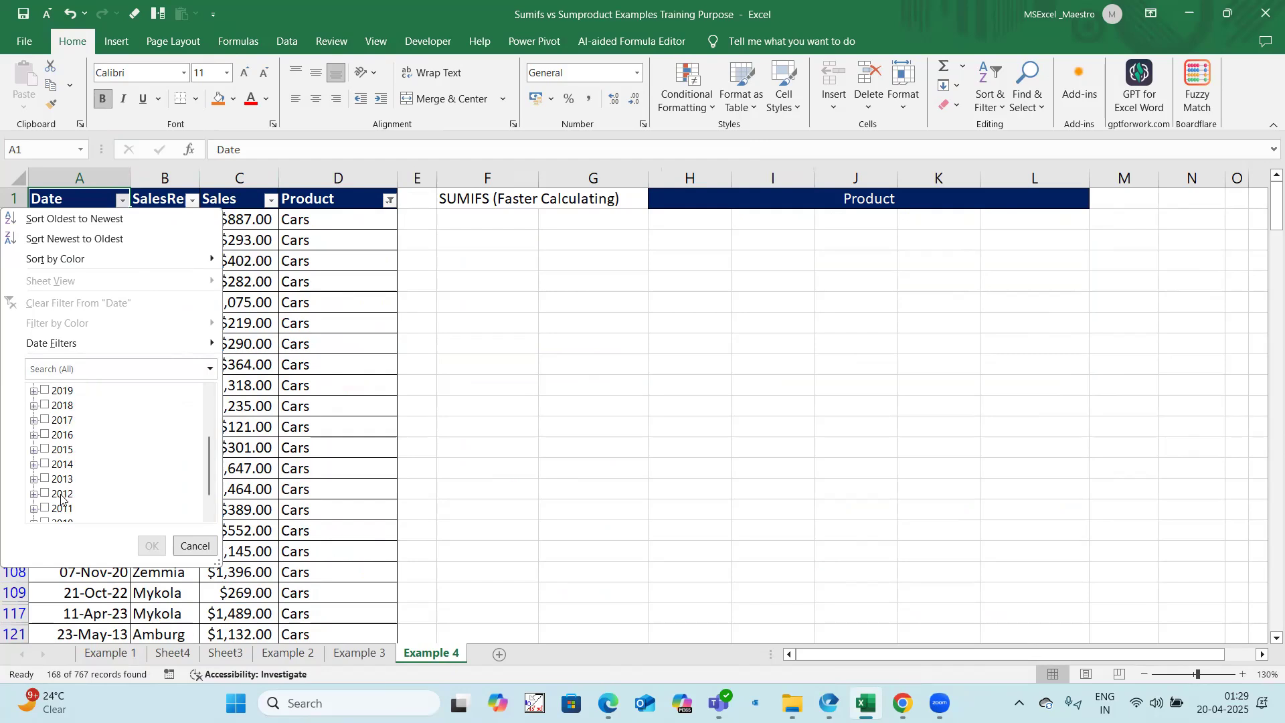
{"action": "left_click", "coordinate": [34, 509]}
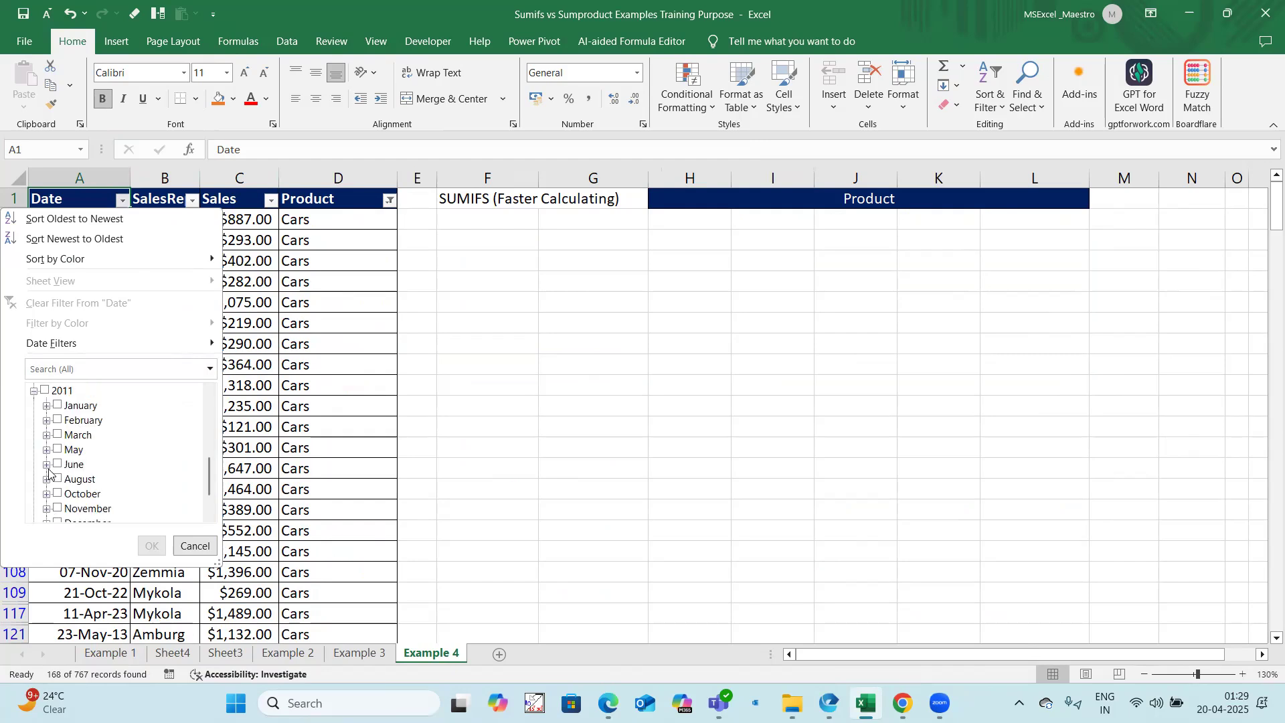
{"action": "left_click", "coordinate": [46, 465]}
{"action": "left_click", "coordinate": [75, 480]}
{"action": "left_click", "coordinate": [79, 494]}
{"action": "left_click", "coordinate": [80, 508]}
{"action": "scroll", "coordinate": [110, 487], "scroll_direction": "down", "scroll_amount": 1}
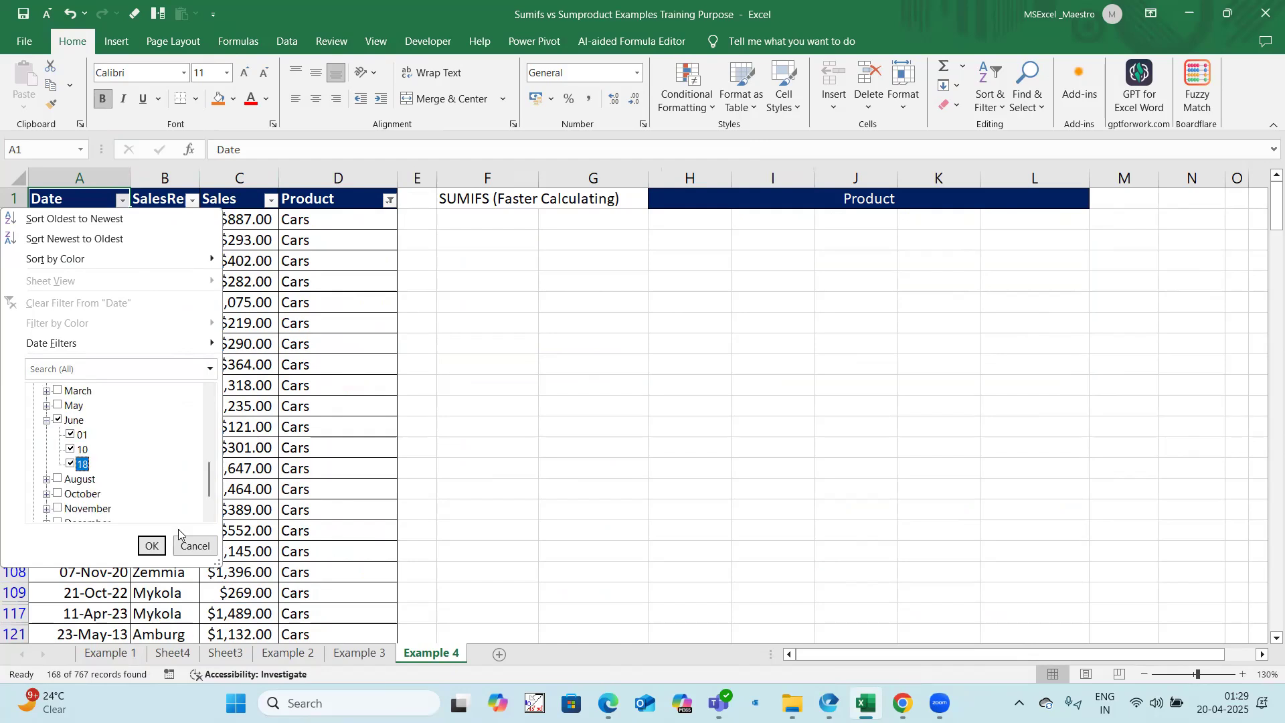
{"action": "left_click", "coordinate": [192, 545]}
Step: Turn off filtering on the sales data table and go to the Example 1 sheet
{"action": "key", "text": "ctrl+shift+l"}
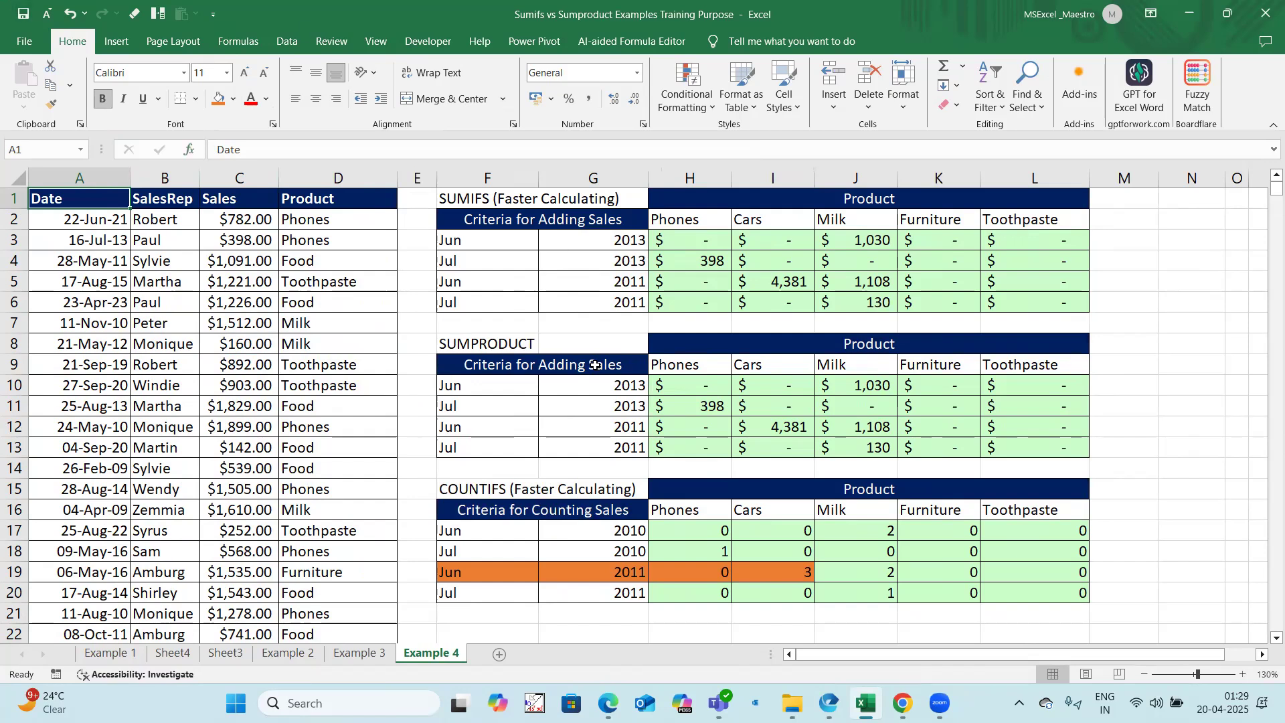
{"action": "left_click", "coordinate": [111, 652]}
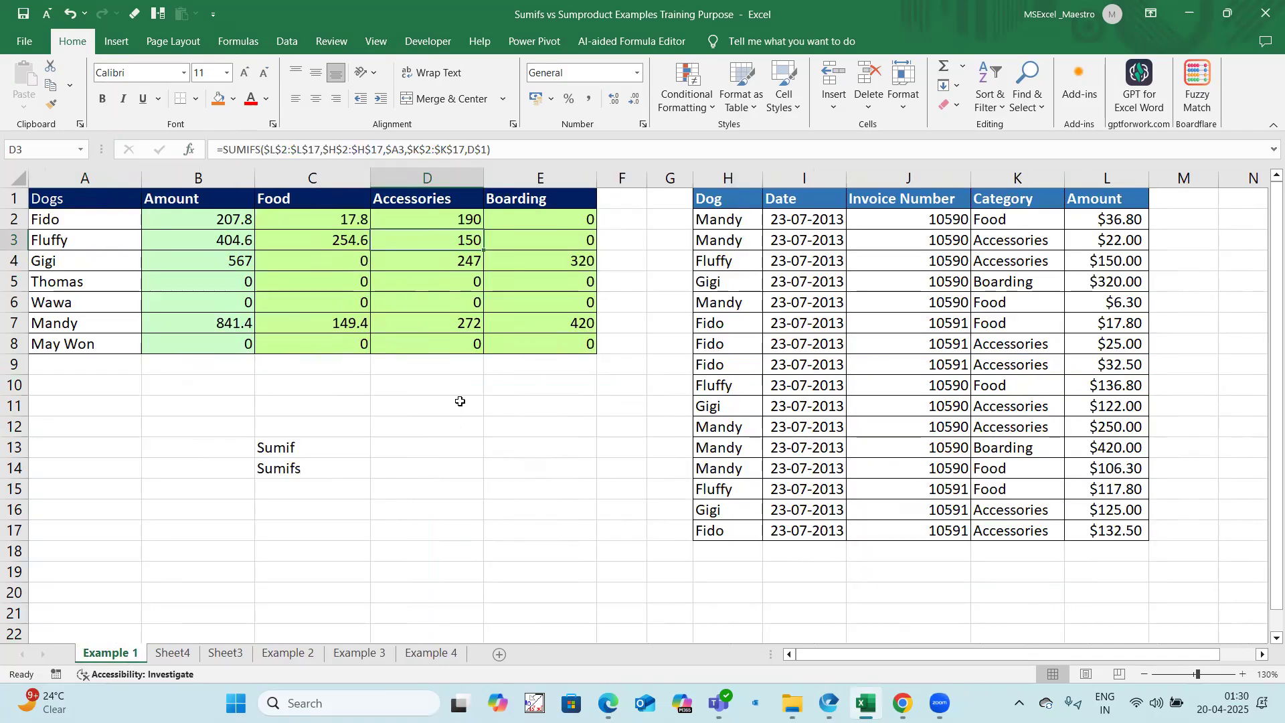